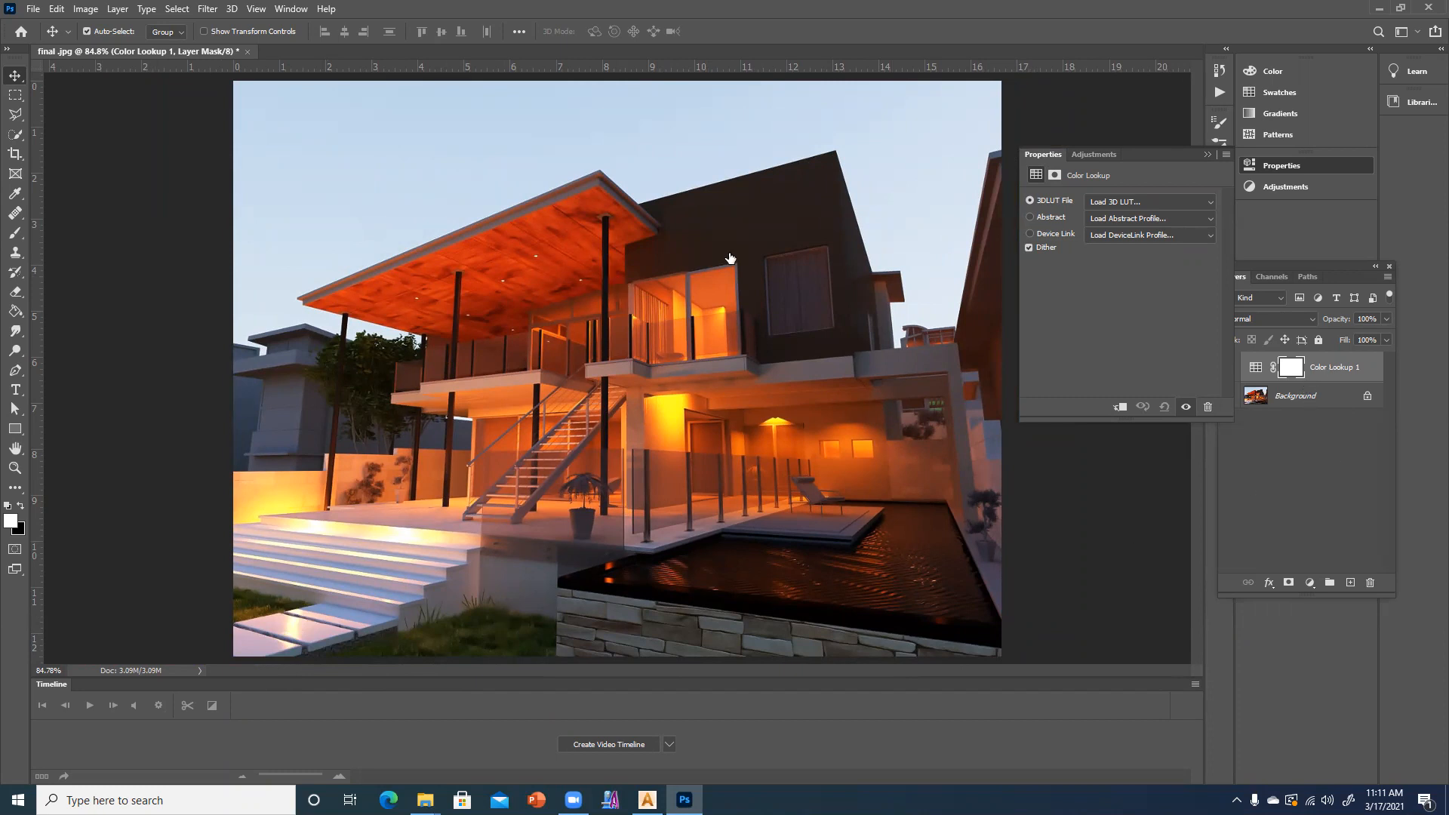
- Close the current document without saving and open the final image from the 09 folder inside Desktop's max class folder
{"action": "left_click", "coordinate": [248, 51]}
{"action": "left_click", "coordinate": [715, 293]}
{"action": "left_click", "coordinate": [424, 800]}
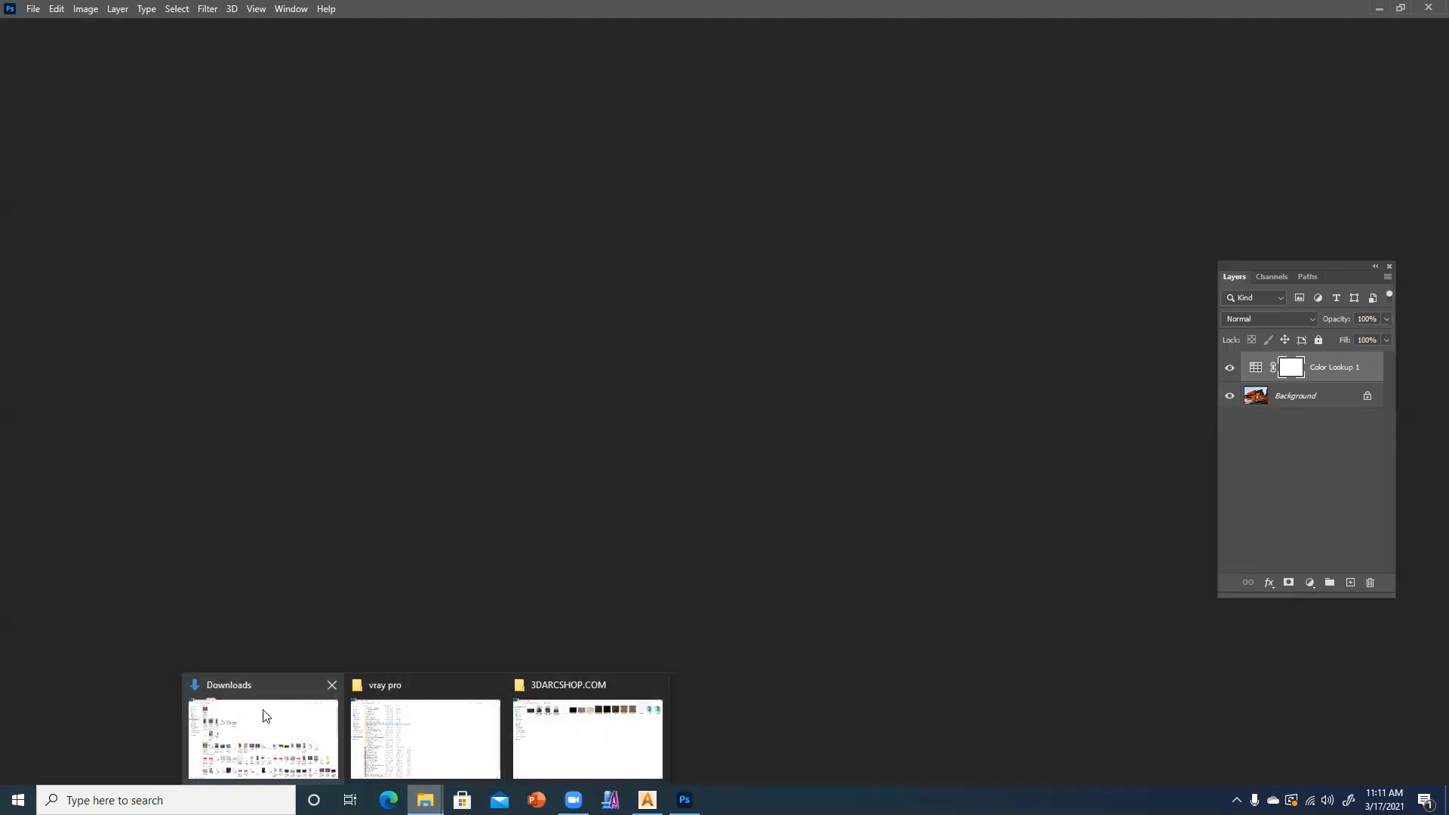
{"action": "left_click", "coordinate": [266, 716]}
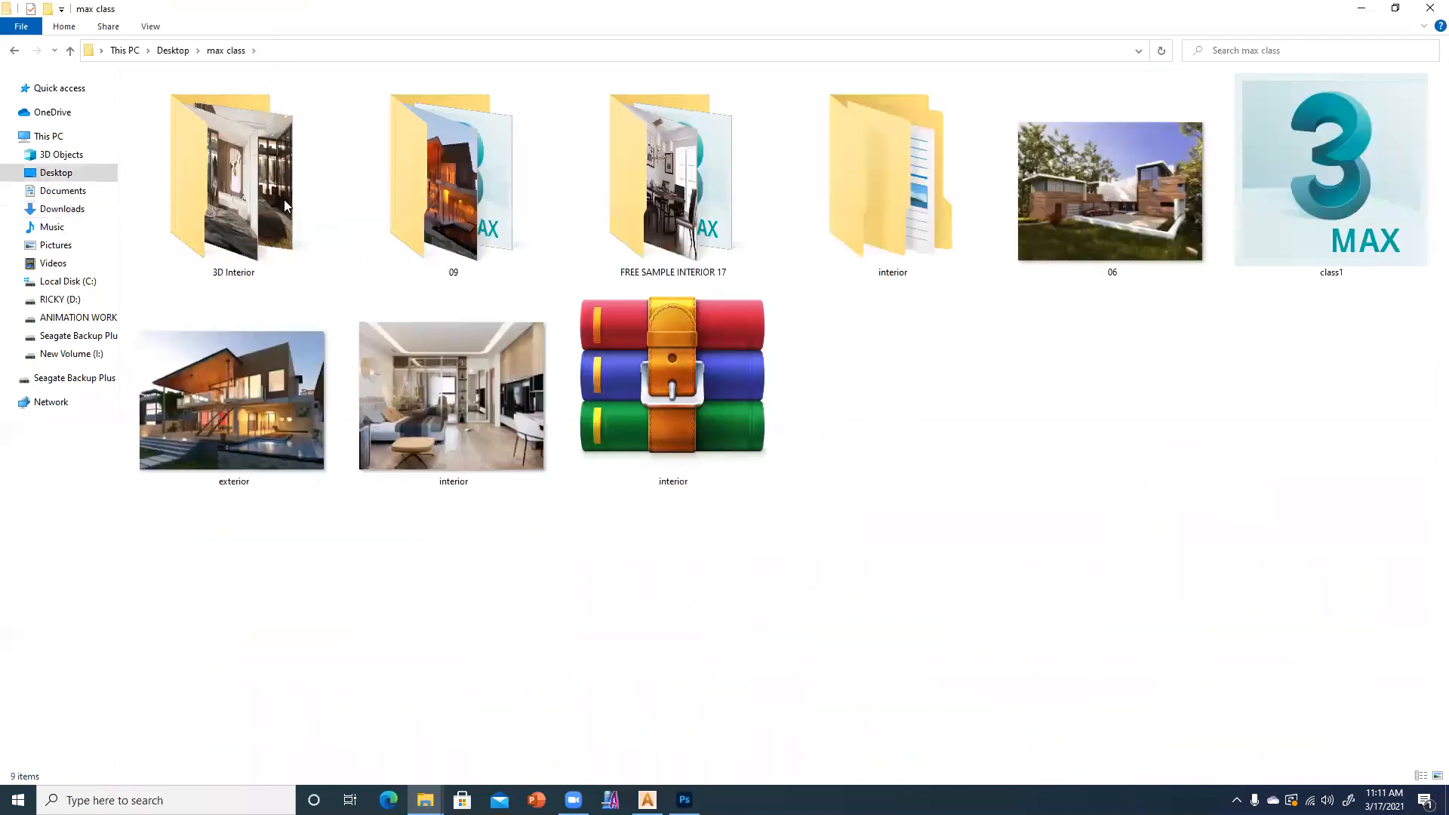
{"action": "double_click", "coordinate": [500, 180]}
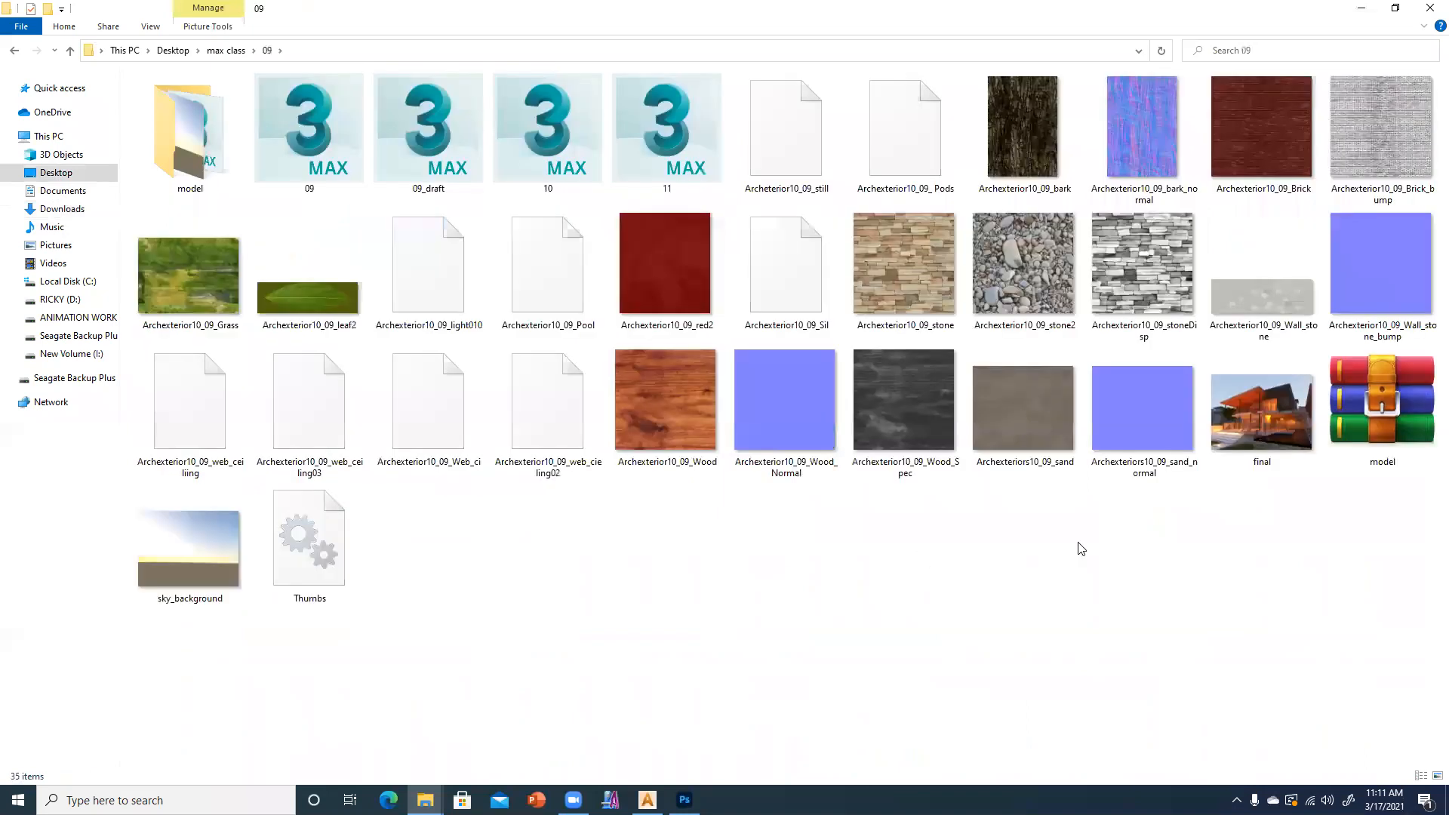
{"action": "left_click_drag", "start_coordinate": [1281, 413], "coordinate": [744, 156]}
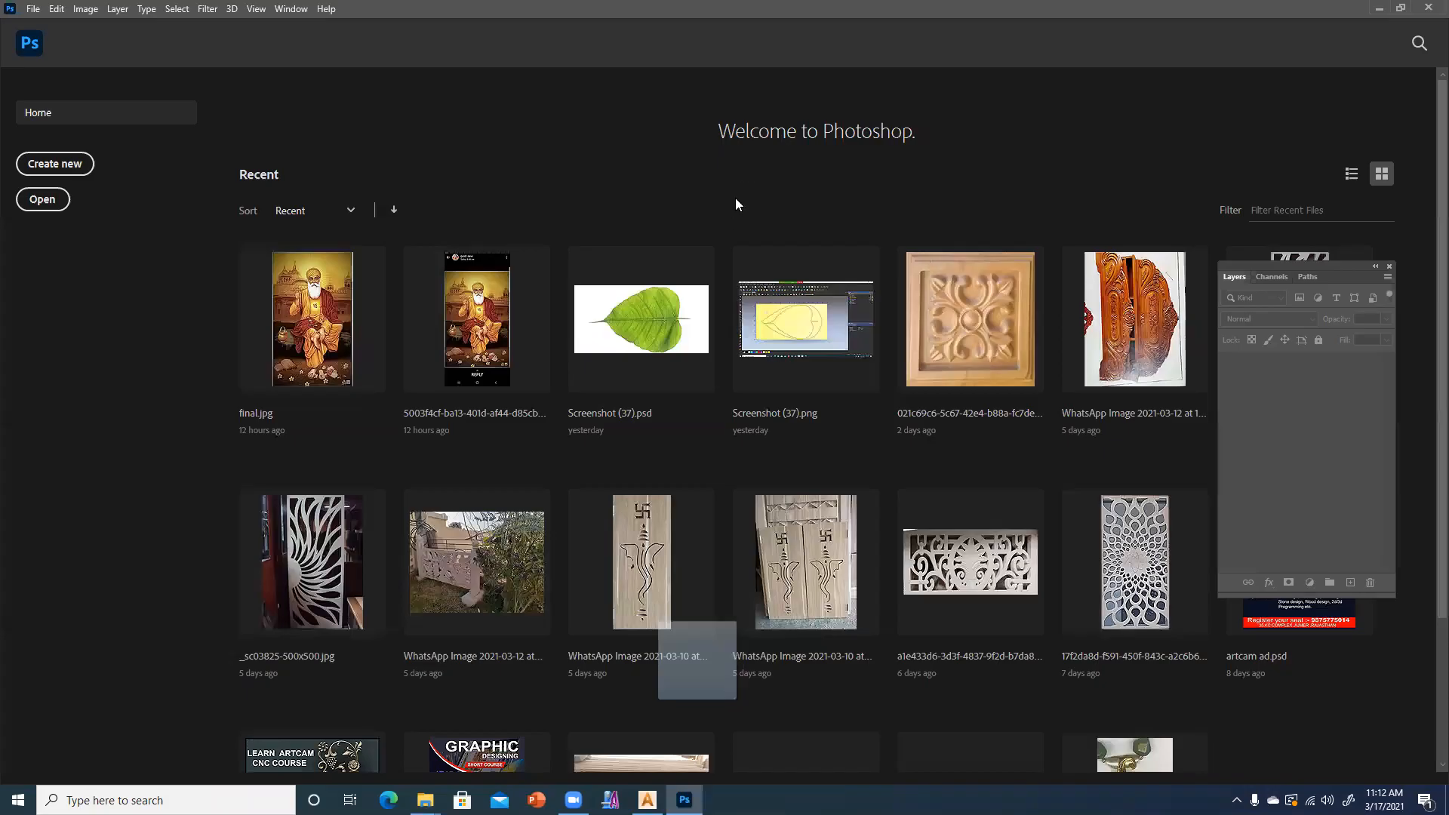
{"action": "left_click_drag", "start_coordinate": [727, 229], "coordinate": [725, 226]}
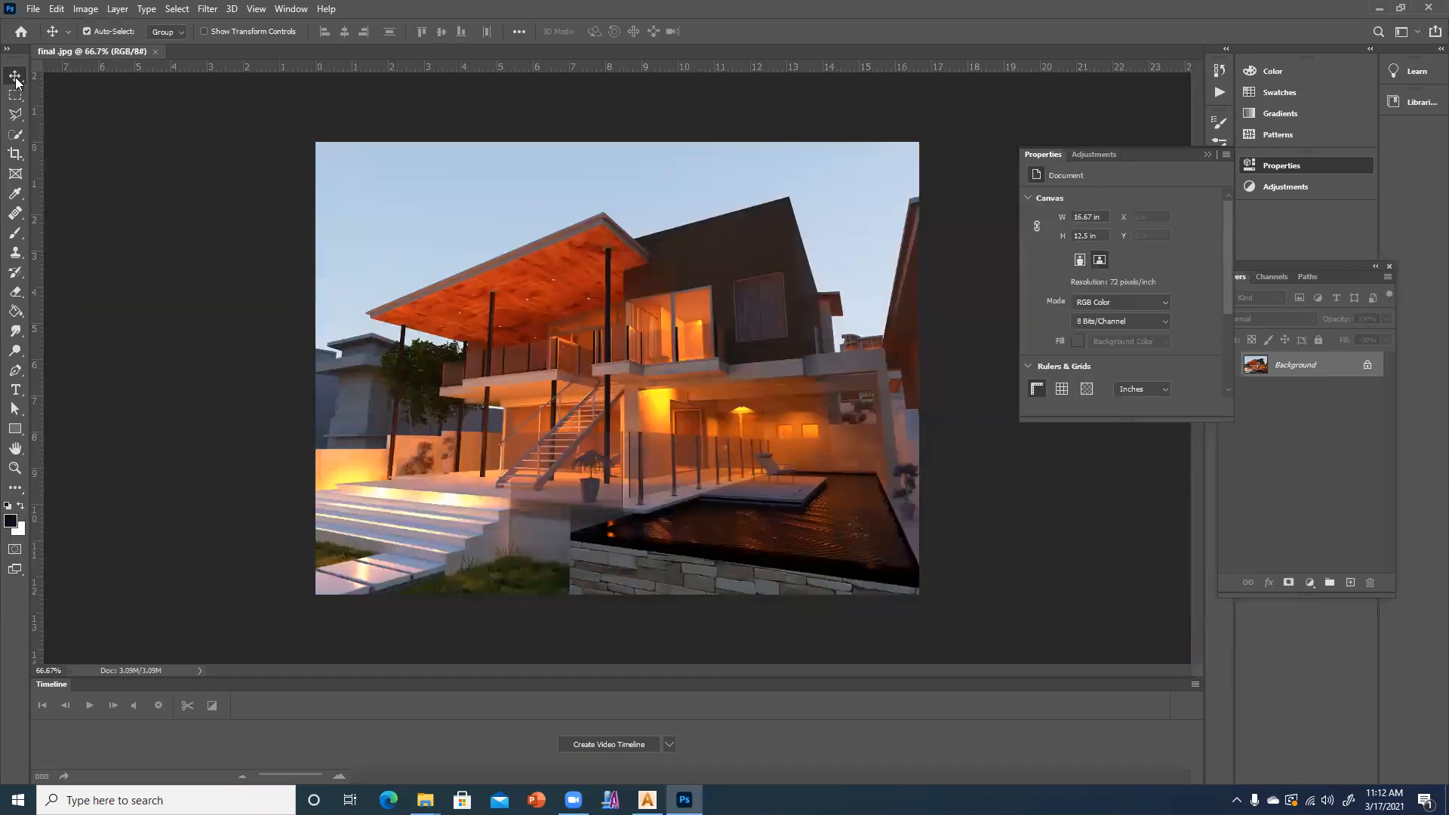
- Open the house render in the Camera Raw filter and set the Detail noise reduction to 100
{"action": "key", "text": "ctrl+plus"}
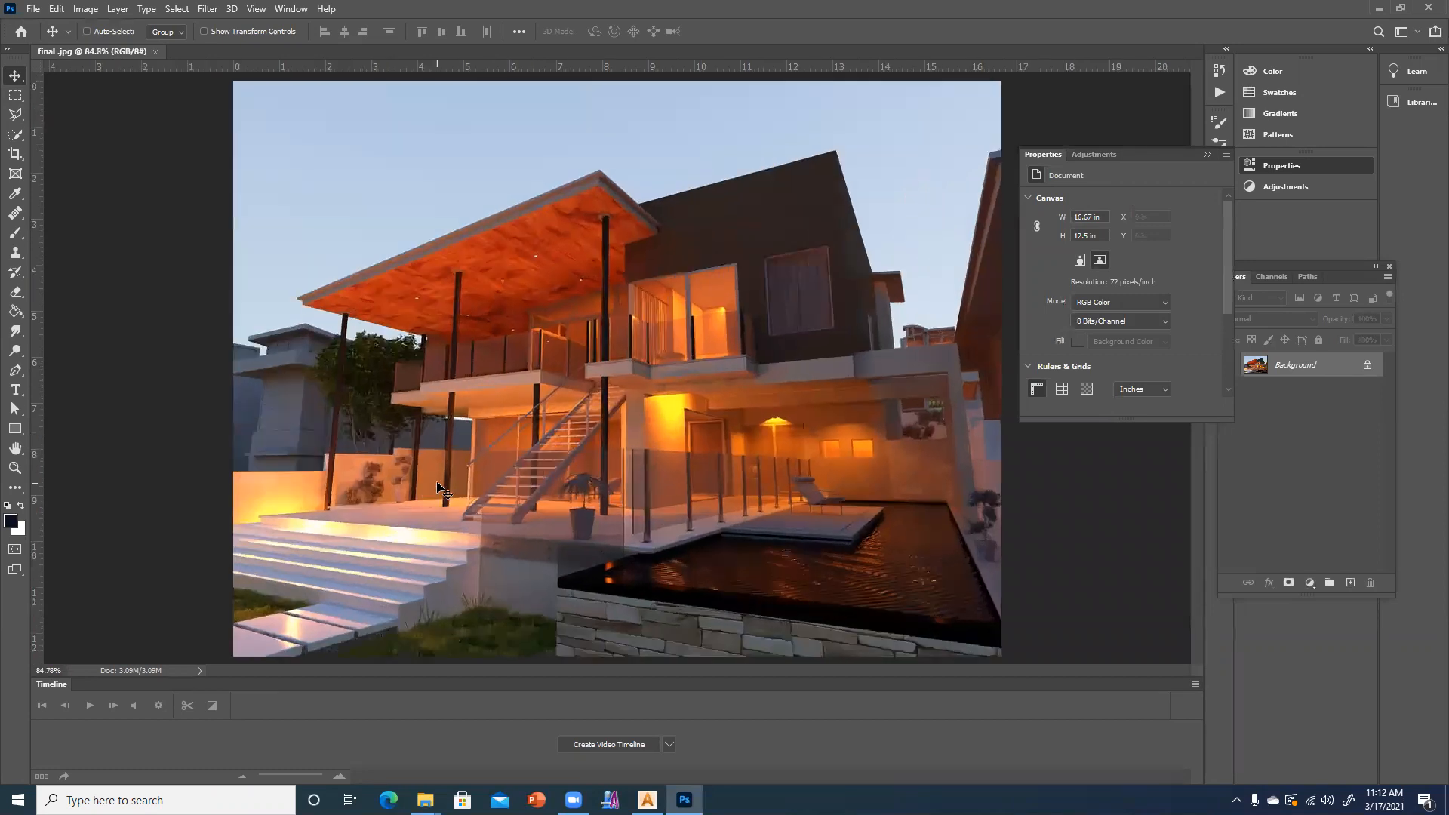
{"action": "key", "text": "ctrl+plus"}
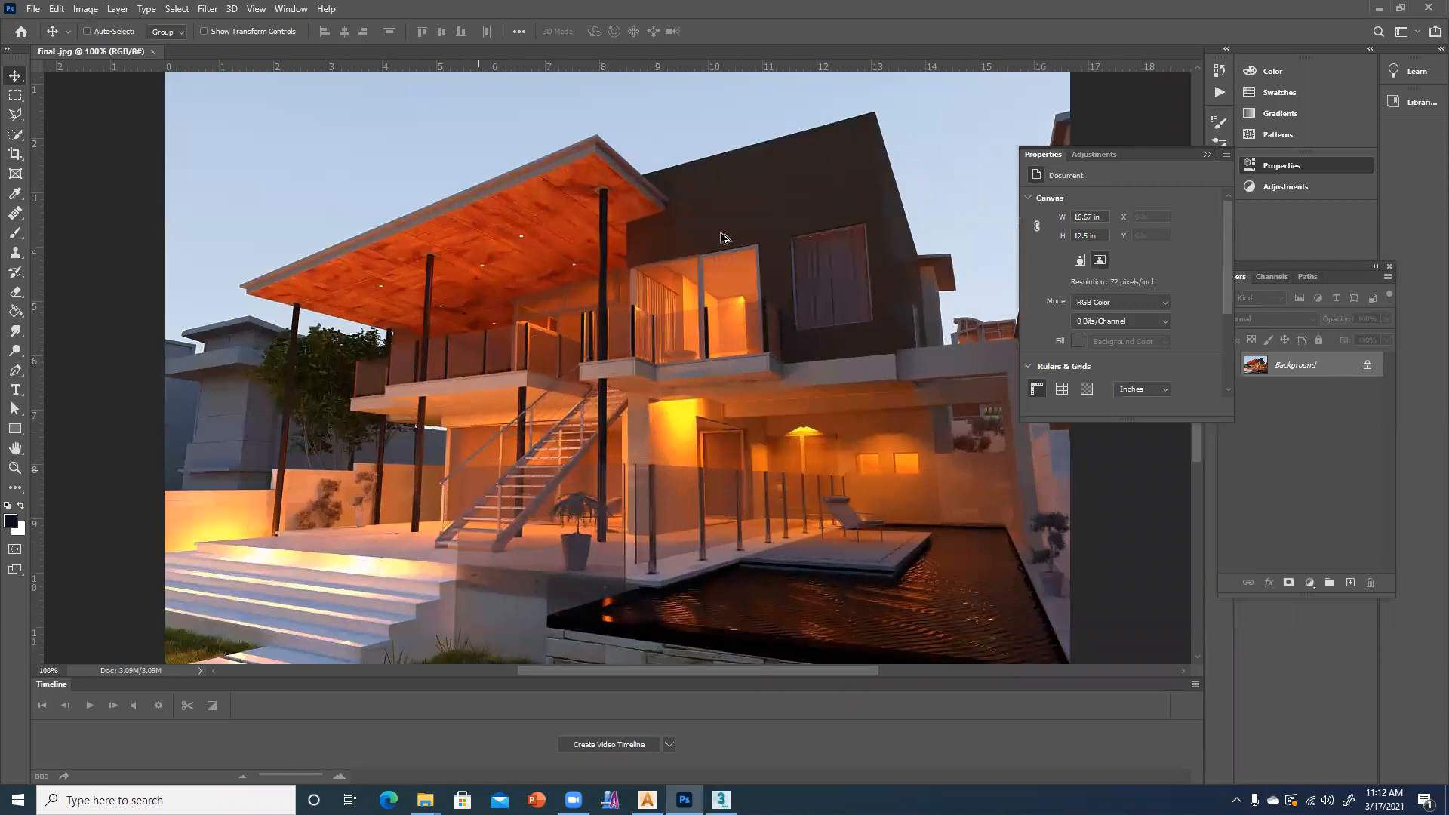
{"action": "scroll", "coordinate": [728, 226], "scroll_direction": "up", "scroll_amount": 5, "text": "alt"}
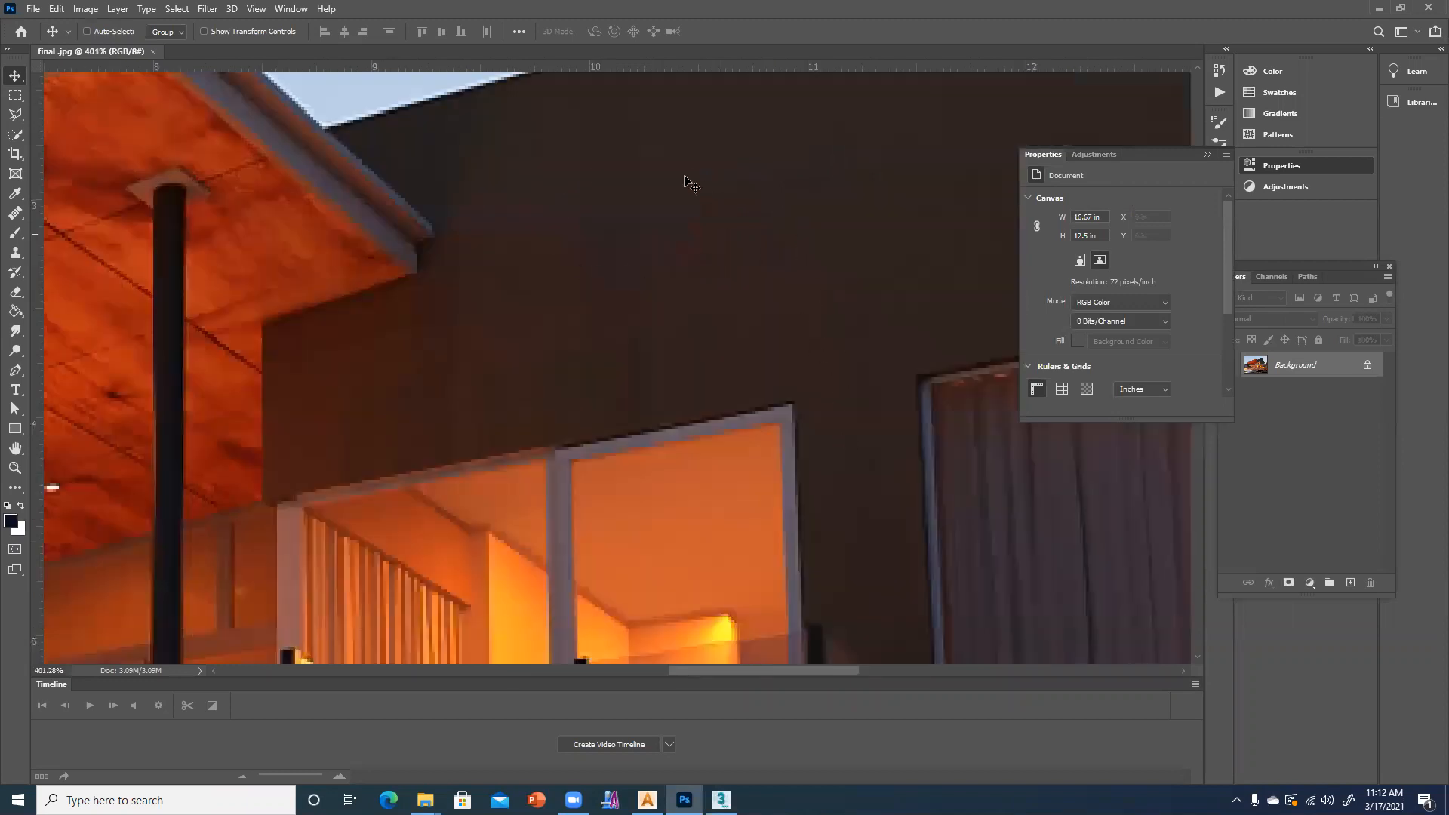
{"action": "scroll", "coordinate": [632, 279], "scroll_direction": "down", "scroll_amount": 2, "text": "alt"}
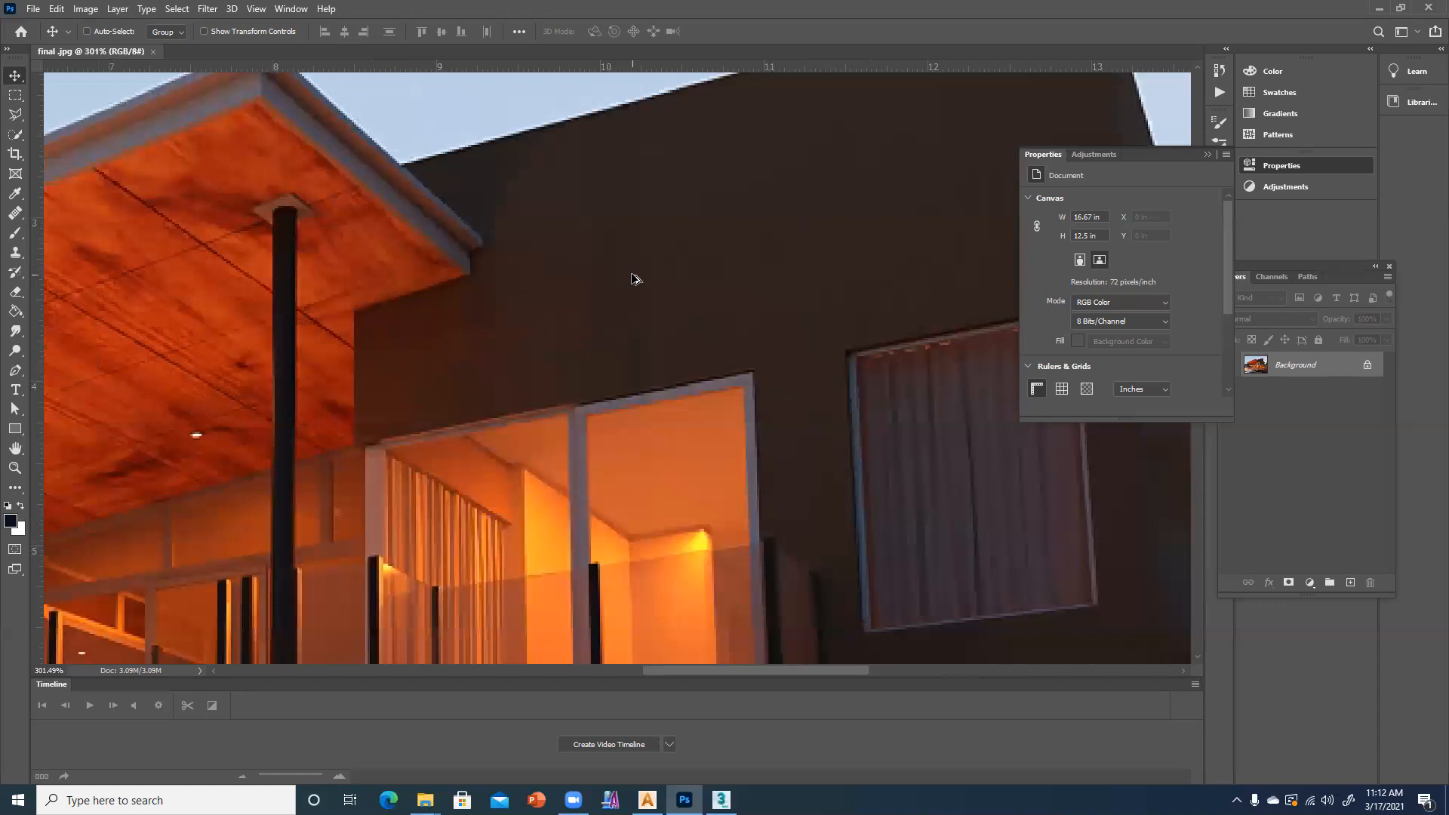
{"action": "scroll", "coordinate": [632, 280], "scroll_direction": "down", "scroll_amount": 4, "text": "alt"}
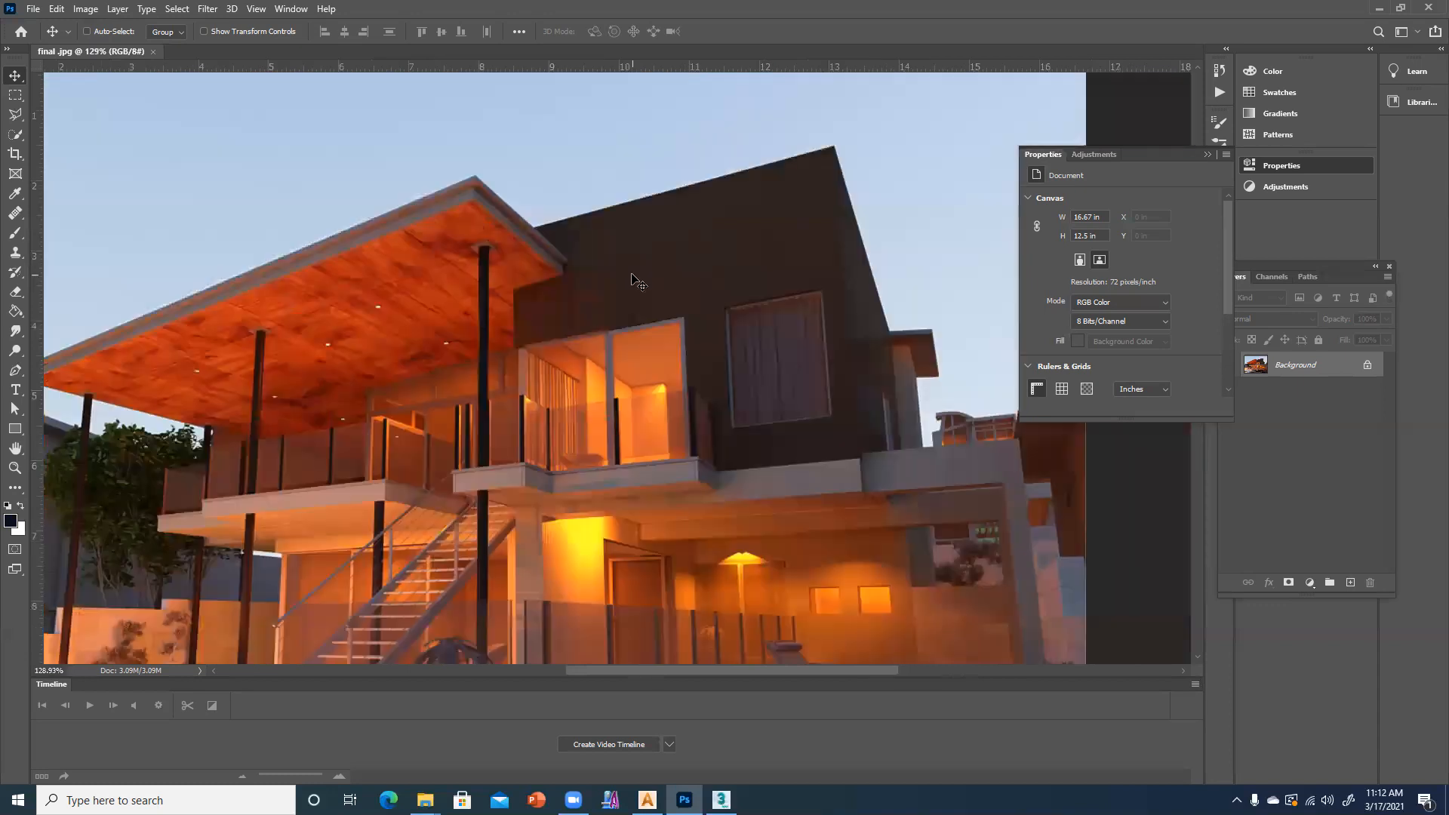
{"action": "scroll", "coordinate": [633, 279], "scroll_direction": "down", "scroll_amount": 2, "text": "alt"}
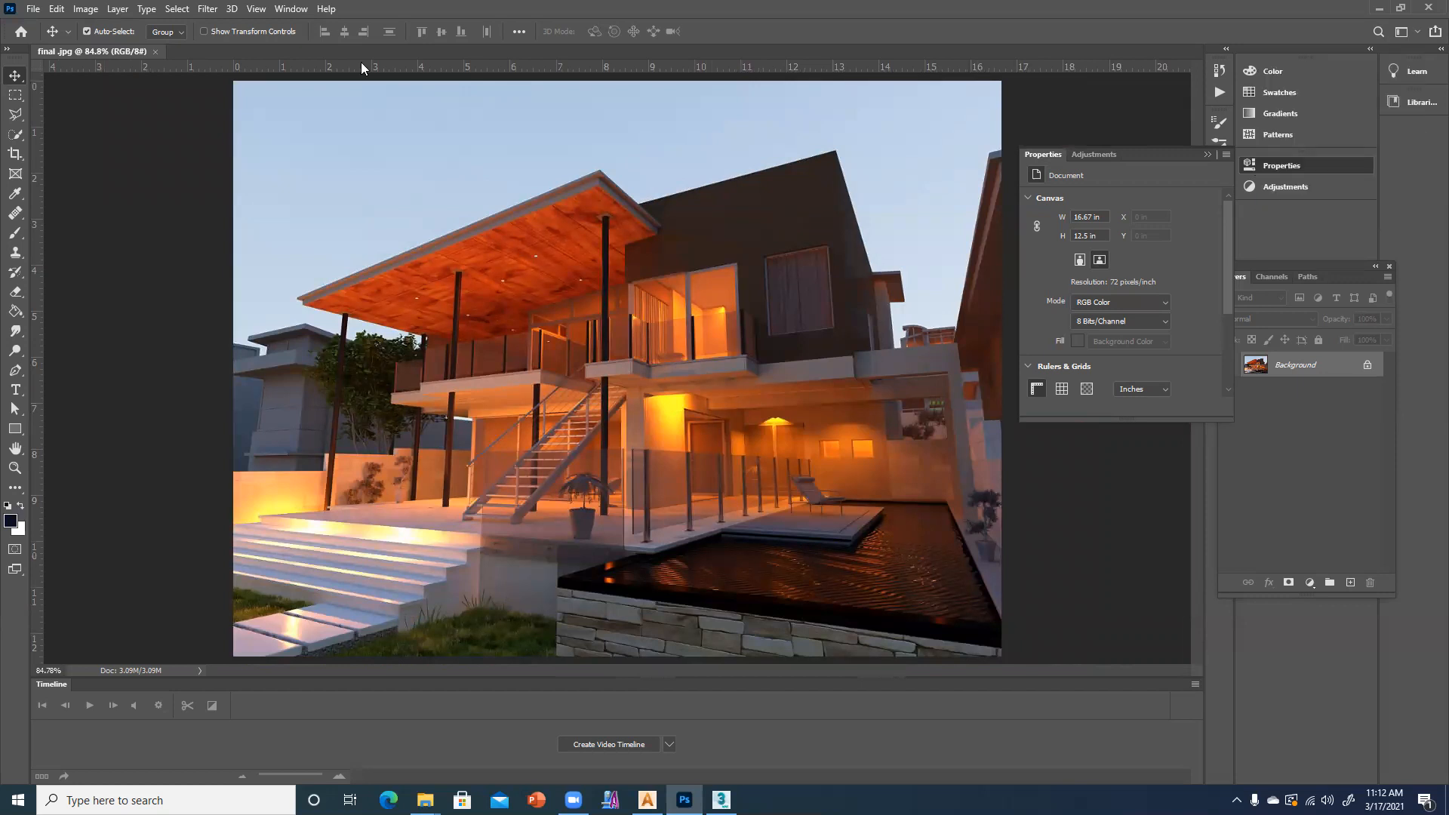
{"action": "left_click", "coordinate": [218, 9]}
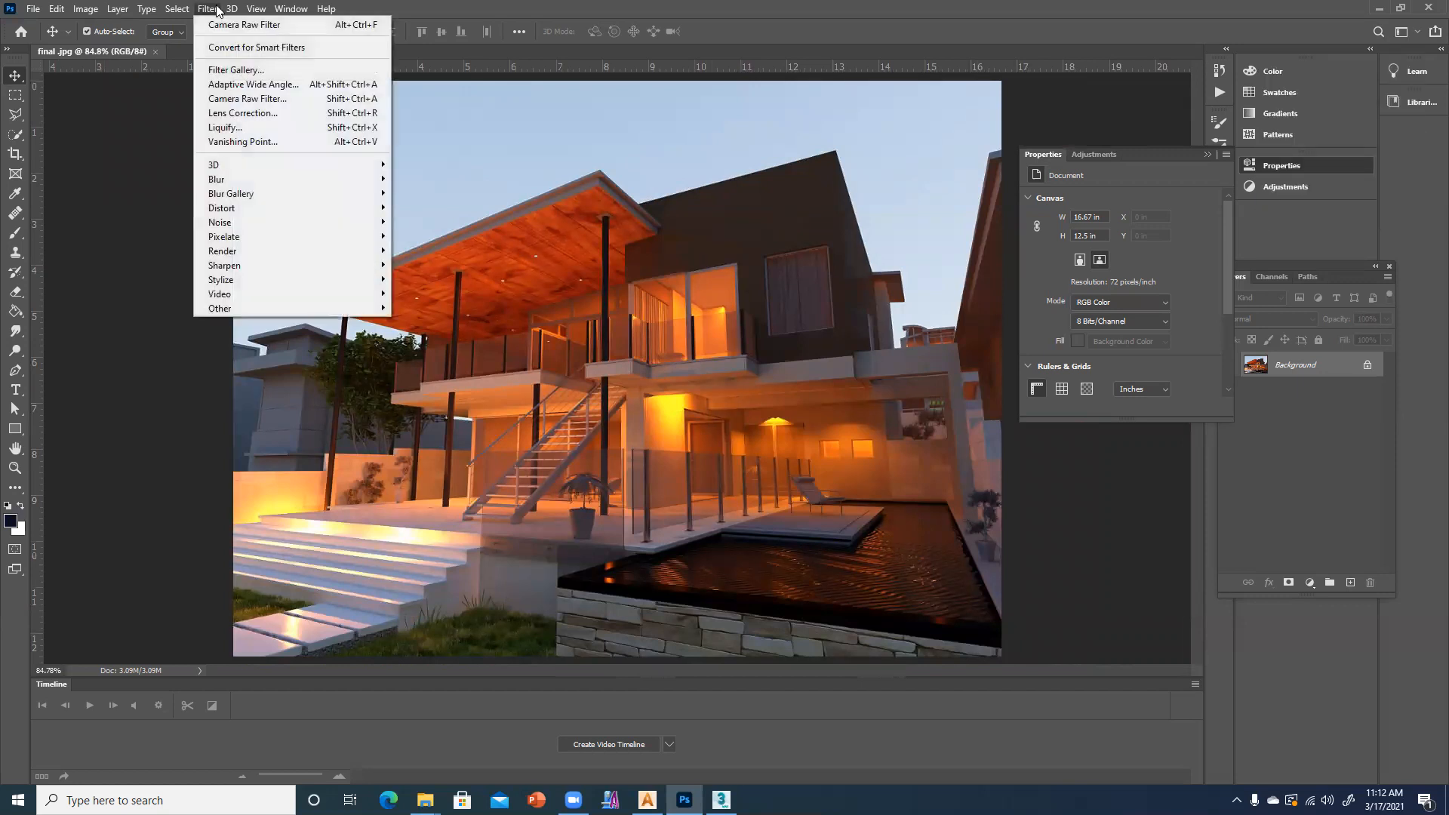
{"action": "left_click", "coordinate": [237, 99]}
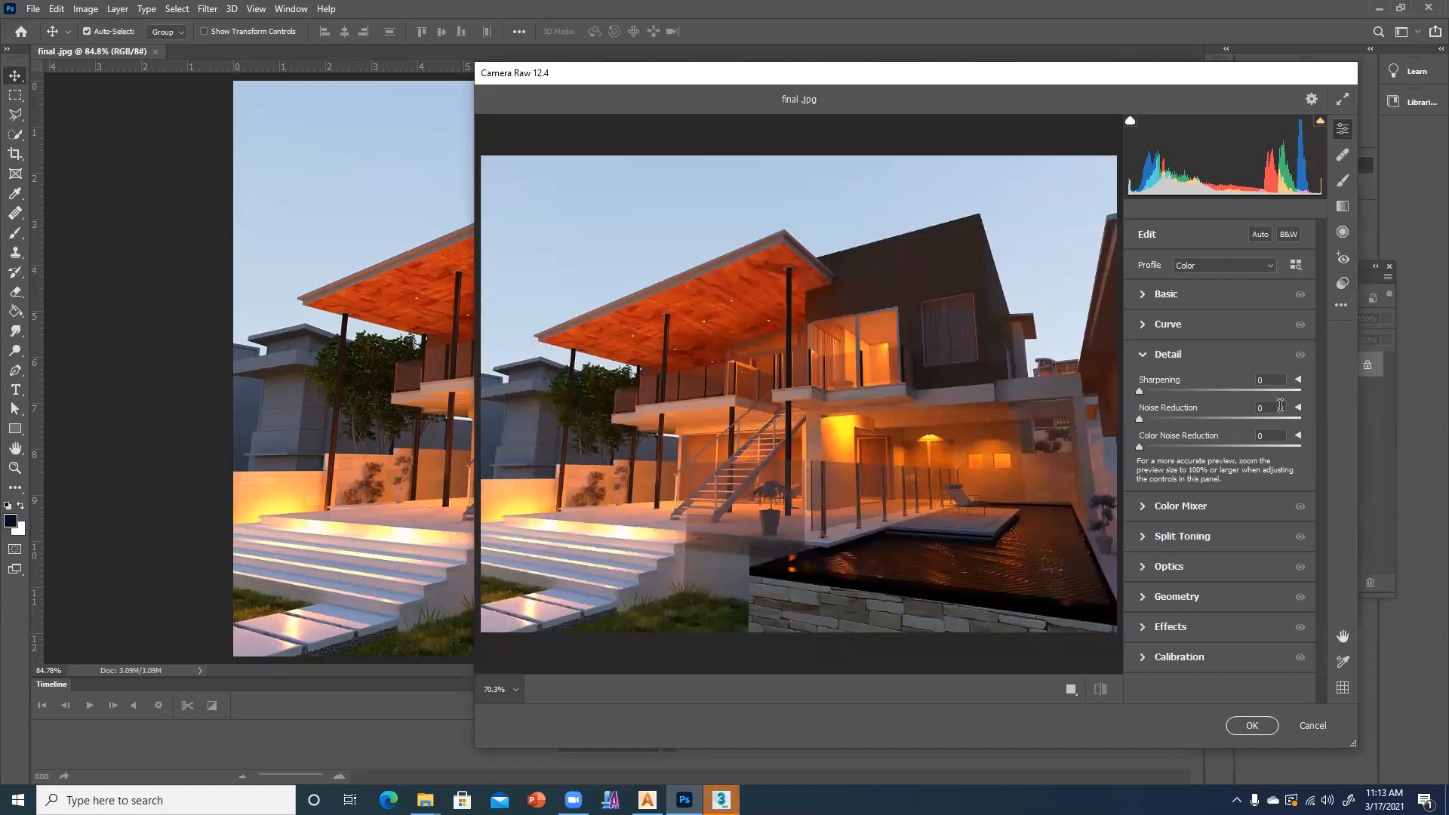
{"action": "left_click_drag", "start_coordinate": [1140, 419], "coordinate": [1320, 423]}
- Compare the ceiling with and without the Detail adjustments, lower the noise reduction and slightly raise the color noise reduction
{"action": "left_click", "coordinate": [786, 275]}
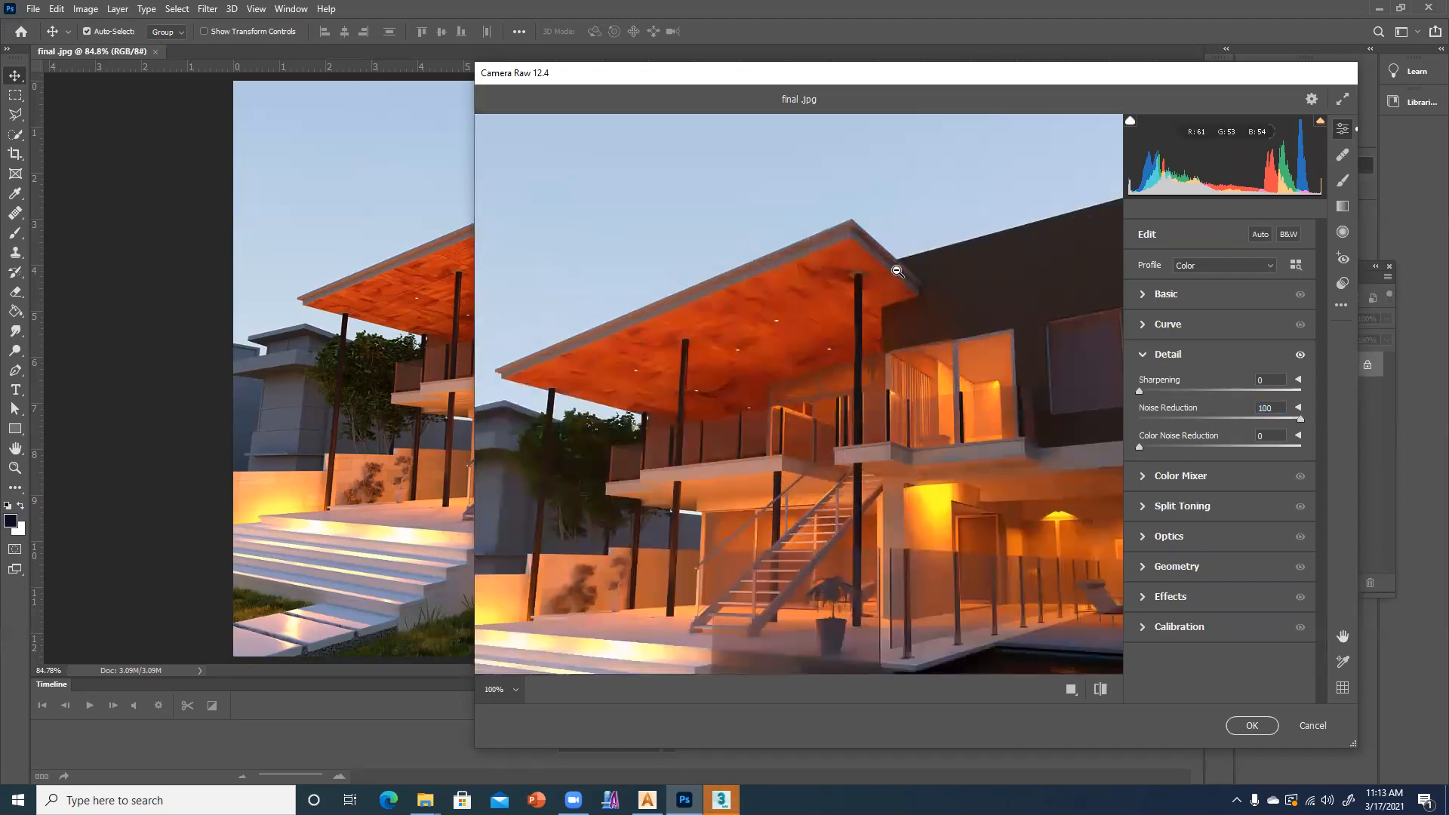
{"action": "scroll", "coordinate": [910, 289], "scroll_direction": "up", "scroll_amount": 2, "text": "alt"}
{"action": "scroll", "coordinate": [978, 219], "scroll_direction": "up", "scroll_amount": 3, "text": "alt"}
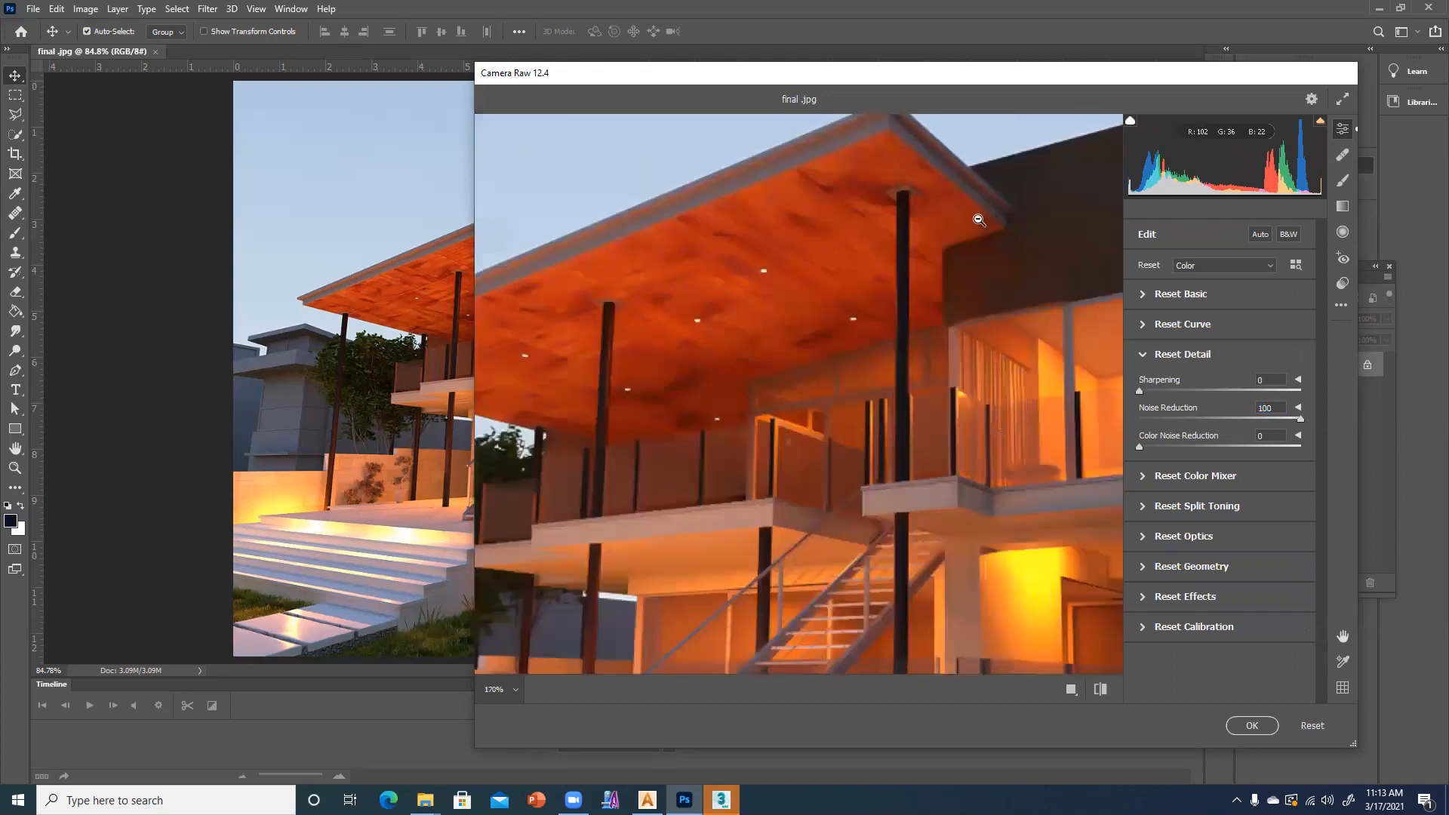
{"action": "scroll", "coordinate": [868, 212], "scroll_direction": "up", "scroll_amount": 2, "text": "alt"}
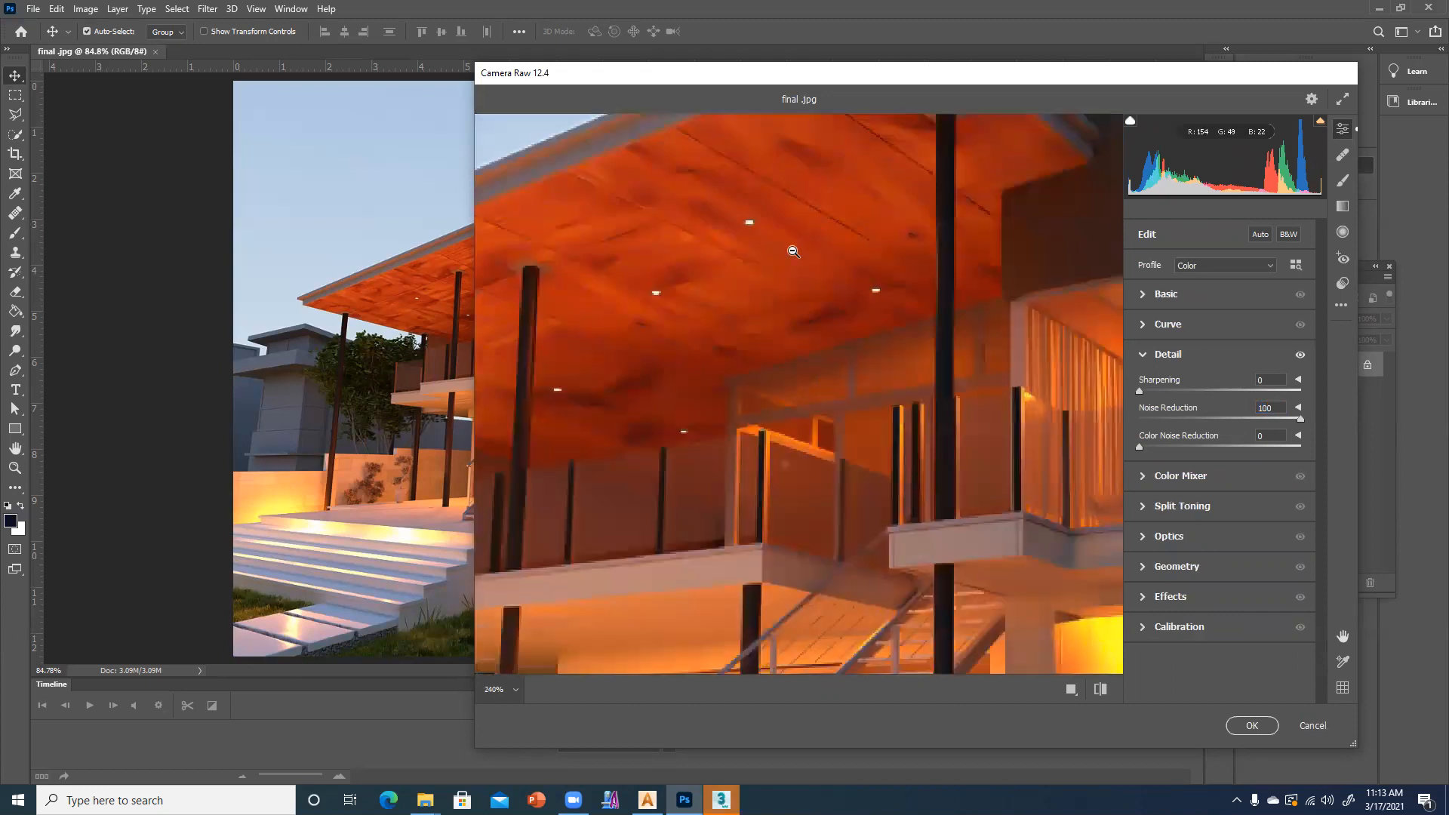
{"action": "left_click", "coordinate": [1300, 355]}
{"action": "left_click", "coordinate": [1302, 356]}
{"action": "left_click", "coordinate": [1181, 419]}
{"action": "left_click", "coordinate": [1149, 447]}
{"action": "left_click_drag", "start_coordinate": [1151, 447], "coordinate": [1159, 448]}
- Try highlight and shadow control points on the tone curve, and reset the curve channel
{"action": "left_click", "coordinate": [1141, 327]}
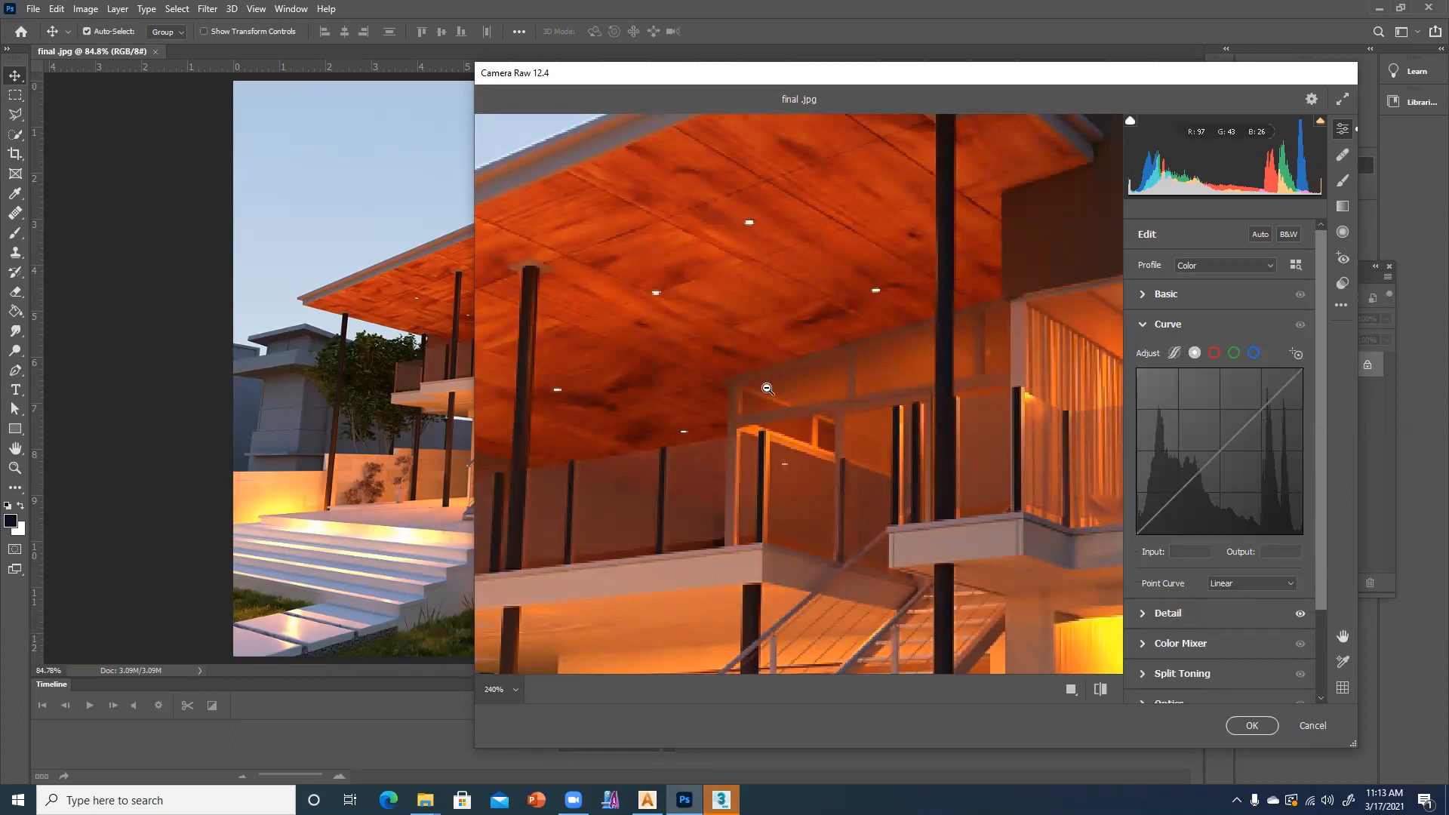
{"action": "left_click", "coordinate": [767, 389]}
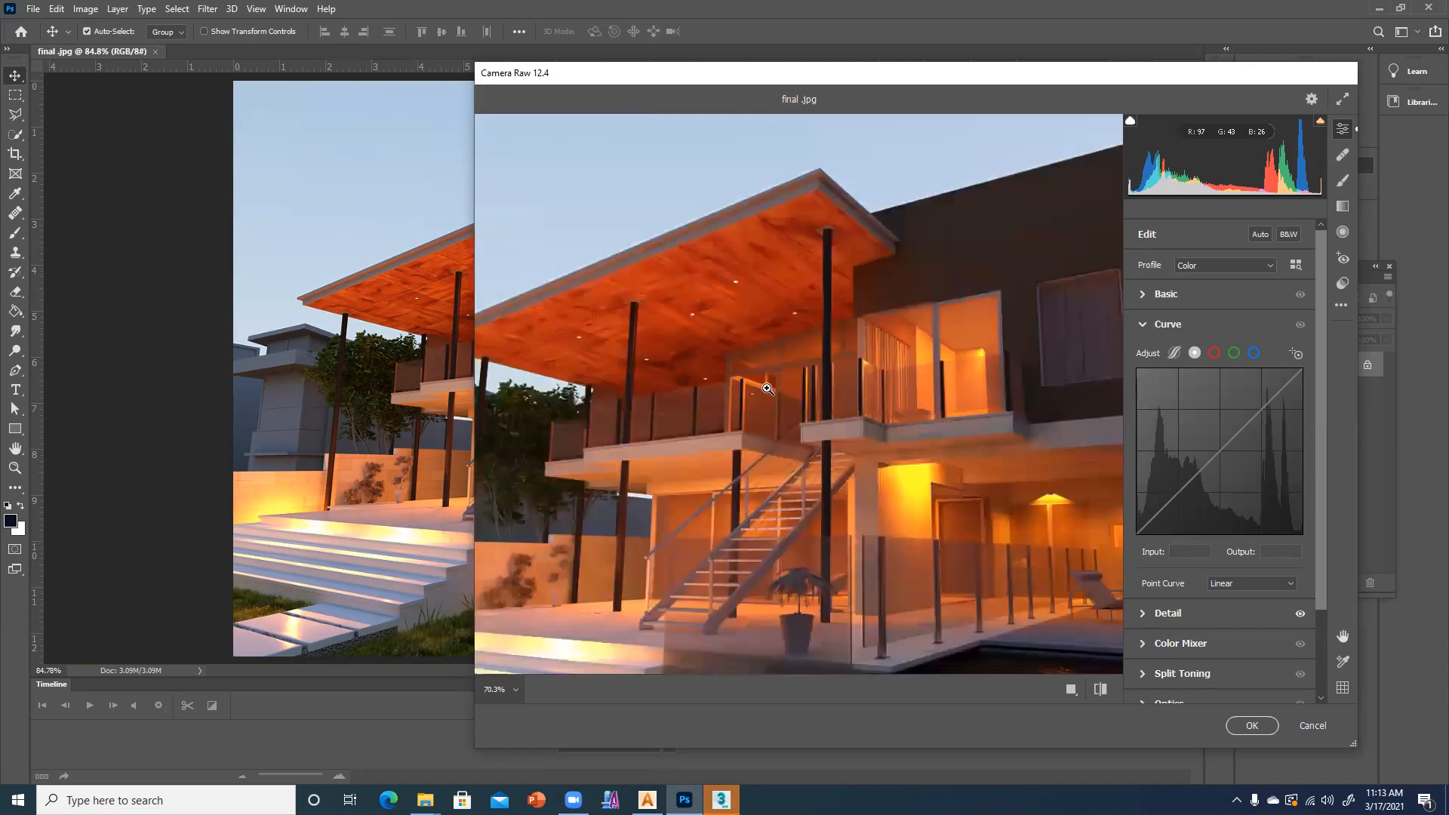
{"action": "left_click", "coordinate": [1256, 410]}
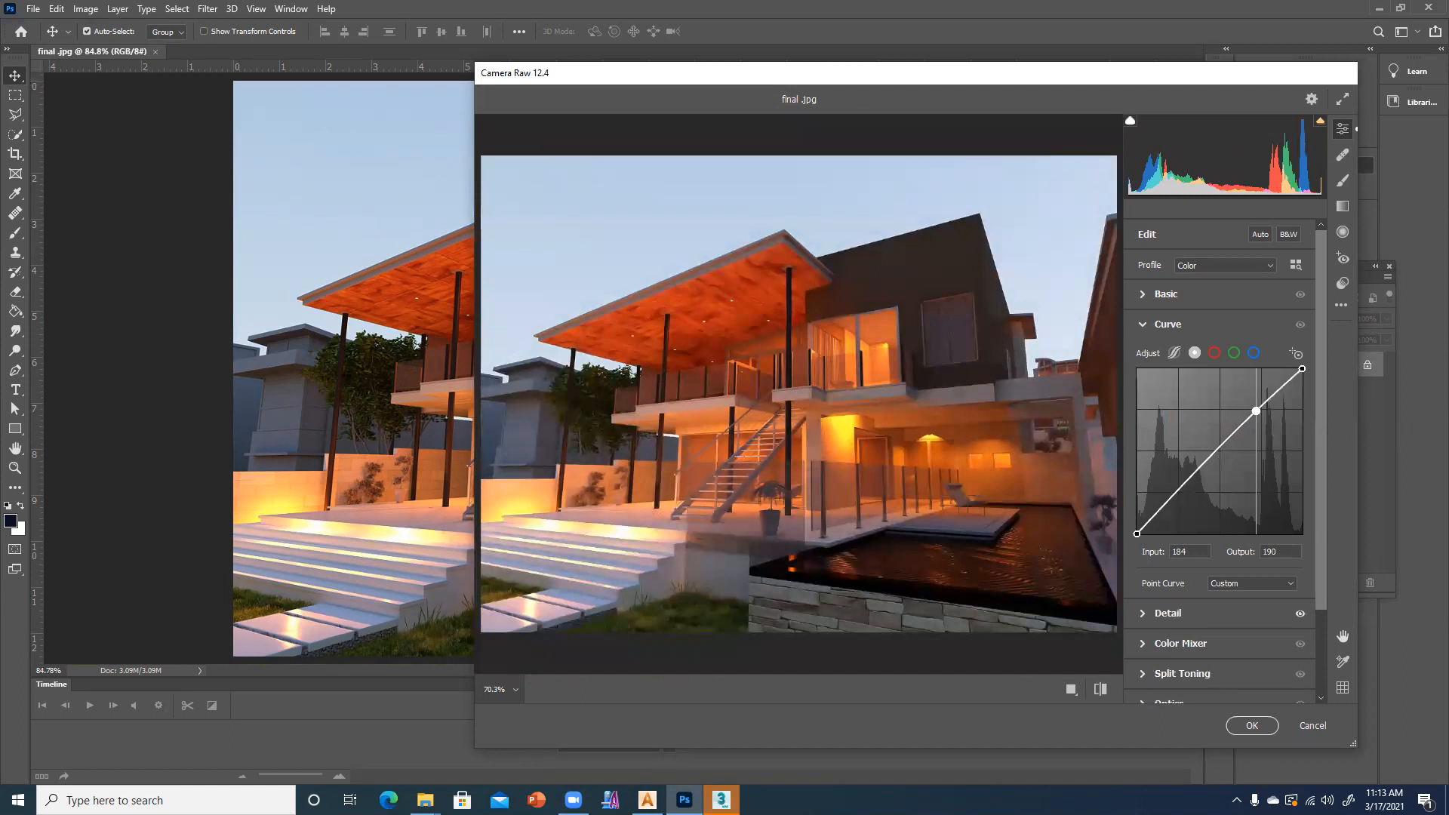
{"action": "left_click_drag", "start_coordinate": [1256, 410], "coordinate": [1258, 409]}
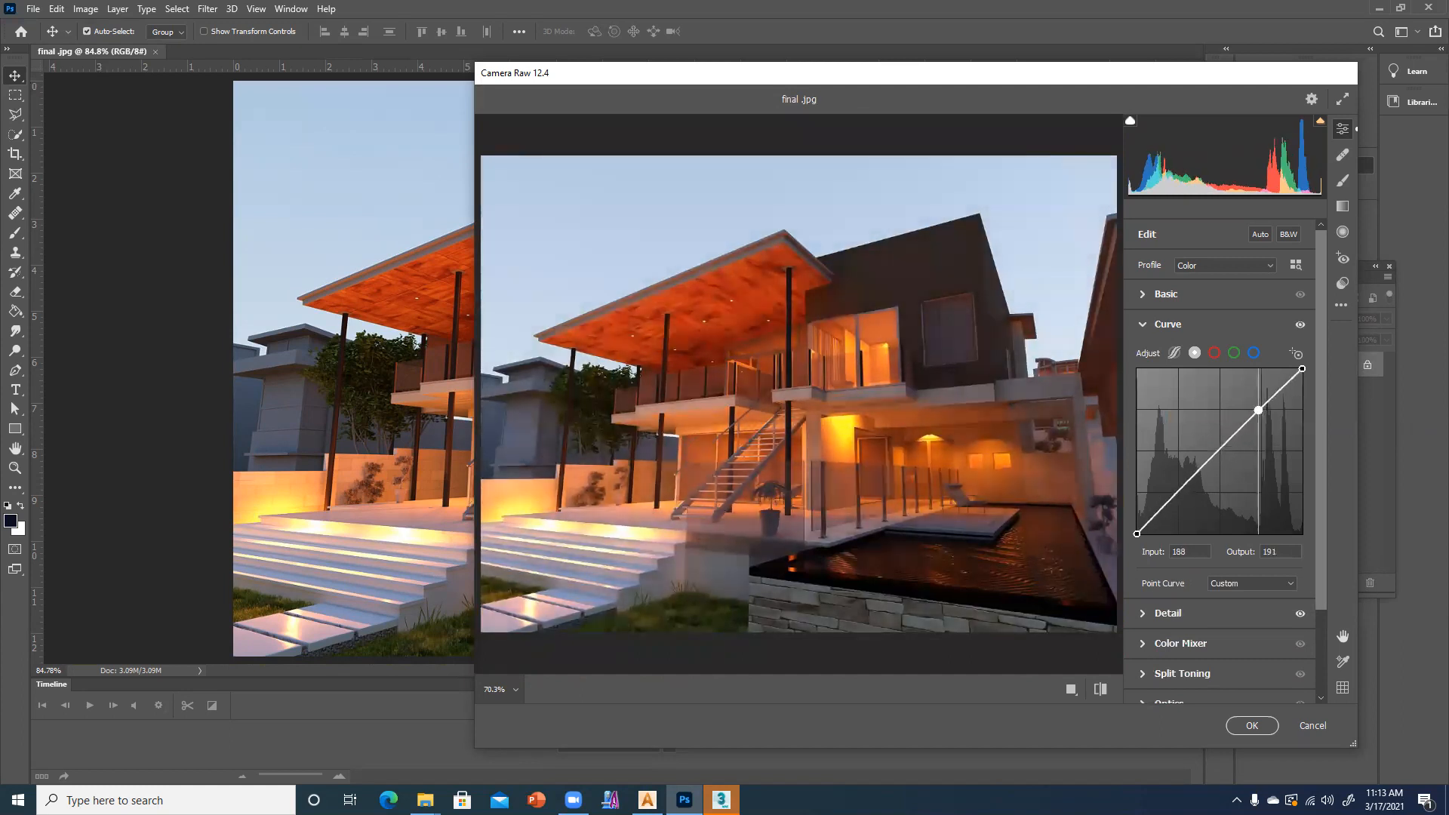
{"action": "left_click_drag", "start_coordinate": [1178, 493], "coordinate": [1183, 495]}
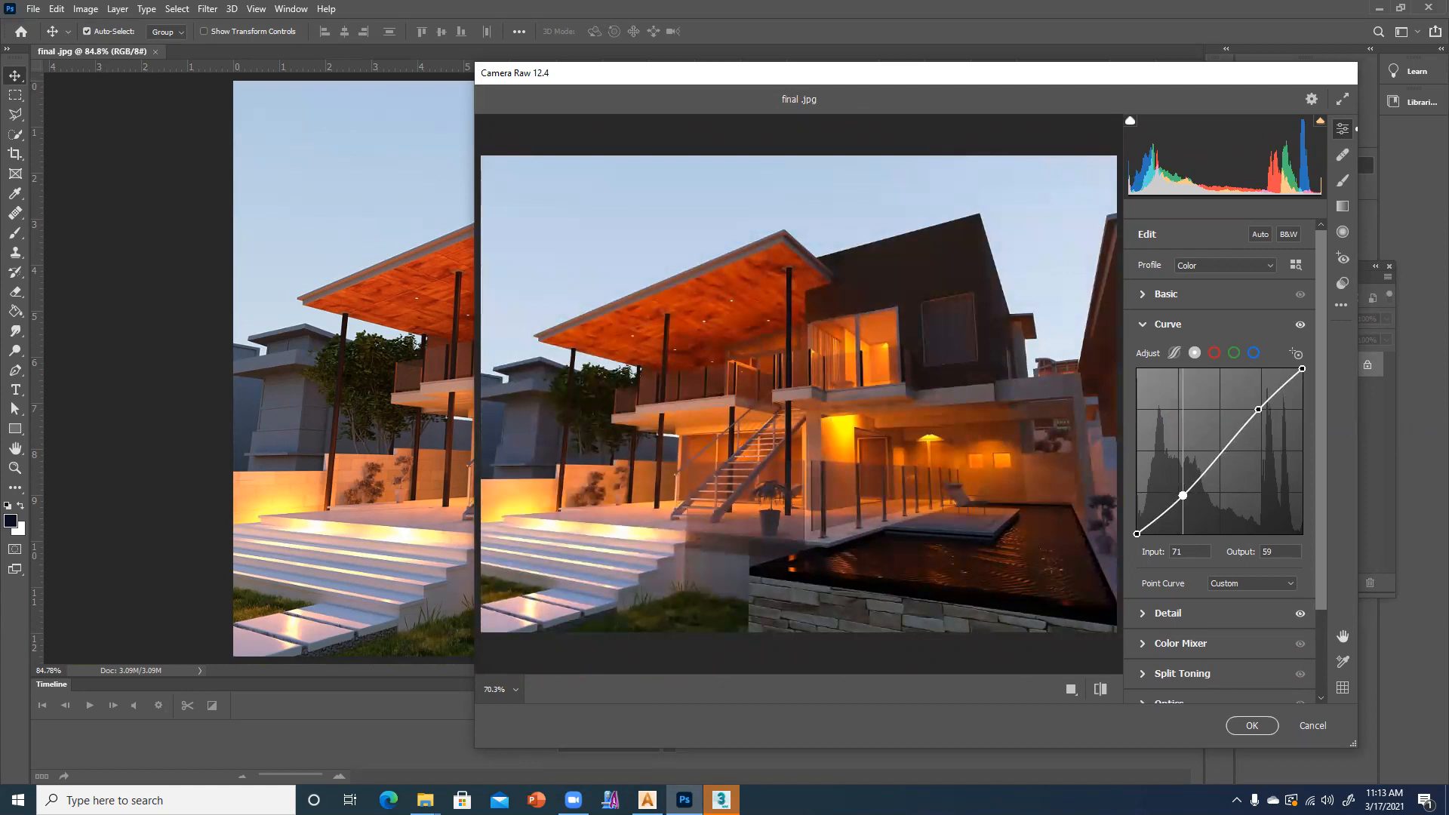
{"action": "key", "text": "ctrl+z"}
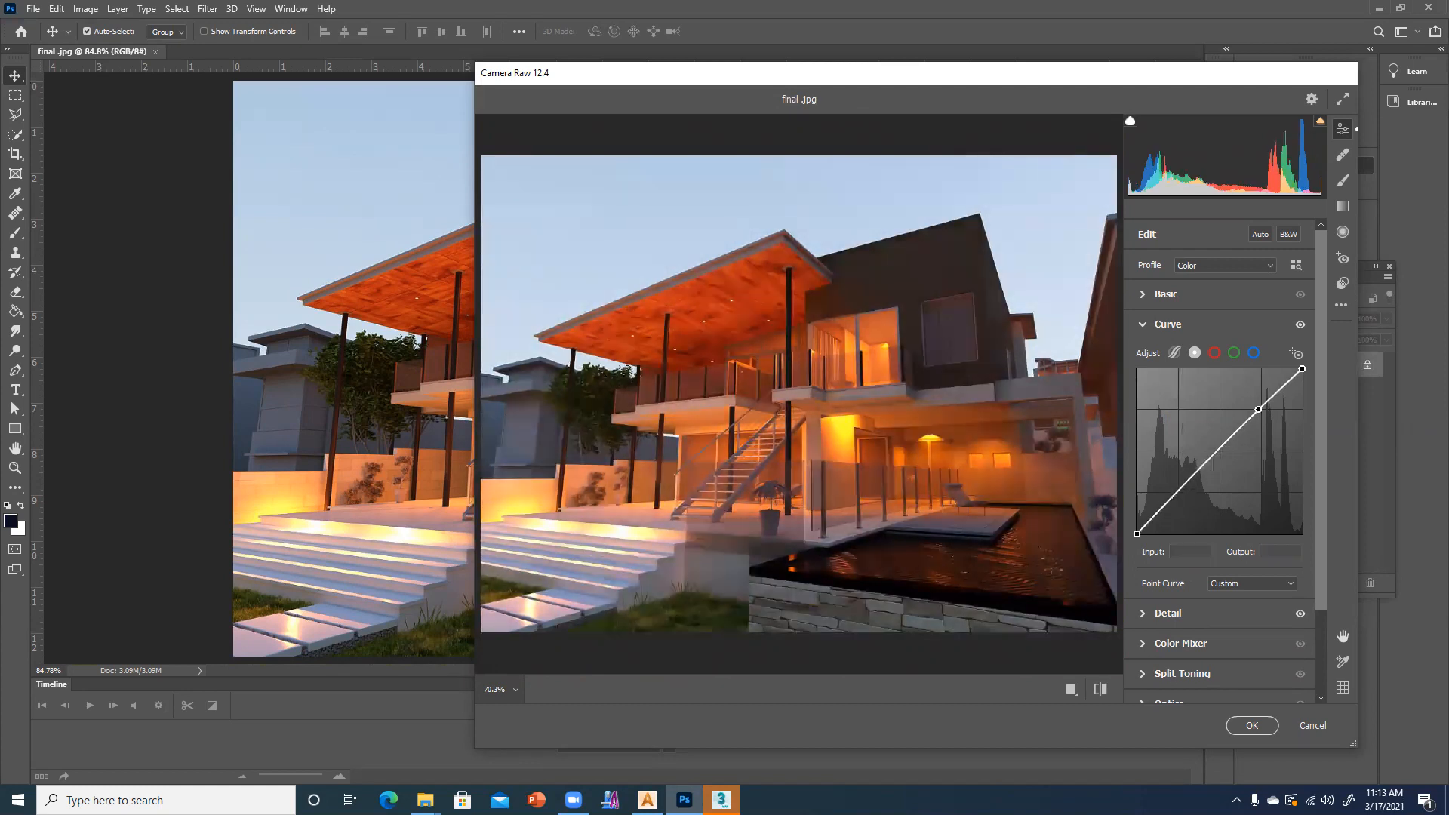
{"action": "mouse_move", "coordinate": [1172, 499]}
{"action": "left_mouse_down"}
{"action": "mouse_move", "coordinate": [1155, 480]}
{"action": "mouse_move", "coordinate": [1184, 495]}
{"action": "mouse_move", "coordinate": [1165, 450]}
{"action": "mouse_move", "coordinate": [1174, 477]}
{"action": "left_mouse_up"}
{"action": "right_click", "coordinate": [1174, 477]}
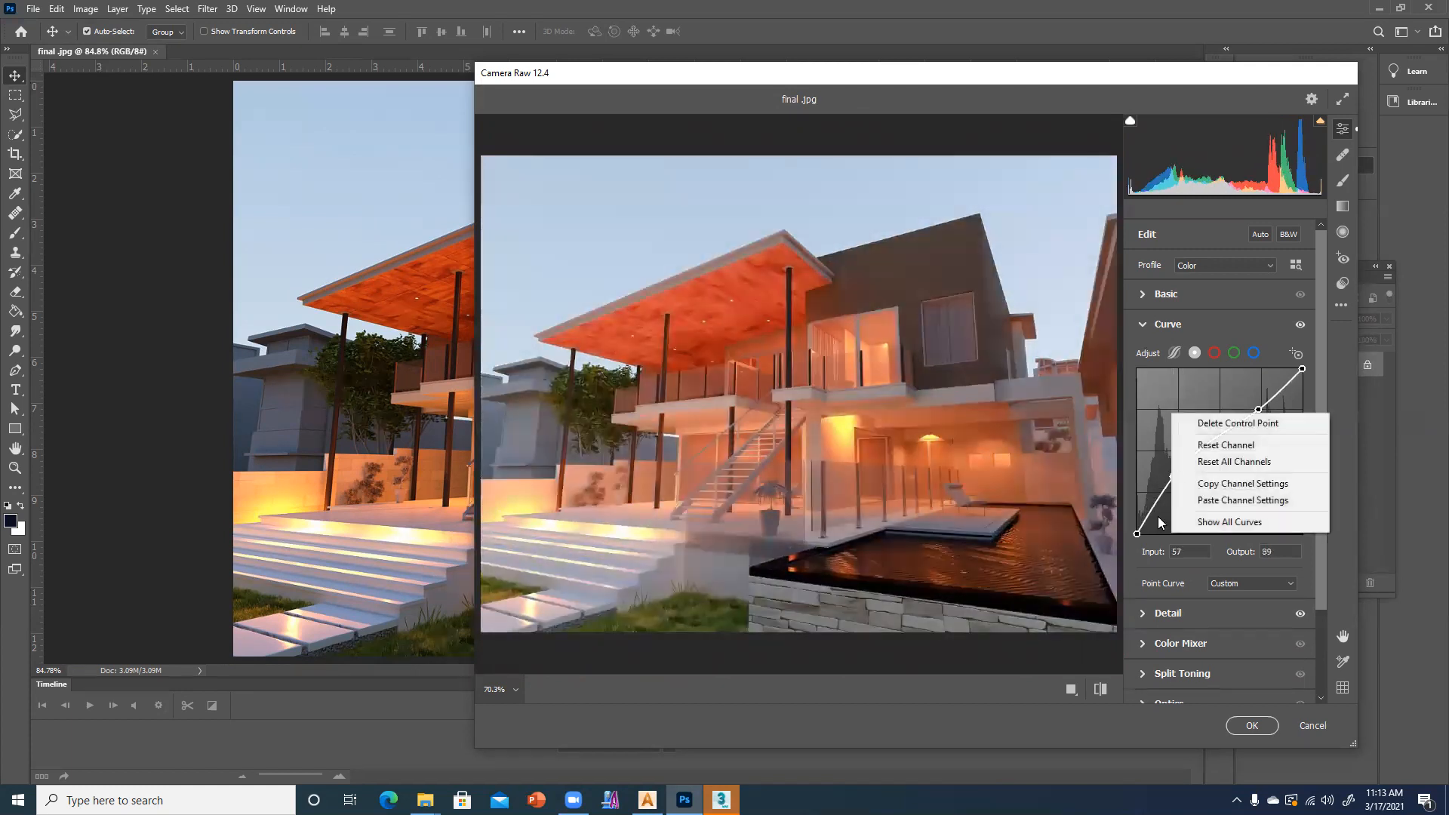
{"action": "left_click", "coordinate": [1212, 444]}
- Shape a mild S-curve with a slightly raised highlight point and a shadow point at input 68, output 62
{"action": "left_click_drag", "start_coordinate": [1259, 412], "coordinate": [1260, 404]}
{"action": "left_click_drag", "start_coordinate": [1176, 490], "coordinate": [1180, 493]}
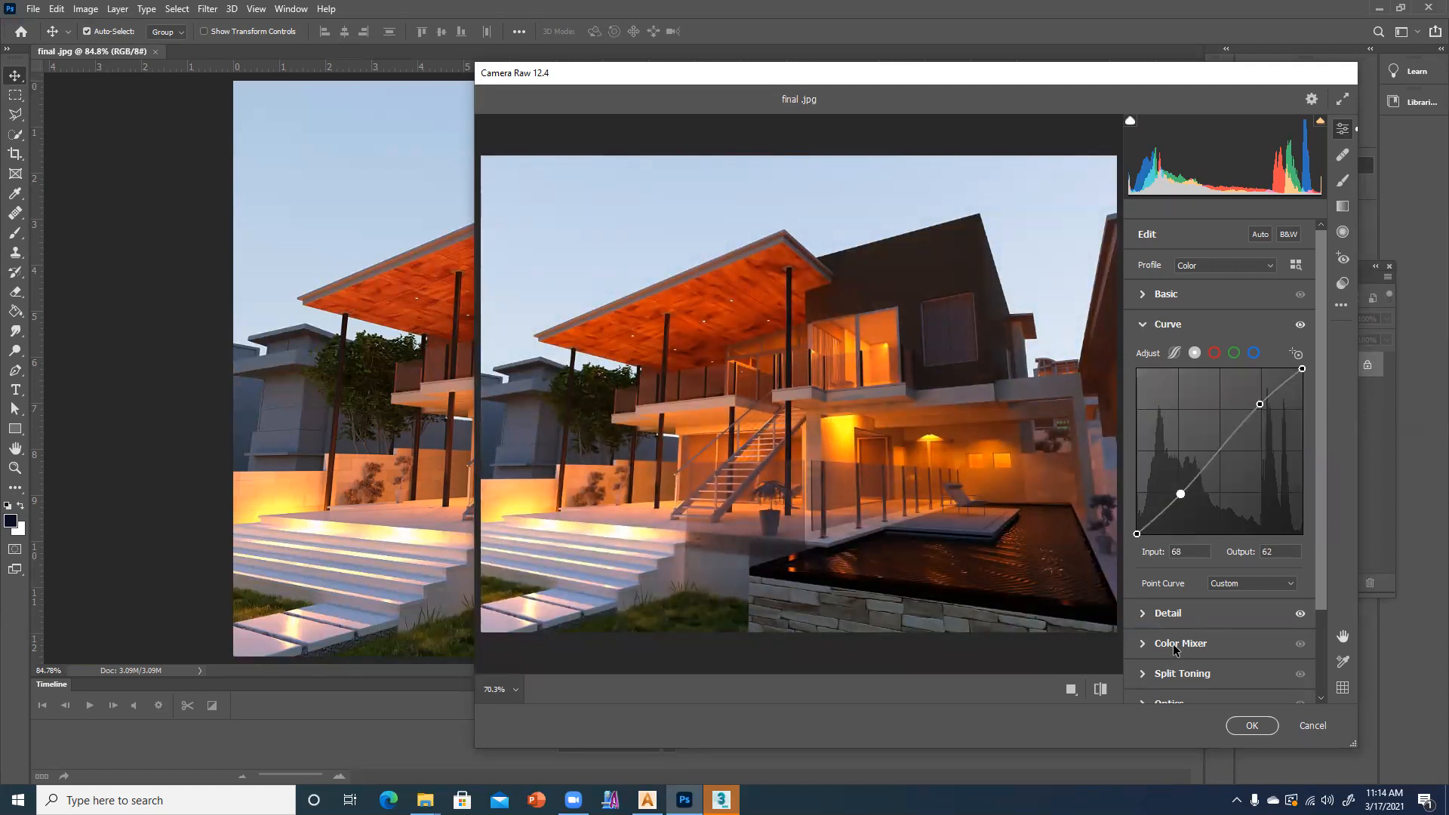
- Try a hue shift in the Color Mixer, restore it to 0 and apply the Camera Raw adjustments
{"action": "left_click", "coordinate": [1173, 644]}
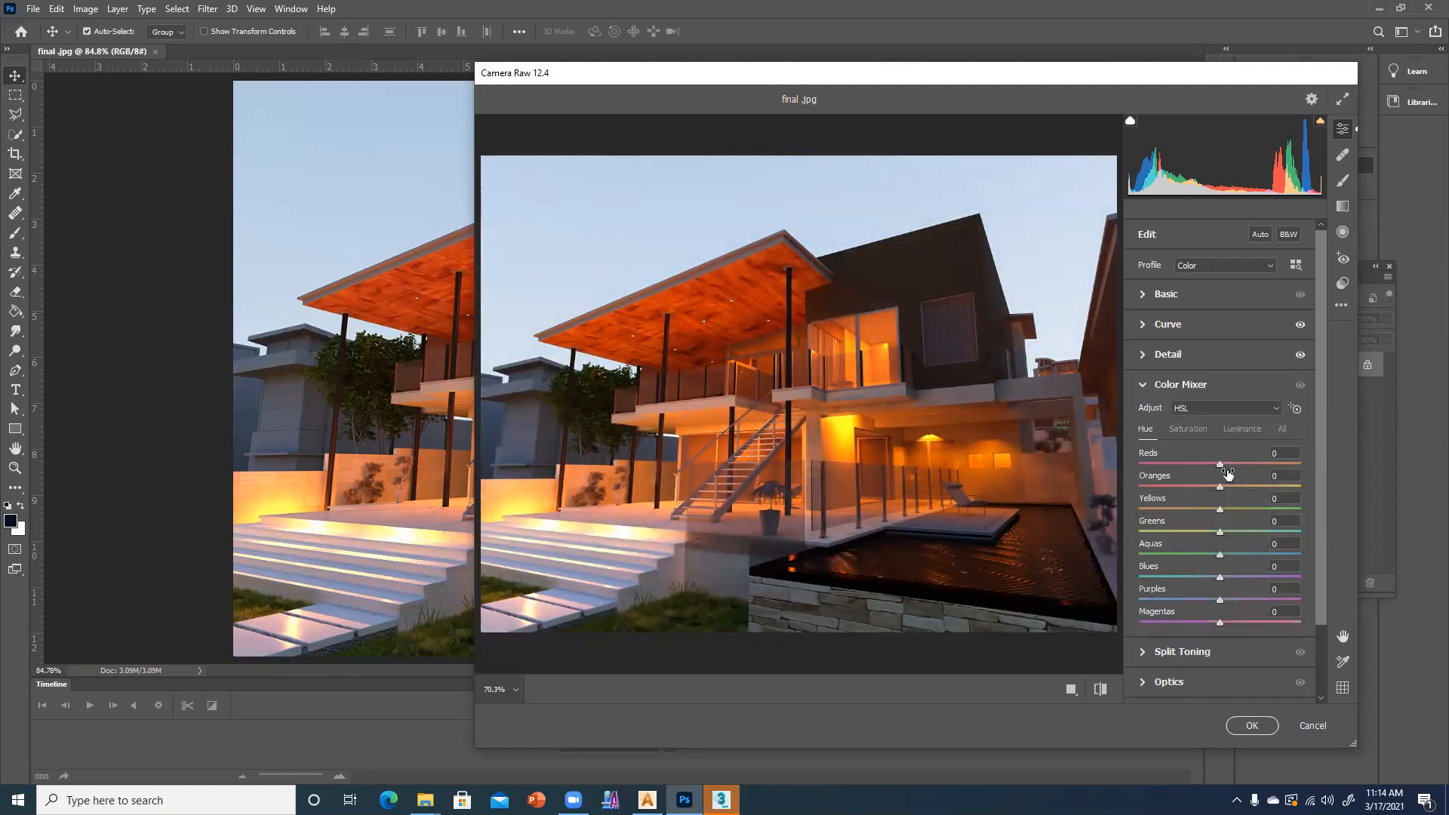
{"action": "mouse_move", "coordinate": [1220, 468]}
{"action": "left_mouse_down"}
{"action": "mouse_move", "coordinate": [1253, 468]}
{"action": "mouse_move", "coordinate": [1193, 468]}
{"action": "mouse_move", "coordinate": [1299, 486]}
{"action": "mouse_move", "coordinate": [1240, 486]}
{"action": "left_mouse_up"}
{"action": "type", "text": "0"}
{"action": "left_click", "coordinate": [1252, 725]}
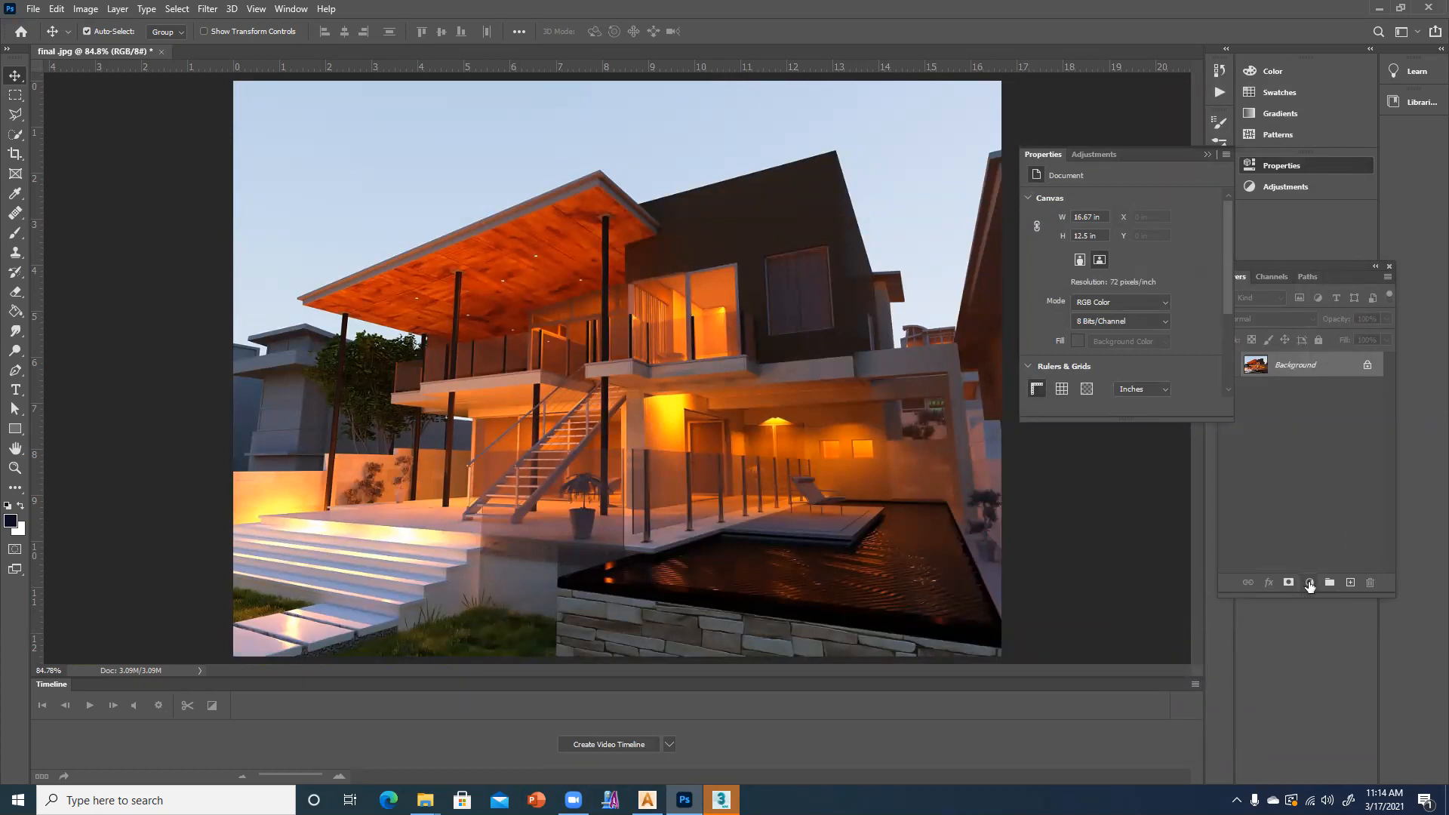
- Add a Levels adjustment layer with the black input at 11 and the white input at 233
{"action": "left_click", "coordinate": [1309, 583]}
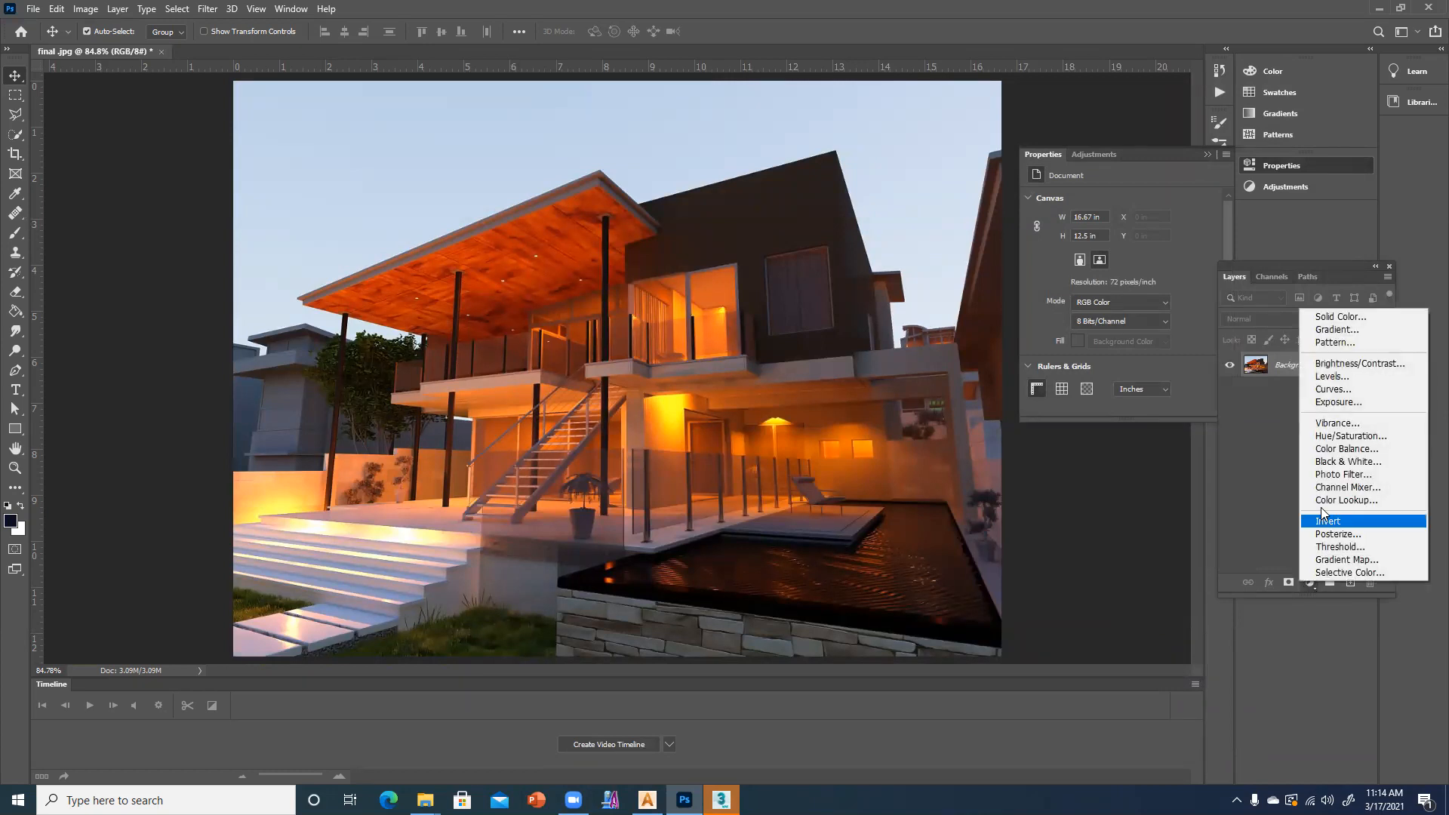
{"action": "left_click", "coordinate": [1330, 377]}
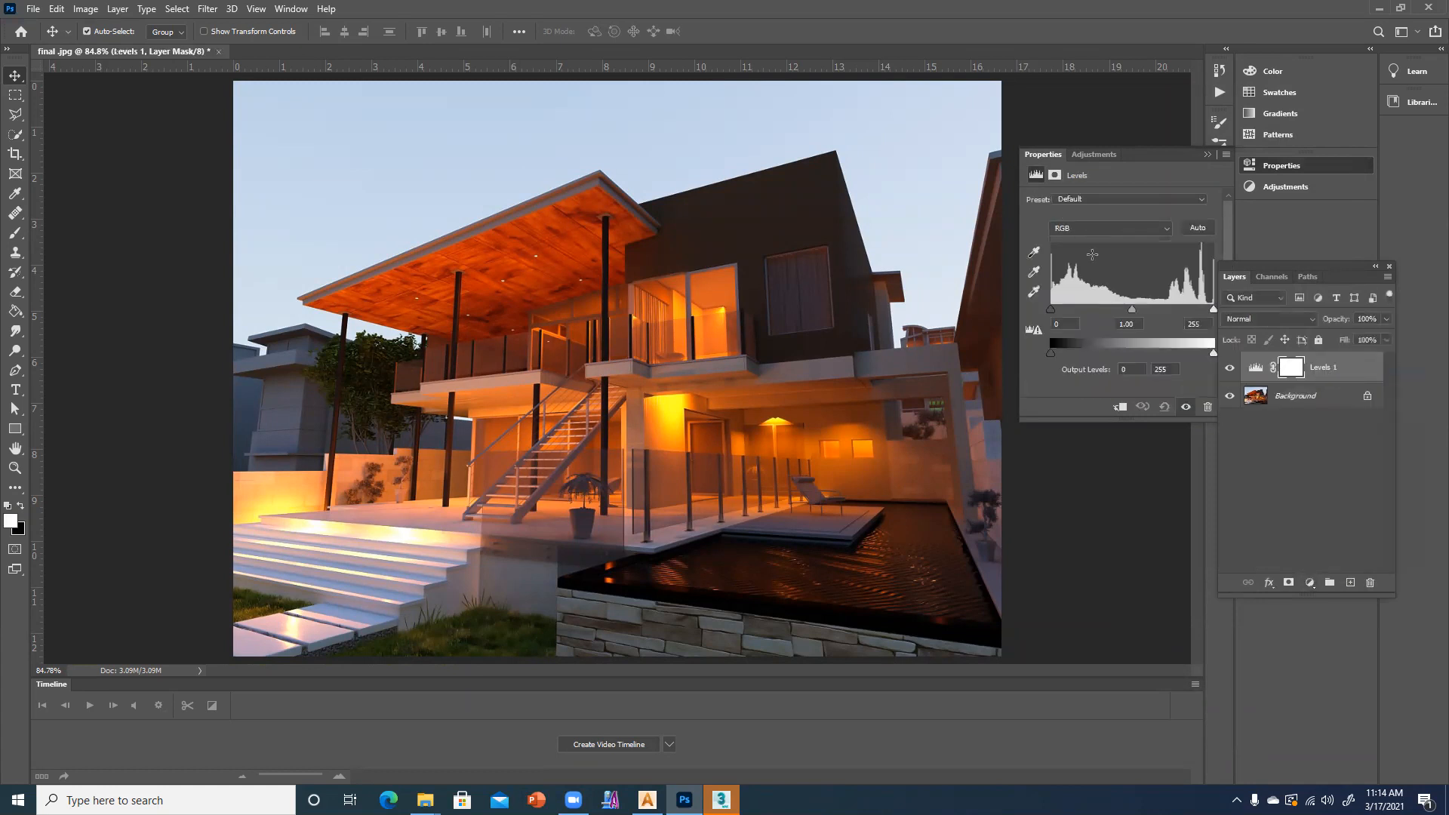
{"action": "left_click_drag", "start_coordinate": [1131, 306], "coordinate": [1059, 310]}
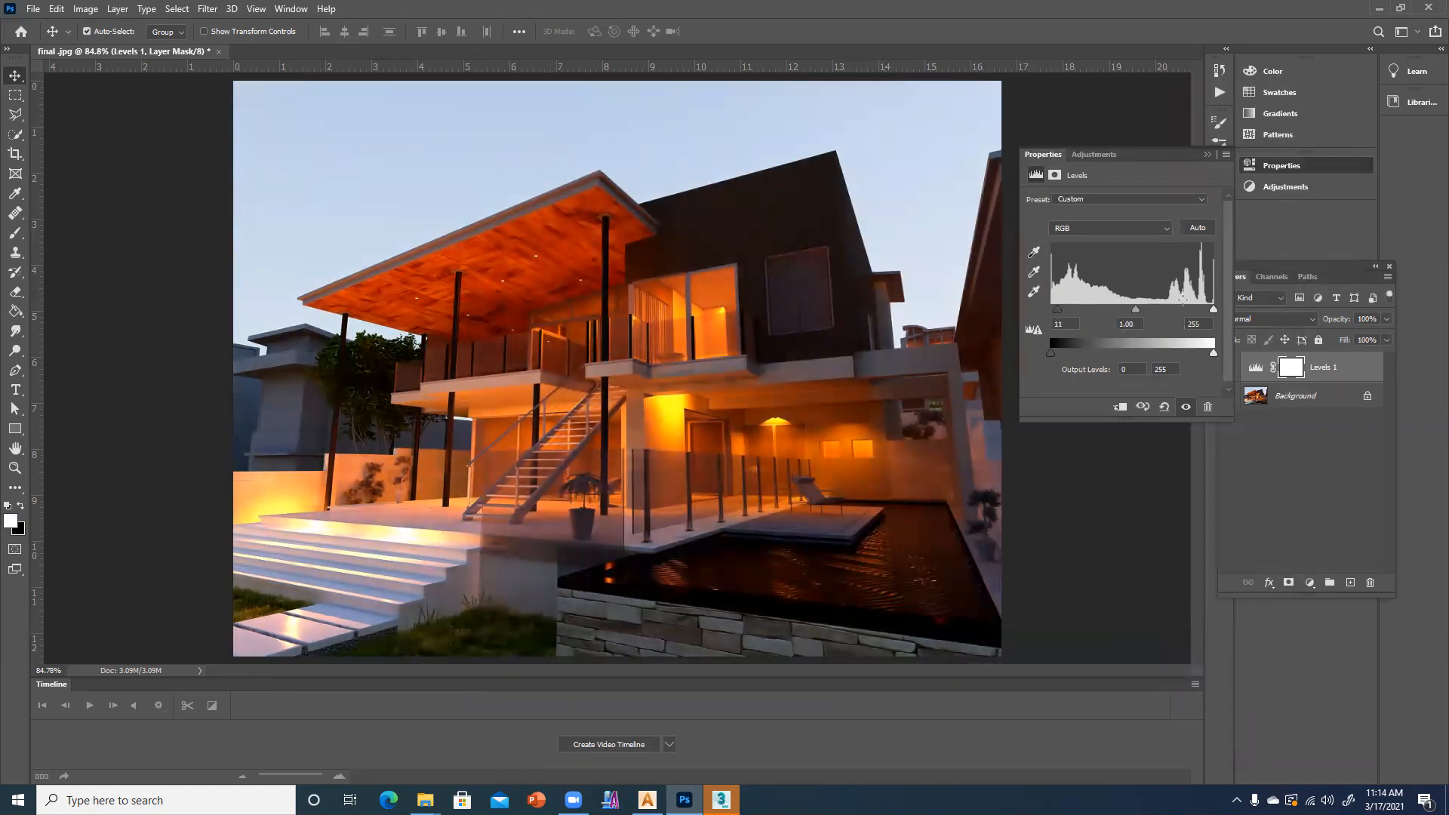
{"action": "left_click_drag", "start_coordinate": [1213, 310], "coordinate": [1201, 311]}
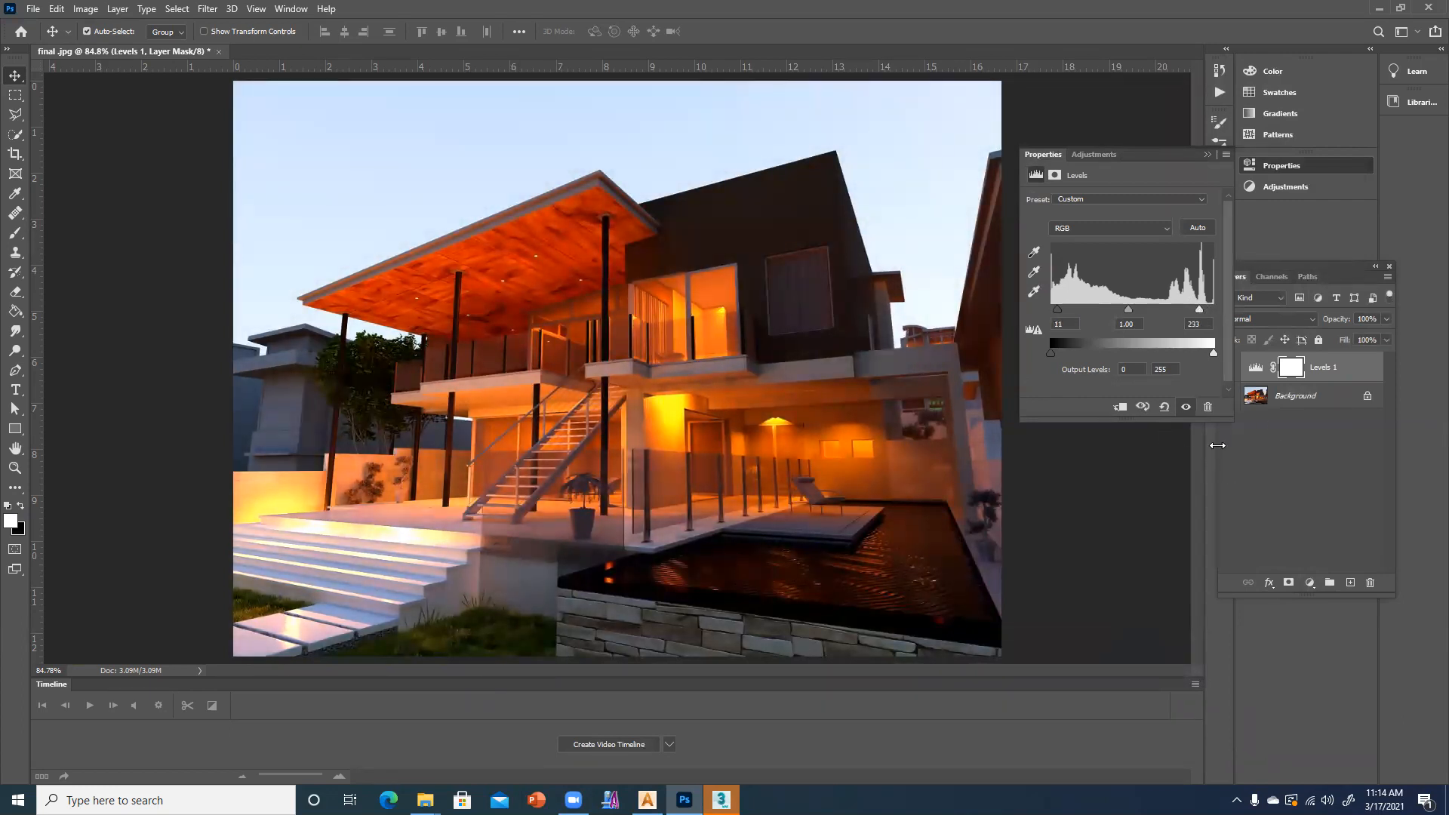
- Compare the render with and without the Levels adjustment by toggling its visibility, leaving the layer shown
{"action": "left_click", "coordinate": [1264, 452]}
{"action": "left_click", "coordinate": [1229, 368]}
{"action": "left_click", "coordinate": [1229, 368]}
{"action": "left_click", "coordinate": [1229, 367]}
{"action": "left_click", "coordinate": [1229, 367]}
{"action": "left_click", "coordinate": [1229, 368]}
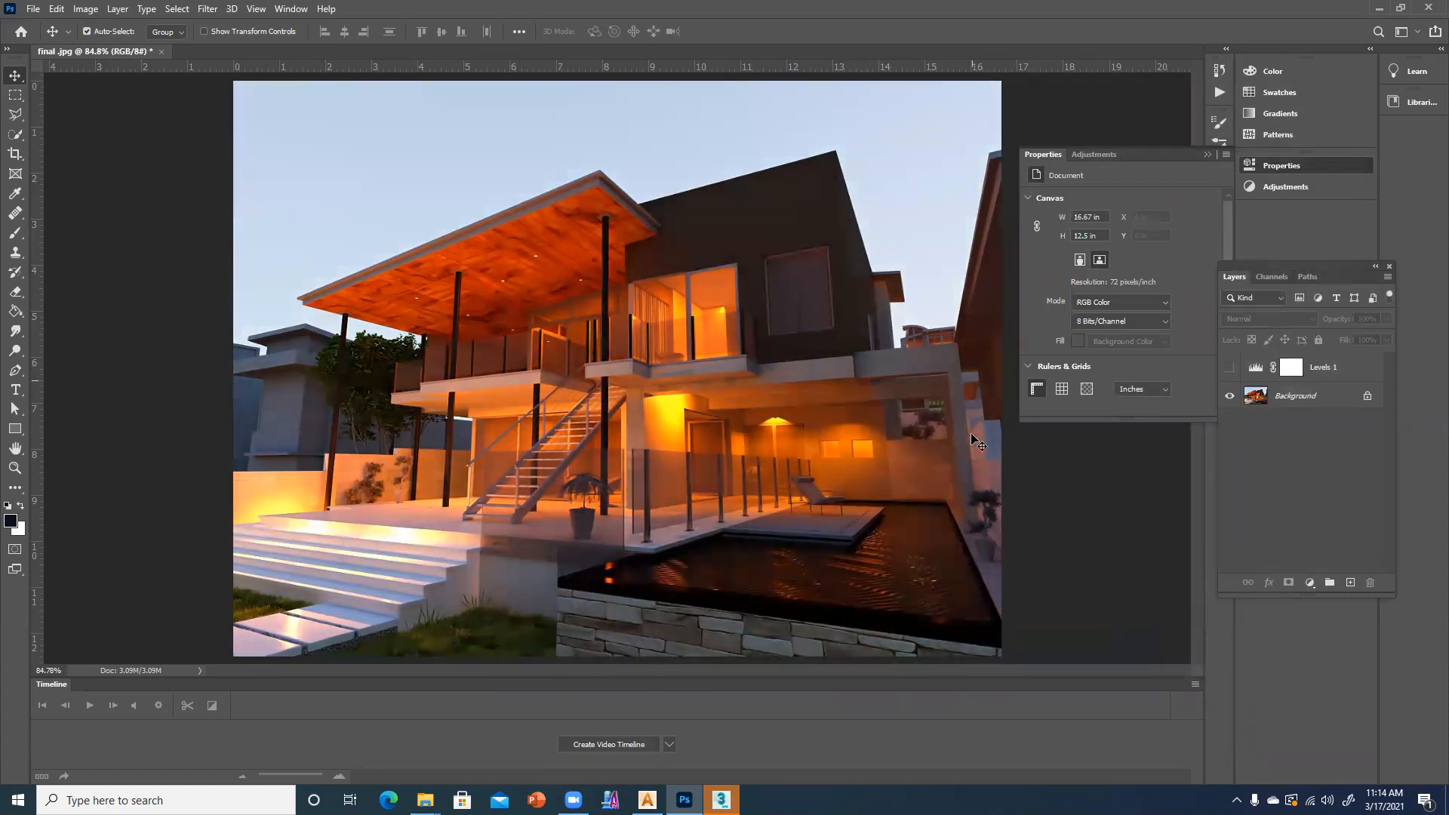
{"action": "left_click", "coordinate": [1229, 367]}
{"action": "left_click", "coordinate": [1229, 368]}
{"action": "left_click", "coordinate": [1229, 367]}
{"action": "left_click", "coordinate": [1229, 368]}
{"action": "left_click", "coordinate": [1229, 368]}
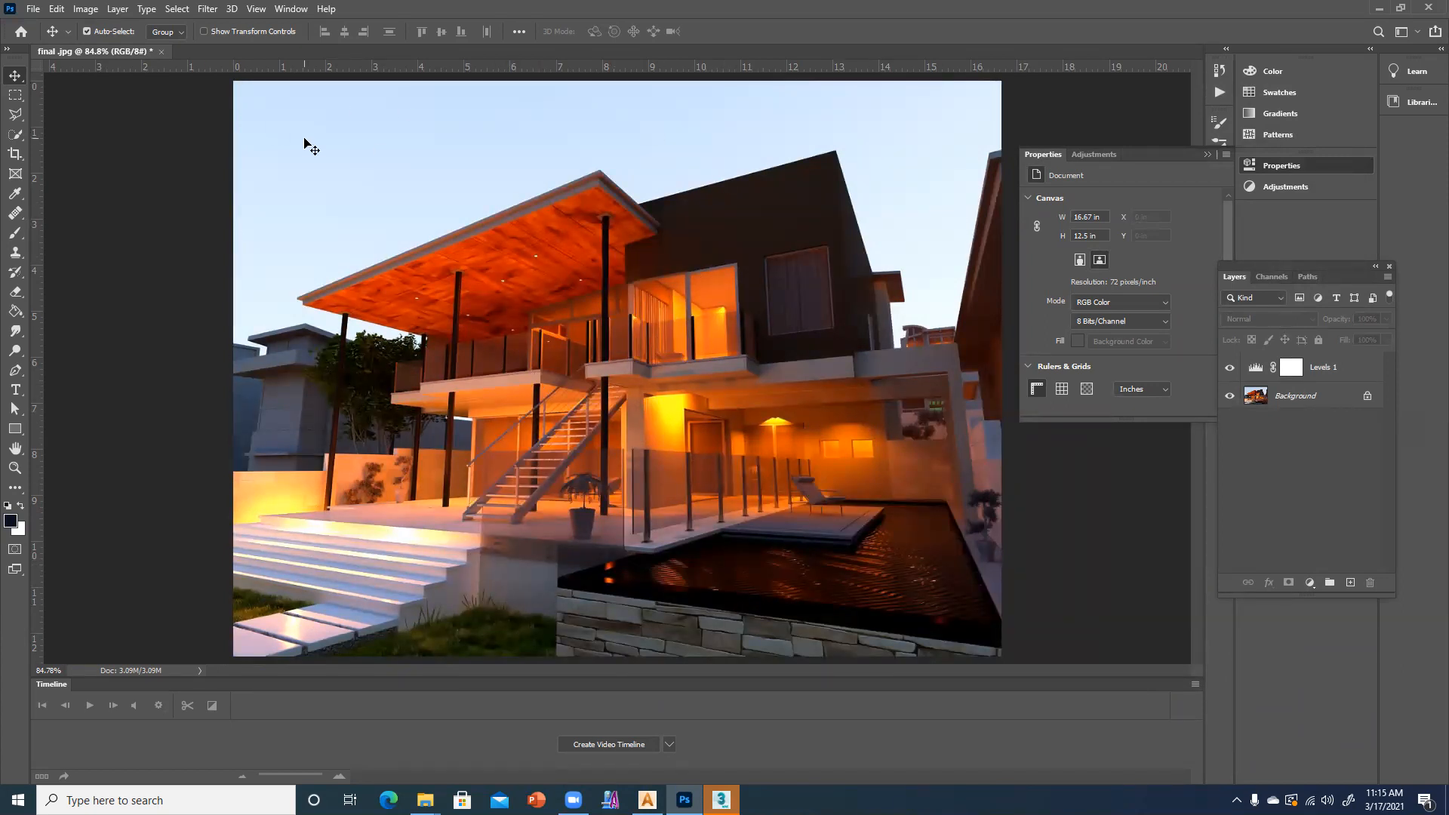
- Save the render as a JPEG named final 1 at quality 12, and close Photoshop without saving the layered document
{"action": "left_click", "coordinate": [33, 8]}
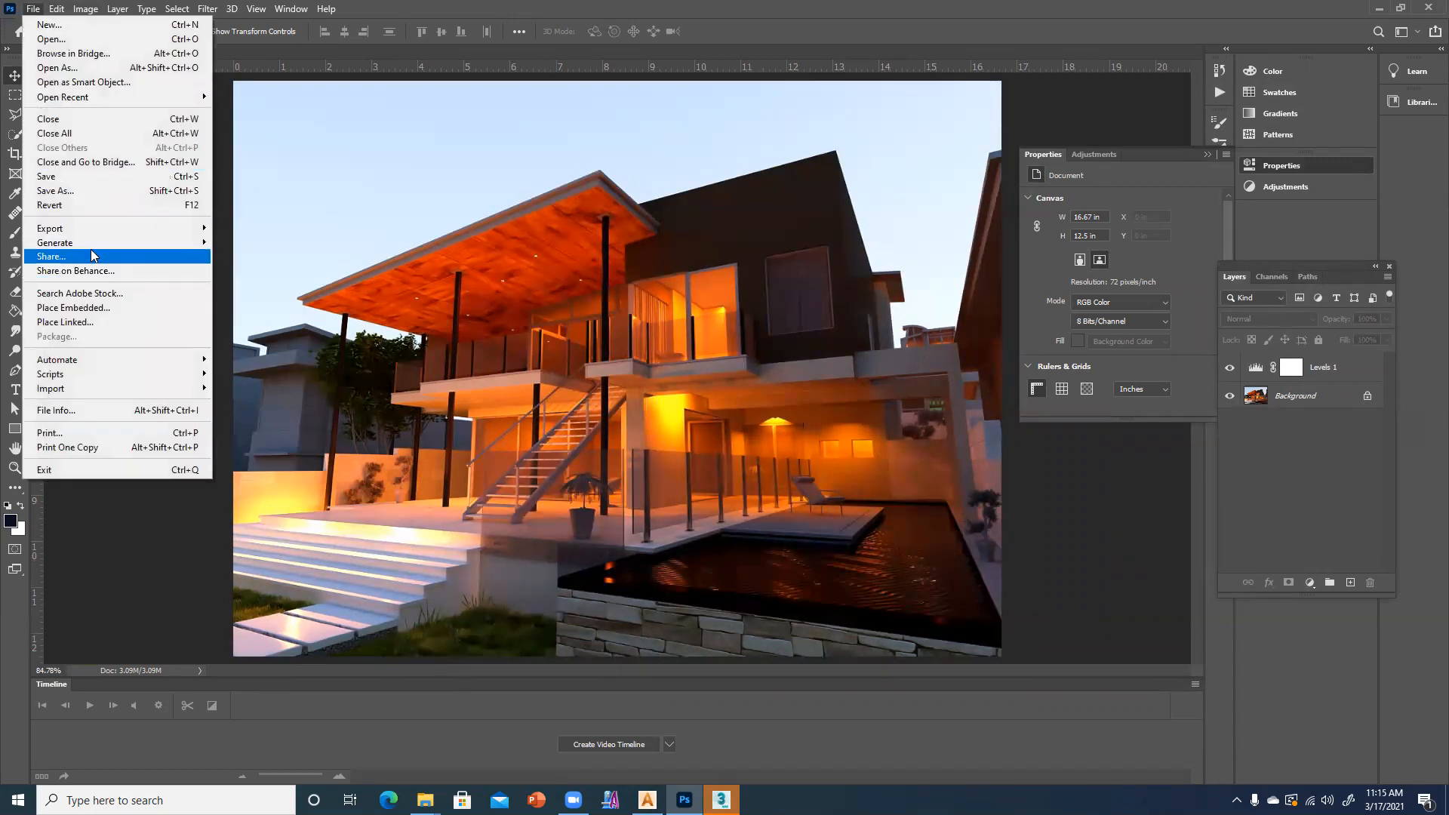
{"action": "left_click", "coordinate": [74, 198]}
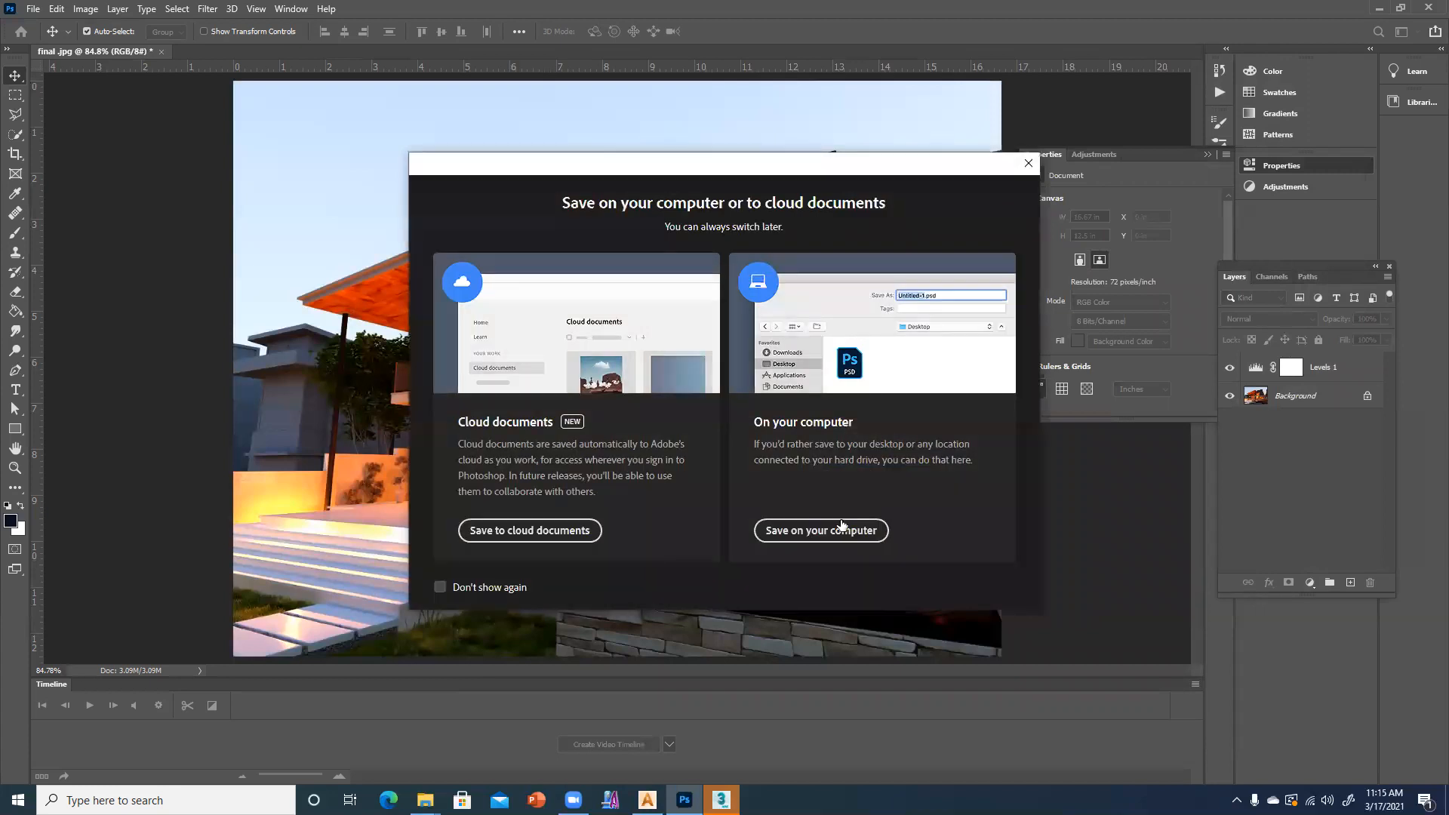
{"action": "left_click", "coordinate": [841, 525]}
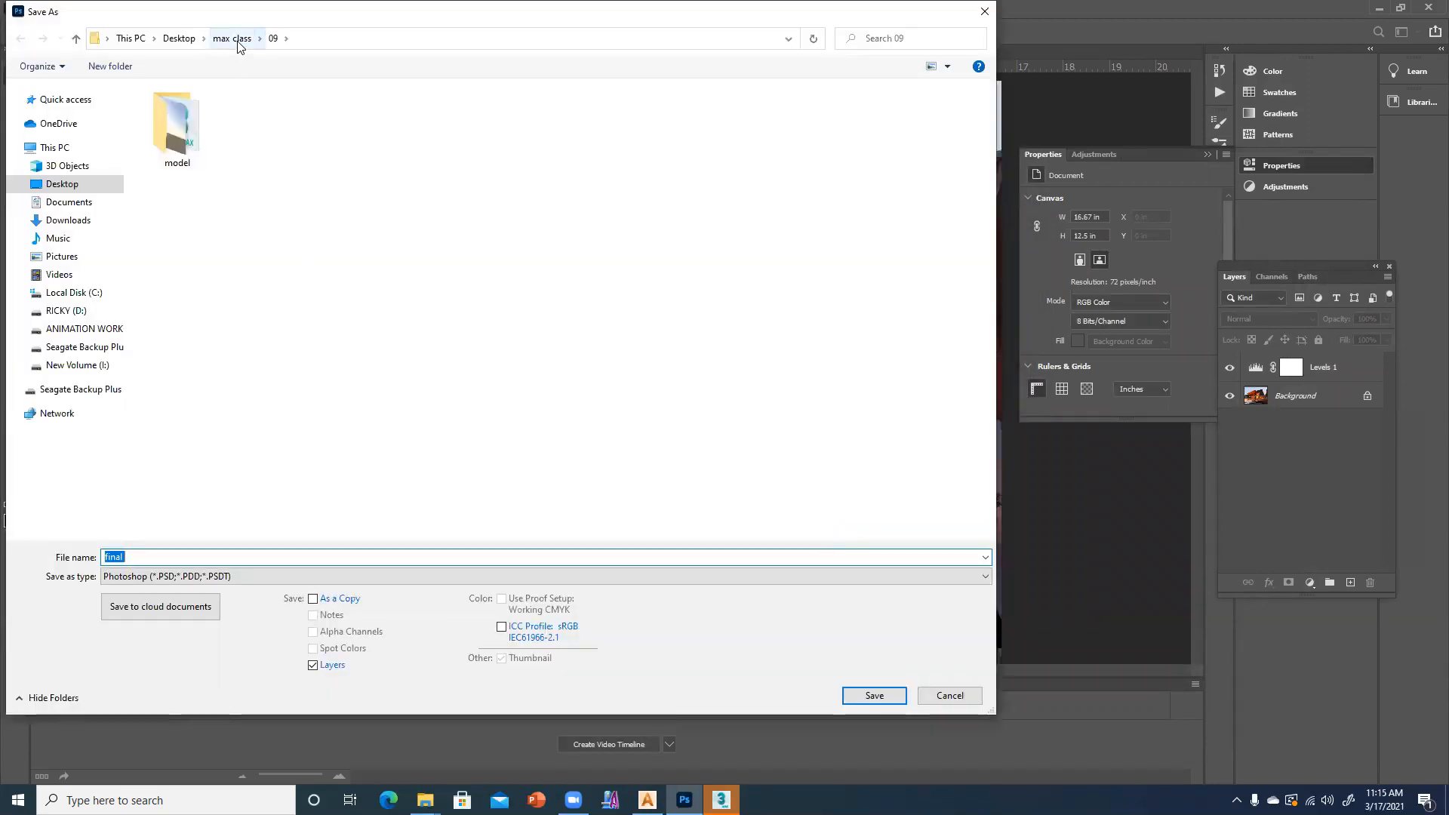
{"action": "left_click", "coordinate": [166, 576]}
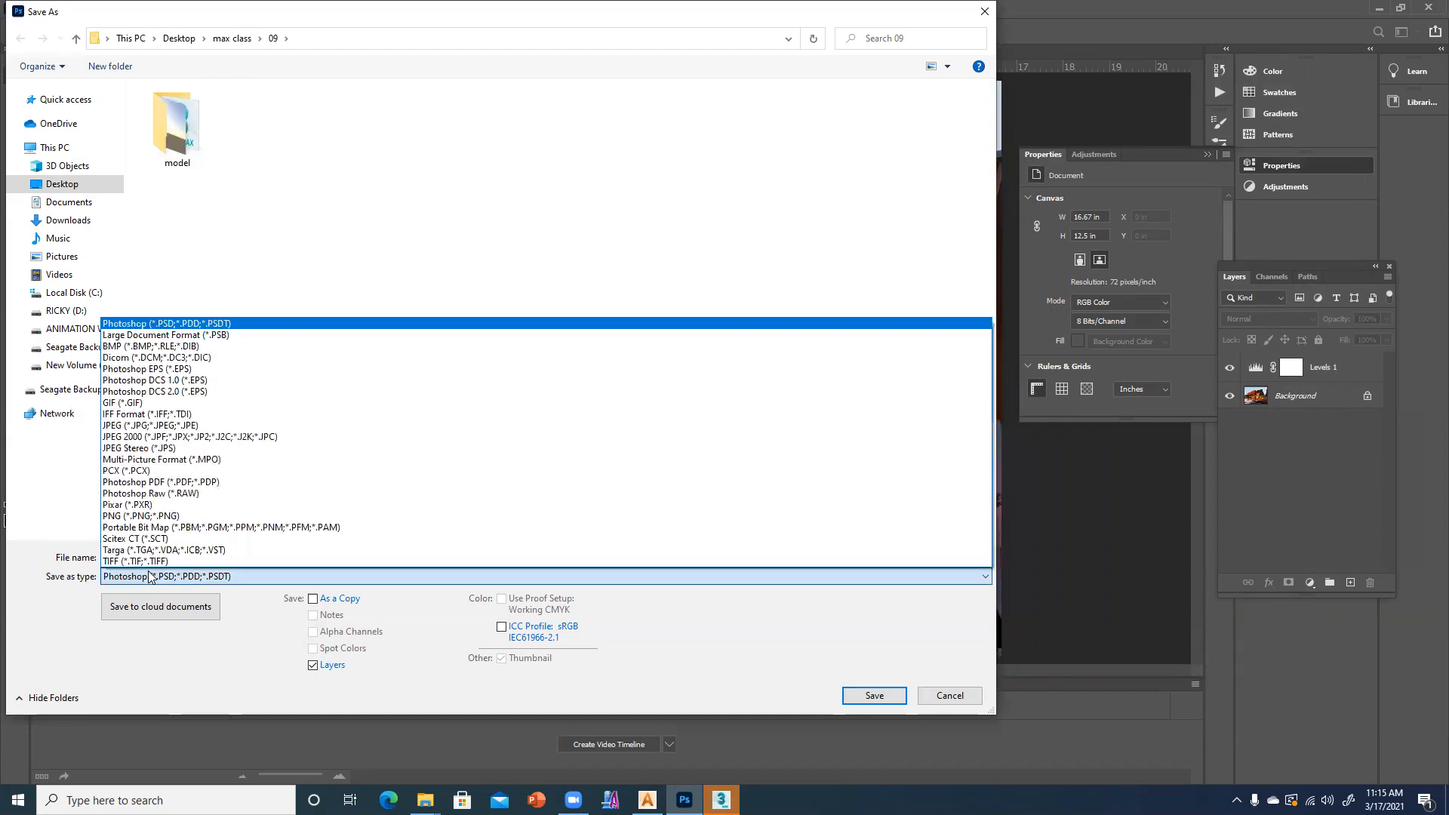
{"action": "left_click", "coordinate": [140, 425]}
{"action": "left_click", "coordinate": [158, 557]}
{"action": "left_click", "coordinate": [158, 557]}
{"action": "type", "text": "1"}
{"action": "left_click", "coordinate": [875, 695]}
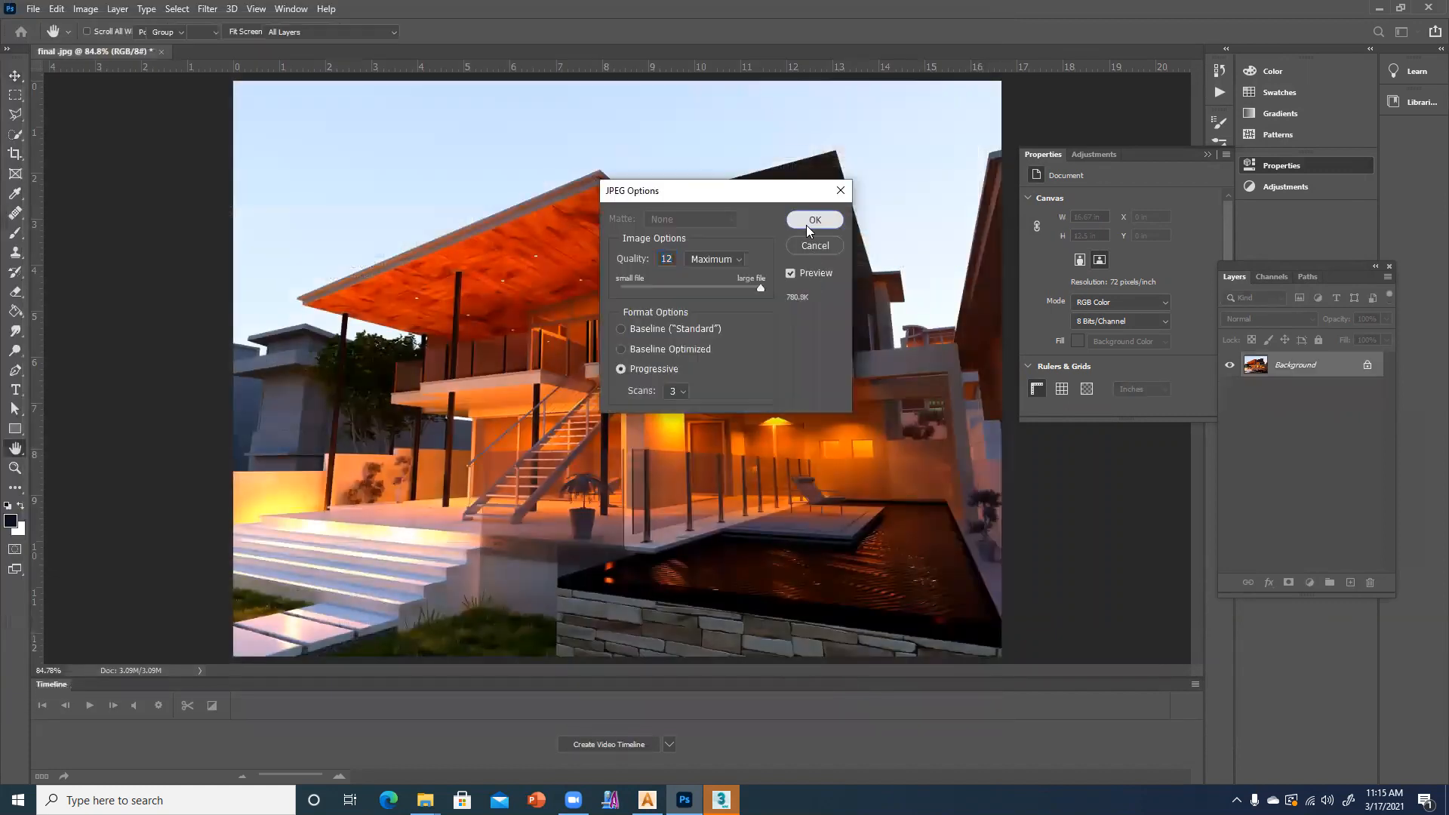
{"action": "left_click", "coordinate": [806, 221]}
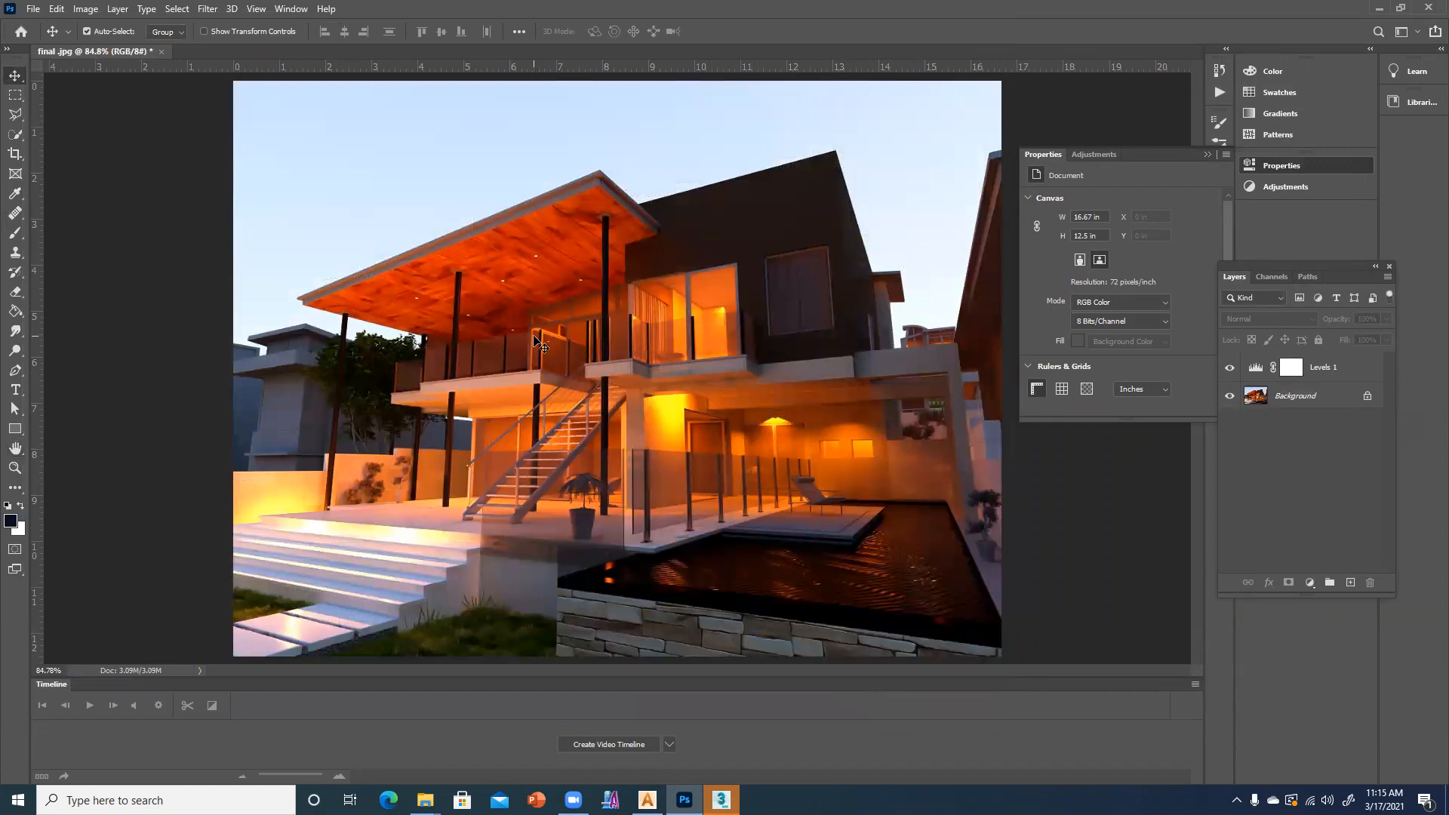
{"action": "left_click", "coordinate": [1426, 6]}
{"action": "left_click", "coordinate": [708, 296]}
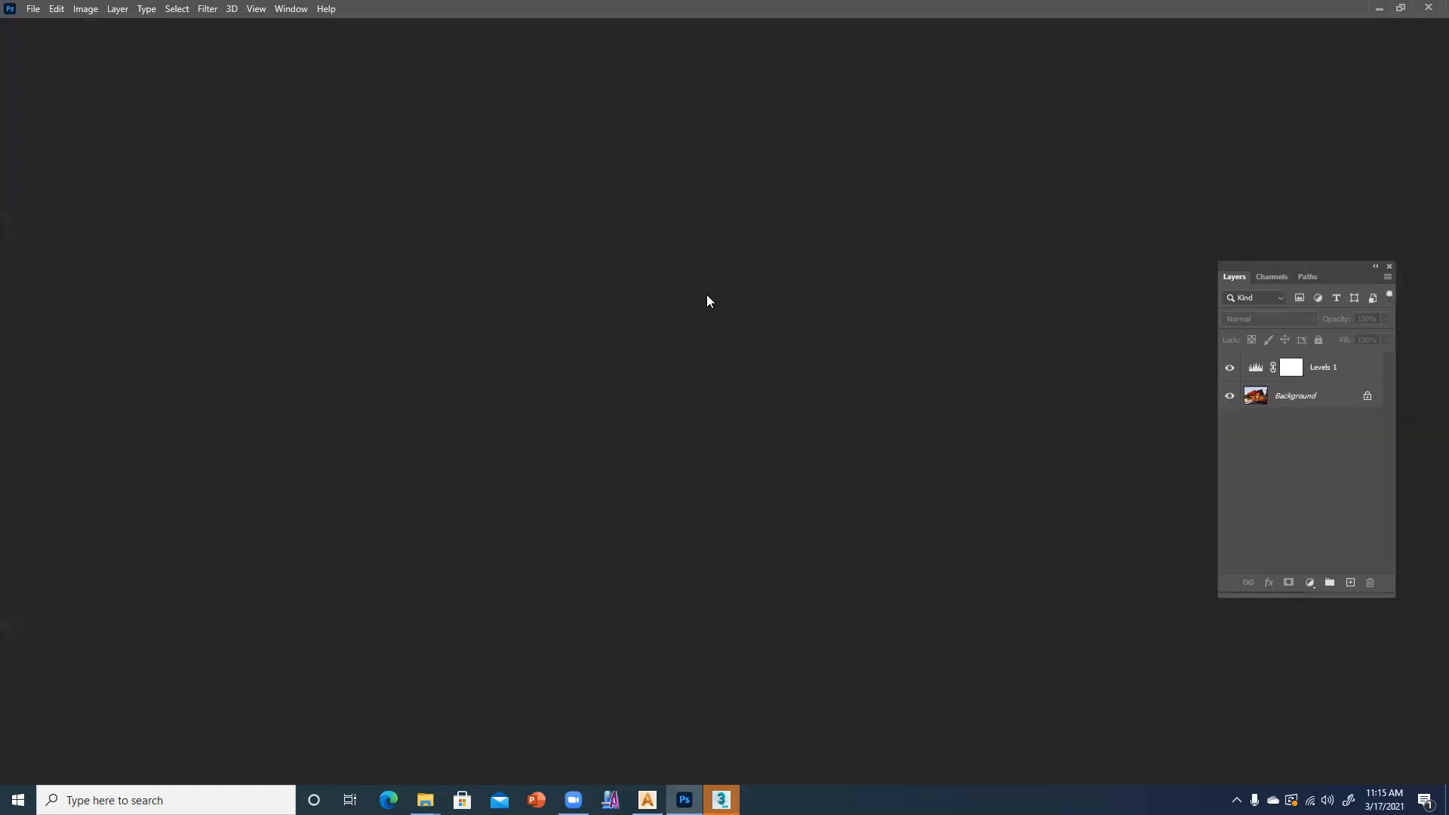
- Switch to File Explorer and compare the final and final 1 renders by flipping between them in Photos, leaving the viewer closed
{"action": "mouse_move", "coordinate": [426, 800]}
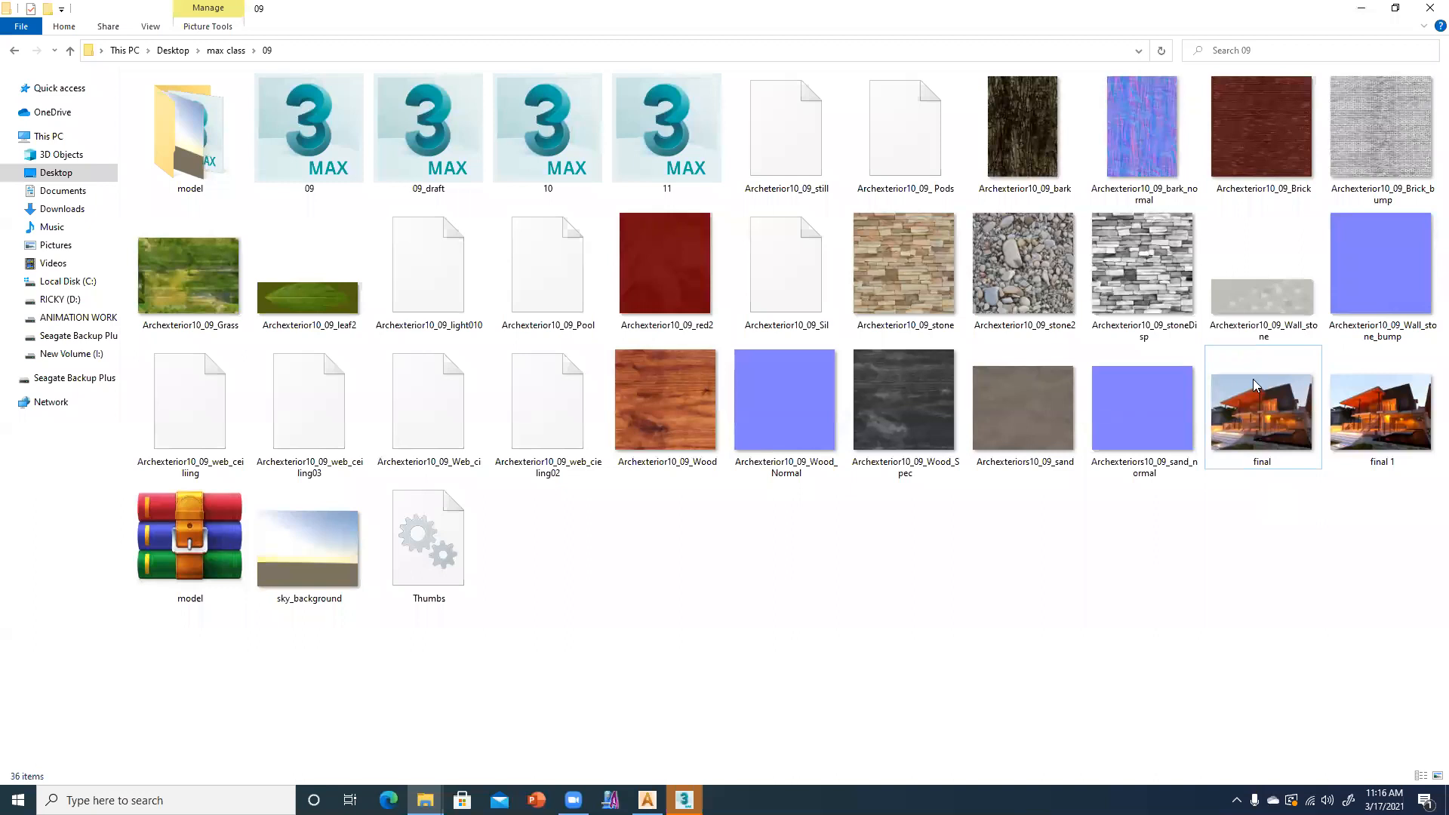
{"action": "double_click", "coordinate": [1253, 379]}
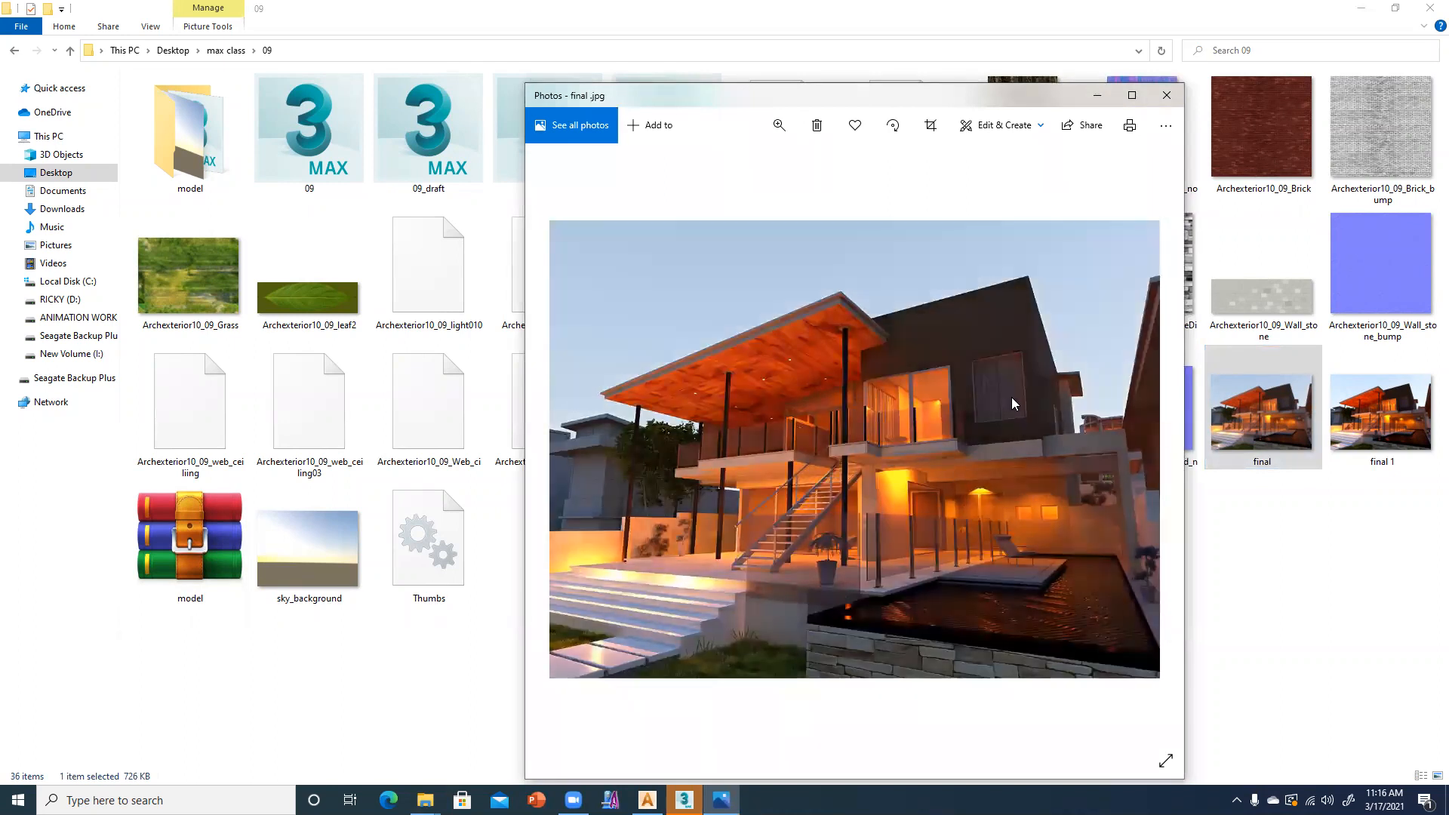
{"action": "key", "text": "Right"}
{"action": "key", "text": "Left"}
{"action": "key", "text": "Right"}
{"action": "key", "text": "Left"}
{"action": "key", "text": "Right"}
{"action": "key", "text": "Left"}
{"action": "key", "text": "Right"}
{"action": "key", "text": "Left"}
{"action": "key", "text": "Right"}
{"action": "key", "text": "Left"}
{"action": "key", "text": "Right"}
{"action": "key", "text": "Left"}
{"action": "key", "text": "Right"}
{"action": "key", "text": "Left"}
{"action": "left_click", "coordinate": [1166, 98]}
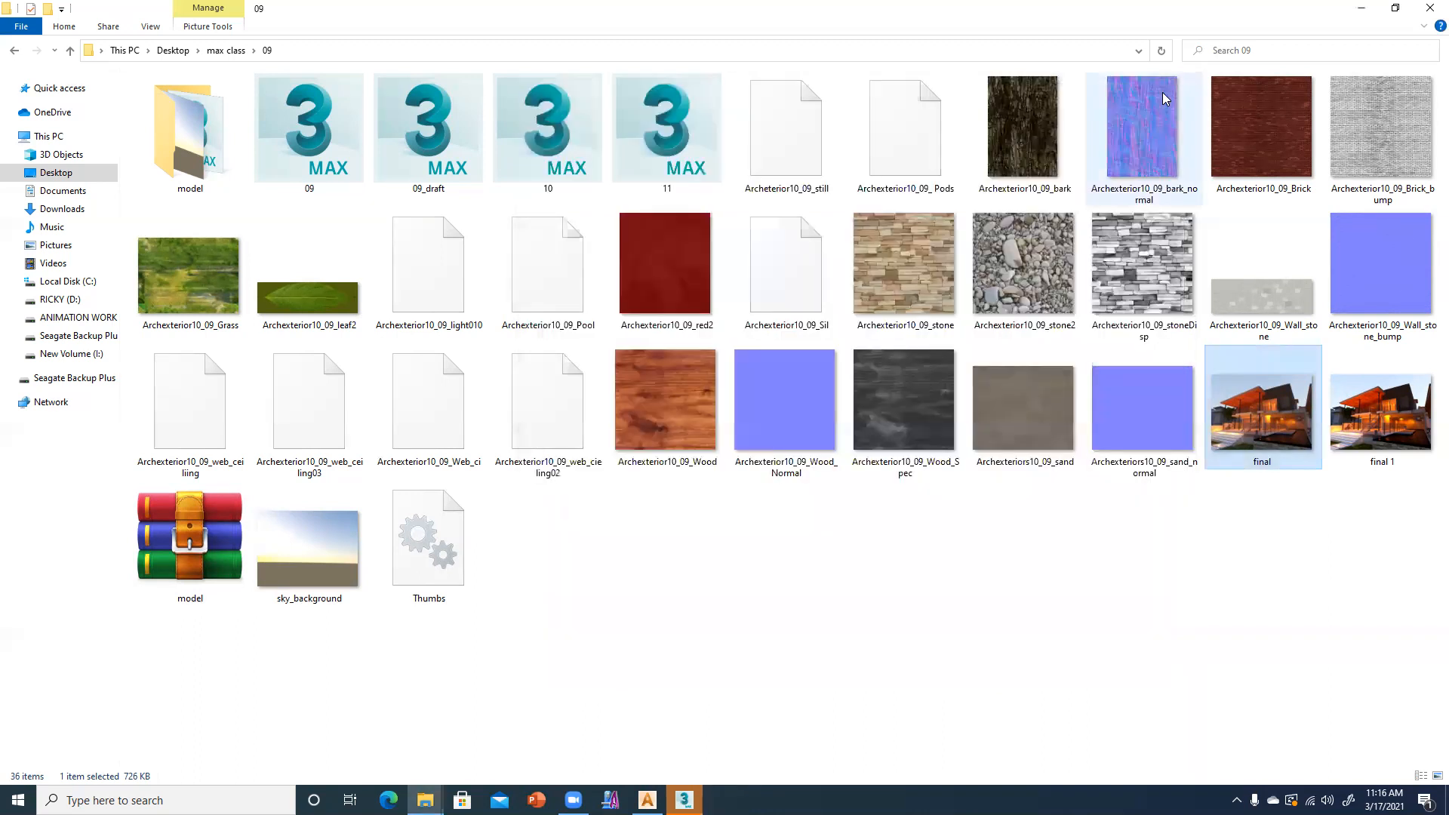
- Switch to 3ds Max and browse for a scene to open in Desktop, max class, FREE SAMPLE INTERIOR 17
{"action": "left_click", "coordinate": [686, 799]}
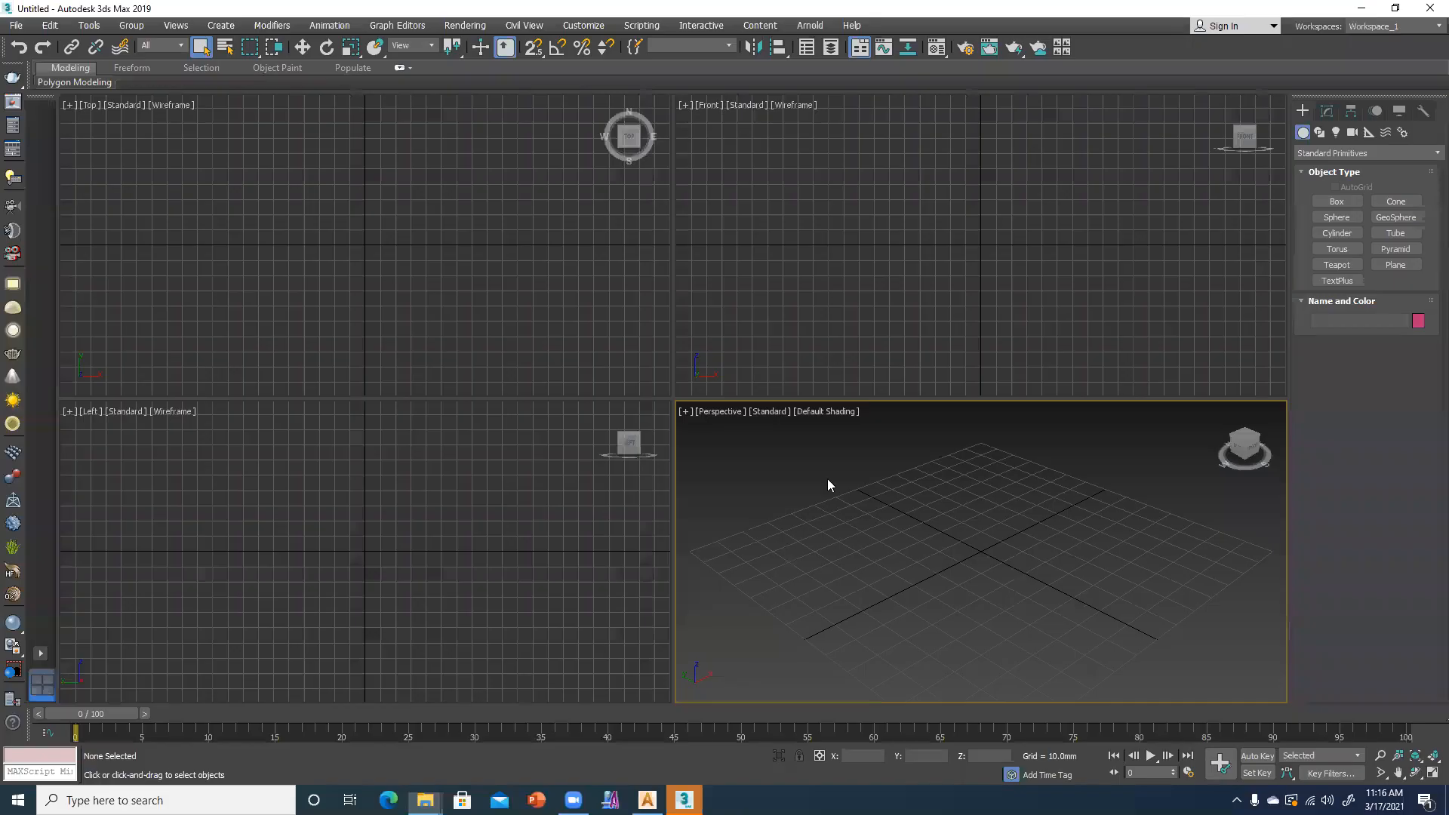
{"action": "left_click", "coordinate": [678, 280]}
{"action": "left_click", "coordinate": [409, 580]}
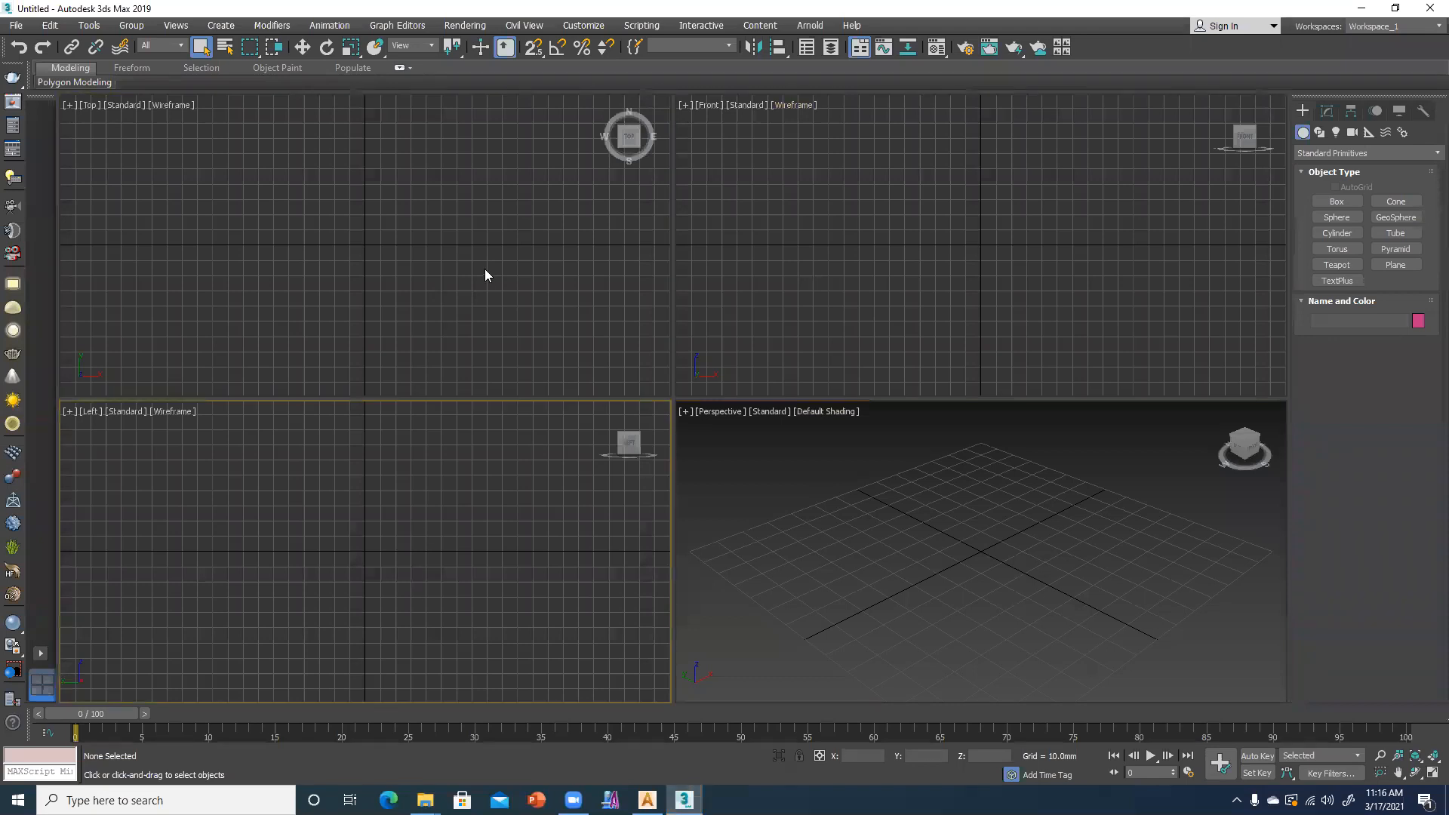
{"action": "left_click", "coordinate": [14, 27]}
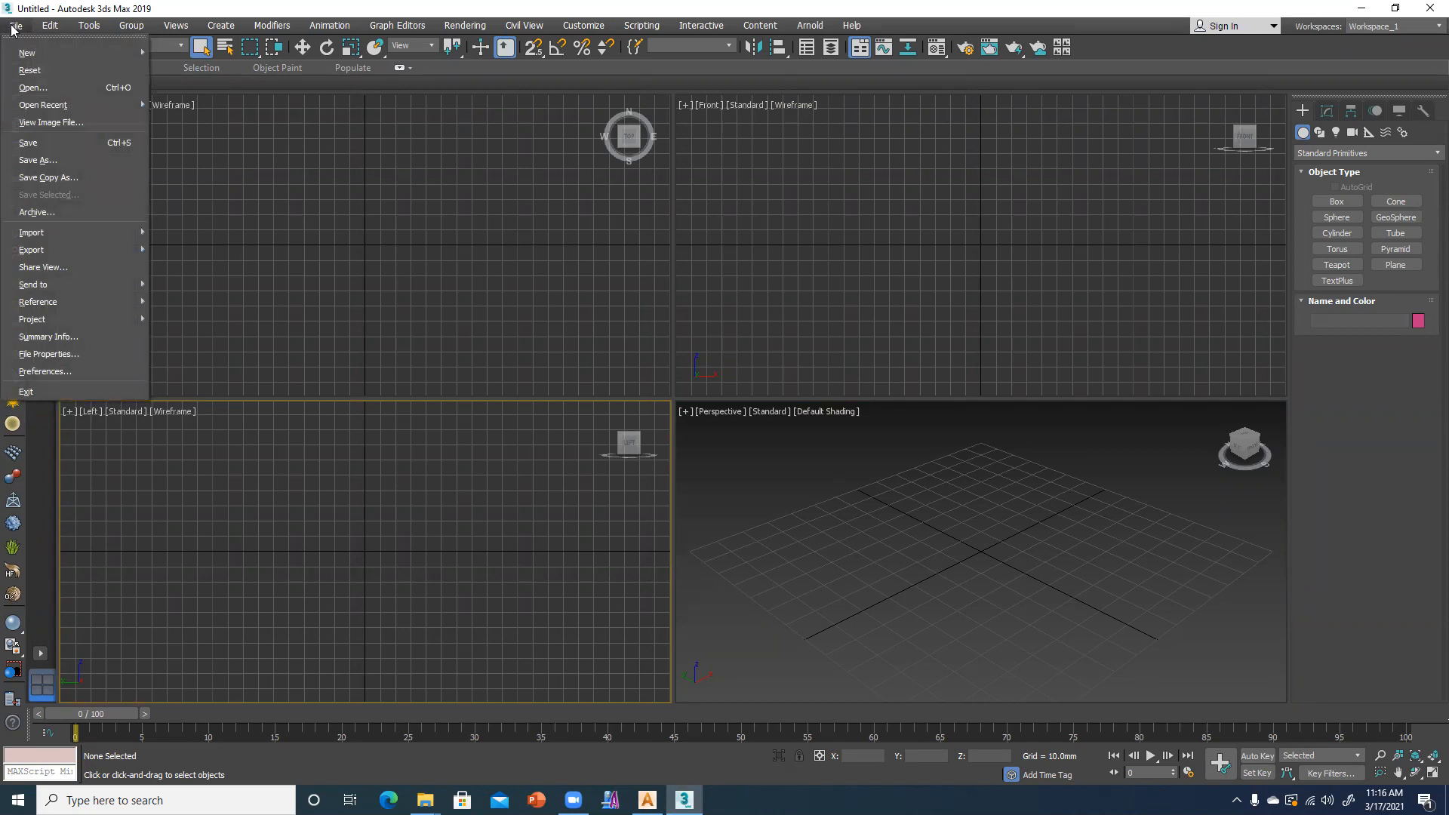
{"action": "left_click", "coordinate": [30, 87]}
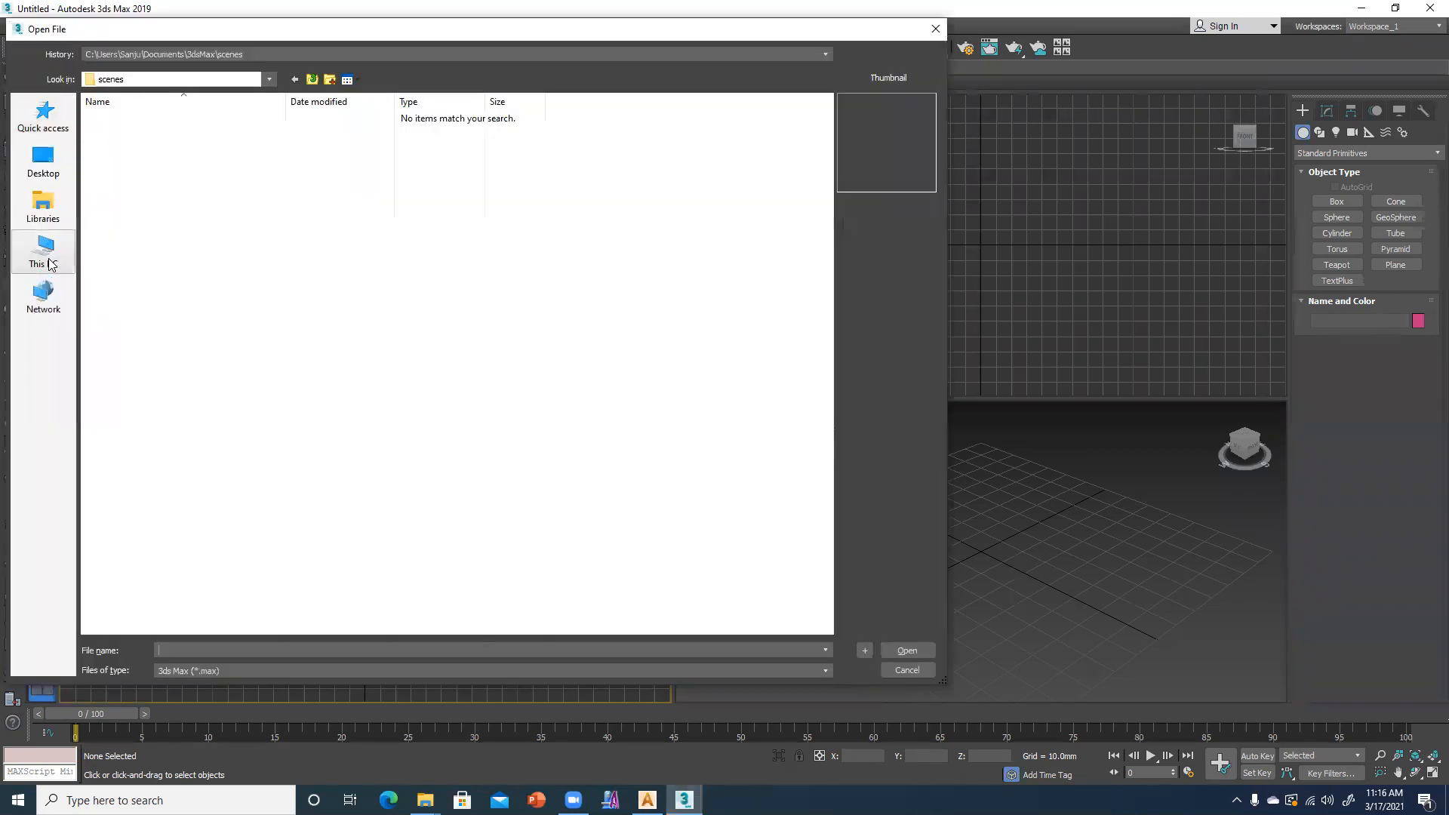
{"action": "left_click", "coordinate": [44, 257]}
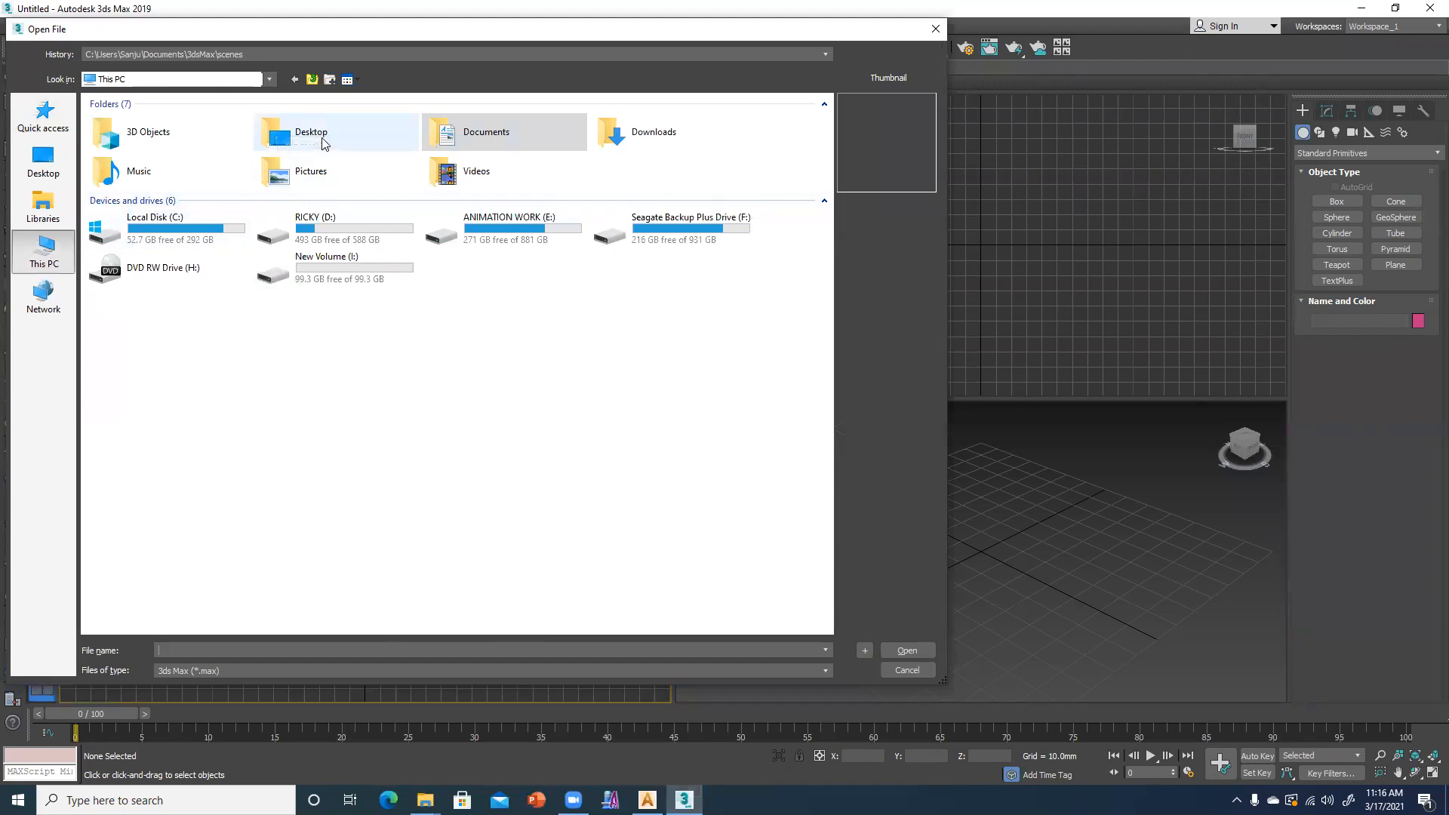
{"action": "double_click", "coordinate": [323, 142]}
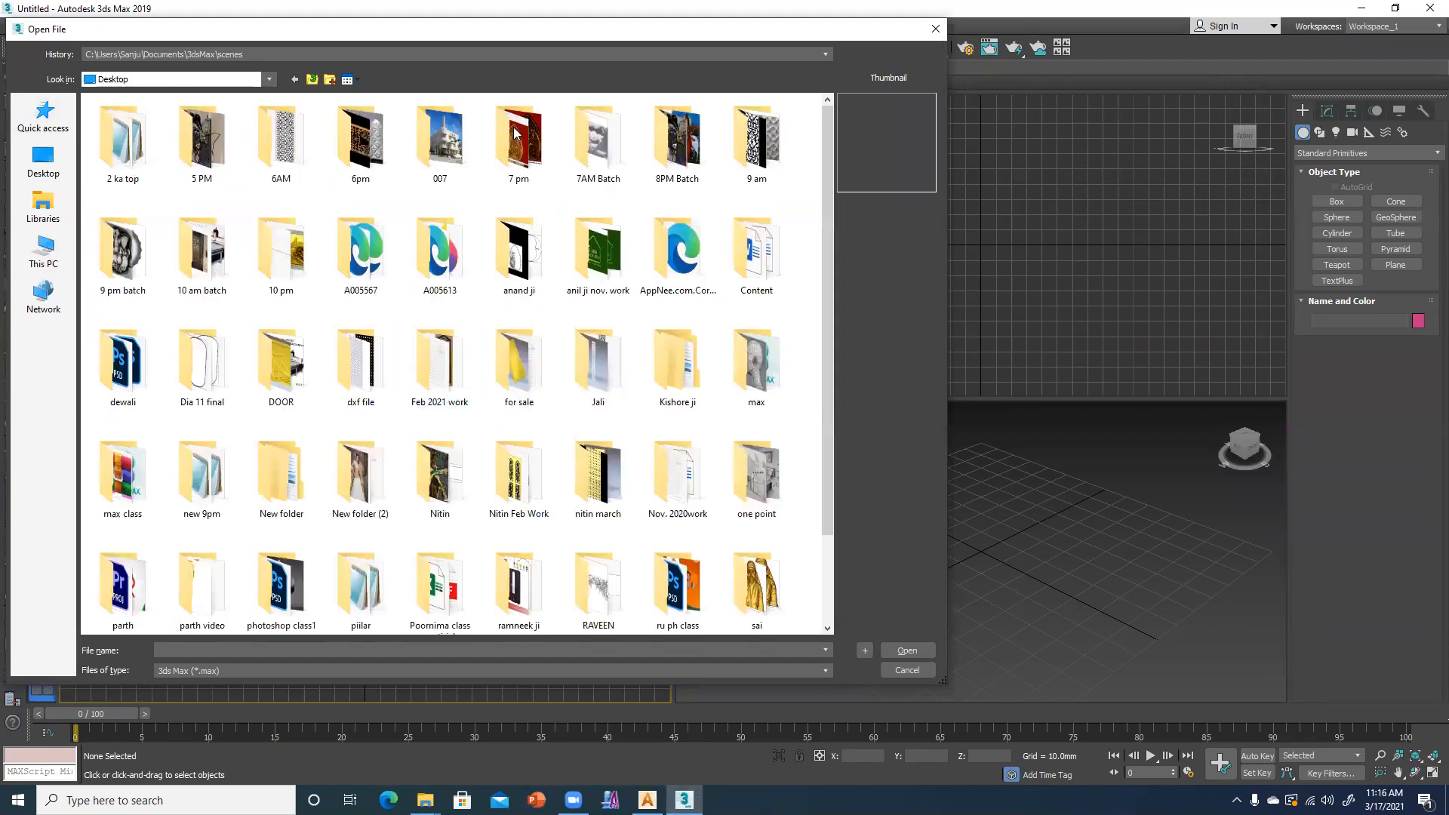
{"action": "double_click", "coordinate": [146, 477]}
{"action": "double_click", "coordinate": [117, 149]}
- Open the Scene16 scene from the 3DARCSHOP.COM folder
{"action": "left_click", "coordinate": [117, 134]}
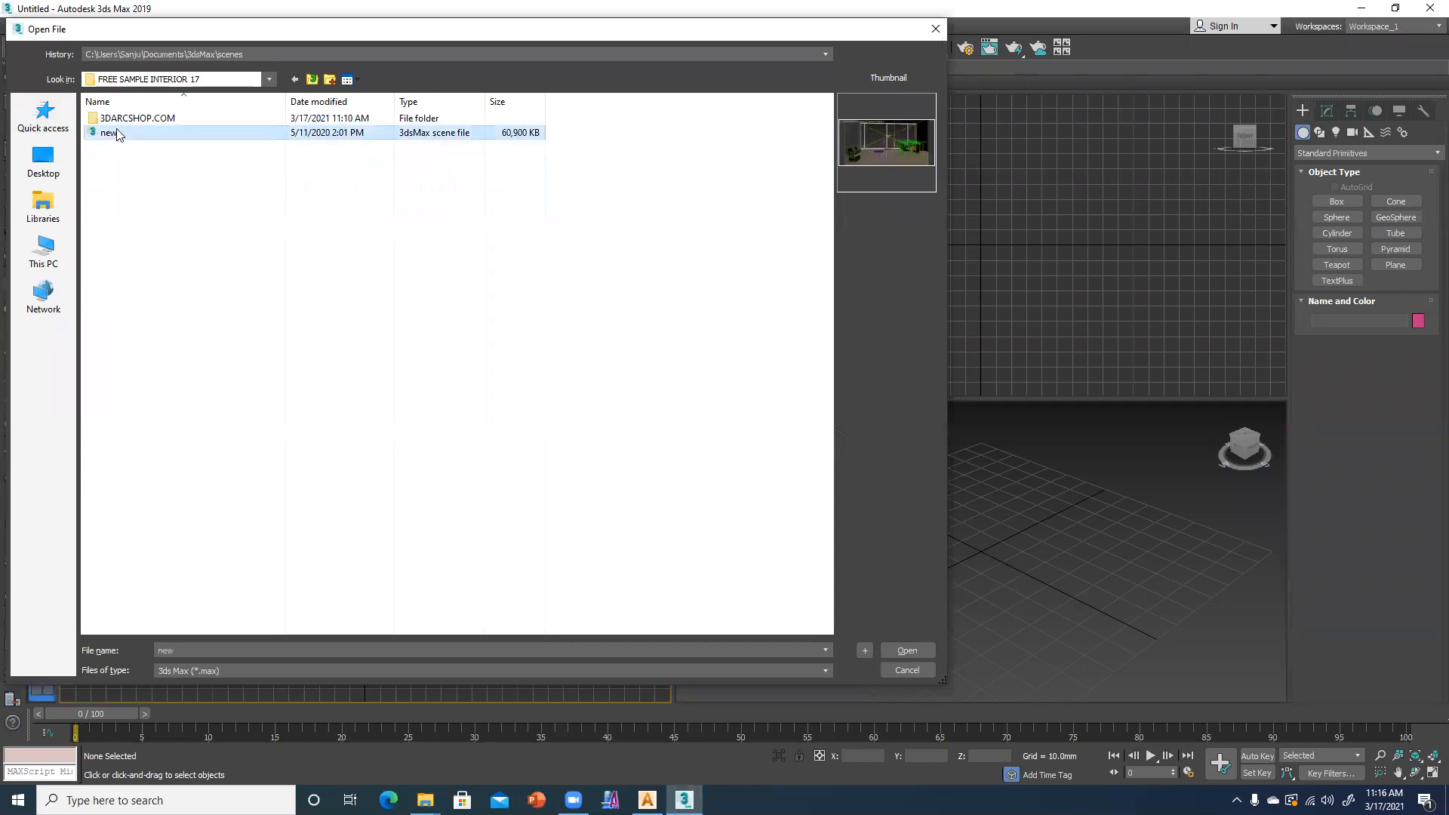
{"action": "double_click", "coordinate": [120, 120]}
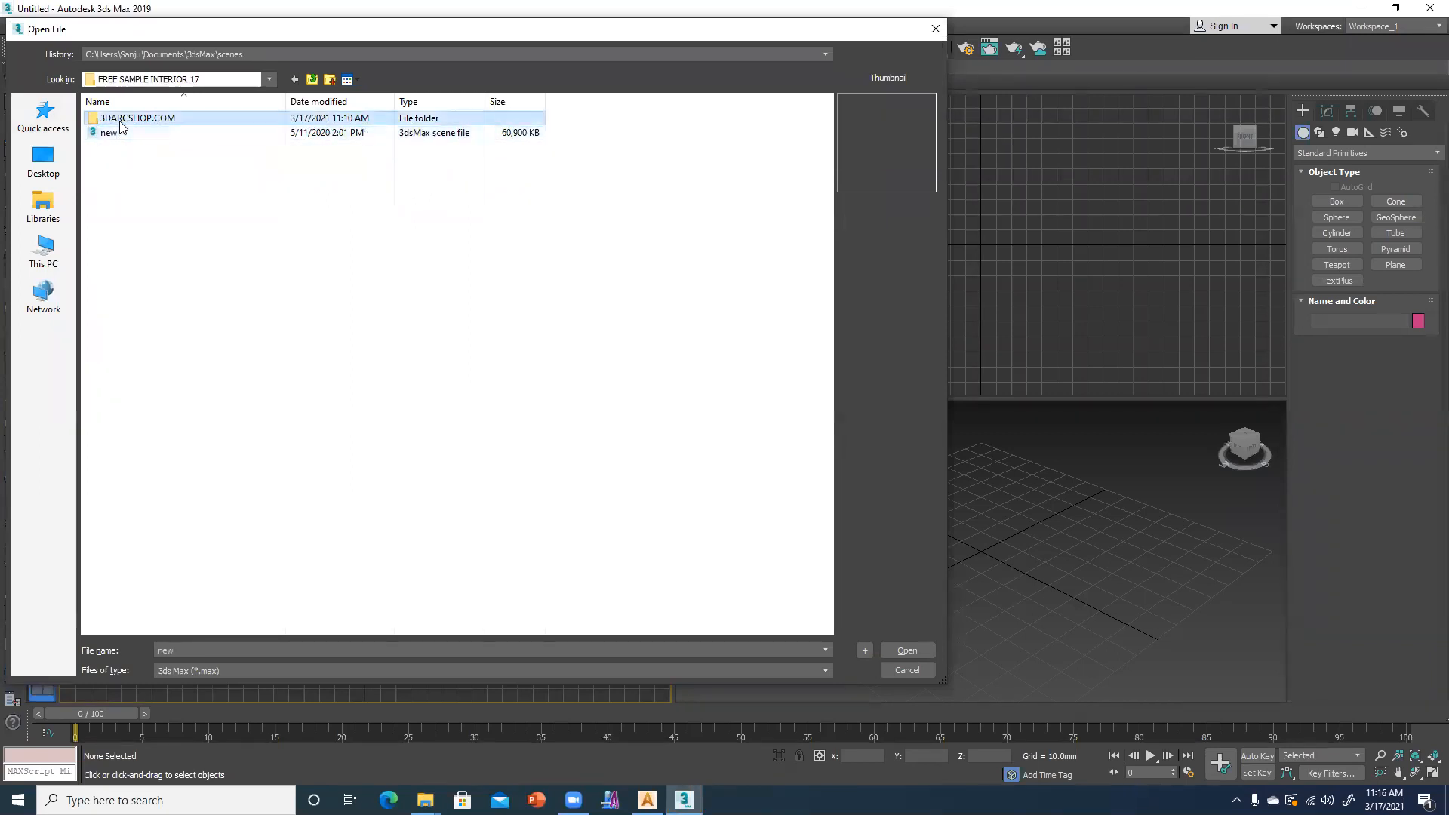
{"action": "left_click", "coordinate": [121, 125]}
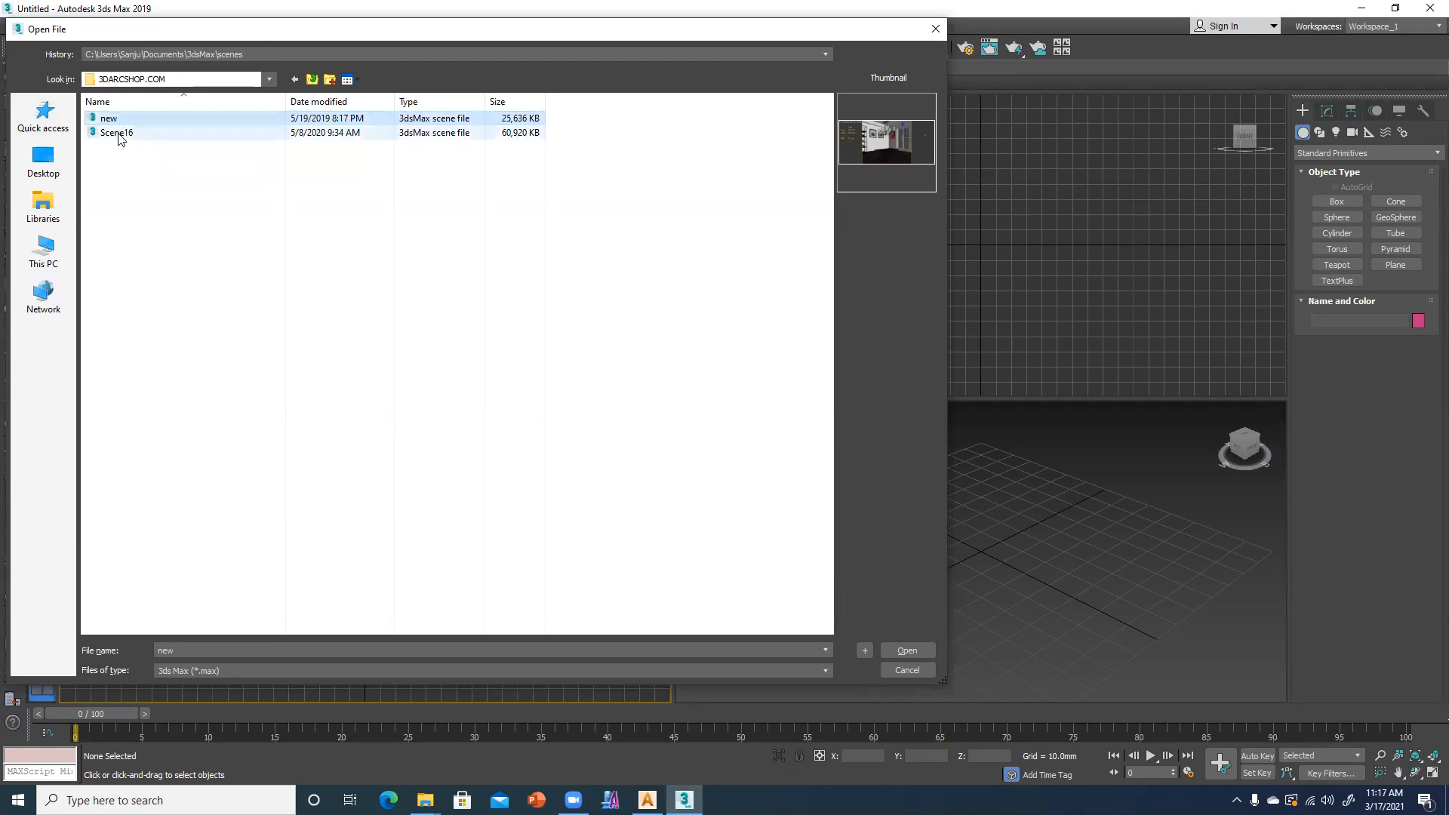
{"action": "left_click", "coordinate": [120, 136]}
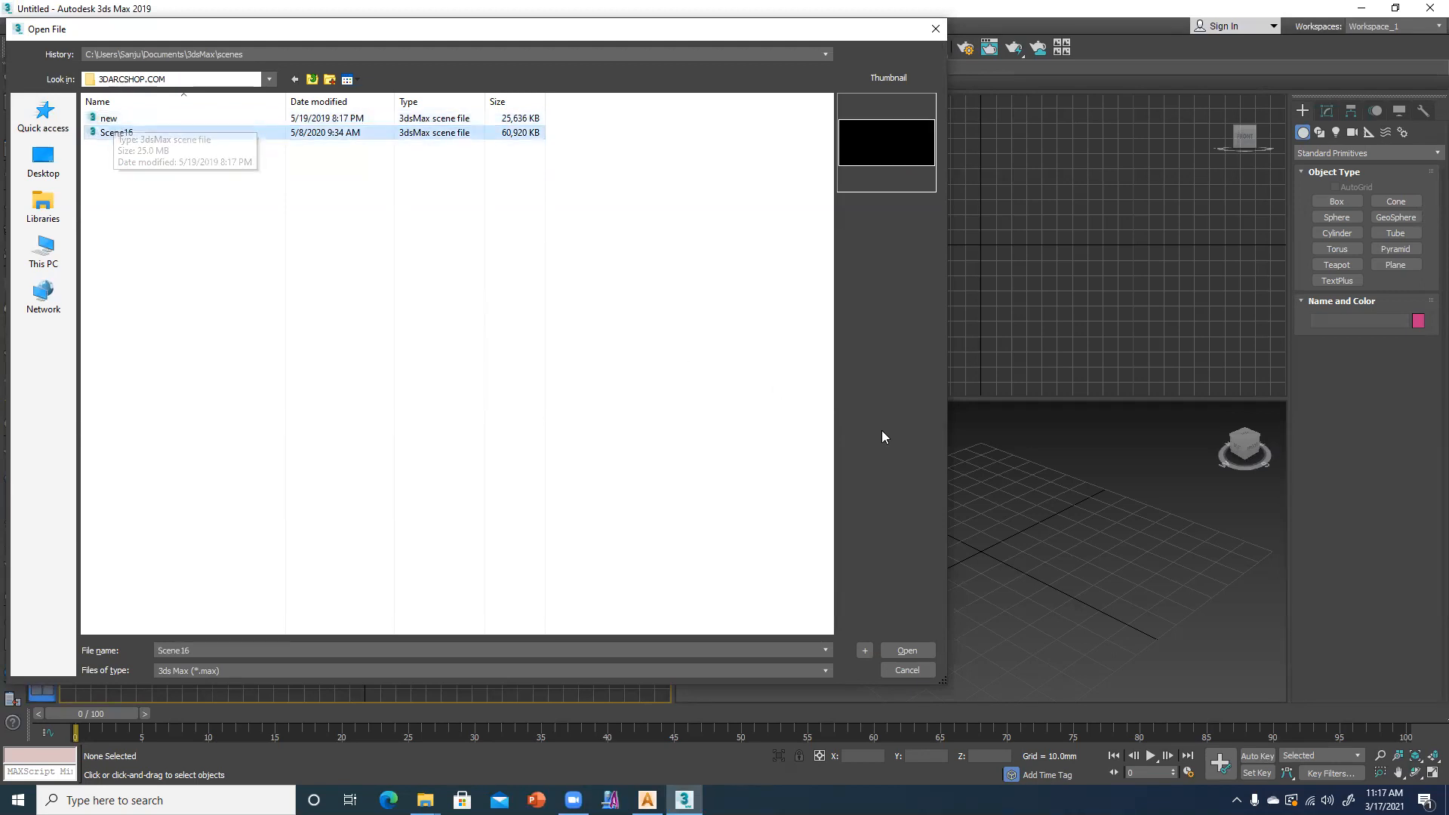
{"action": "left_click", "coordinate": [909, 659]}
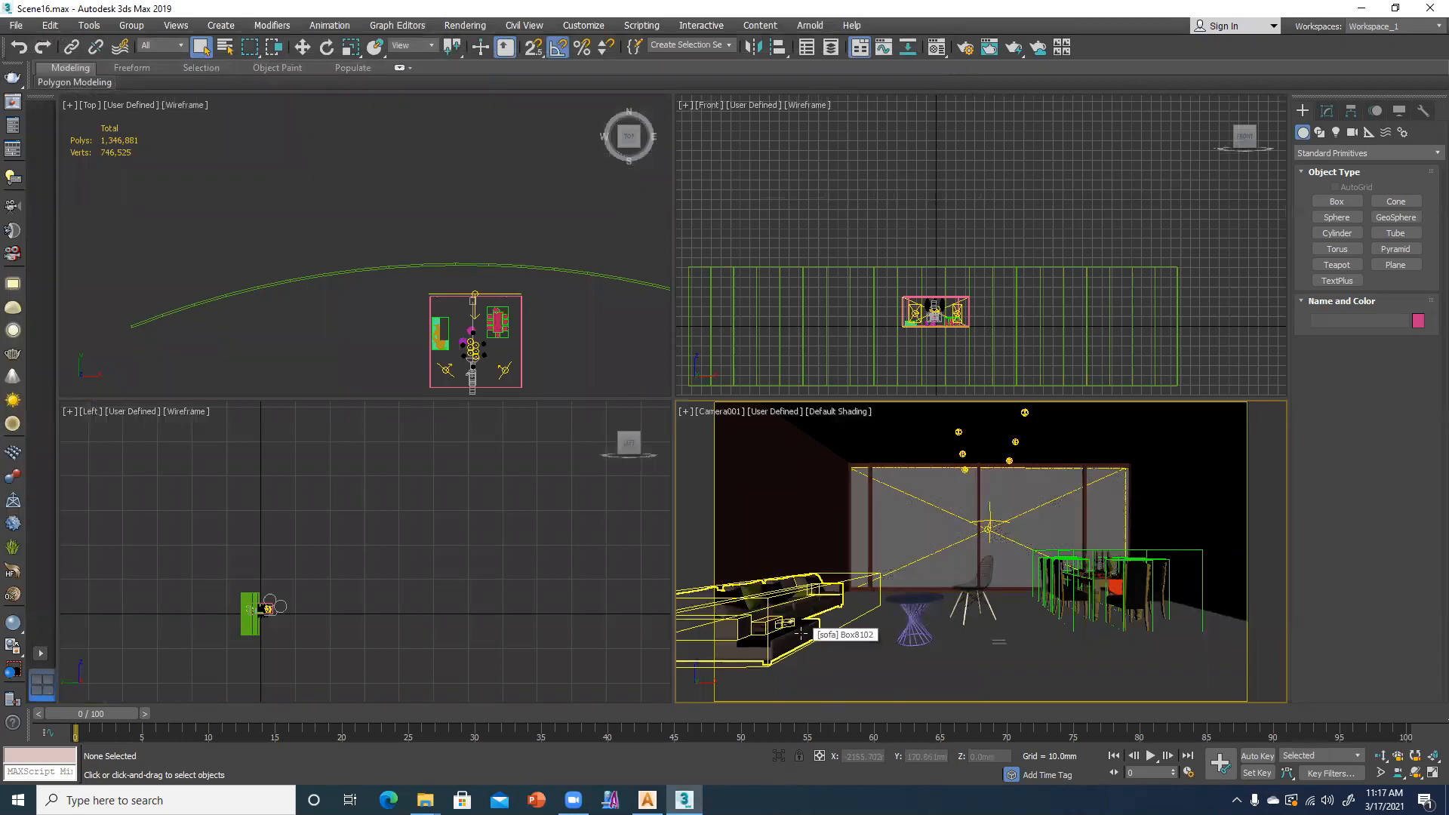
{"action": "left_click", "coordinate": [303, 342]}
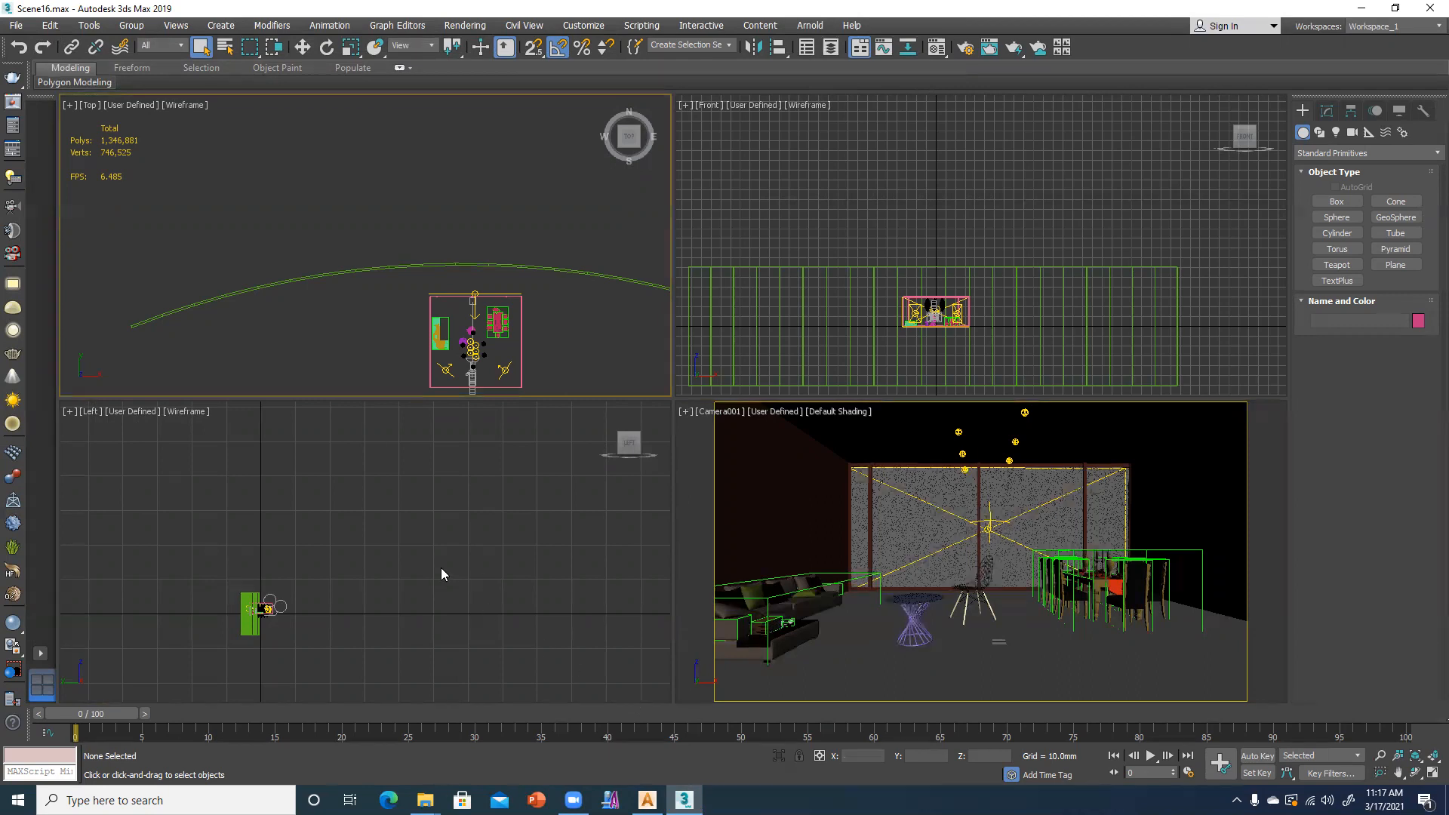
{"action": "left_click", "coordinate": [932, 521]}
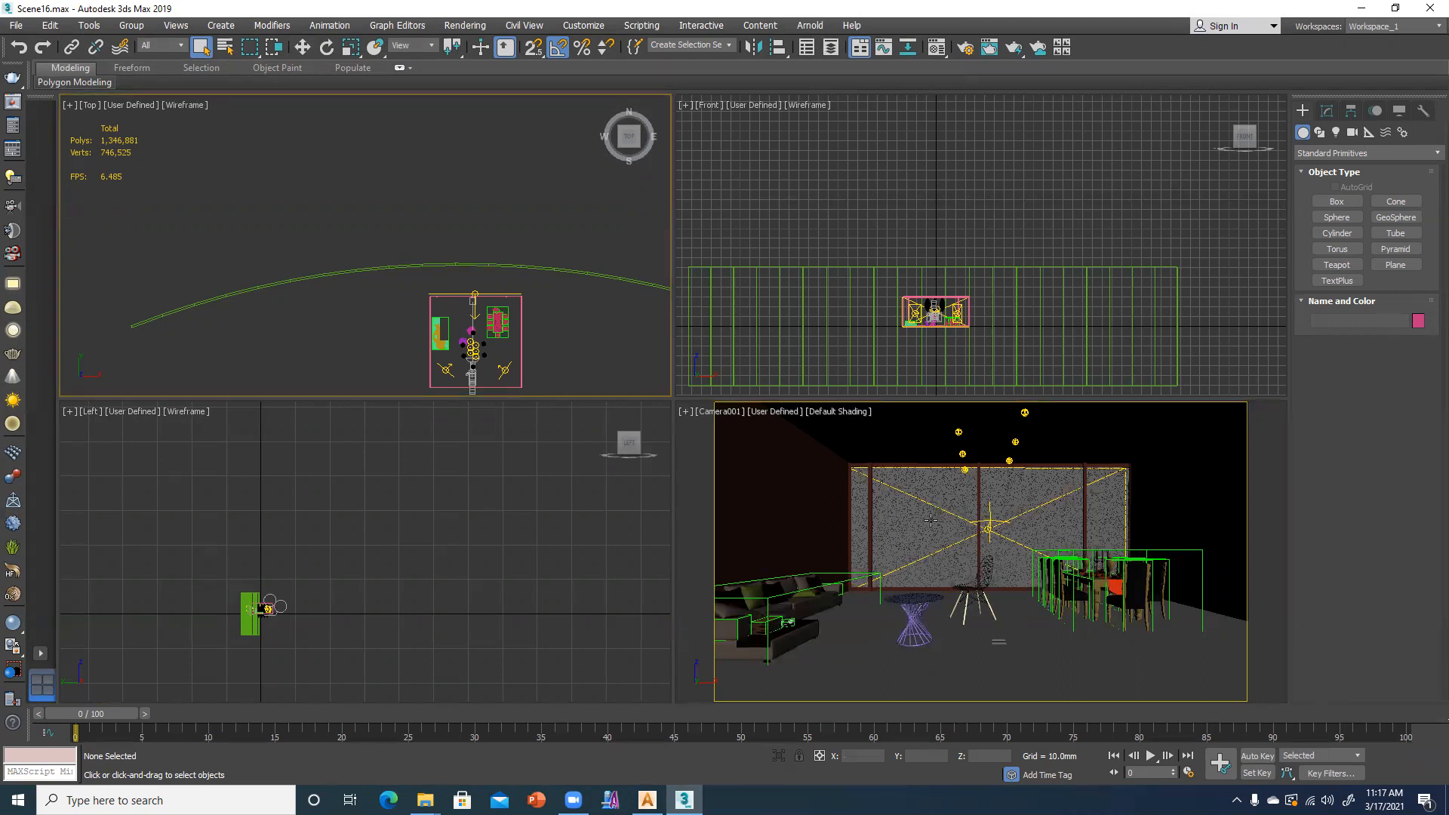
{"action": "left_click", "coordinate": [769, 532]}
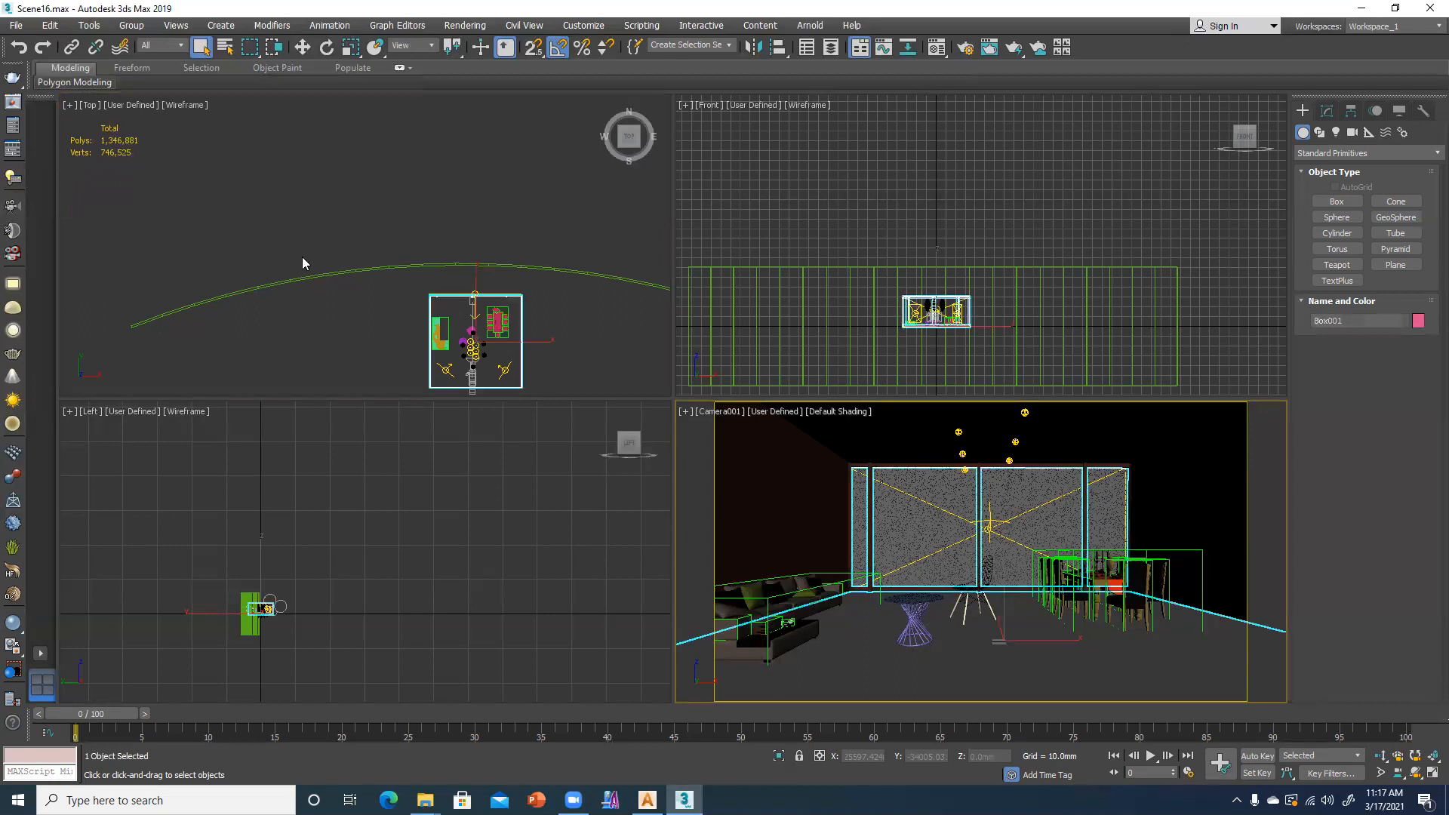
- Open the new scene from the 3DARCSHOP.COM folder, discarding changes to Scene16 and continuing without the missing external files
{"action": "left_click", "coordinate": [16, 27]}
{"action": "left_click", "coordinate": [34, 88]}
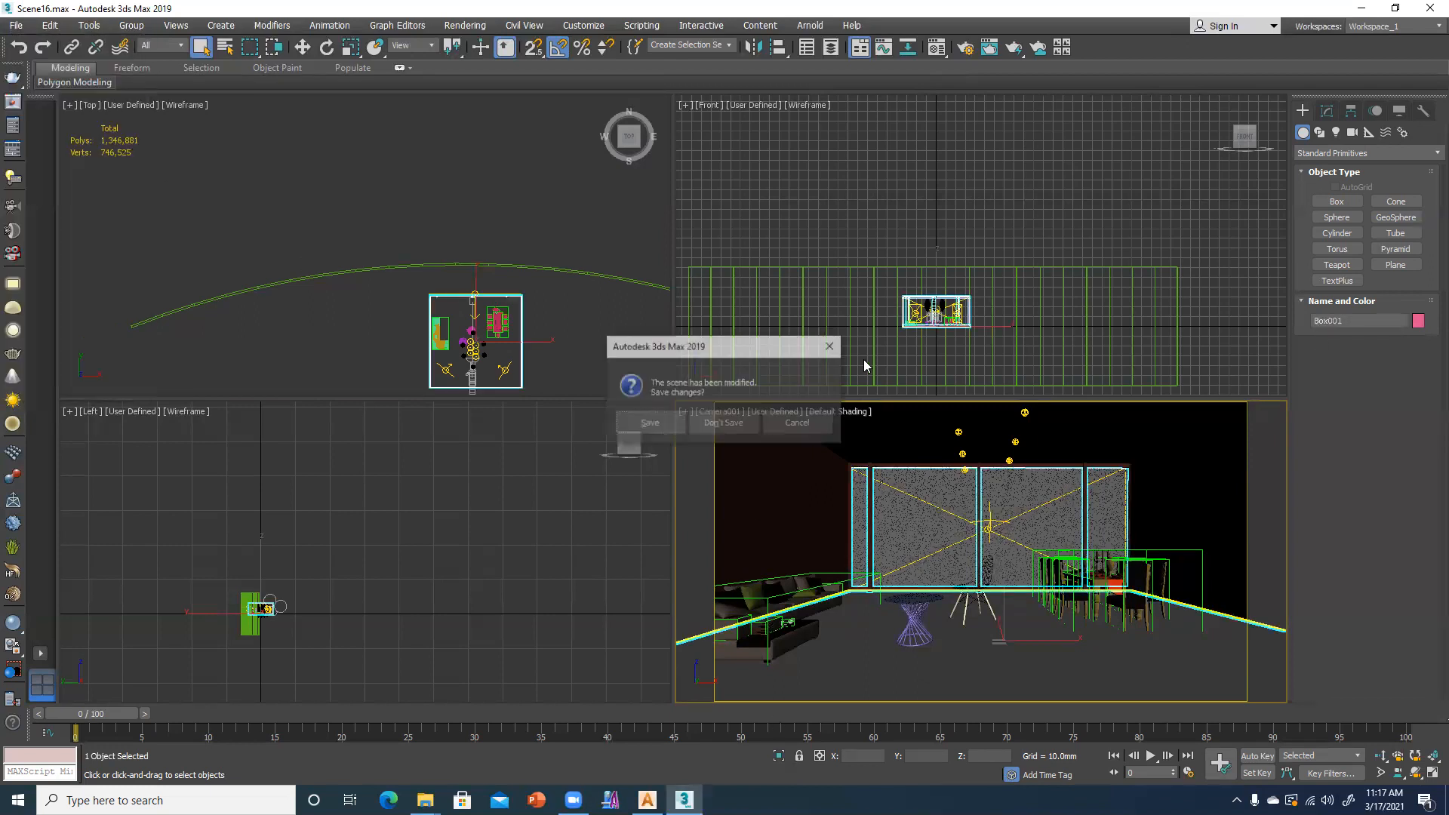
{"action": "left_click", "coordinate": [736, 421]}
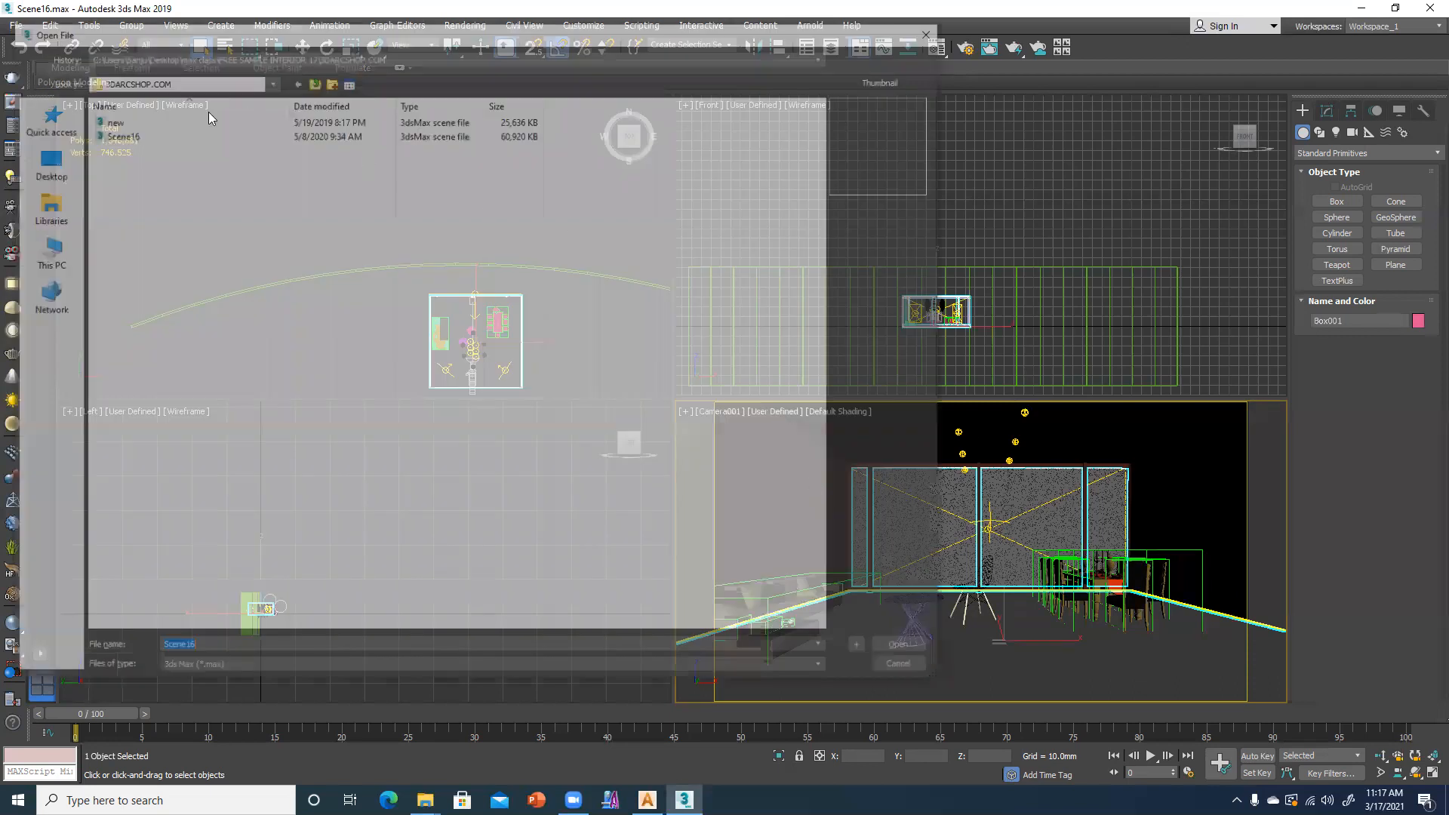
{"action": "left_click", "coordinate": [883, 639]}
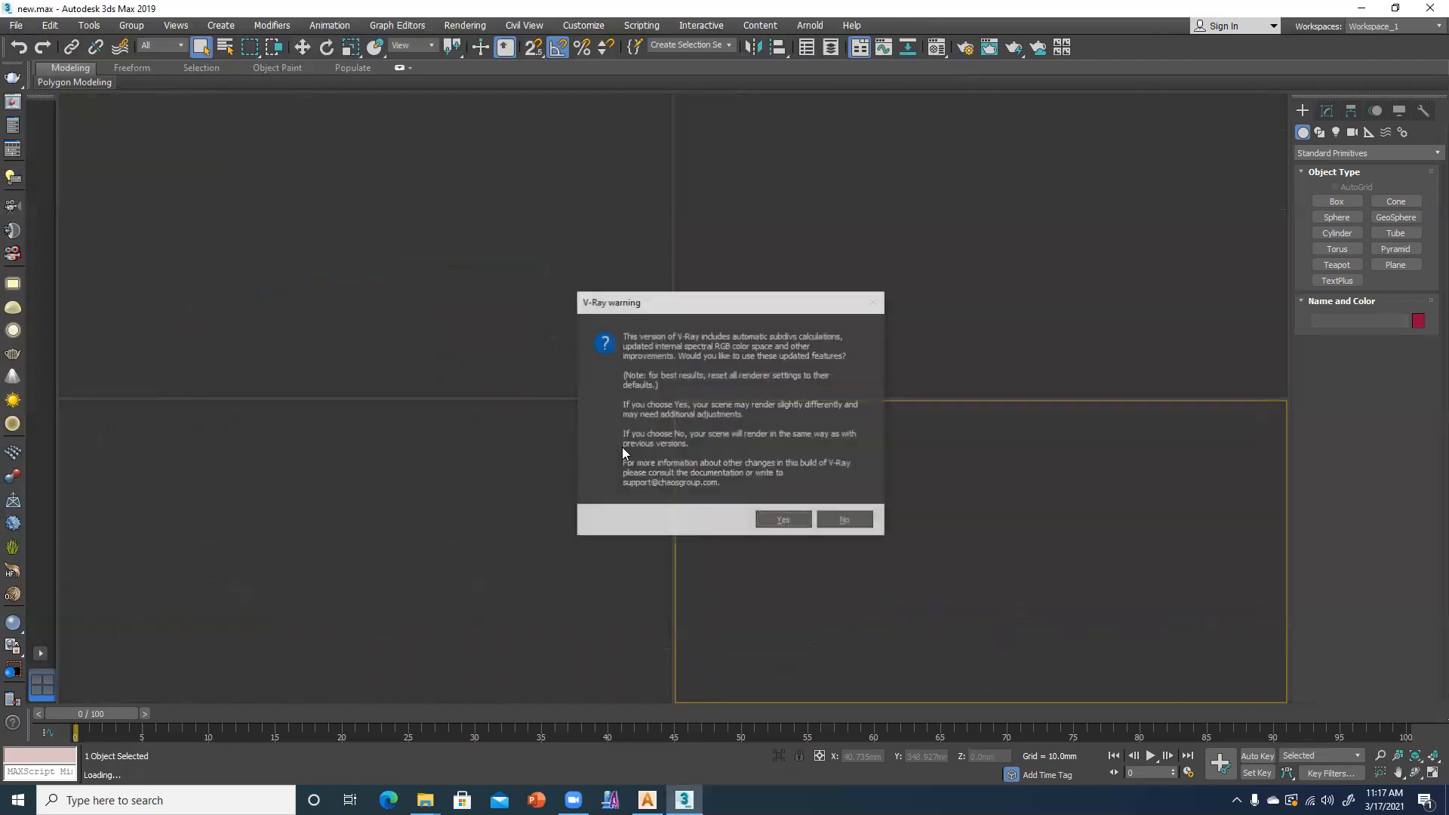
{"action": "key", "text": "Return"}
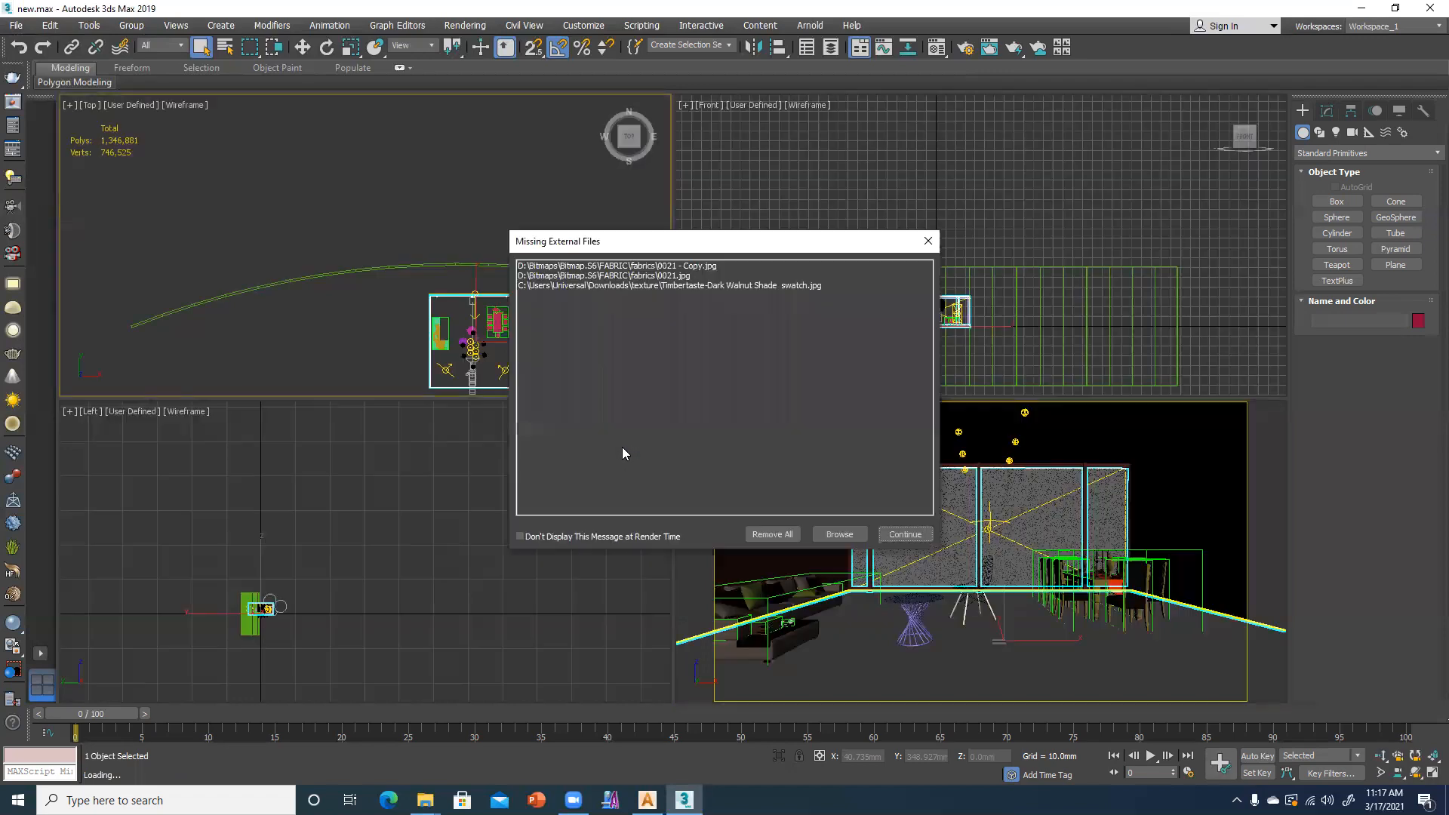
{"action": "left_click", "coordinate": [911, 535]}
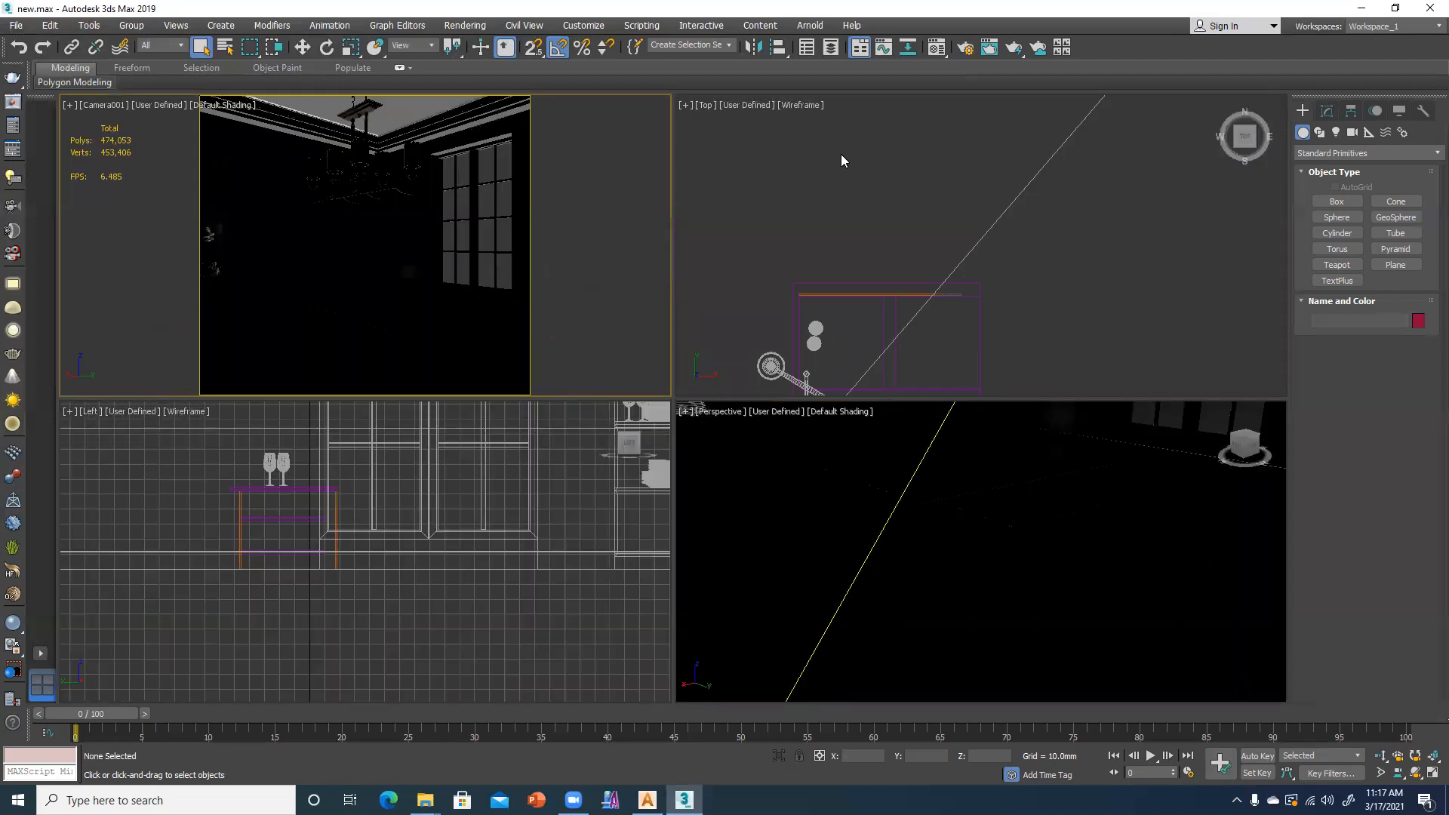
- Set the Camera001 viewport's shading quality from User Defined to Standard and select the table group
{"action": "left_click", "coordinate": [172, 107]}
{"action": "left_click", "coordinate": [206, 133]}
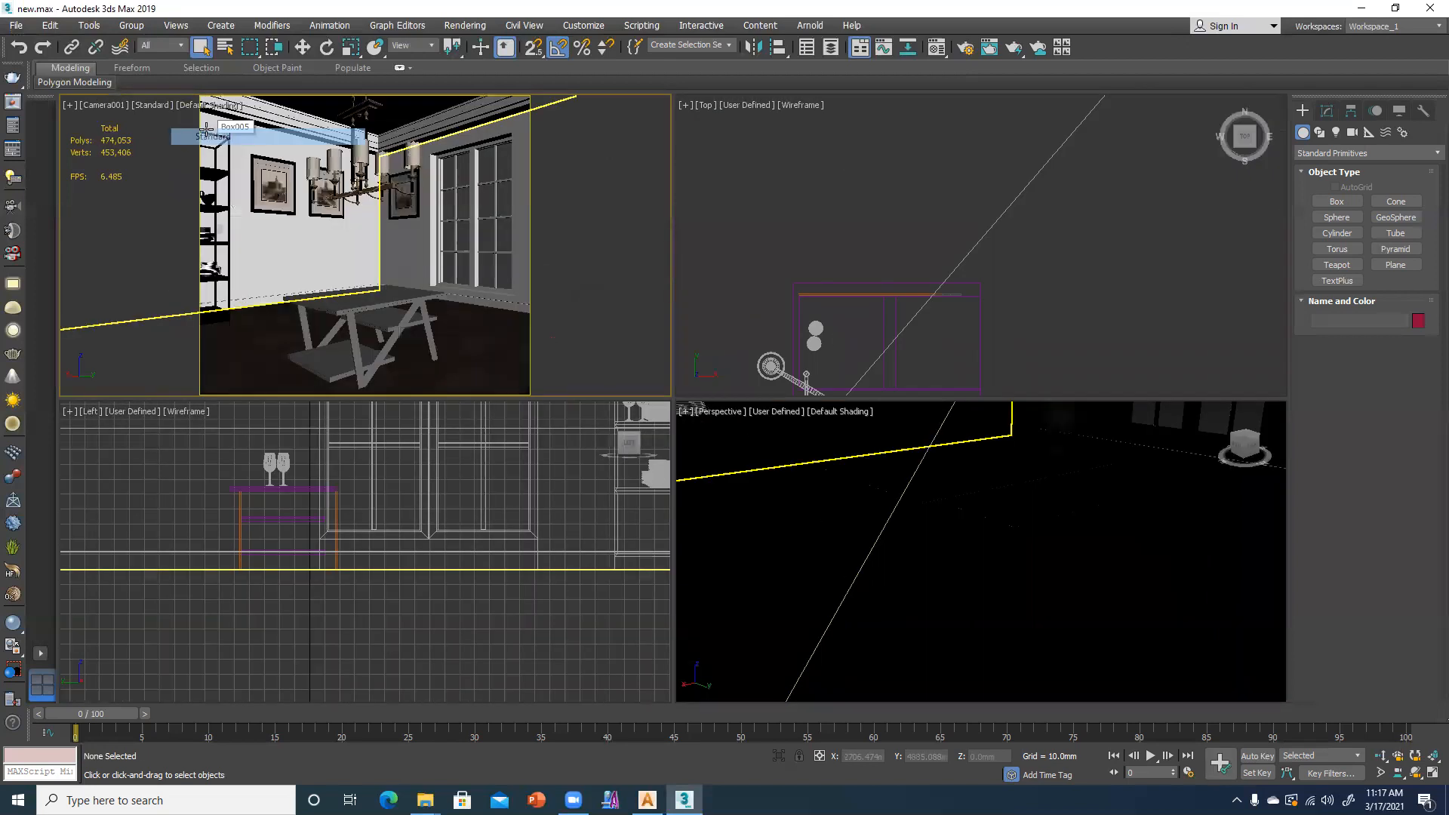
{"action": "left_click", "coordinate": [354, 315]}
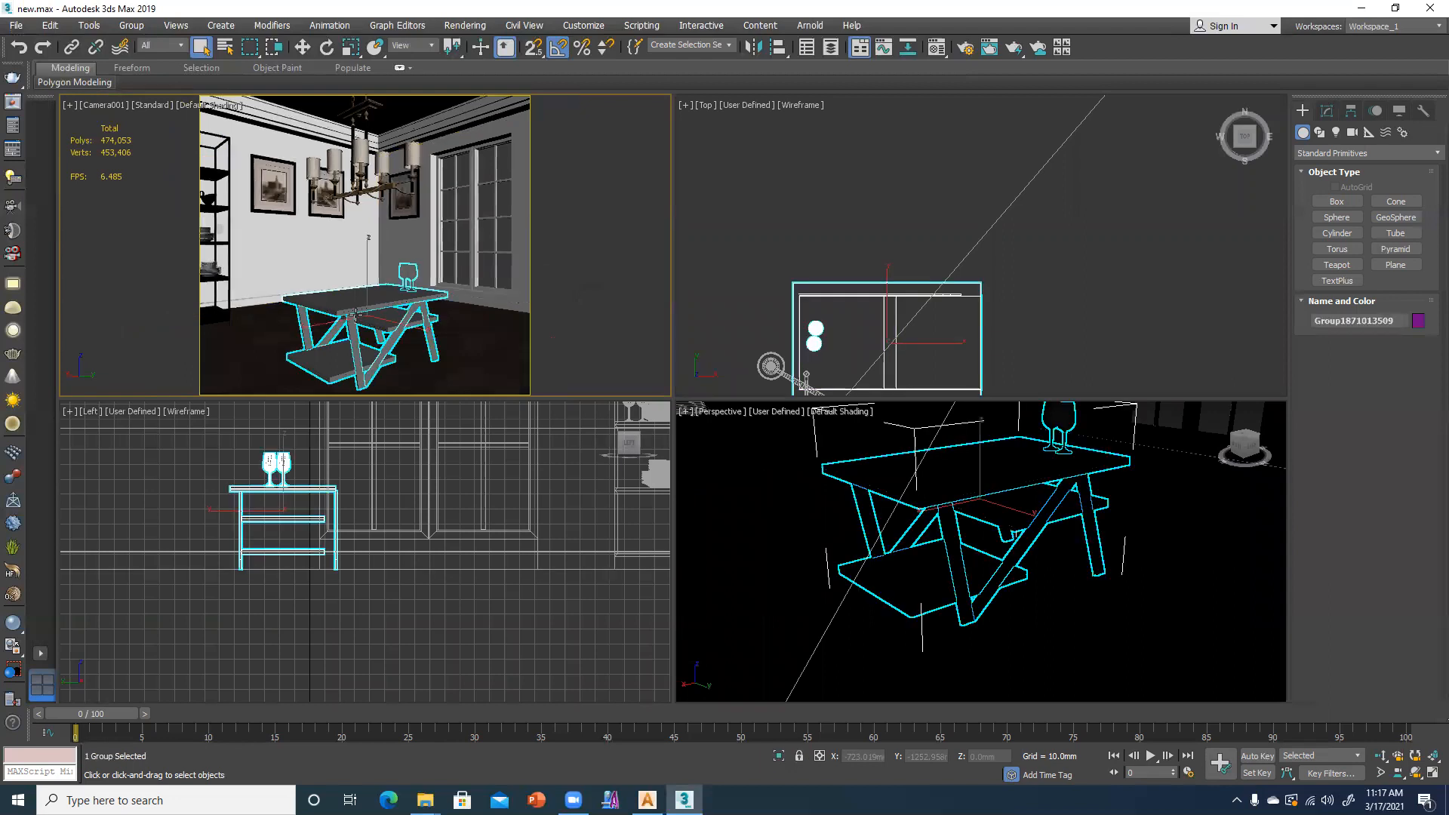
- Clear the table selection and set the Perspective viewport's shading quality to Standard
{"action": "left_click", "coordinate": [759, 221]}
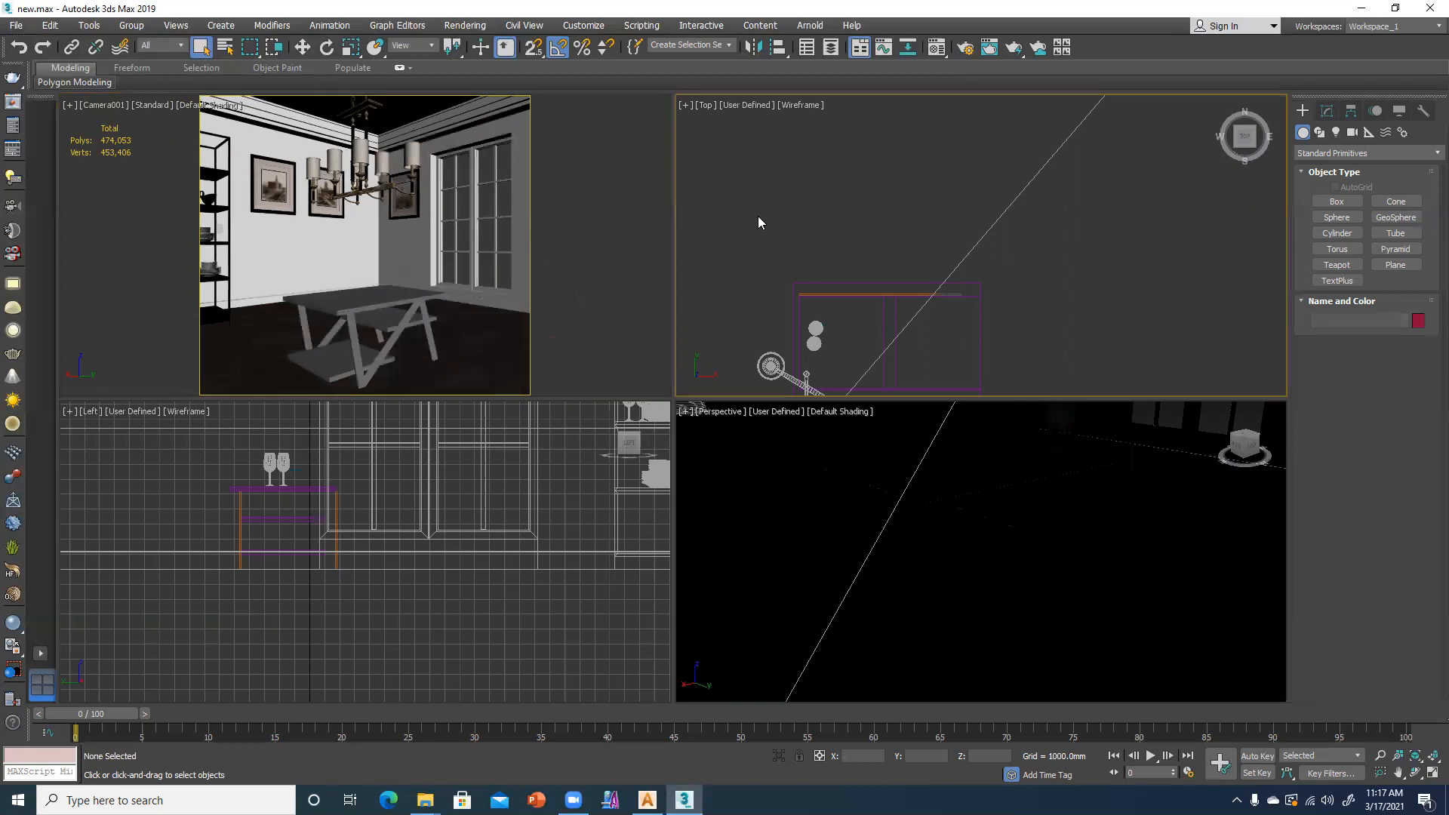
{"action": "key", "text": "alt+w"}
{"action": "scroll", "coordinate": [551, 317], "scroll_direction": "down", "scroll_amount": 4}
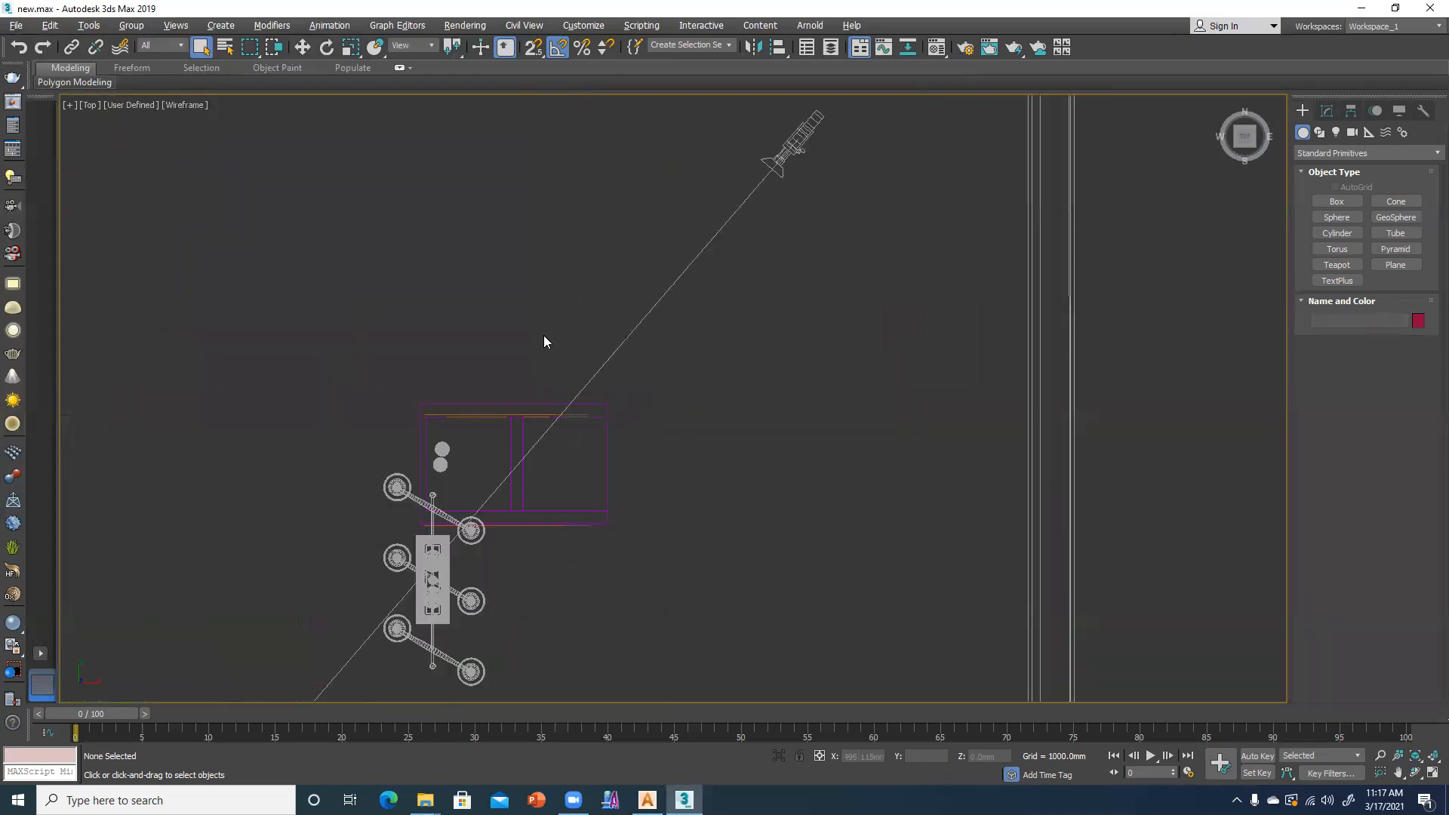
{"action": "middle_click_drag", "start_coordinate": [487, 442], "coordinate": [534, 443]}
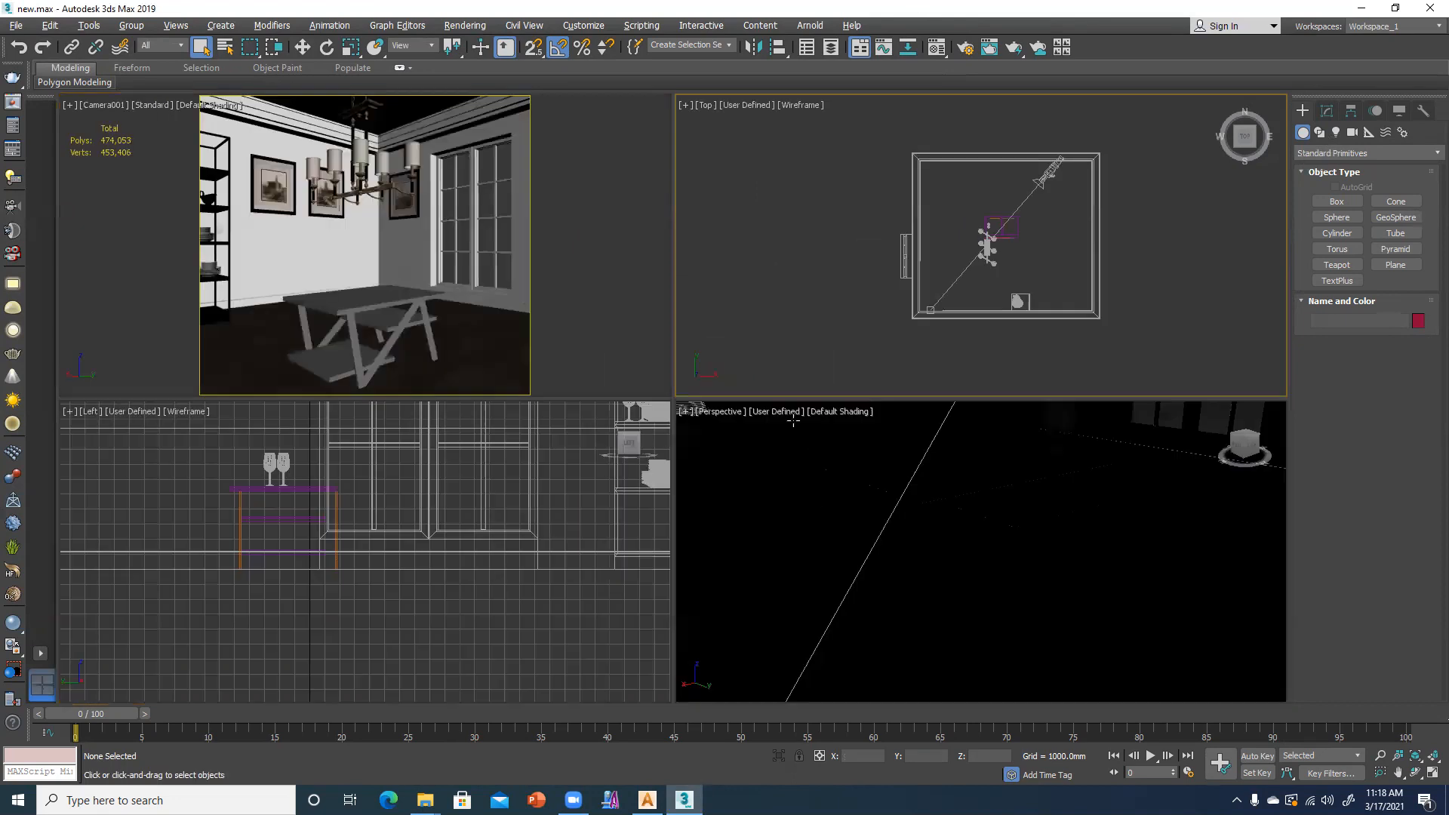
{"action": "left_click", "coordinate": [785, 414]}
{"action": "left_click", "coordinate": [828, 442]}
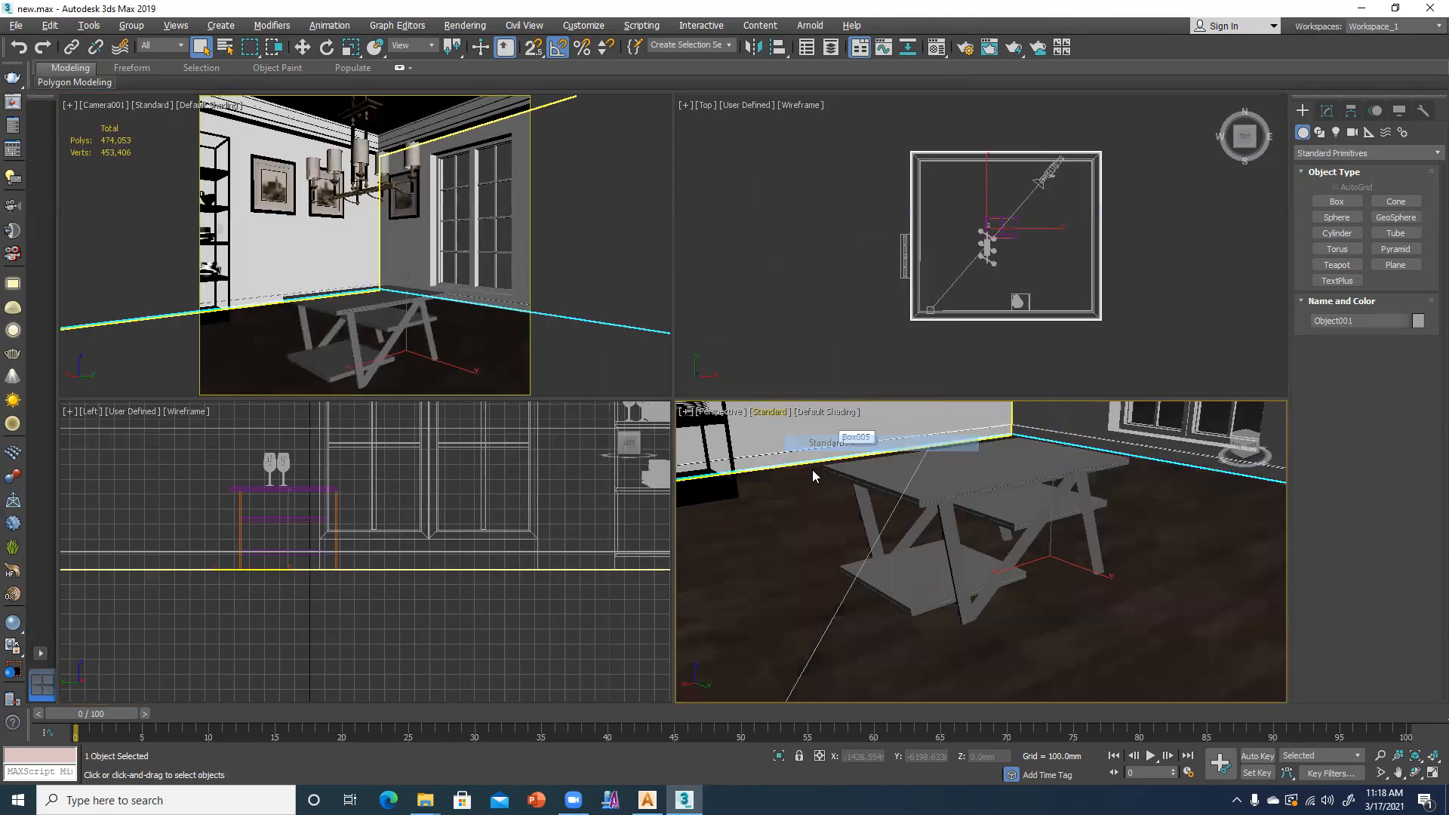
- Examine the whole room model from all sides in a maximized Perspective view
{"action": "key", "text": "alt+w"}
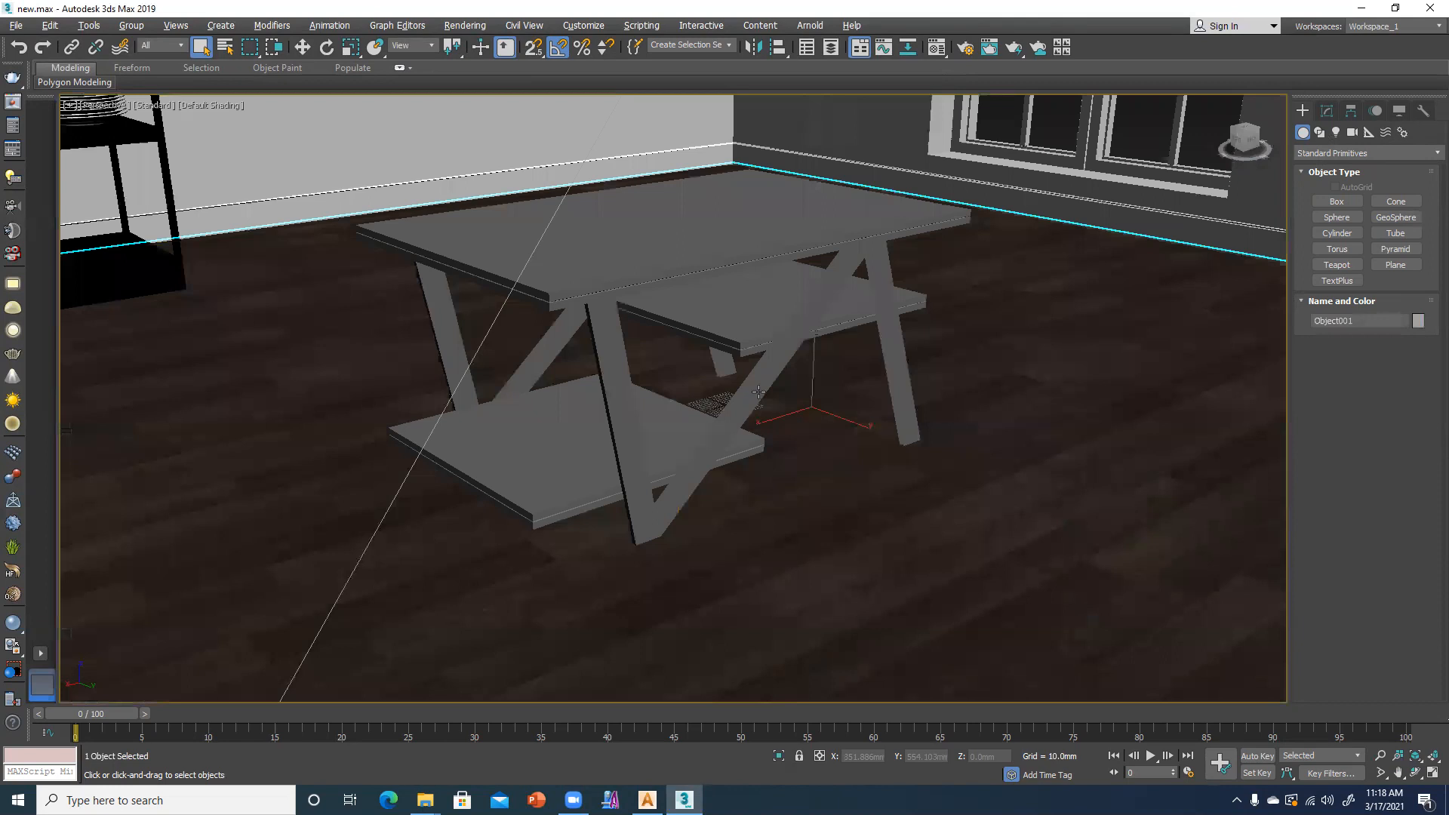
{"action": "key", "text": "z"}
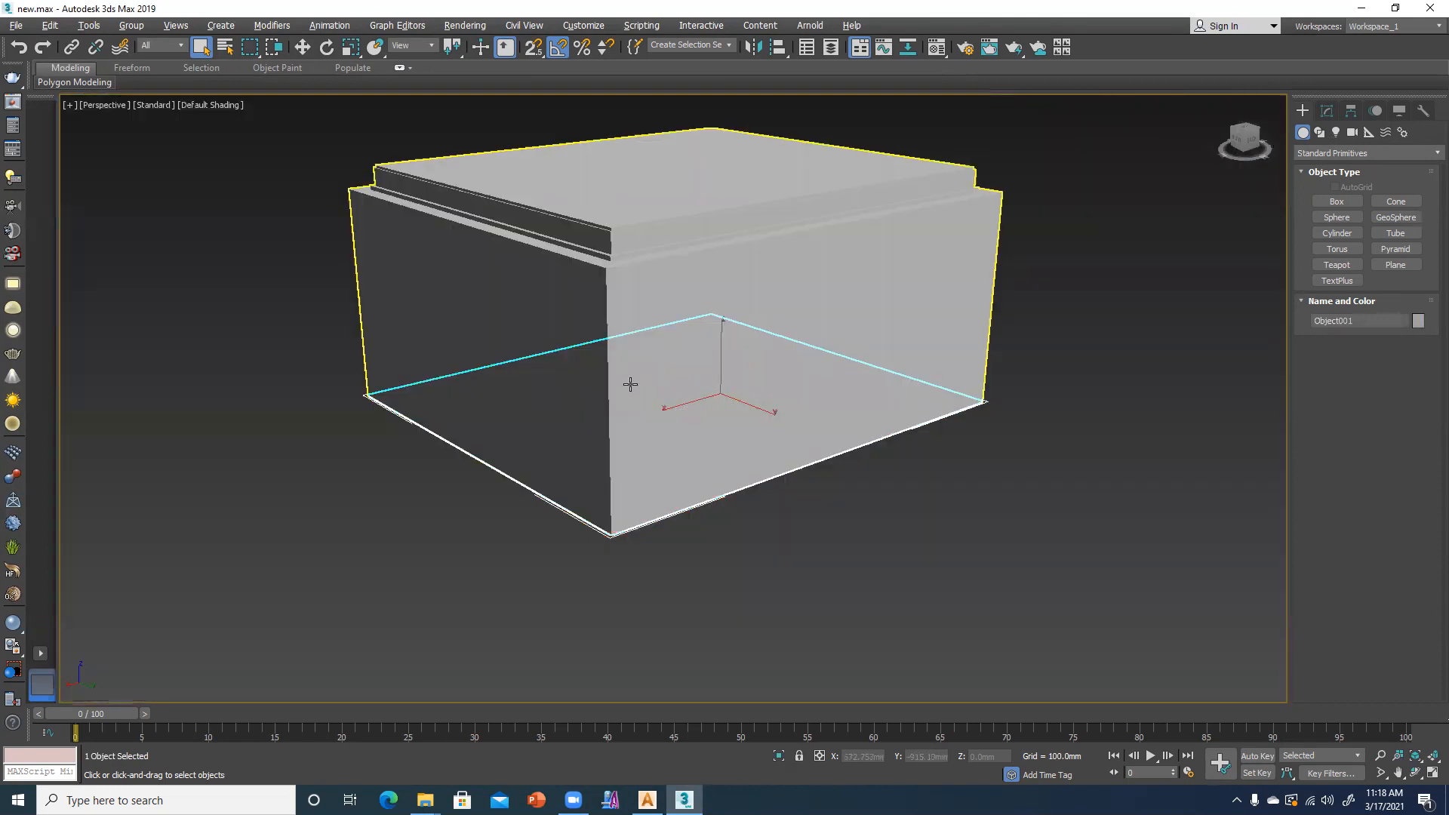
{"action": "middle_click_drag", "start_coordinate": [663, 407], "coordinate": [672, 400], "text": "alt"}
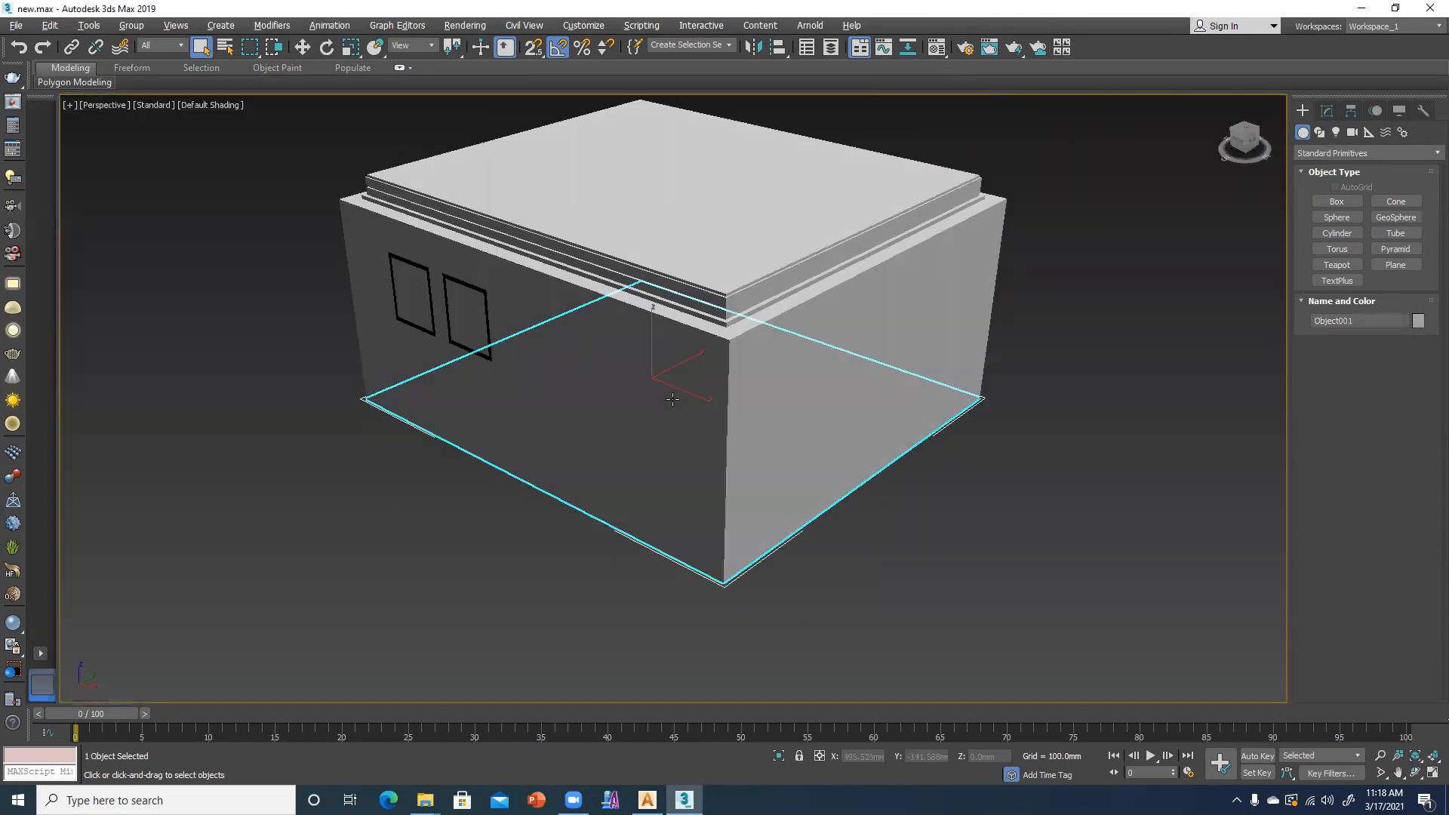
{"action": "scroll", "coordinate": [637, 398], "scroll_direction": "up", "scroll_amount": 3}
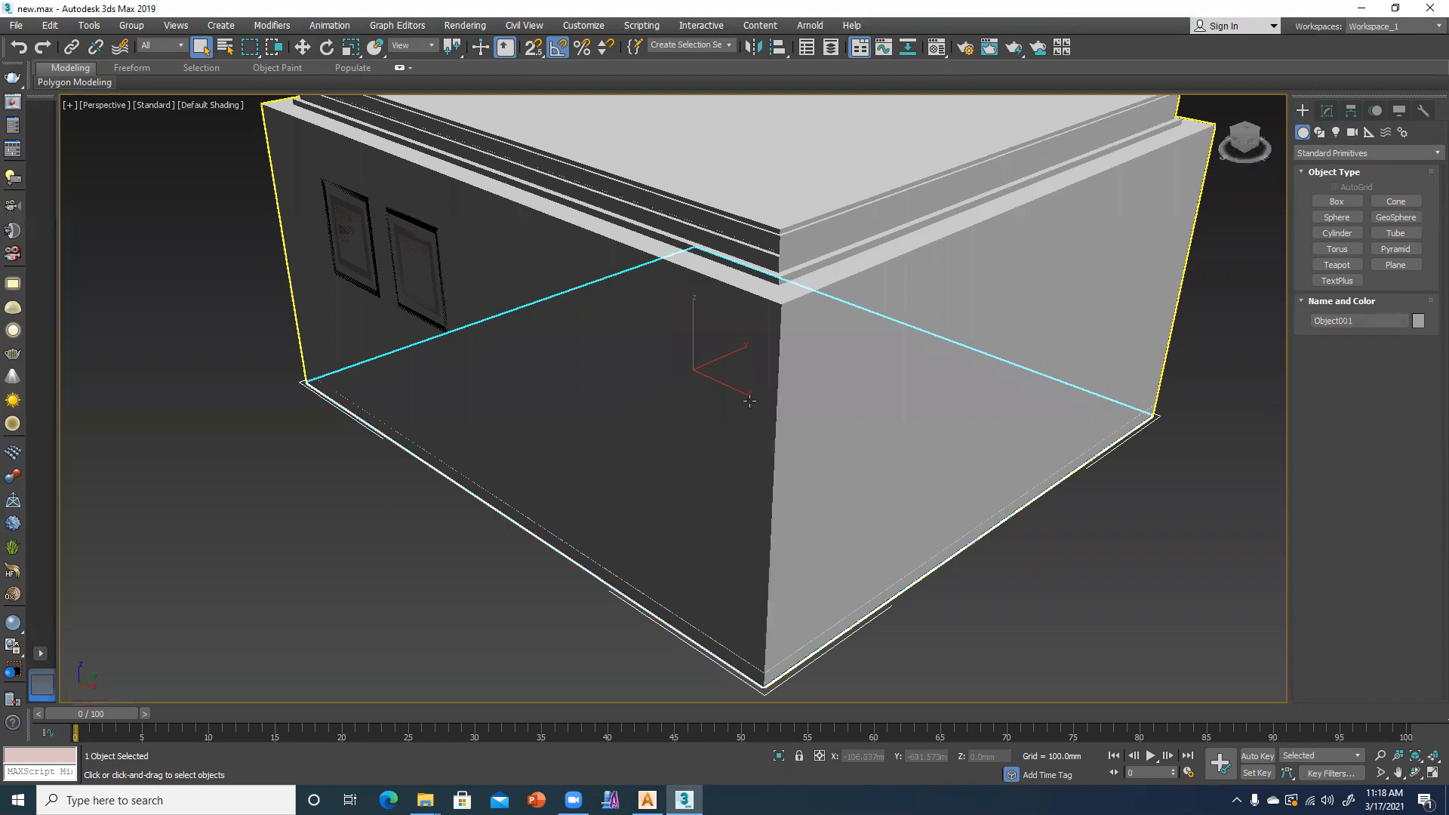
{"action": "scroll", "coordinate": [747, 400], "scroll_direction": "up", "scroll_amount": 4}
{"action": "scroll", "coordinate": [721, 398], "scroll_direction": "down", "scroll_amount": 4}
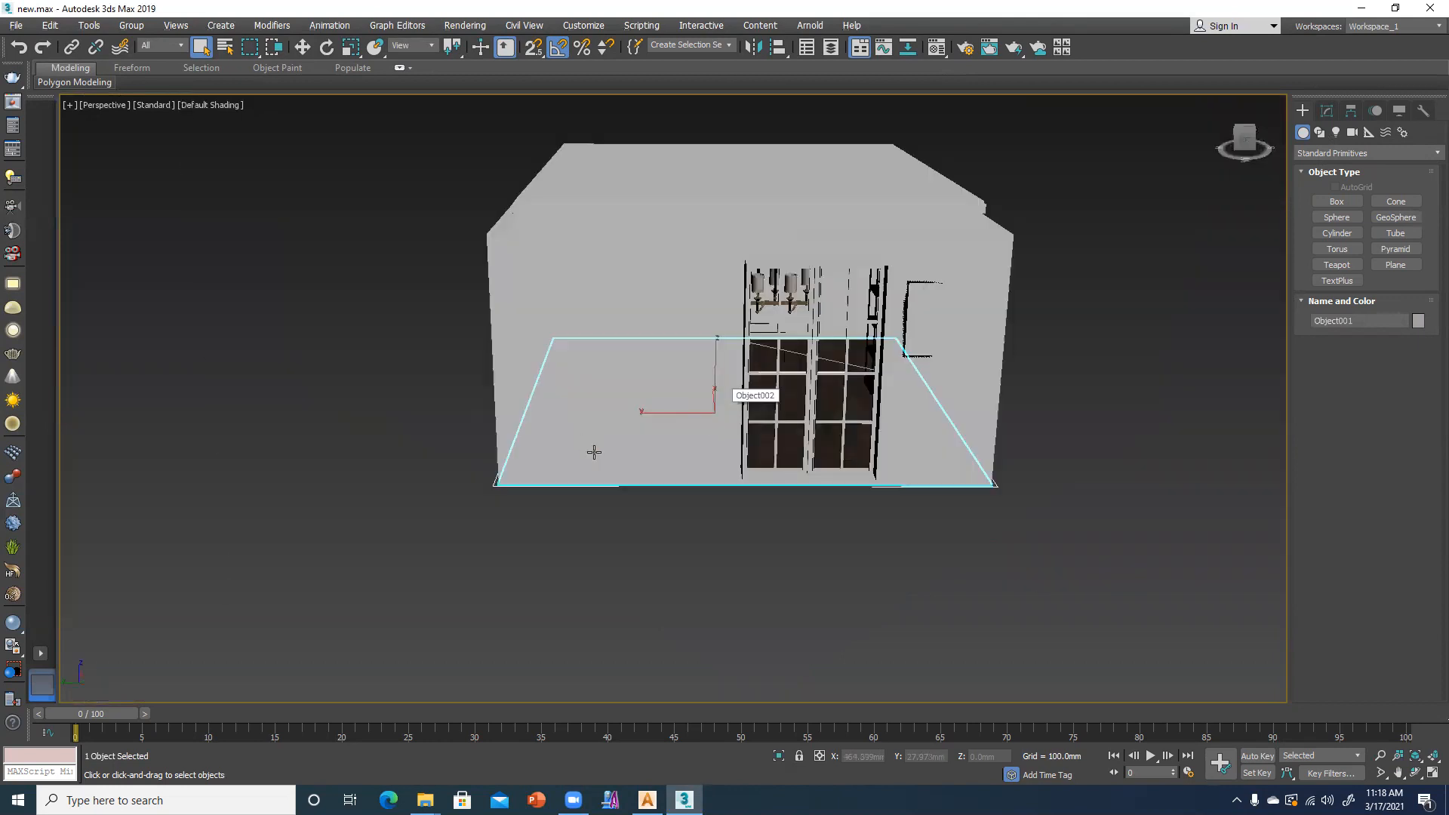
{"action": "middle_click_drag", "start_coordinate": [595, 453], "coordinate": [731, 449], "text": "alt"}
{"action": "middle_click_drag", "start_coordinate": [638, 447], "coordinate": [1091, 470], "text": "alt"}
{"action": "middle_click_drag", "start_coordinate": [777, 465], "coordinate": [1067, 473], "text": "alt"}
{"action": "middle_click_drag", "start_coordinate": [944, 463], "coordinate": [898, 472], "text": "alt"}
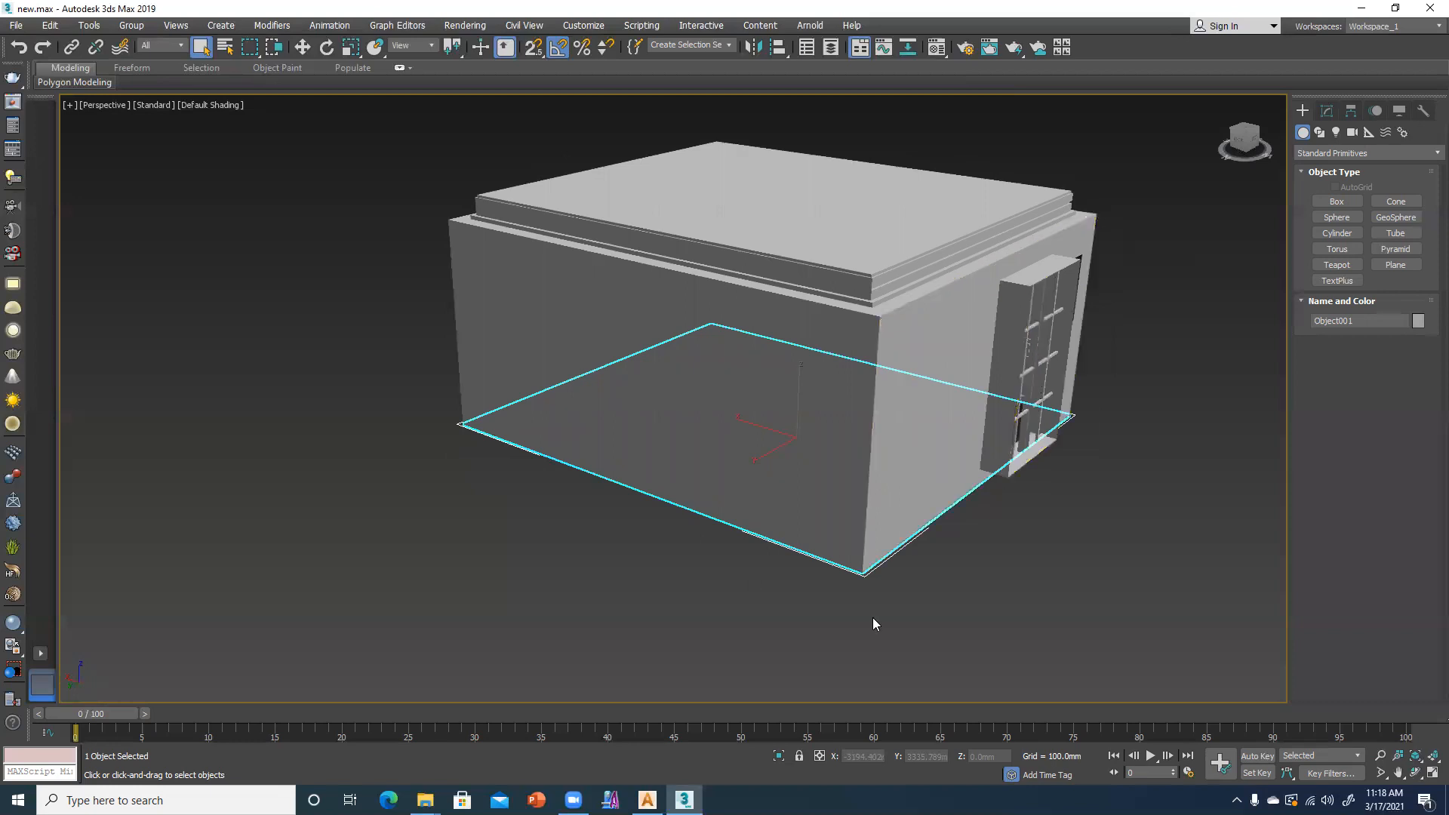
- Unhide the Lights category in the display settings to bring the scene's lights into view
{"action": "left_click", "coordinate": [1327, 111]}
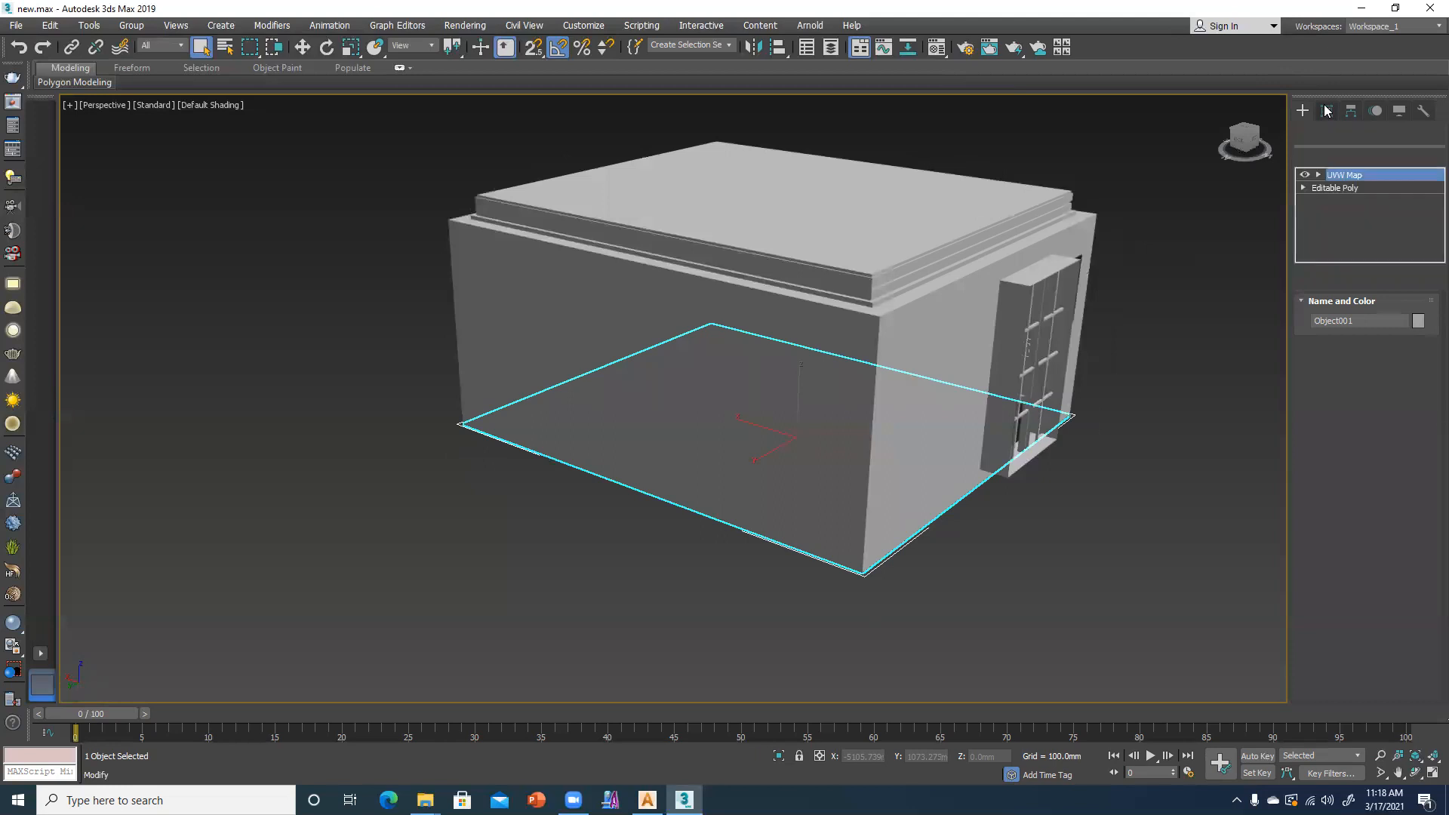
{"action": "left_click", "coordinate": [1349, 112]}
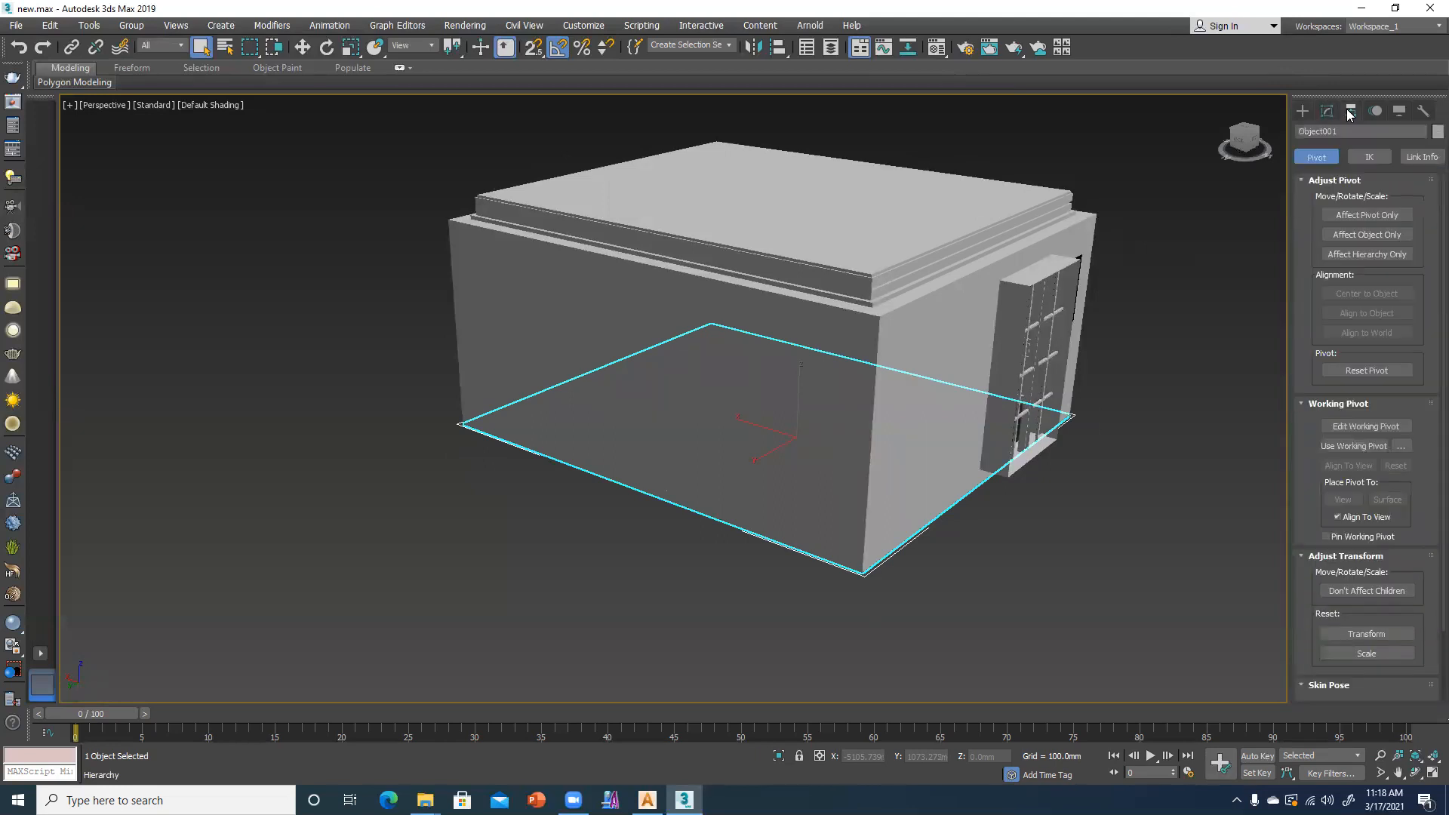
{"action": "left_click", "coordinate": [1367, 111]}
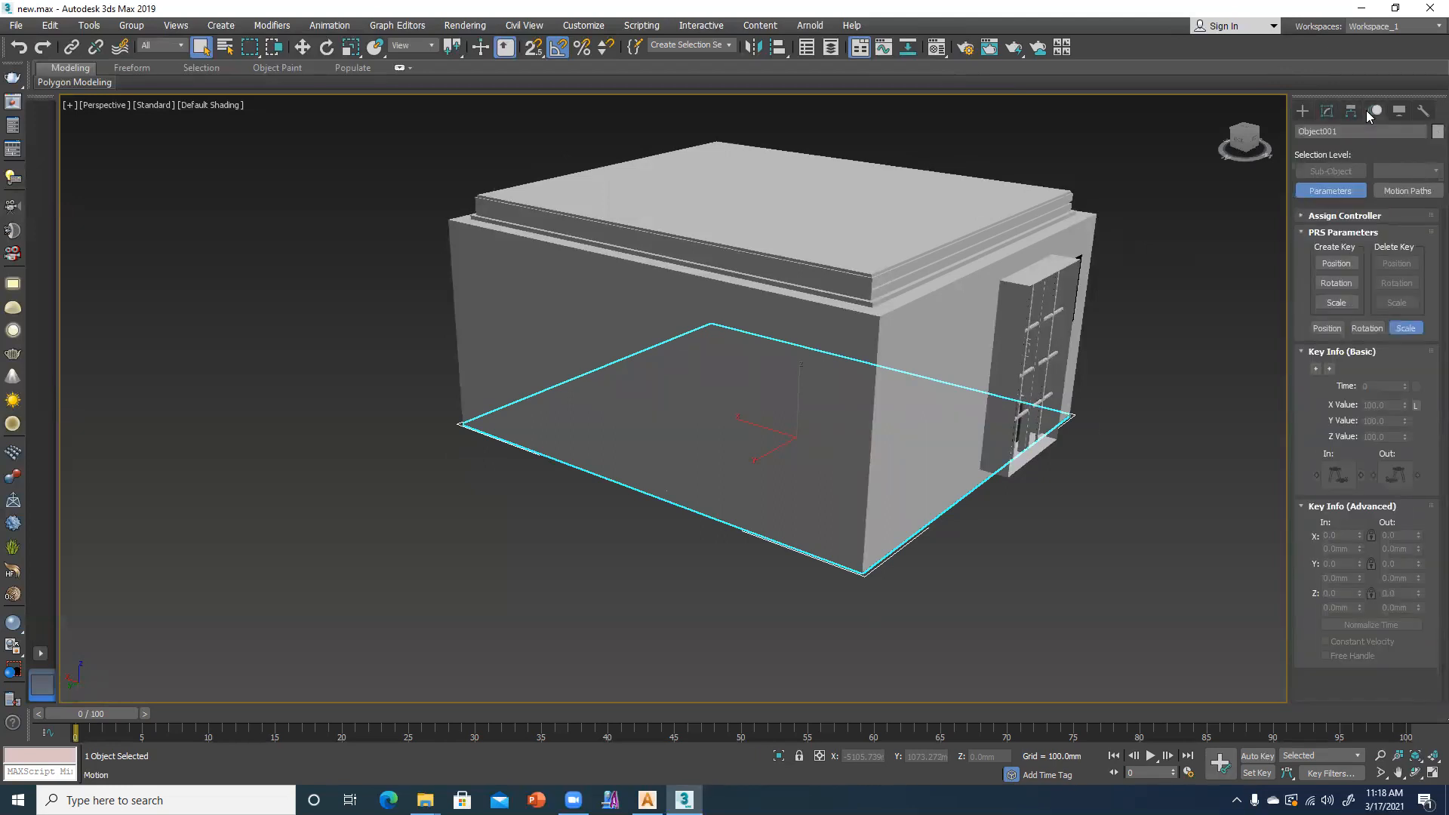
{"action": "left_click", "coordinate": [1399, 111]}
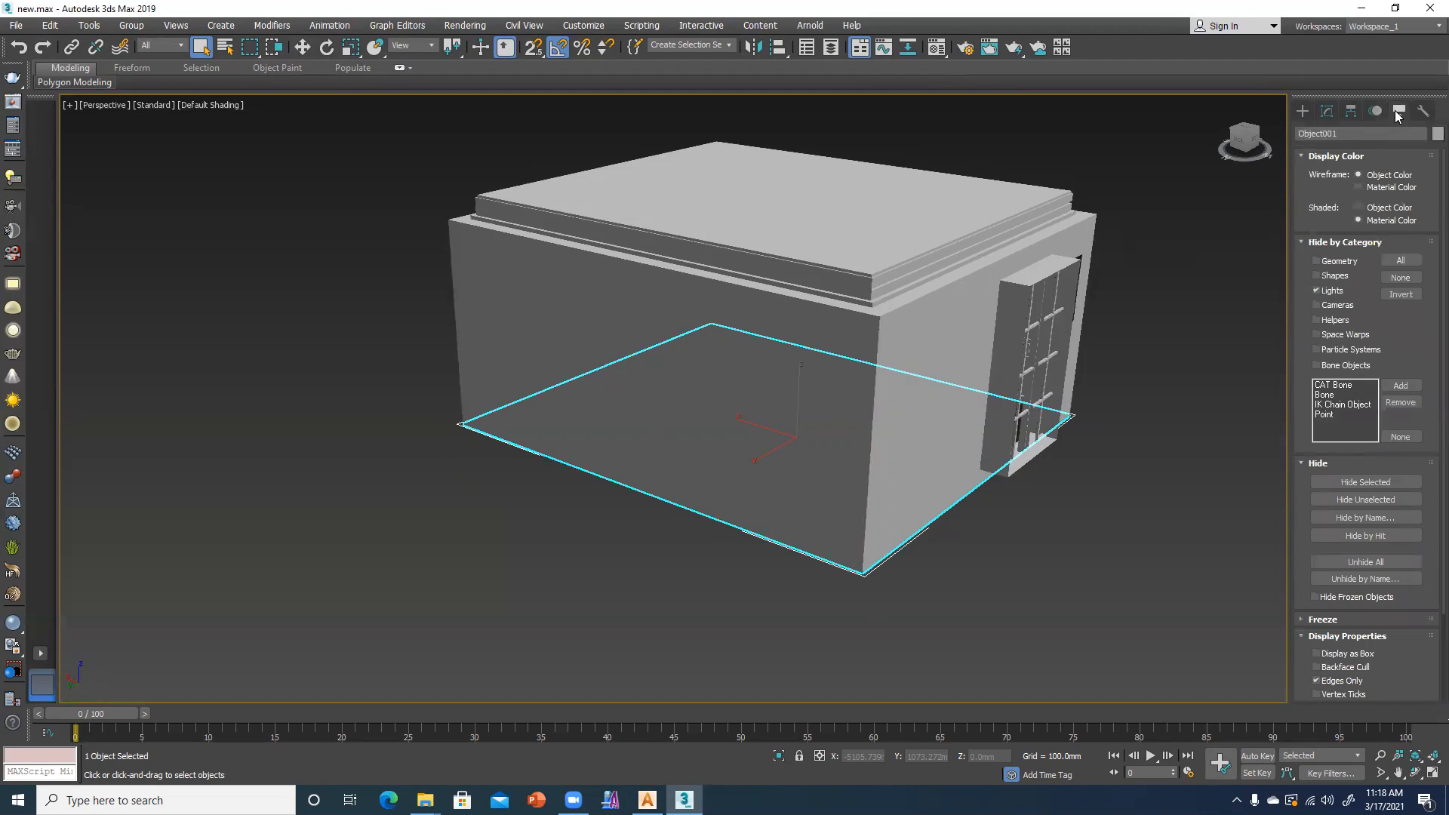
{"action": "left_click", "coordinate": [1329, 294]}
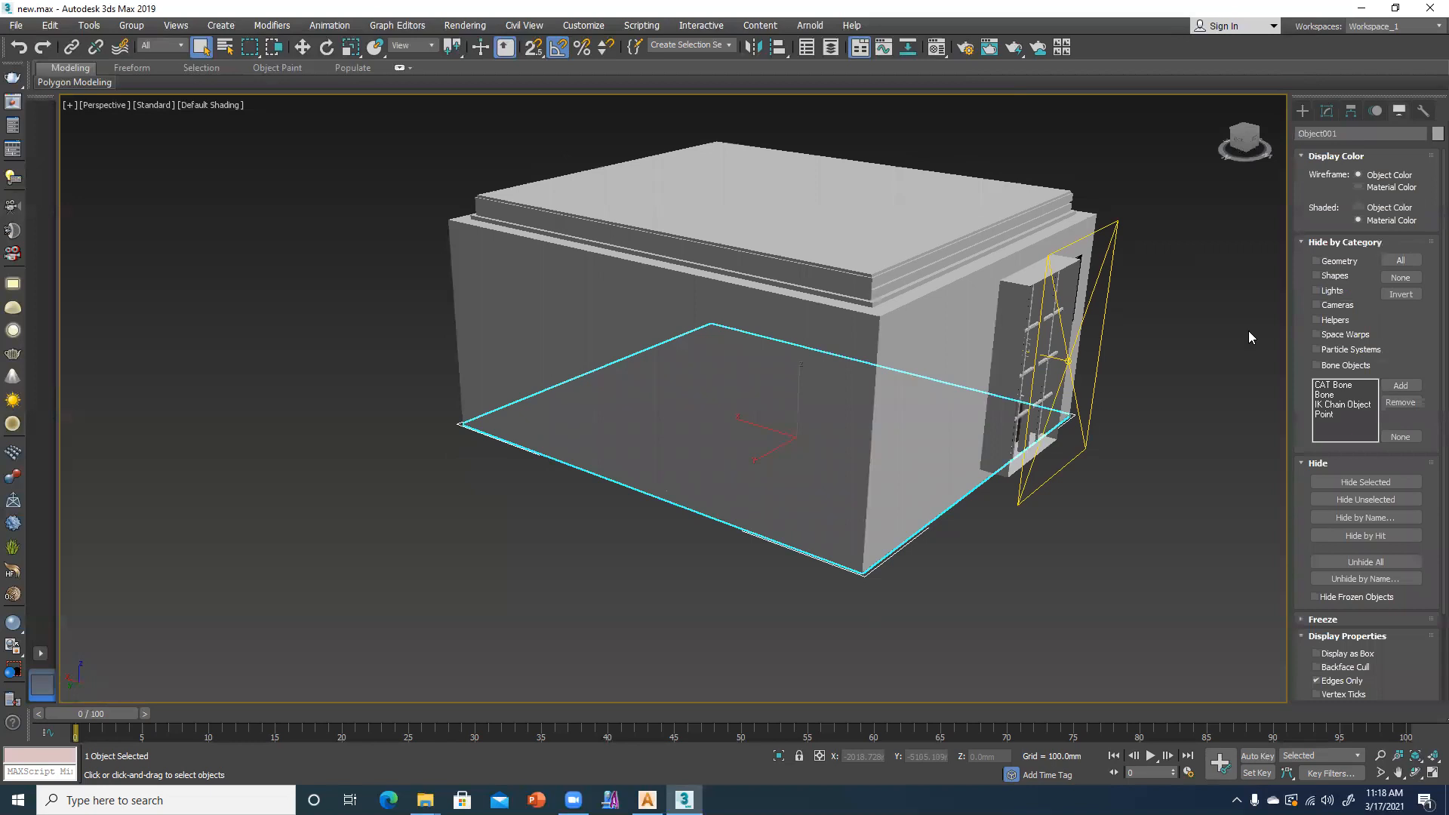
- In a maximized Top view, restrict selection to lights and delete the area lights by the window and near the camera
{"action": "key", "text": "alt+w"}
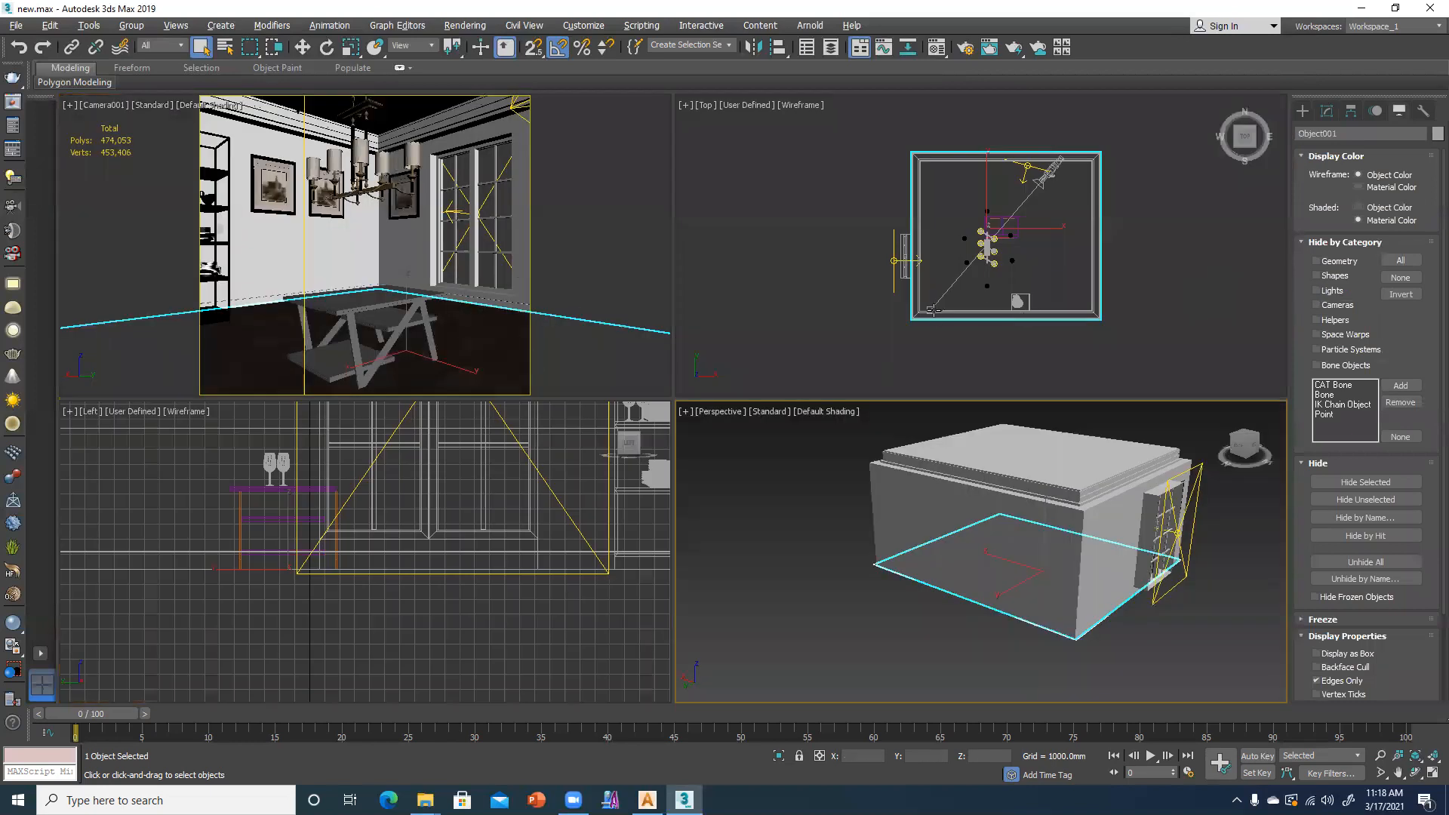
{"action": "key", "text": "alt+w"}
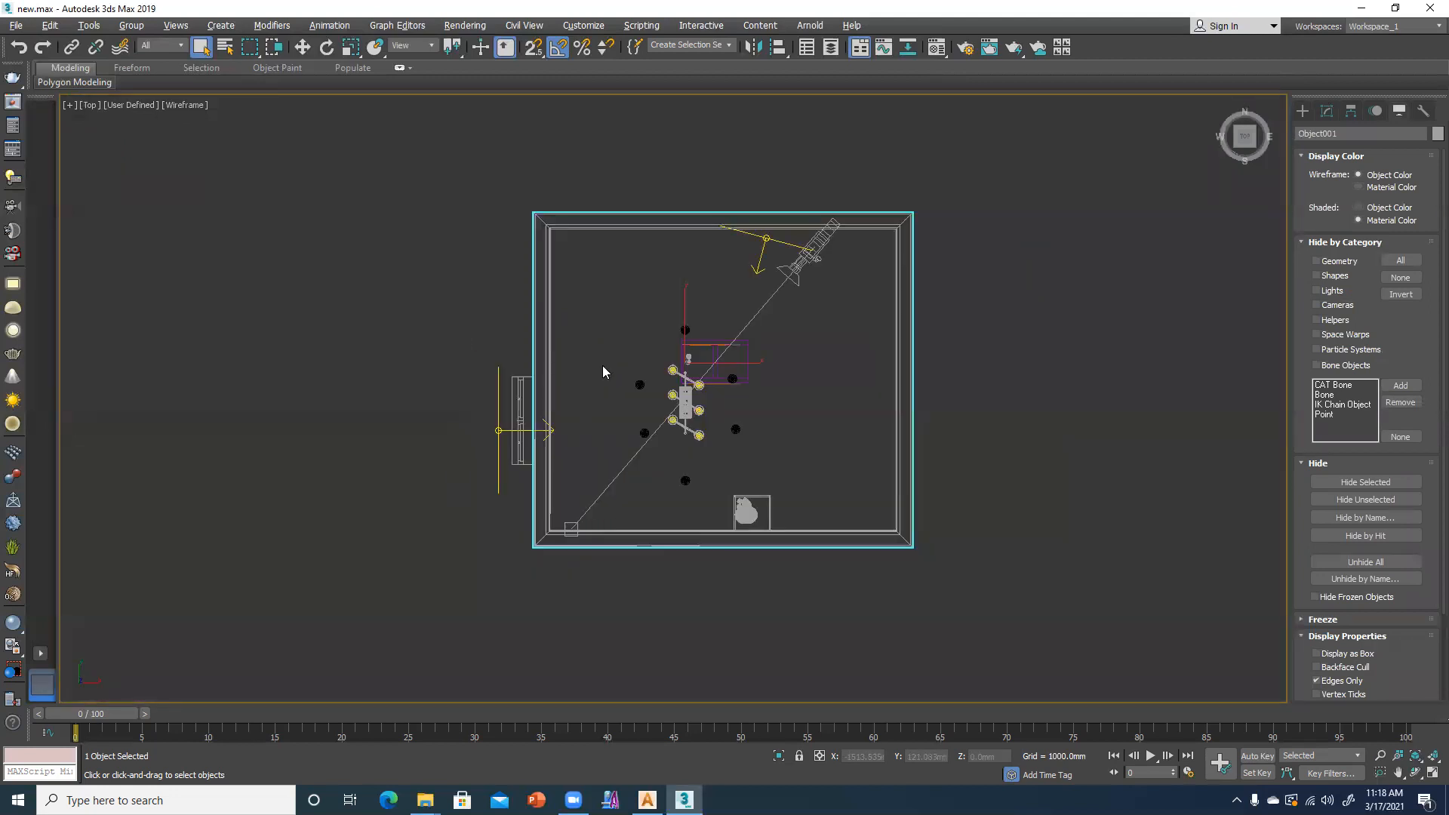
{"action": "scroll", "coordinate": [704, 407], "scroll_direction": "up", "scroll_amount": 5}
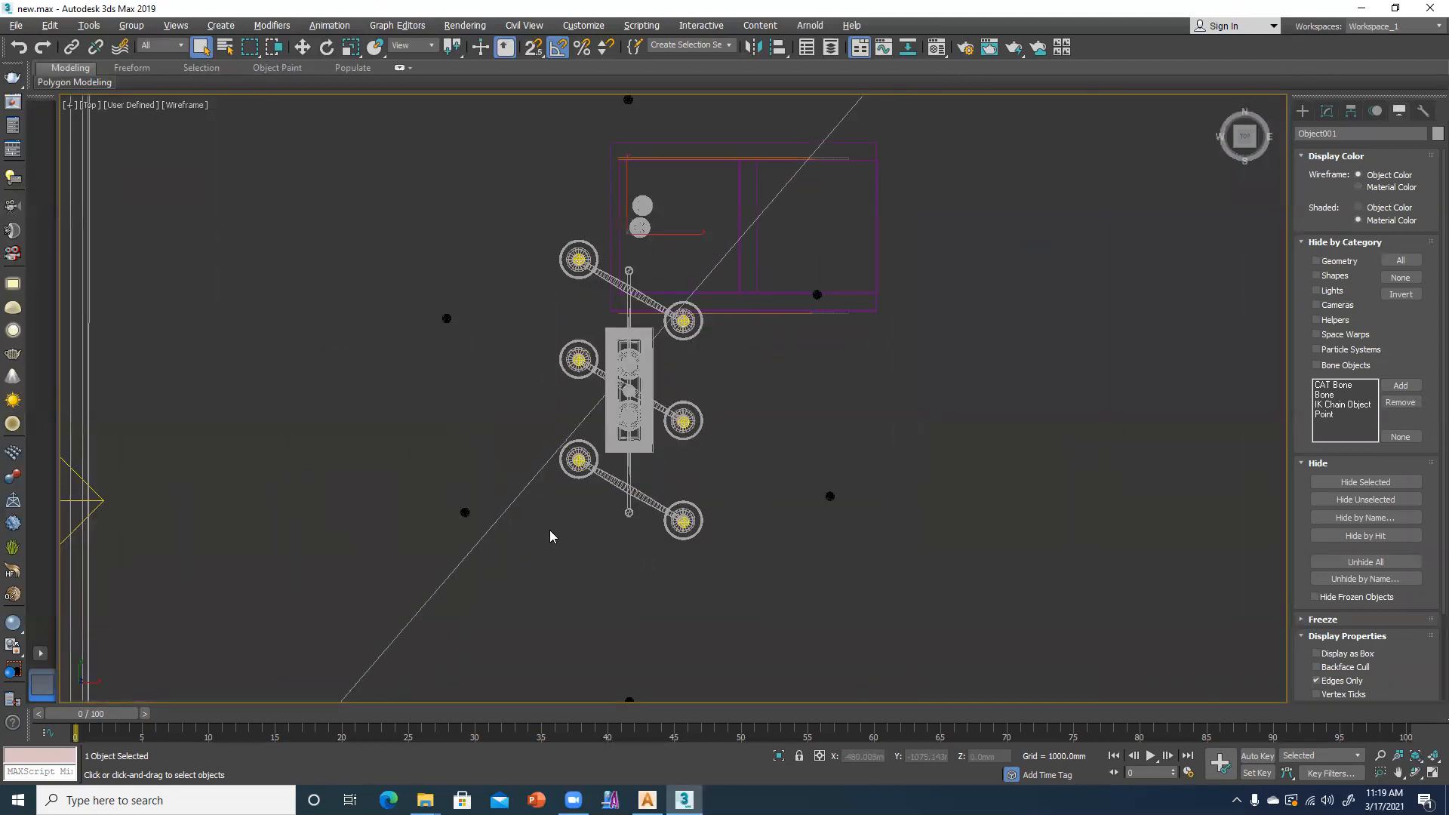
{"action": "scroll", "coordinate": [549, 530], "scroll_direction": "down", "scroll_amount": 5}
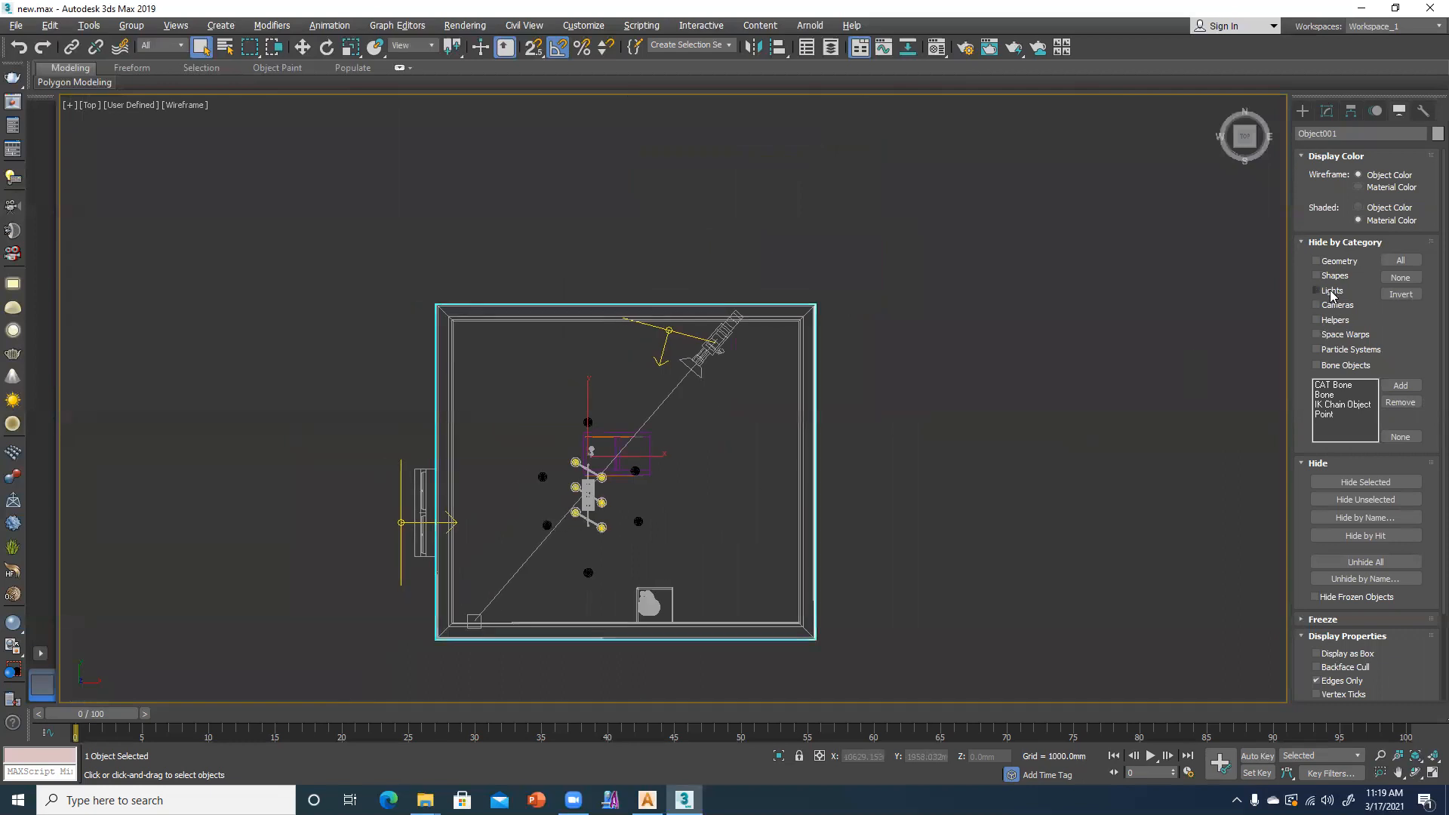
{"action": "left_click", "coordinate": [160, 47]}
{"action": "left_click", "coordinate": [160, 89]}
{"action": "left_click", "coordinate": [501, 595]}
{"action": "left_click_drag", "start_coordinate": [586, 242], "coordinate": [767, 424]}
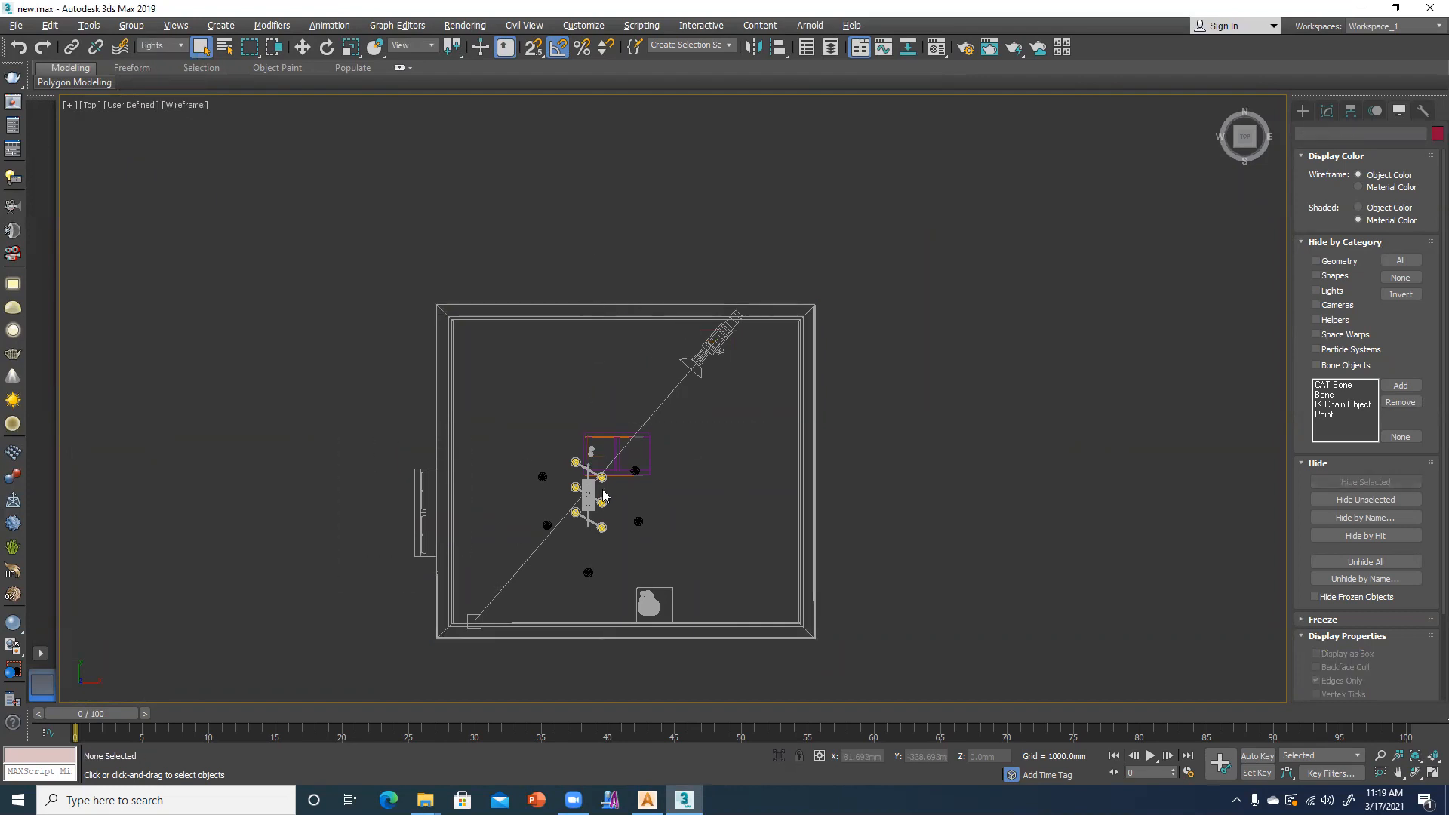
- Delete all remaining lights in and around the chandelier and restore the four-viewport layout
{"action": "key", "text": "ctrl+z"}
{"action": "left_click", "coordinate": [601, 396]}
{"action": "left_click_drag", "start_coordinate": [534, 419], "coordinate": [652, 579]}
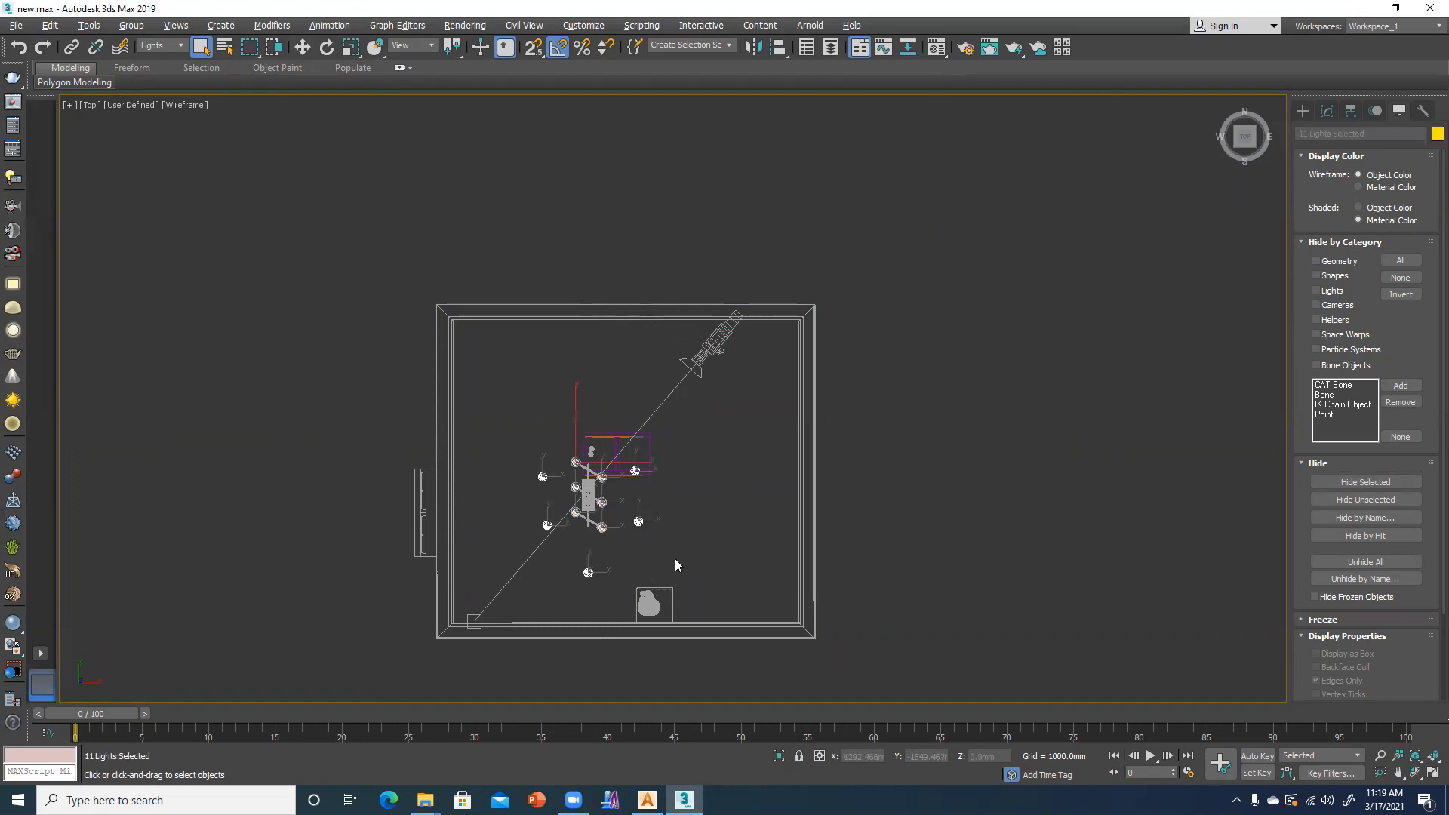
{"action": "key", "text": "Delete"}
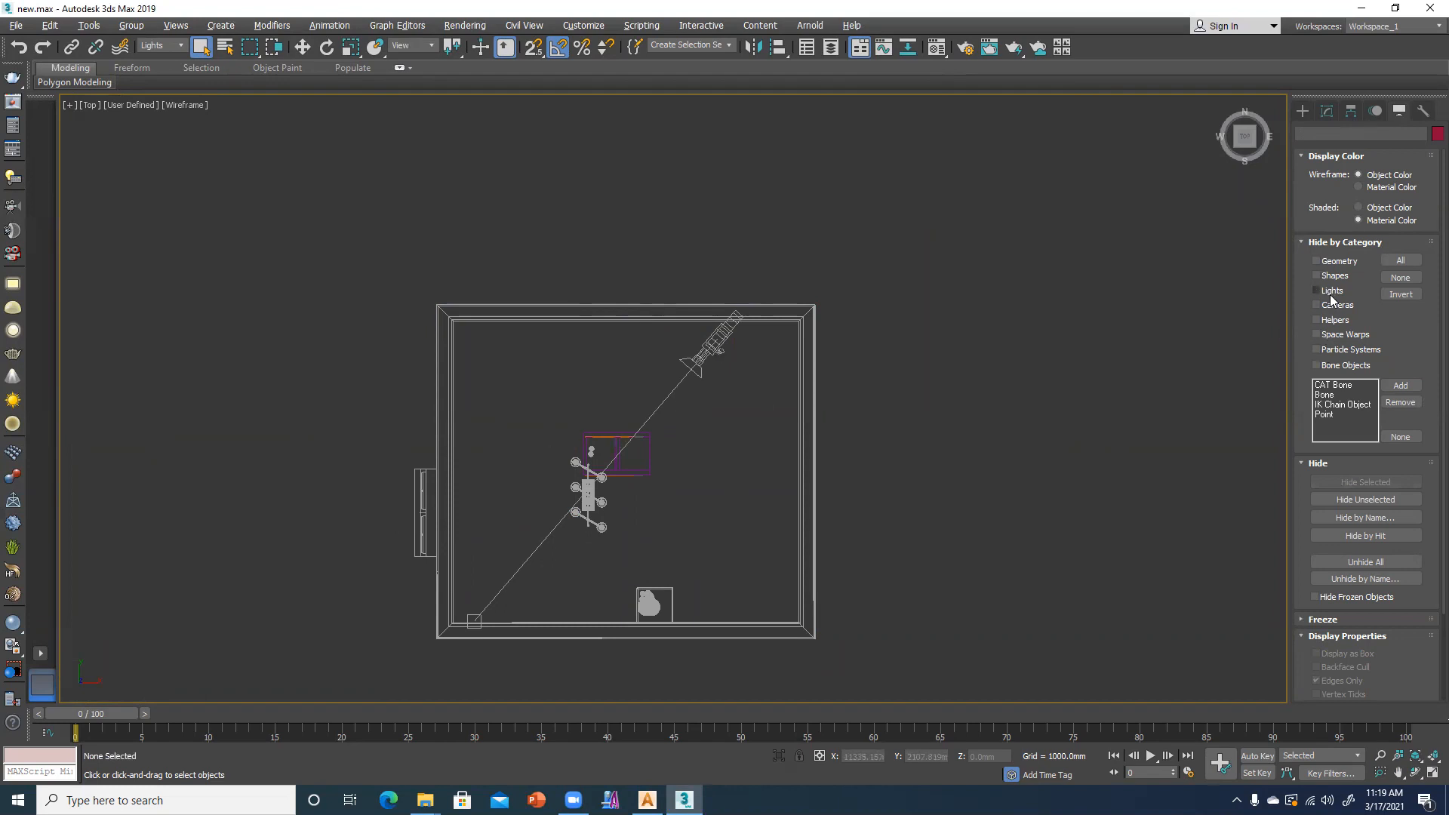
{"action": "right_click", "coordinate": [724, 370]}
{"action": "key", "text": "alt+w"}
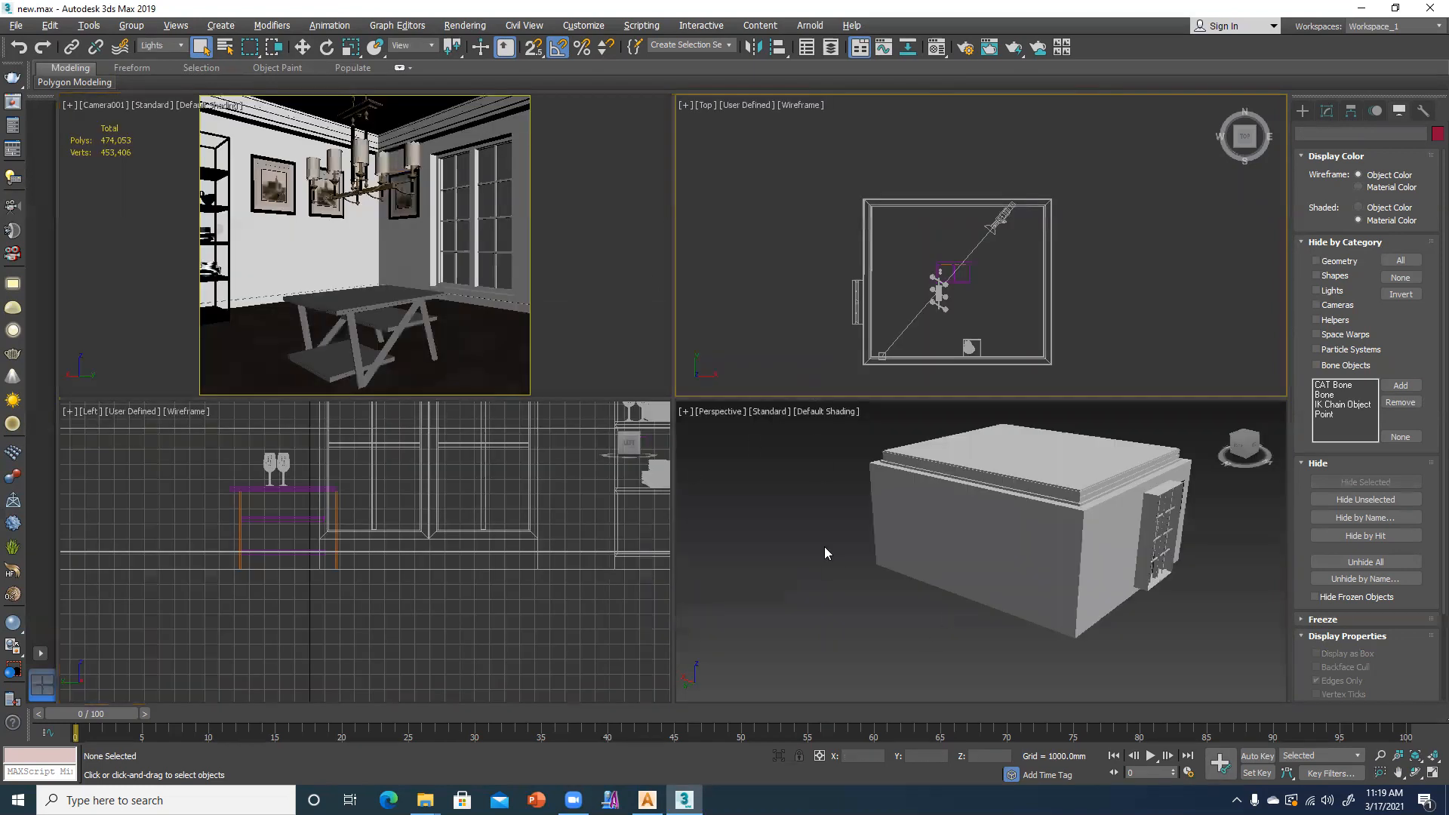
- Switch the Perspective viewport to the Camera001 view
{"action": "left_click", "coordinate": [803, 527]}
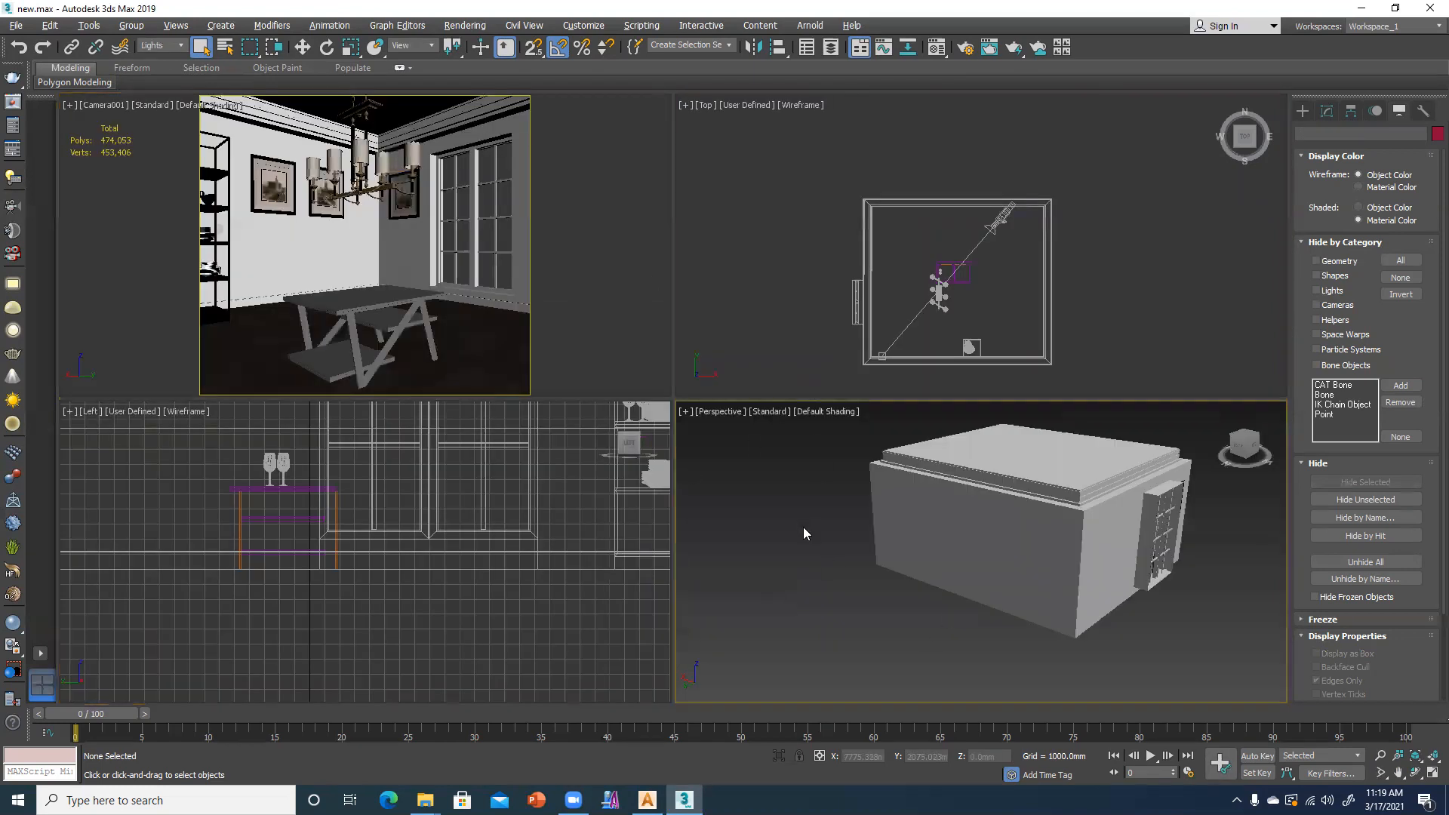
{"action": "left_click", "coordinate": [720, 411]}
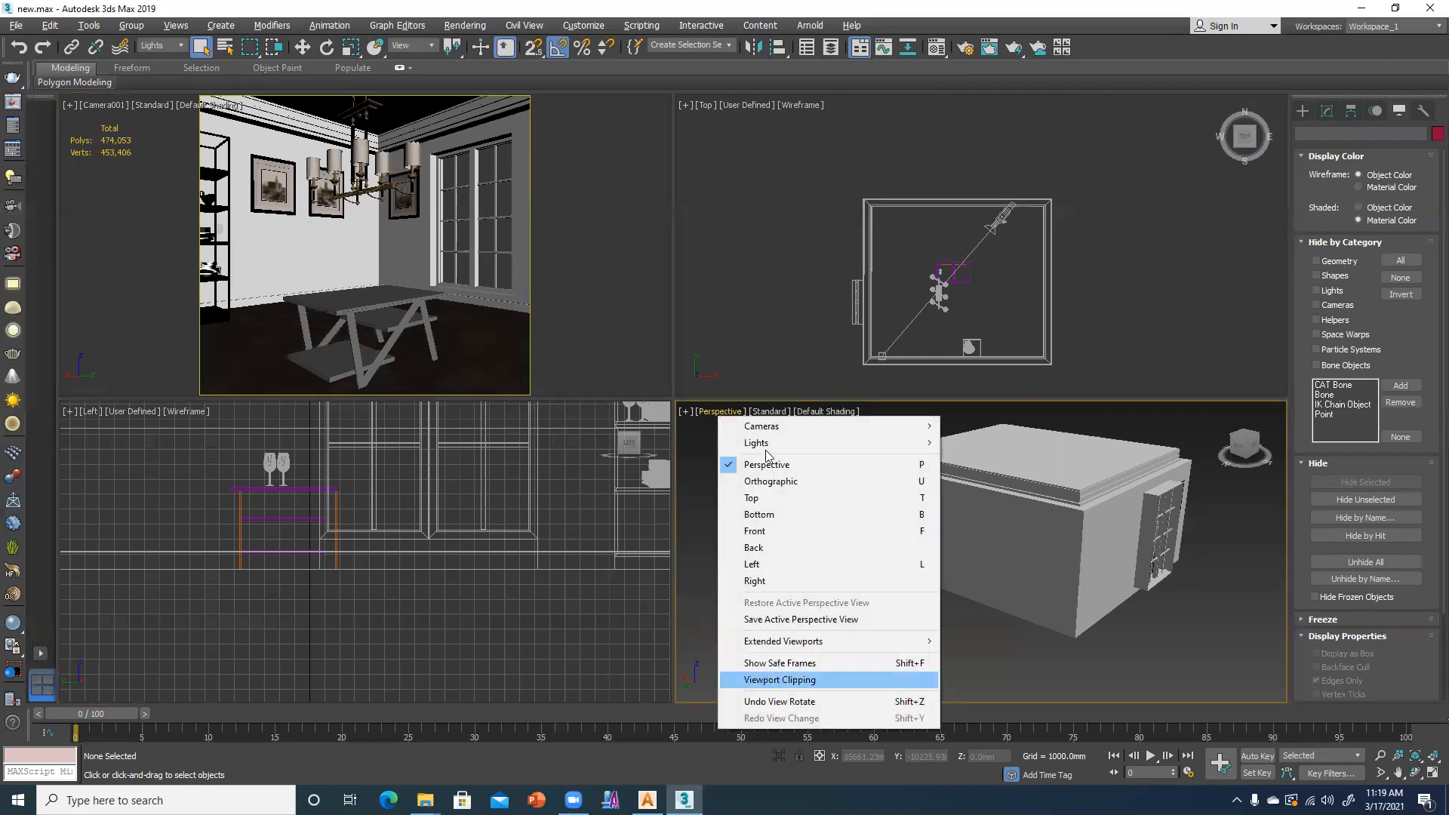
{"action": "mouse_move", "coordinate": [845, 427]}
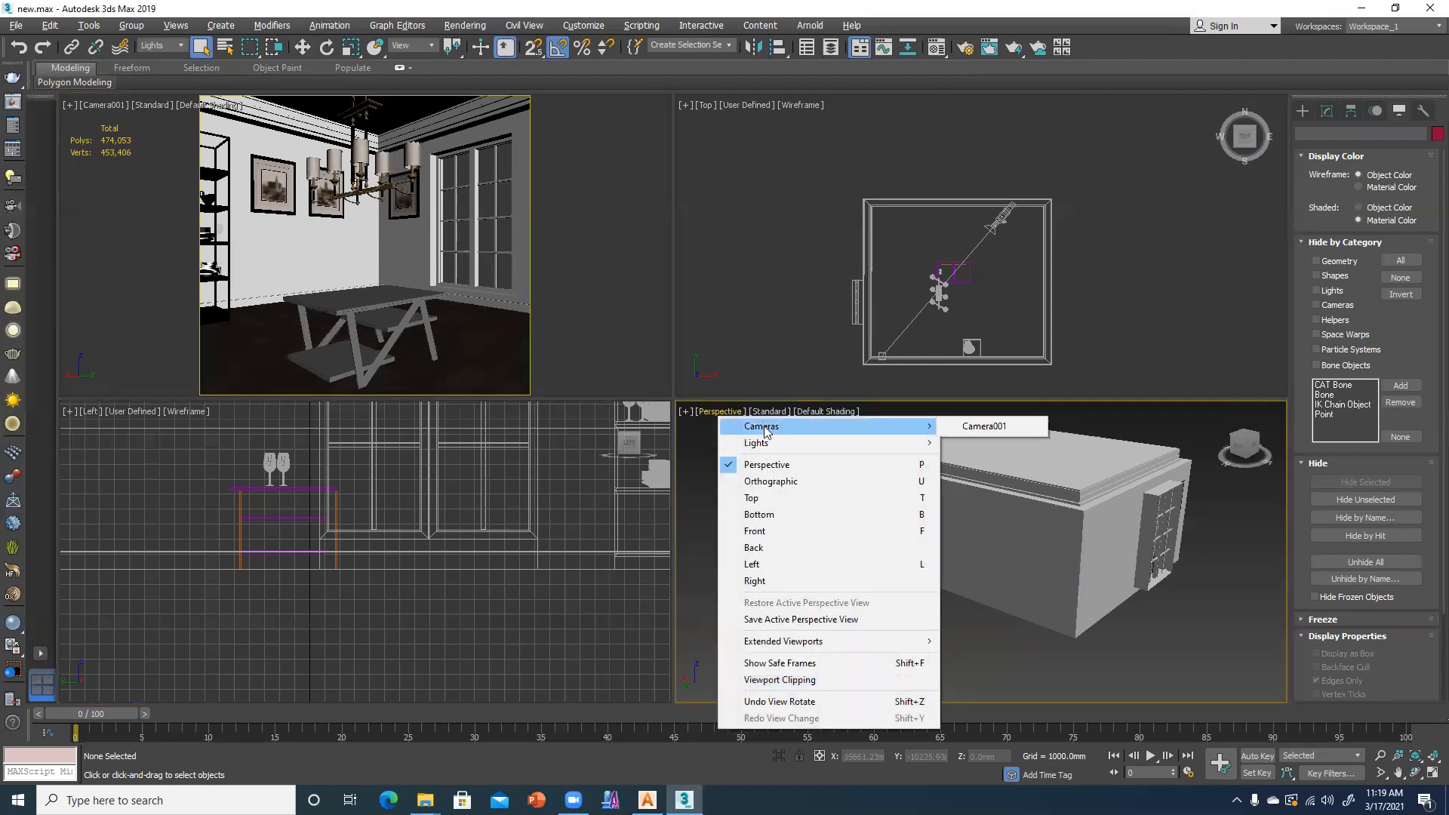
{"action": "left_click", "coordinate": [981, 428]}
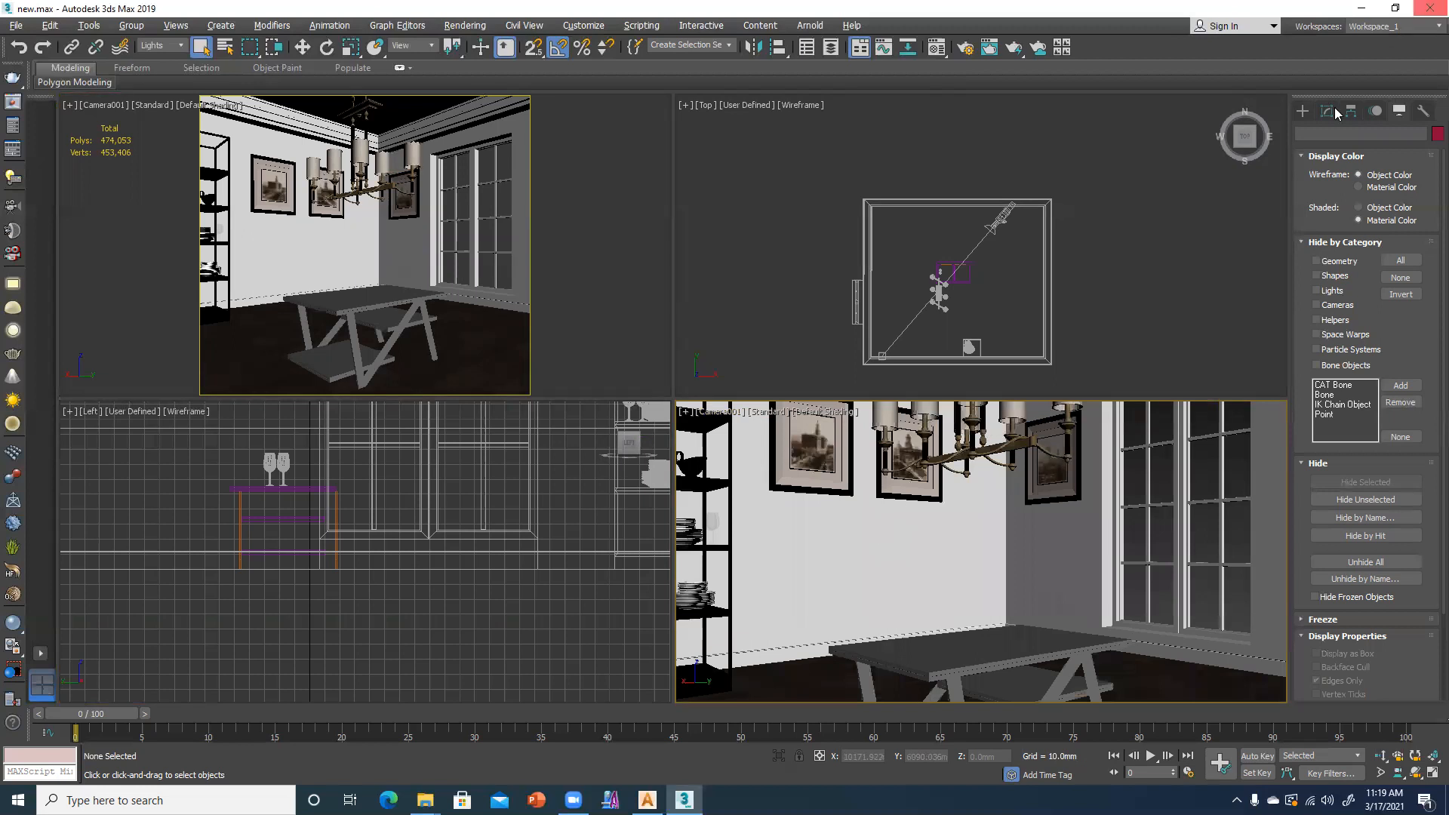
- Select Camera001 to show its lens parameters, turn on safe frames in the new camera viewport, and clear the selection
{"action": "left_click", "coordinate": [1303, 111]}
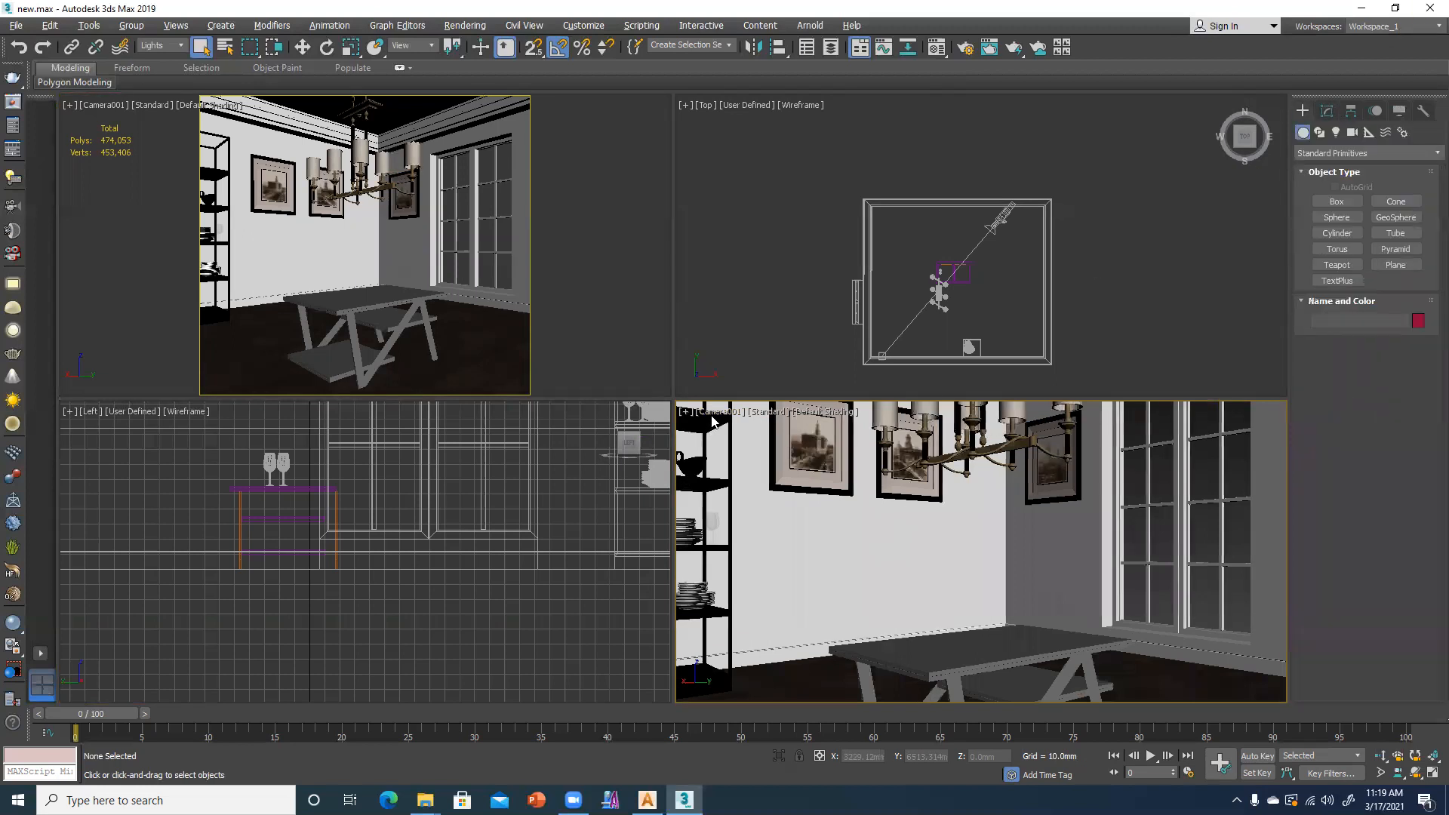
{"action": "left_click", "coordinate": [717, 414]}
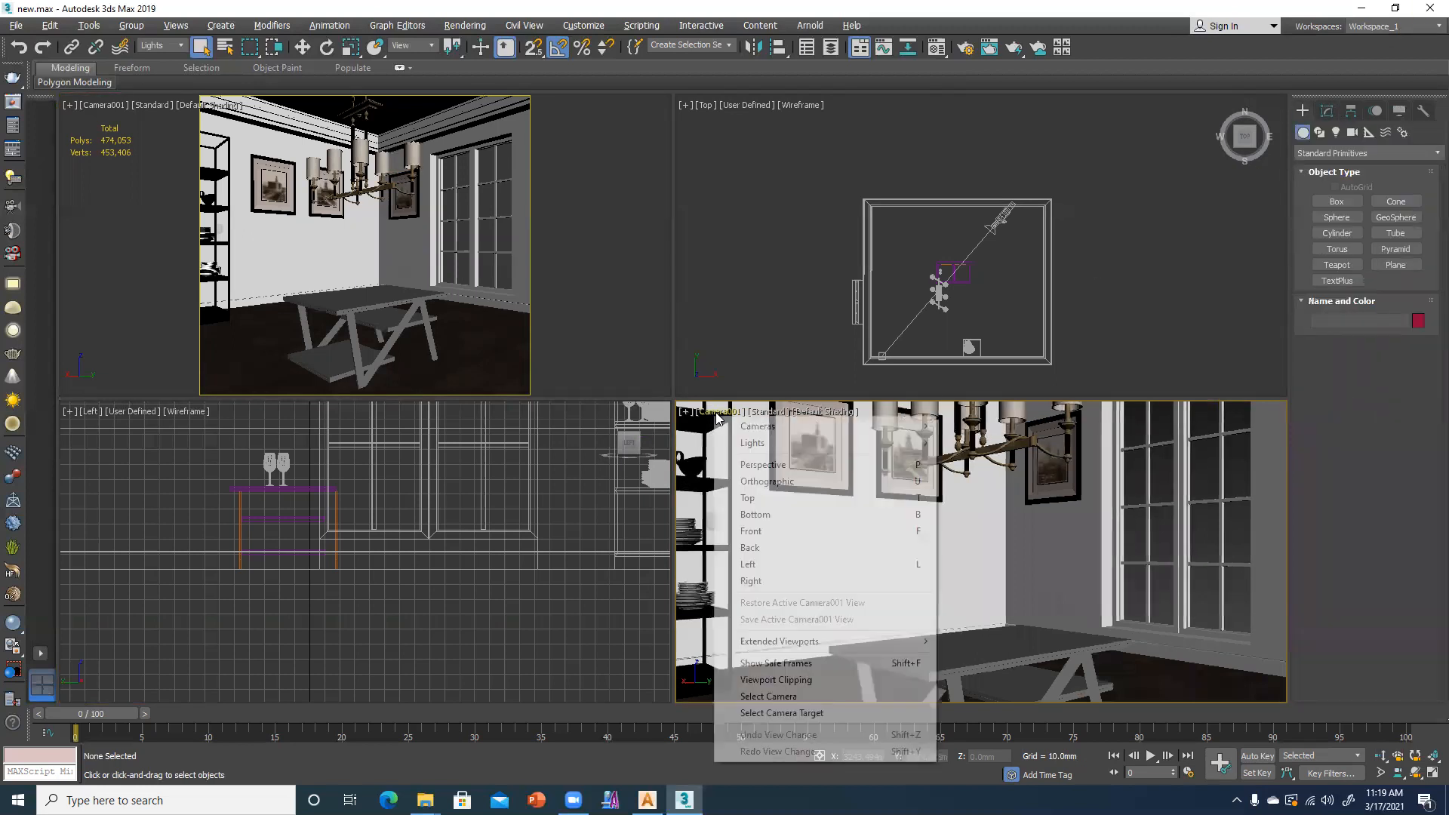
{"action": "left_click", "coordinate": [769, 696]}
{"action": "left_click", "coordinate": [1328, 111]}
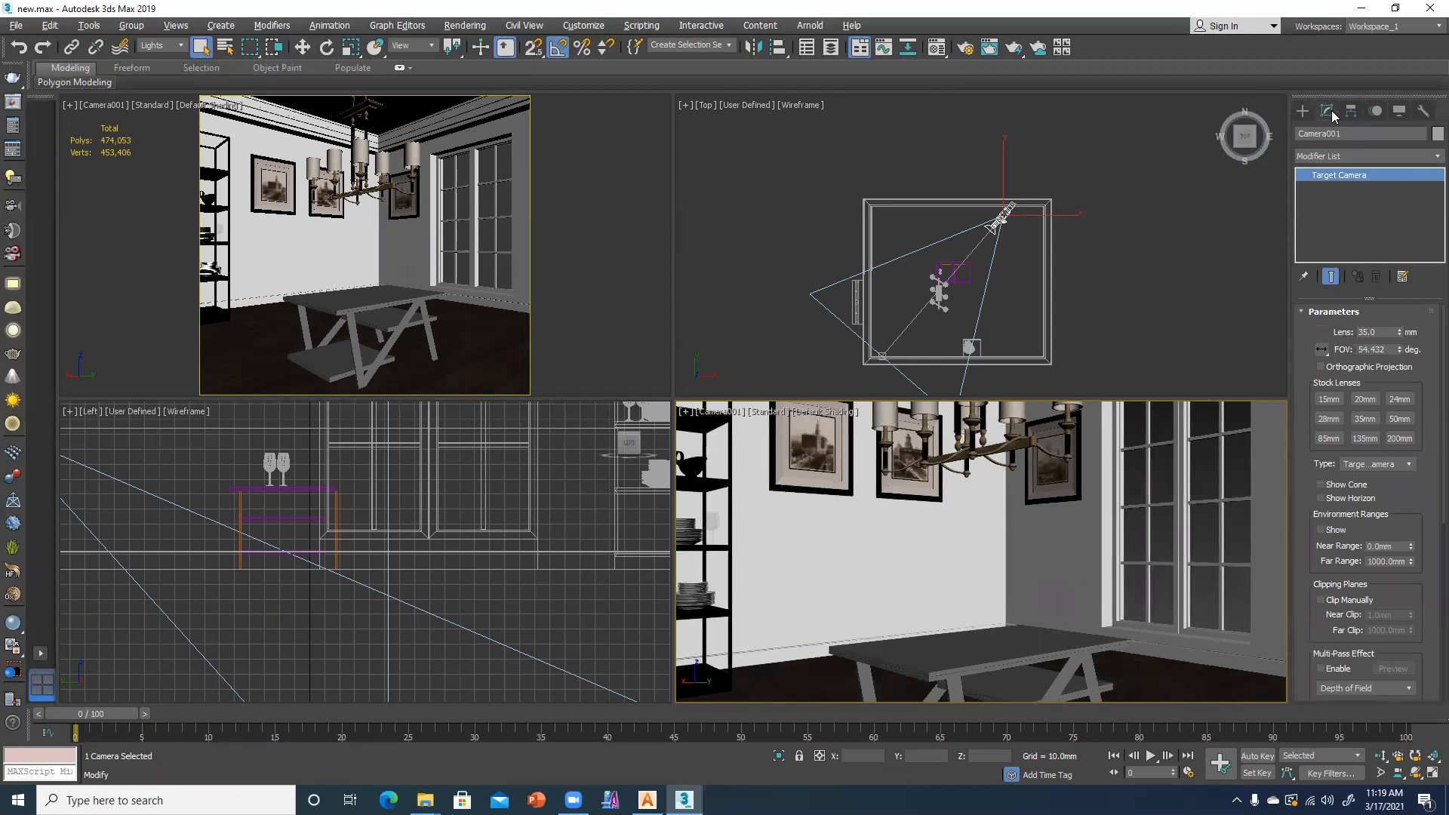
{"action": "key", "text": "shift+f"}
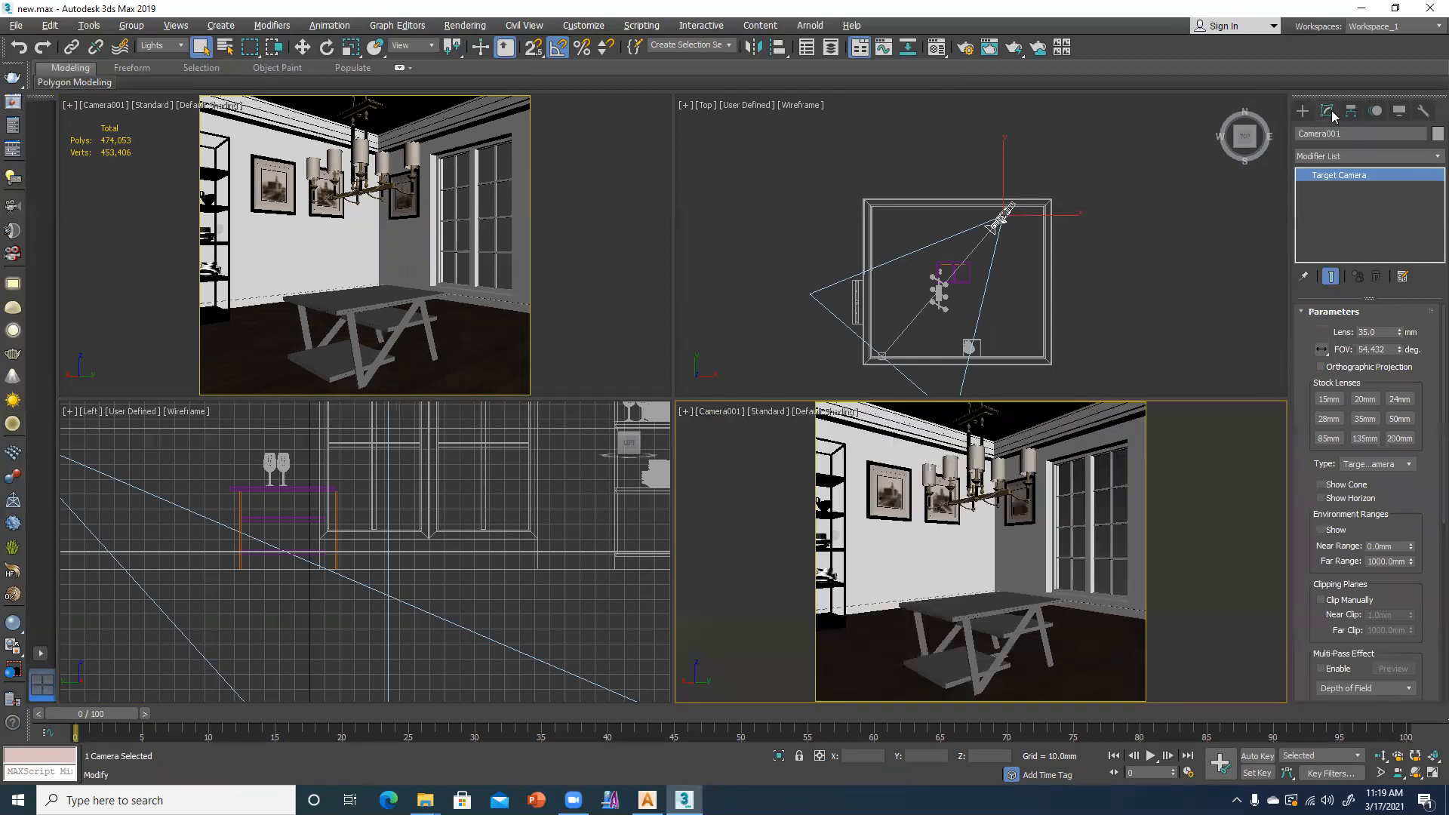
{"action": "left_click", "coordinate": [920, 575]}
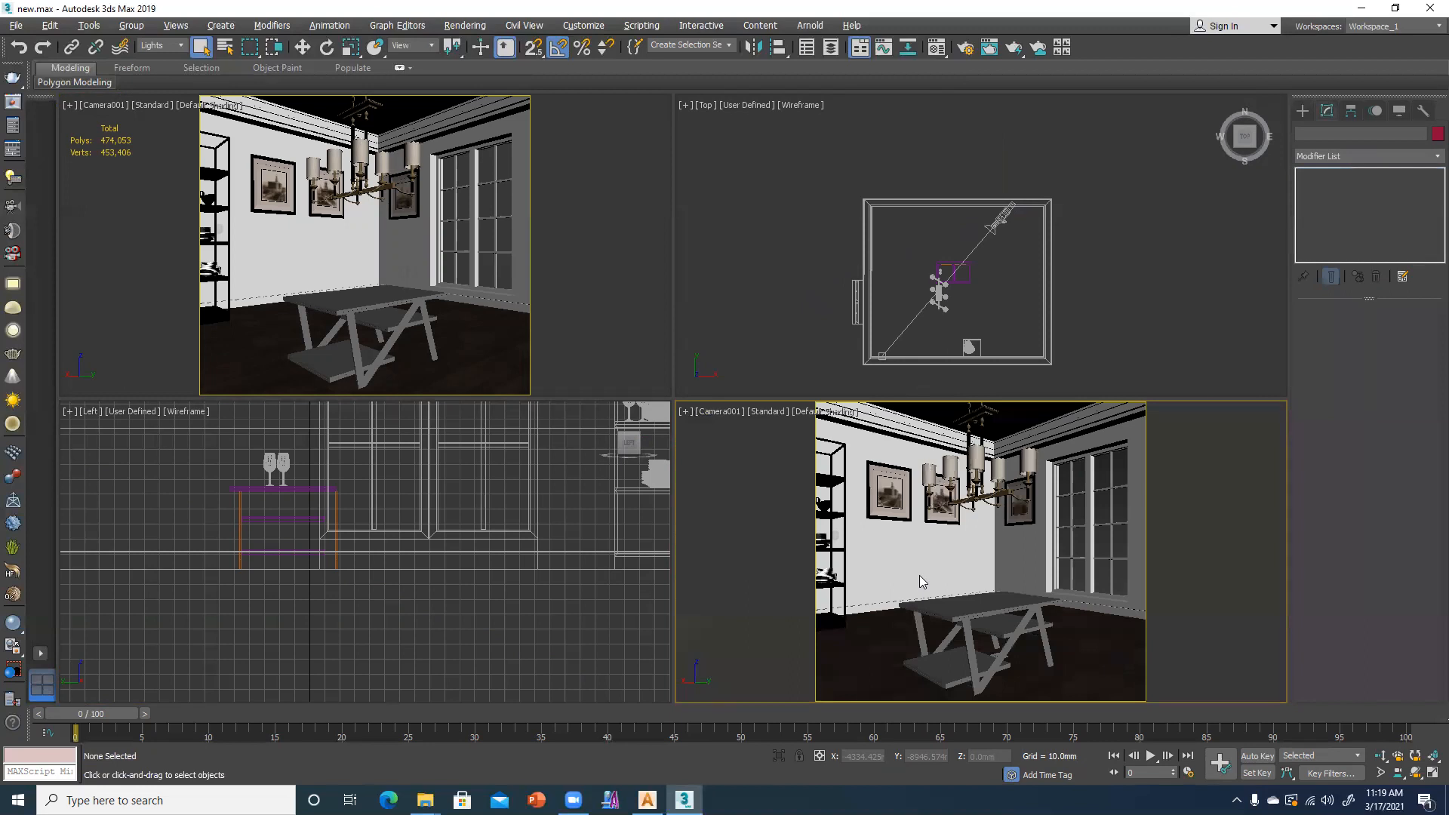
- Open the render setup and review the common output size, options, advanced lighting and render output settings
{"action": "left_click", "coordinate": [966, 48]}
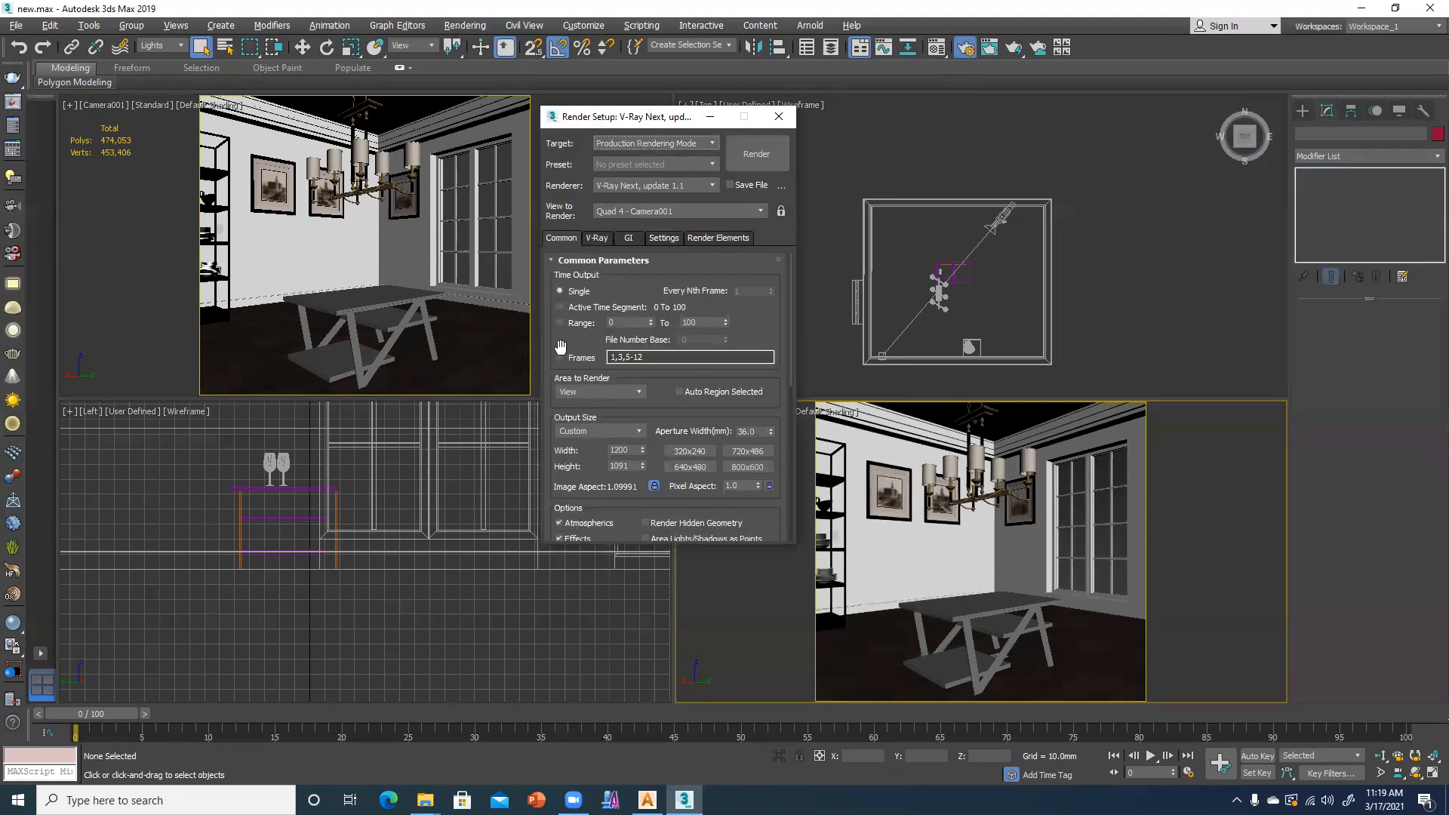
{"action": "scroll", "coordinate": [560, 347], "scroll_direction": "down", "scroll_amount": 10}
{"action": "scroll", "coordinate": [723, 420], "scroll_direction": "down", "scroll_amount": 2}
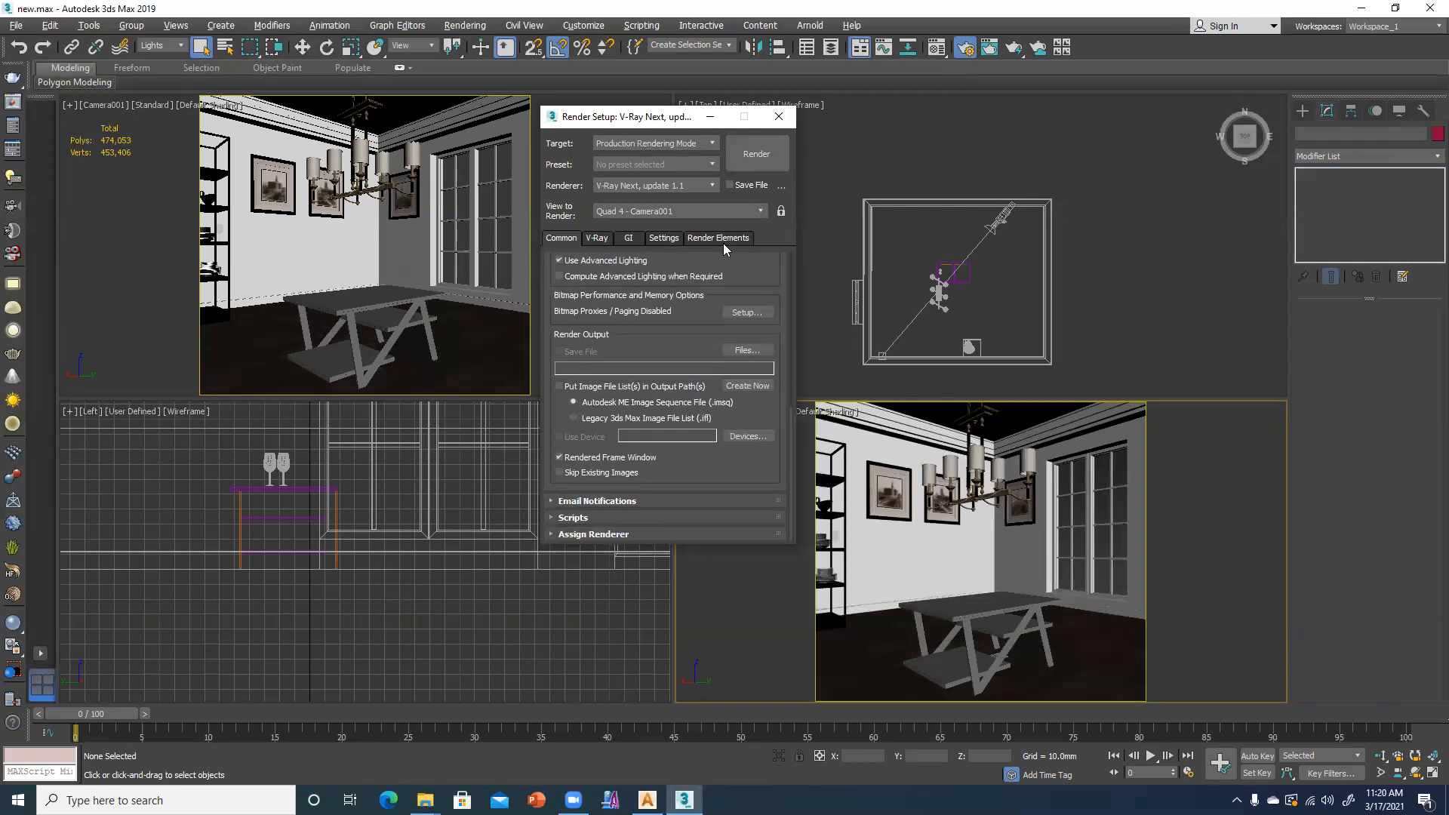
{"action": "scroll", "coordinate": [696, 370], "scroll_direction": "up", "scroll_amount": 5}
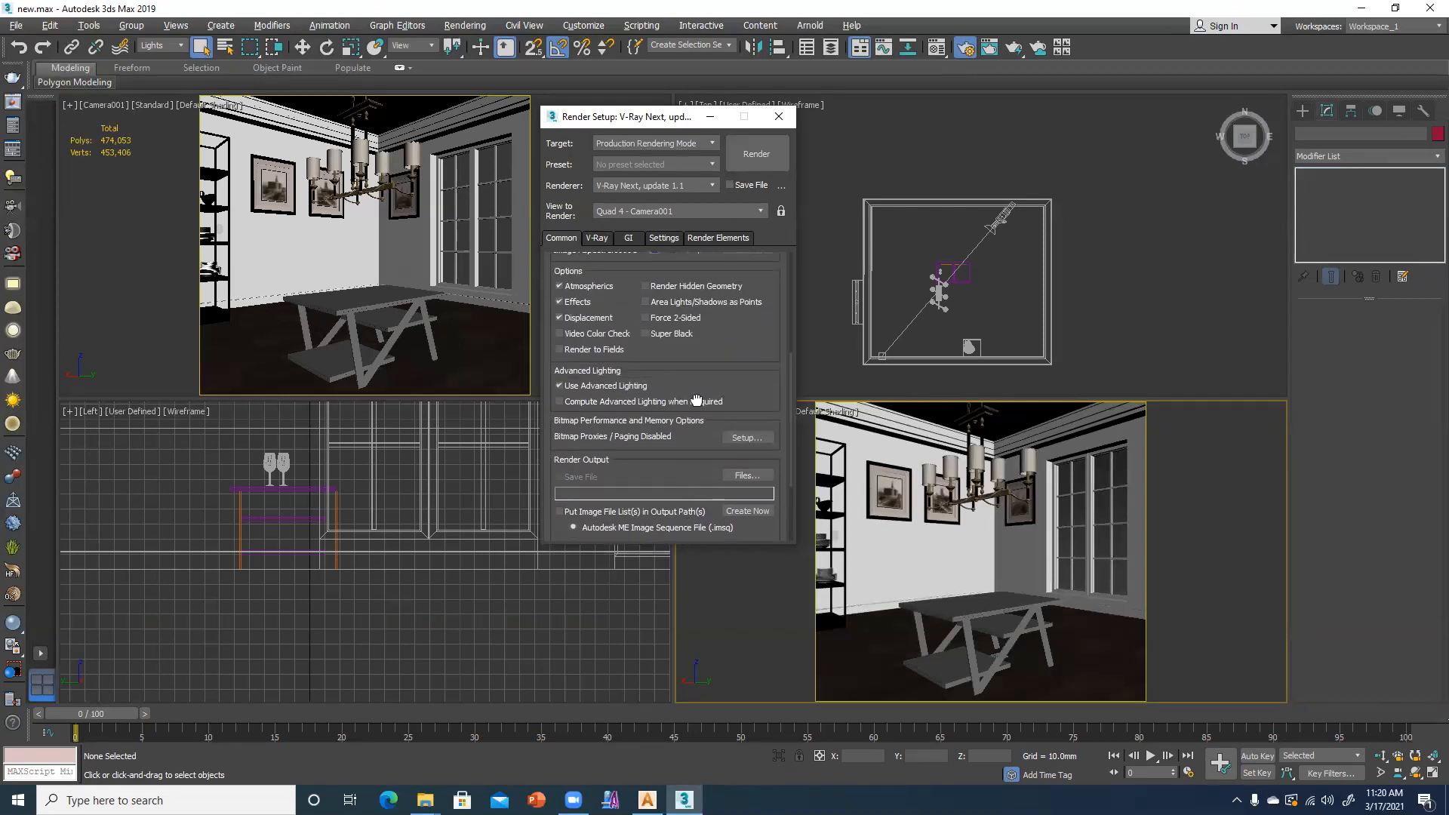
{"action": "scroll", "coordinate": [696, 401], "scroll_direction": "down", "scroll_amount": 2}
{"action": "scroll", "coordinate": [690, 456], "scroll_direction": "up", "scroll_amount": 4}
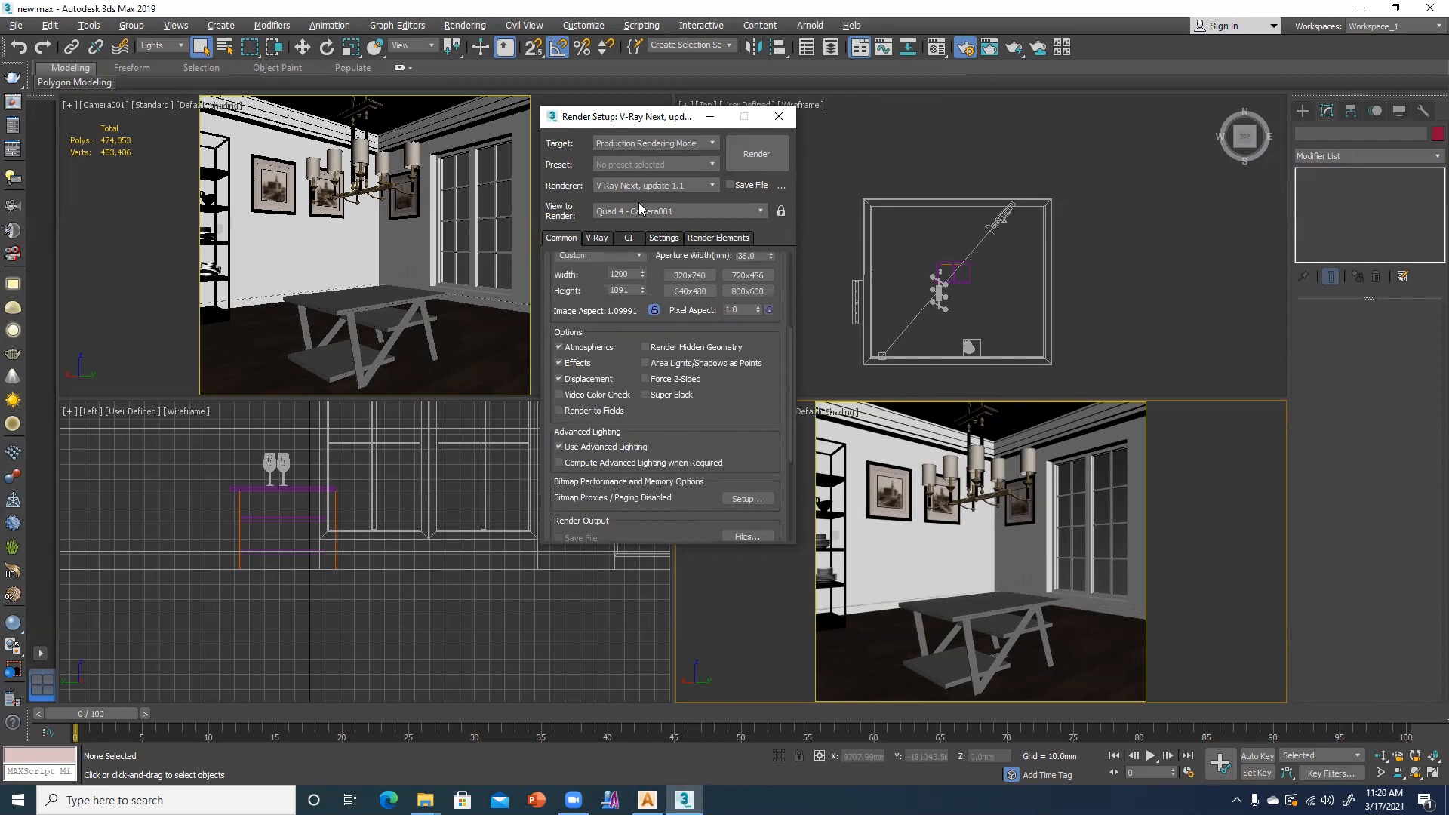
{"action": "scroll", "coordinate": [720, 396], "scroll_direction": "up", "scroll_amount": 3}
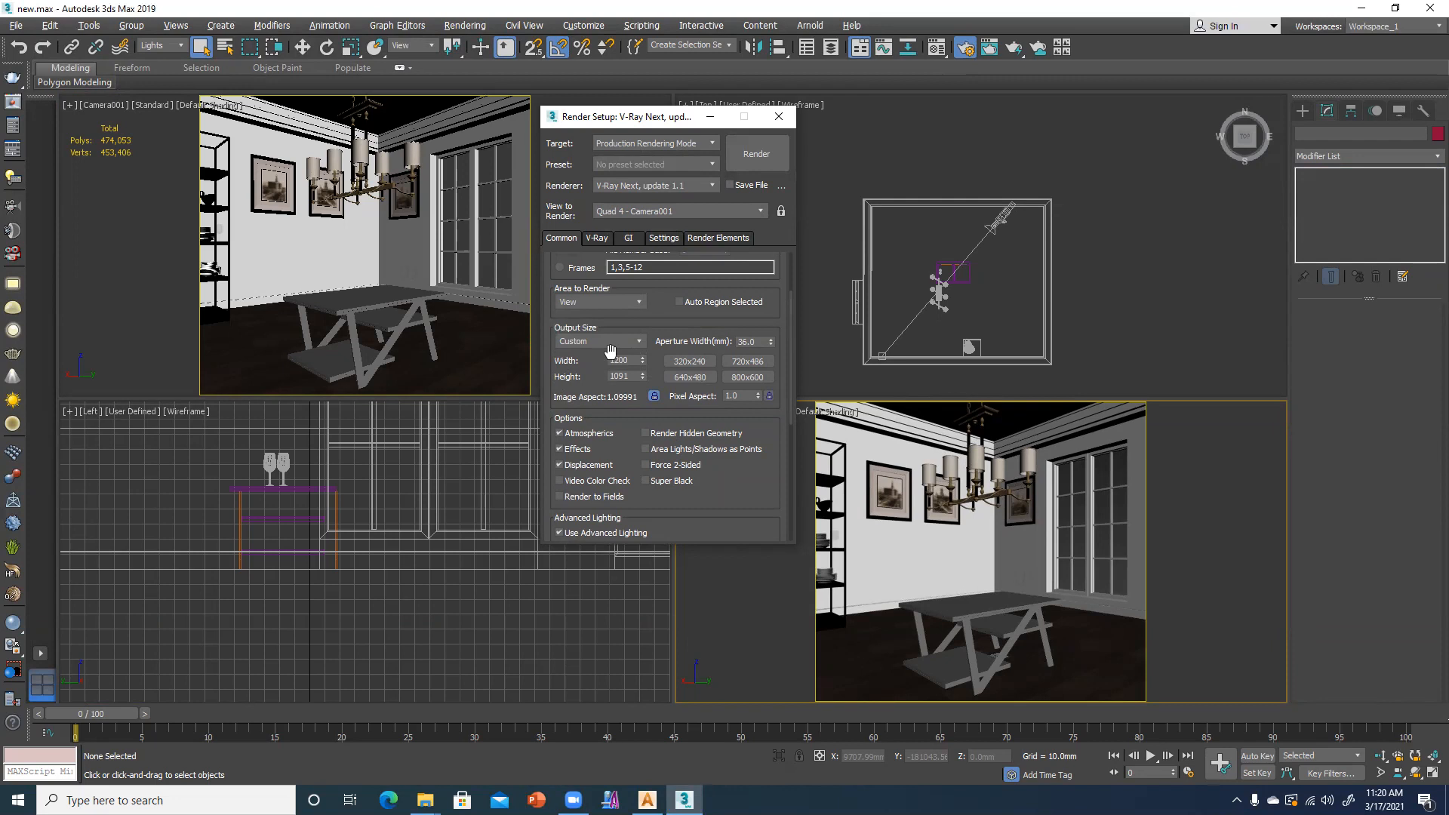
- Open the V-Ray renderer settings and look over the frame buffer options
{"action": "left_click", "coordinate": [596, 239]}
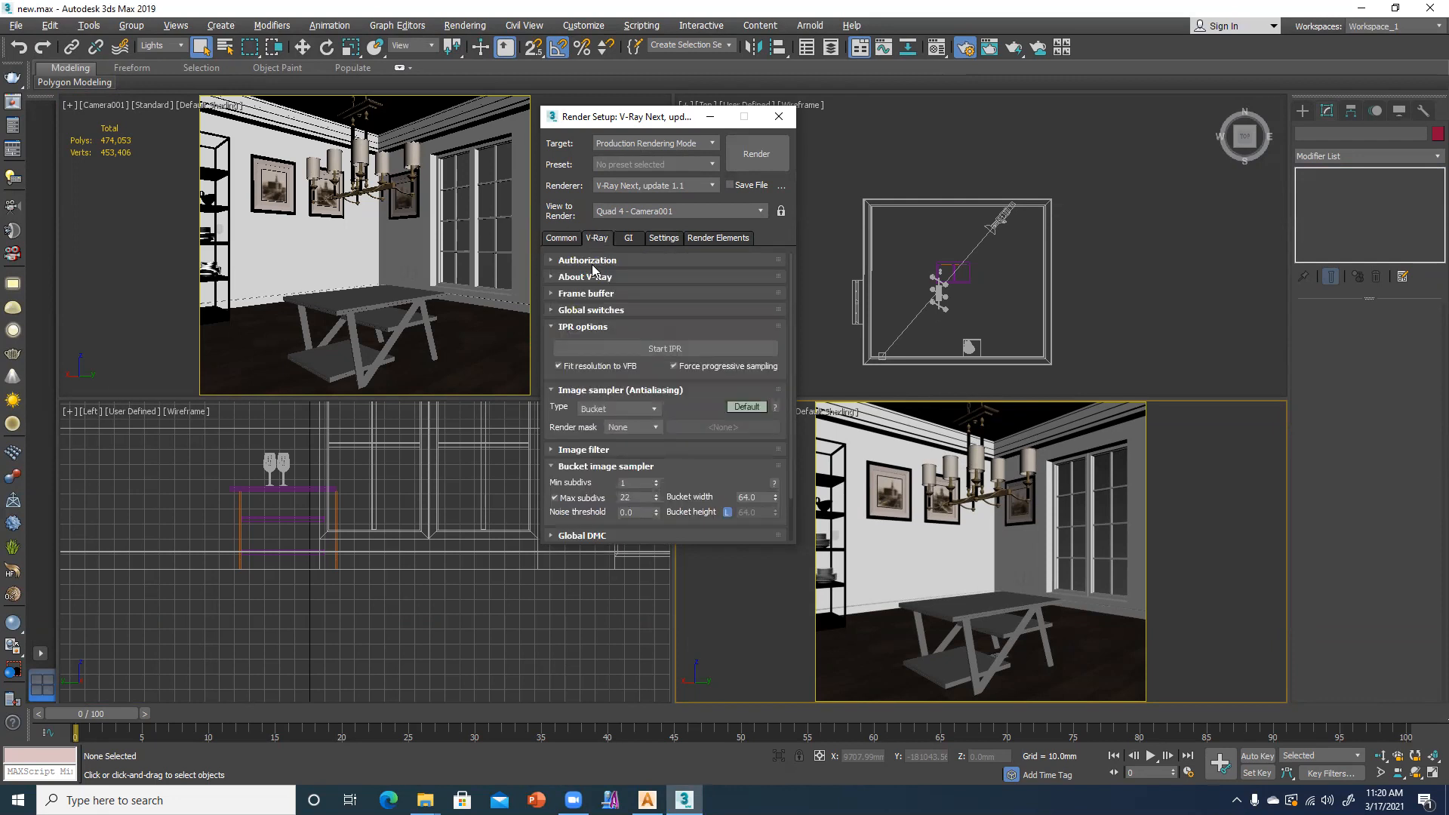
{"action": "left_click", "coordinate": [594, 295]}
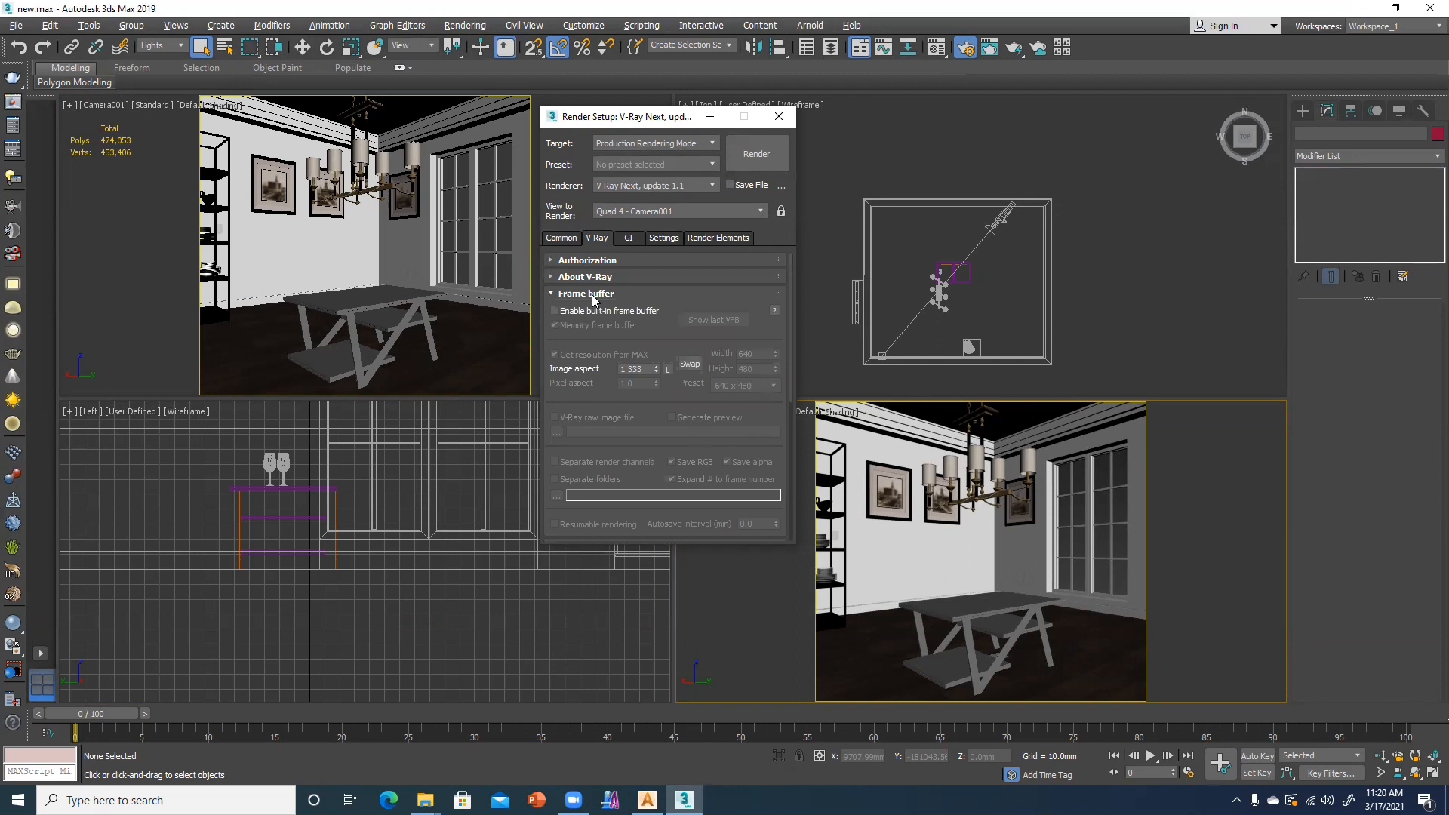
{"action": "left_click", "coordinate": [593, 295]}
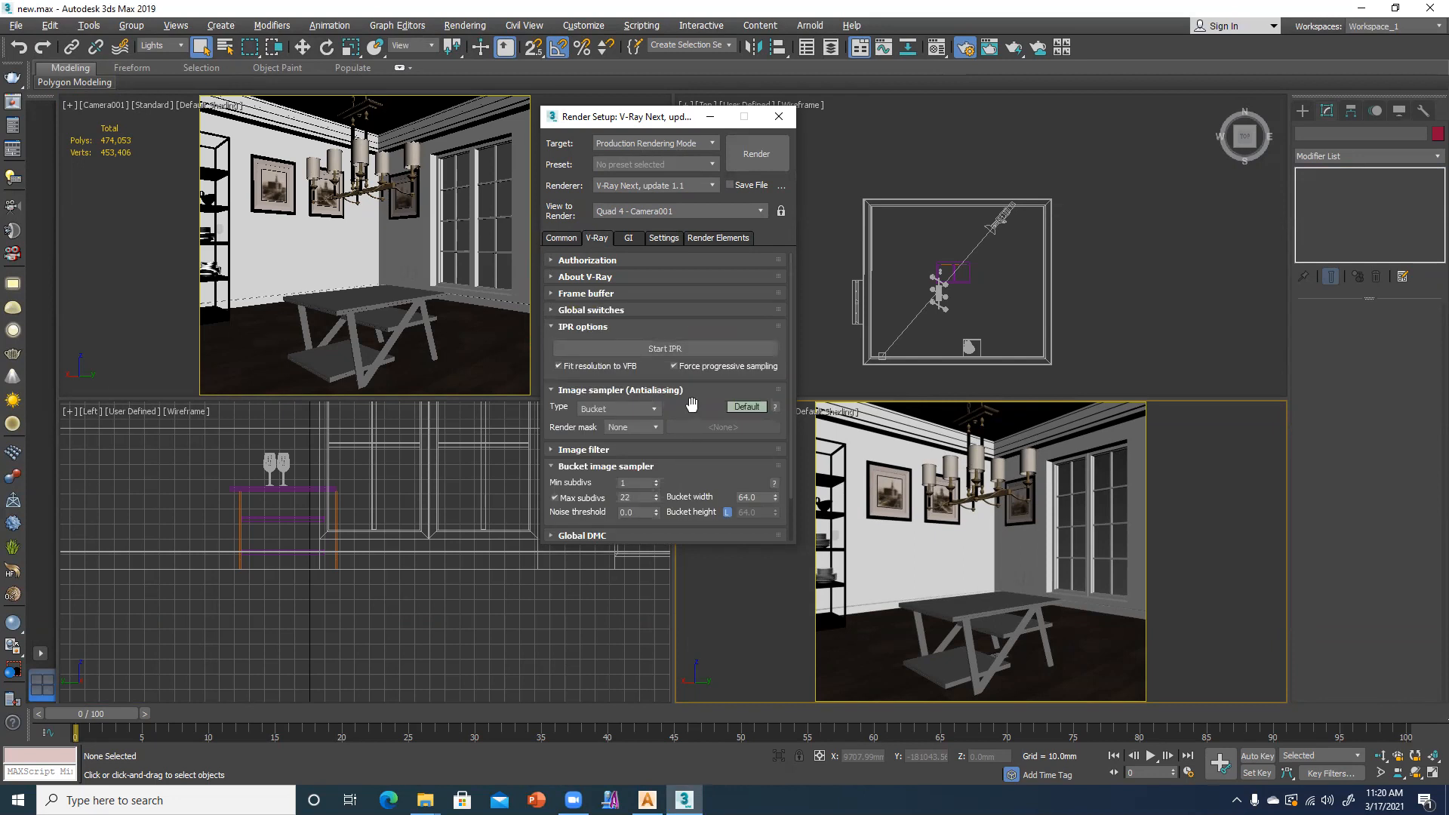
{"action": "scroll", "coordinate": [692, 405], "scroll_direction": "down", "scroll_amount": 1}
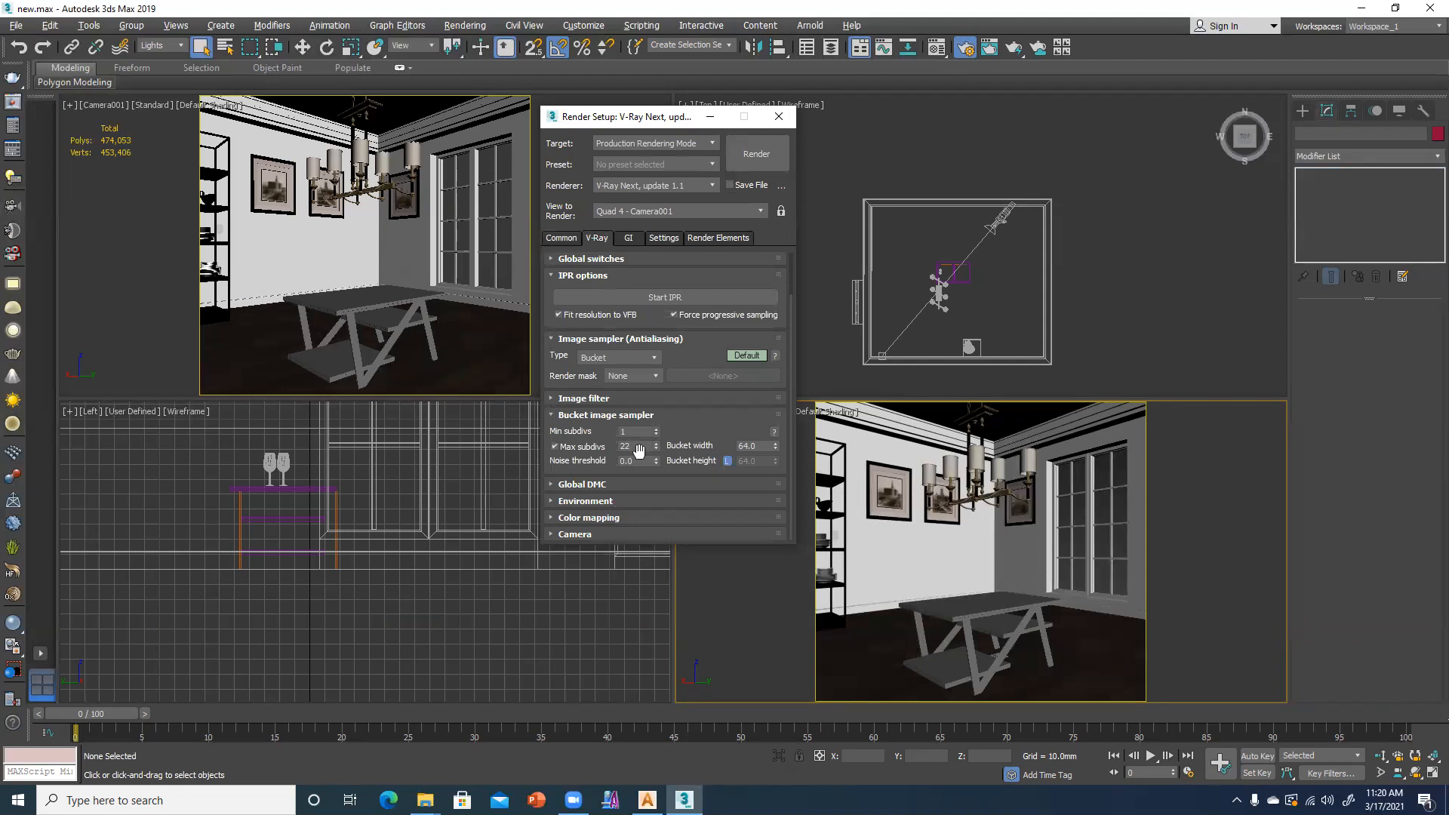
- Set the bucket image sampler's max subdivs to 4 and its bucket width to 32
{"action": "mouse_move", "coordinate": [634, 451]}
{"action": "left_click_drag", "start_coordinate": [634, 449], "coordinate": [598, 449]}
{"action": "type", "text": "4"}
{"action": "key", "text": "Tab"}
{"action": "type", "text": "32"}
{"action": "key", "text": "Return"}
- Set the bucket image sampler's max subdivs to 16 and its bucket width to 64
{"action": "double_click", "coordinate": [640, 446]}
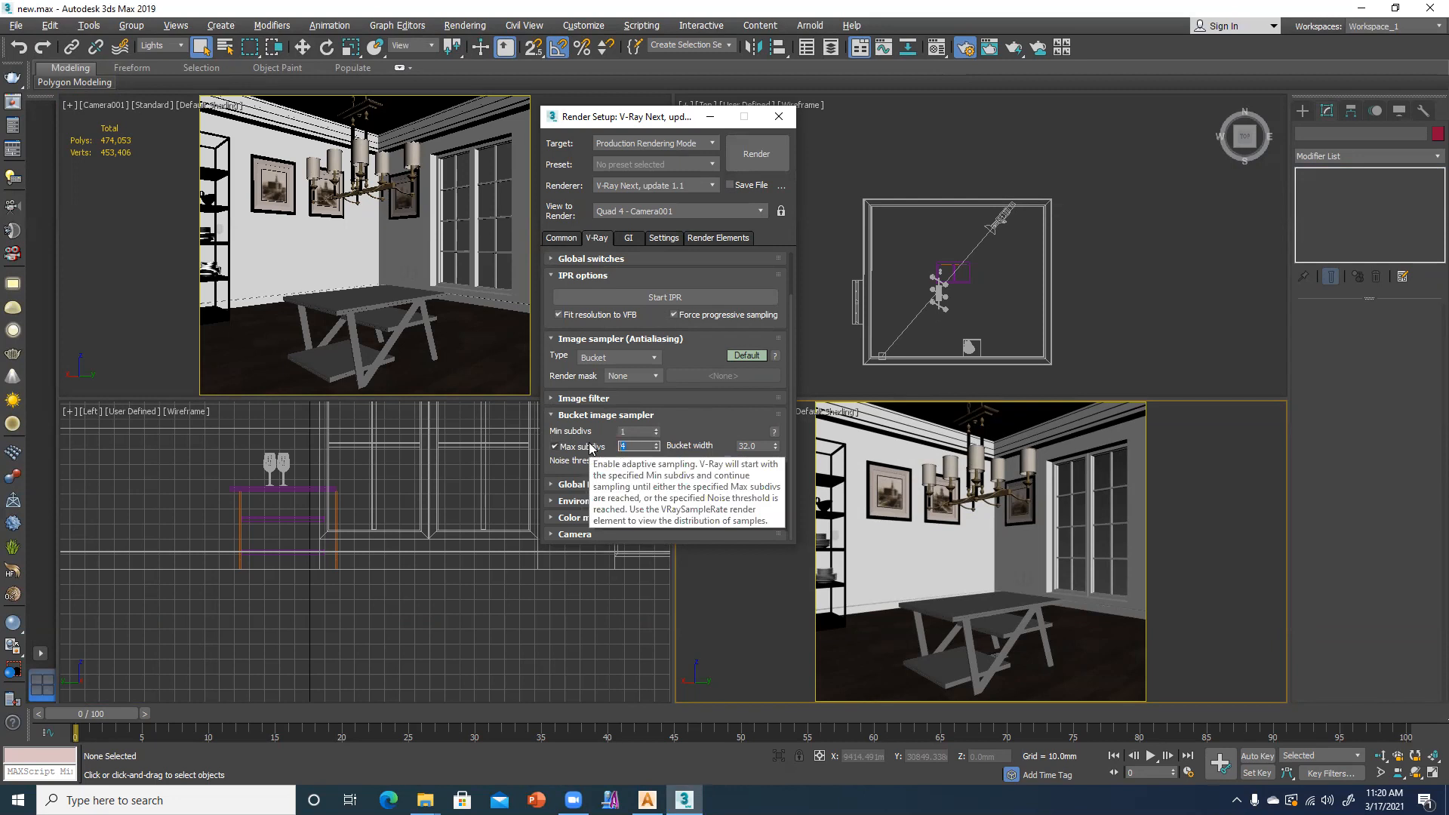
{"action": "type", "text": "16"}
{"action": "double_click", "coordinate": [757, 446]}
{"action": "type", "text": "64"}
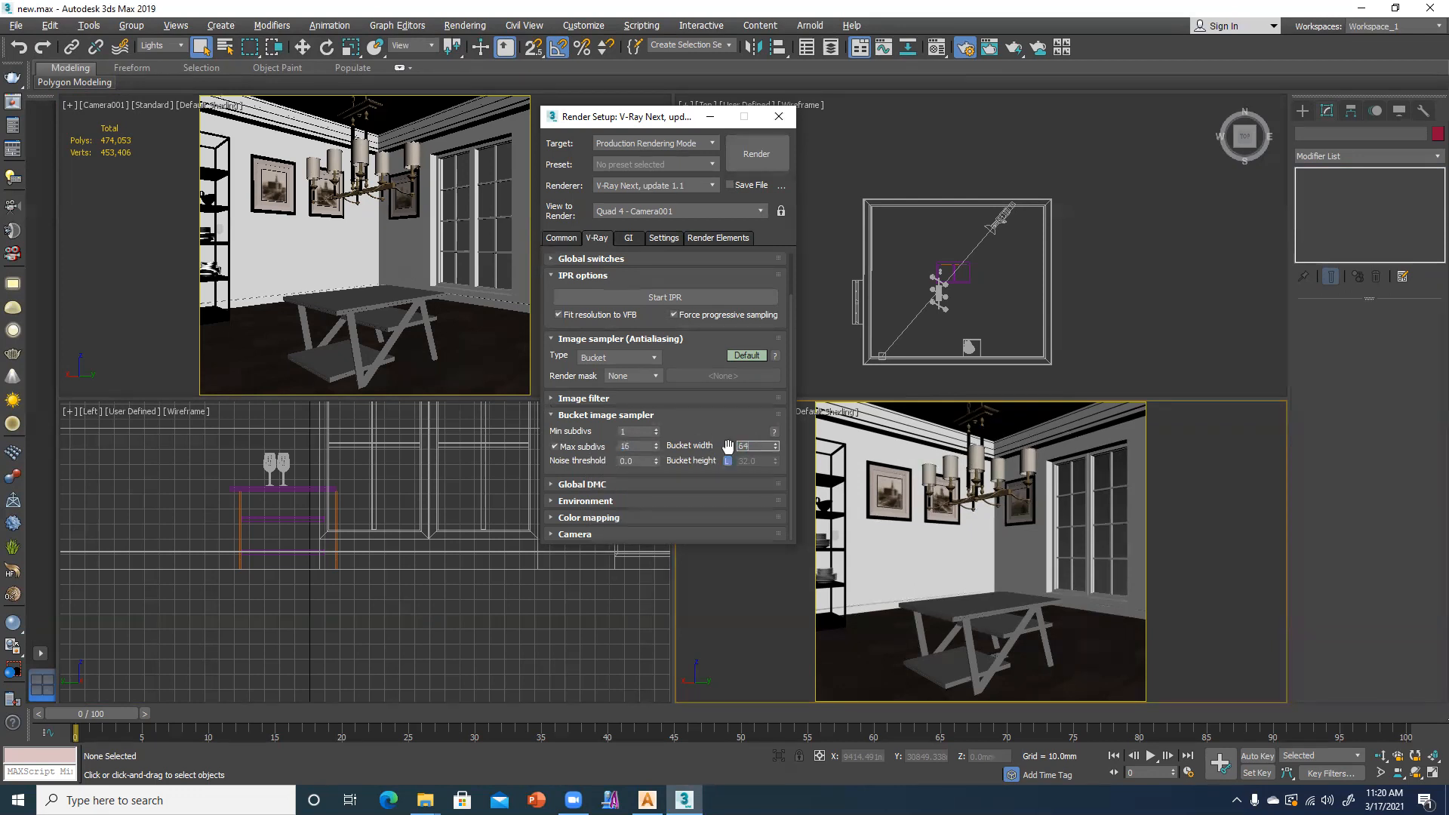
{"action": "key", "text": "Return"}
- Review the Global DMC, Environment and Color mapping settings, including the available color mapping types
{"action": "left_click", "coordinate": [670, 484]}
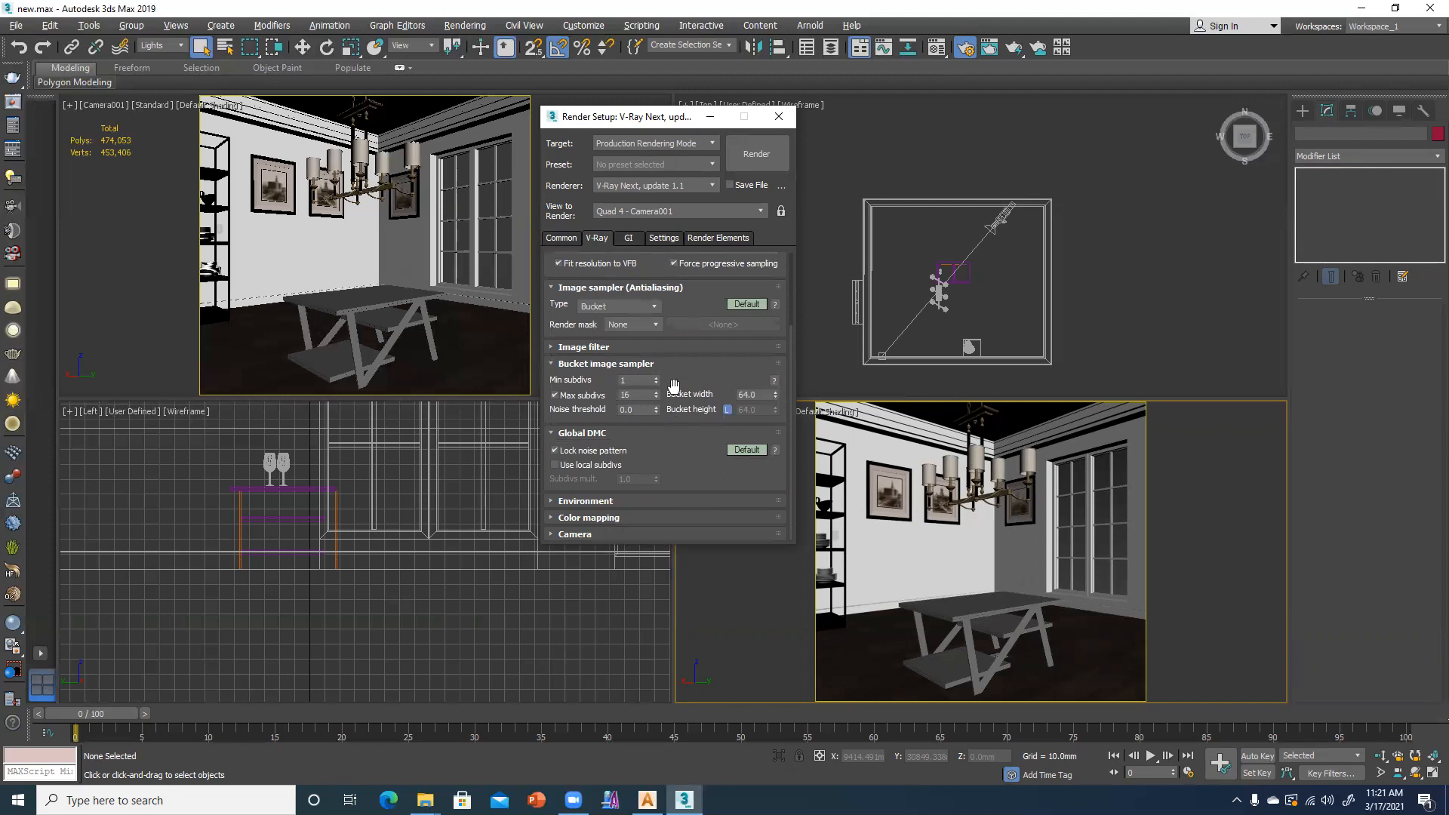
{"action": "left_click", "coordinate": [641, 497]}
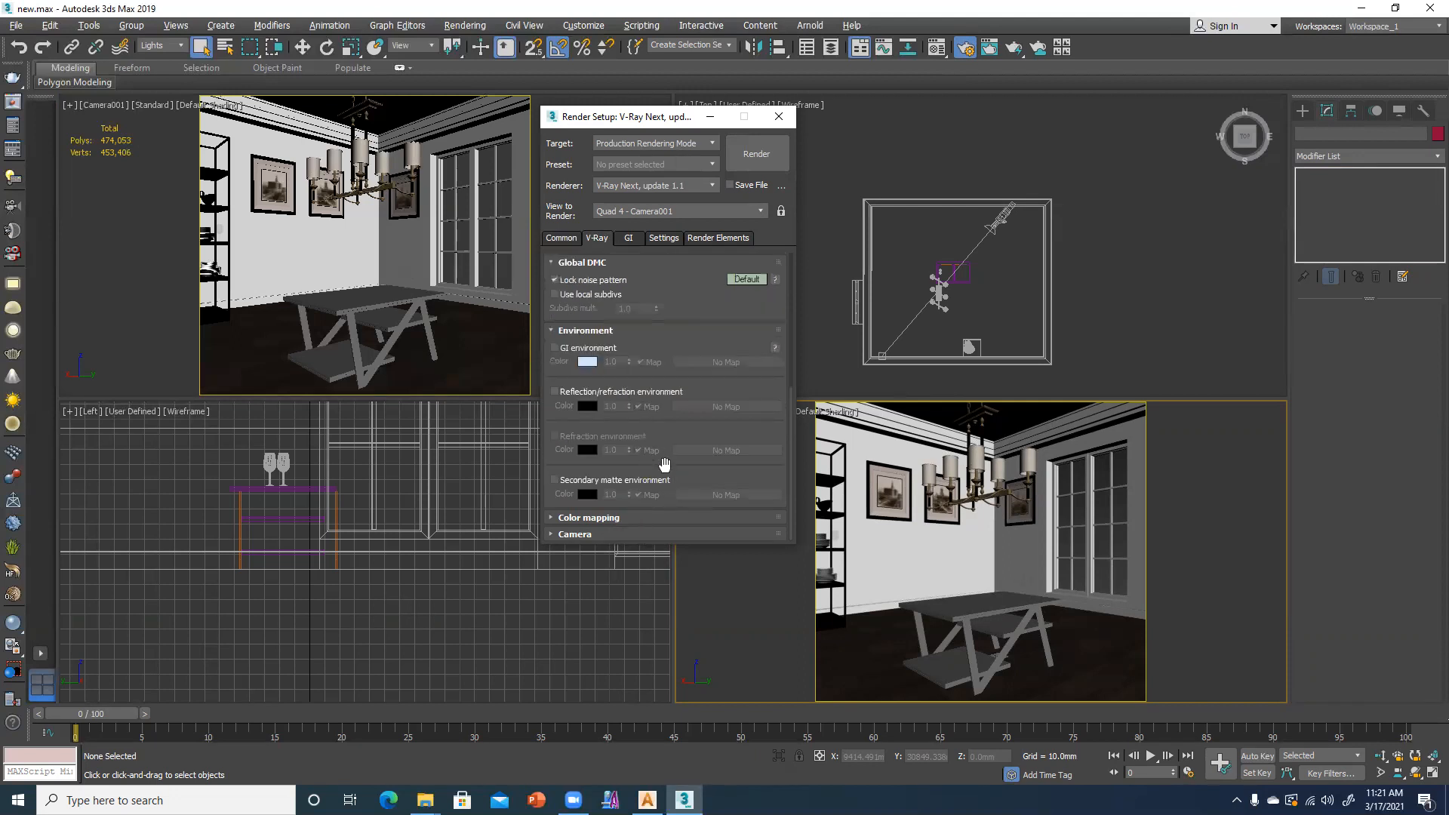
{"action": "left_click", "coordinate": [620, 518]}
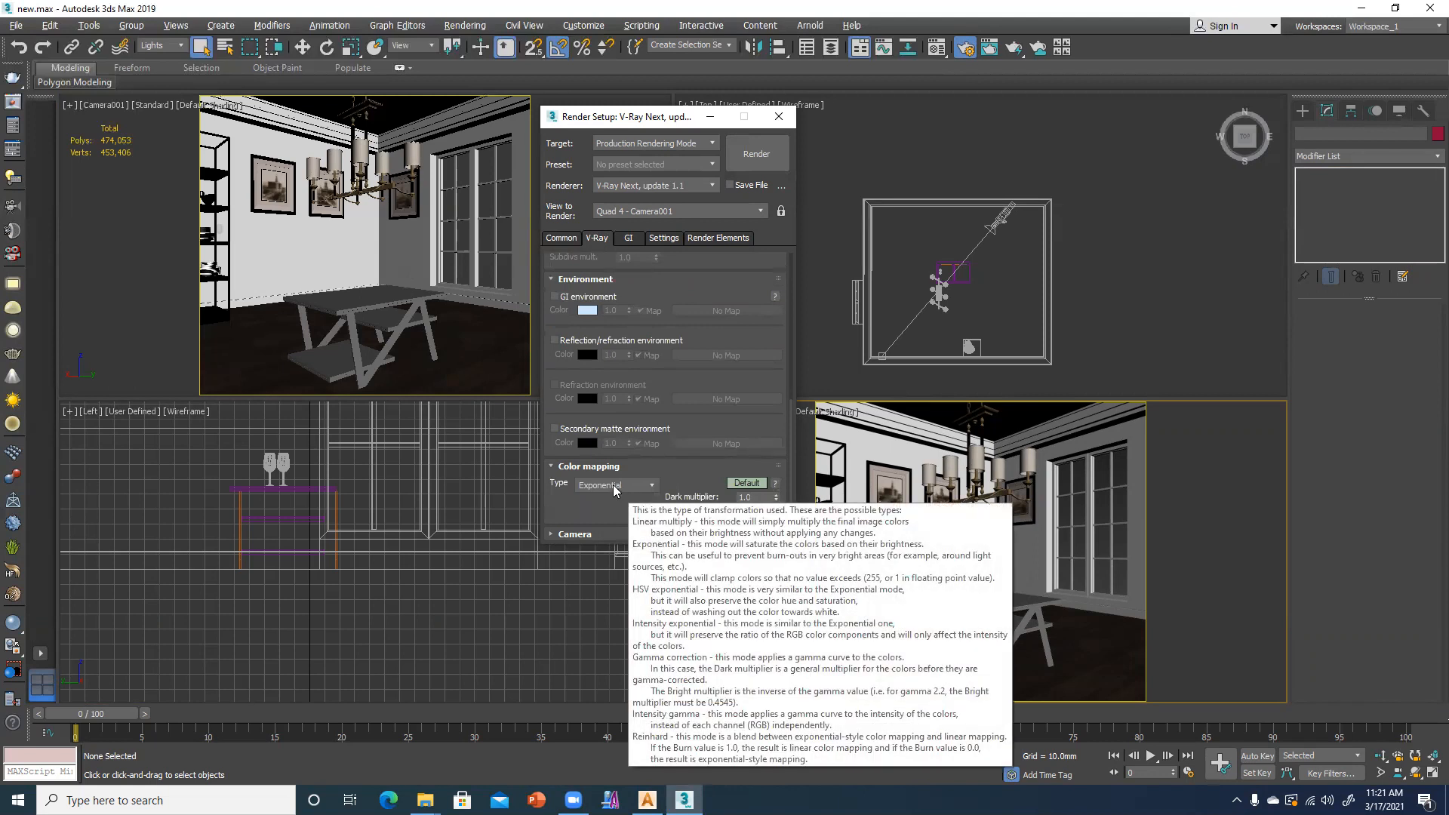
{"action": "left_click", "coordinate": [616, 486]}
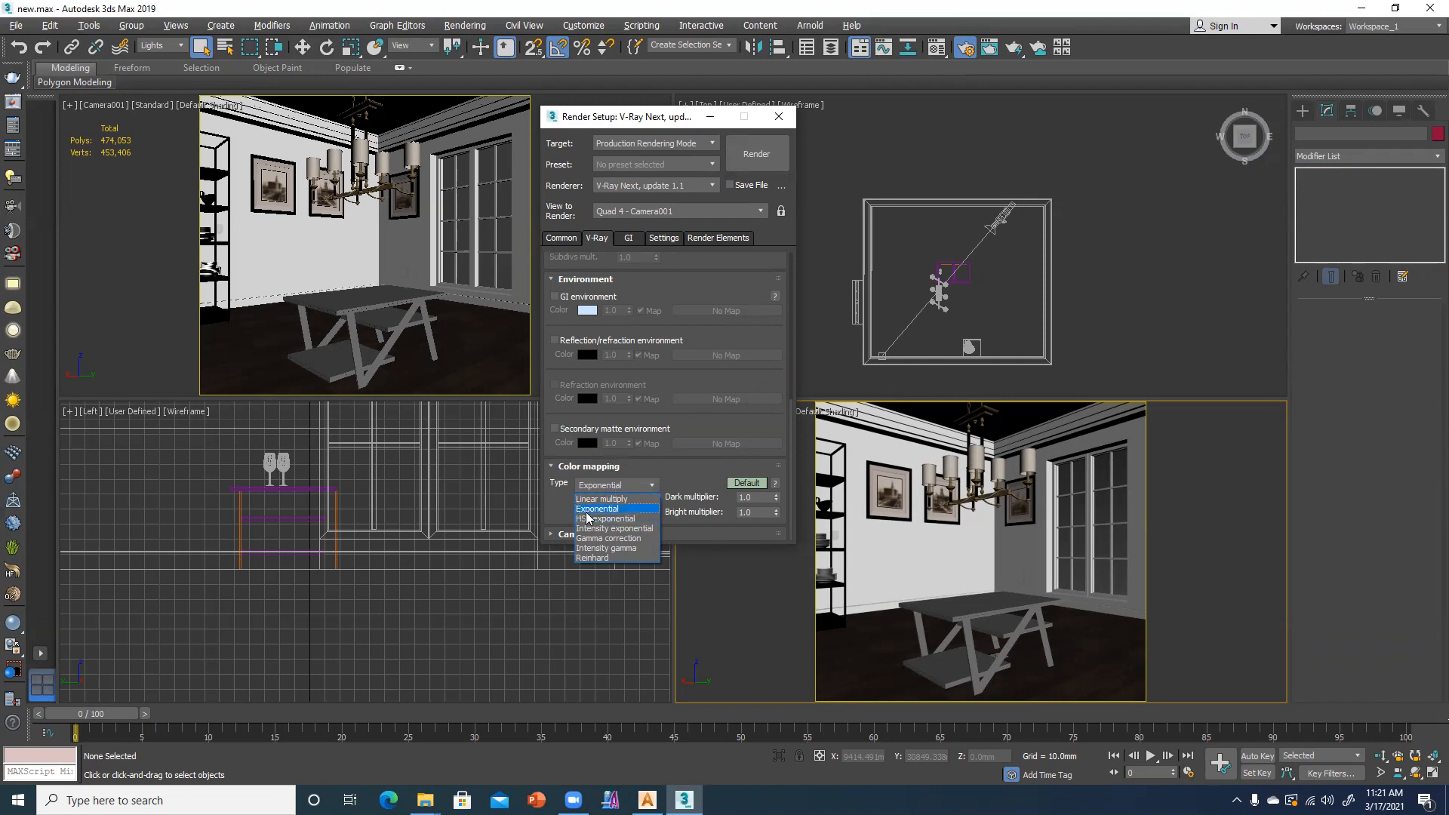
{"action": "left_click", "coordinate": [635, 240]}
- Review the global illumination engines and irradiance map settings, and set the light cache subdivs to 70
{"action": "left_click", "coordinate": [633, 239]}
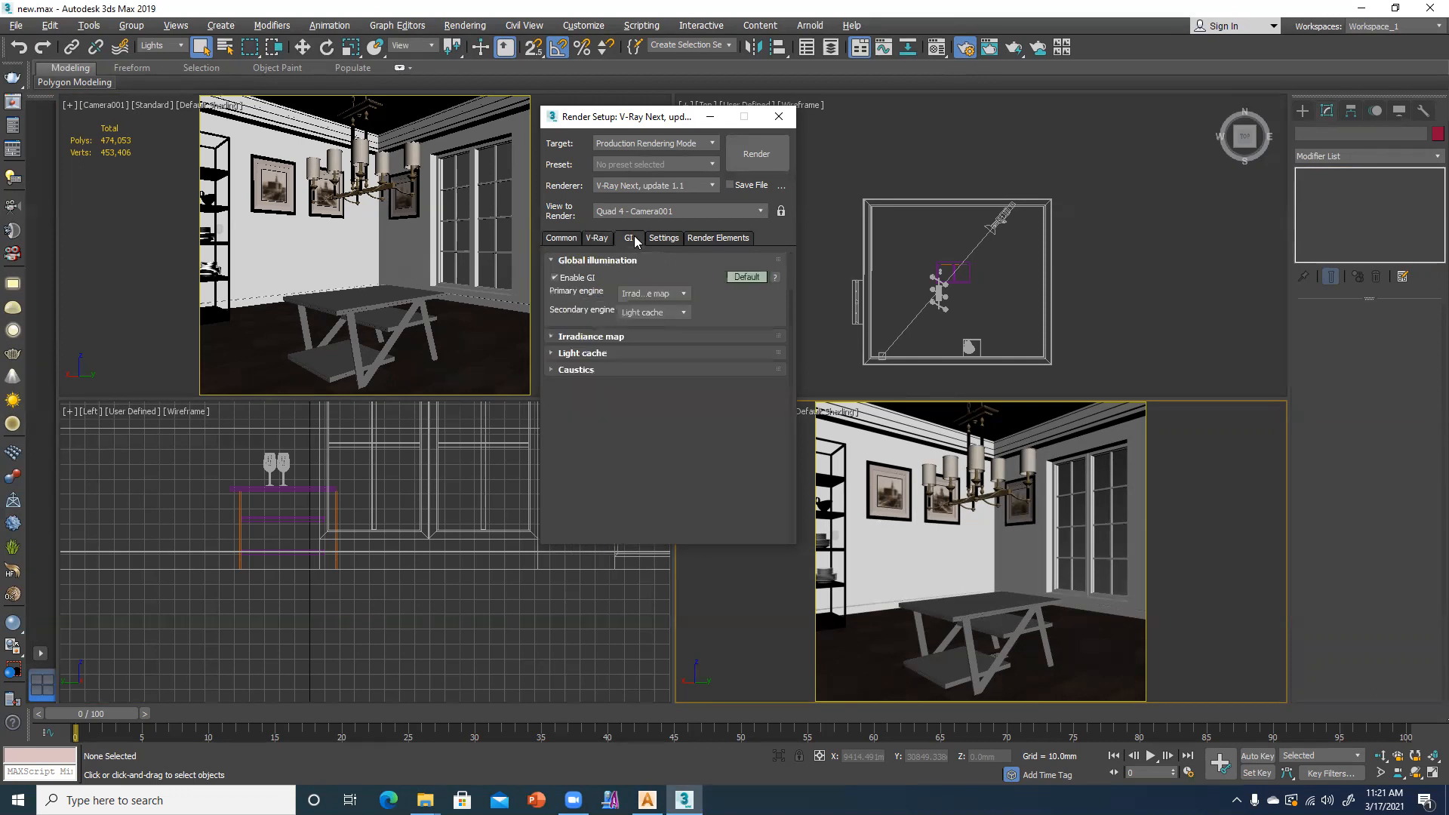
{"action": "left_click", "coordinate": [589, 336]}
{"action": "left_click", "coordinate": [584, 534]}
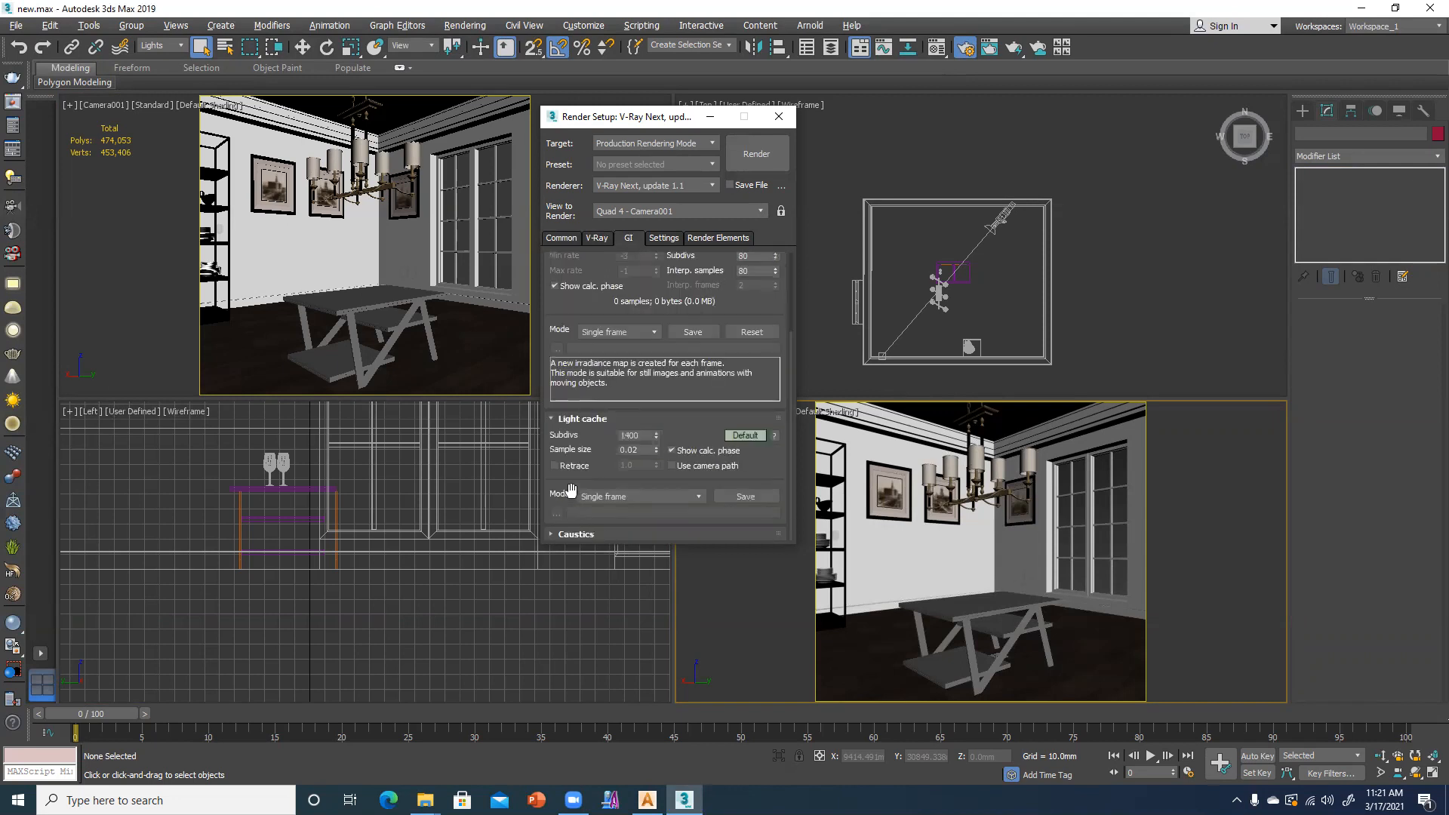
{"action": "scroll", "coordinate": [583, 367], "scroll_direction": "up", "scroll_amount": 2}
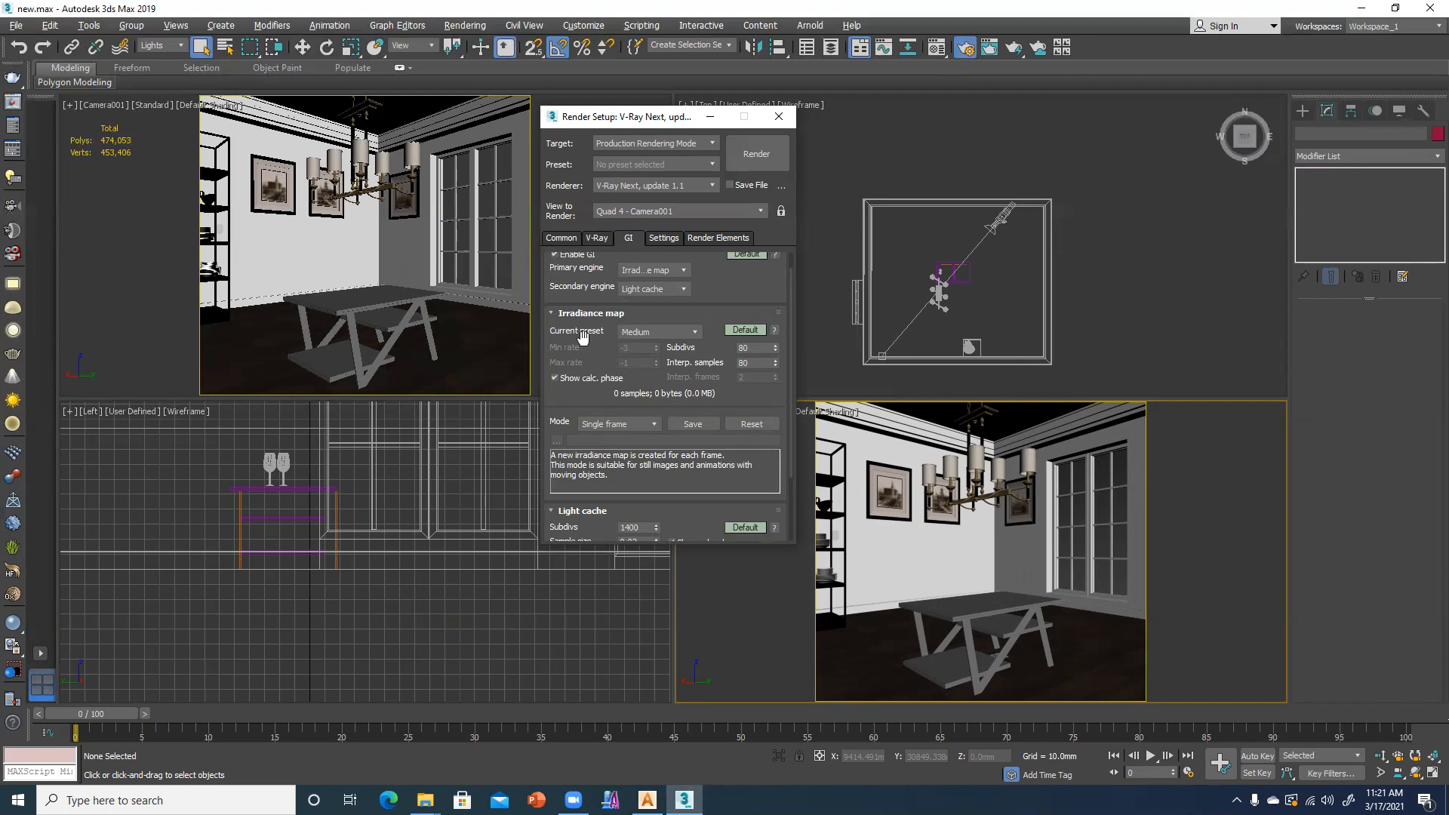
{"action": "scroll", "coordinate": [581, 336], "scroll_direction": "up", "scroll_amount": 1}
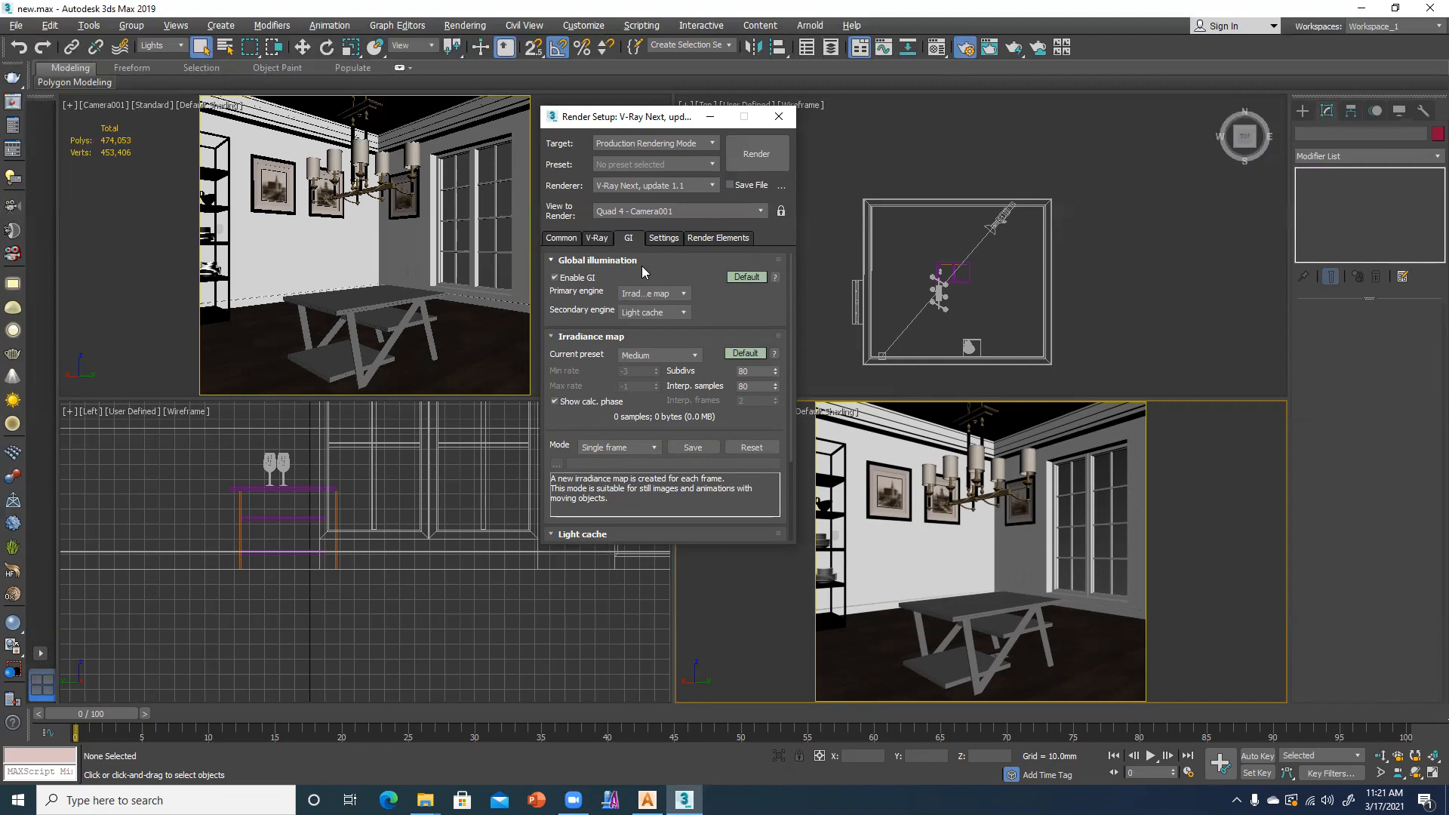
{"action": "scroll", "coordinate": [575, 451], "scroll_direction": "down", "scroll_amount": 5}
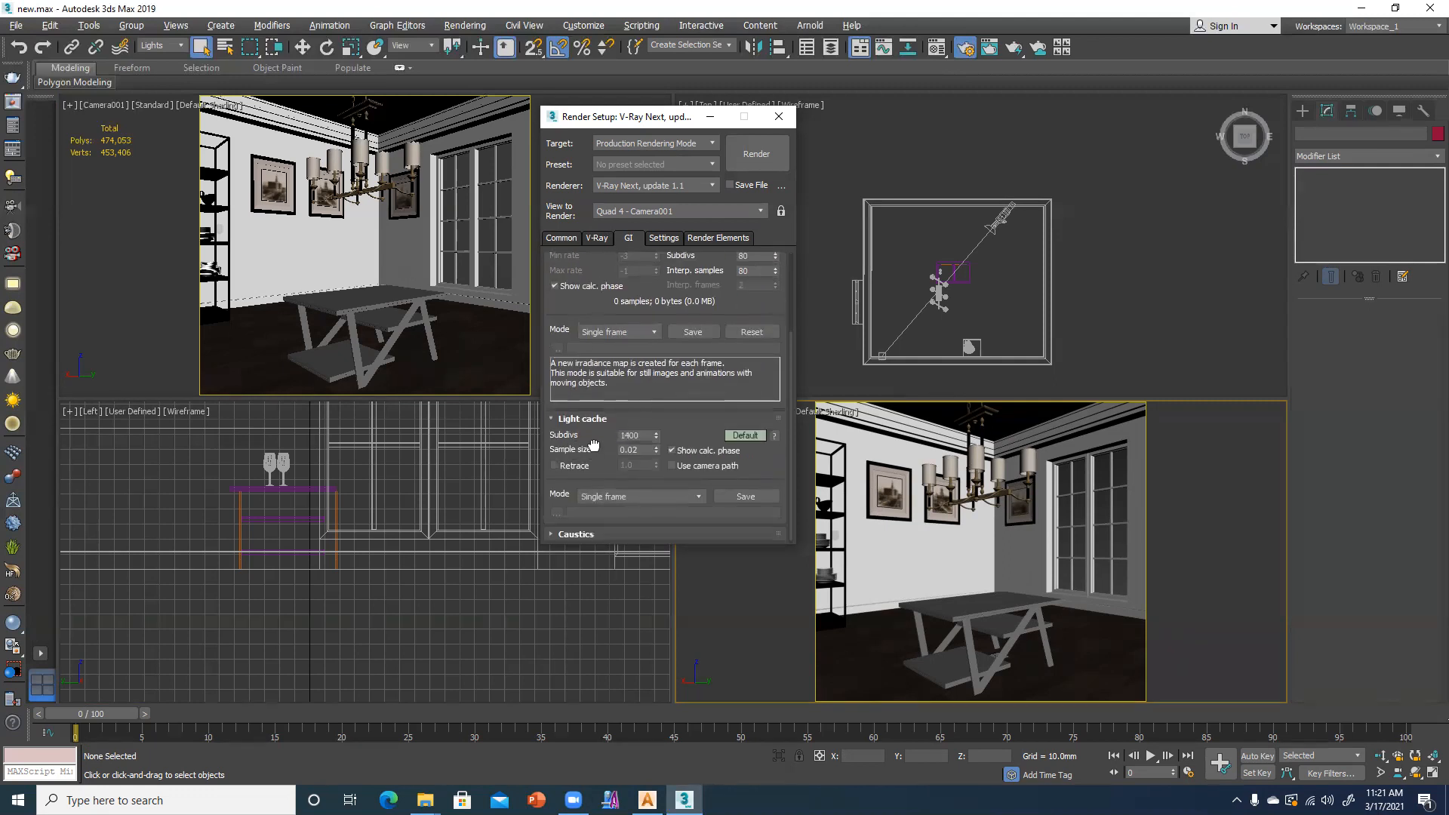
{"action": "double_click", "coordinate": [639, 435]}
{"action": "type", "text": "70"}
- Look through the renderer's system settings and render elements, and return to the common render parameters
{"action": "left_click", "coordinate": [665, 243]}
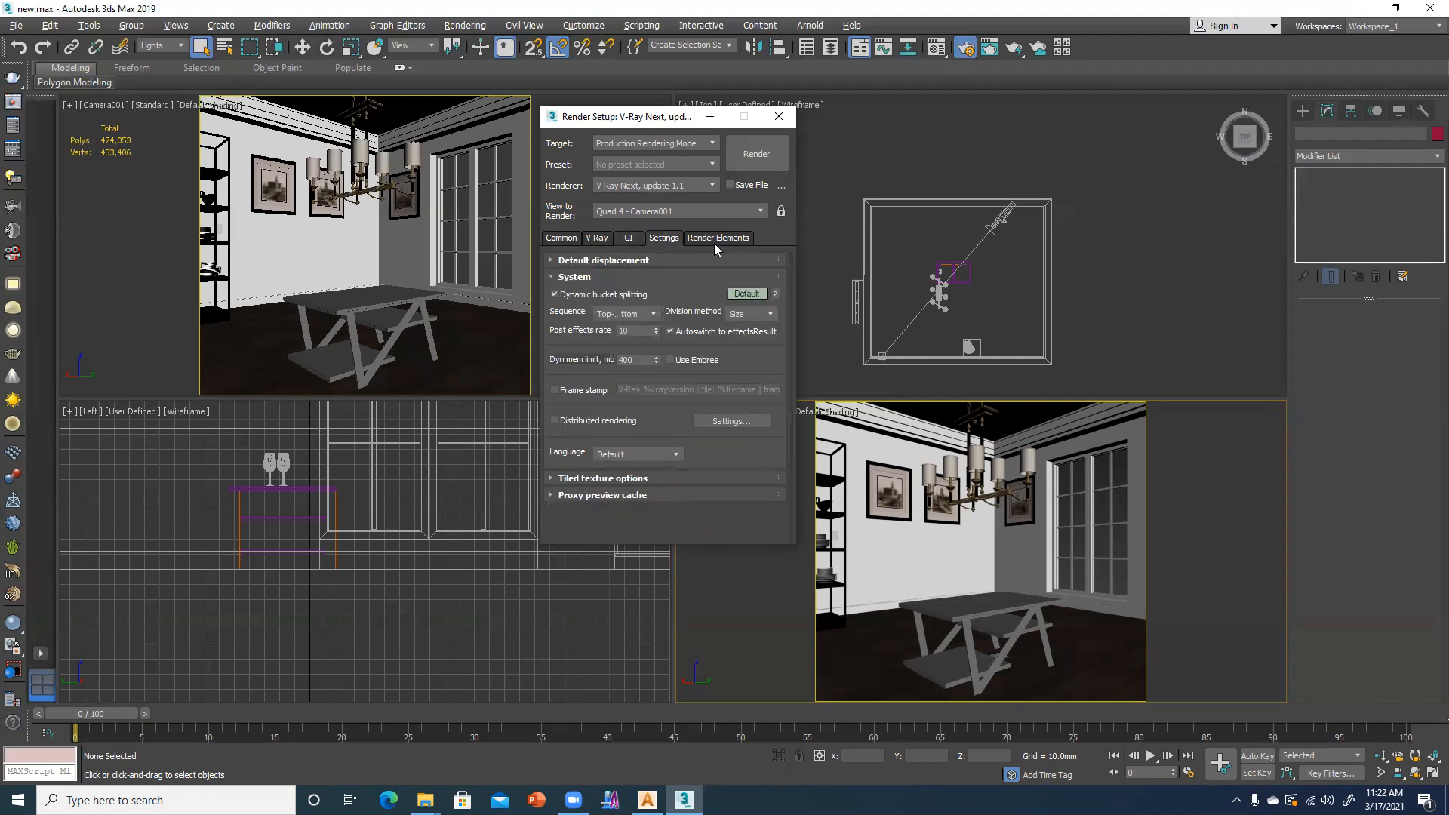
{"action": "left_click", "coordinate": [715, 240]}
{"action": "left_click", "coordinate": [565, 239]}
{"action": "left_click", "coordinate": [603, 242]}
{"action": "left_click", "coordinate": [560, 238]}
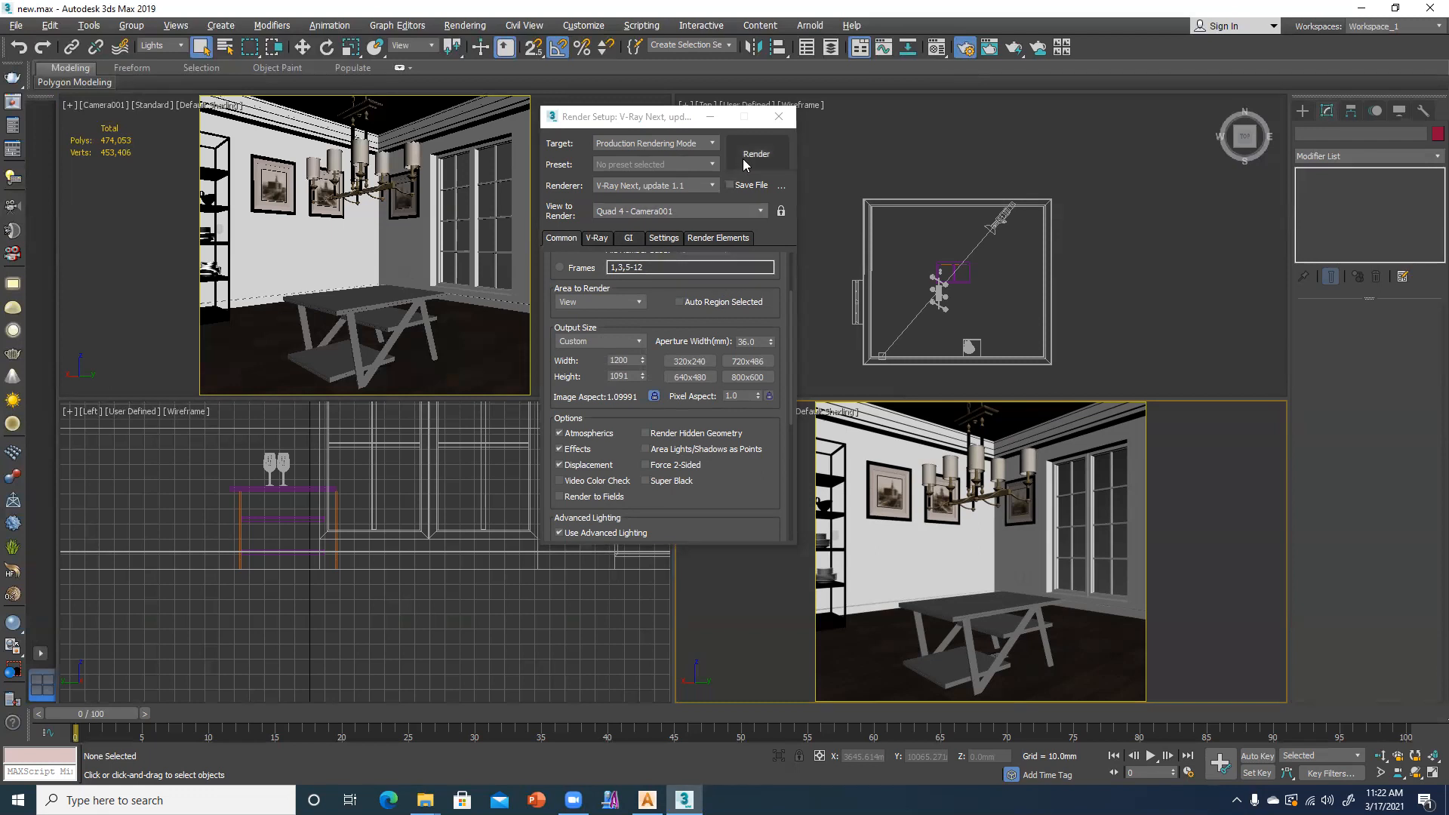
- Start a test render of the Camera001 view, cancel it, and close the rendered frame window
{"action": "left_click", "coordinate": [743, 157]}
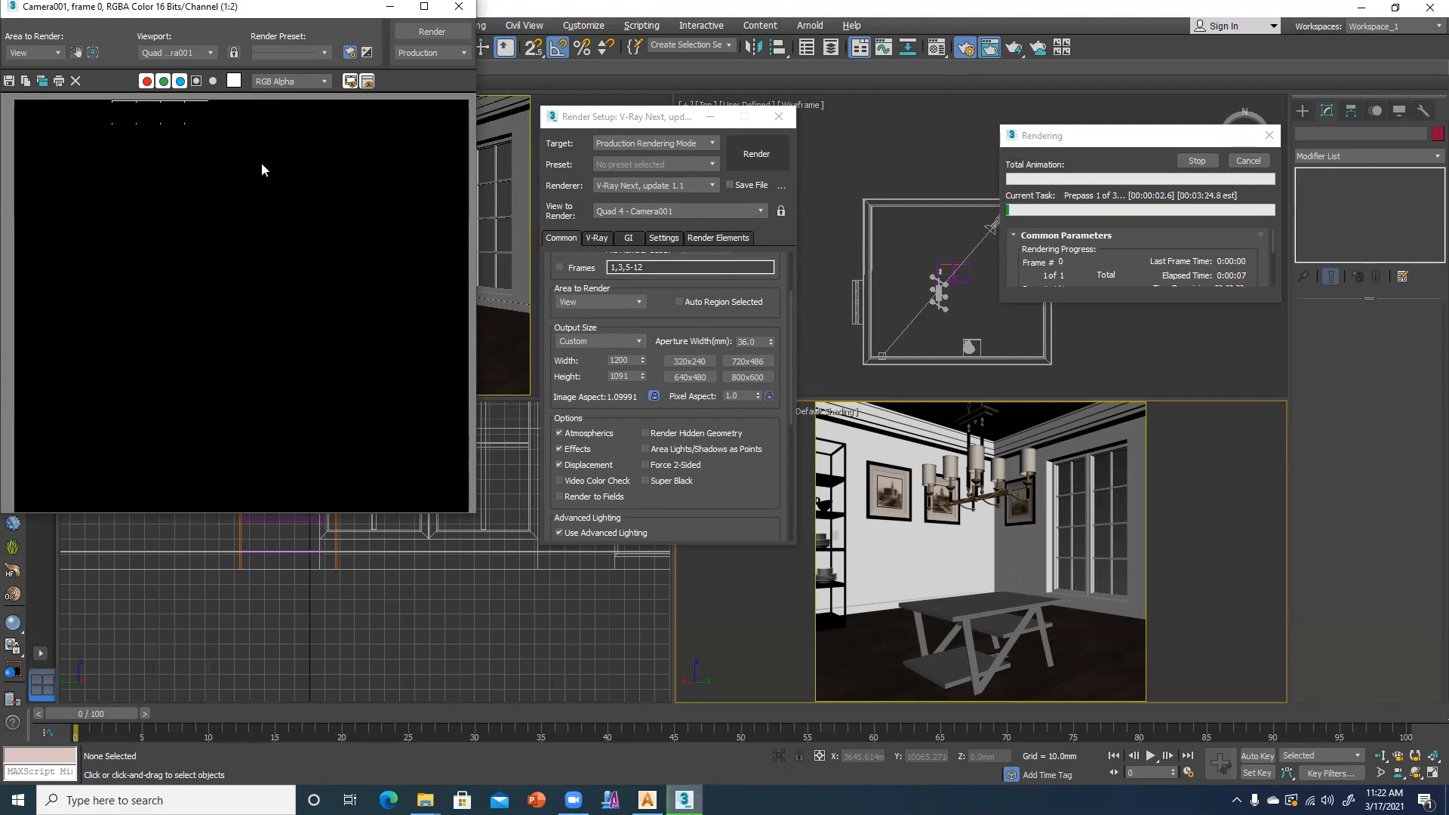
{"action": "left_click", "coordinate": [1249, 160]}
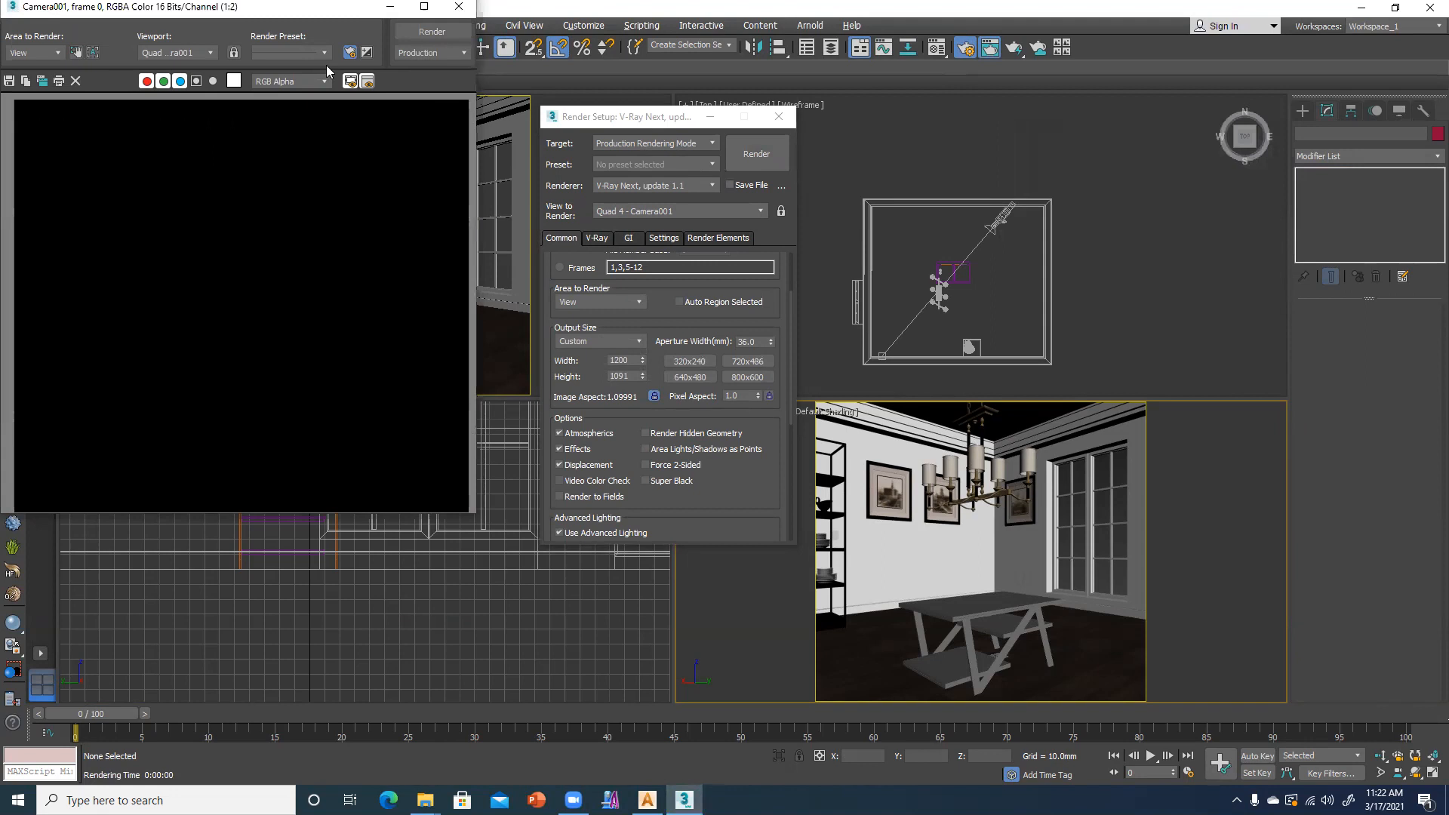
{"action": "left_click_drag", "start_coordinate": [358, 7], "coordinate": [331, 75]}
{"action": "left_click", "coordinate": [430, 75]}
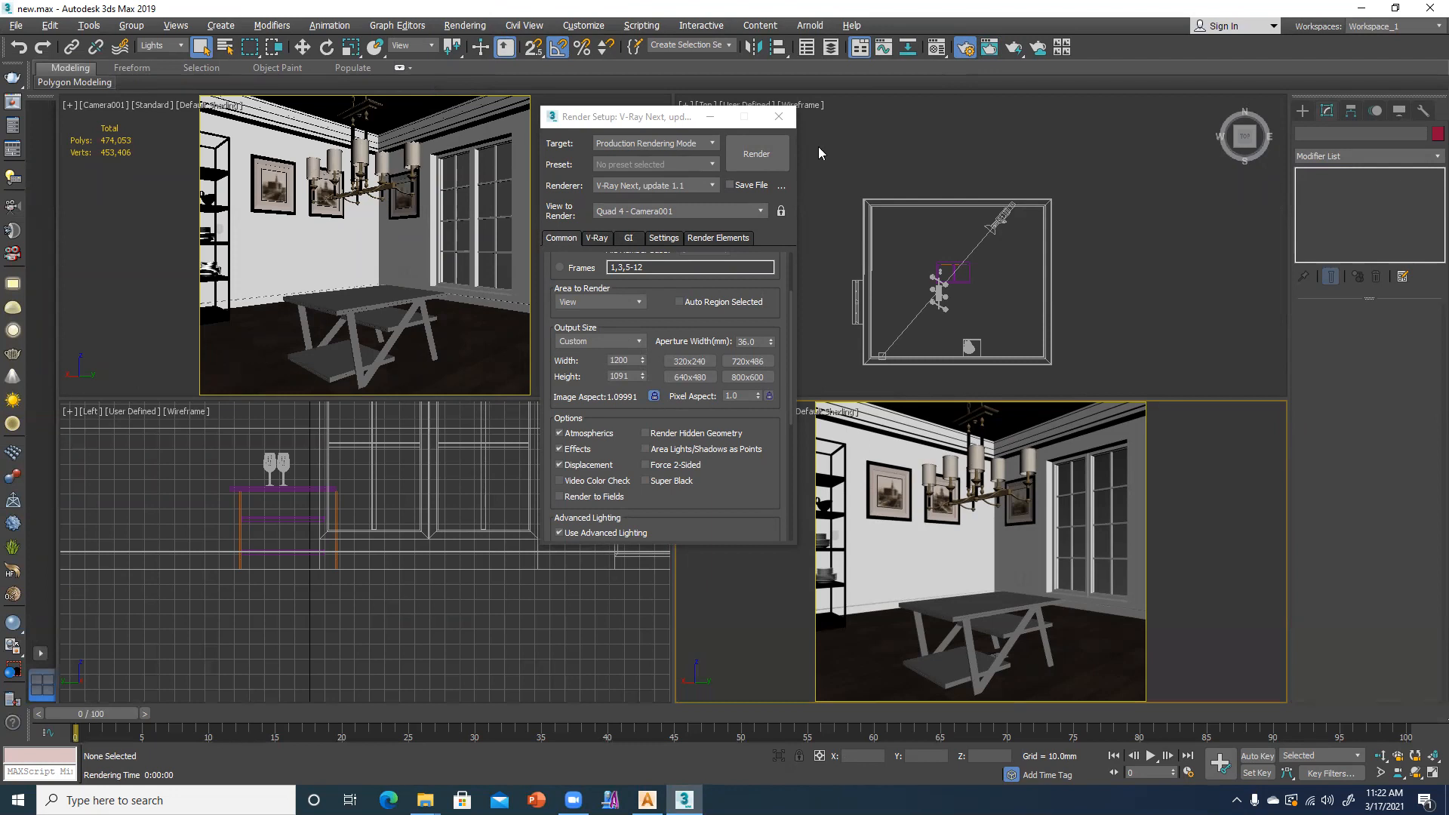
- Close the render setup, set the selection filter to All, and delete Camera001 in the Top viewport
{"action": "left_click", "coordinate": [778, 117]}
{"action": "left_click", "coordinate": [997, 224]}
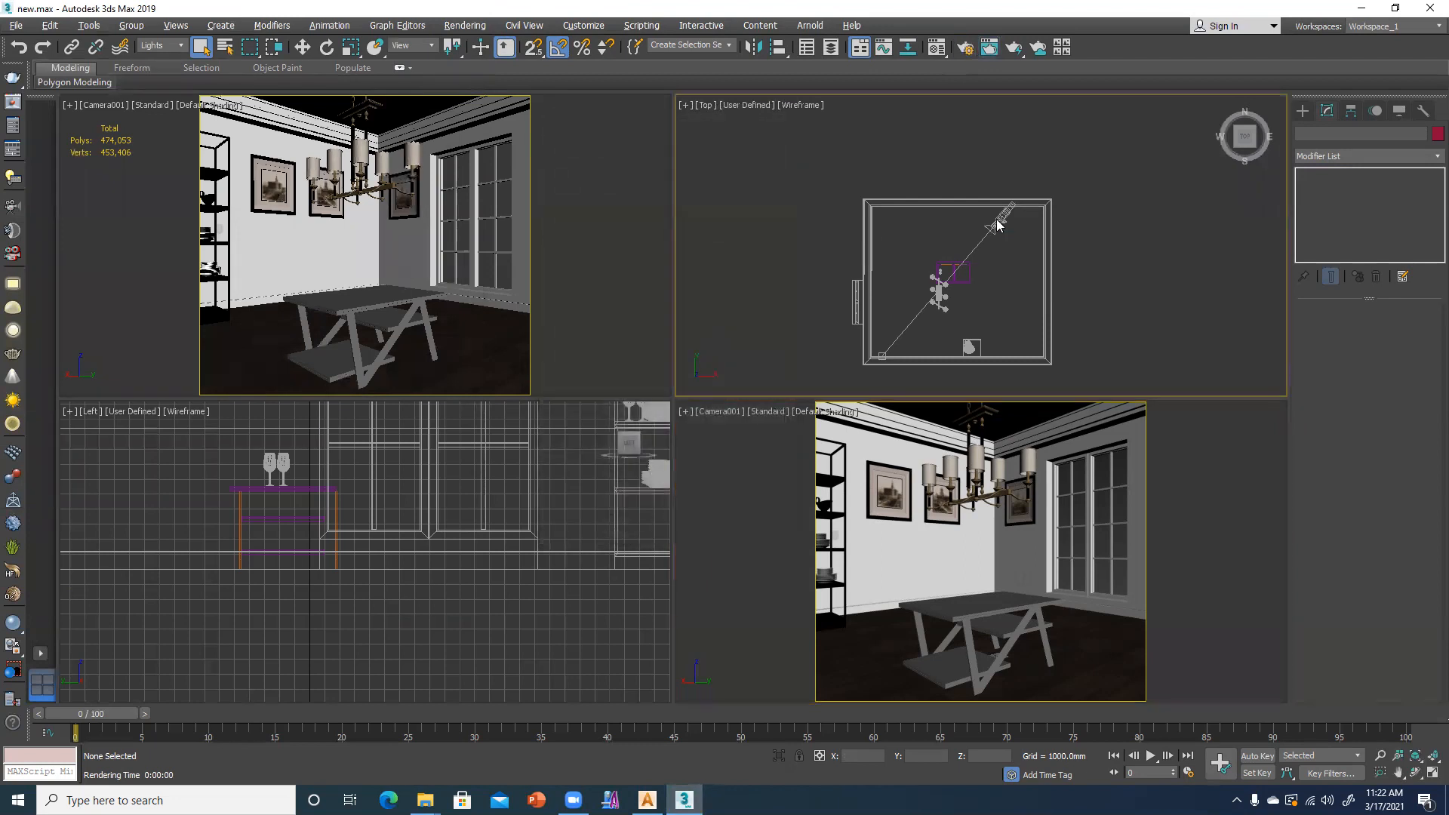
{"action": "key", "text": "w"}
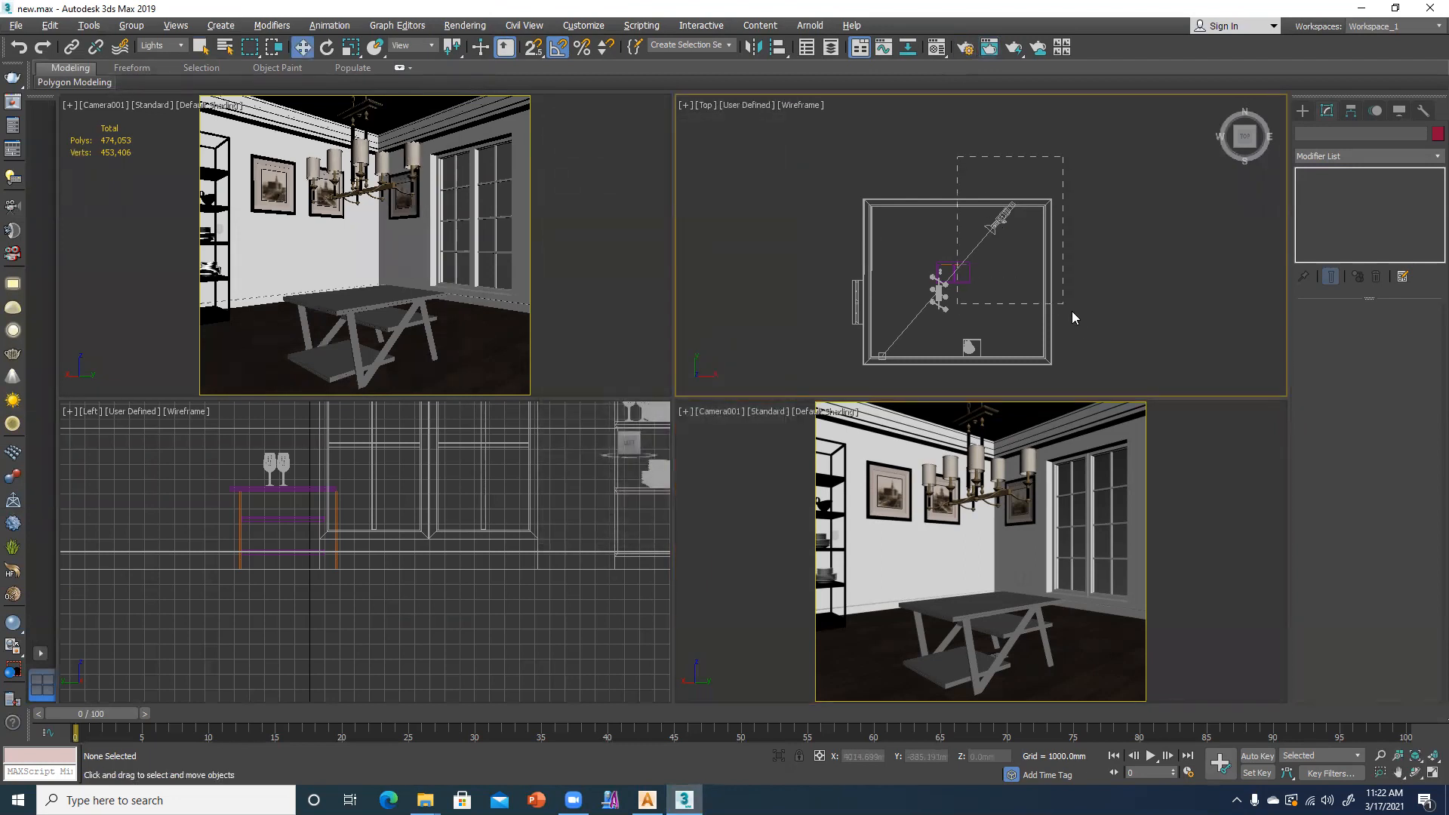
{"action": "left_click", "coordinate": [149, 47]}
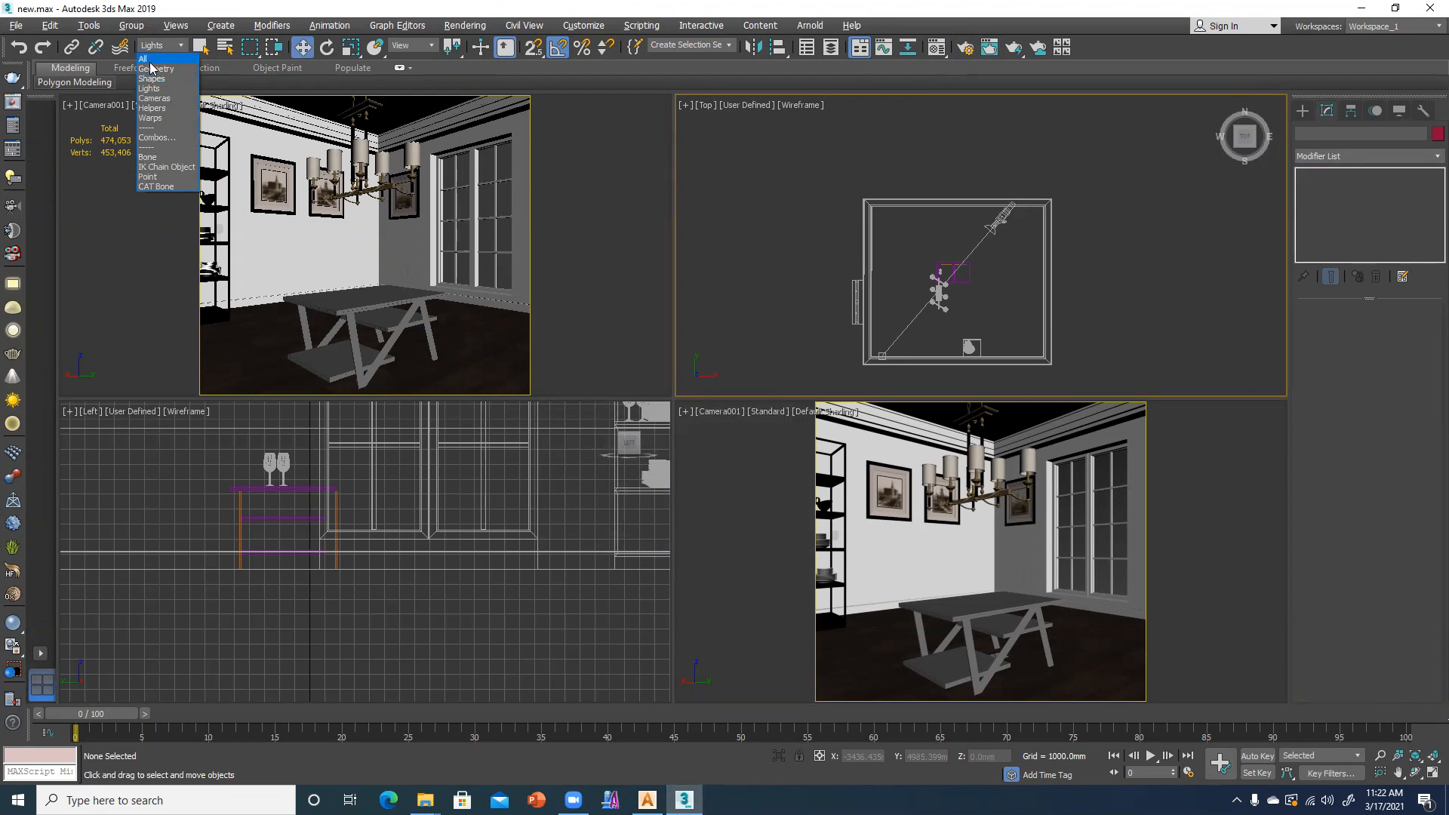
{"action": "left_click", "coordinate": [151, 55]}
{"action": "left_click", "coordinate": [997, 222]}
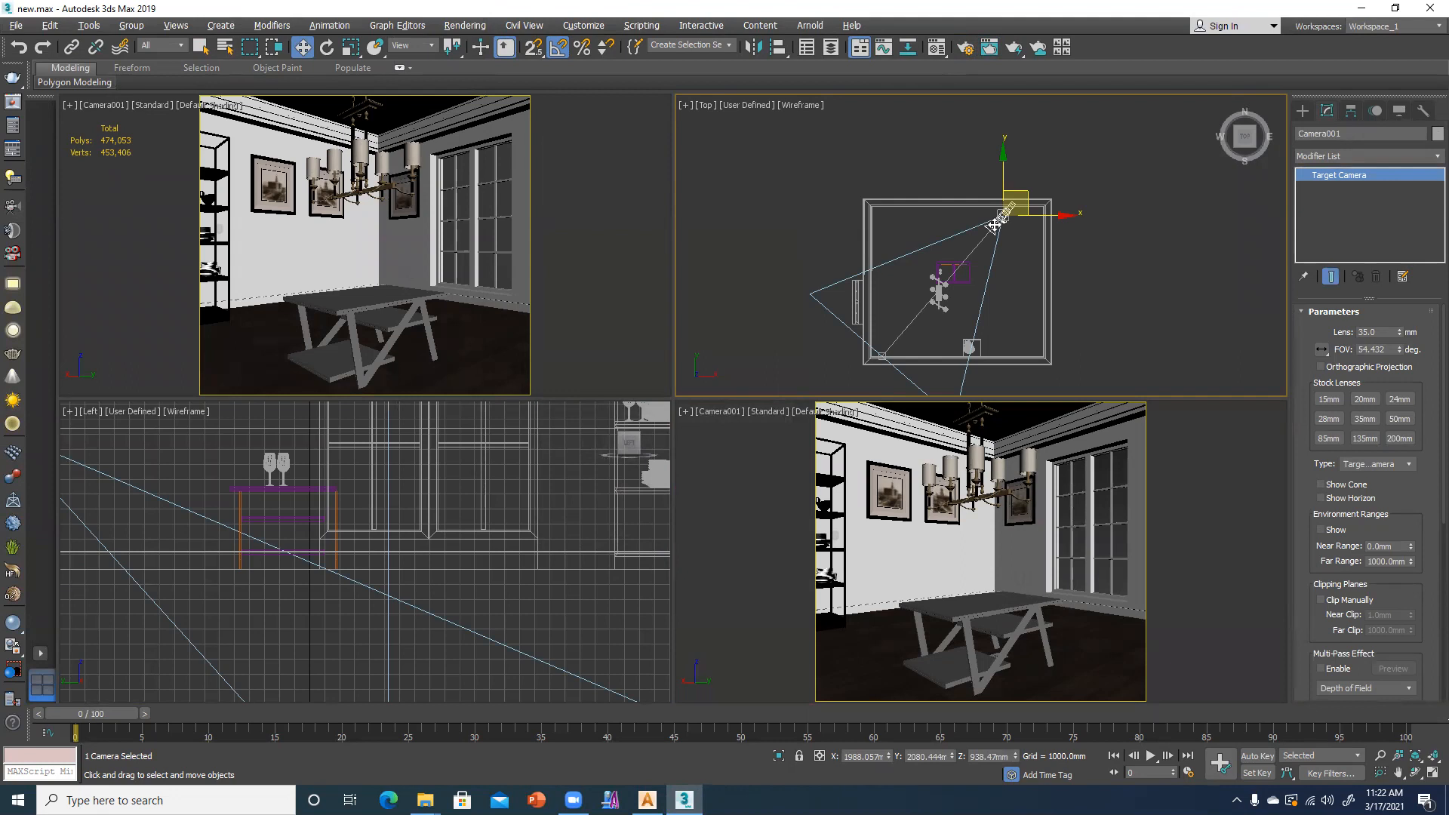
{"action": "key", "text": "Delete"}
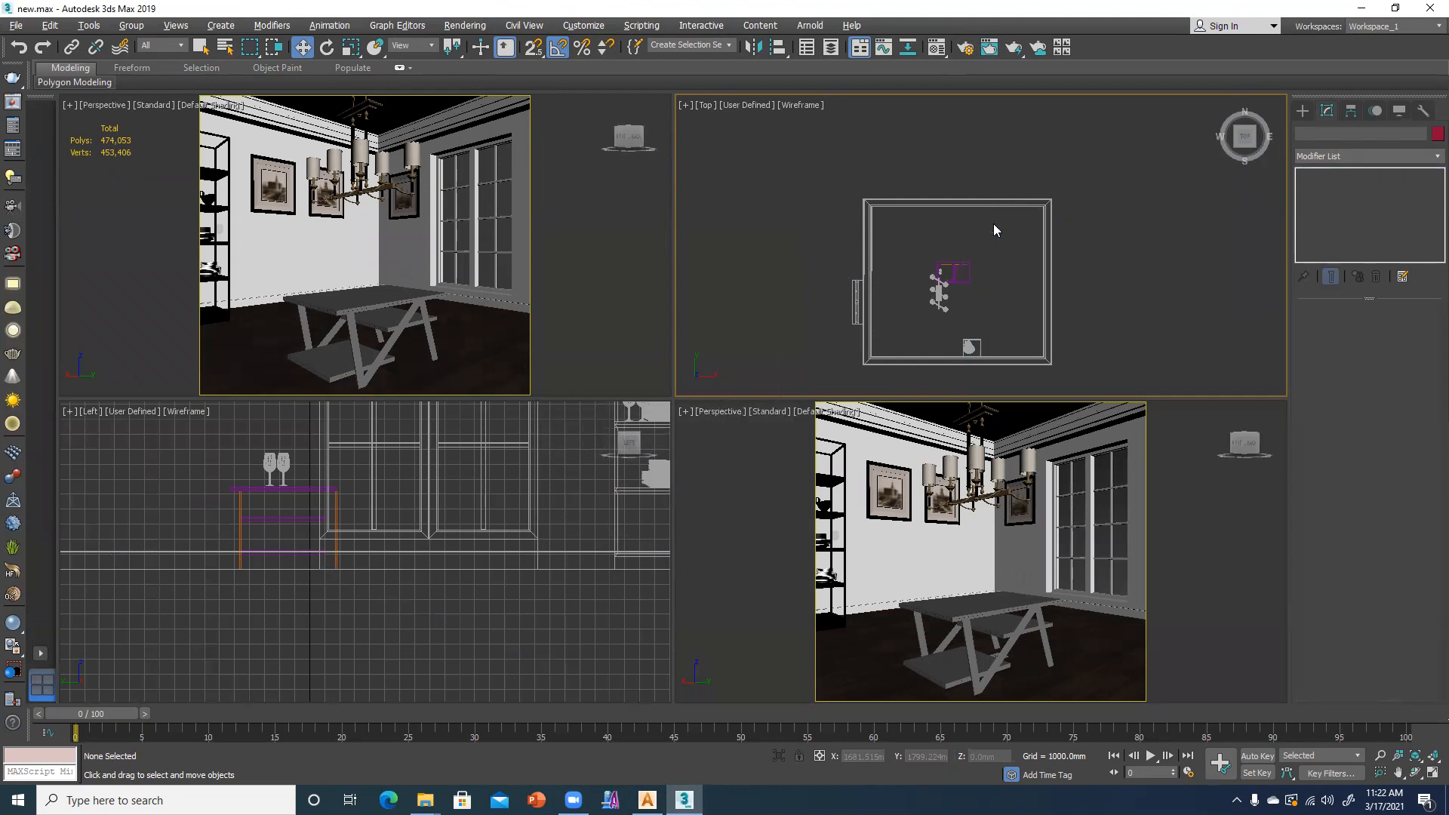
- Choose the V-Ray physical camera as the object type to create
{"action": "left_click", "coordinate": [1302, 111]}
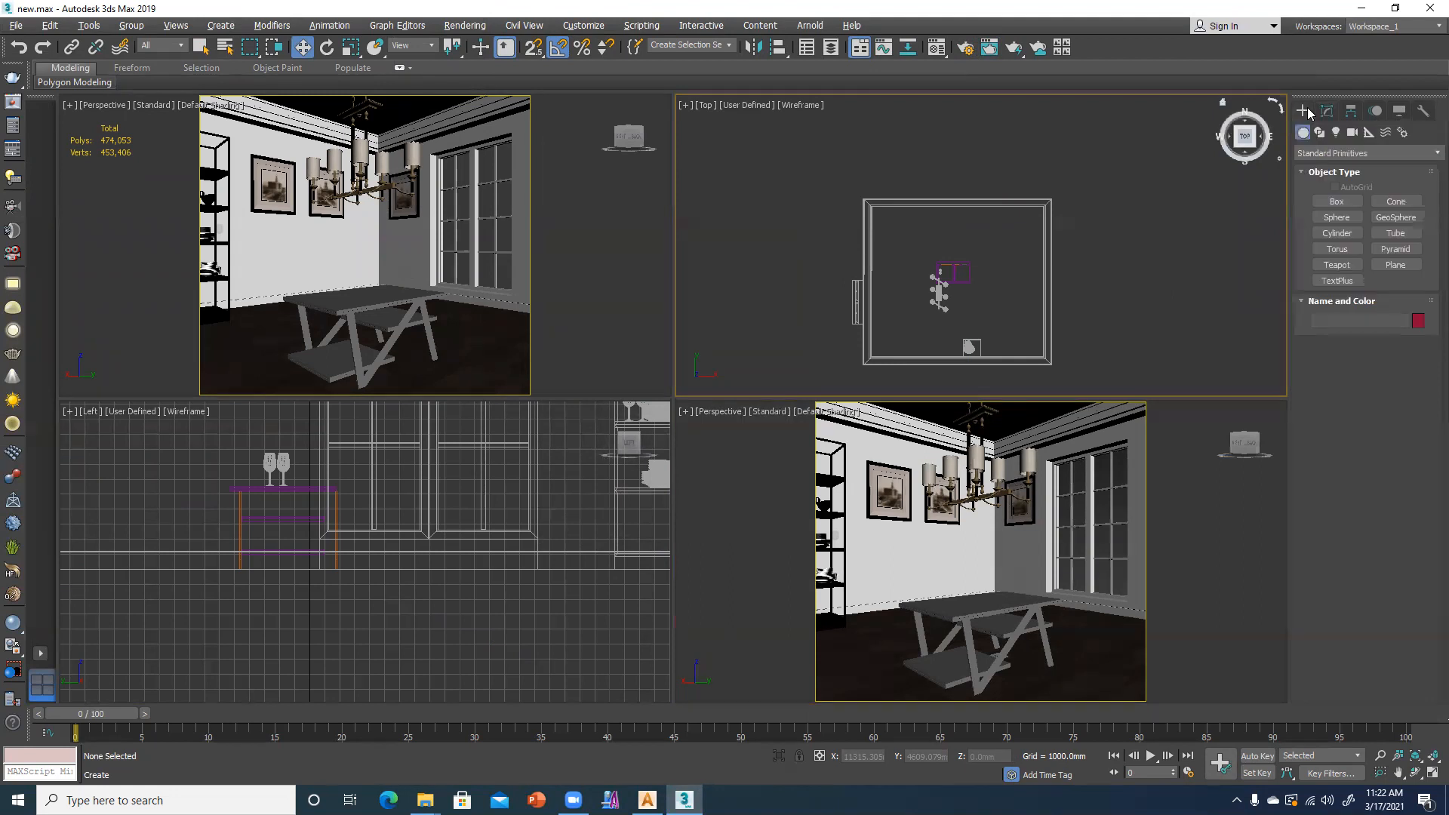
{"action": "left_click", "coordinate": [1353, 132]}
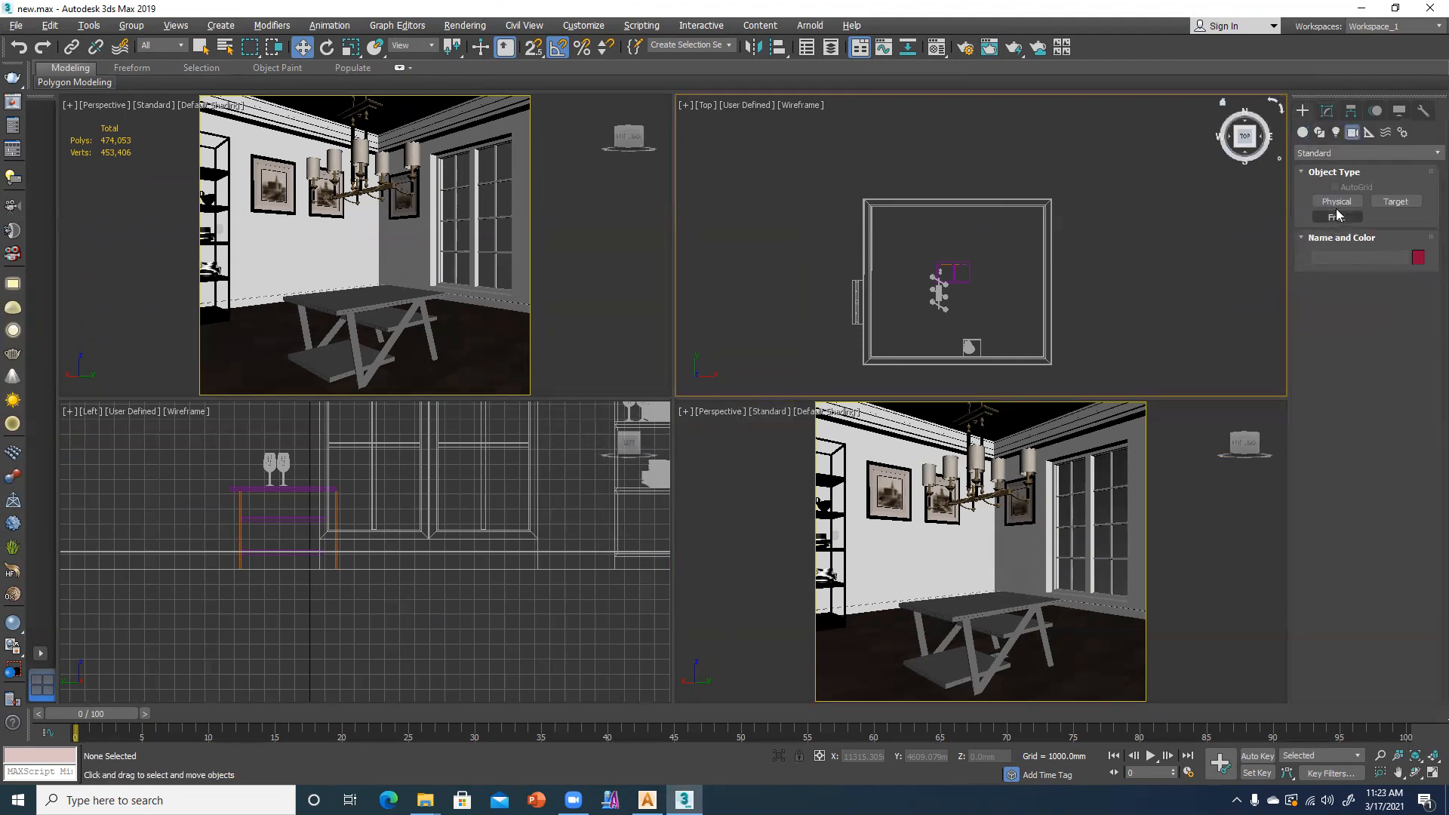
{"action": "left_click", "coordinate": [1331, 154]}
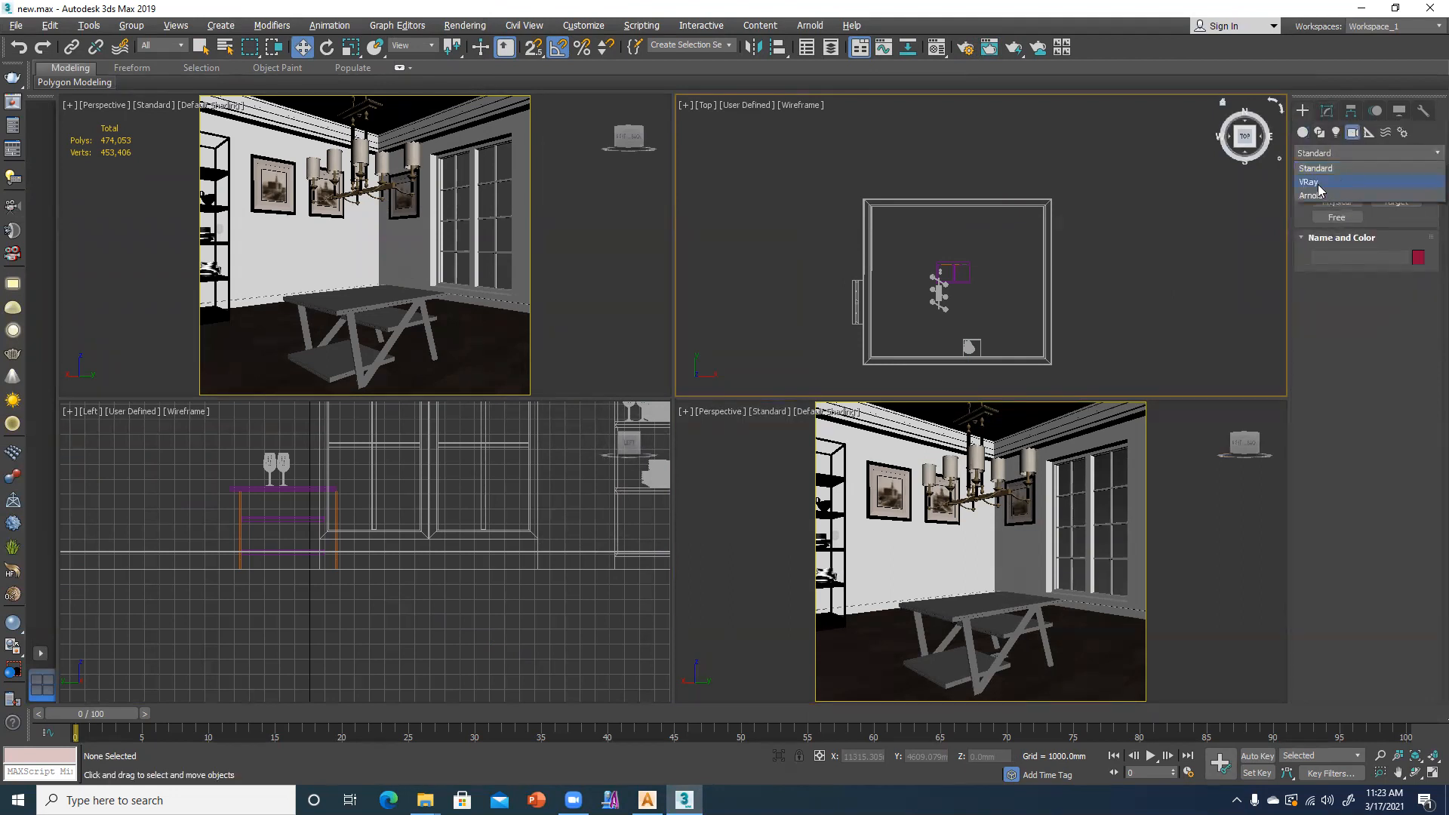
{"action": "left_click", "coordinate": [1312, 177]}
{"action": "left_click", "coordinate": [1399, 198]}
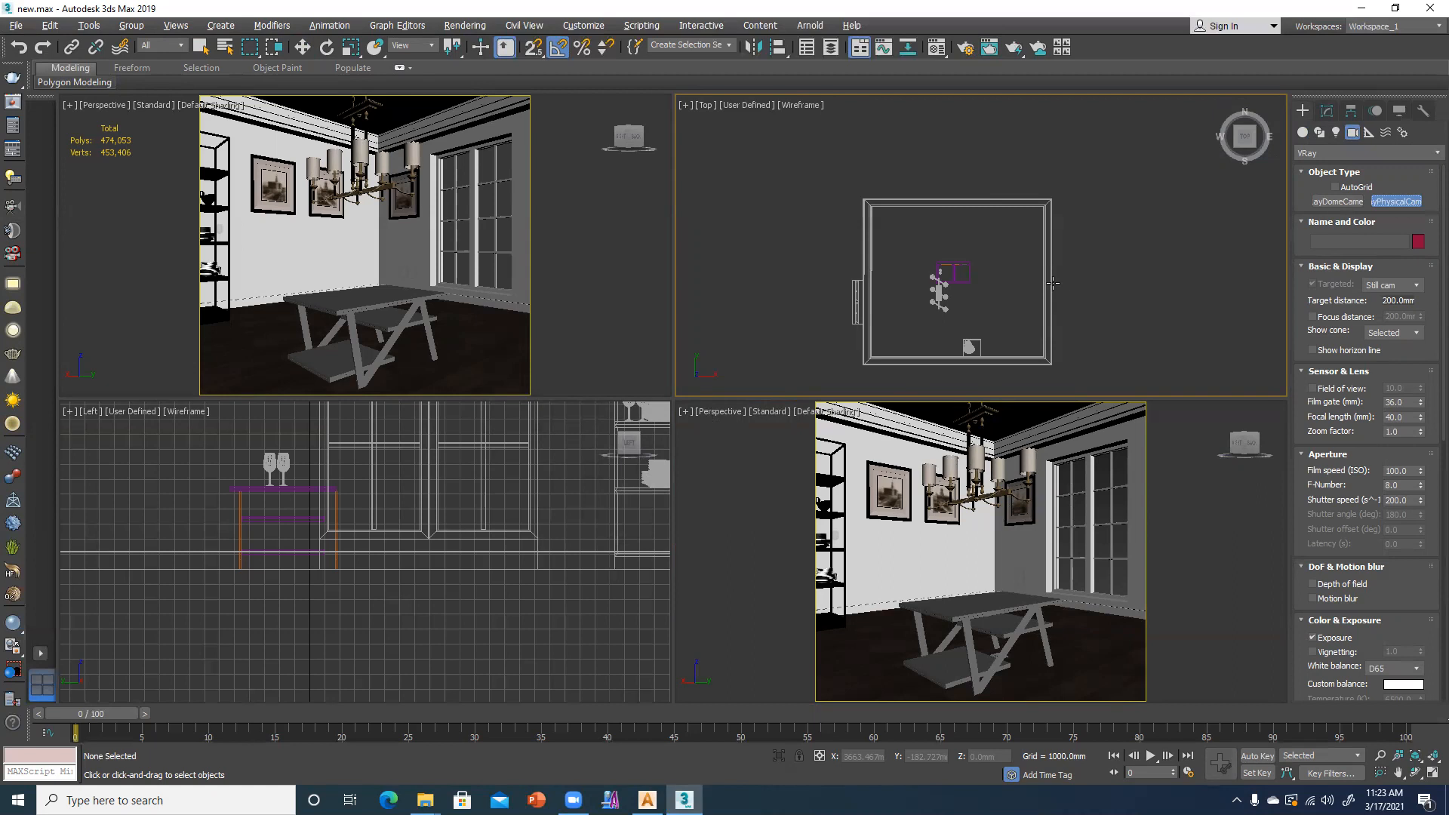
{"action": "left_click_drag", "start_coordinate": [1053, 282], "coordinate": [960, 280]}
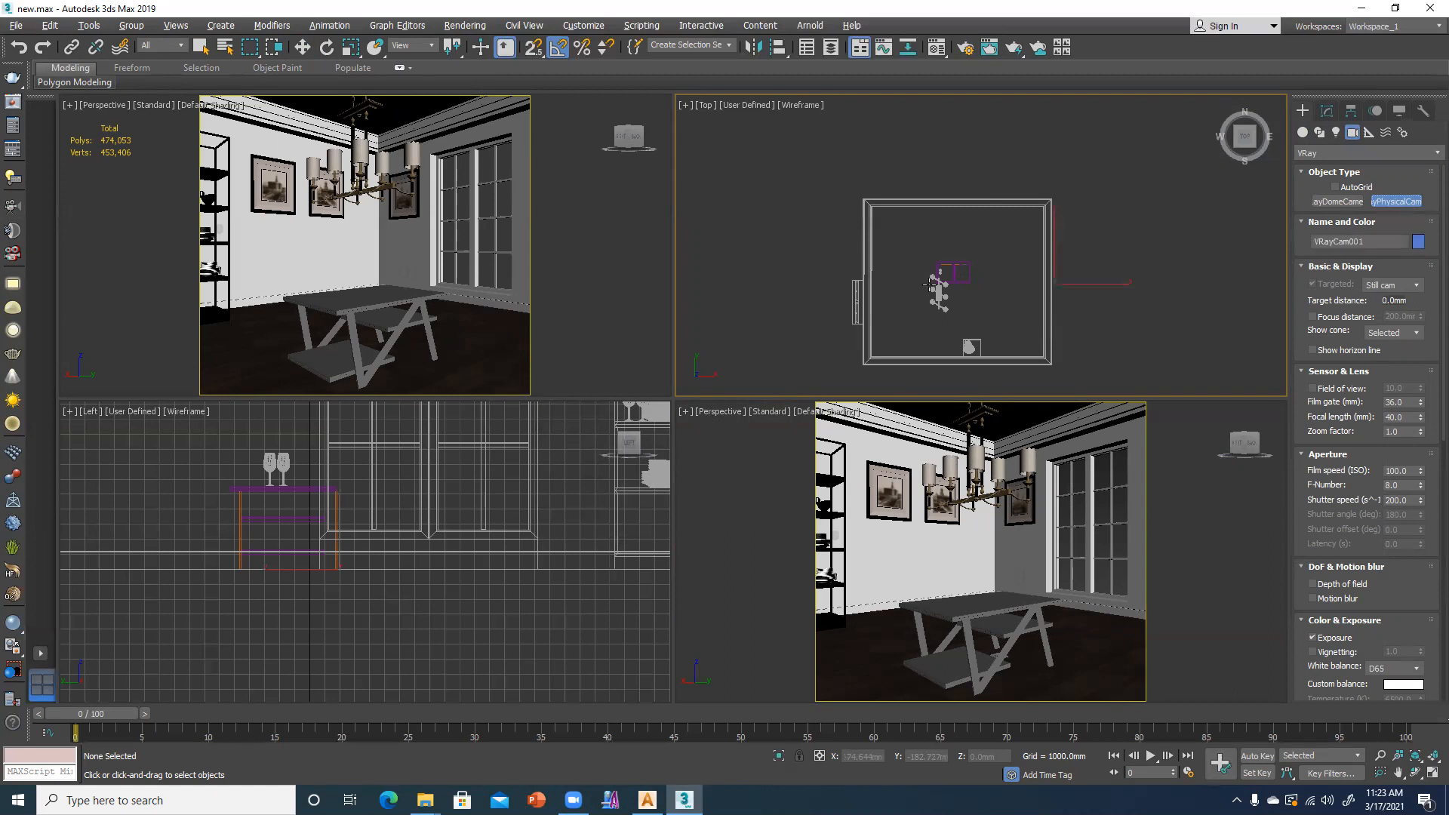
{"action": "right_click", "coordinate": [1121, 301]}
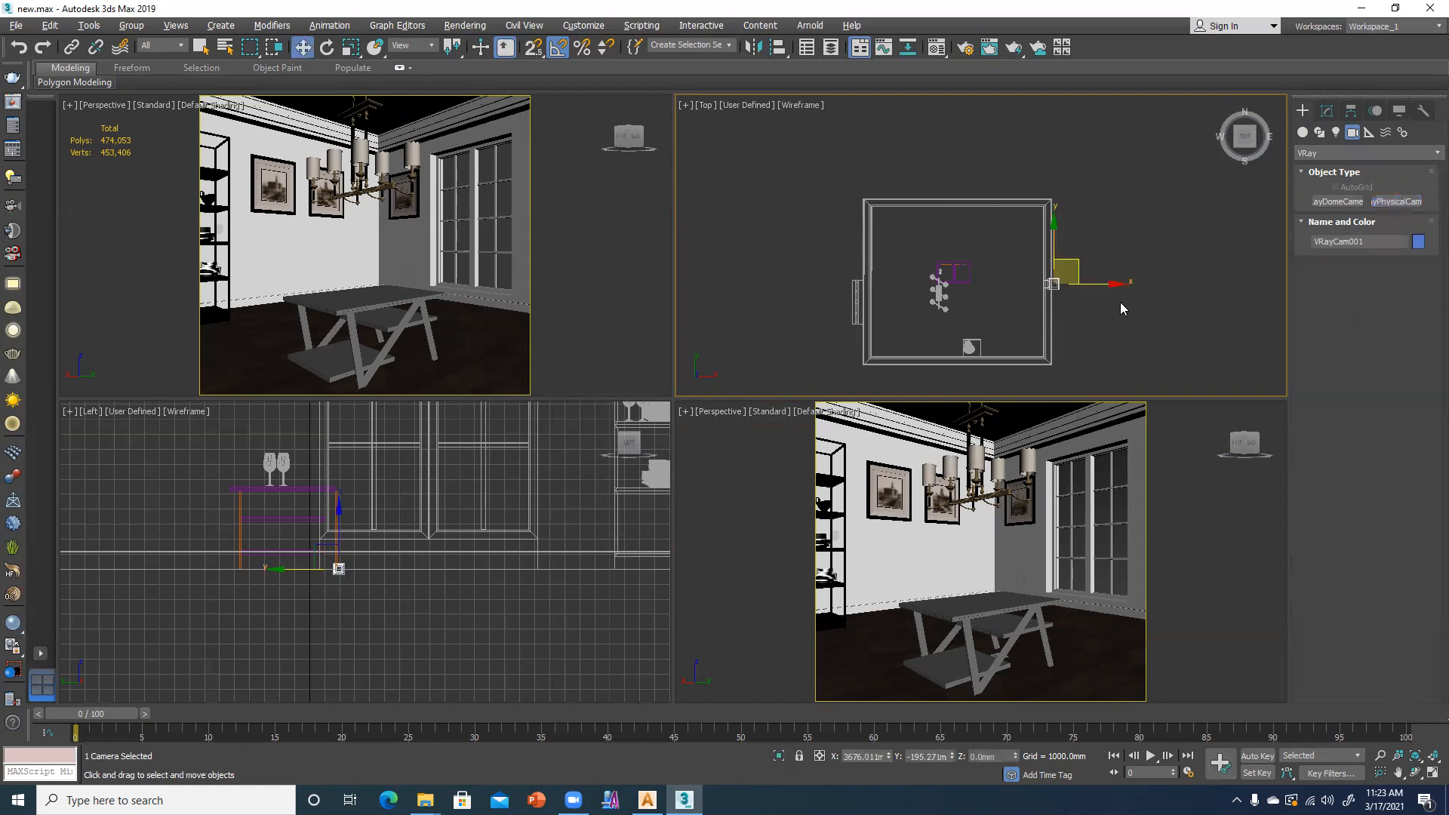
{"action": "key", "text": "Delete"}
- Create a V-Ray physical camera in the Top viewport from the +X wall to the chandelier, about 3613 mm, and view through it above the Left view
{"action": "left_click", "coordinate": [1411, 206]}
{"action": "left_click_drag", "start_coordinate": [1054, 282], "coordinate": [944, 281]}
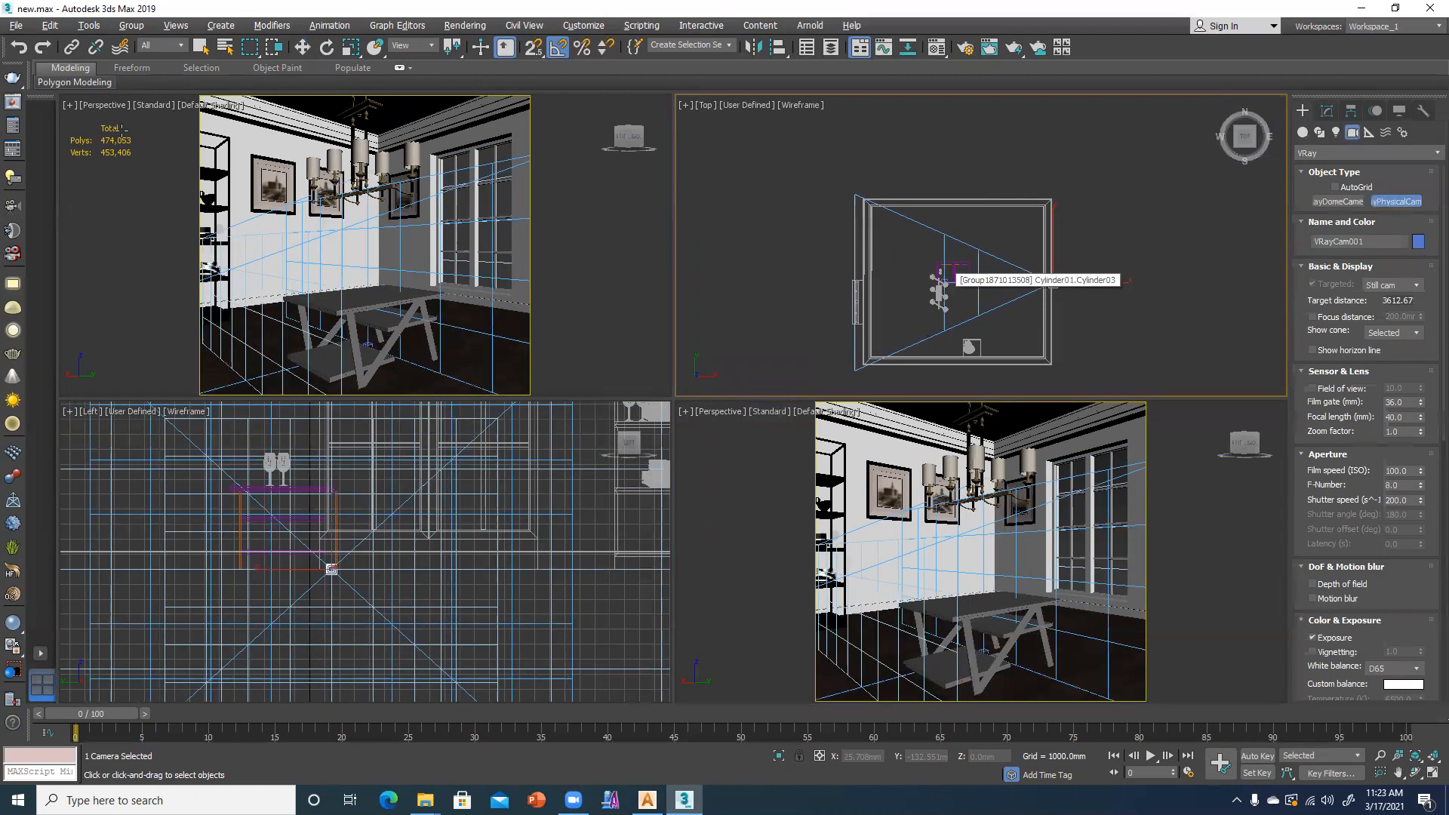
{"action": "left_click", "coordinate": [94, 108]}
{"action": "left_click", "coordinate": [96, 109]}
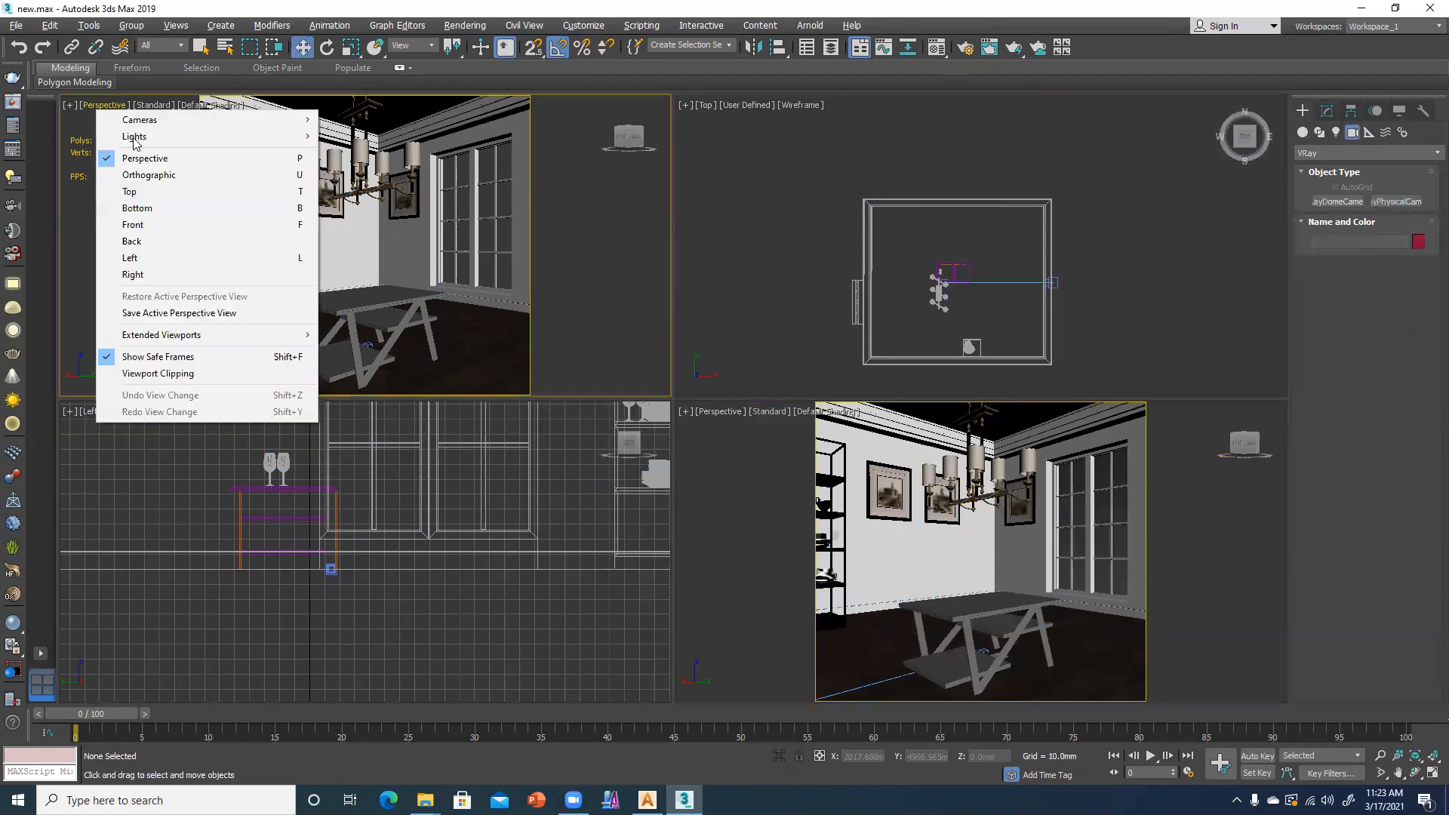
{"action": "mouse_move", "coordinate": [151, 122]}
{"action": "left_click", "coordinate": [370, 120]}
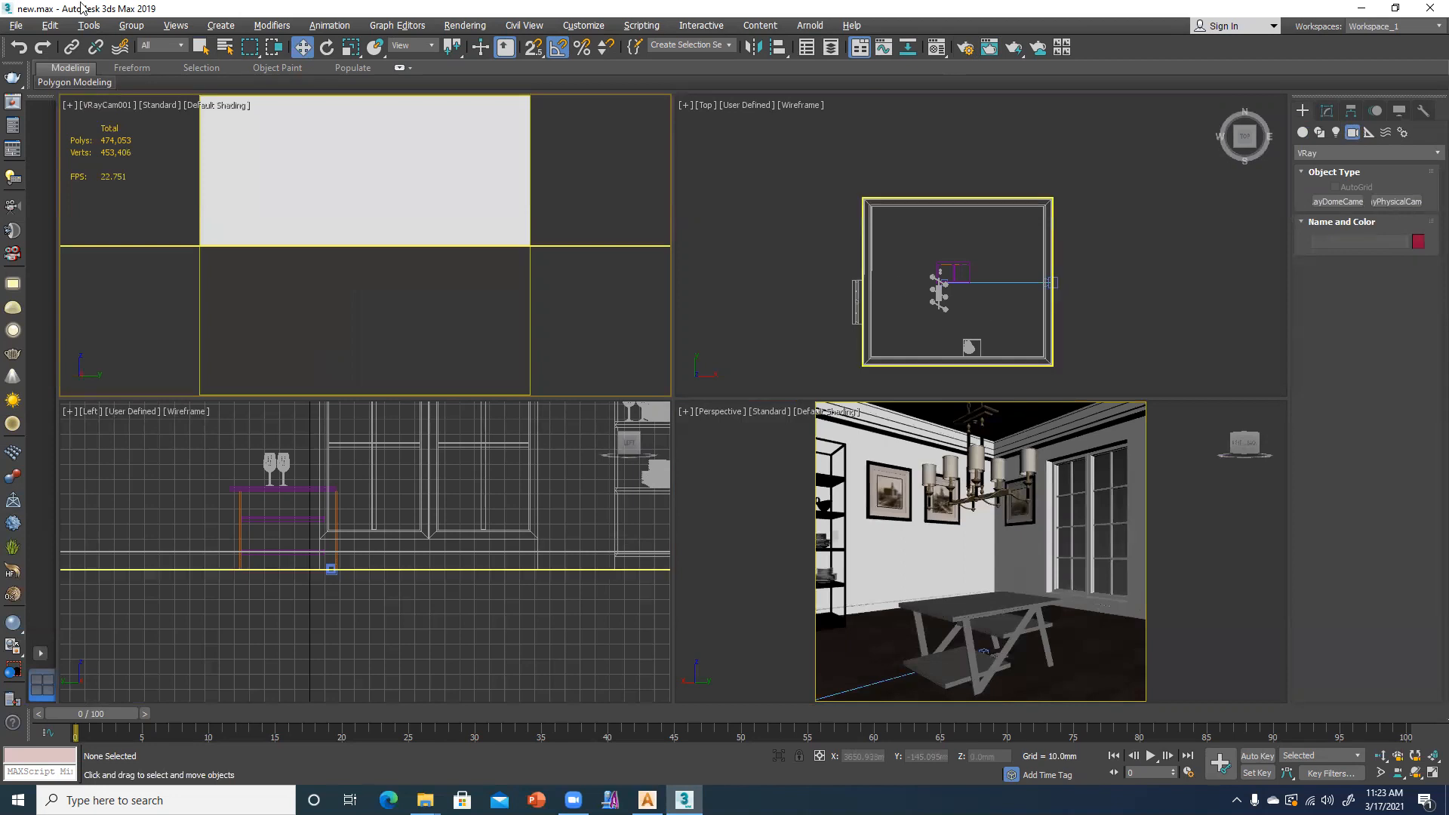
- Limit the selection filter to cameras, select the V-Ray camera with its target, and raise both to about 860 mm in the Left viewport
{"action": "left_click", "coordinate": [161, 47]}
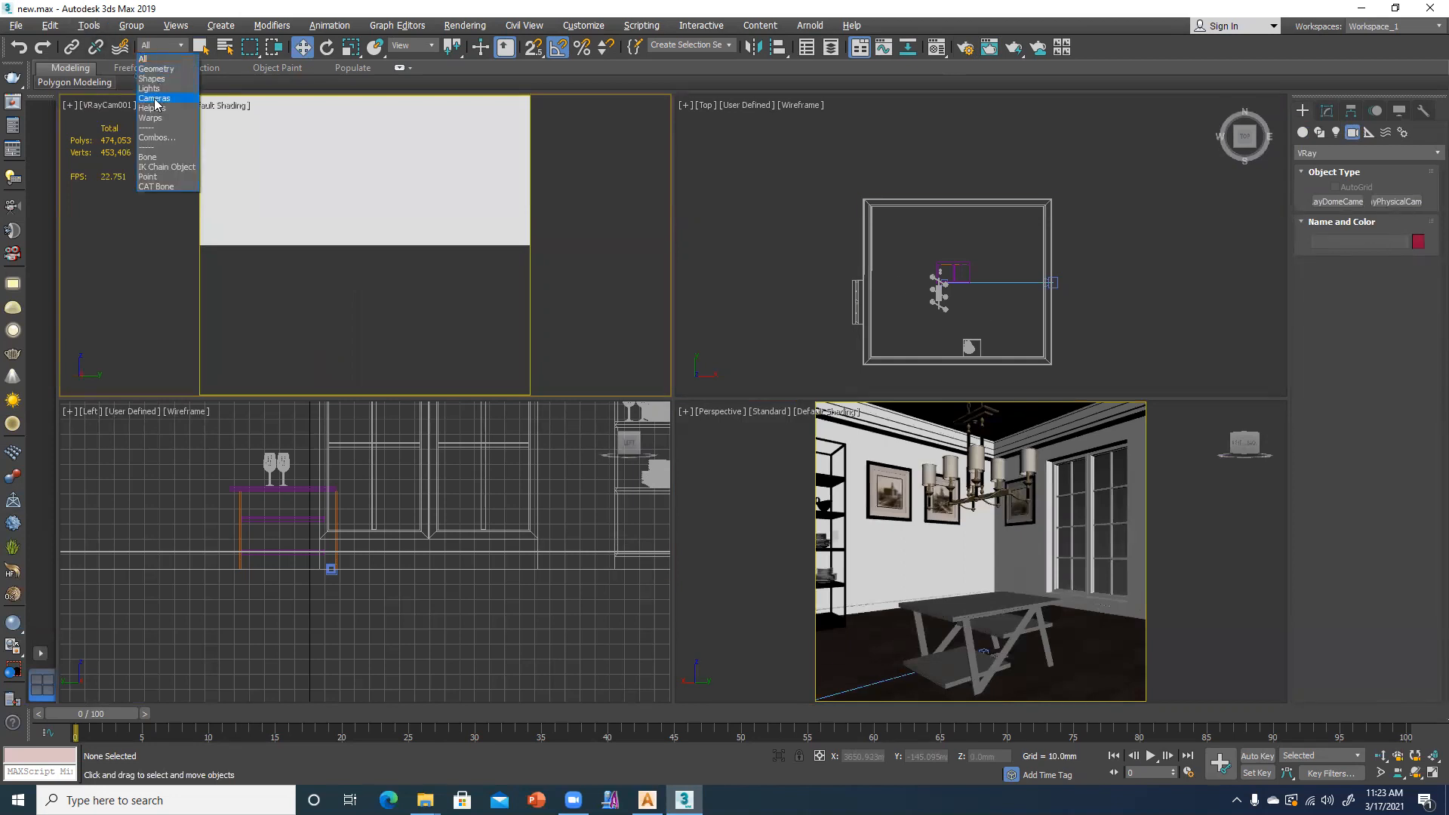
{"action": "left_click", "coordinate": [155, 95]}
{"action": "left_click", "coordinate": [1020, 283]}
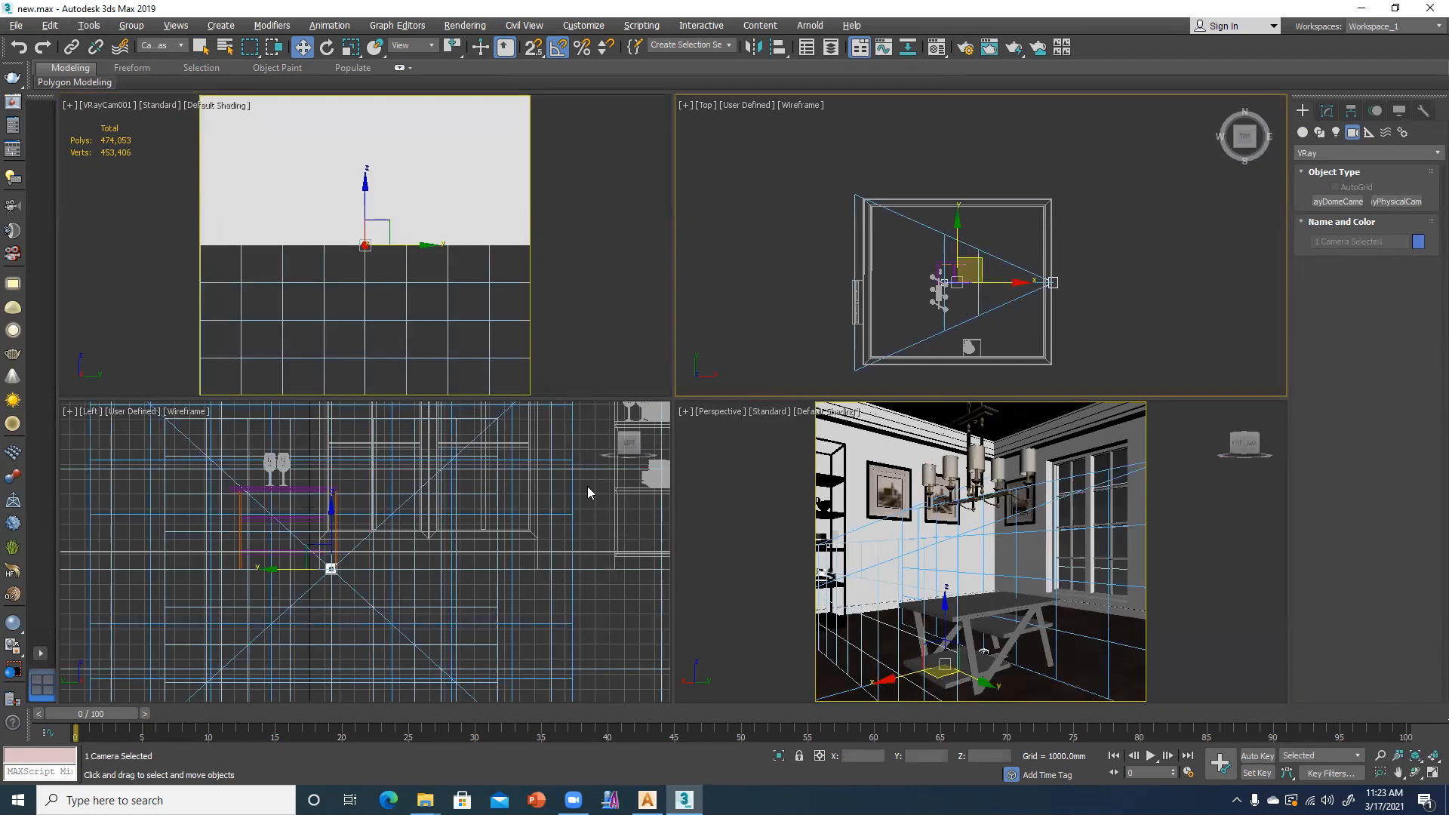
{"action": "left_click", "coordinate": [332, 518]}
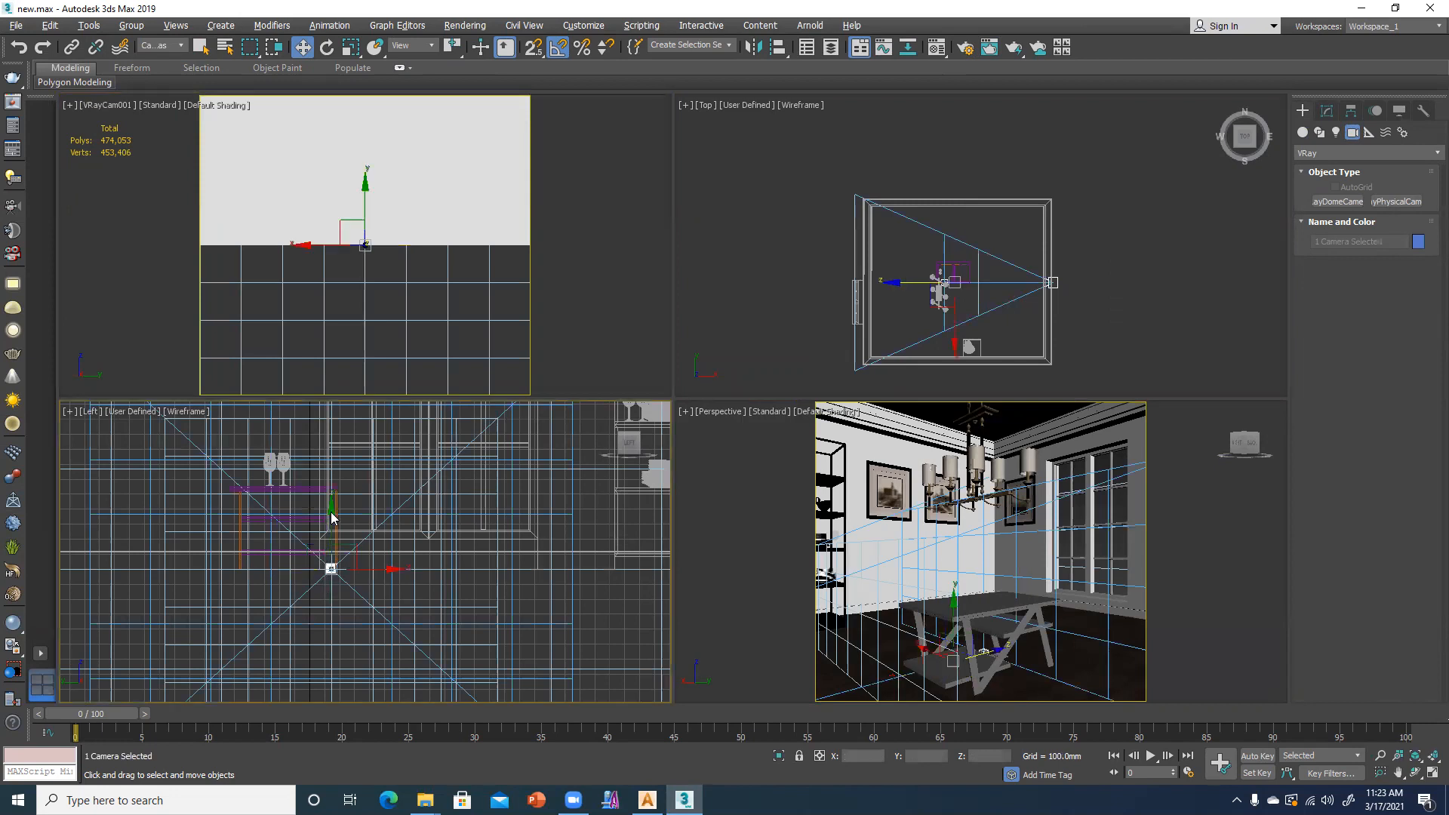
{"action": "left_click", "coordinate": [333, 513]}
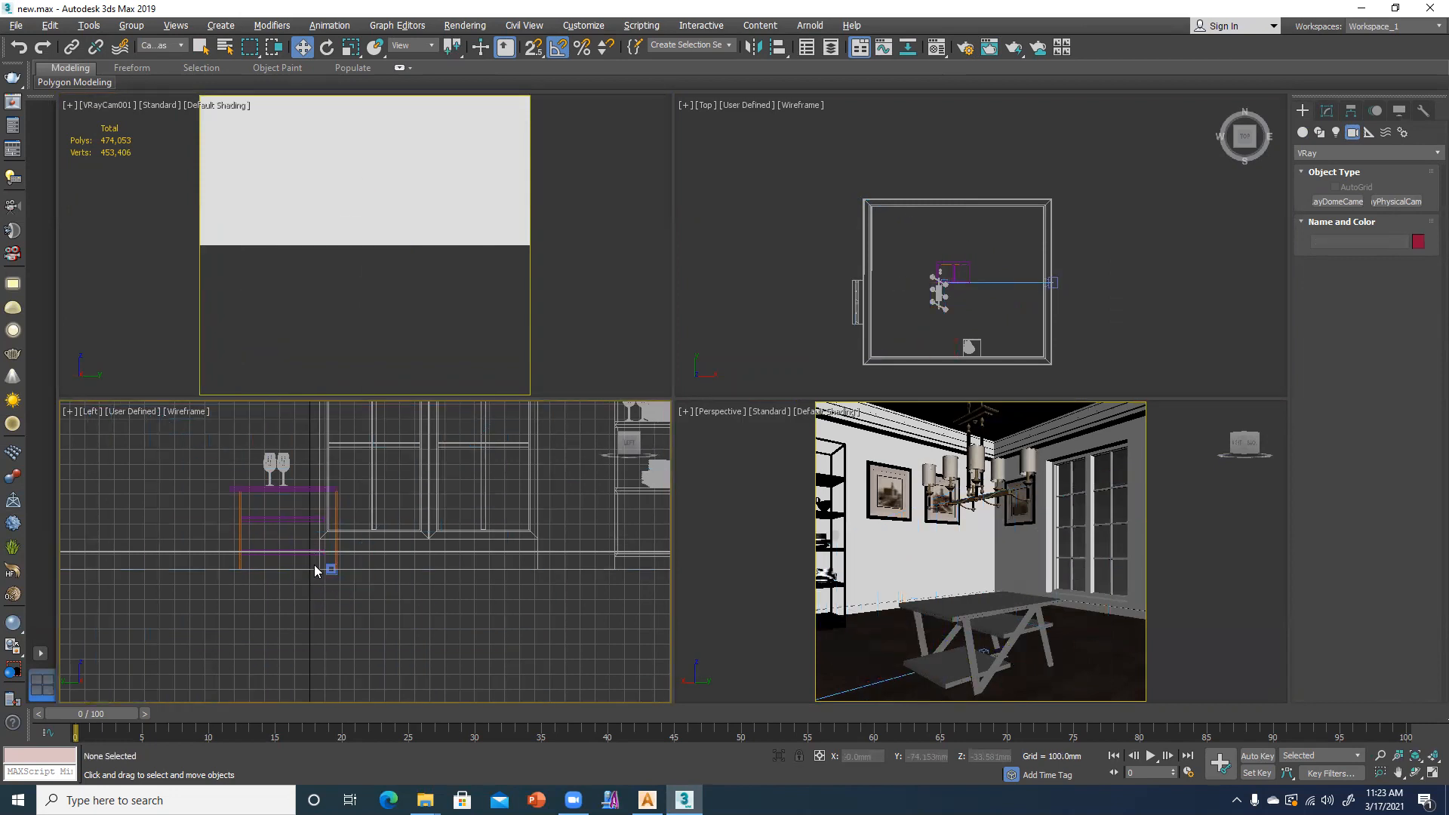
{"action": "left_click_drag", "start_coordinate": [350, 608], "coordinate": [351, 608]}
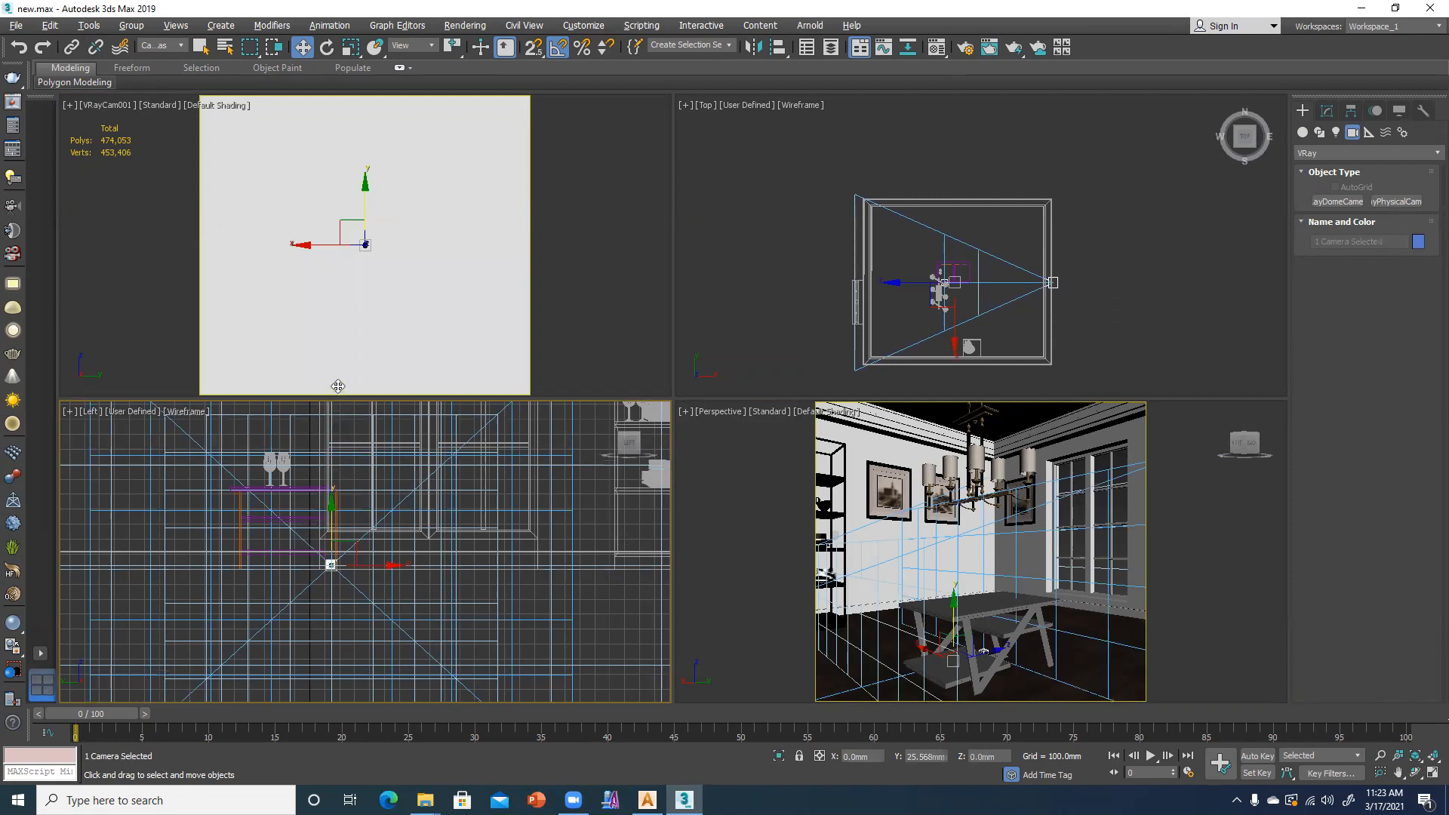
{"action": "left_click_drag", "start_coordinate": [333, 501], "coordinate": [338, 376]}
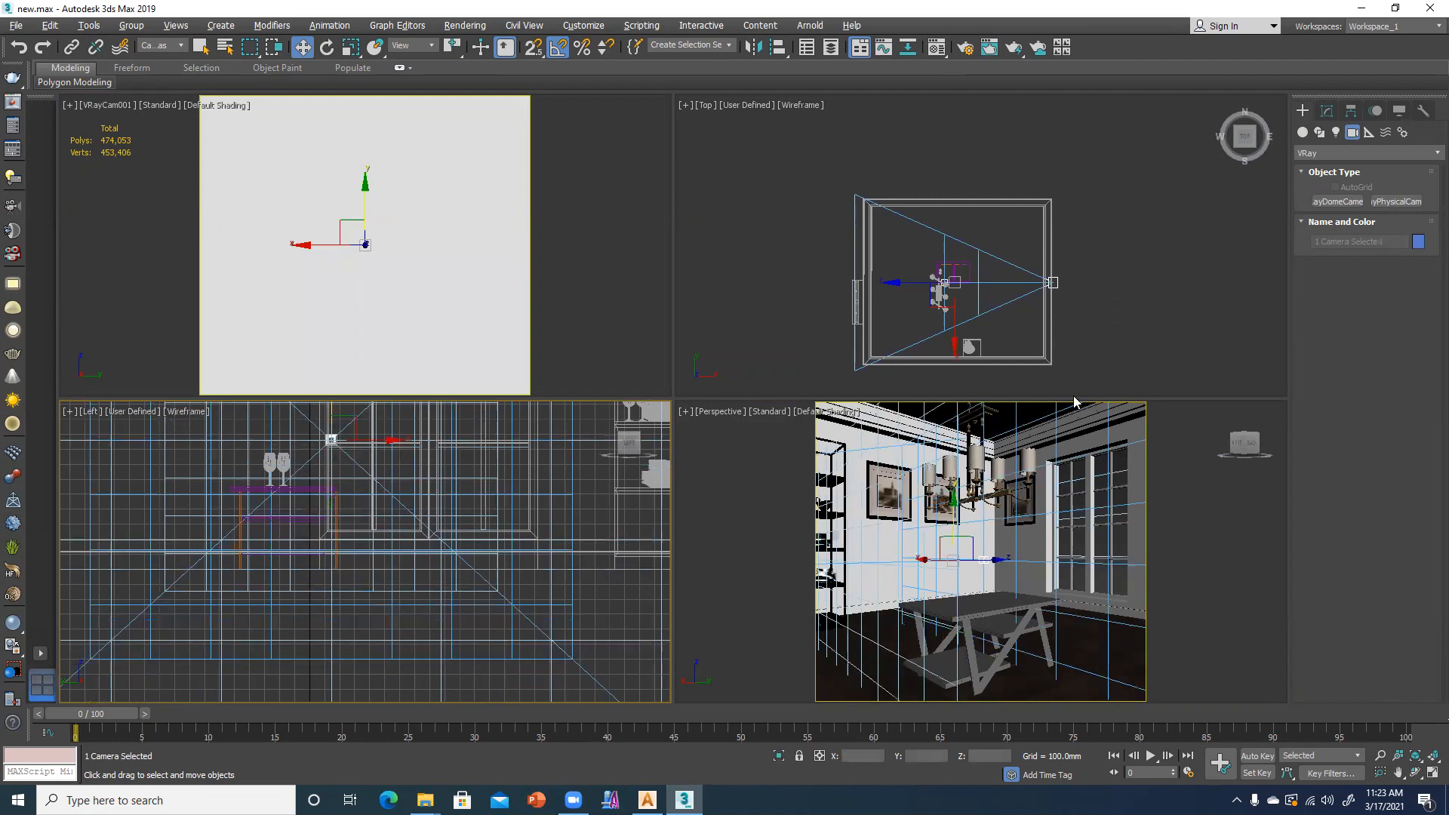
- Select only the V-Ray camera in the Top viewport and move it inward along X to about 3345 mm, inside the wall
{"action": "left_click", "coordinate": [1056, 285]}
{"action": "scroll", "coordinate": [1056, 284], "scroll_direction": "up", "scroll_amount": 6}
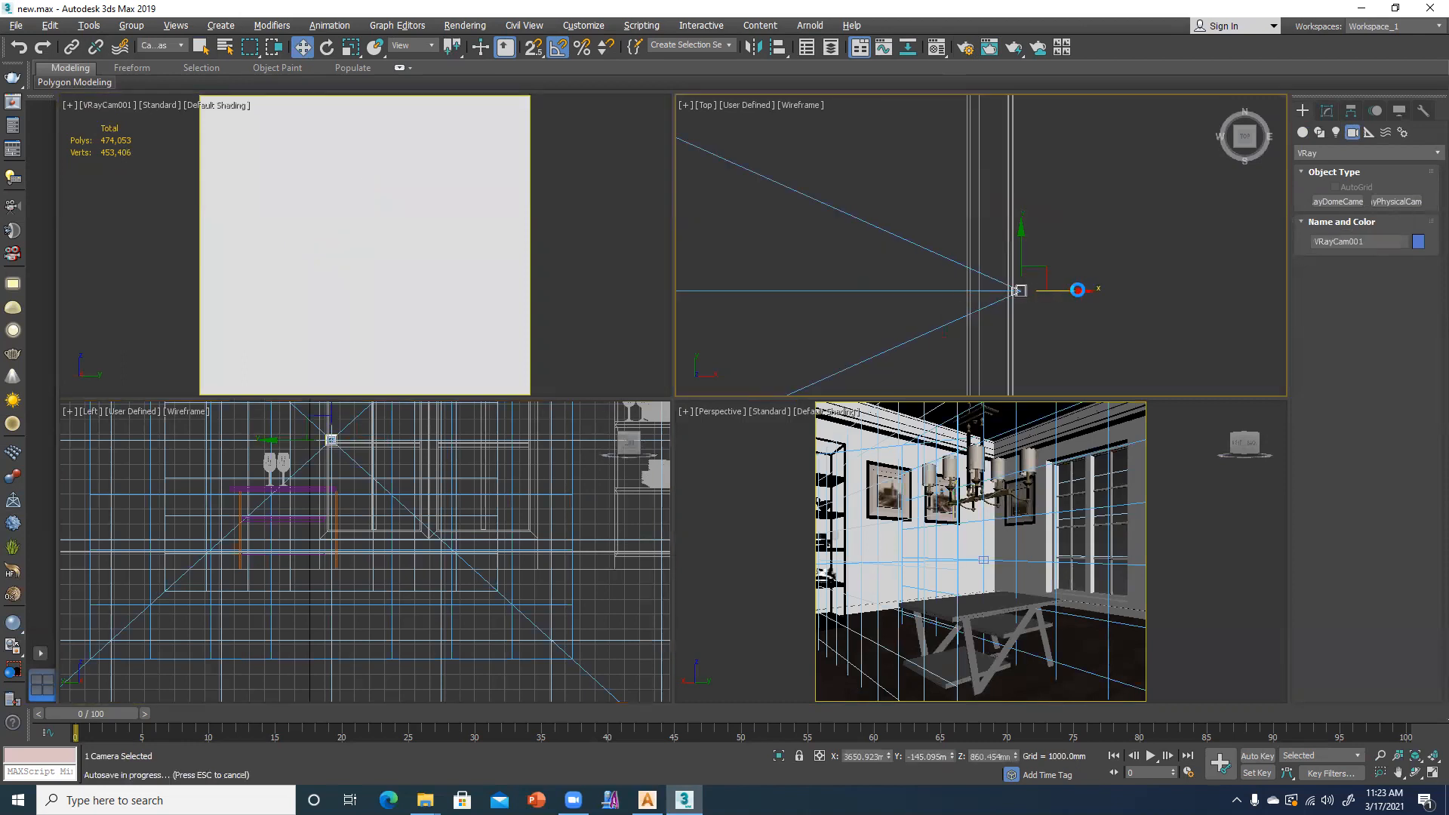
{"action": "key", "text": "Escape"}
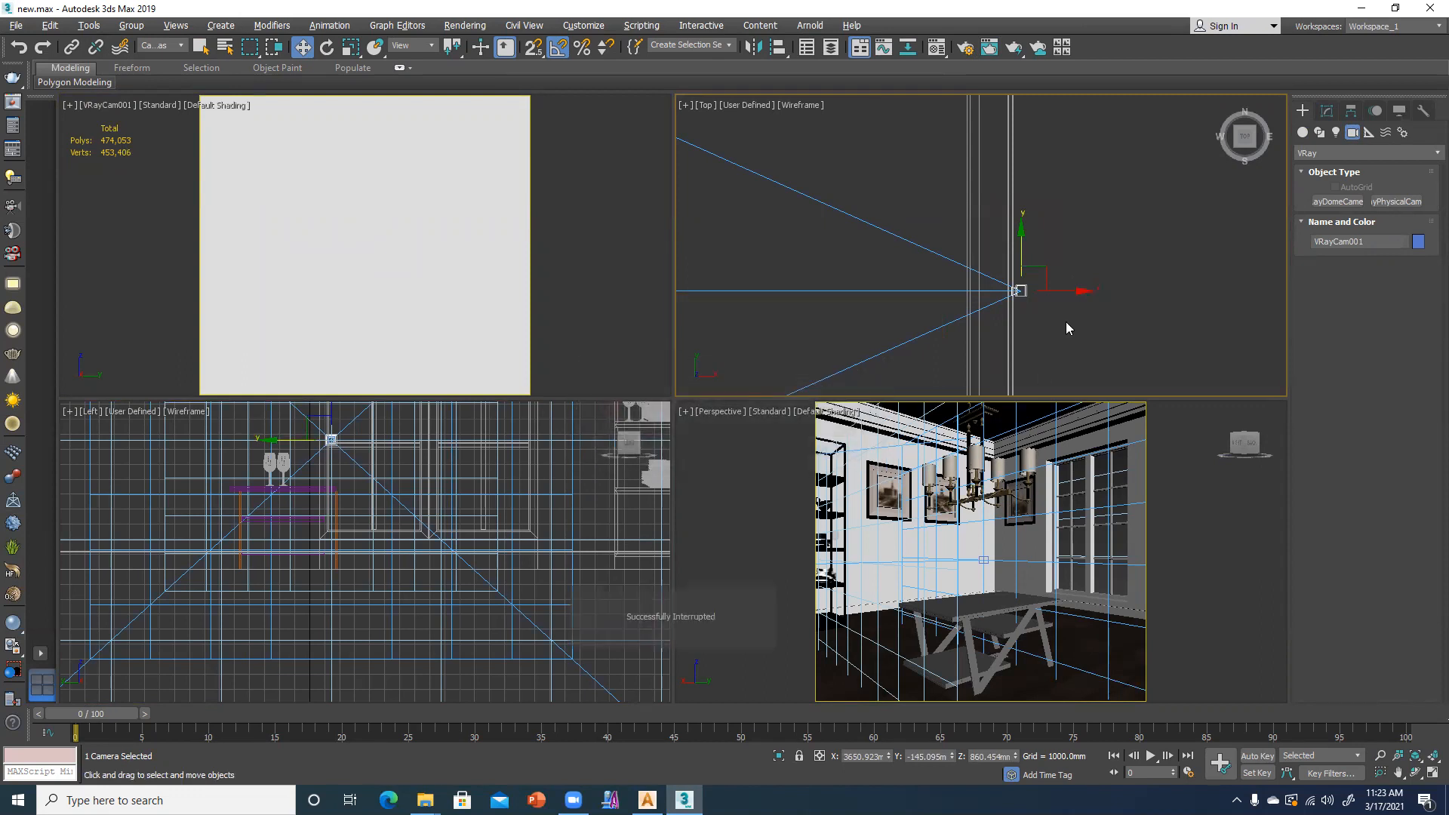
{"action": "left_click_drag", "start_coordinate": [1072, 290], "coordinate": [1027, 288]}
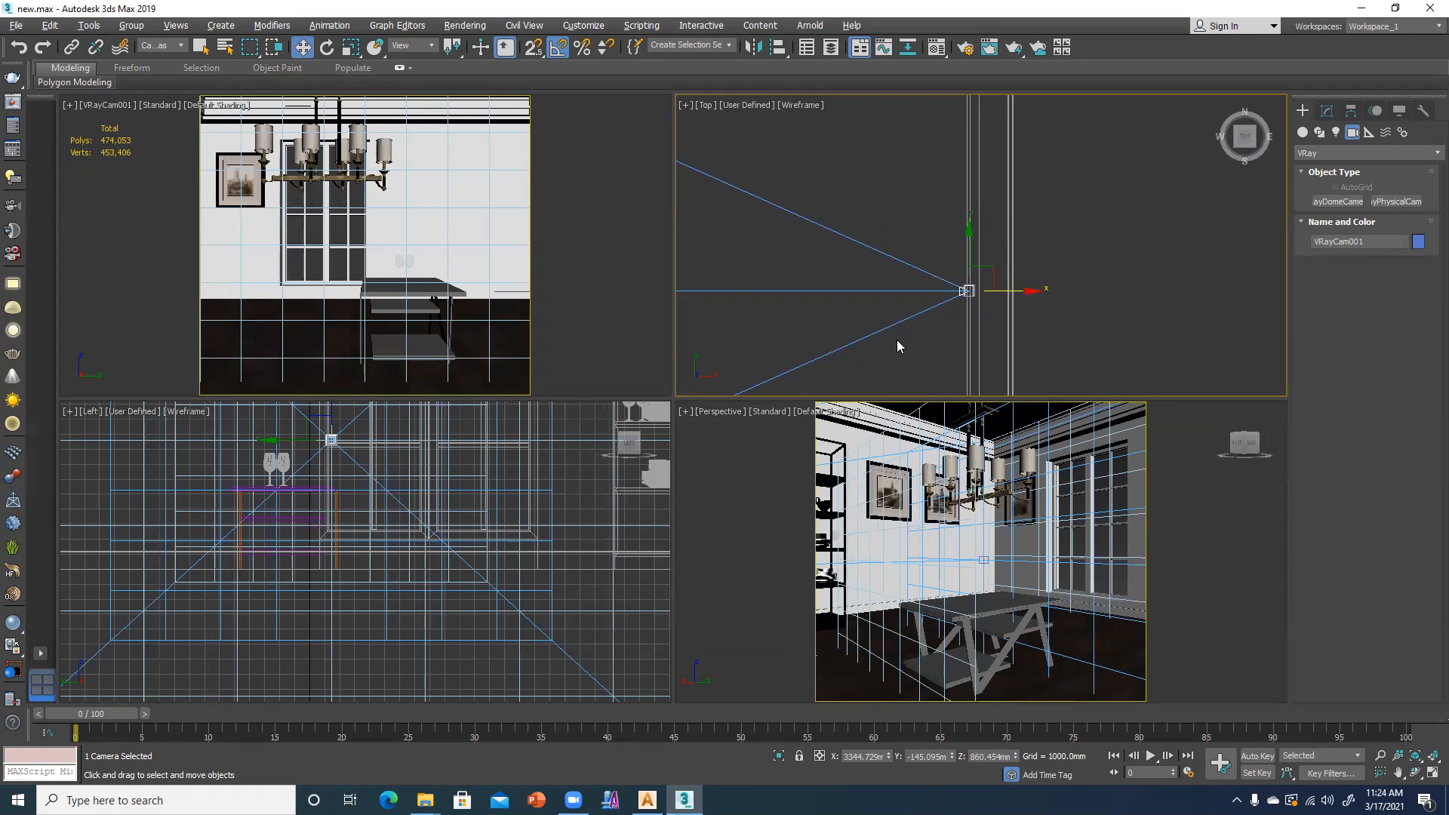
- Move the camera in the Top viewport to the room's +X/+Y corner, at about X 2859 mm and Y 2719 mm
{"action": "scroll", "coordinate": [896, 347], "scroll_direction": "down", "scroll_amount": 5}
{"action": "left_click_drag", "start_coordinate": [907, 278], "coordinate": [883, 222]}
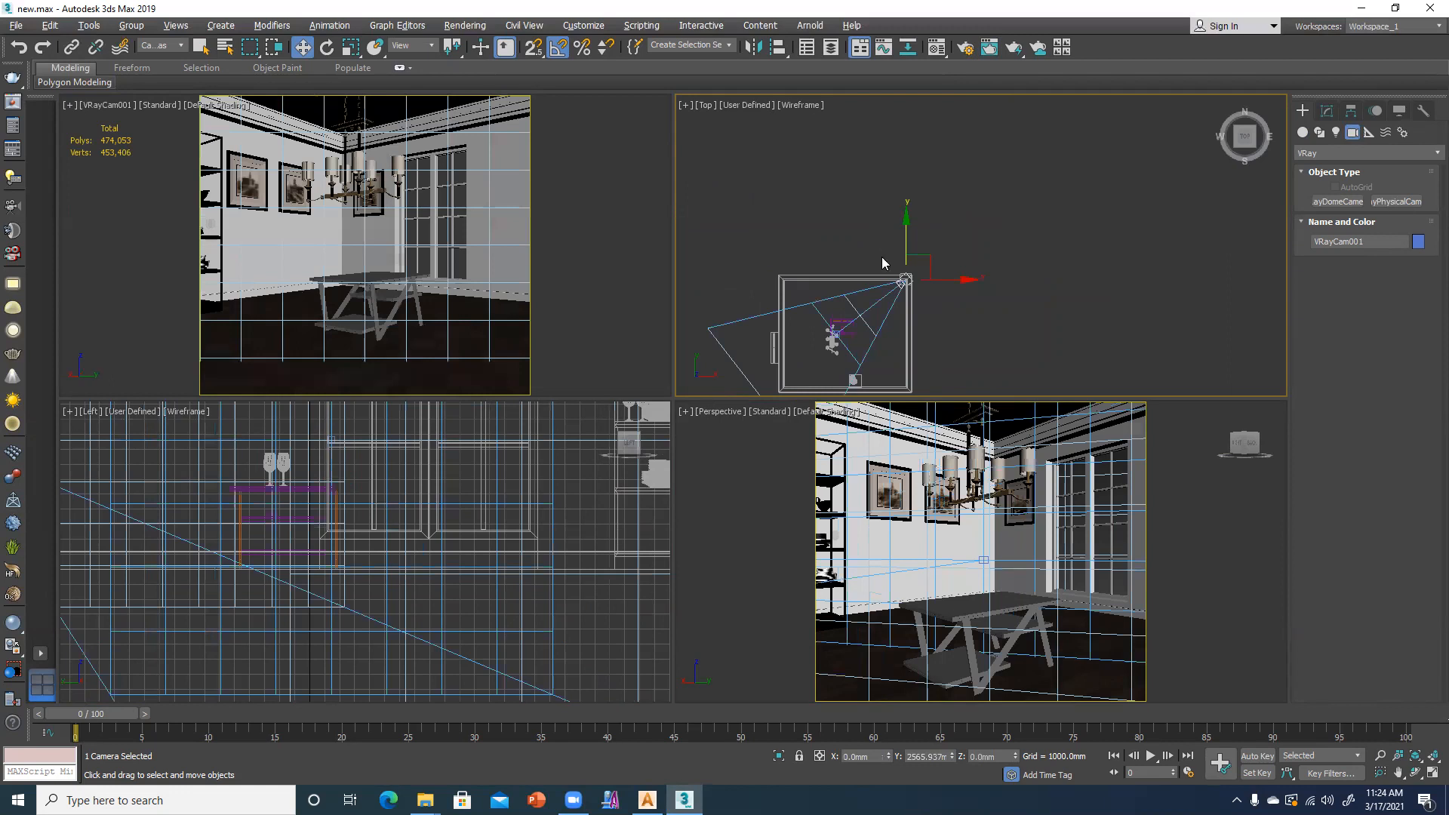
{"action": "left_click_drag", "start_coordinate": [925, 253], "coordinate": [918, 248]}
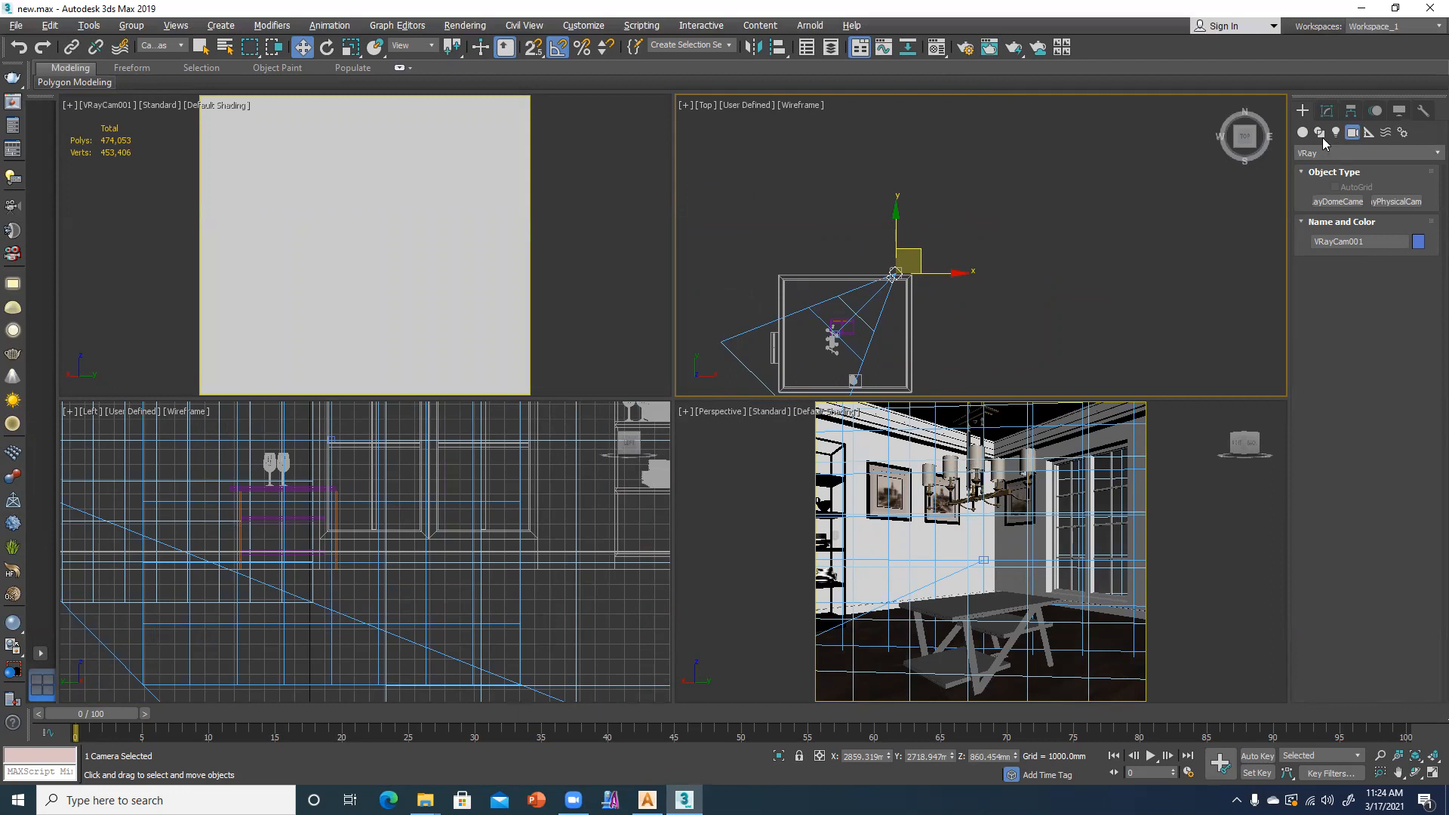
- Enable clipping on the camera, raise the near plane to about 4 mm and the far plane to 3610 mm, and disable clipping again
{"action": "left_click", "coordinate": [1329, 111]}
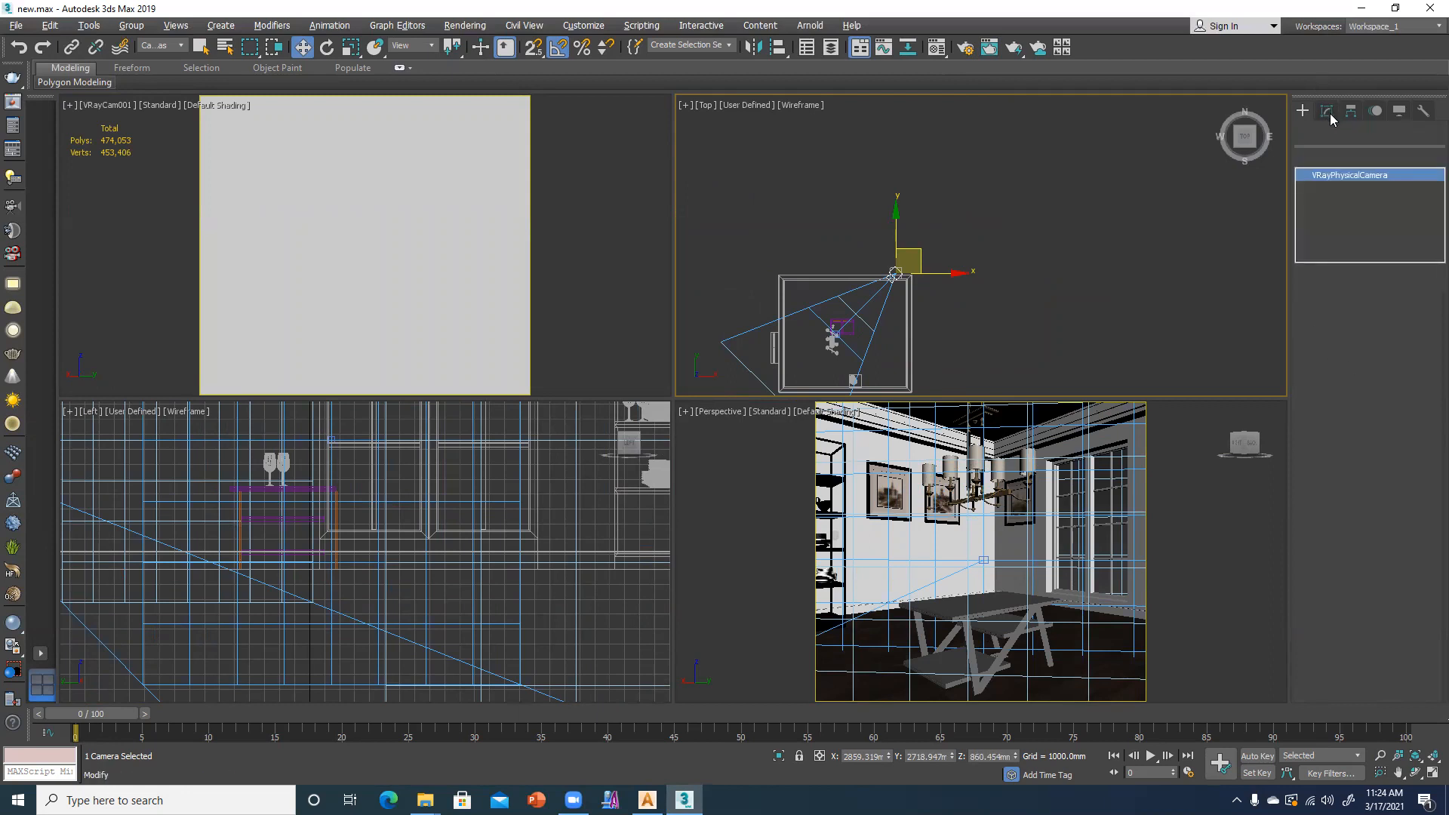
{"action": "left_click_drag", "start_coordinate": [1306, 557], "coordinate": [1311, 337]}
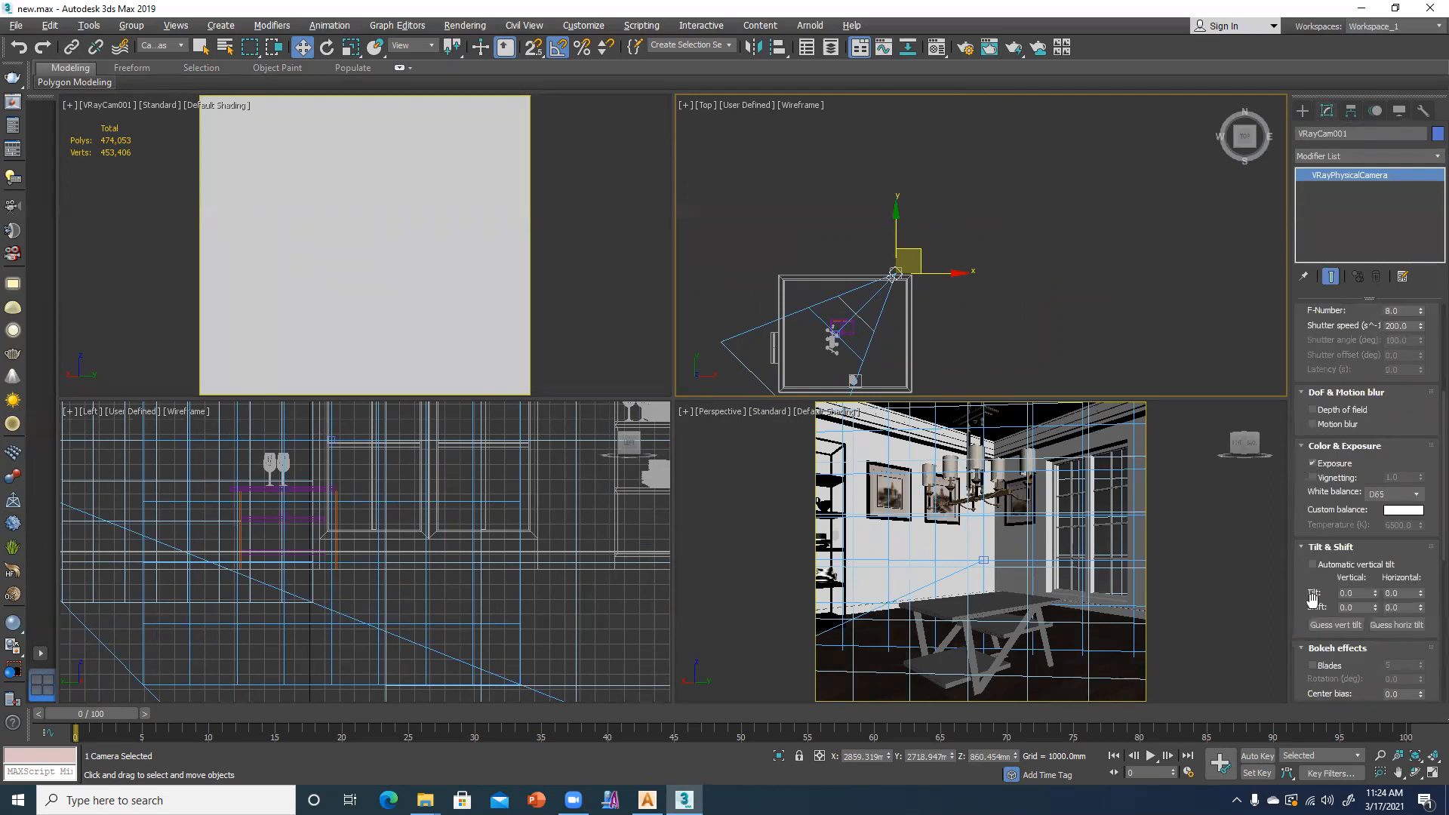
{"action": "scroll", "coordinate": [1312, 410], "scroll_direction": "down", "scroll_amount": 5}
{"action": "scroll", "coordinate": [1309, 572], "scroll_direction": "down", "scroll_amount": 1}
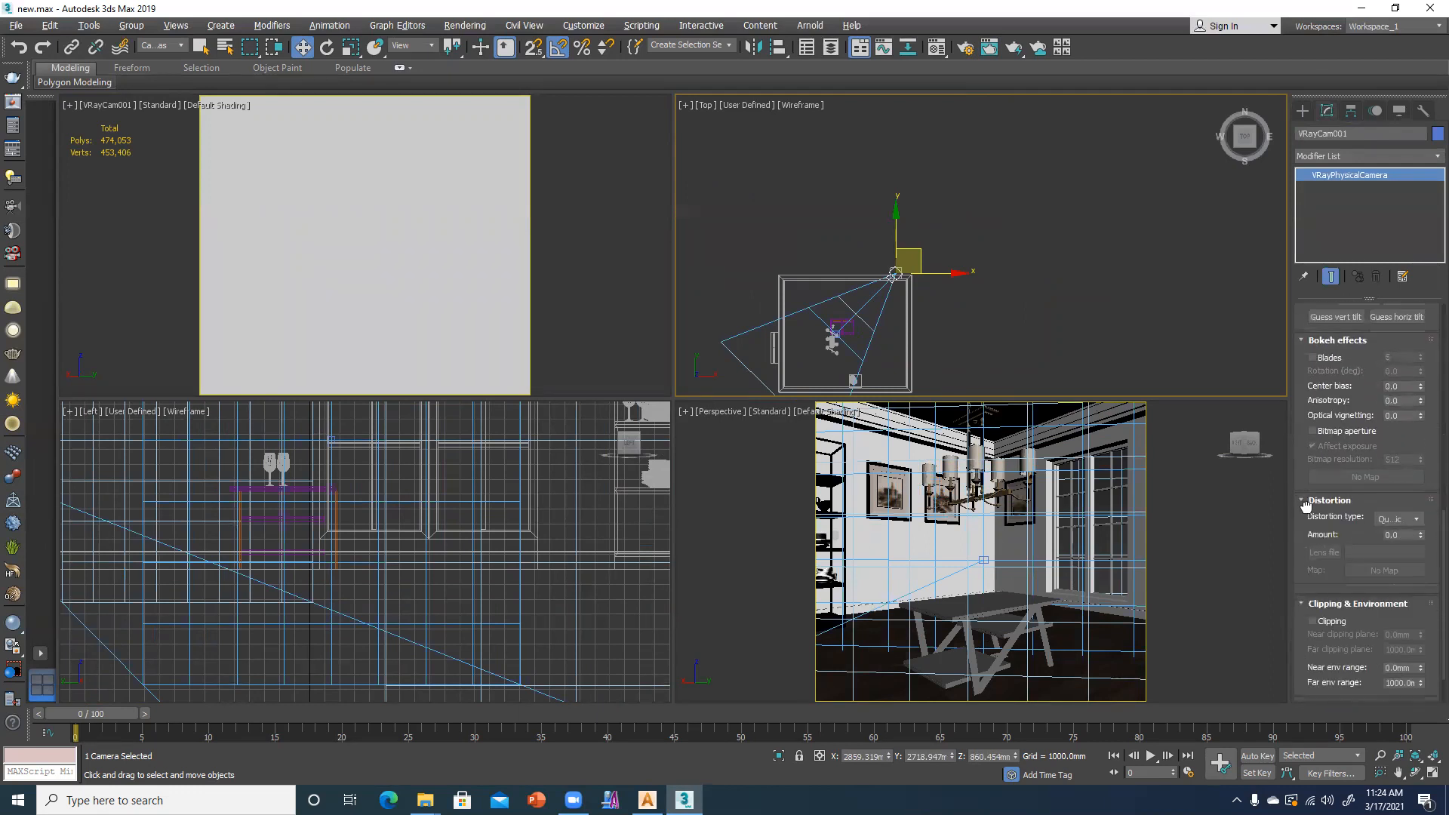
{"action": "left_click", "coordinate": [1333, 569]}
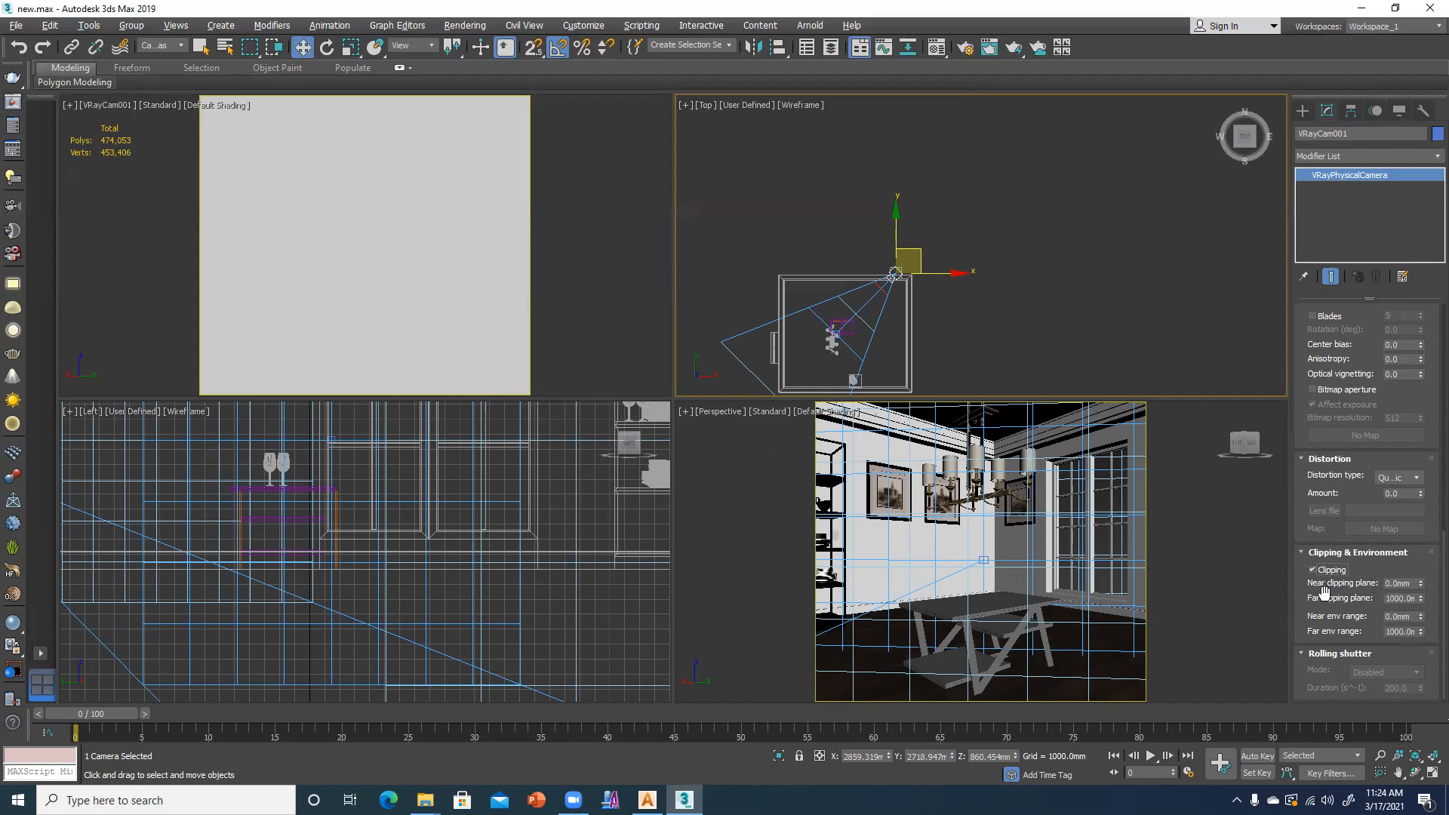
{"action": "left_click_drag", "start_coordinate": [1419, 583], "coordinate": [1398, 298]}
{"action": "left_click_drag", "start_coordinate": [1420, 598], "coordinate": [1417, 403]}
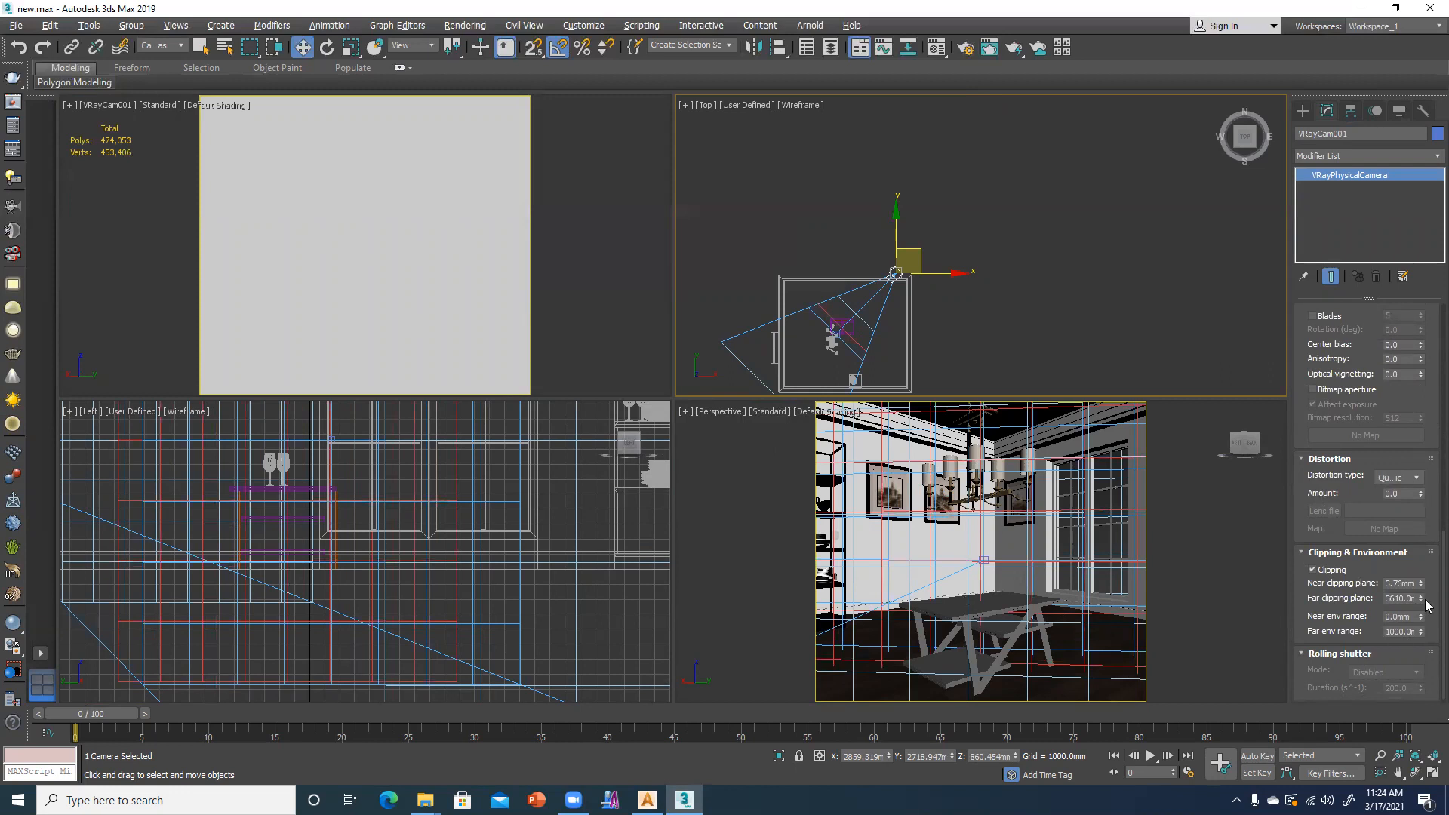
{"action": "left_click", "coordinate": [1335, 571]}
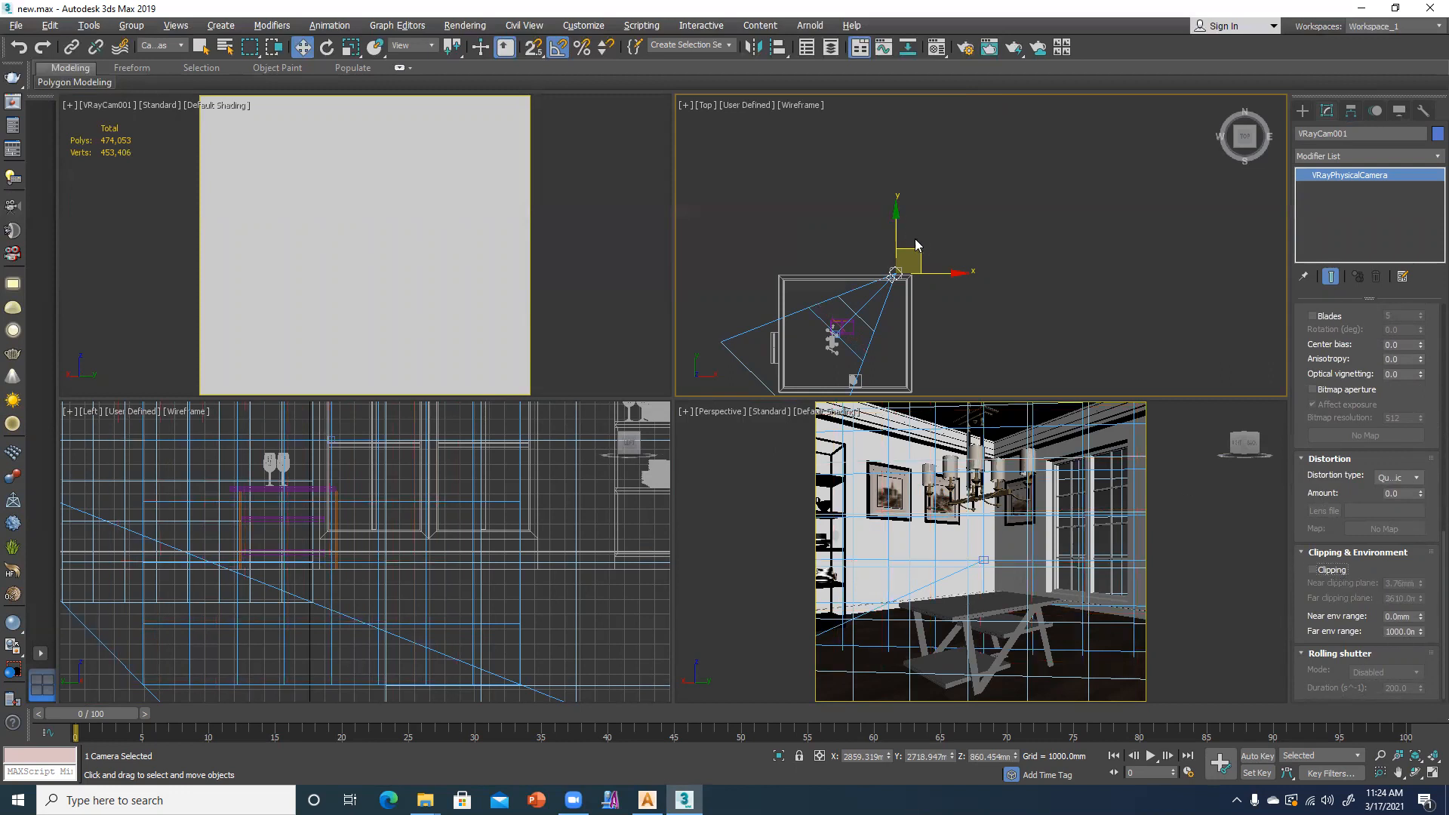
- Move the camera along Y in the Top viewport to about 2404 mm, back inside the room, and return to its basic parameters
{"action": "left_click_drag", "start_coordinate": [896, 214], "coordinate": [895, 220]}
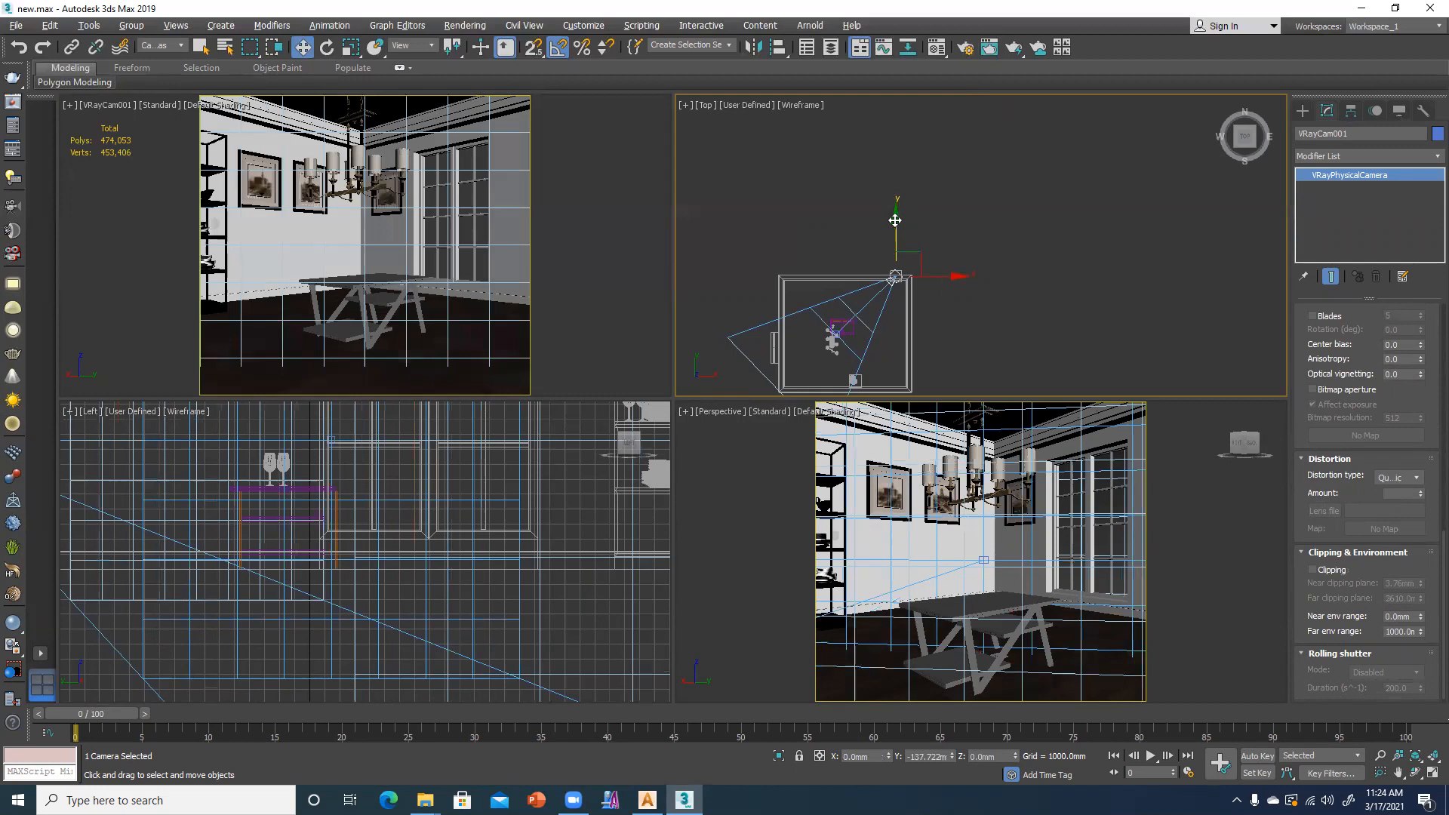
{"action": "left_click_drag", "start_coordinate": [894, 220], "coordinate": [895, 221]}
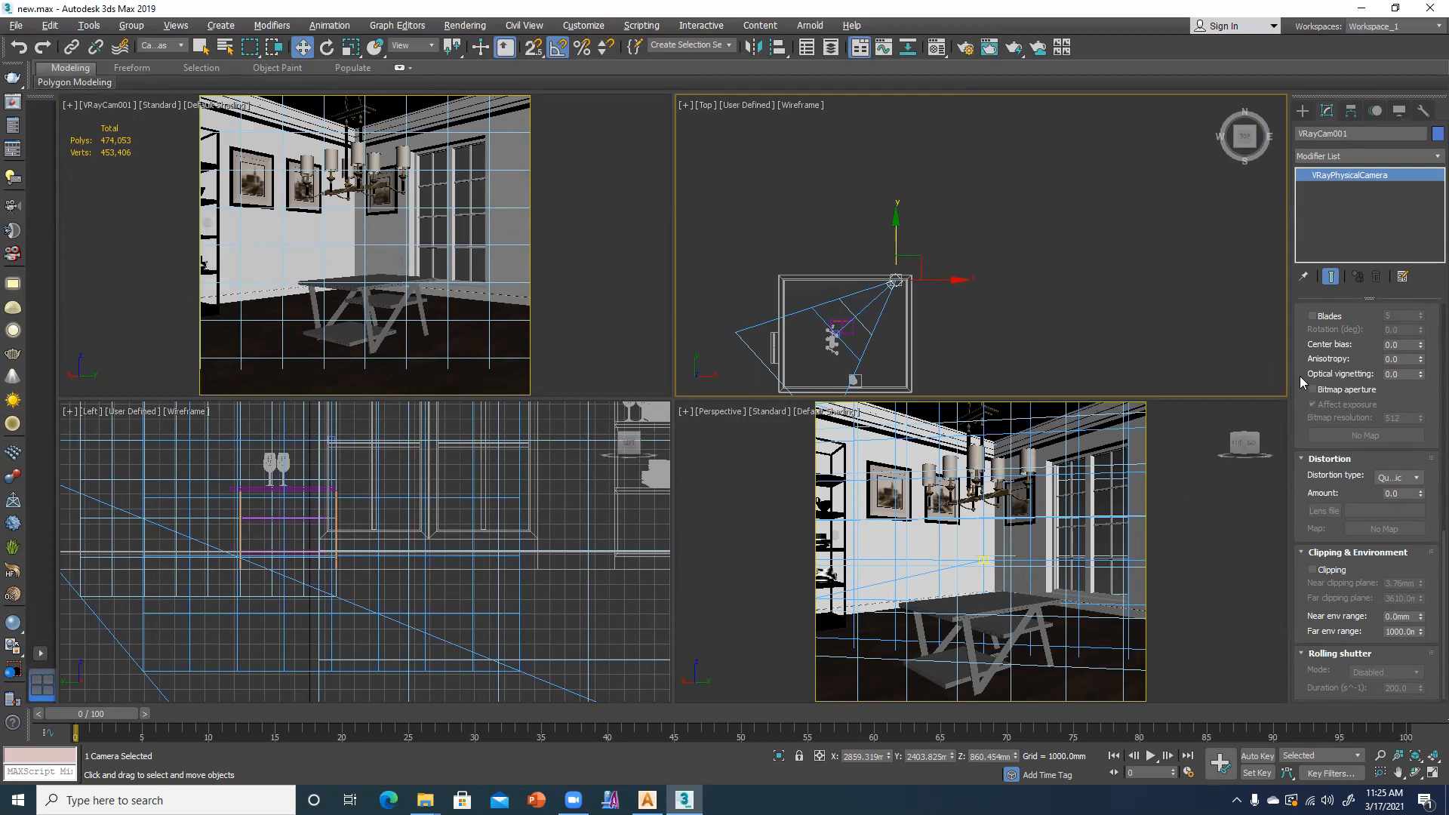
{"action": "left_click_drag", "start_coordinate": [1304, 370], "coordinate": [1315, 616]}
{"action": "scroll", "coordinate": [1302, 423], "scroll_direction": "up", "scroll_amount": 5}
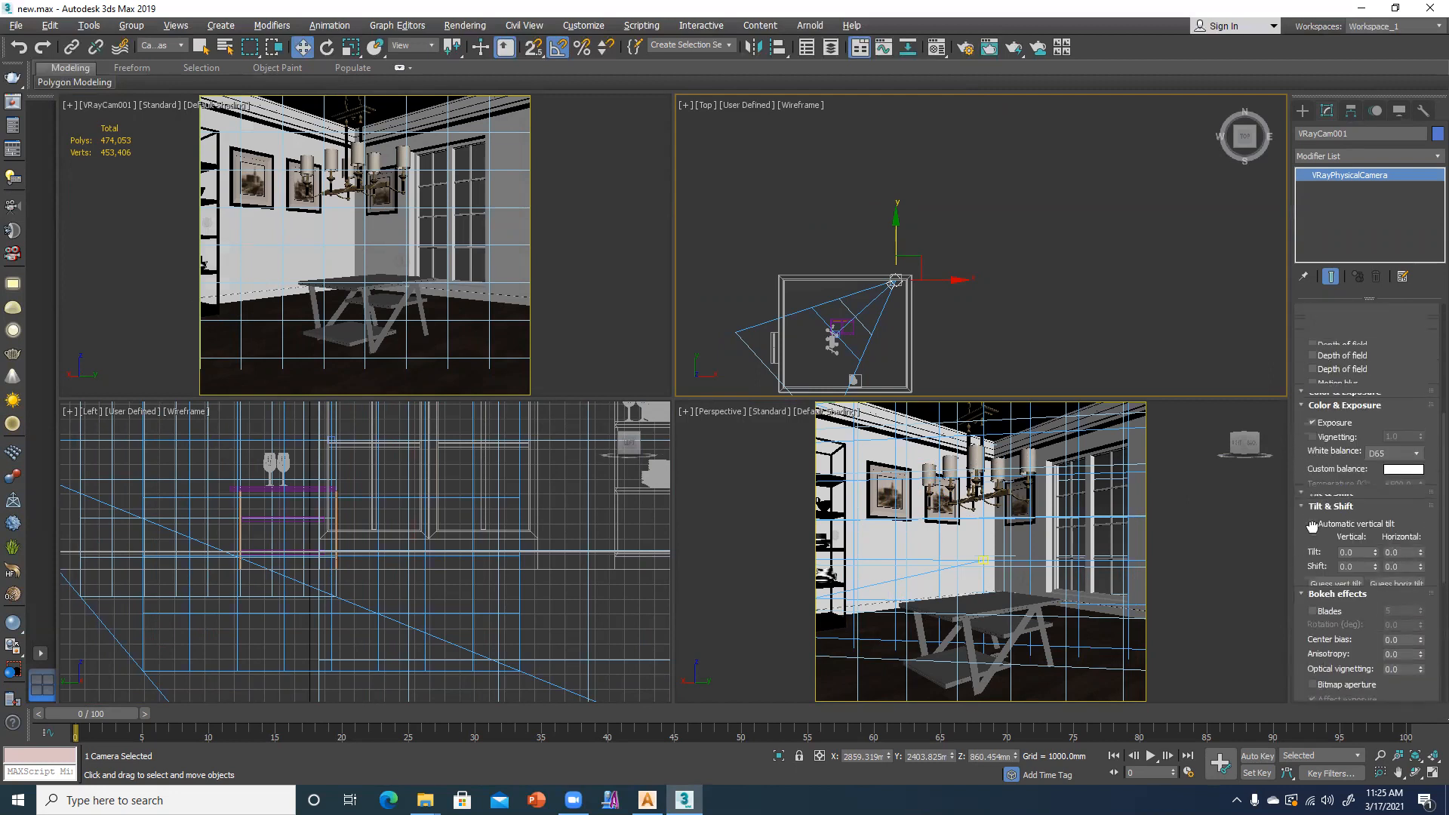
{"action": "scroll", "coordinate": [1302, 407], "scroll_direction": "up", "scroll_amount": 3}
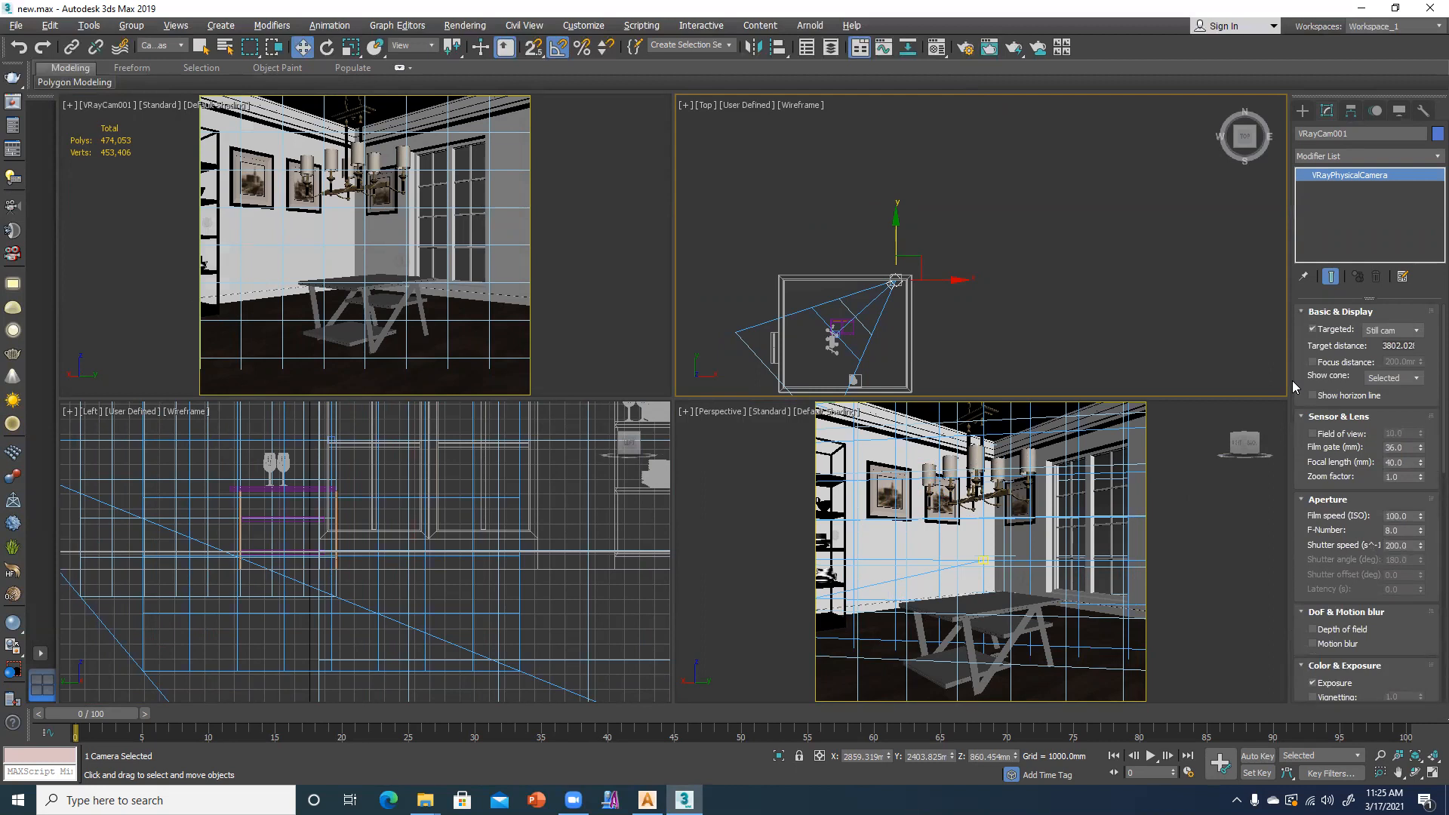
- Deselect the camera and switch the Top viewport to a Left view framed on the window and chandelier
{"action": "left_click", "coordinate": [647, 596]}
{"action": "scroll", "coordinate": [604, 596], "scroll_direction": "down", "scroll_amount": 5}
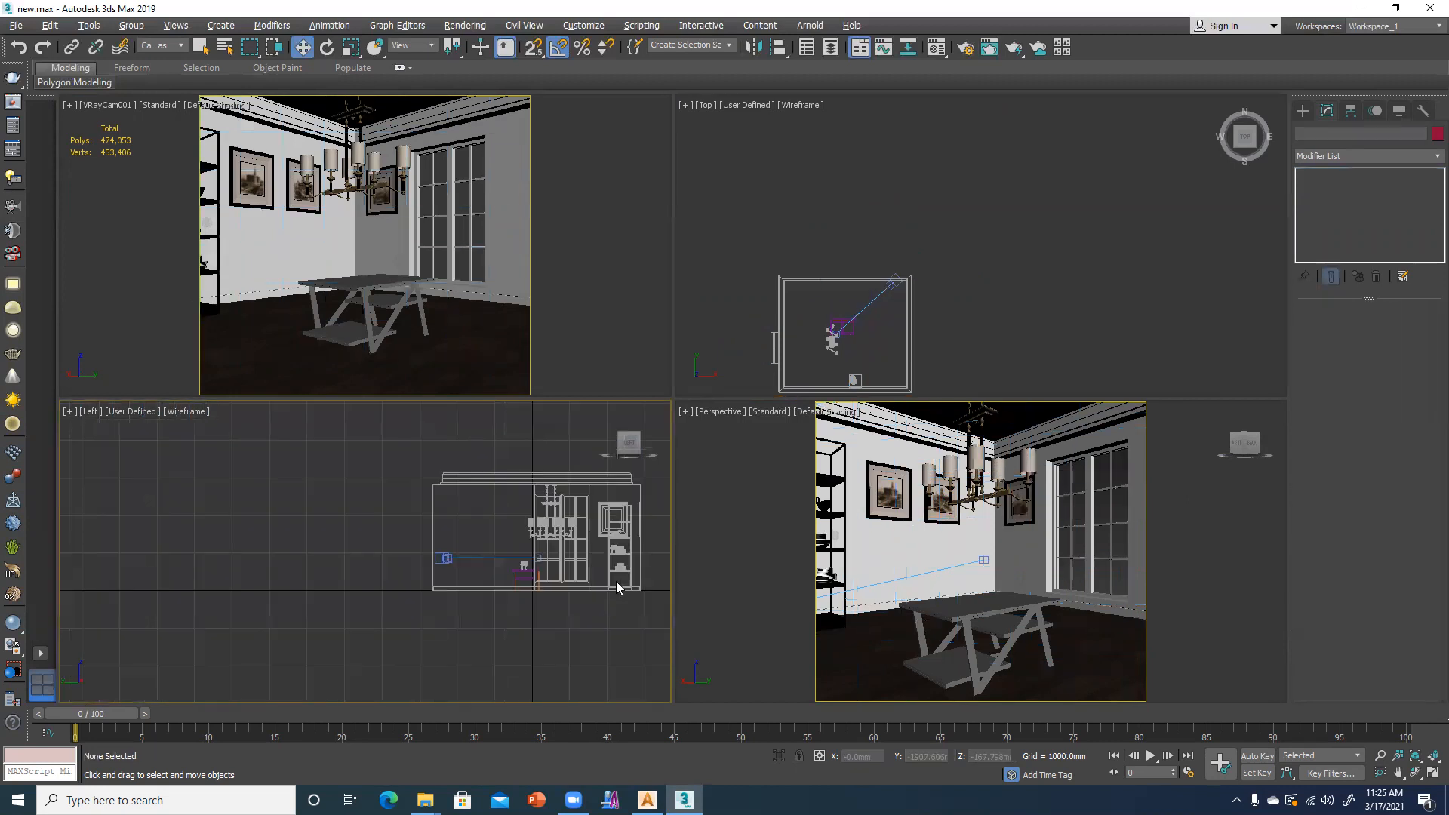
{"action": "left_click", "coordinate": [741, 348]}
{"action": "left_click", "coordinate": [260, 664]}
{"action": "left_click", "coordinate": [760, 216]}
{"action": "left_click", "coordinate": [555, 289]}
{"action": "left_click", "coordinate": [751, 238]}
{"action": "key", "text": "f"}
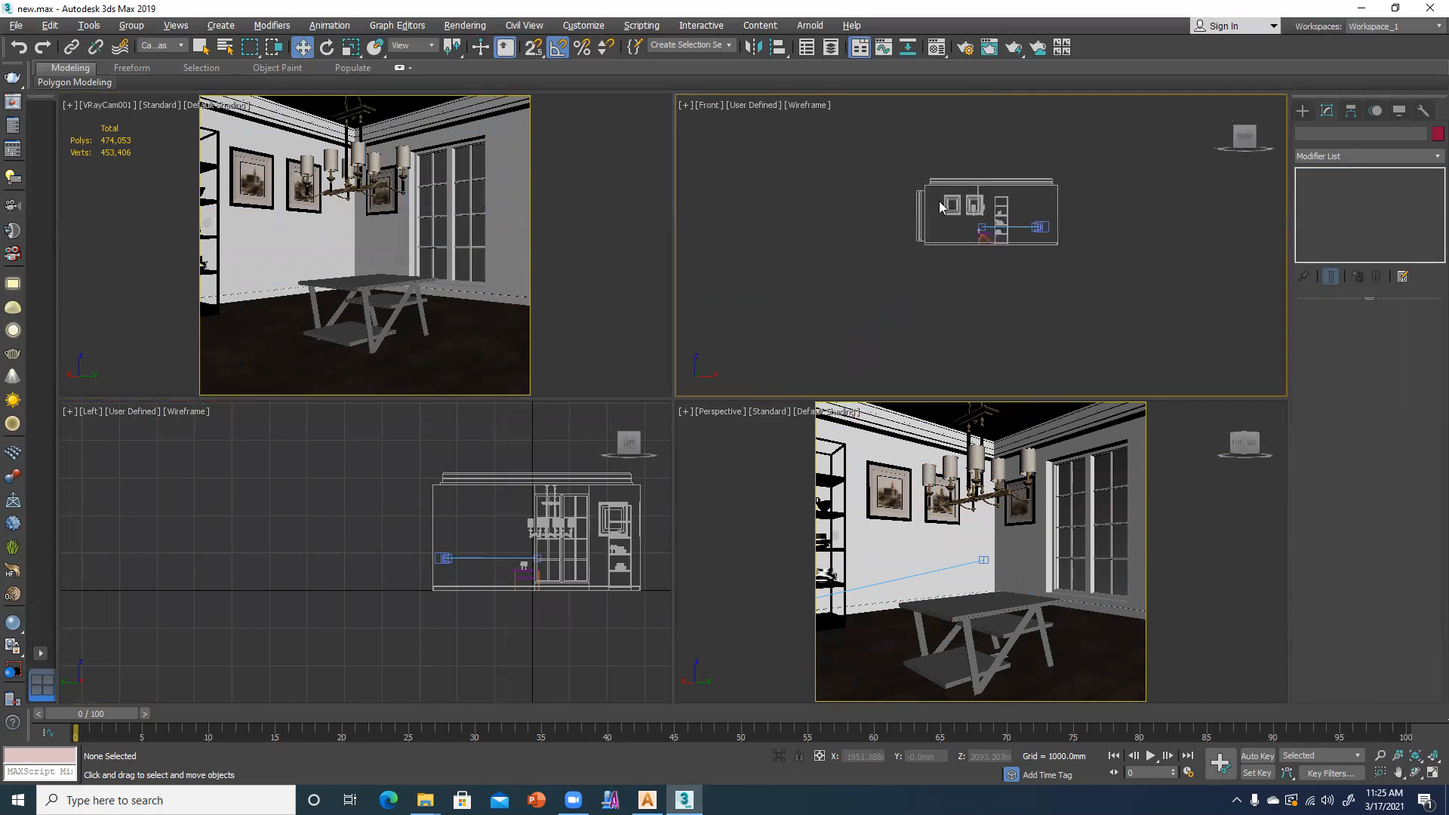
{"action": "key", "text": "l"}
{"action": "scroll", "coordinate": [1039, 187], "scroll_direction": "up", "scroll_amount": 5}
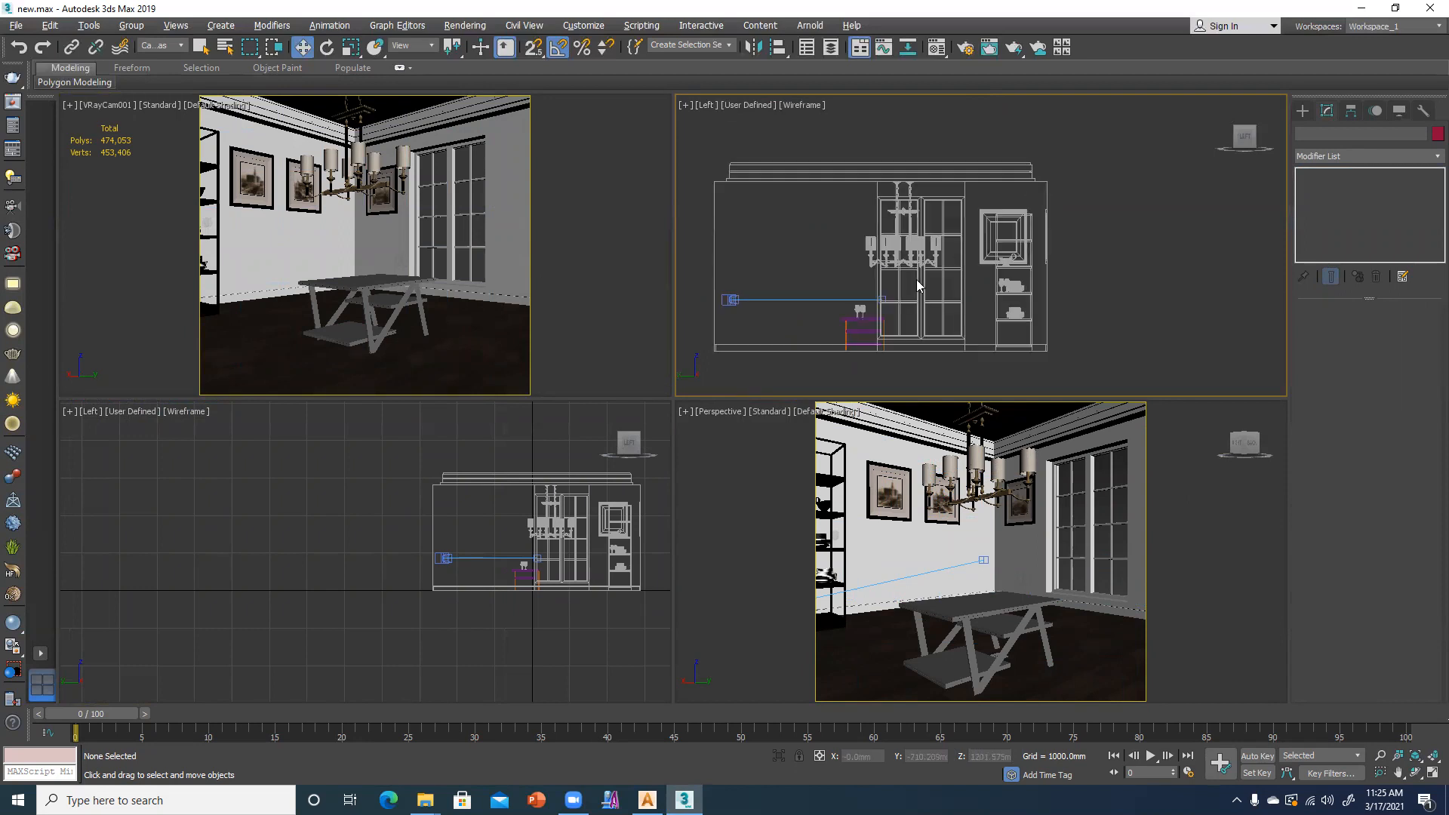
{"action": "middle_click_drag", "start_coordinate": [913, 315], "coordinate": [887, 314]}
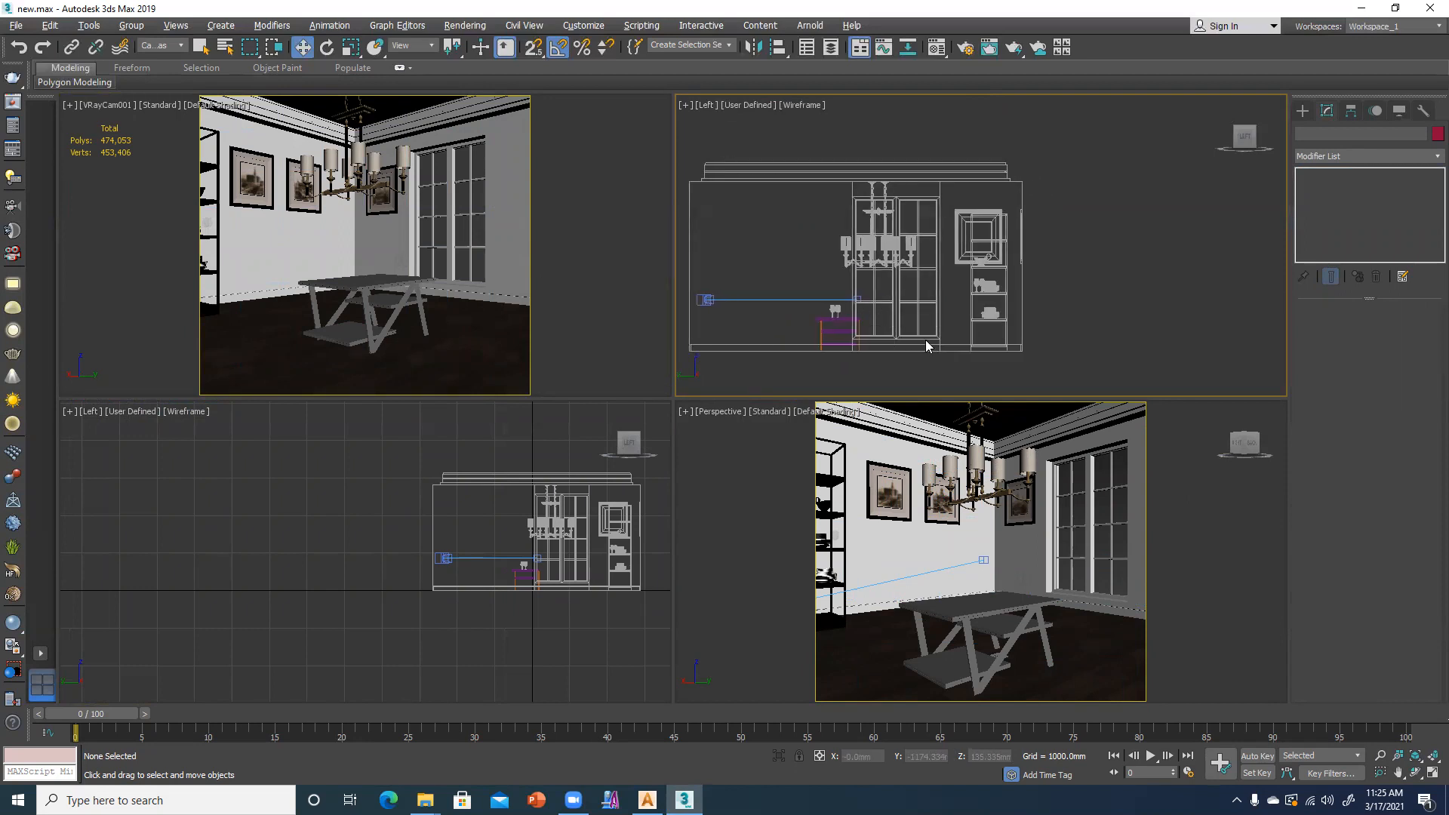
{"action": "scroll", "coordinate": [883, 225], "scroll_direction": "up", "scroll_amount": 5}
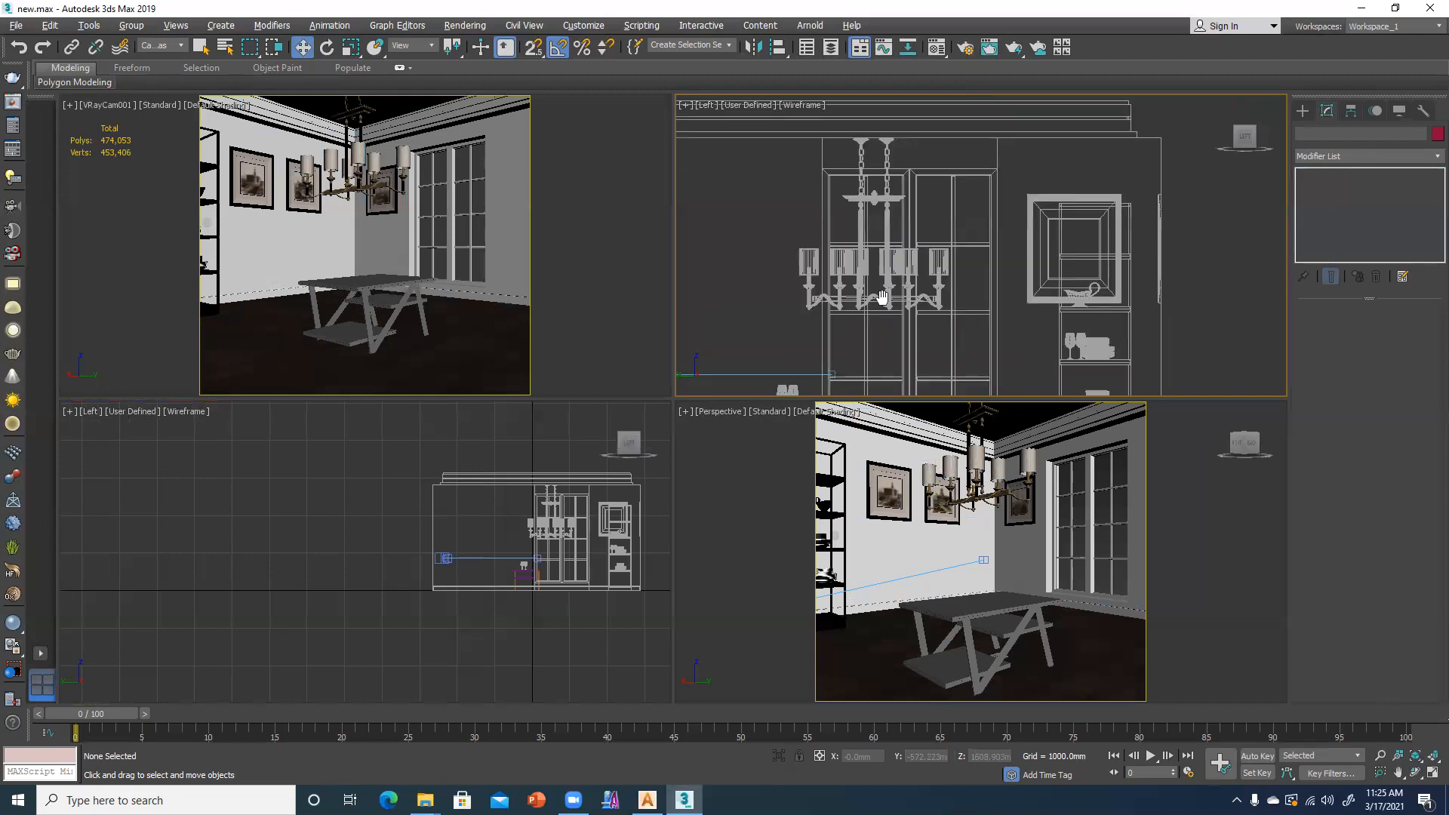
- Turn on snapping and choose VRayLight from the V-Ray lights as the object type to create
{"action": "left_click", "coordinate": [577, 143]}
{"action": "key", "text": "s"}
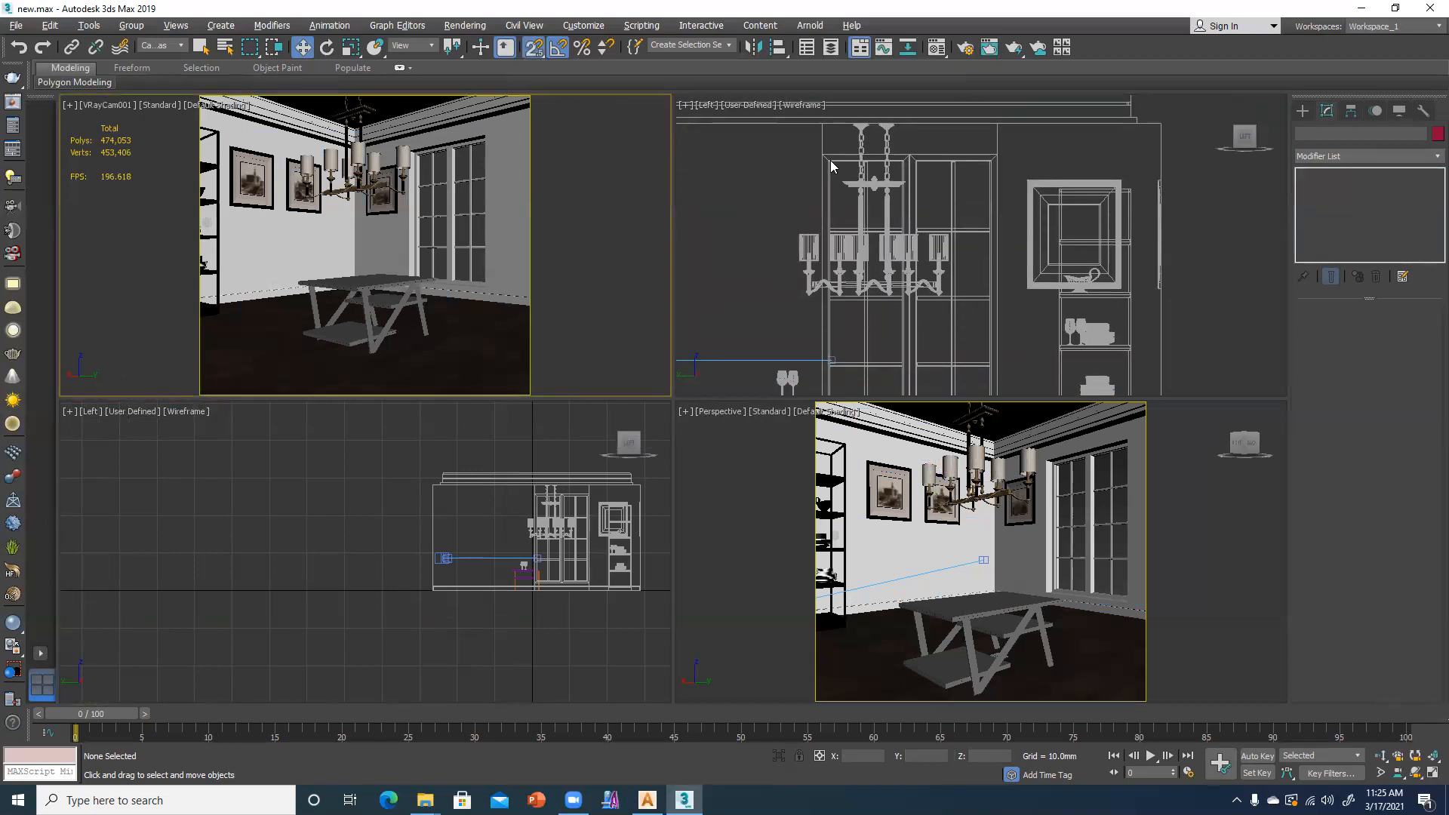
{"action": "left_click", "coordinate": [1303, 111]}
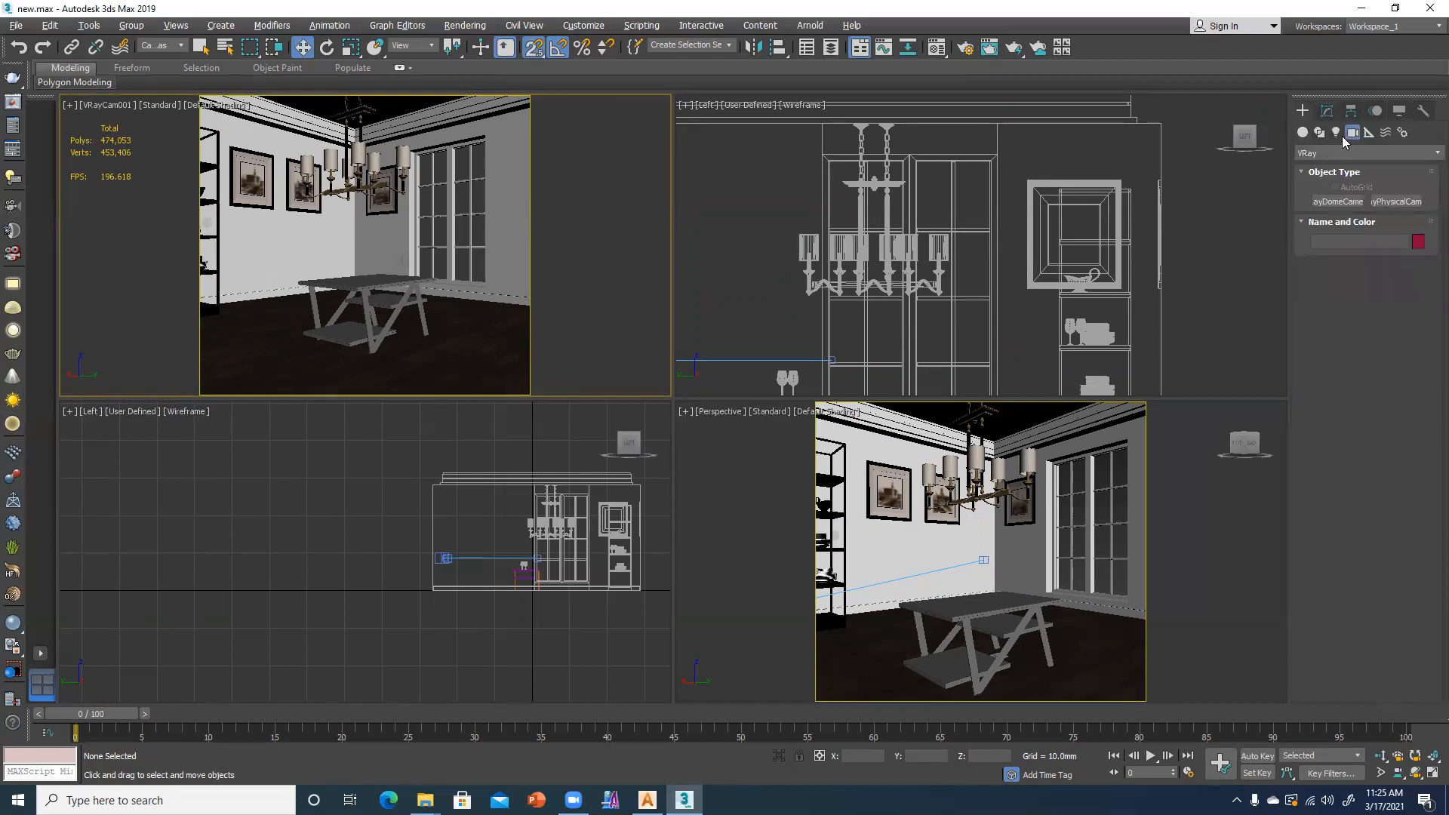
{"action": "left_click", "coordinate": [1336, 132]}
{"action": "left_click", "coordinate": [1332, 154]}
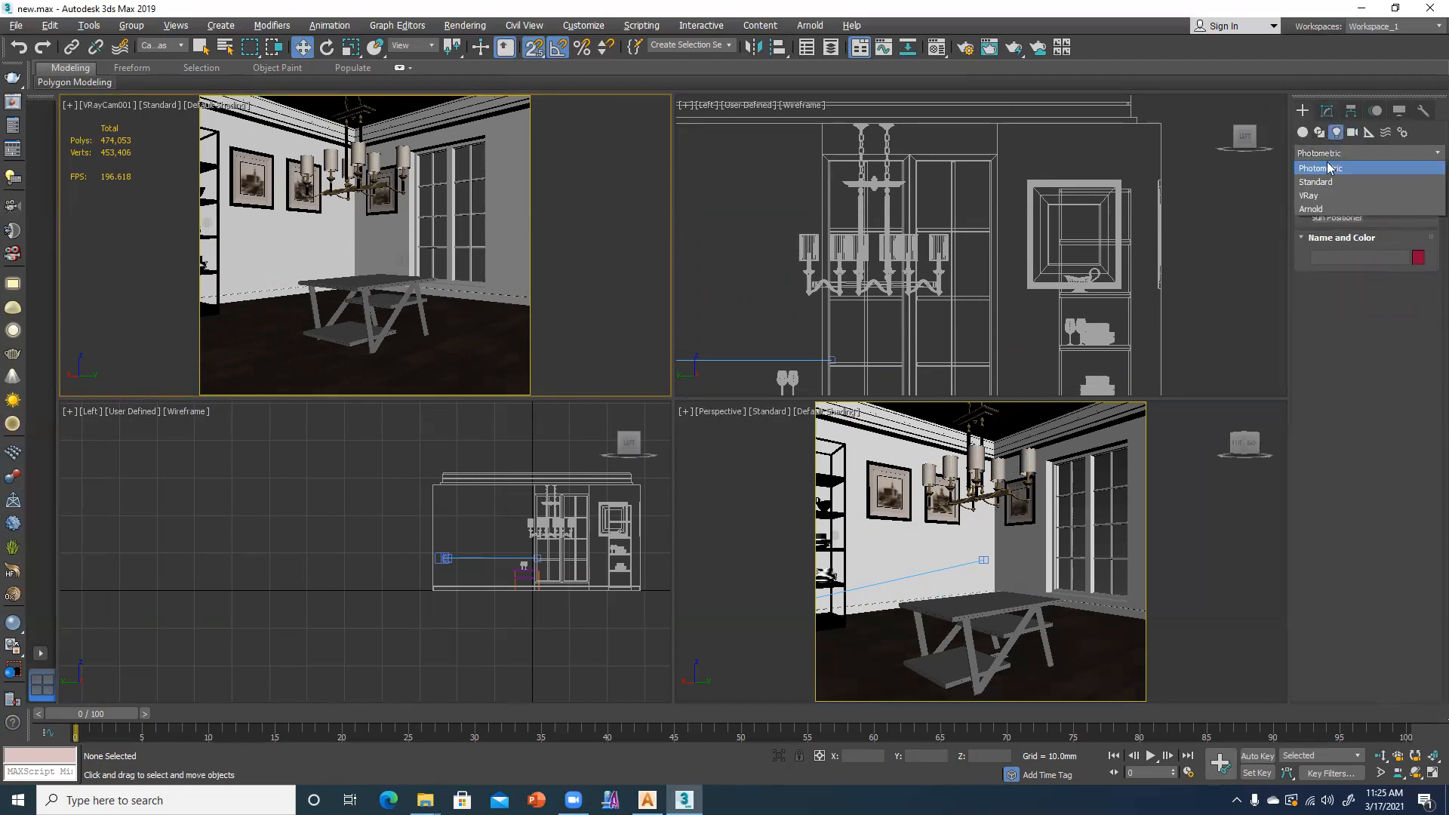
{"action": "left_click", "coordinate": [1333, 201]}
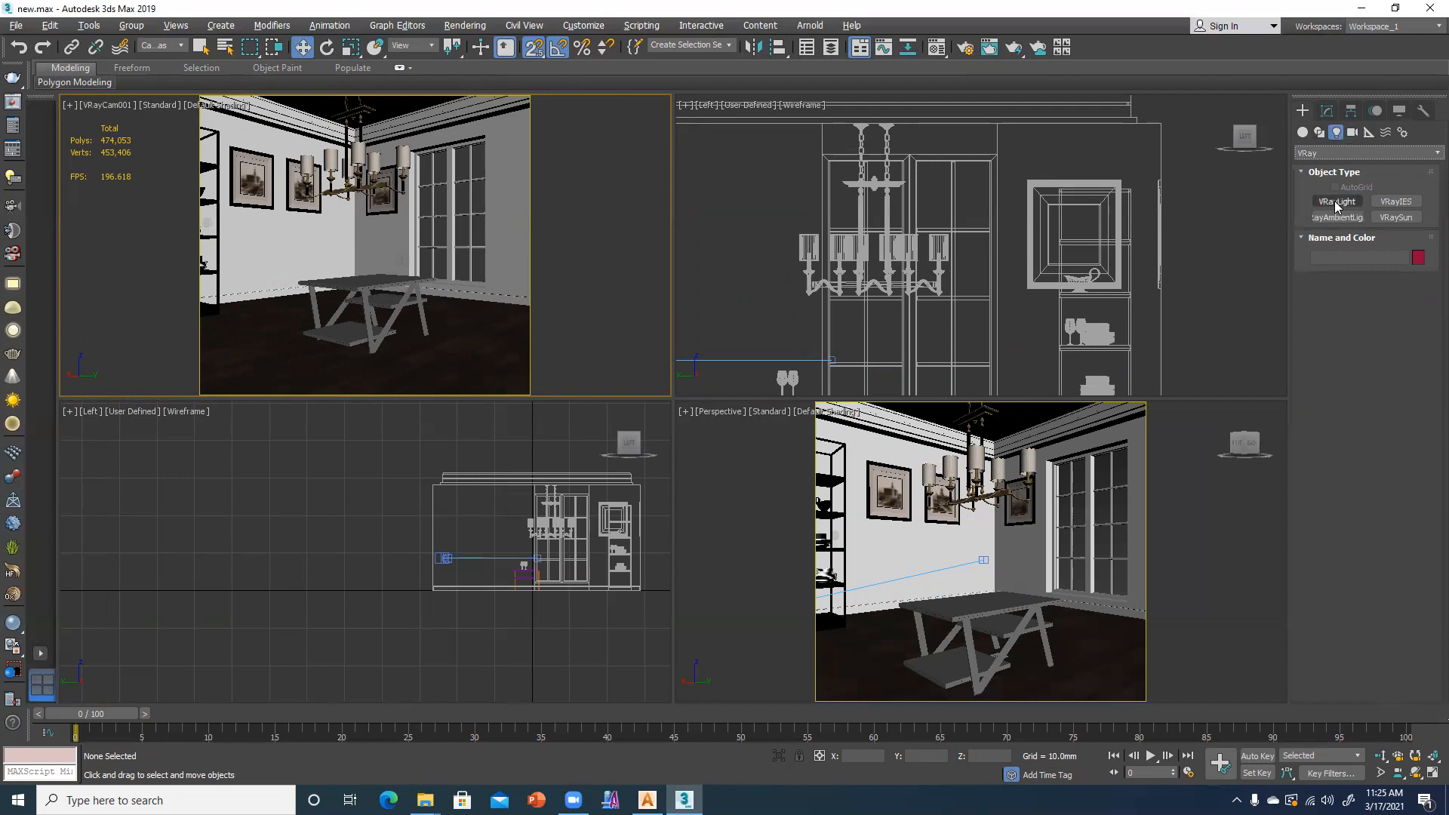
{"action": "left_click", "coordinate": [1336, 202]}
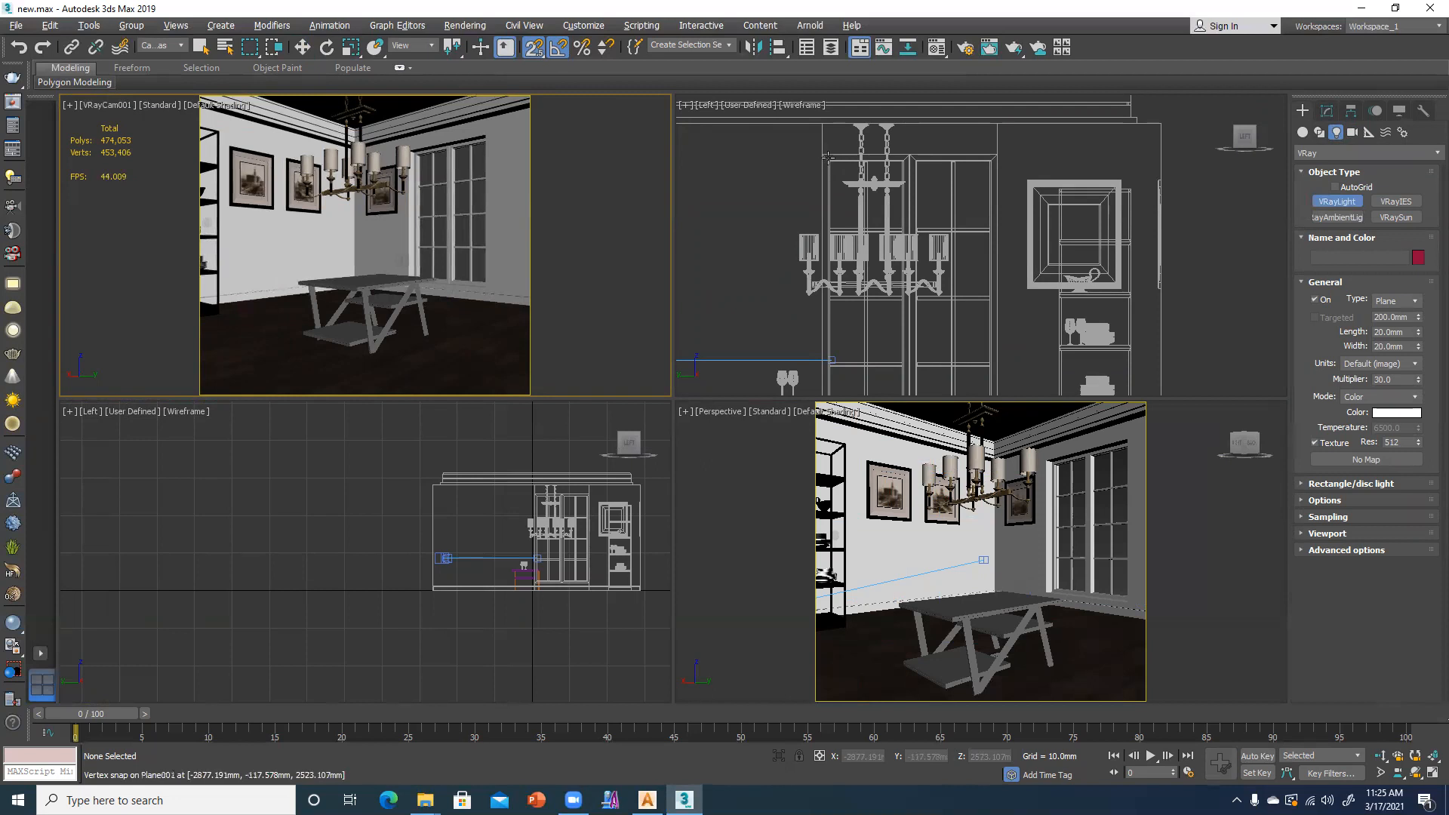
{"action": "left_click_drag", "start_coordinate": [827, 158], "coordinate": [908, 279]}
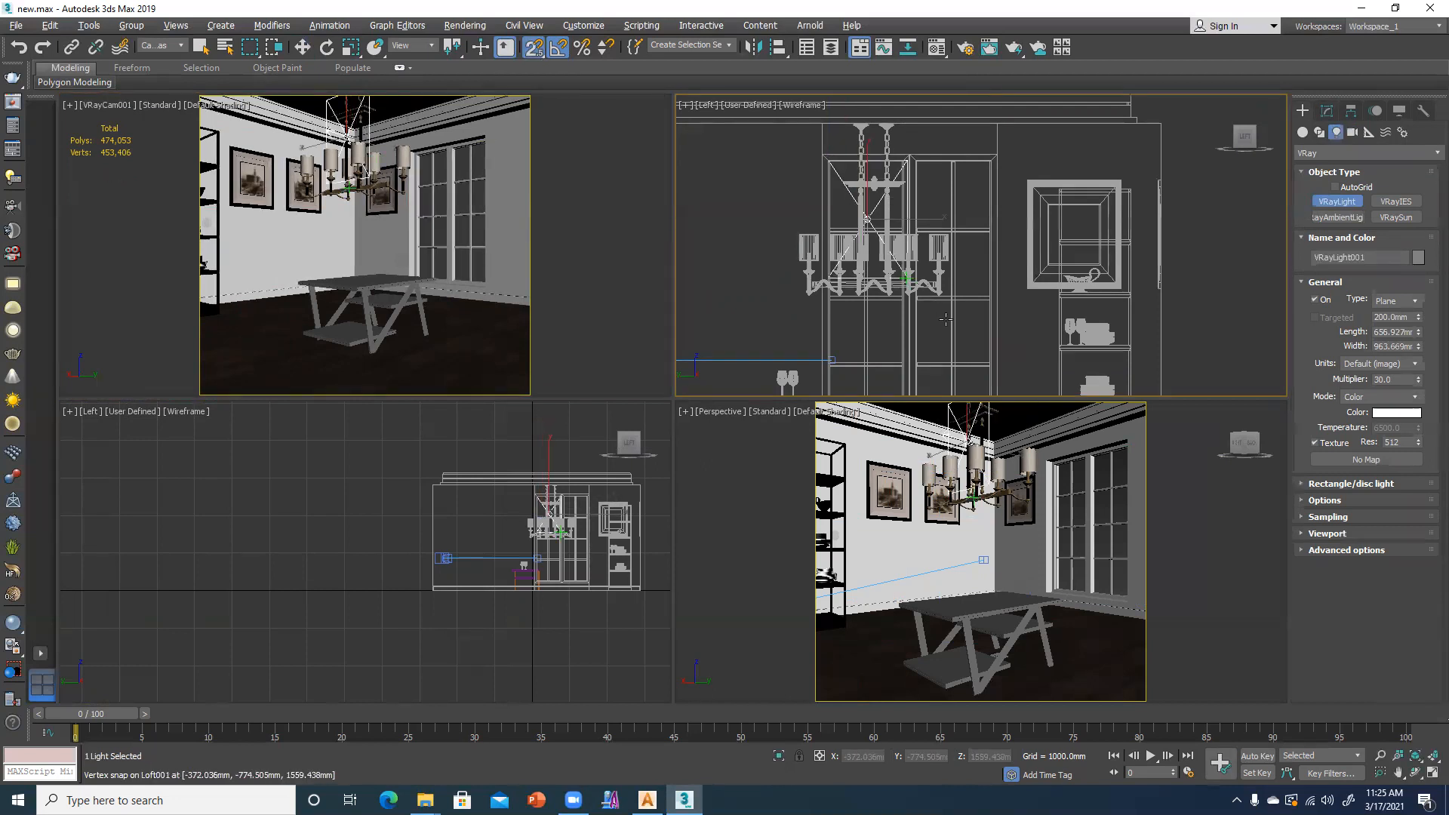
{"action": "mouse_move", "coordinate": [979, 364]}
{"action": "left_mouse_down"}
{"action": "mouse_move", "coordinate": [983, 381]}
{"action": "mouse_move", "coordinate": [975, 299]}
{"action": "left_mouse_up"}
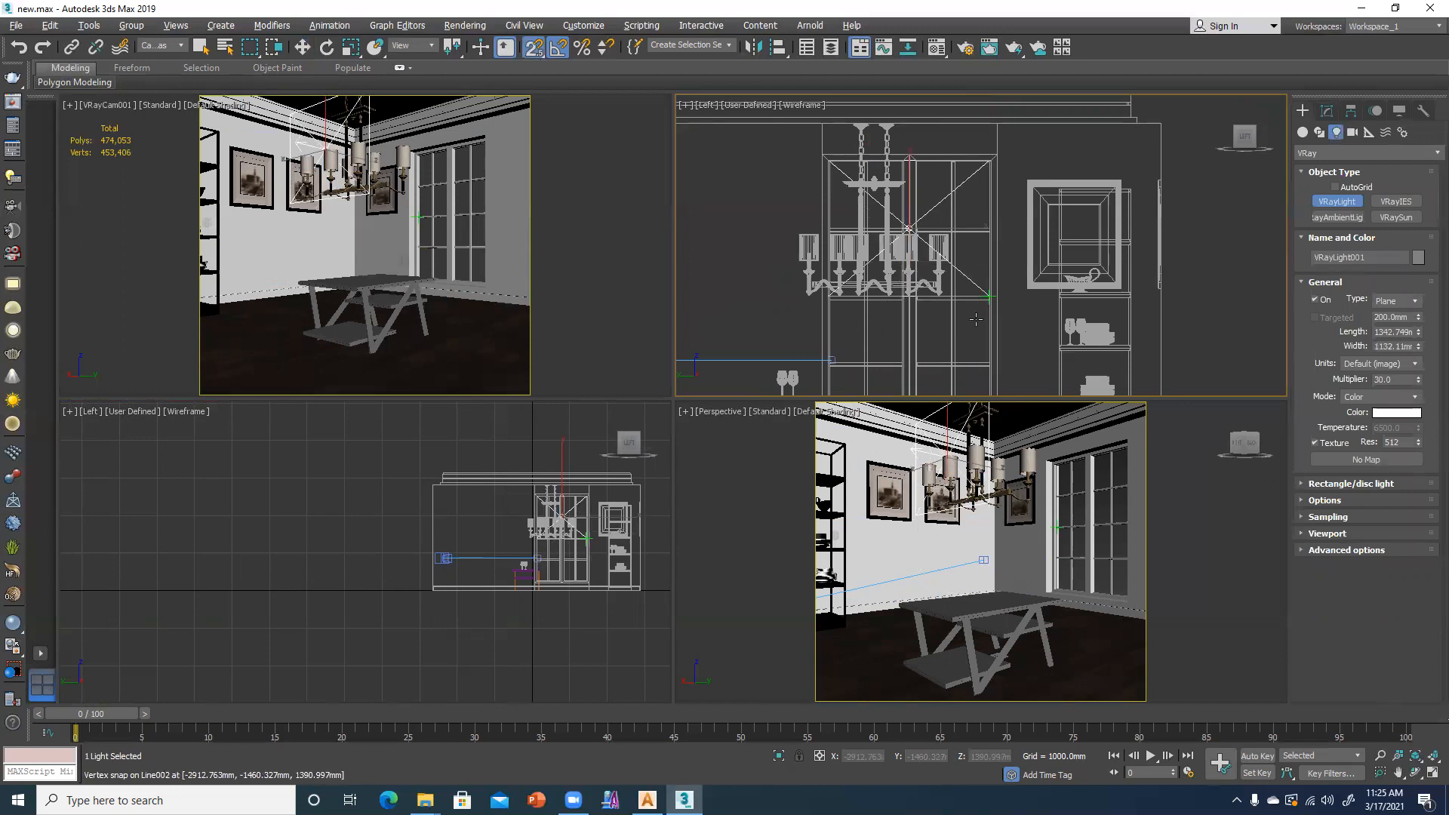
{"action": "scroll", "coordinate": [976, 320], "scroll_direction": "down", "scroll_amount": 4}
{"action": "right_click", "coordinate": [976, 319]}
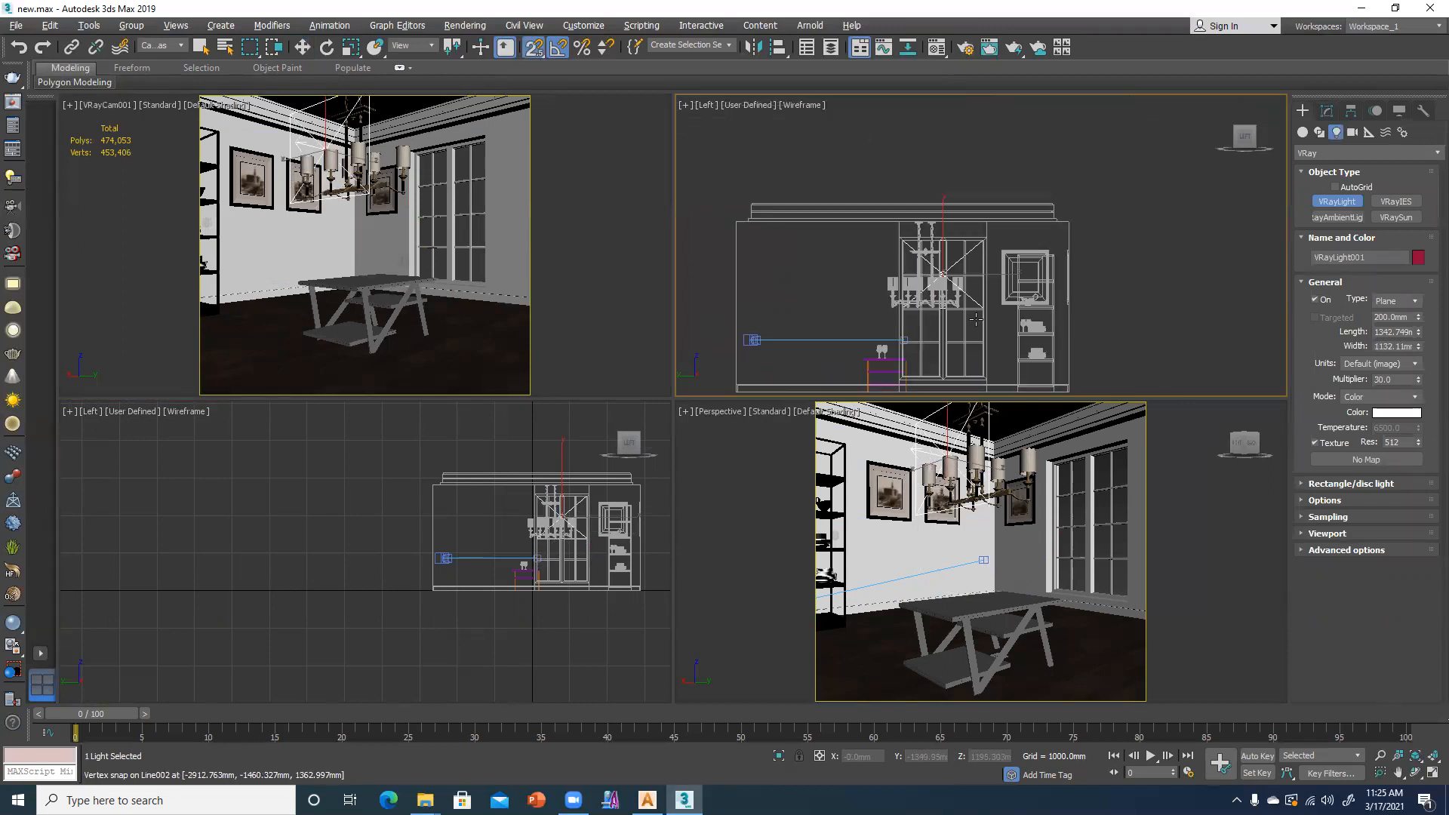
- Draw a V-Ray plane light over the whole window in the upper Left view, about 1334 mm long and 2250 mm wide
{"action": "left_click_drag", "start_coordinate": [900, 242], "coordinate": [983, 373]}
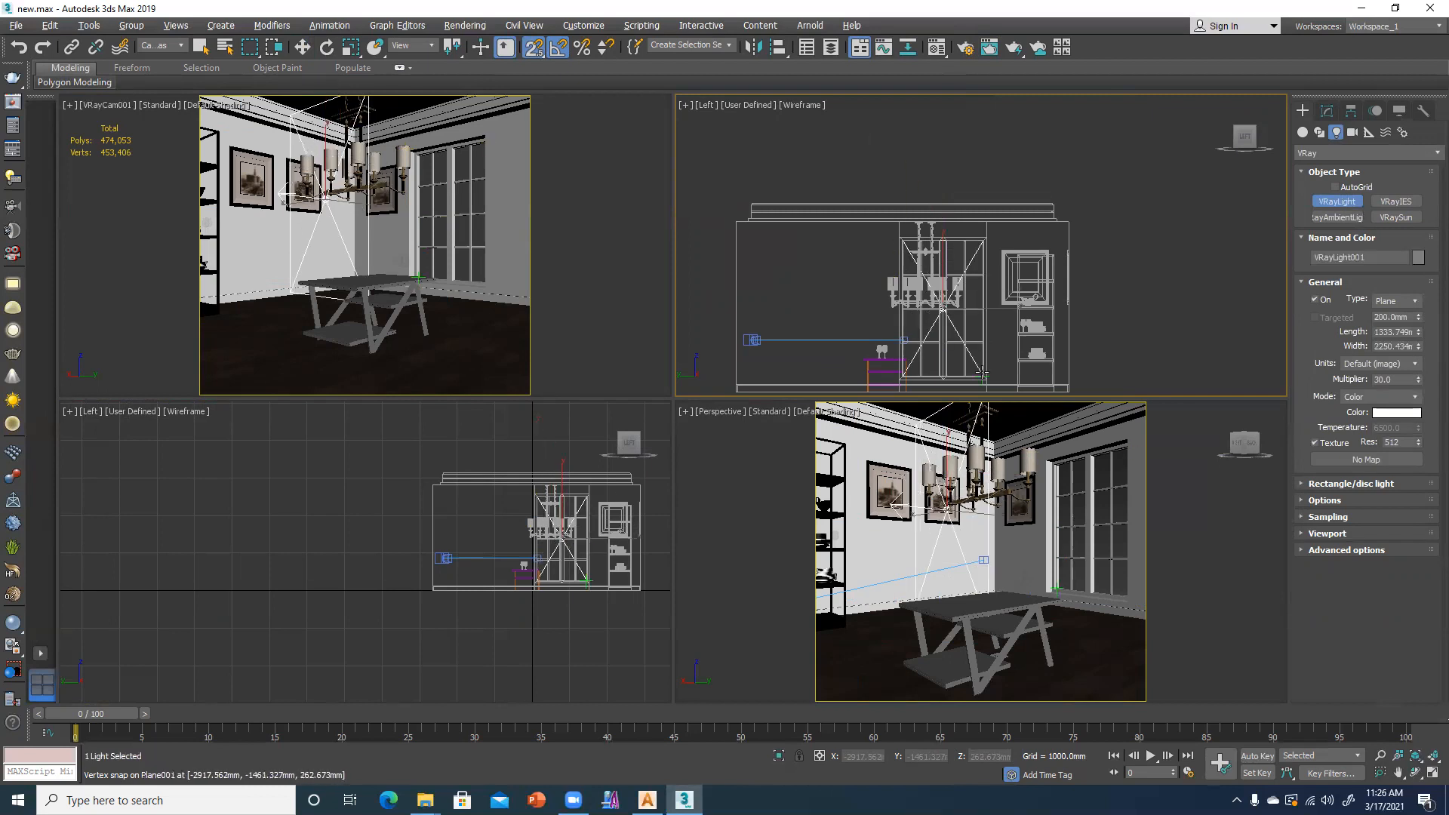
- Deselect the new light, switch the upper Left view to a Front view framed on the room and turn snapping off
{"action": "key", "text": "w"}
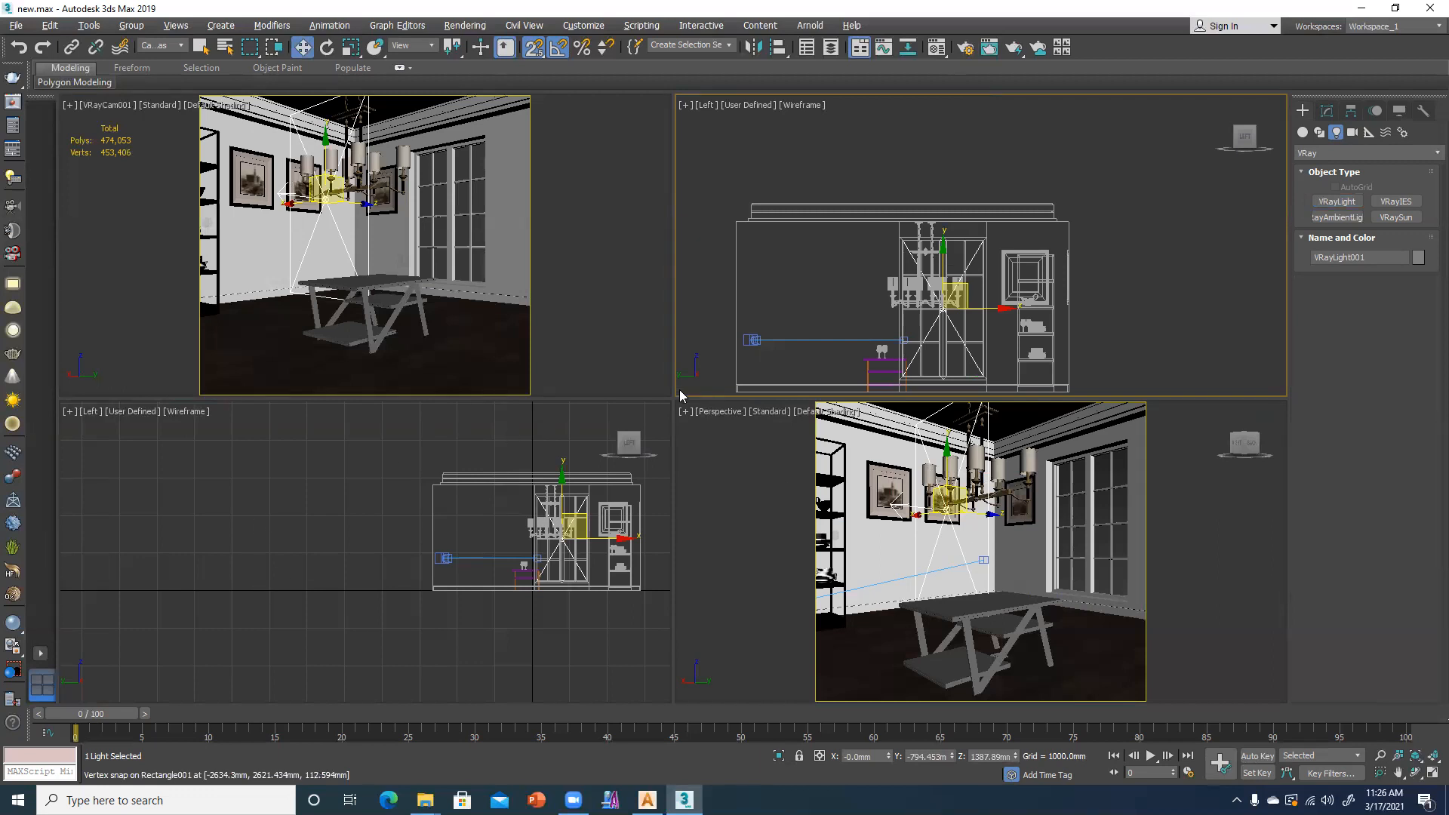
{"action": "left_click", "coordinate": [705, 255]}
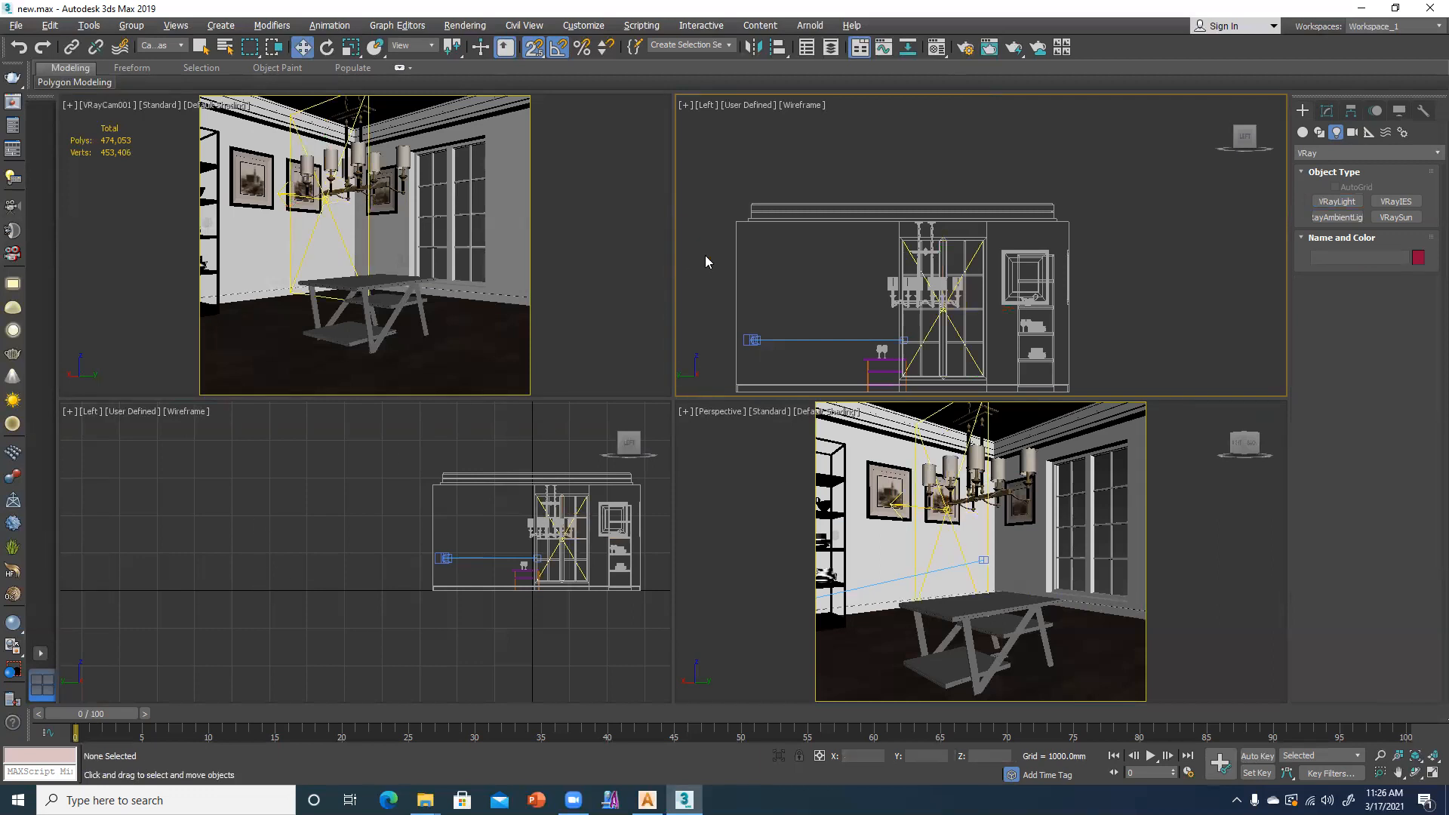
{"action": "key", "text": "f"}
{"action": "scroll", "coordinate": [982, 221], "scroll_direction": "up", "scroll_amount": 5}
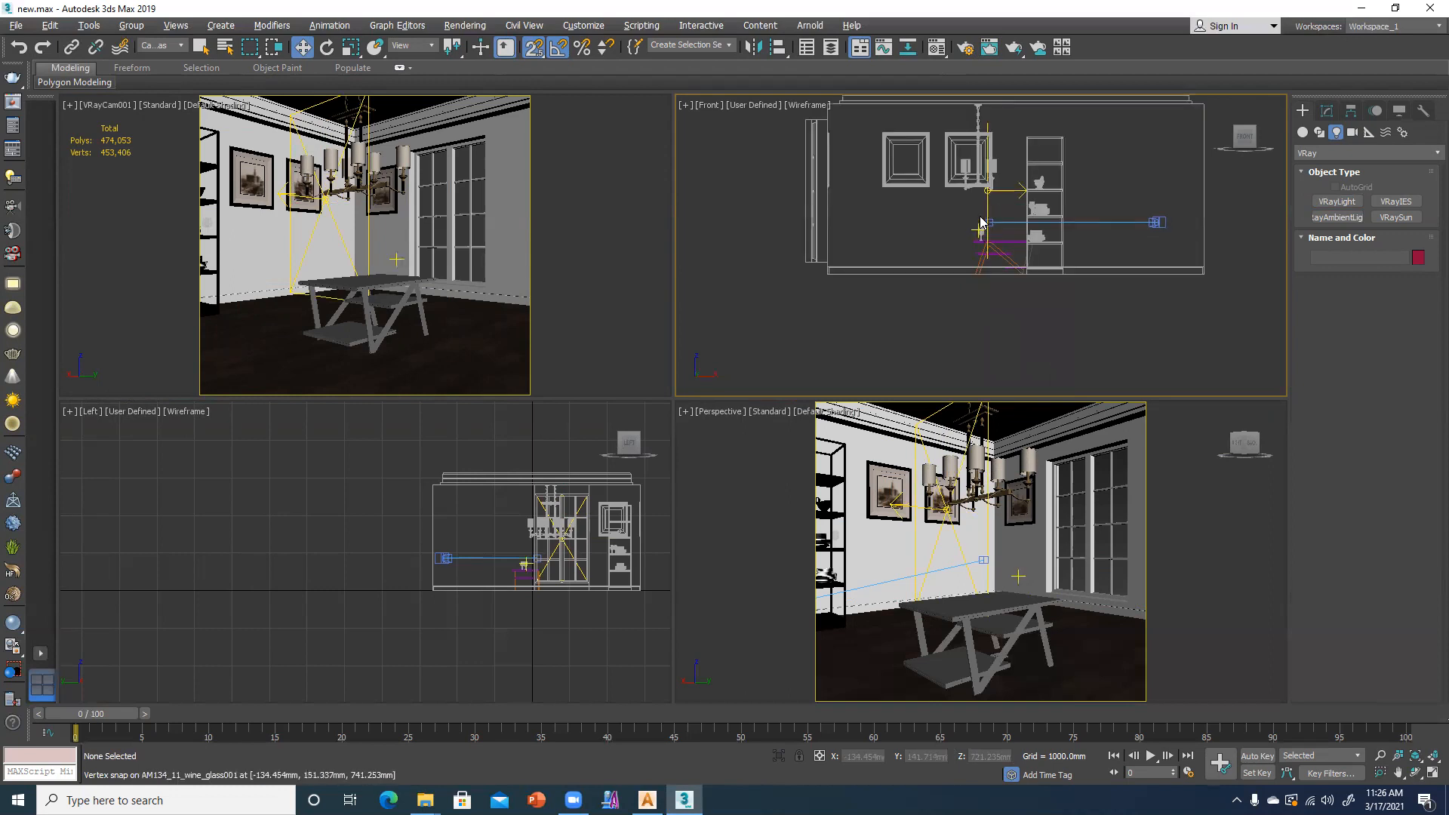
{"action": "key", "text": "s"}
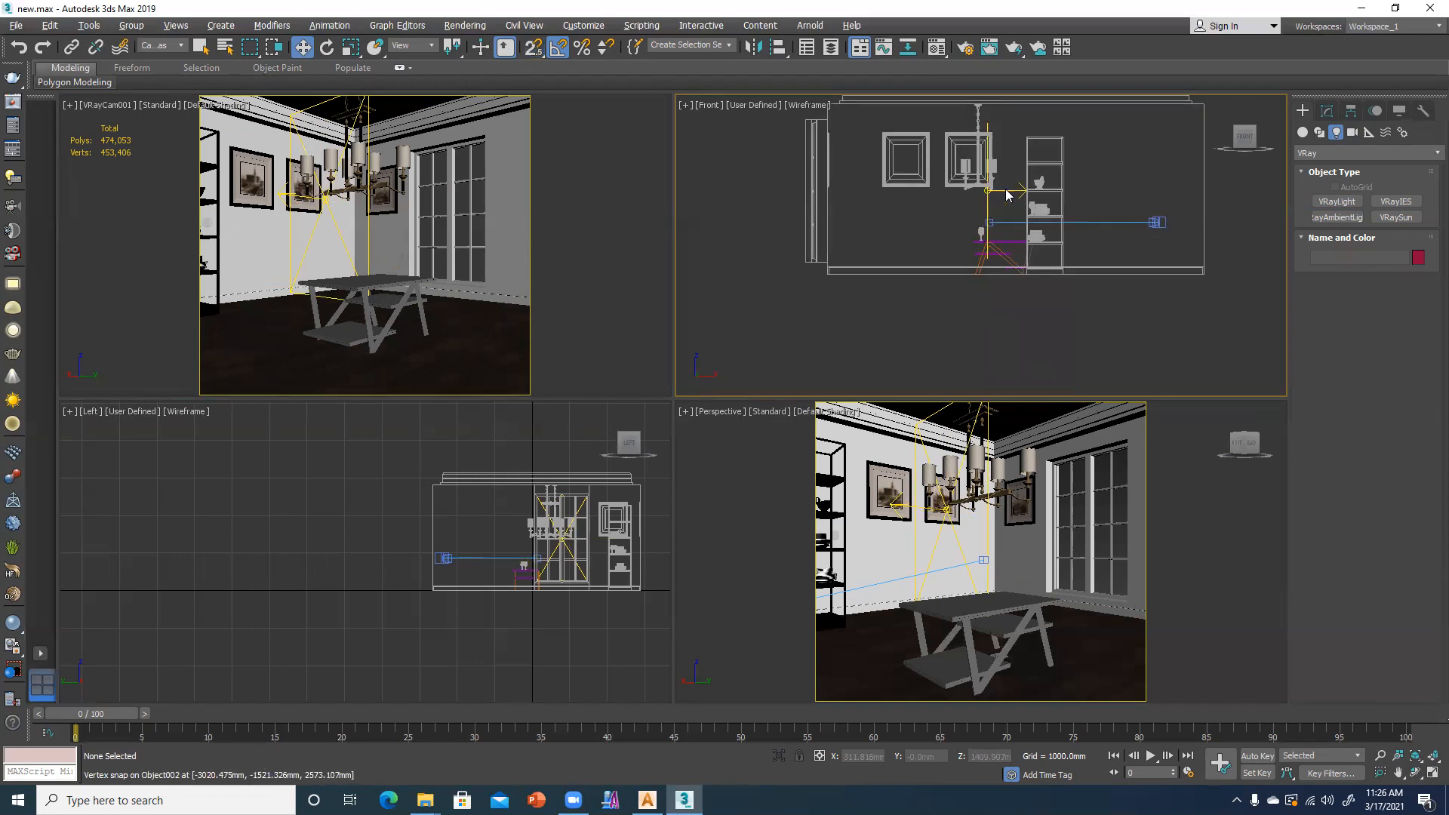
- Limit selection to Lights and move the V-Ray light about -3098 mm along X, from the room's middle to outside the window
{"action": "left_click", "coordinate": [160, 45]}
{"action": "left_click", "coordinate": [159, 90]}
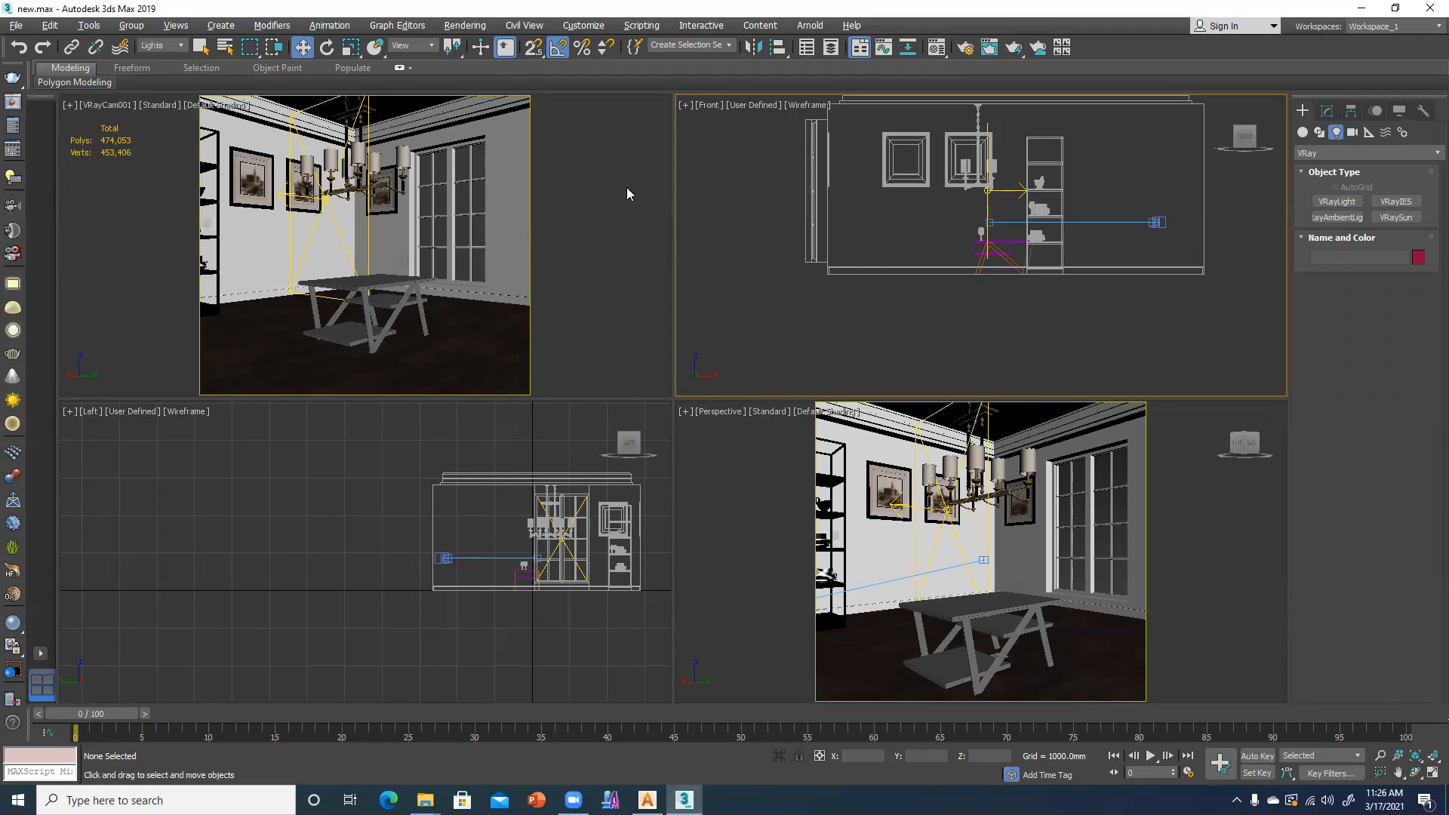
{"action": "left_click_drag", "start_coordinate": [1011, 189], "coordinate": [873, 193]}
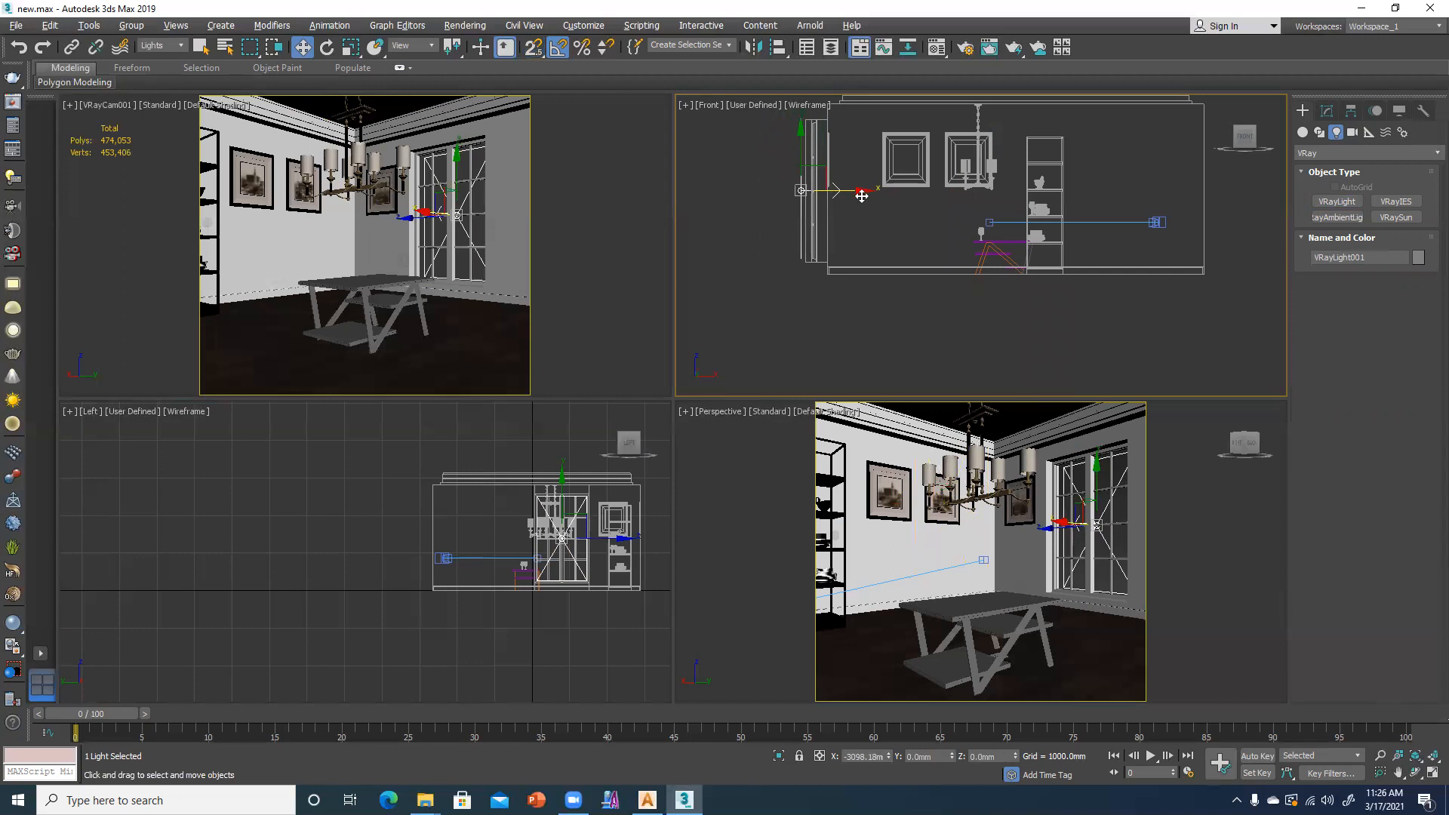
{"action": "left_click", "coordinate": [778, 286]}
- Switch the Front view to shaded Perspective facing the window from outside, and move the light inward along X to about -2919 mm
{"action": "key", "text": "p"}
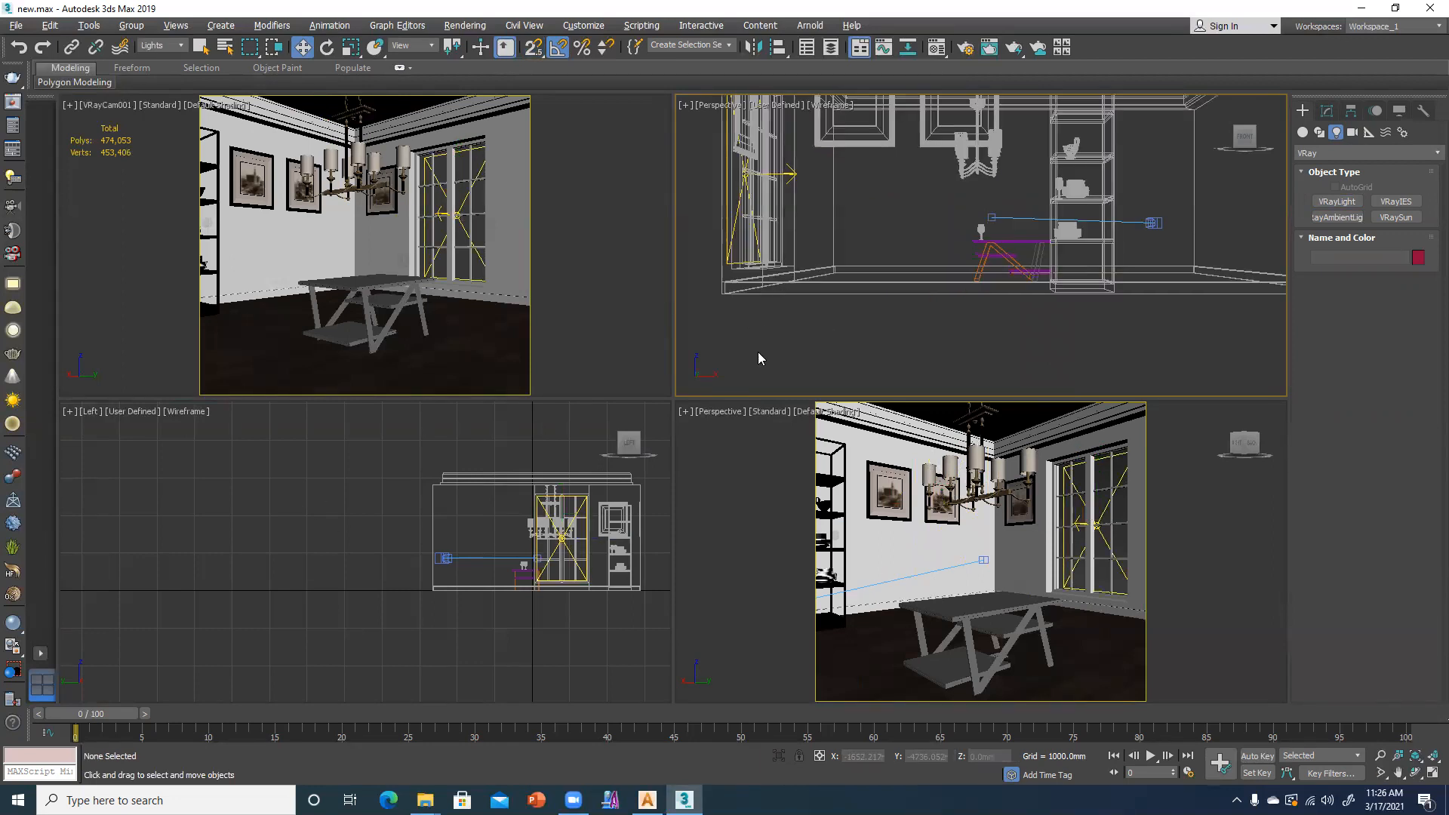
{"action": "mouse_move", "coordinate": [759, 360]}
{"action": "middle_mouse_down", "text": "alt"}
{"action": "mouse_move", "coordinate": [1025, 385]}
{"action": "mouse_move", "coordinate": [955, 375]}
{"action": "middle_mouse_up", "text": "alt"}
{"action": "key", "text": "F3"}
{"action": "middle_click_drag", "start_coordinate": [1022, 314], "coordinate": [932, 287], "text": "alt"}
{"action": "scroll", "coordinate": [932, 286], "scroll_direction": "up", "scroll_amount": 5}
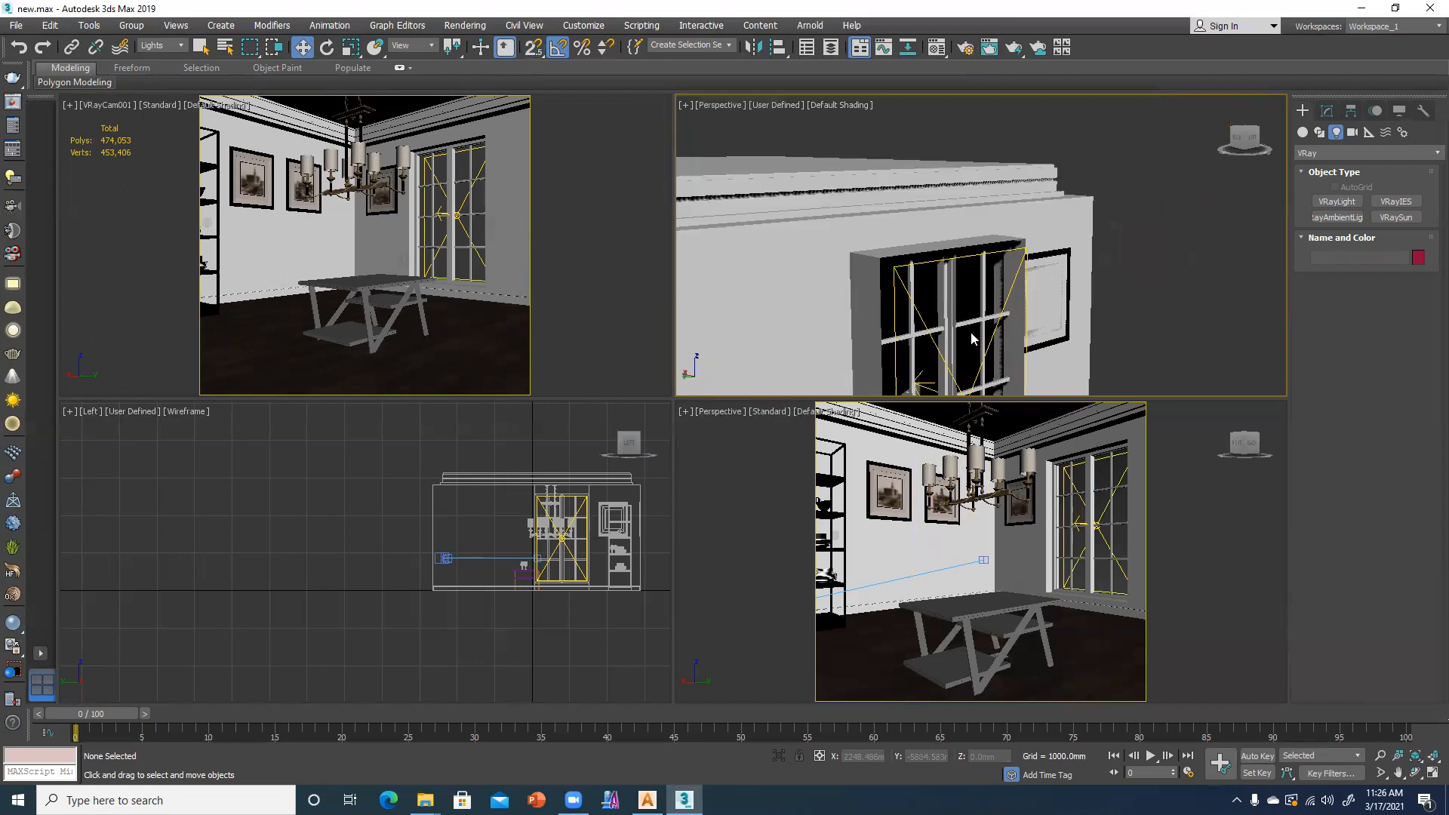
{"action": "left_click", "coordinate": [969, 252]}
{"action": "left_click_drag", "start_coordinate": [927, 243], "coordinate": [912, 237]}
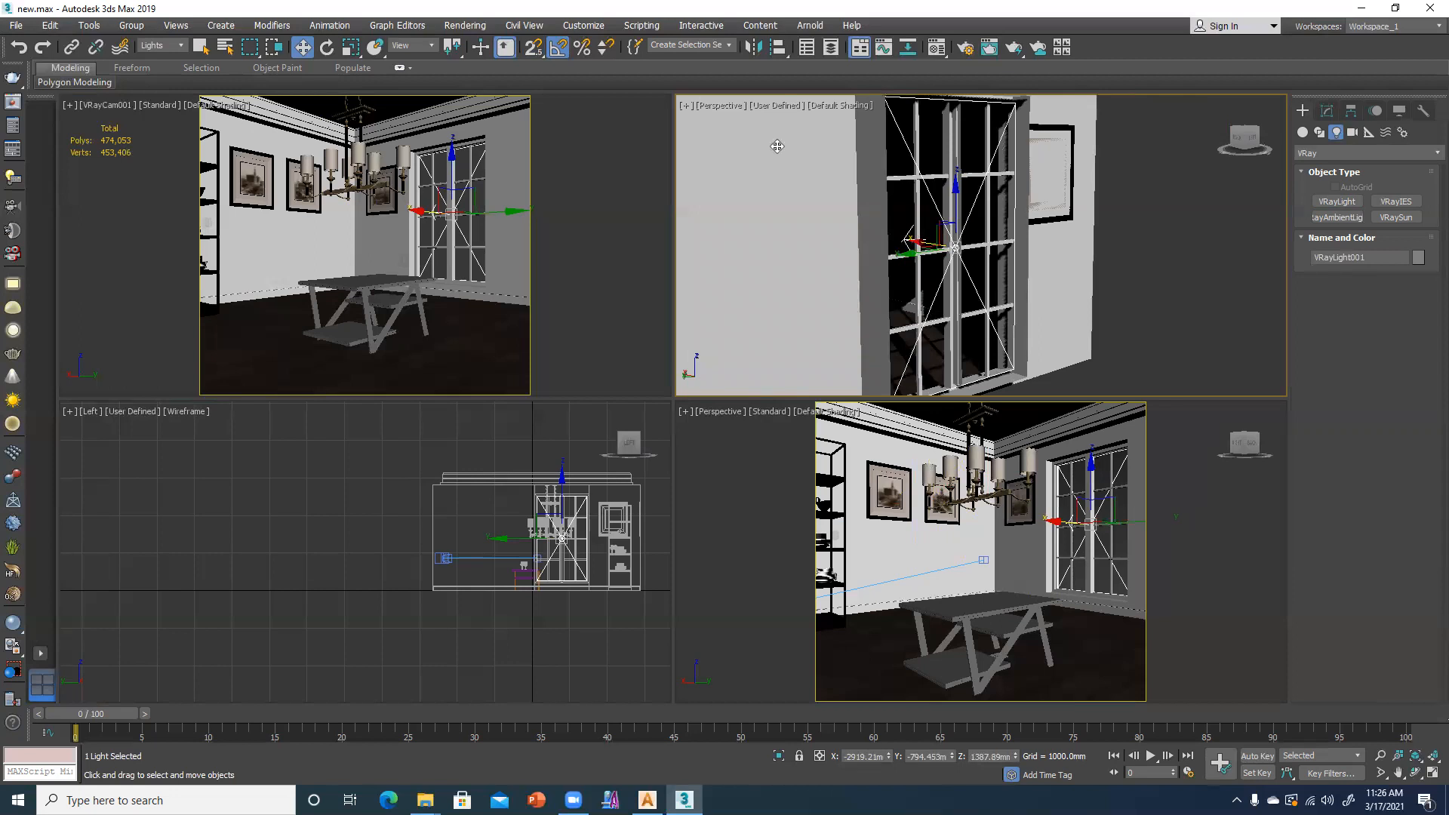
- Set the window Perspective view to Standard quality and expand the Options of the window light's parameters
{"action": "left_click", "coordinate": [773, 107]}
{"action": "left_click", "coordinate": [802, 138]}
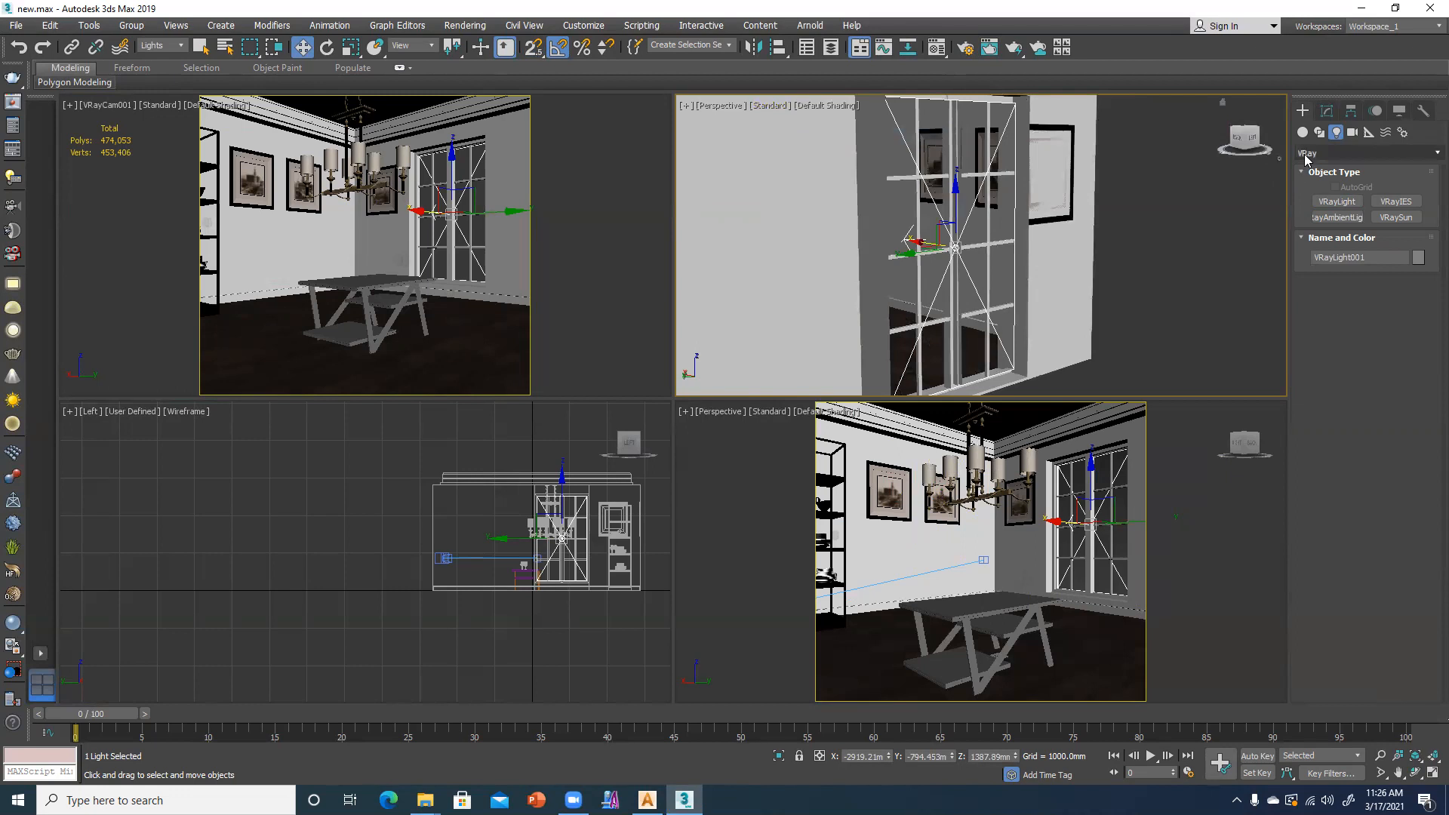
{"action": "left_click", "coordinate": [1326, 111]}
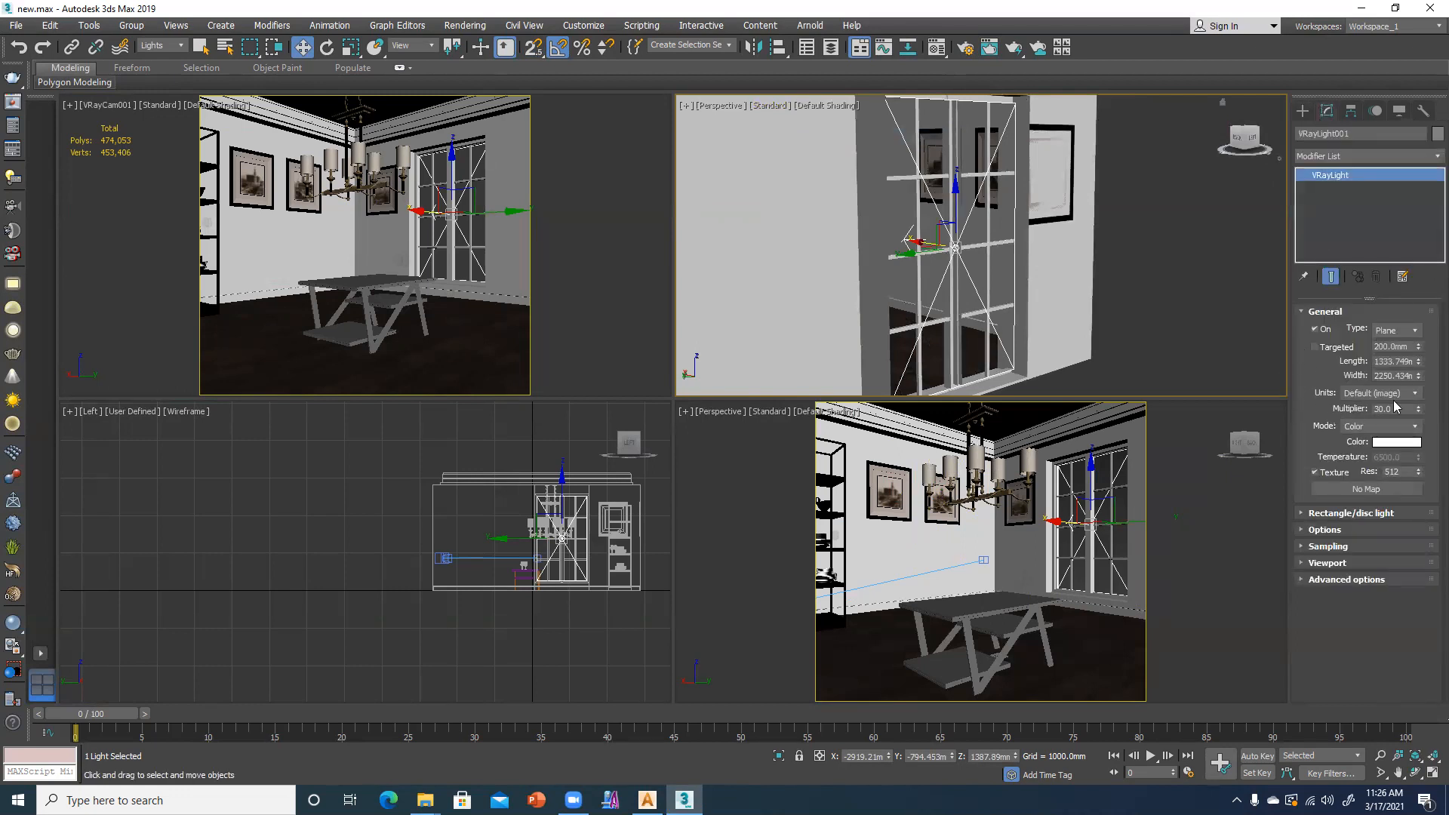
{"action": "left_click", "coordinate": [1313, 531]}
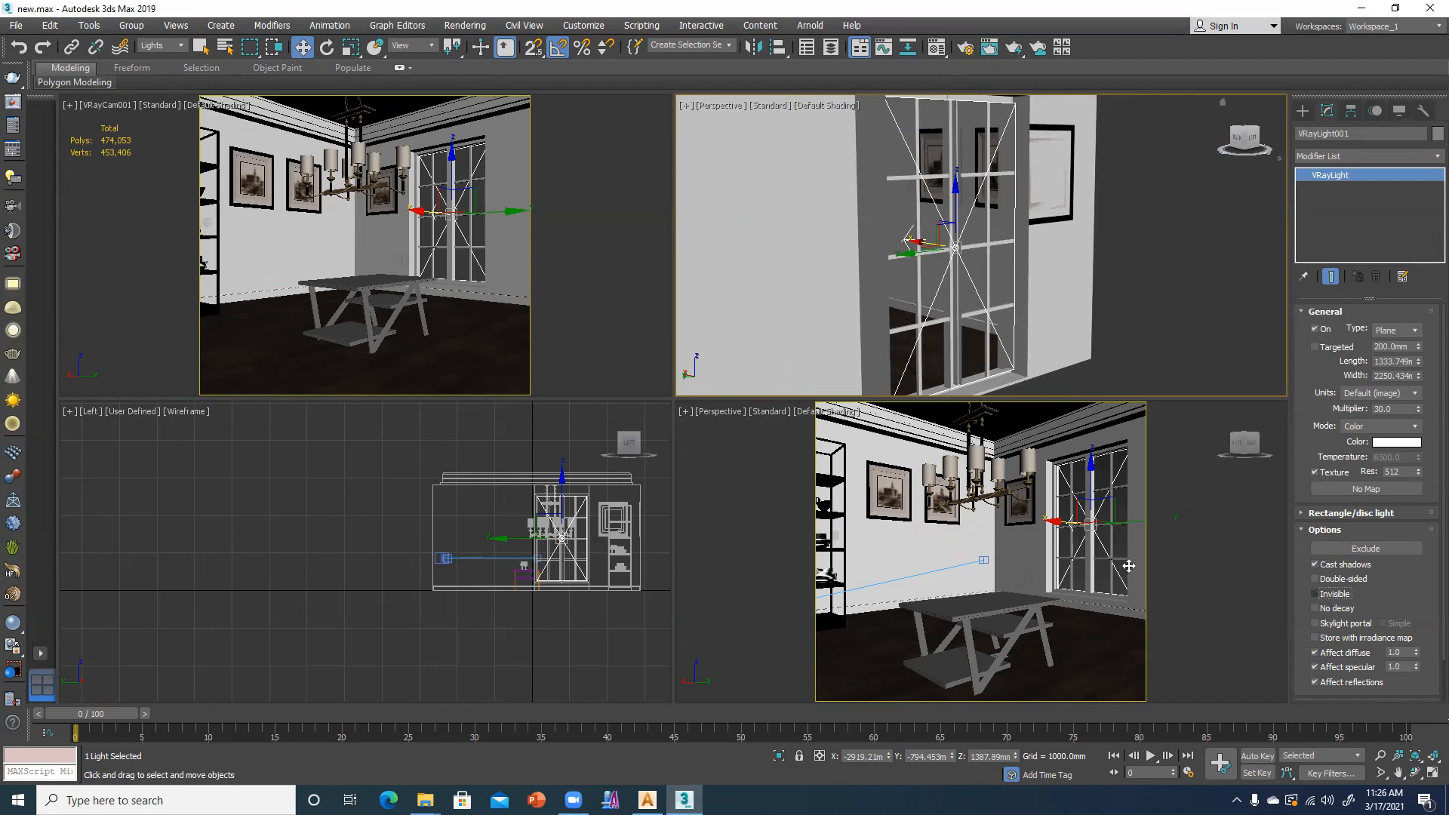
{"action": "left_click", "coordinate": [1096, 646]}
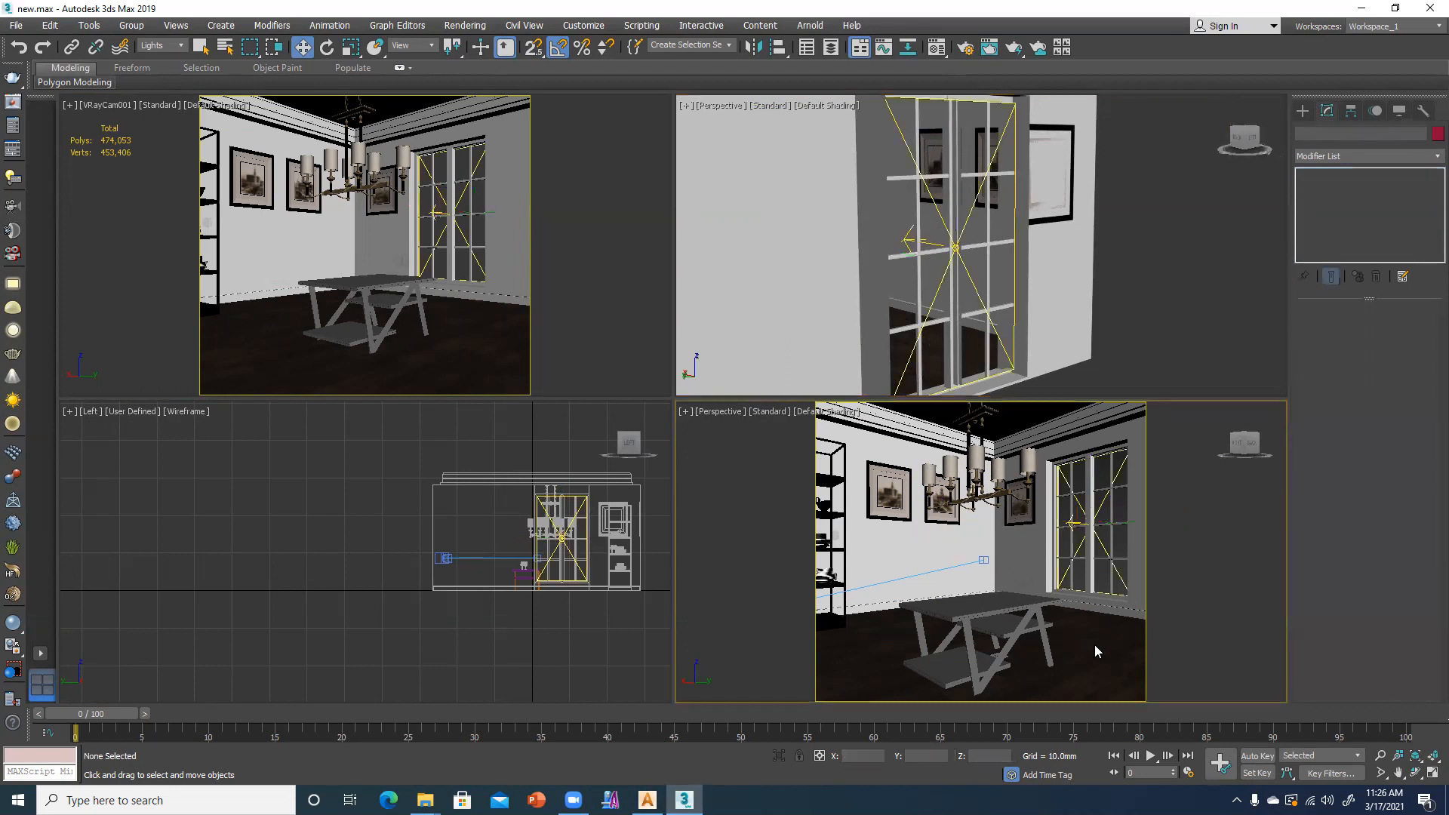
{"action": "key", "text": "shift+q"}
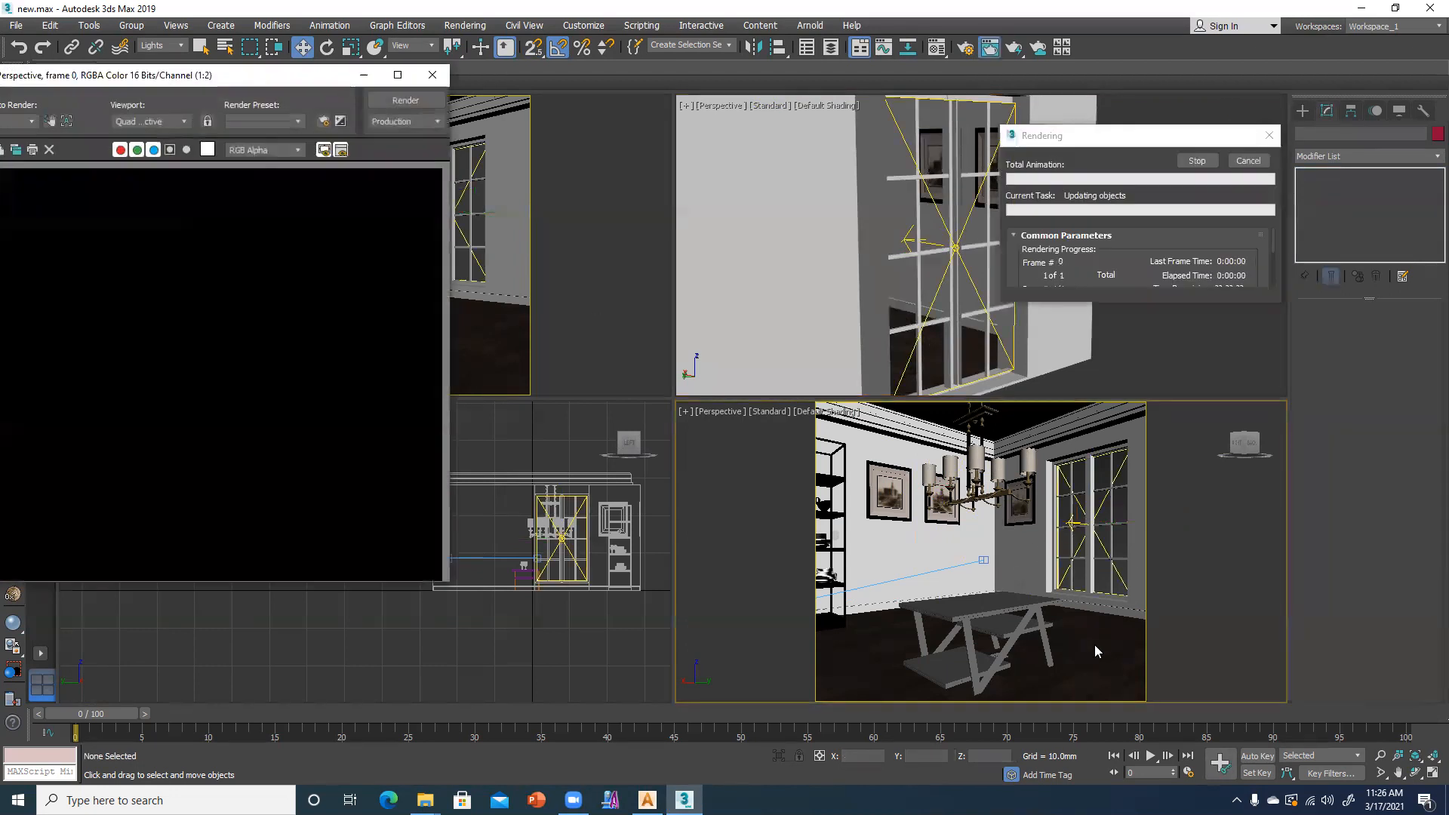
{"action": "left_click", "coordinate": [430, 75]}
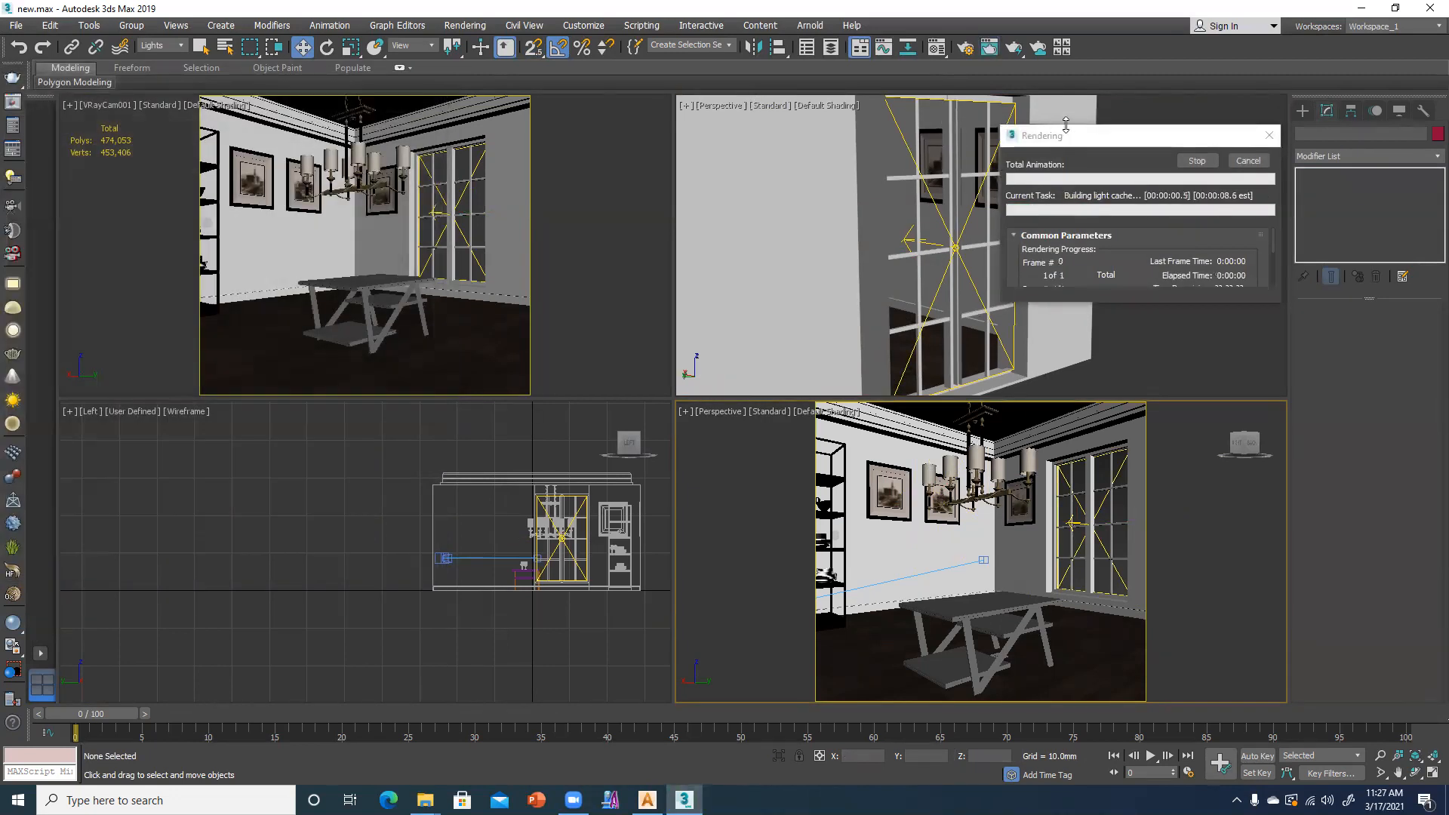
{"action": "left_click", "coordinate": [1249, 161]}
- Test-render the V-Ray camera view, inspect the room's brightness, and stop the render and close its window
{"action": "left_click", "coordinate": [435, 291]}
{"action": "key", "text": "shift+q"}
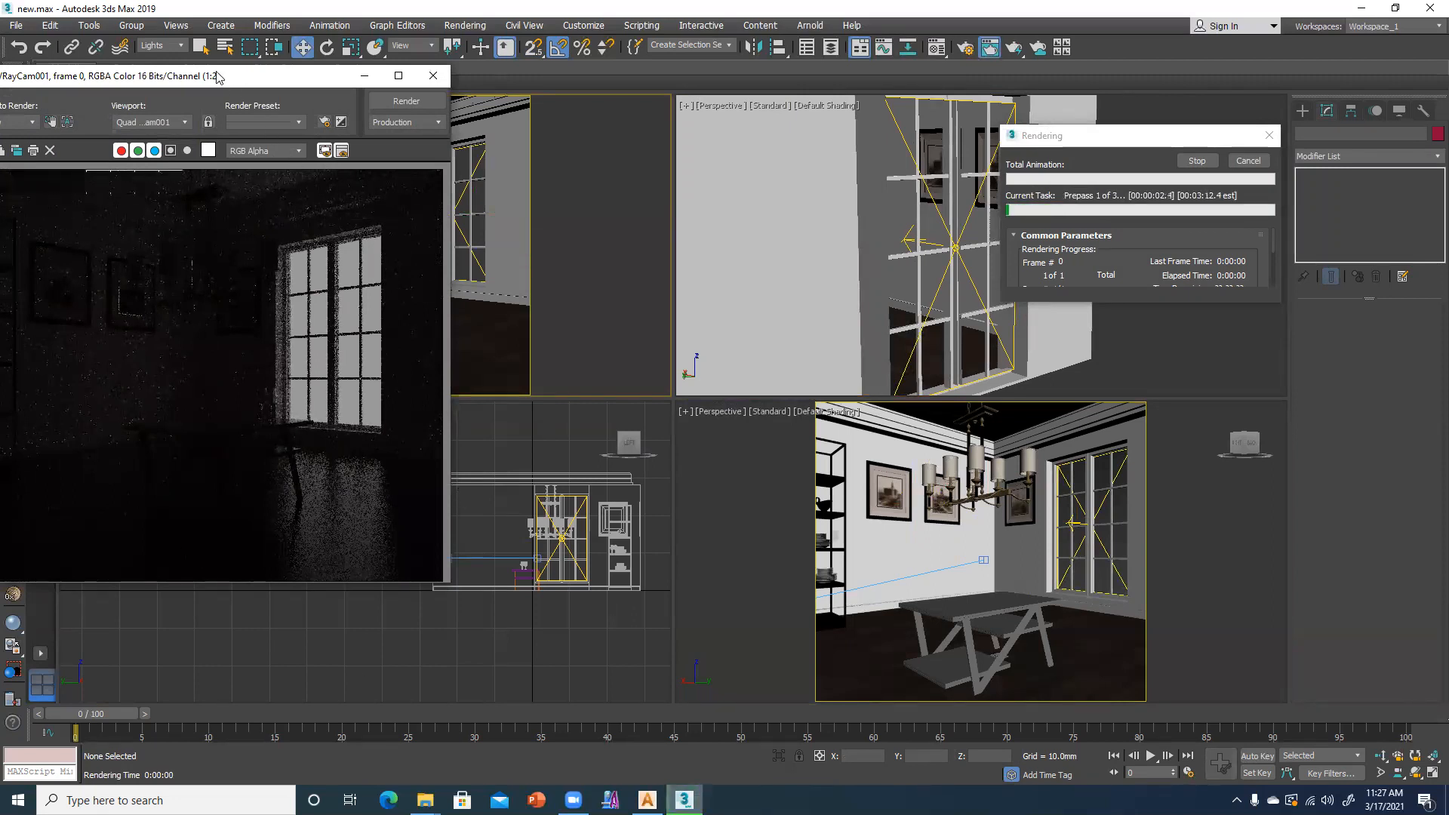
{"action": "left_click_drag", "start_coordinate": [239, 82], "coordinate": [478, 110]}
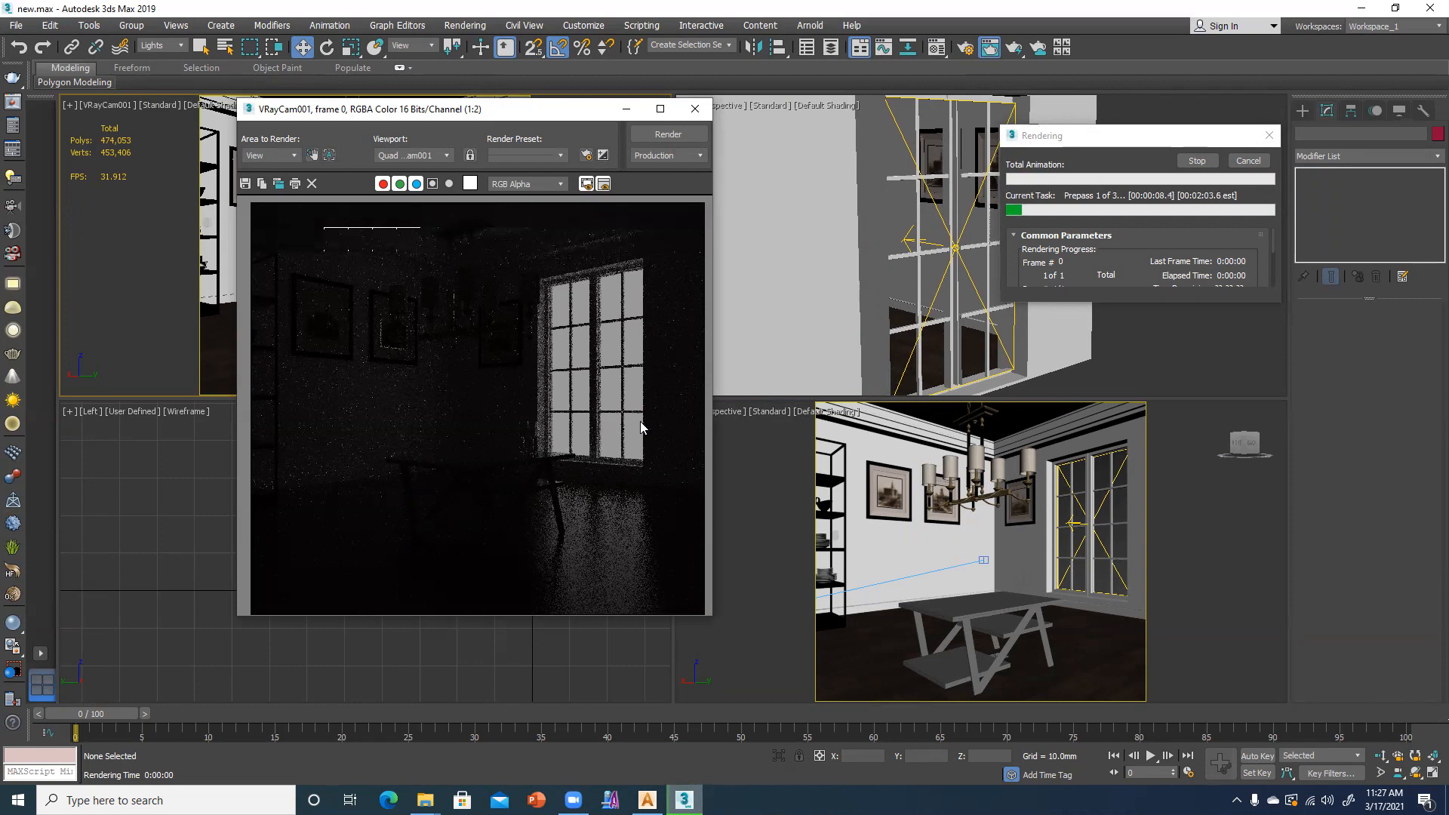
{"action": "left_click", "coordinate": [1239, 160]}
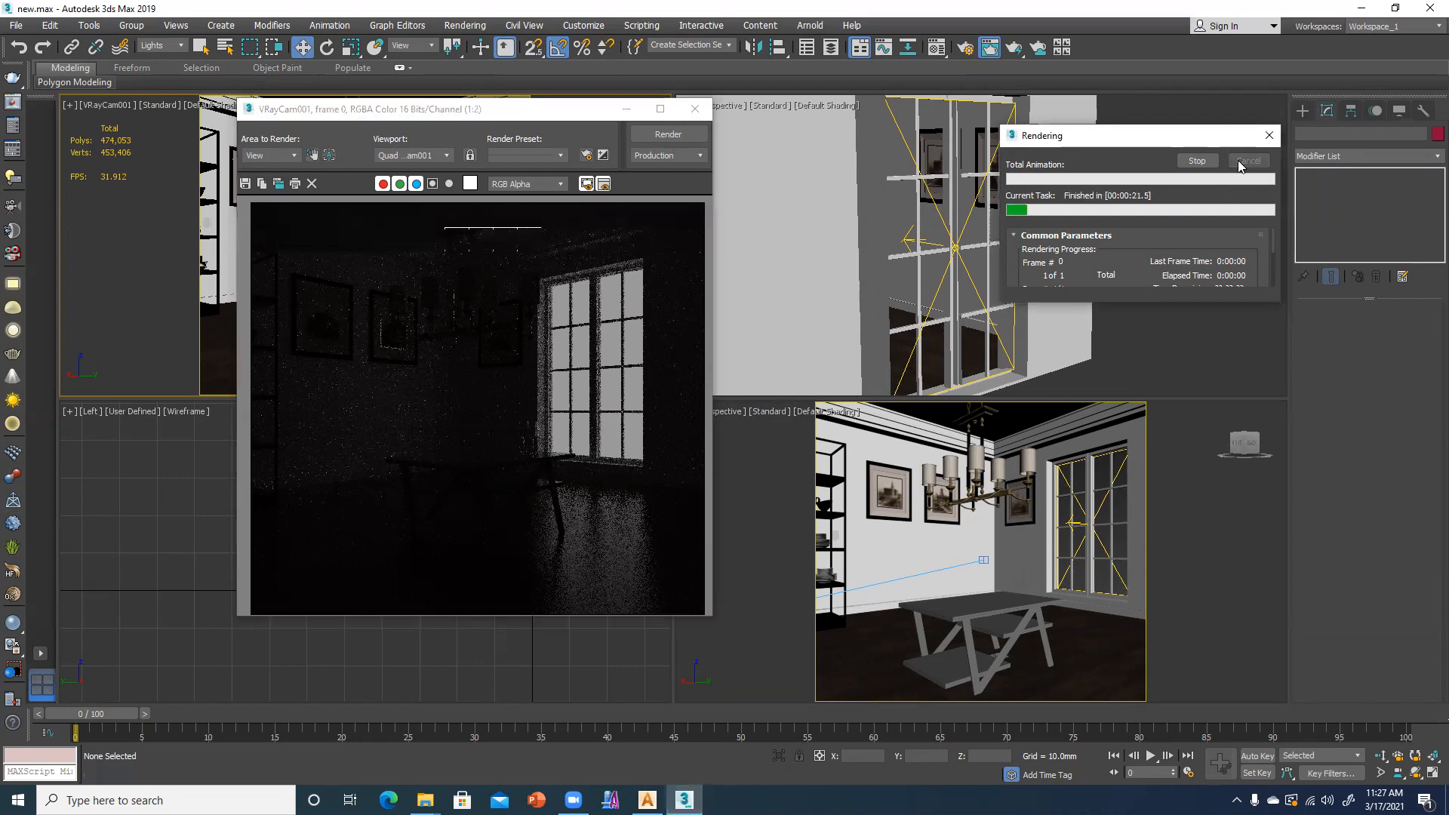
{"action": "left_click_drag", "start_coordinate": [626, 114], "coordinate": [584, 115]}
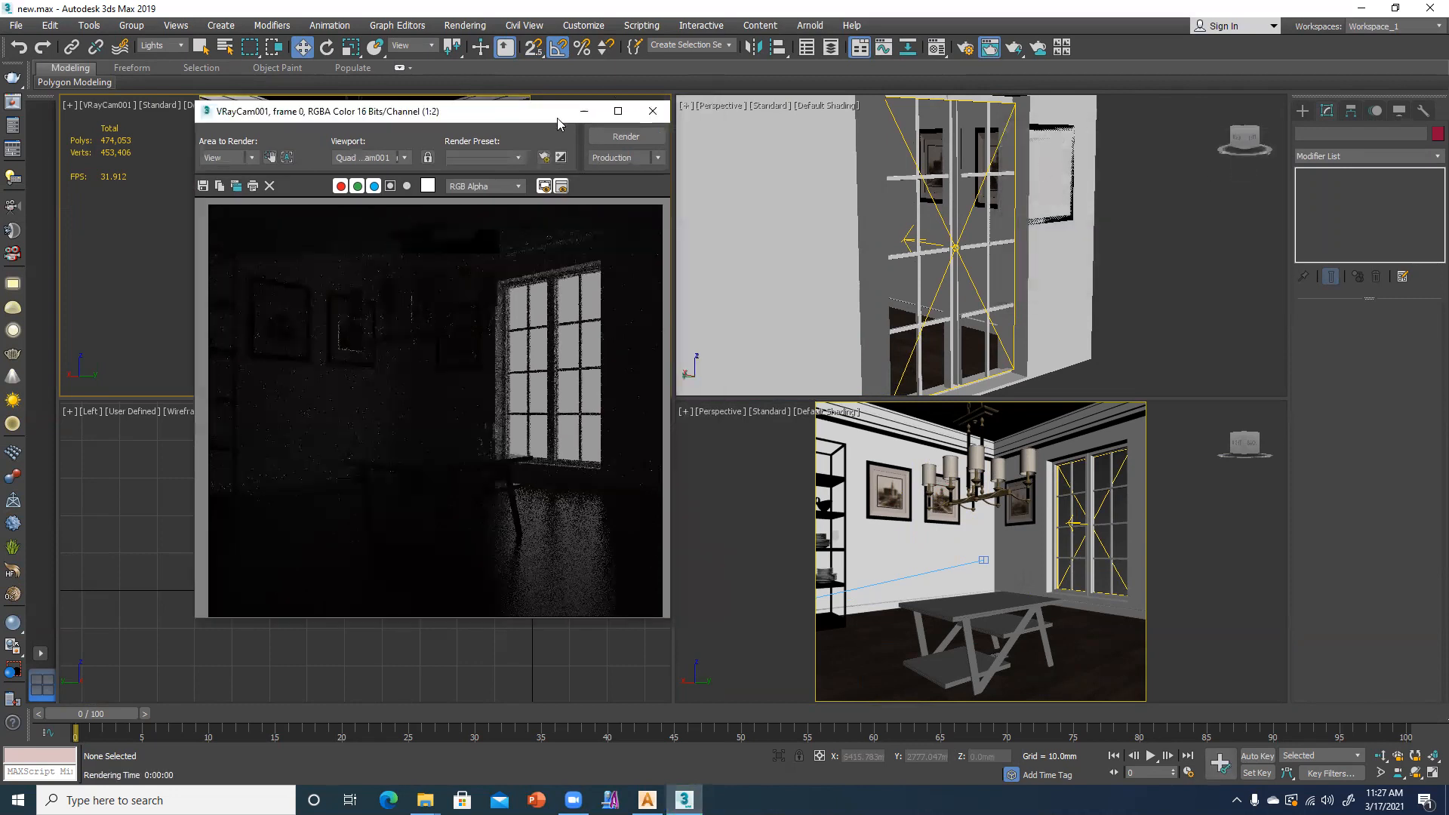
{"action": "left_click", "coordinate": [651, 112]}
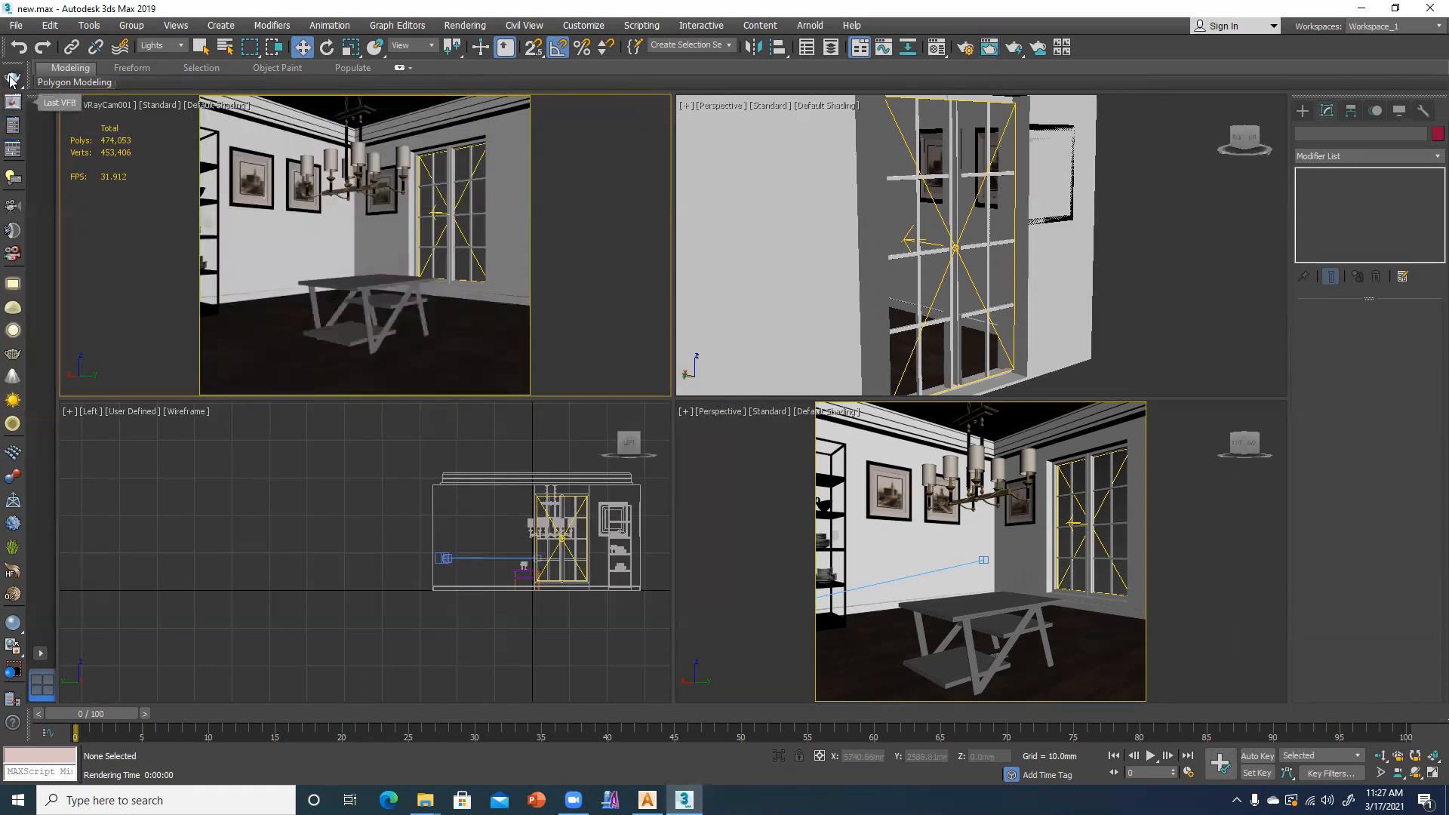
- Open the V-Ray frame buffer and start an interactive render of the camera view
{"action": "left_click", "coordinate": [10, 108]}
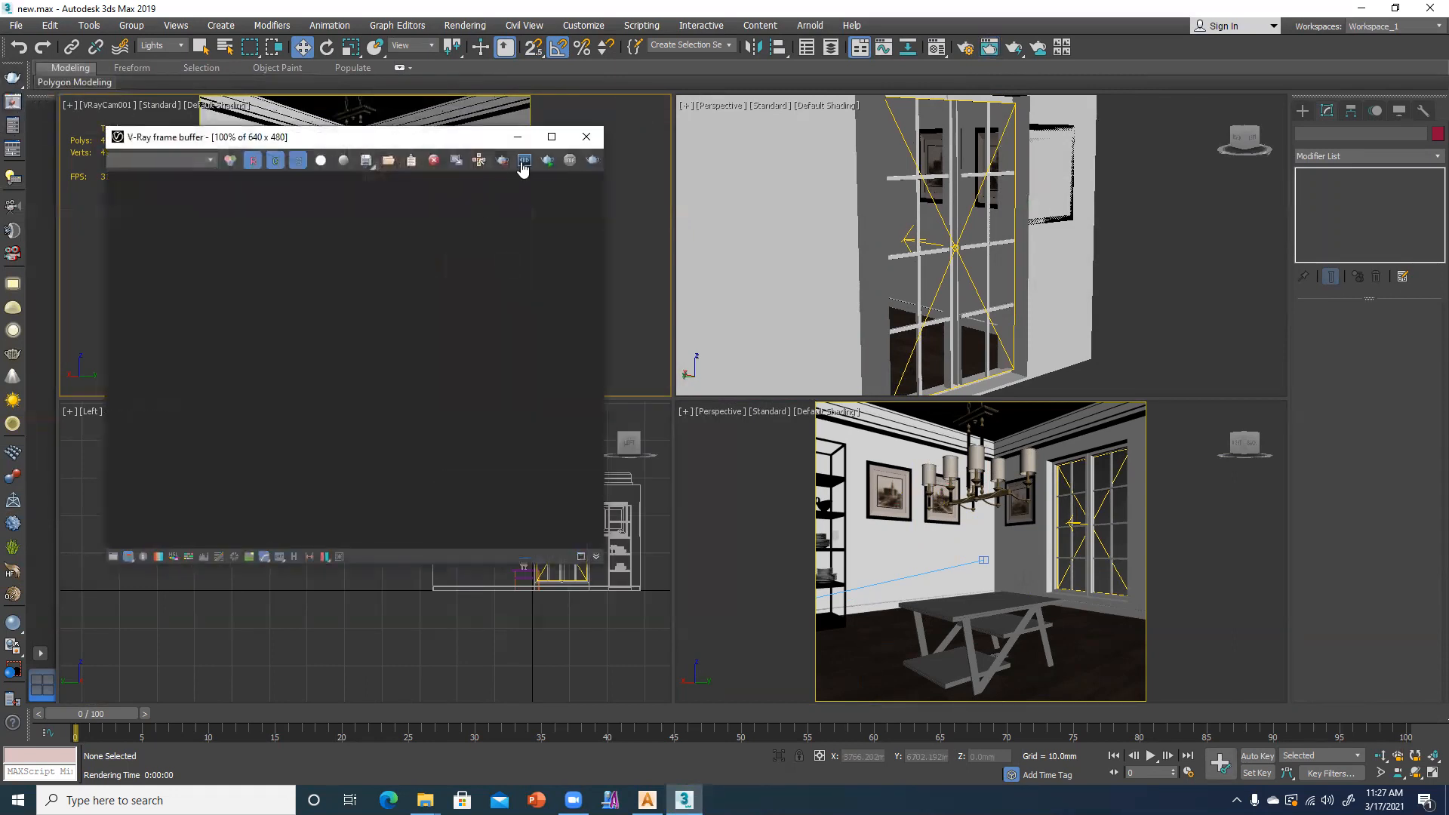
{"action": "left_click", "coordinate": [548, 161]}
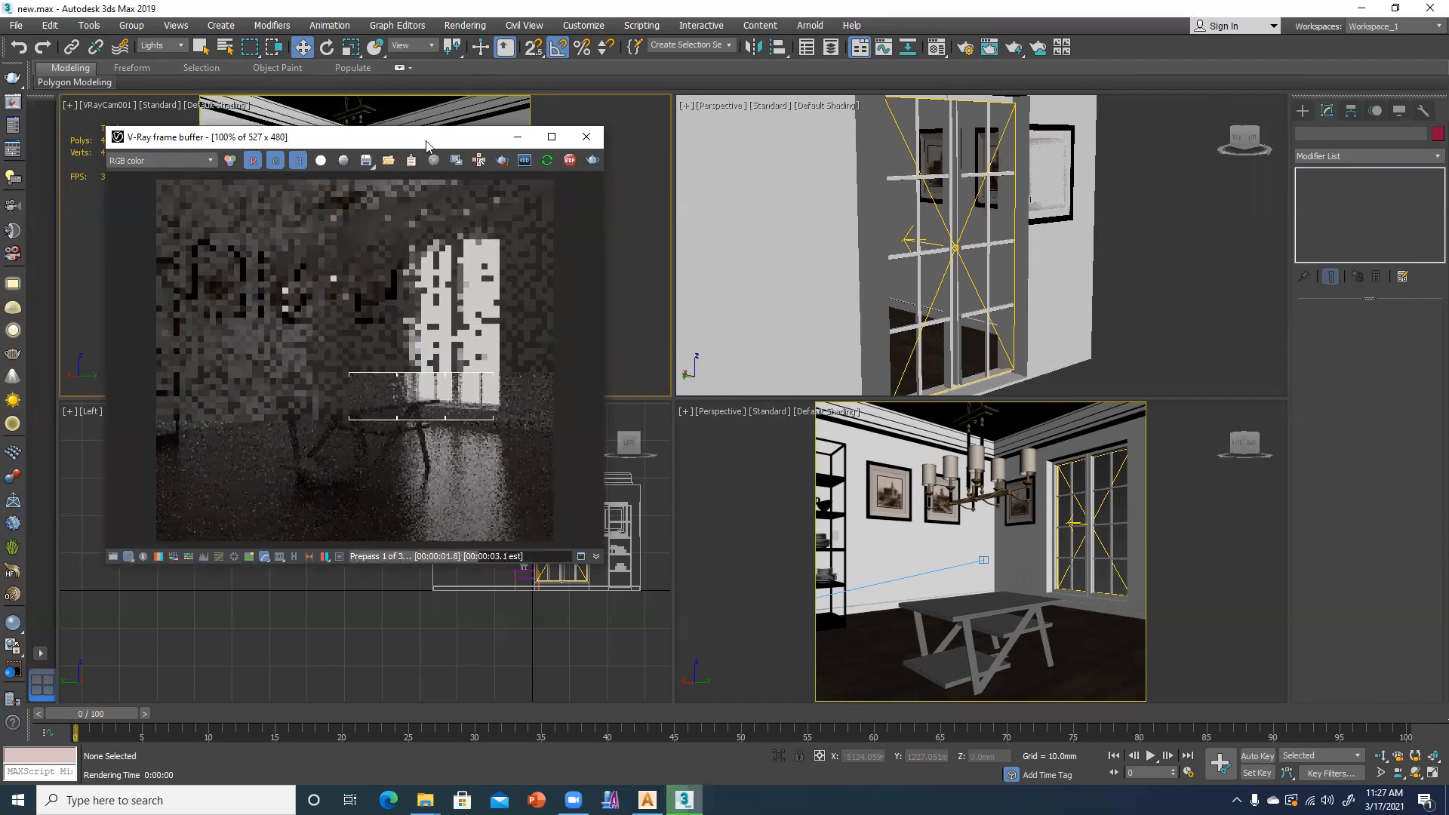
{"action": "left_click_drag", "start_coordinate": [426, 140], "coordinate": [471, 175]}
- Select the camera of the active camera view and set its F-Number to 6
{"action": "left_click", "coordinate": [113, 109]}
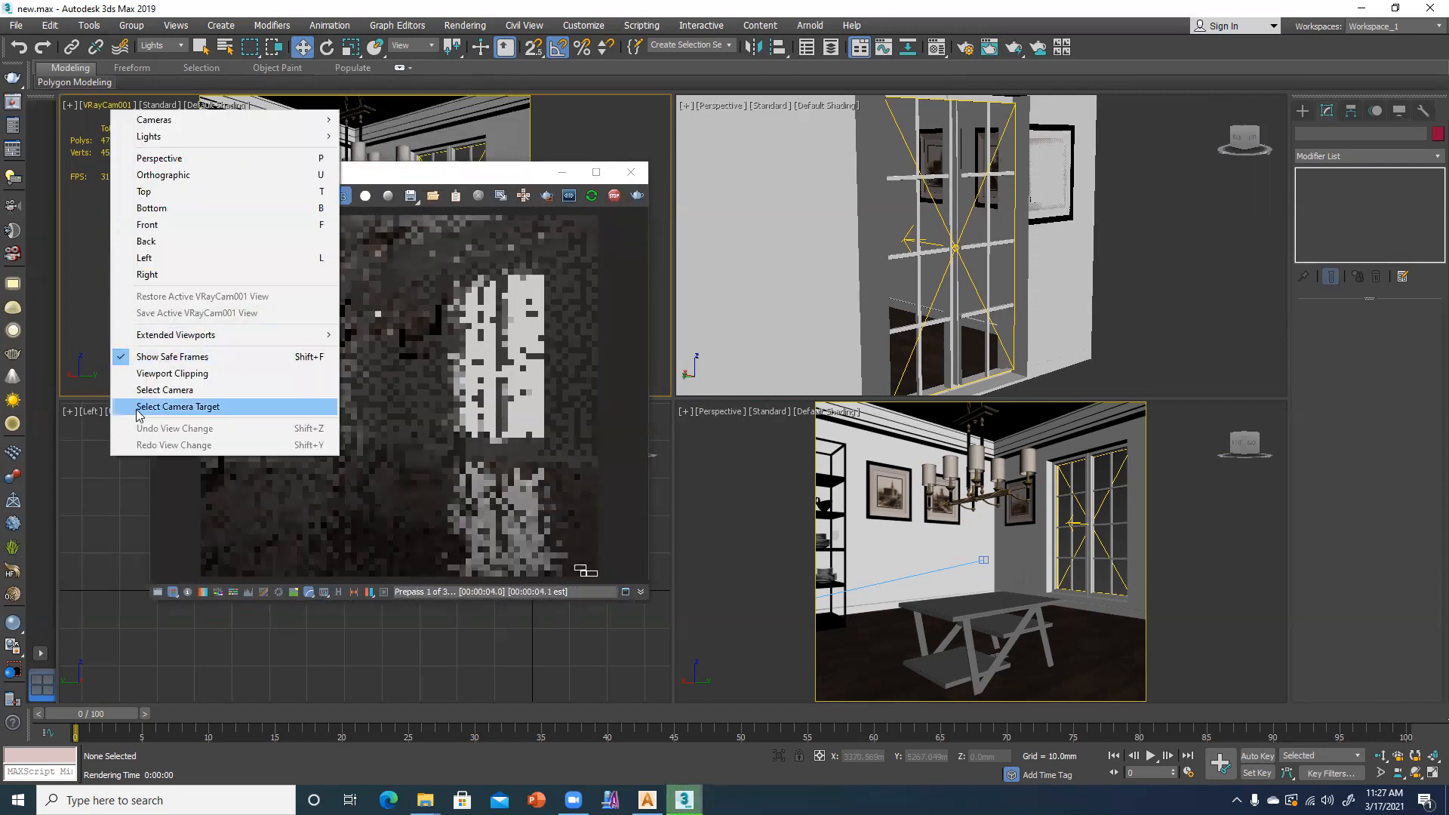
{"action": "left_click", "coordinate": [151, 389]}
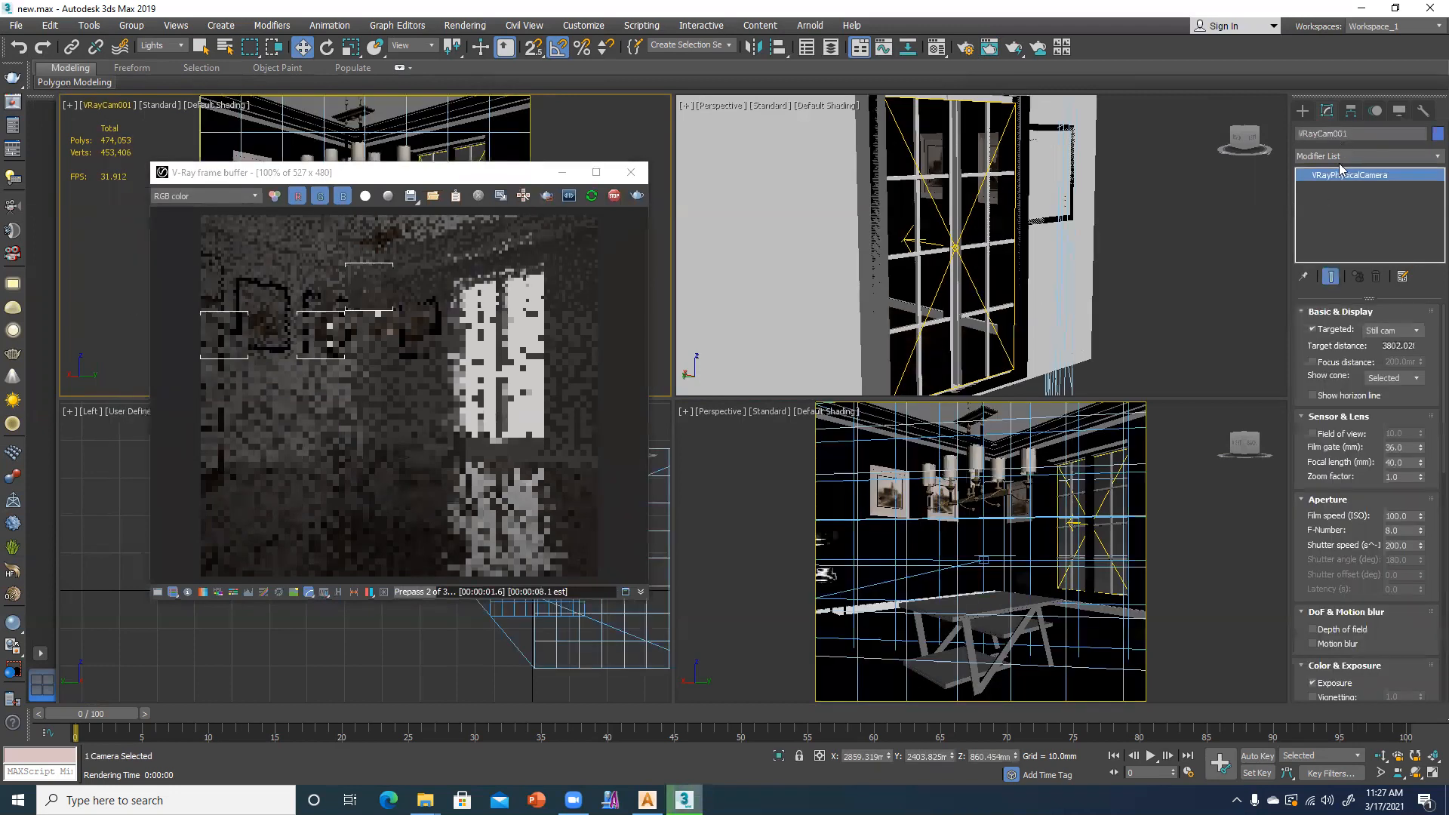
{"action": "left_click_drag", "start_coordinate": [1304, 530], "coordinate": [1305, 468]}
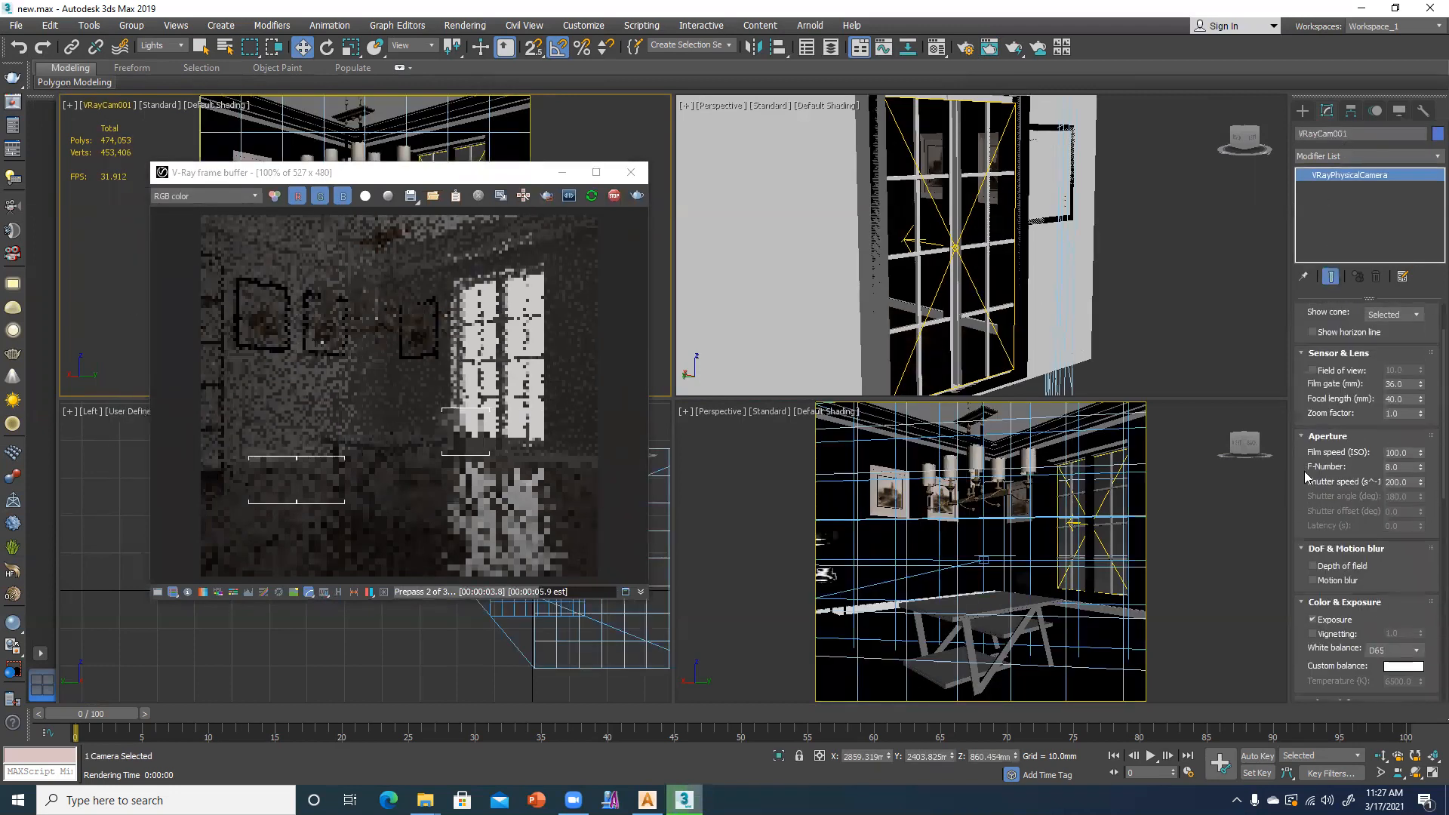
{"action": "double_click", "coordinate": [1397, 467]}
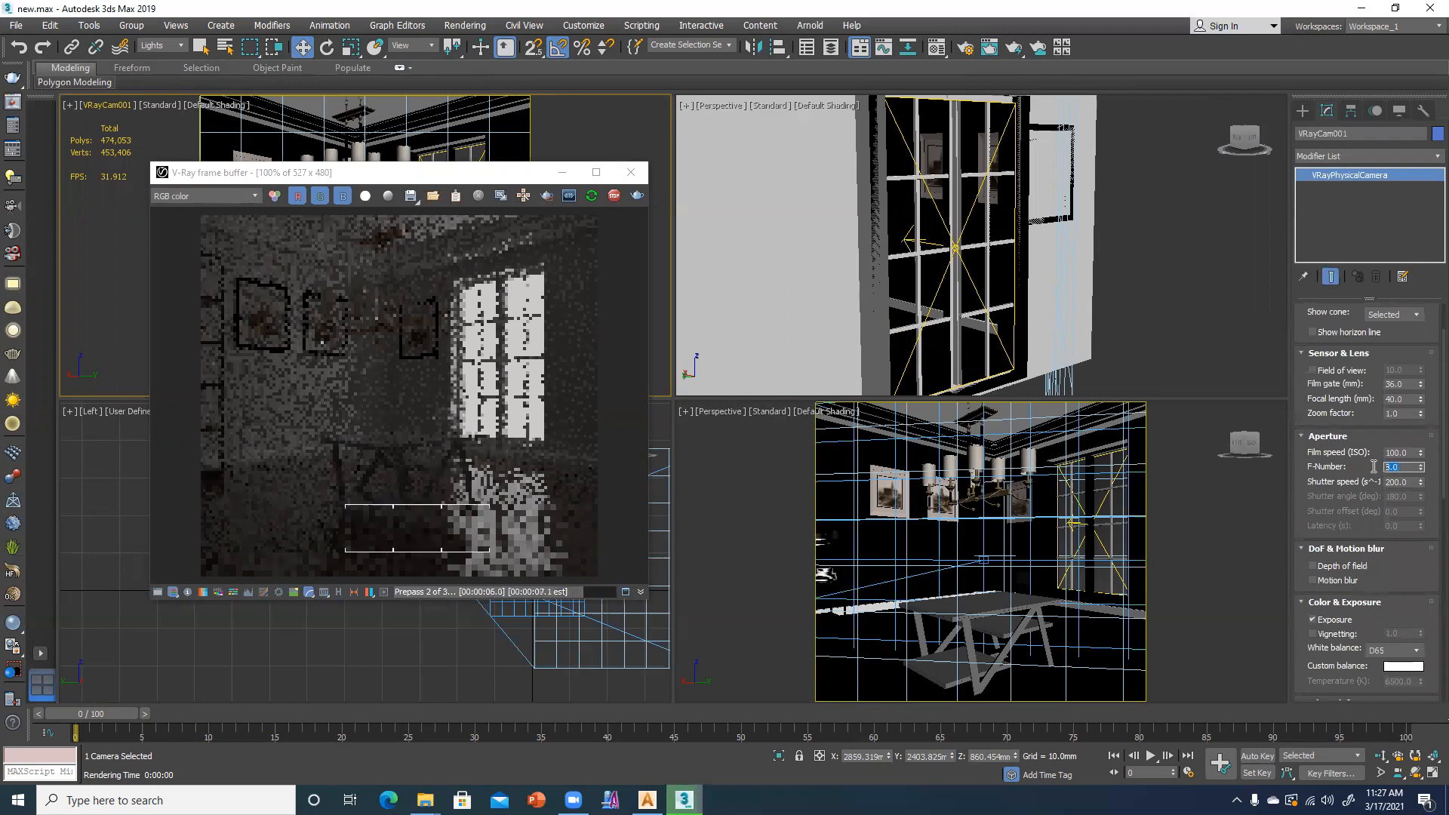
{"action": "type", "text": "6"}
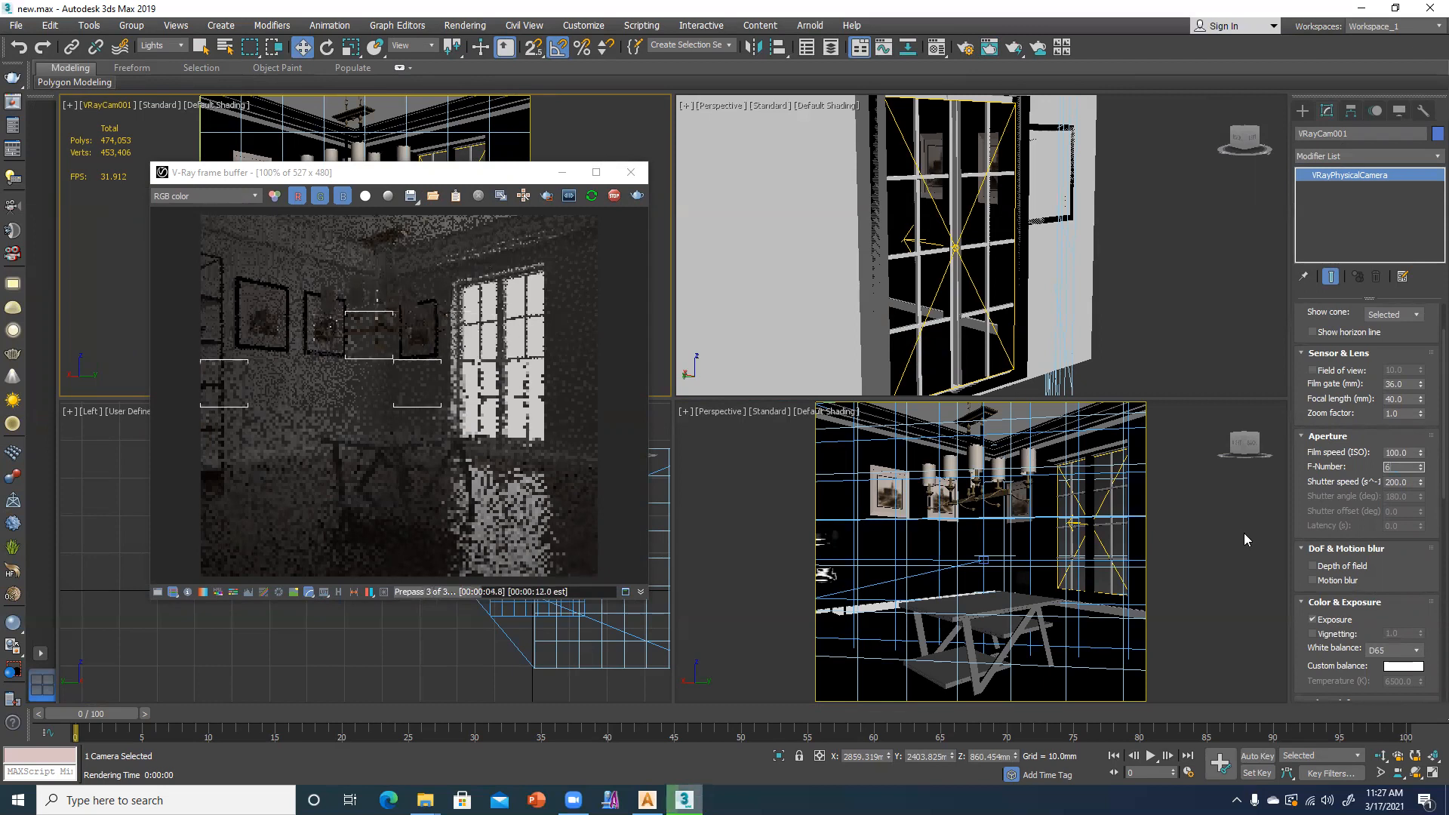
{"action": "key", "text": "Return"}
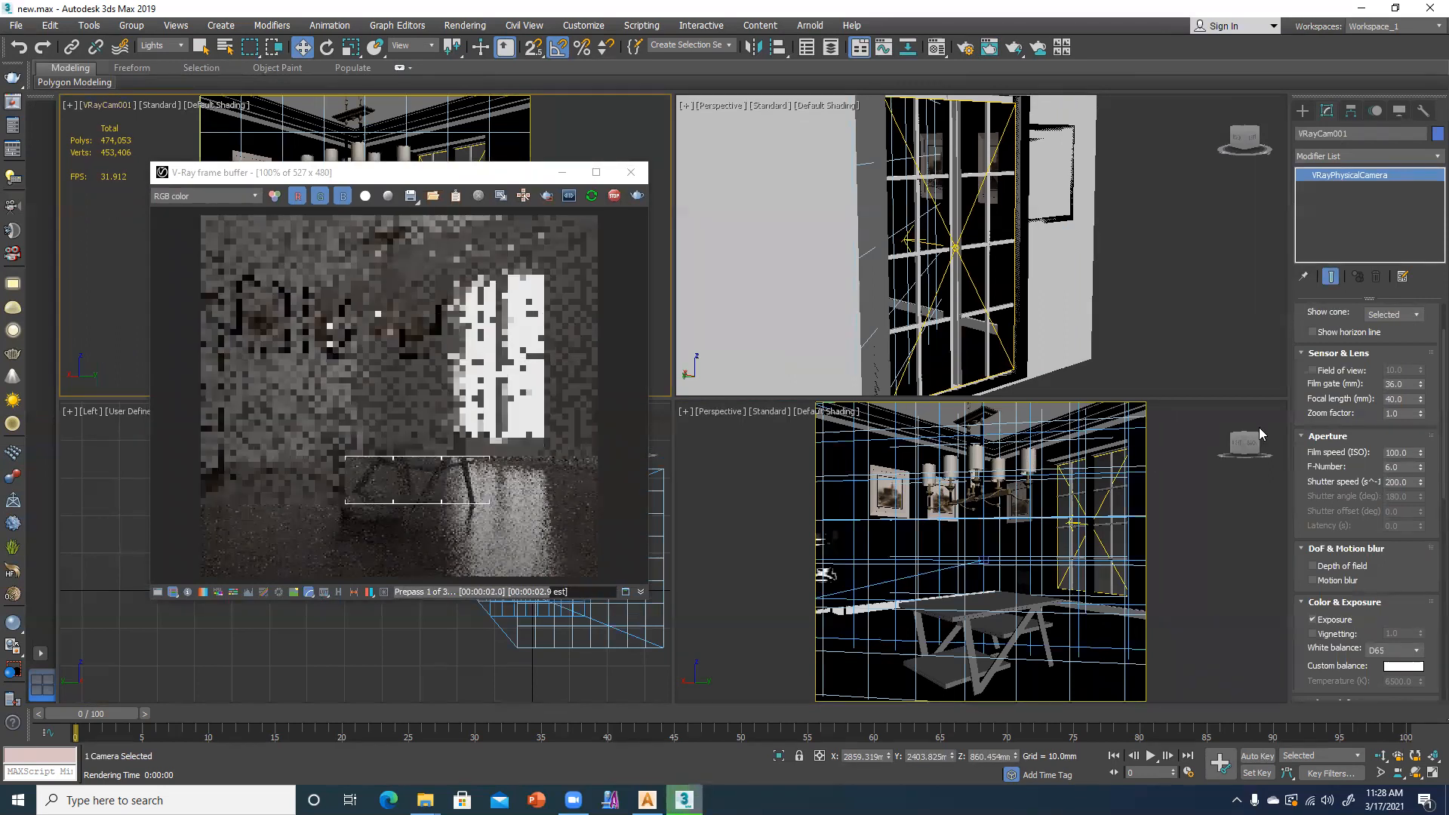
- Set the physical camera's film speed (ISO) to 250
{"action": "double_click", "coordinate": [1393, 452]}
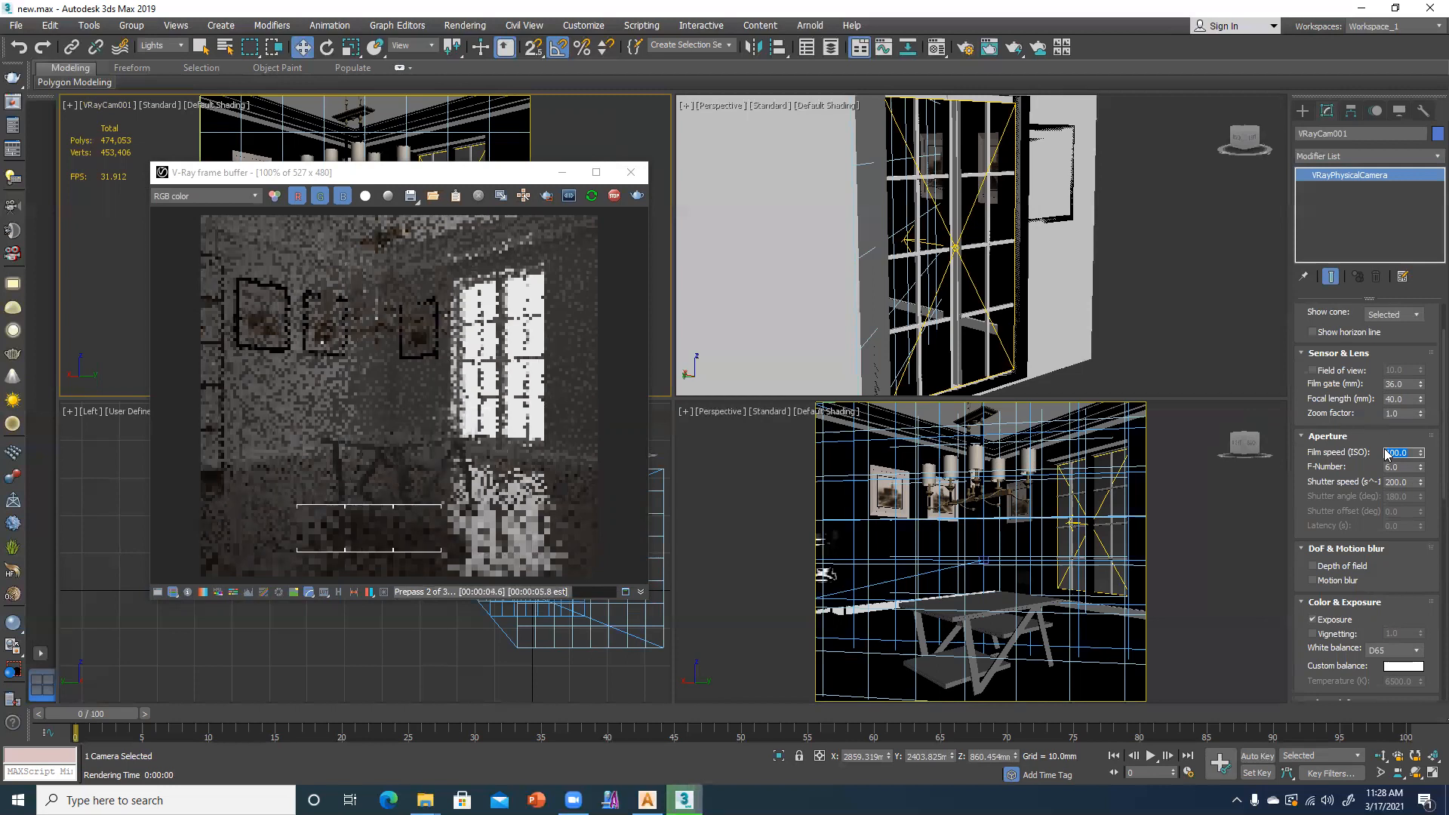
{"action": "type", "text": "250"}
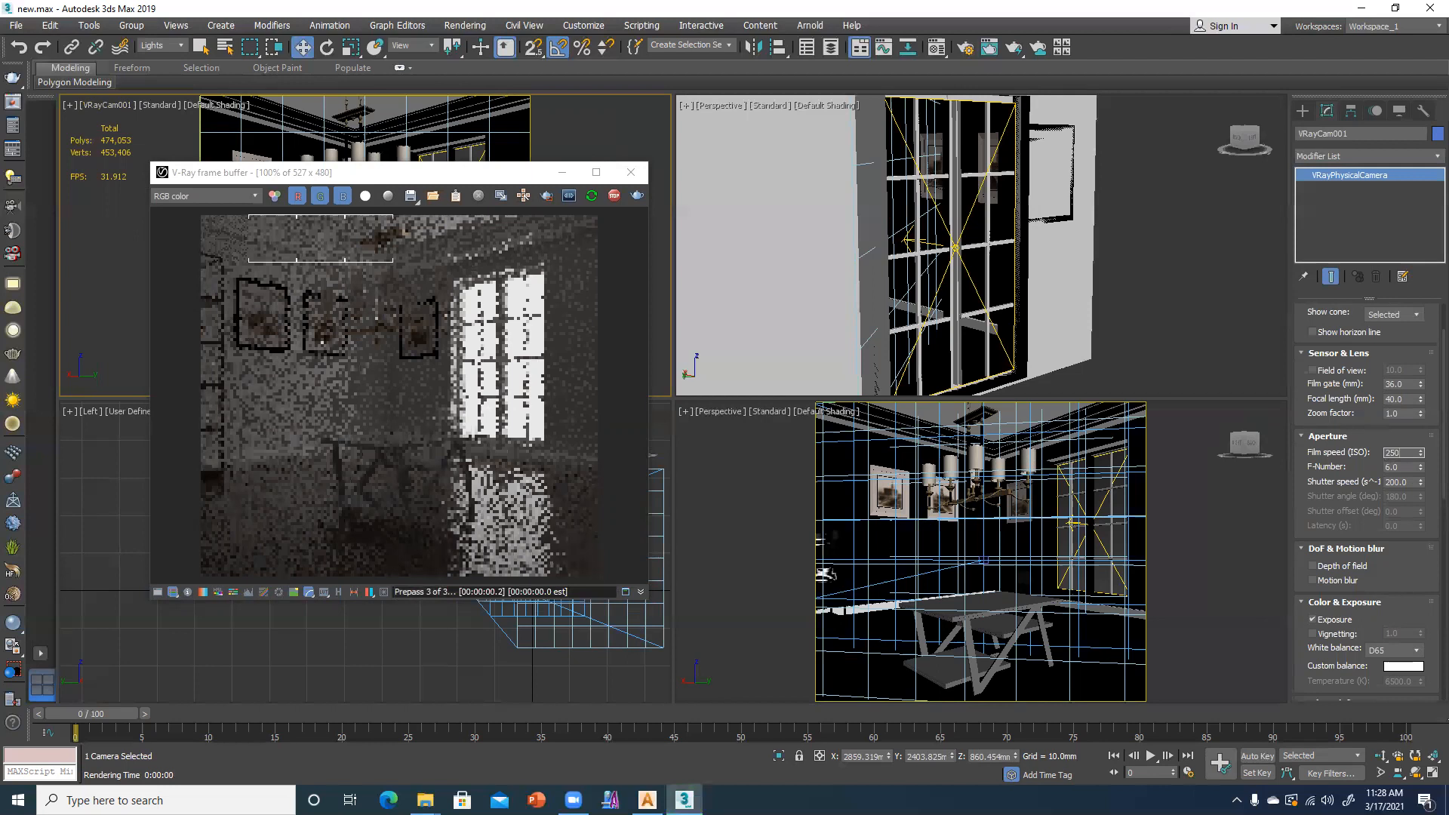
{"action": "key", "text": "Return"}
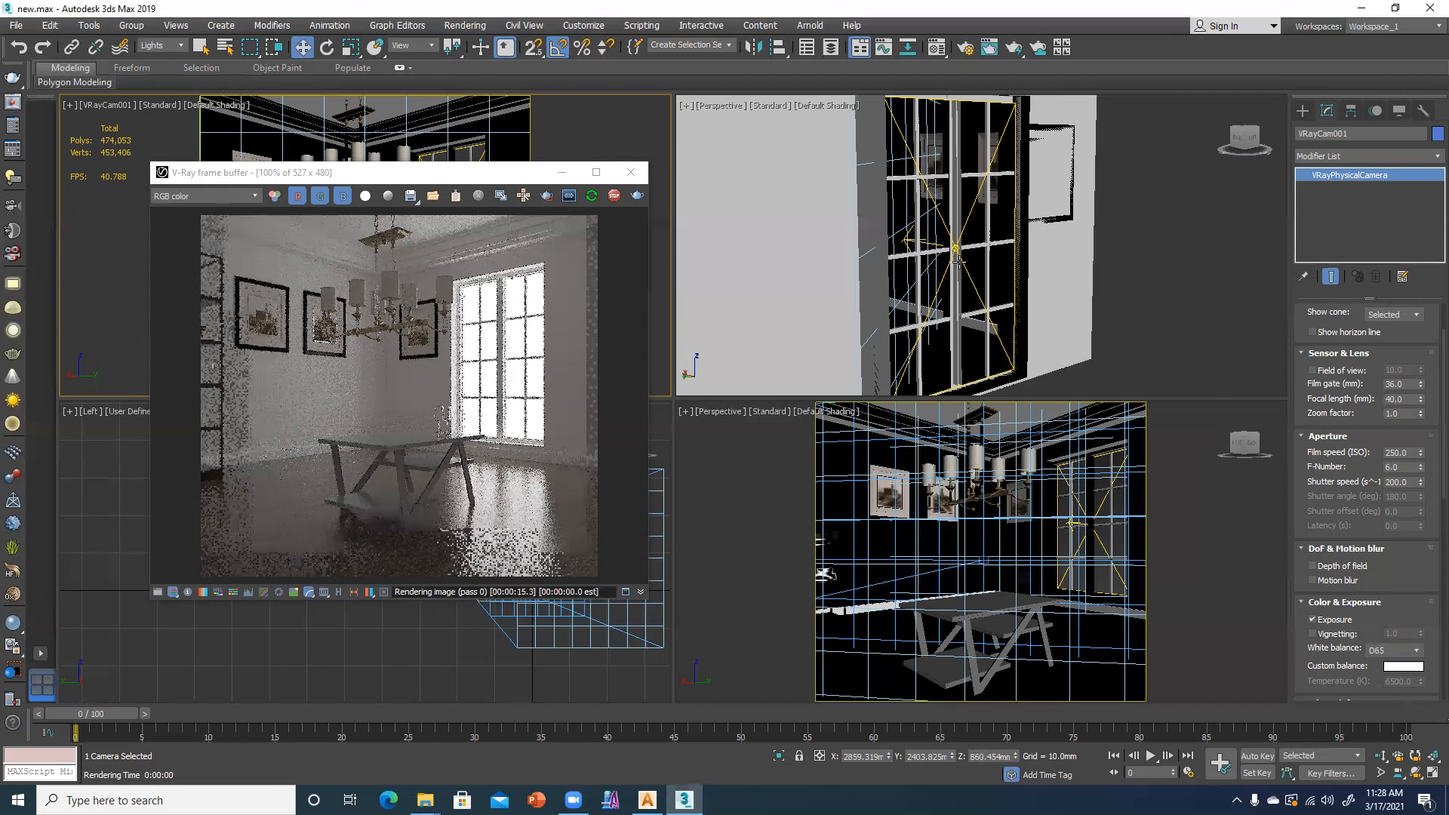
- Select the window's V-Ray light in the outside Perspective view to show its parameters
{"action": "left_click", "coordinate": [967, 219]}
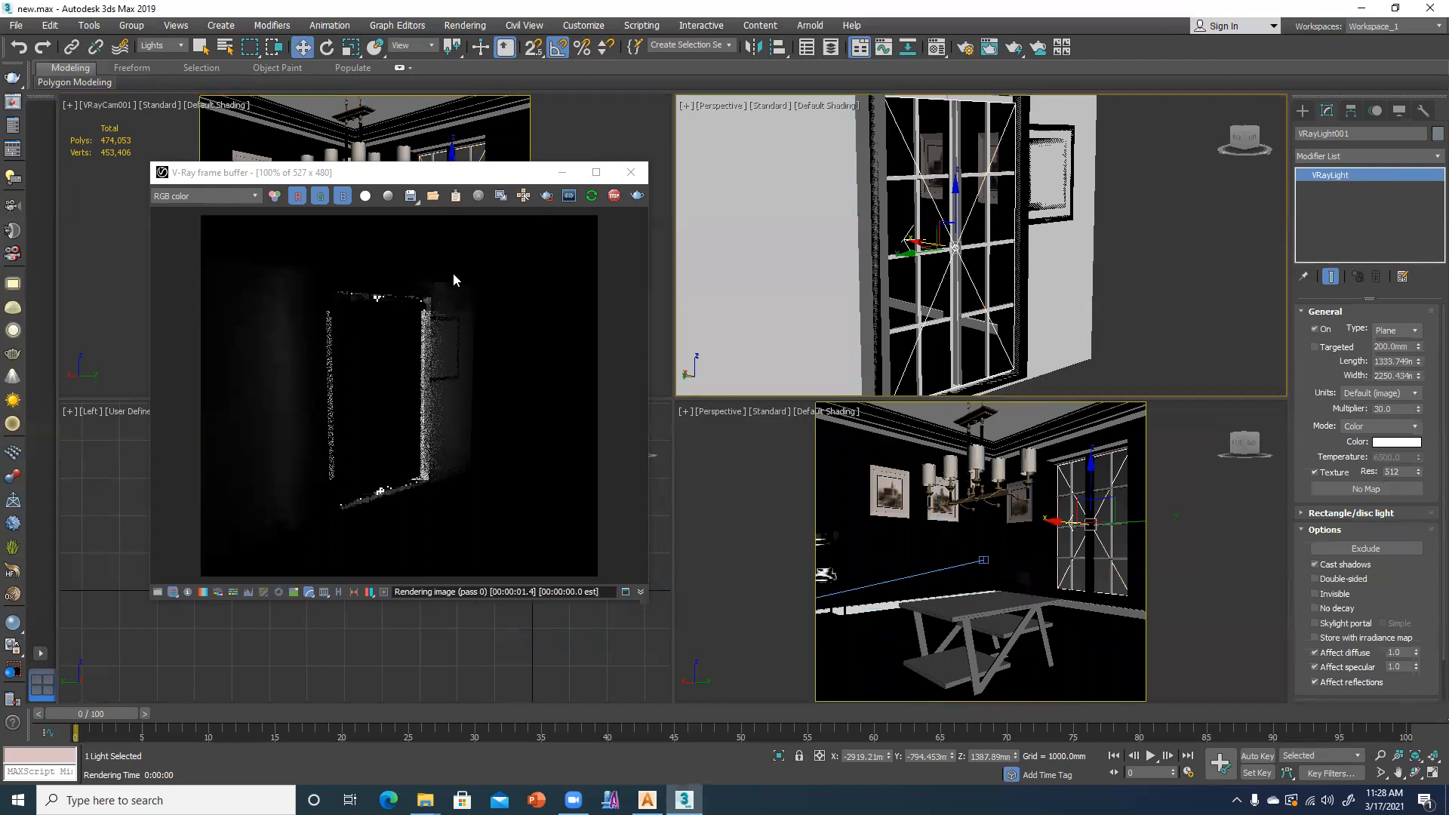
{"action": "left_click", "coordinate": [386, 132]}
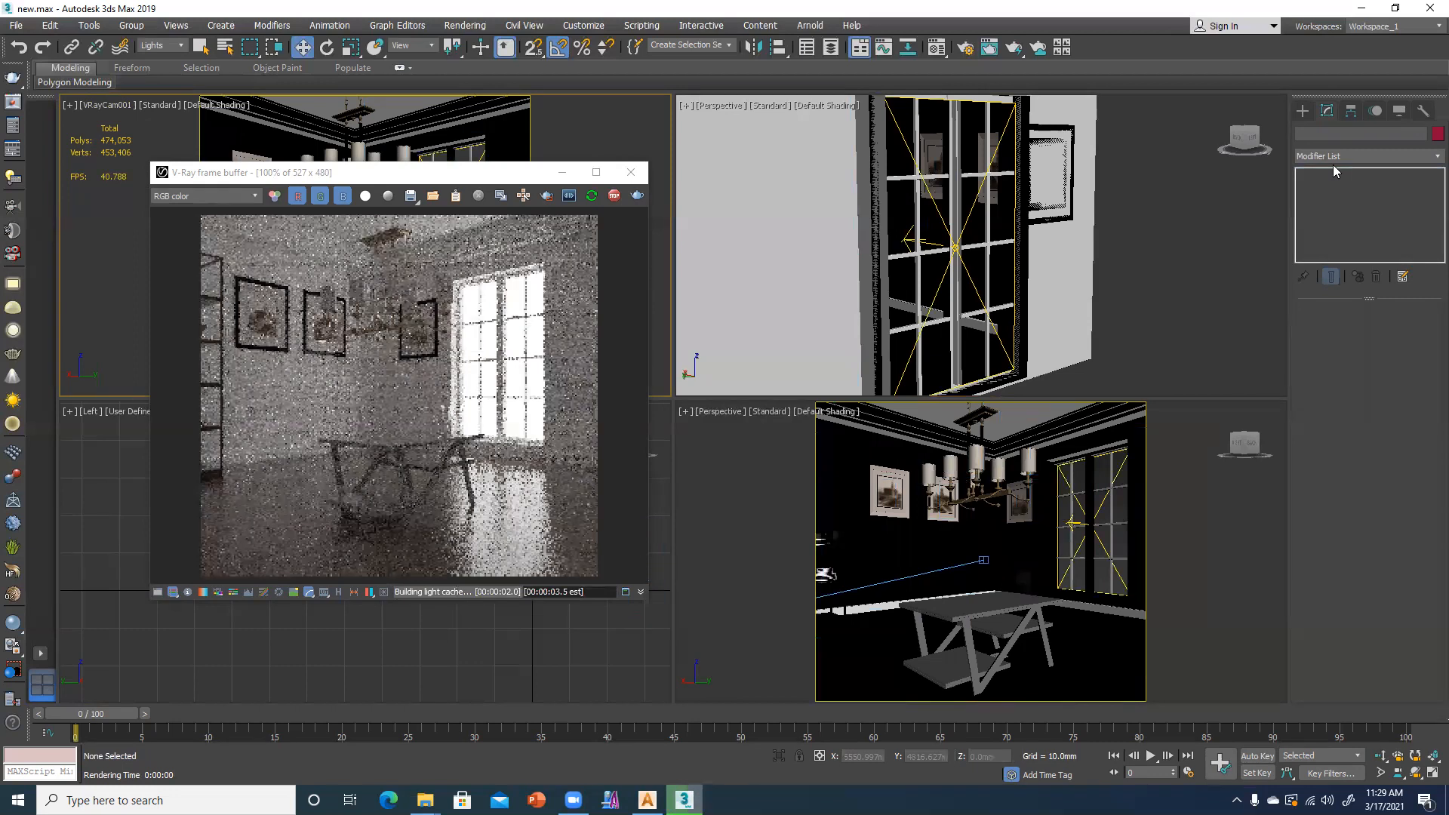
{"action": "left_click", "coordinate": [757, 194]}
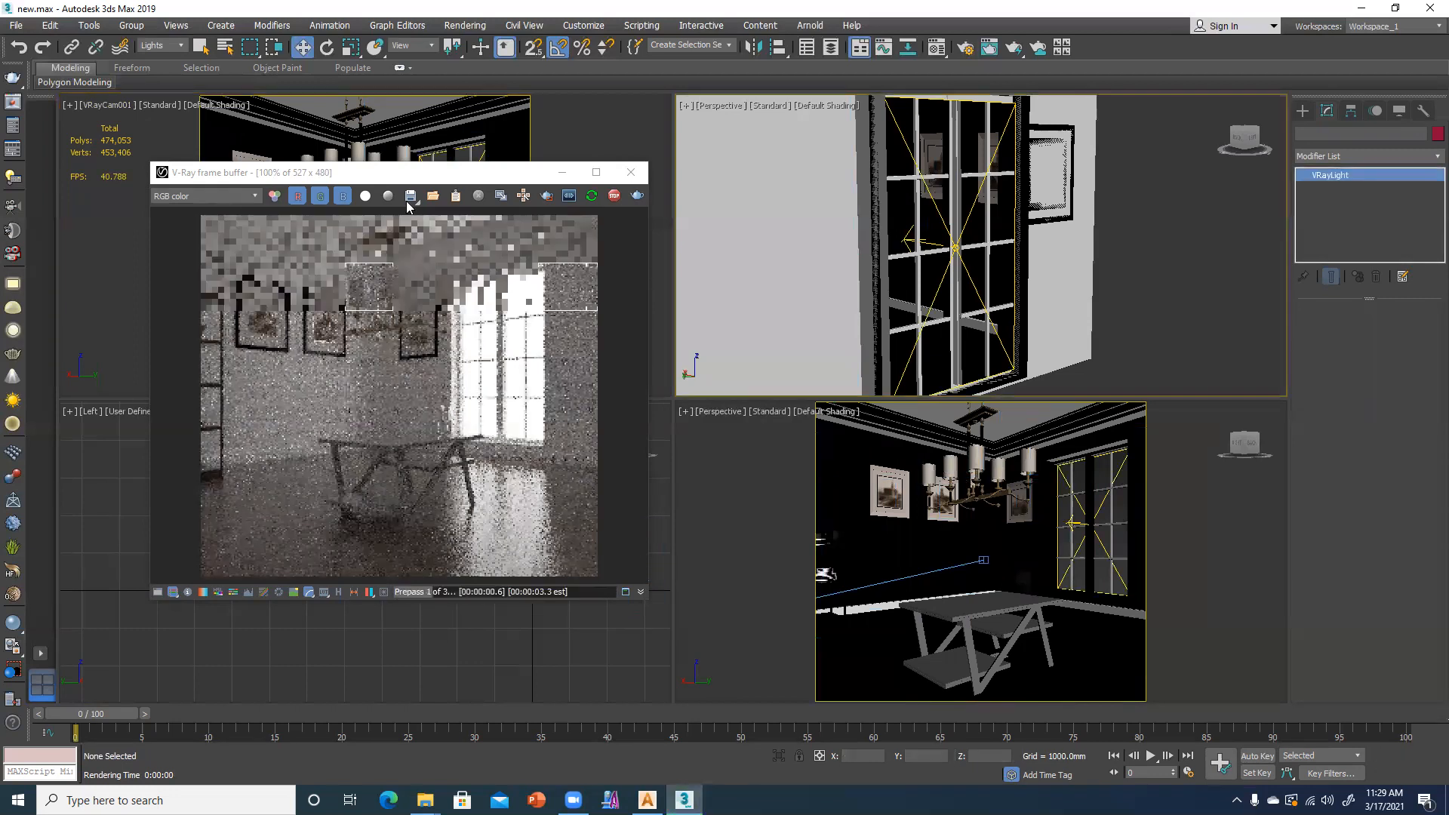
{"action": "key", "text": "ctrl+z"}
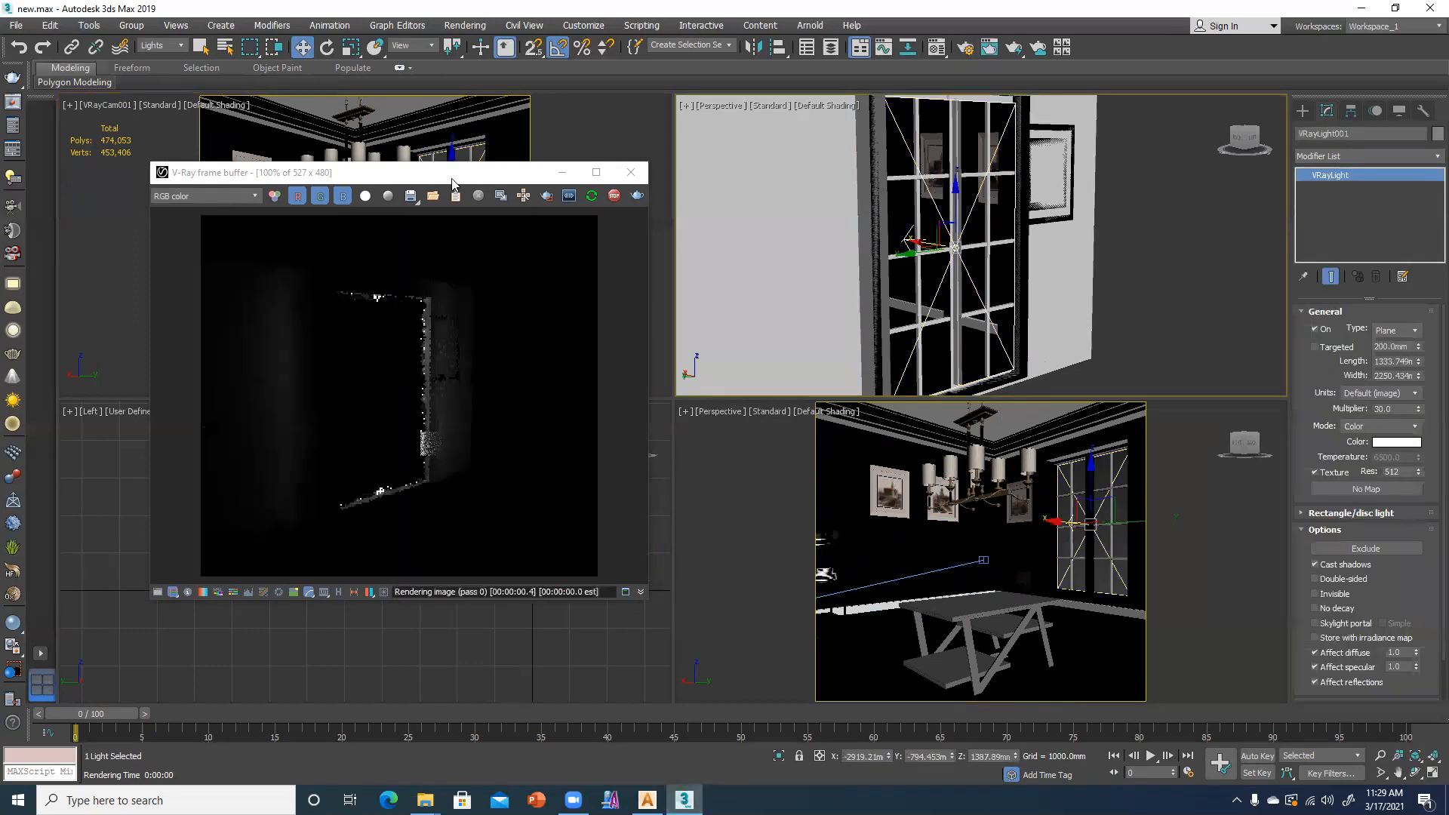
- Set the window light's multiplier to 80, and try its Invisible option before turning it back off
{"action": "left_click", "coordinate": [476, 157]}
{"action": "left_click", "coordinate": [480, 154]}
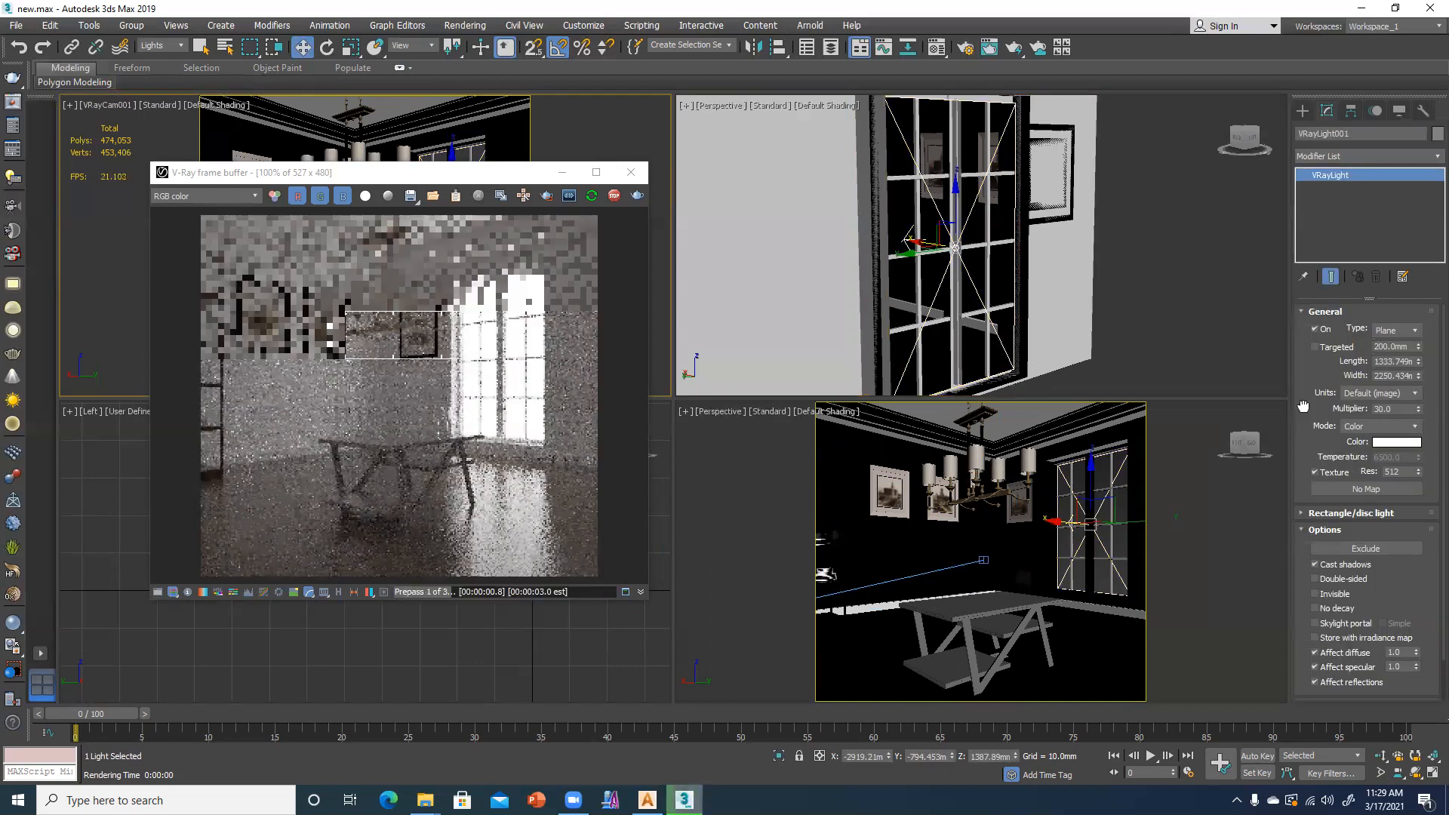
{"action": "scroll", "coordinate": [1303, 407], "scroll_direction": "down", "scroll_amount": 1}
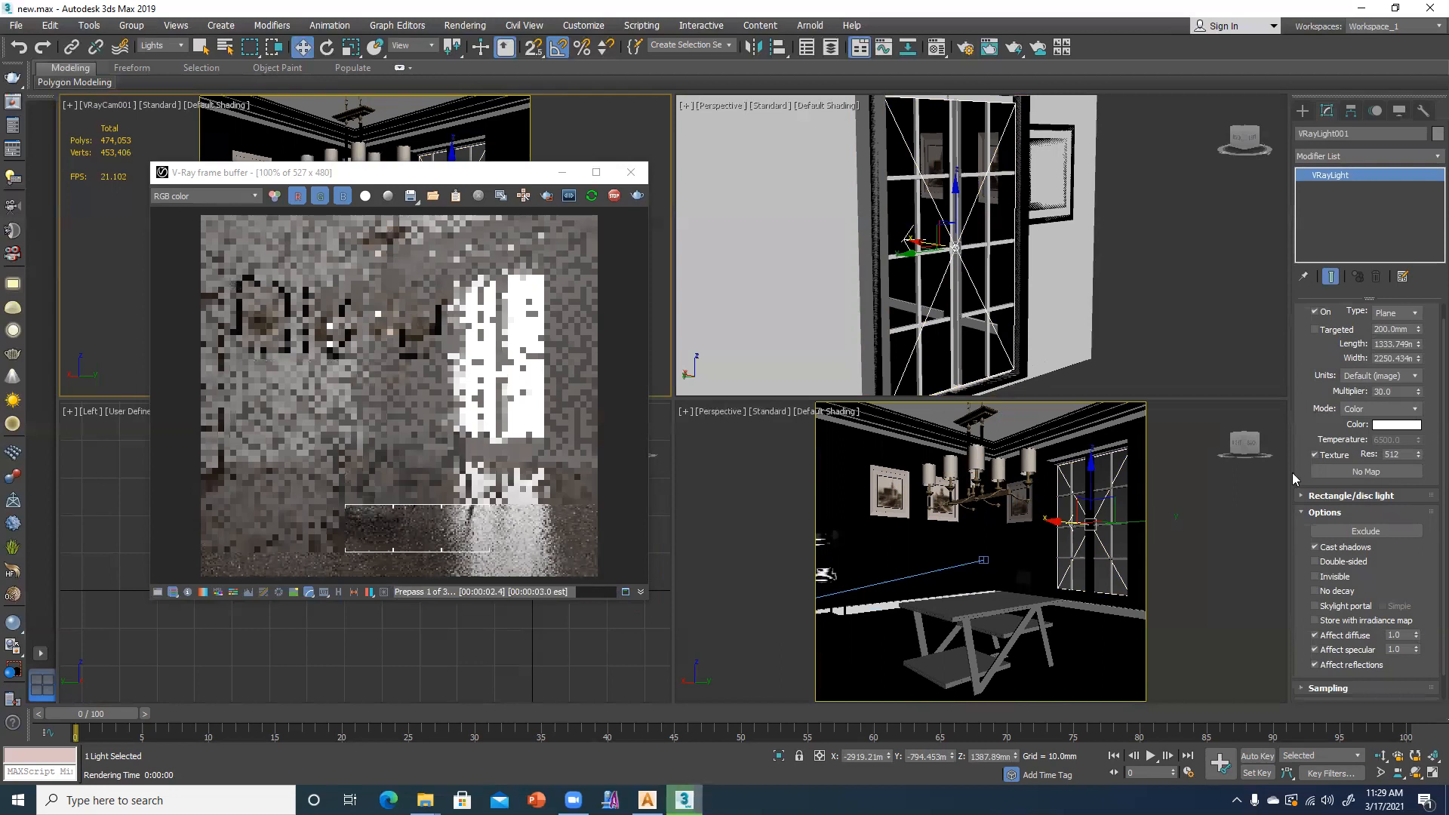
{"action": "scroll", "coordinate": [1359, 392], "scroll_direction": "up", "scroll_amount": 1}
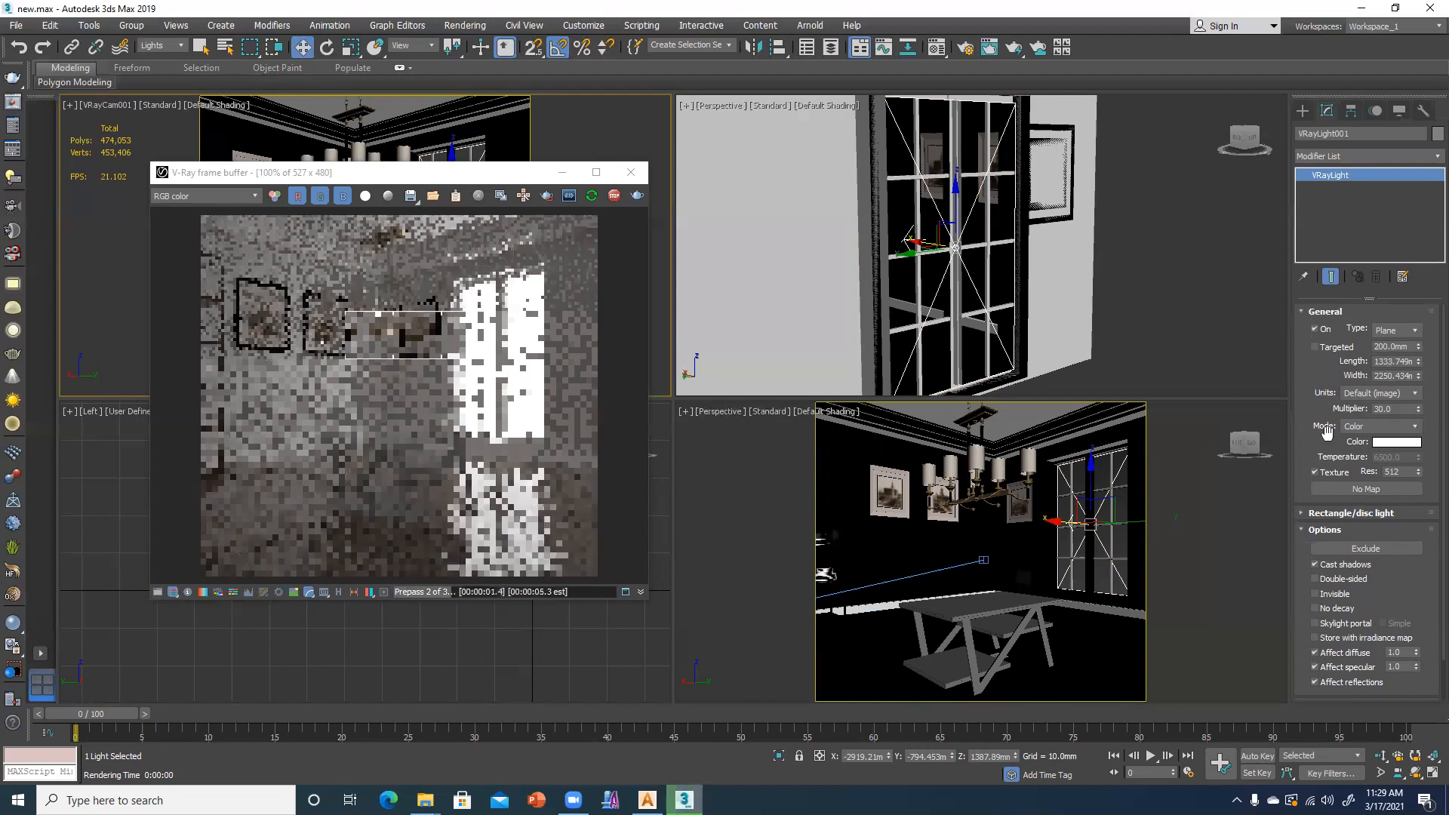
{"action": "double_click", "coordinate": [1397, 408]}
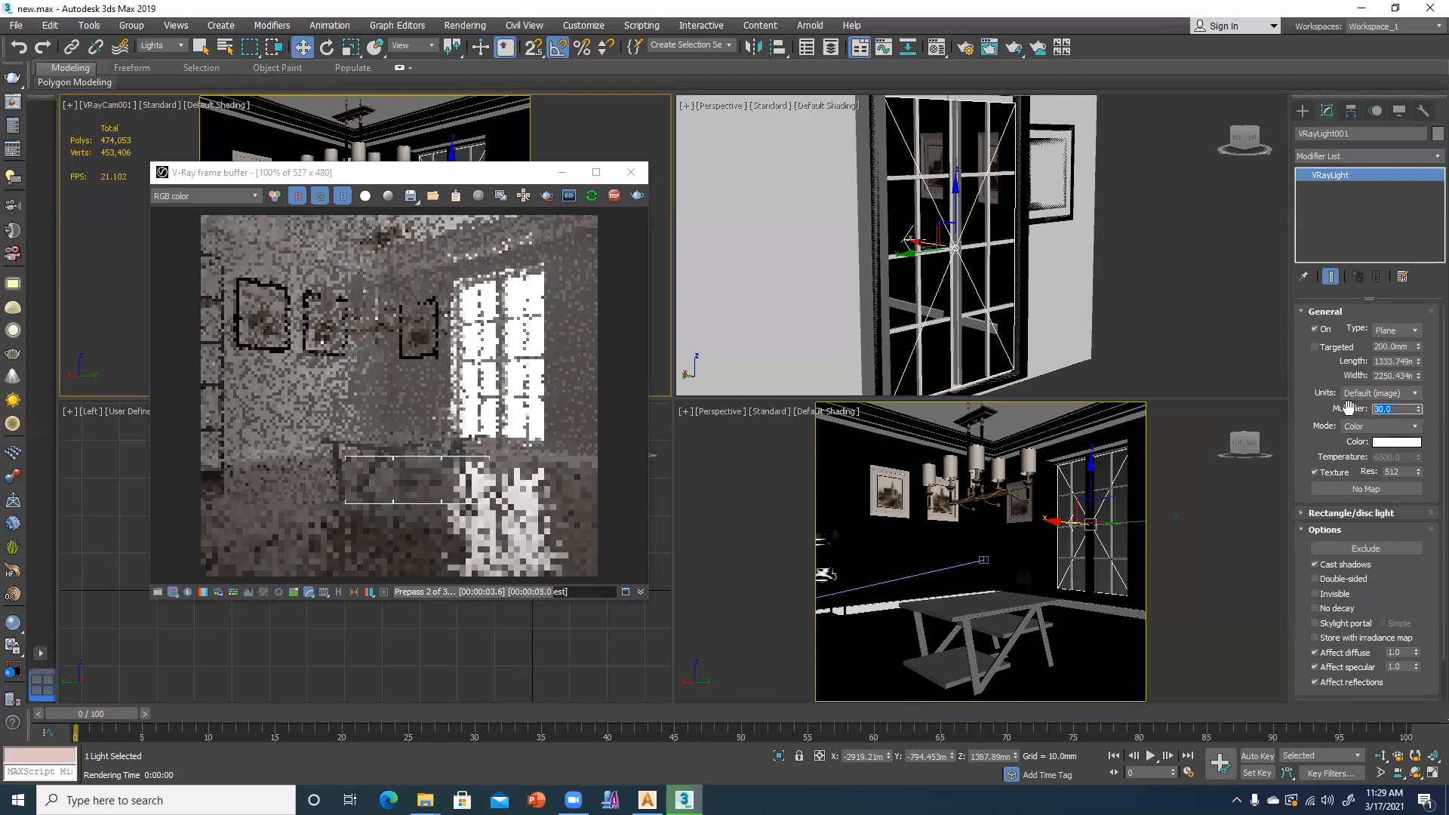
{"action": "type", "text": "30"}
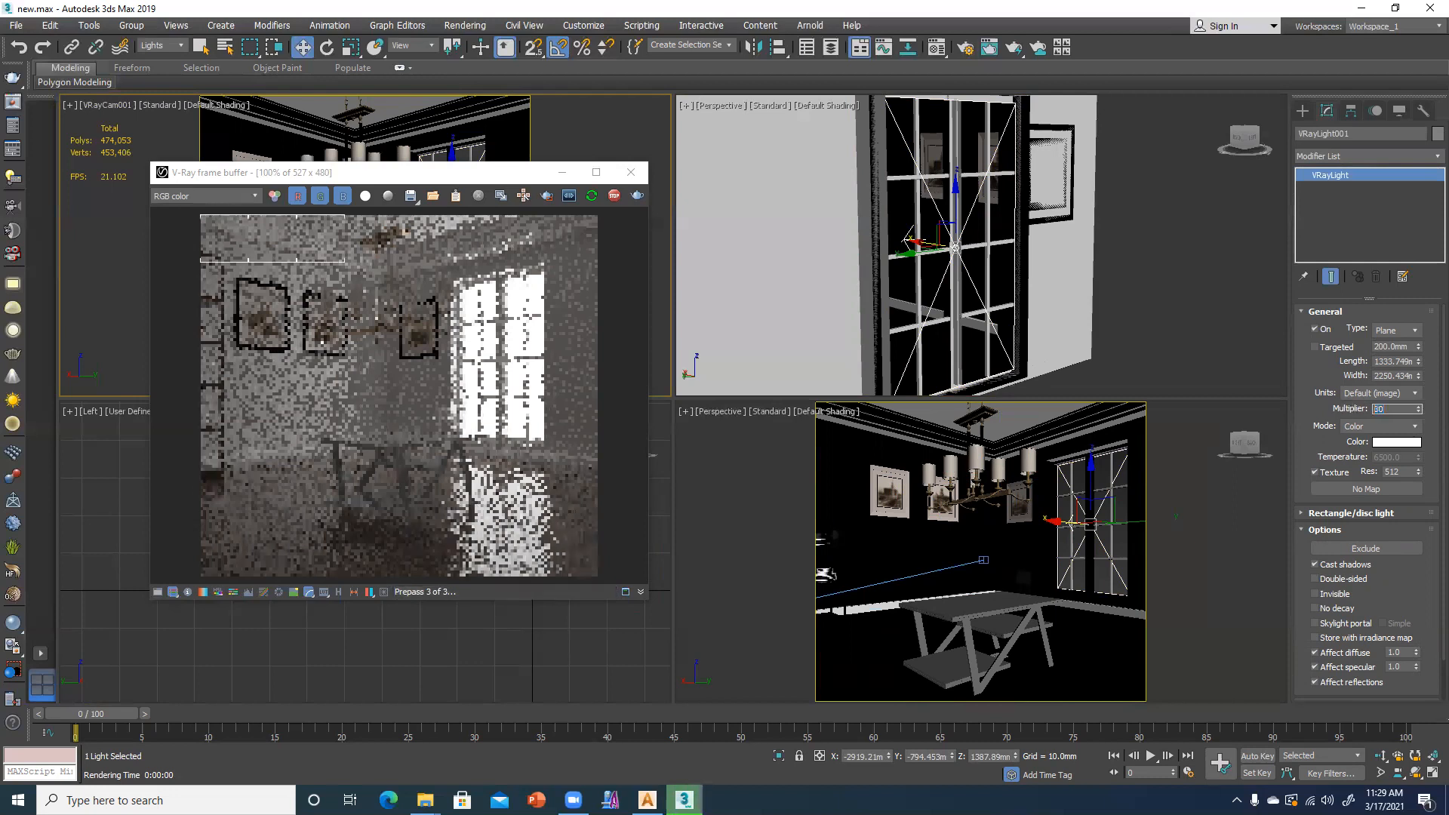
{"action": "key", "text": "Return"}
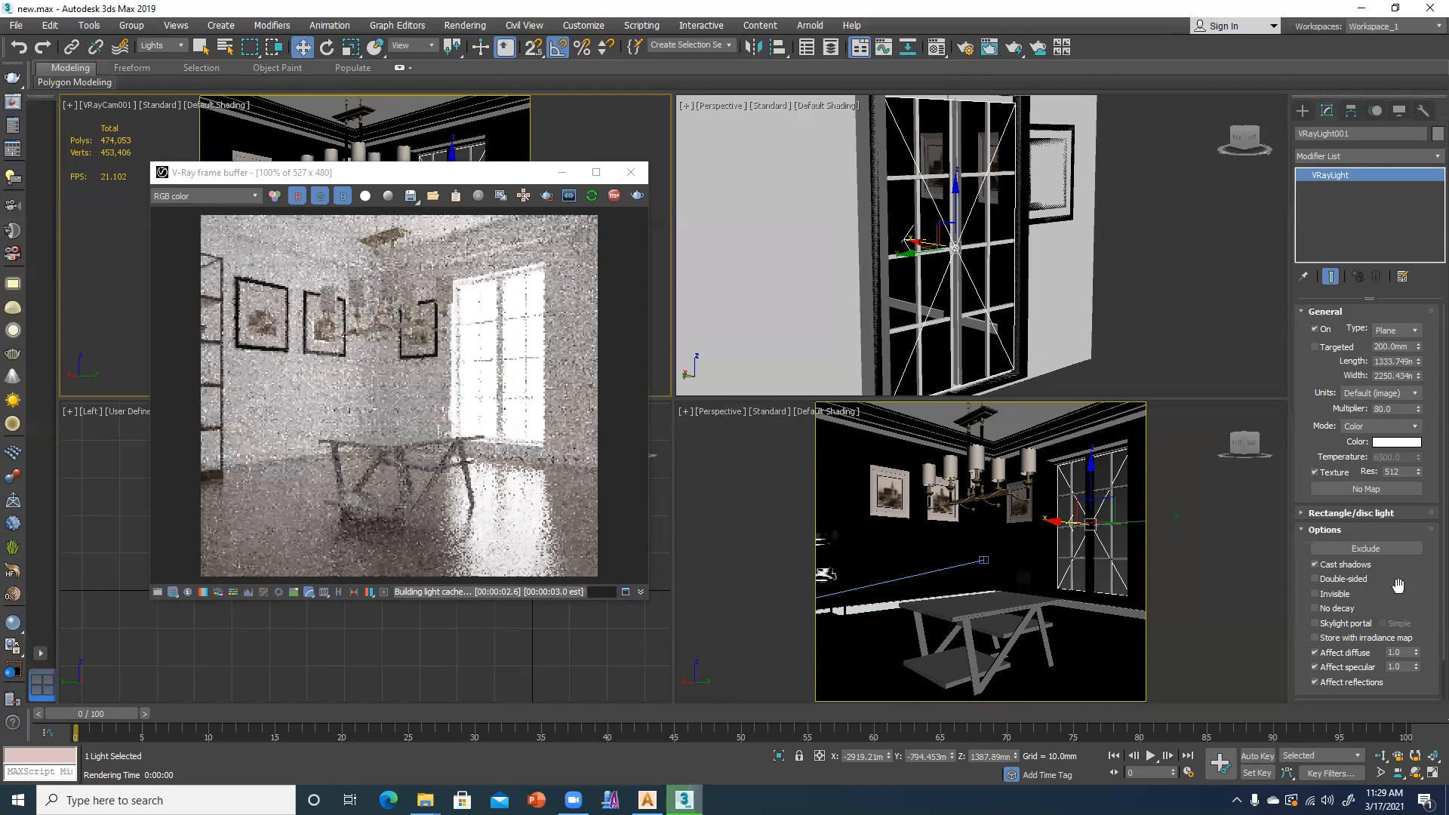
{"action": "left_click", "coordinate": [1330, 596]}
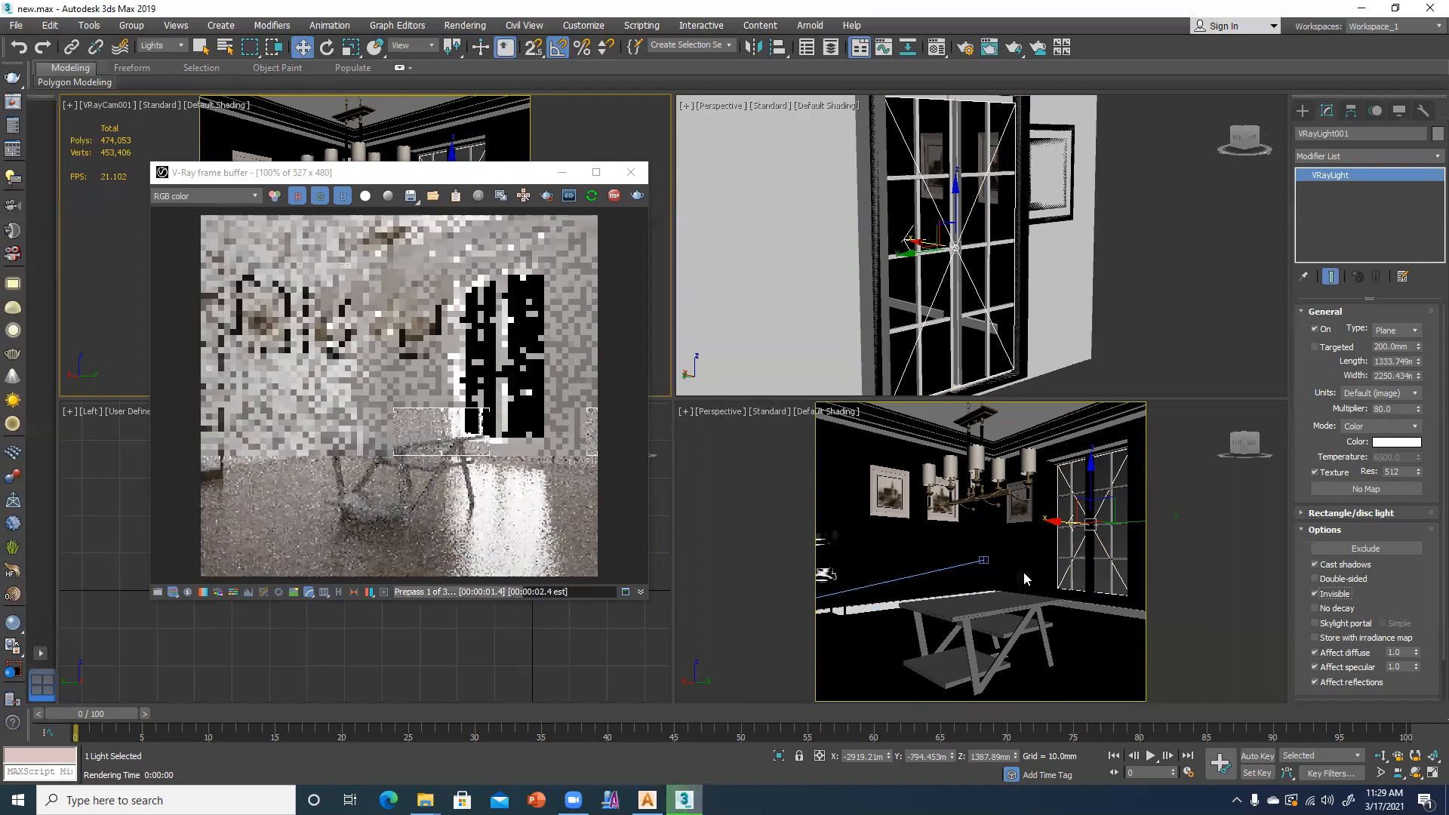
{"action": "left_click", "coordinate": [1337, 594]}
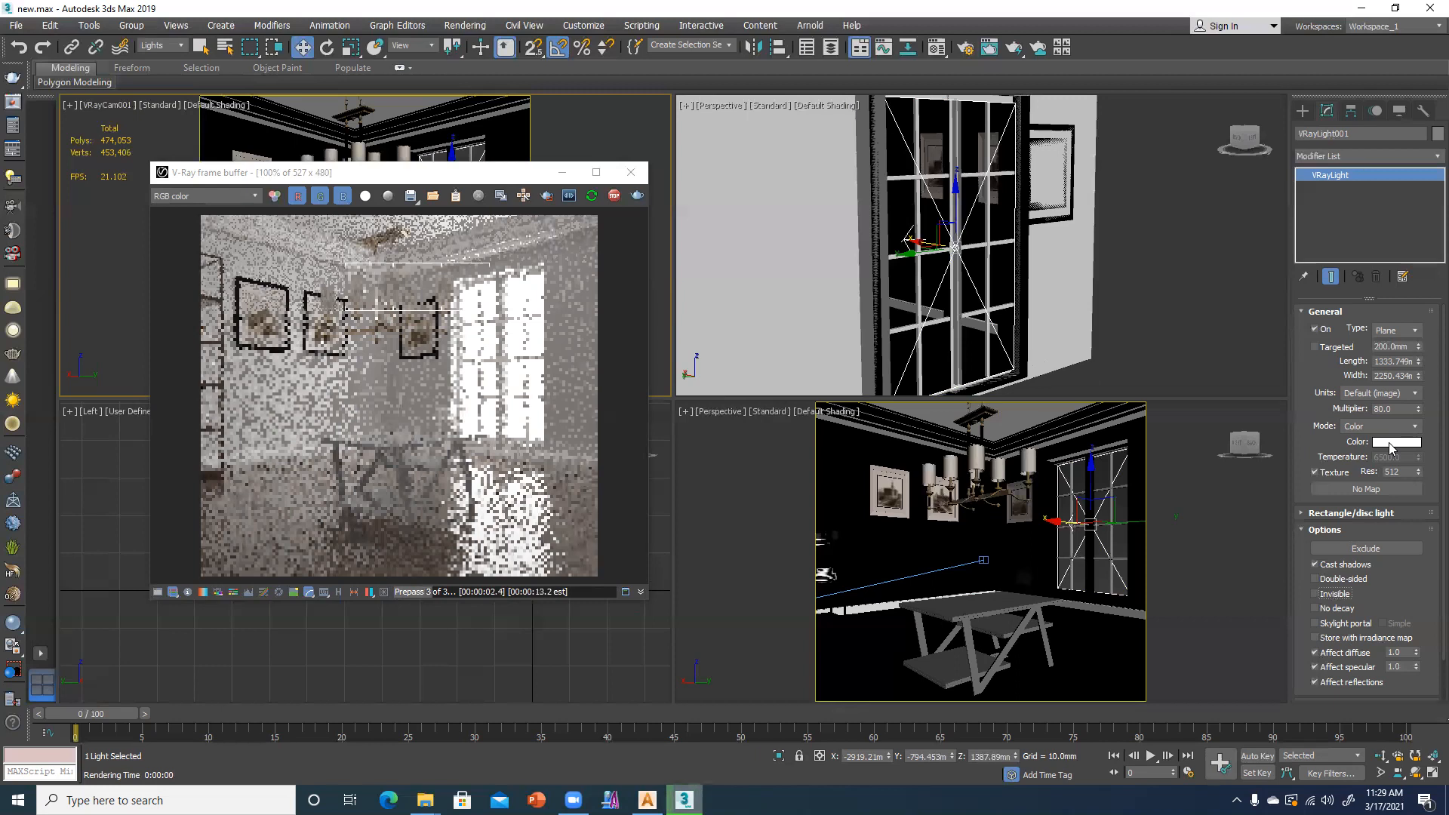
- Change the window light's color to a pale blue, about RGB 220, 244, 248
{"action": "left_click", "coordinate": [1391, 446]}
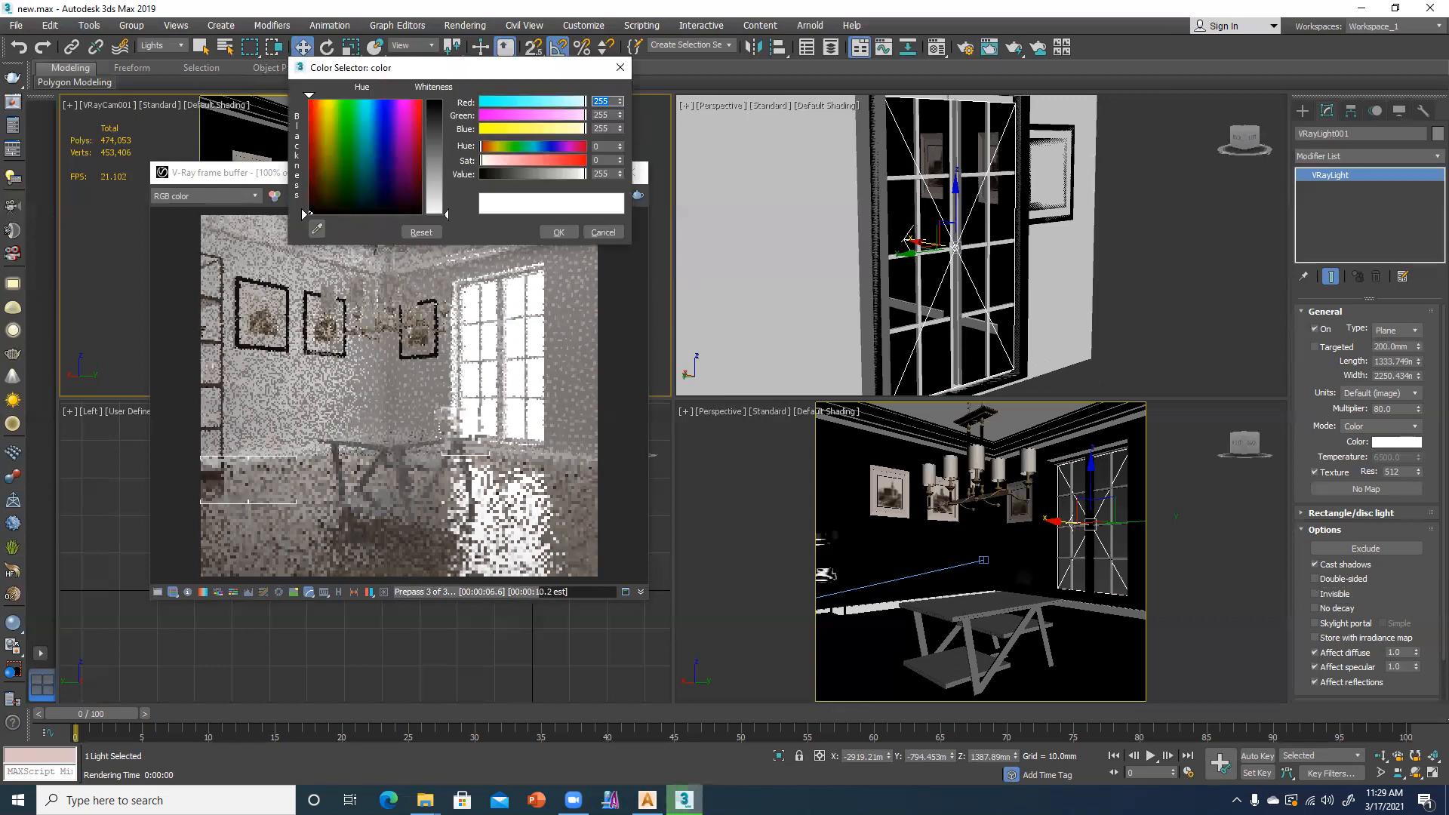
{"action": "left_click", "coordinate": [367, 115]}
{"action": "left_click", "coordinate": [432, 157]}
{"action": "left_click_drag", "start_coordinate": [434, 157], "coordinate": [440, 182]}
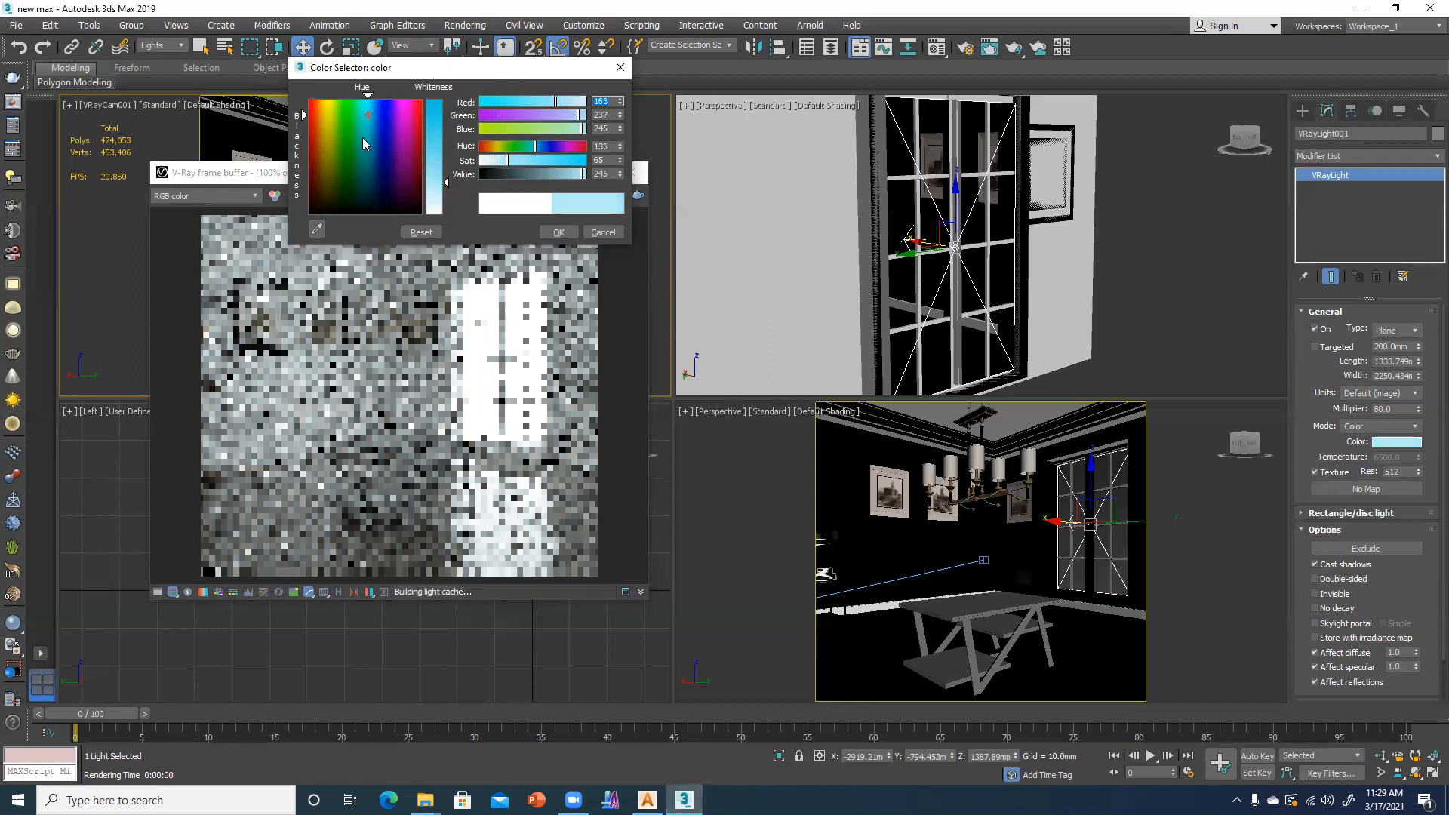
{"action": "left_click", "coordinate": [366, 111]}
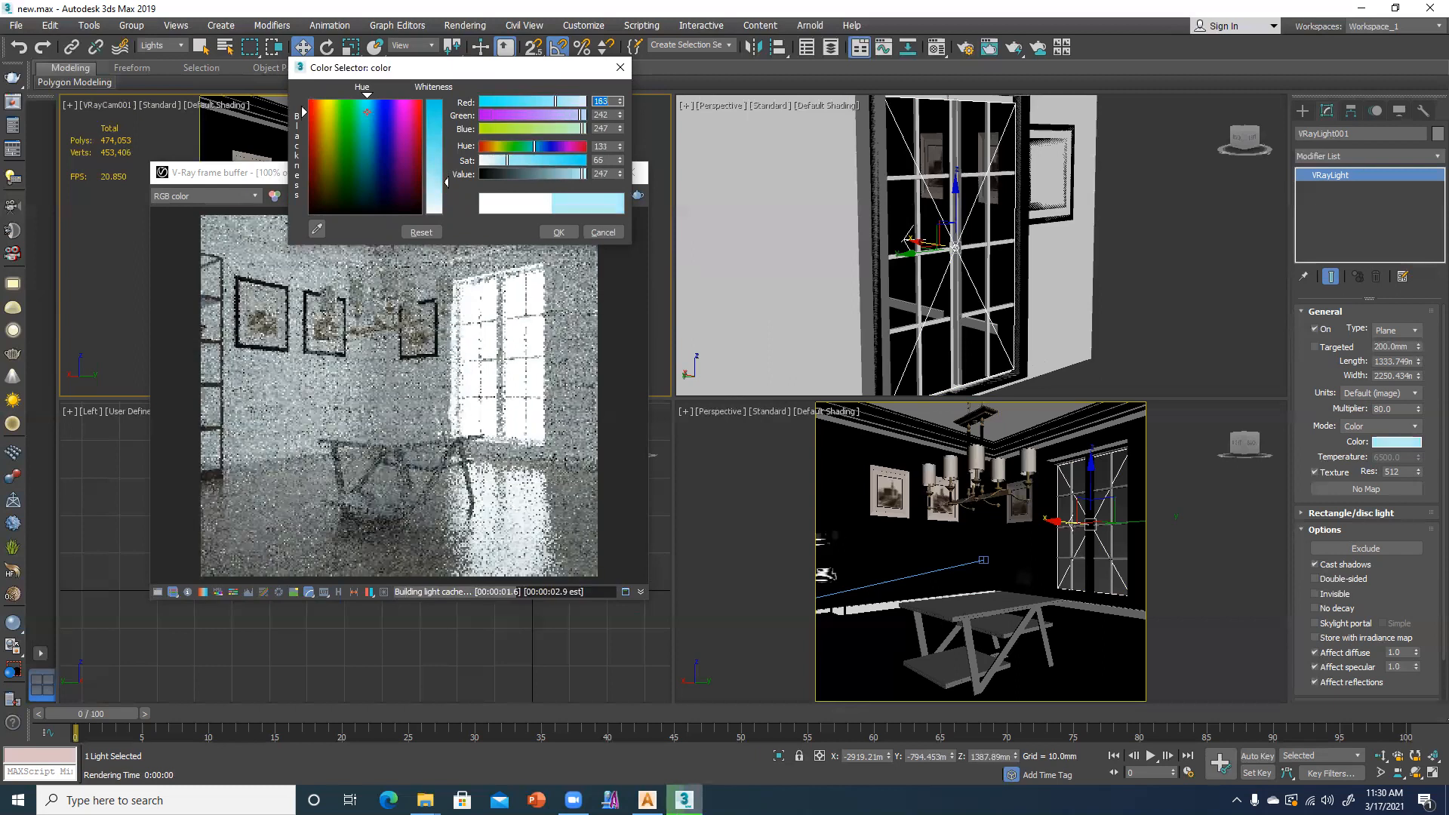
{"action": "left_click", "coordinate": [367, 122]}
{"action": "left_click_drag", "start_coordinate": [440, 182], "coordinate": [440, 199]}
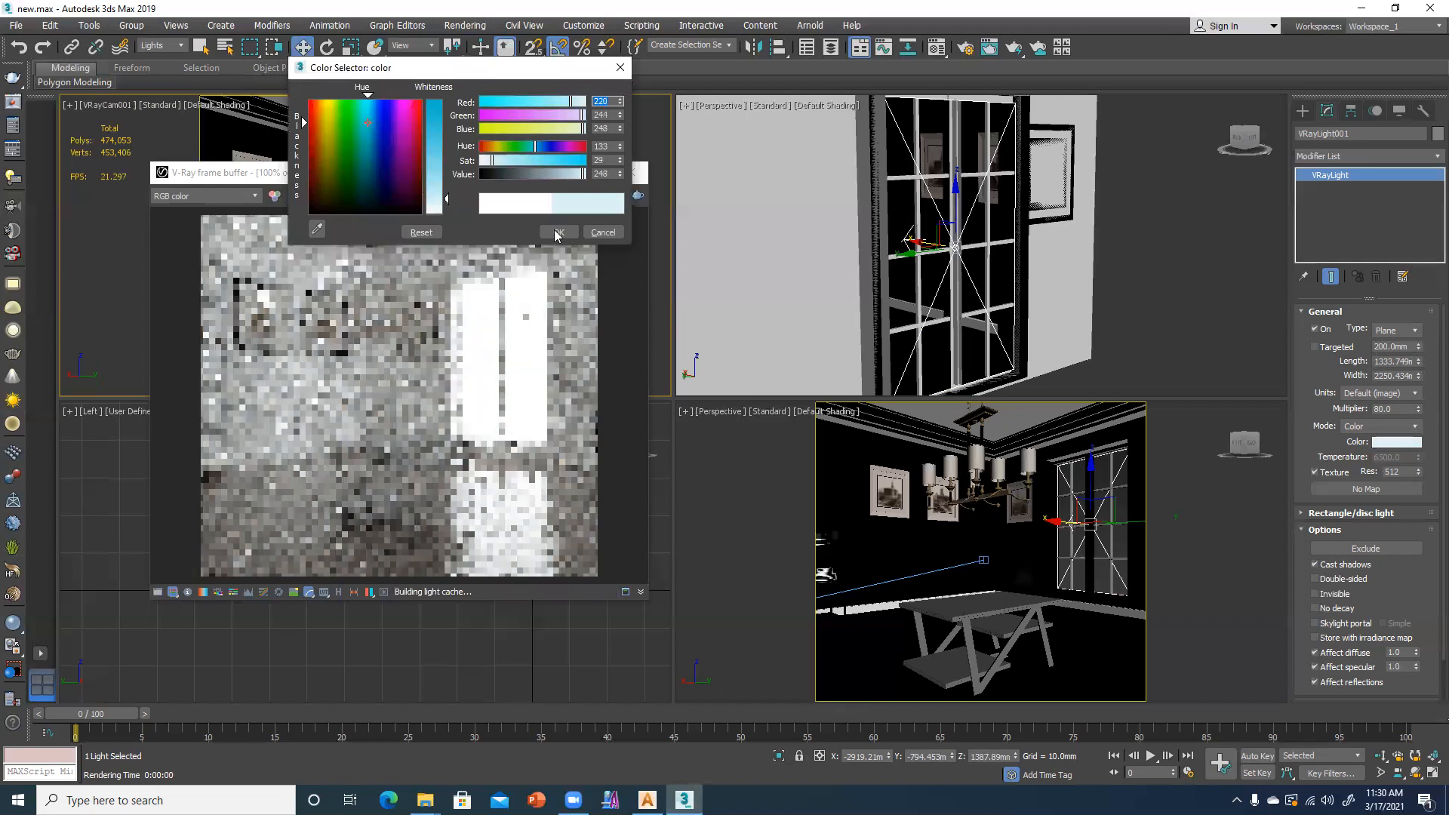
- Switch the window light's color mode to Temperature and try values of 5500 and 2100
{"action": "left_click", "coordinate": [1358, 428]}
{"action": "left_click", "coordinate": [1356, 449]}
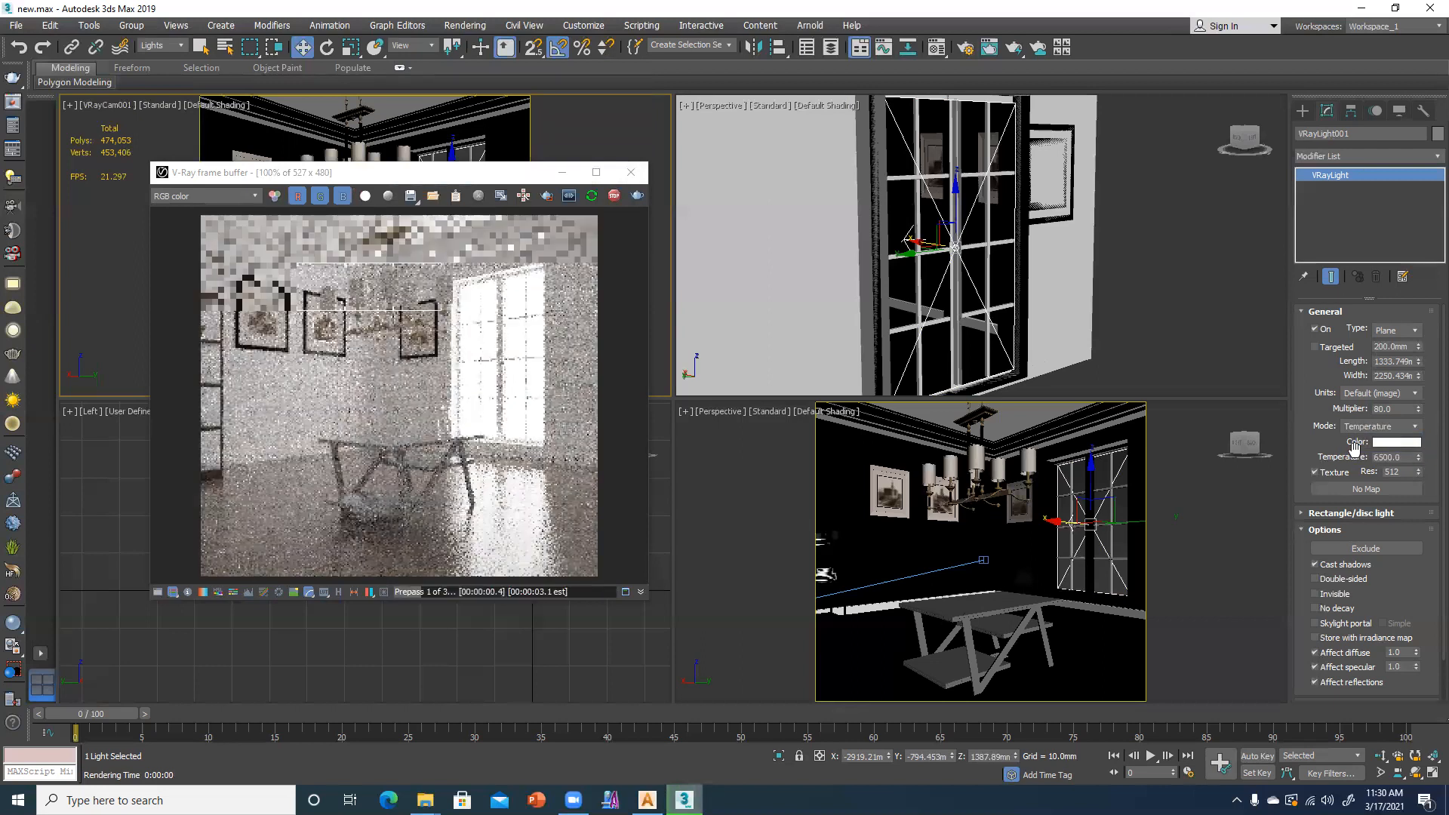
{"action": "left_click_drag", "start_coordinate": [1402, 457], "coordinate": [1371, 457]}
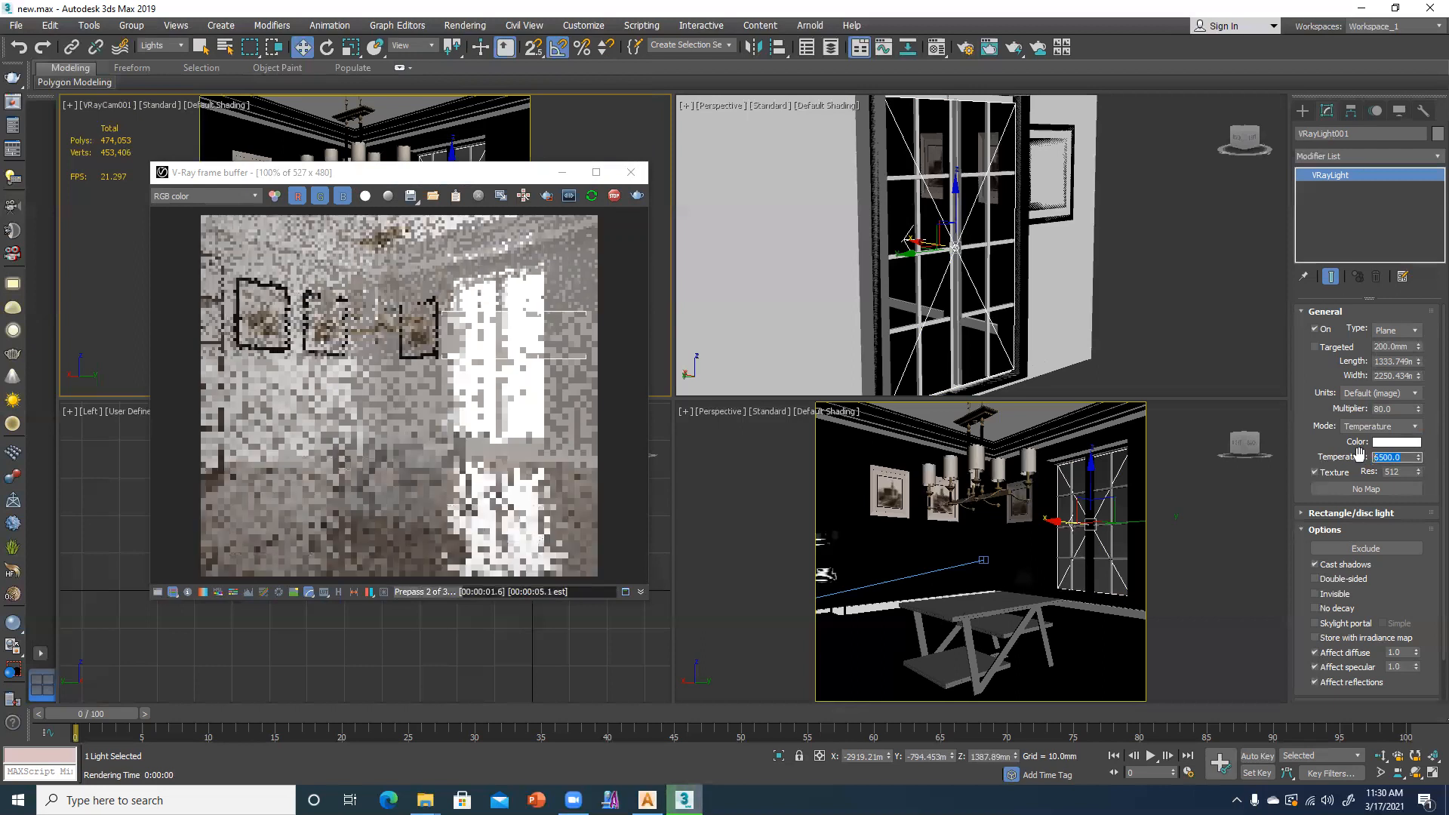
{"action": "type", "text": "5500"}
{"action": "key", "text": "Return"}
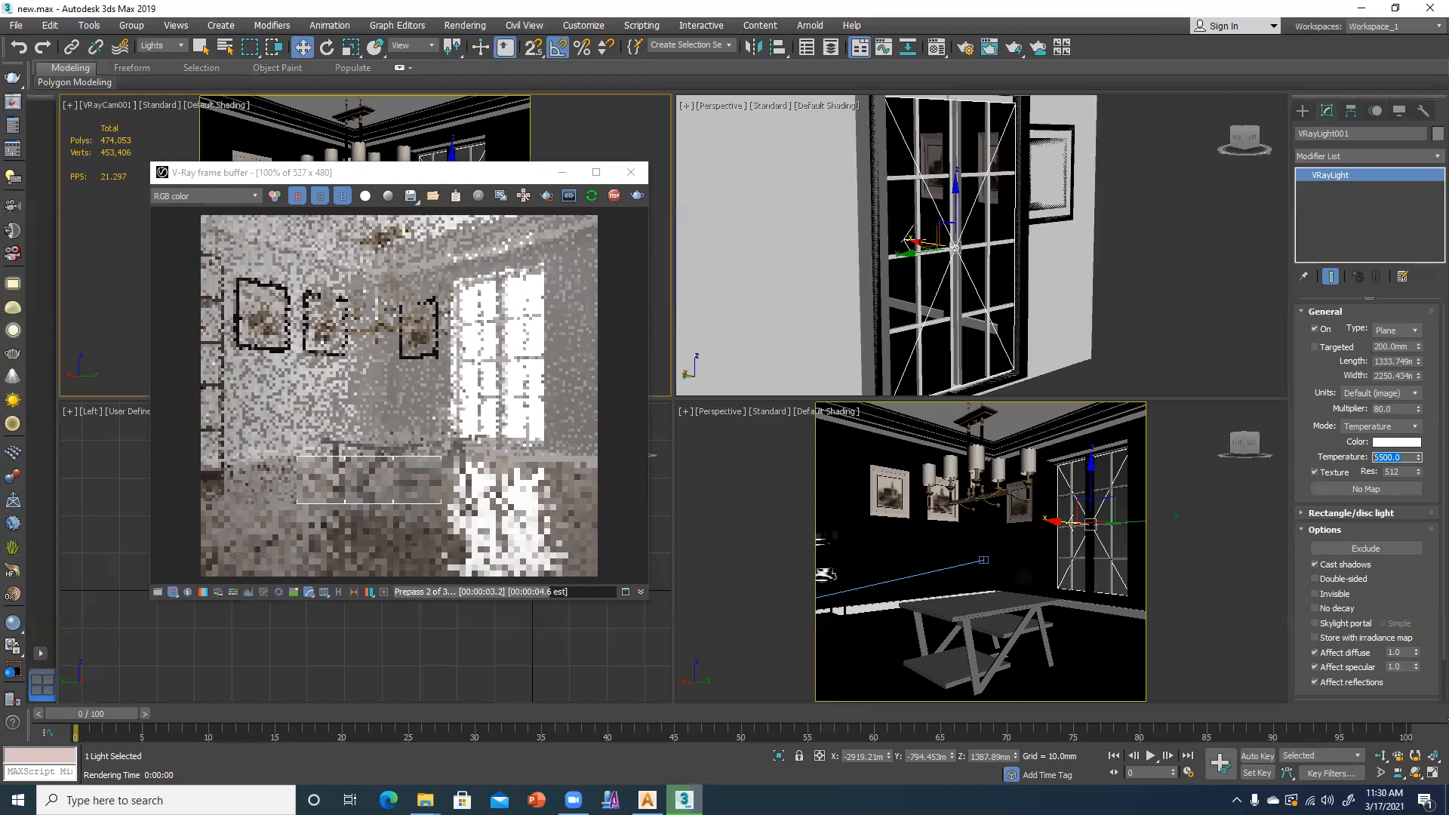
{"action": "type", "text": "3100"}
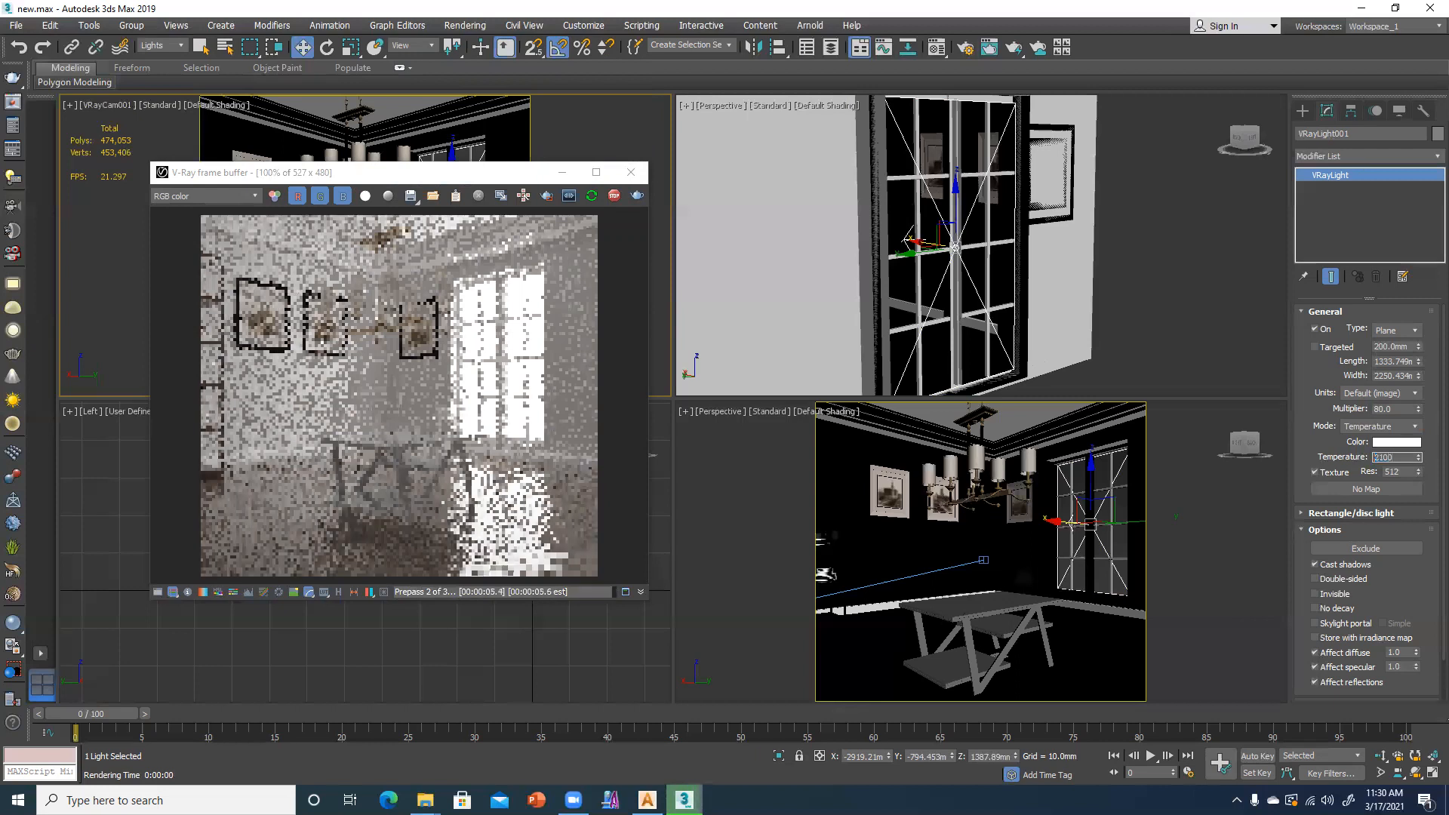
{"action": "key", "text": "Return"}
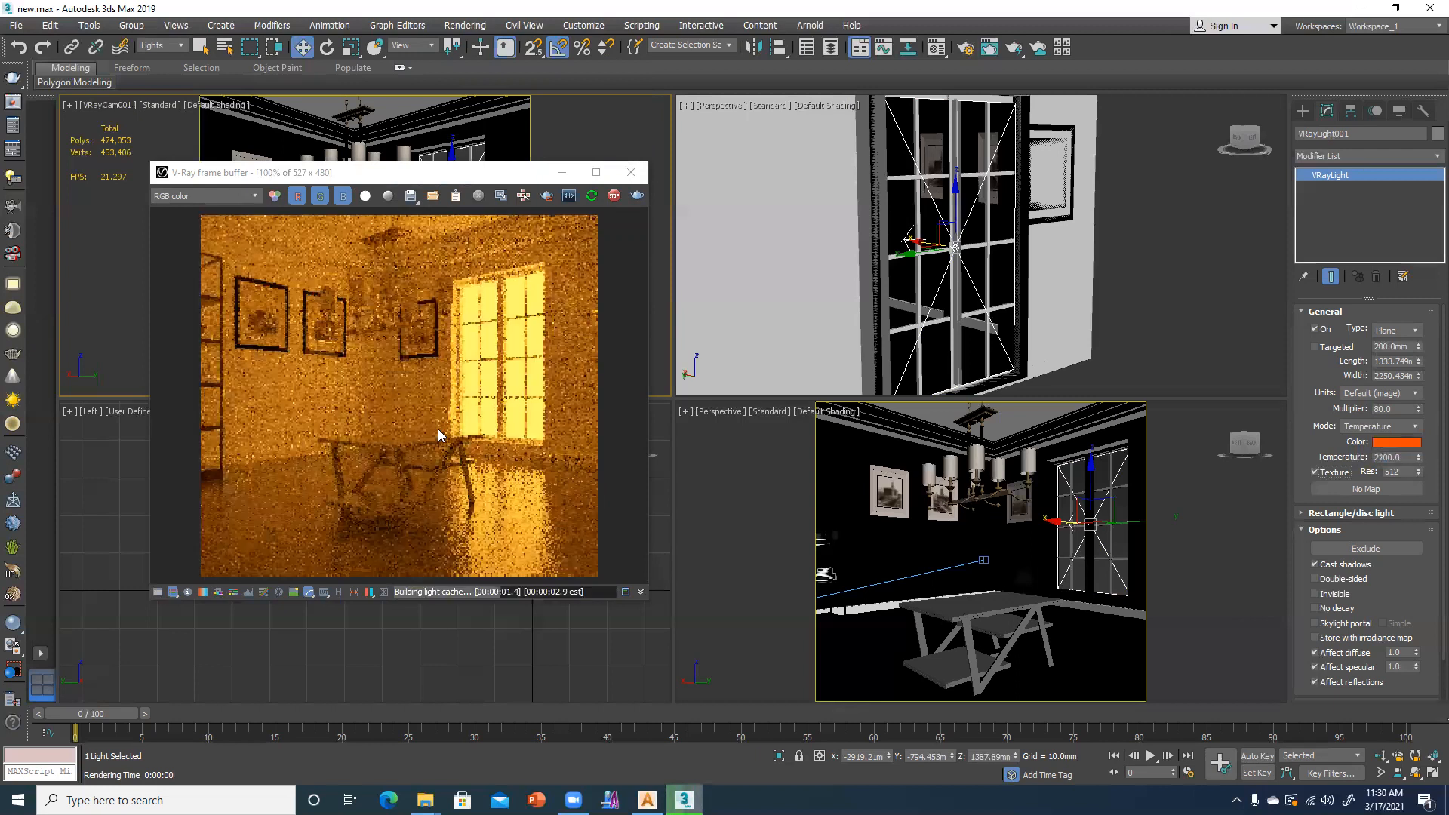
- Set the window light's color temperature to 3500
{"action": "double_click", "coordinate": [1404, 457]}
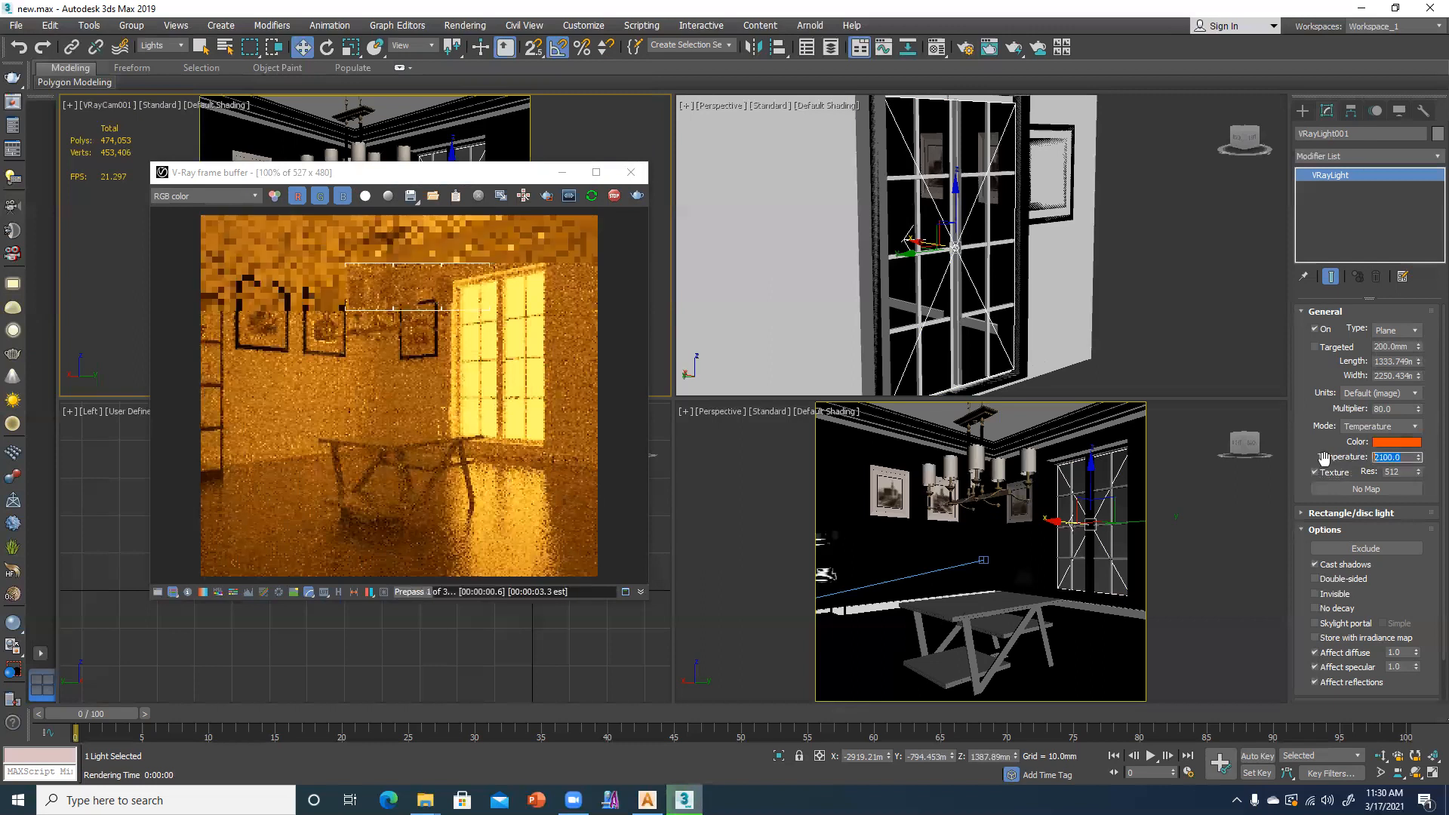
{"action": "type", "text": "210"}
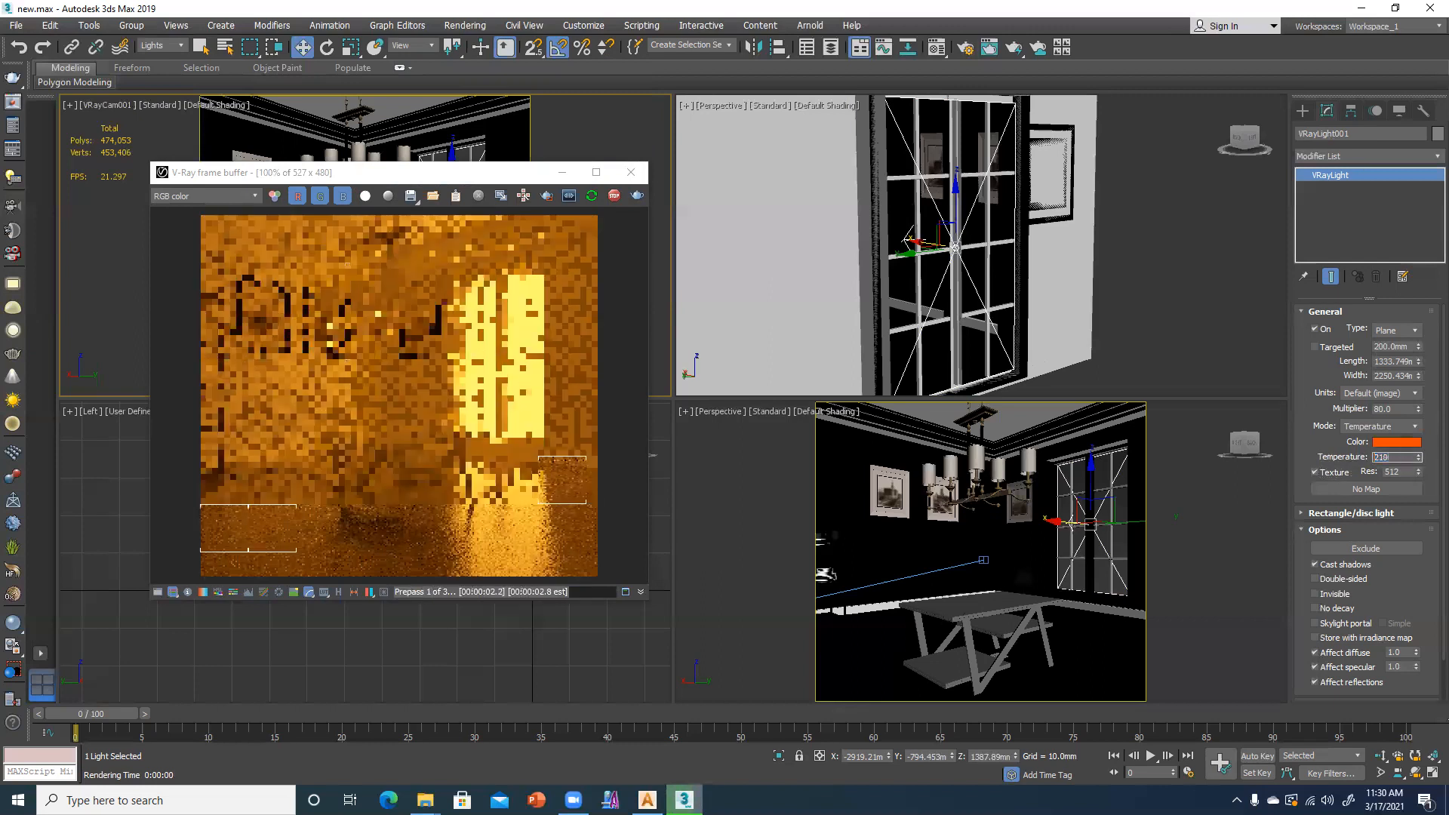
{"action": "type", "text": "6"}
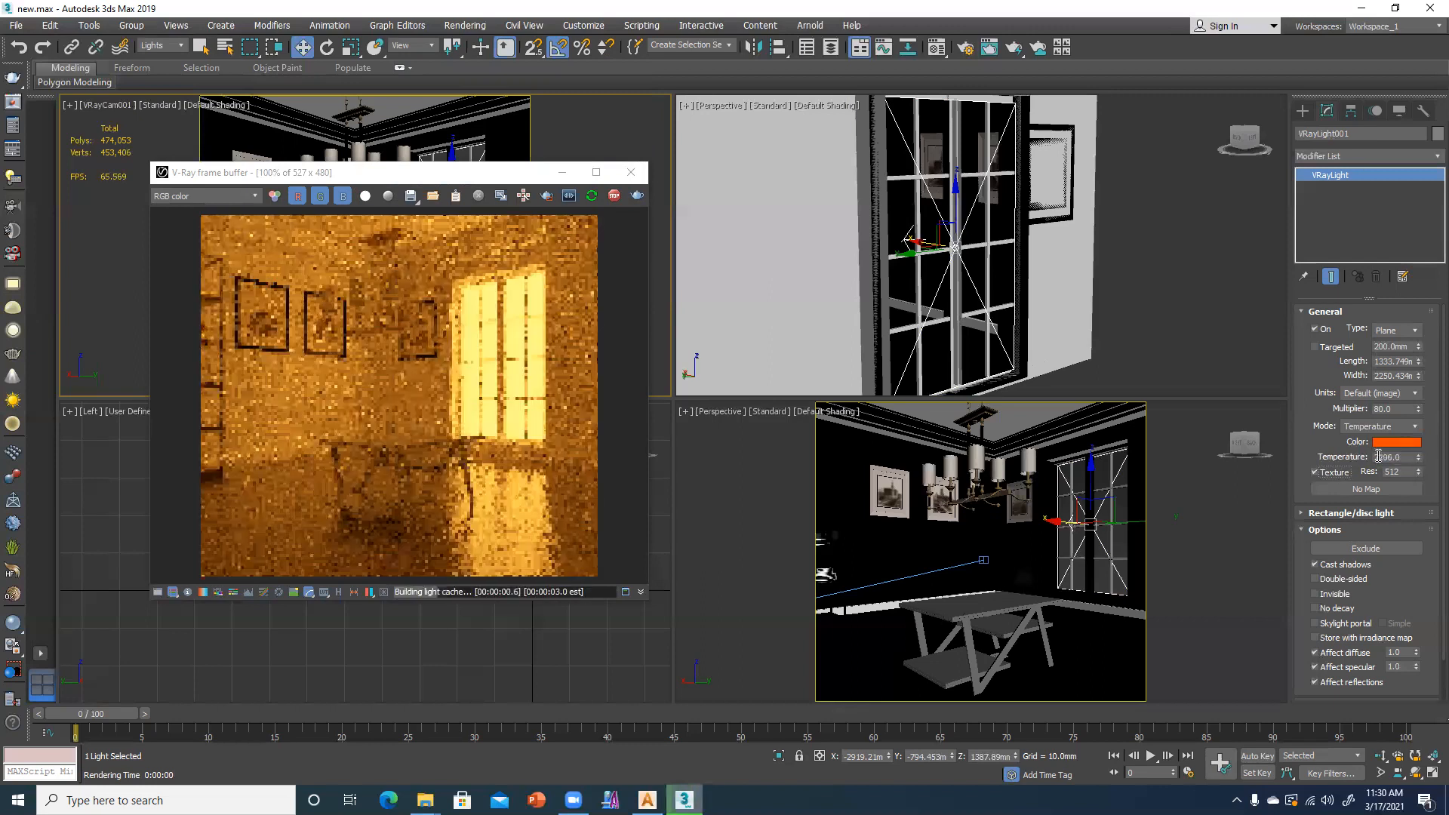
{"action": "key", "text": "Return"}
{"action": "left_click_drag", "start_coordinate": [1370, 457], "coordinate": [1313, 458]}
{"action": "type", "text": "3500"}
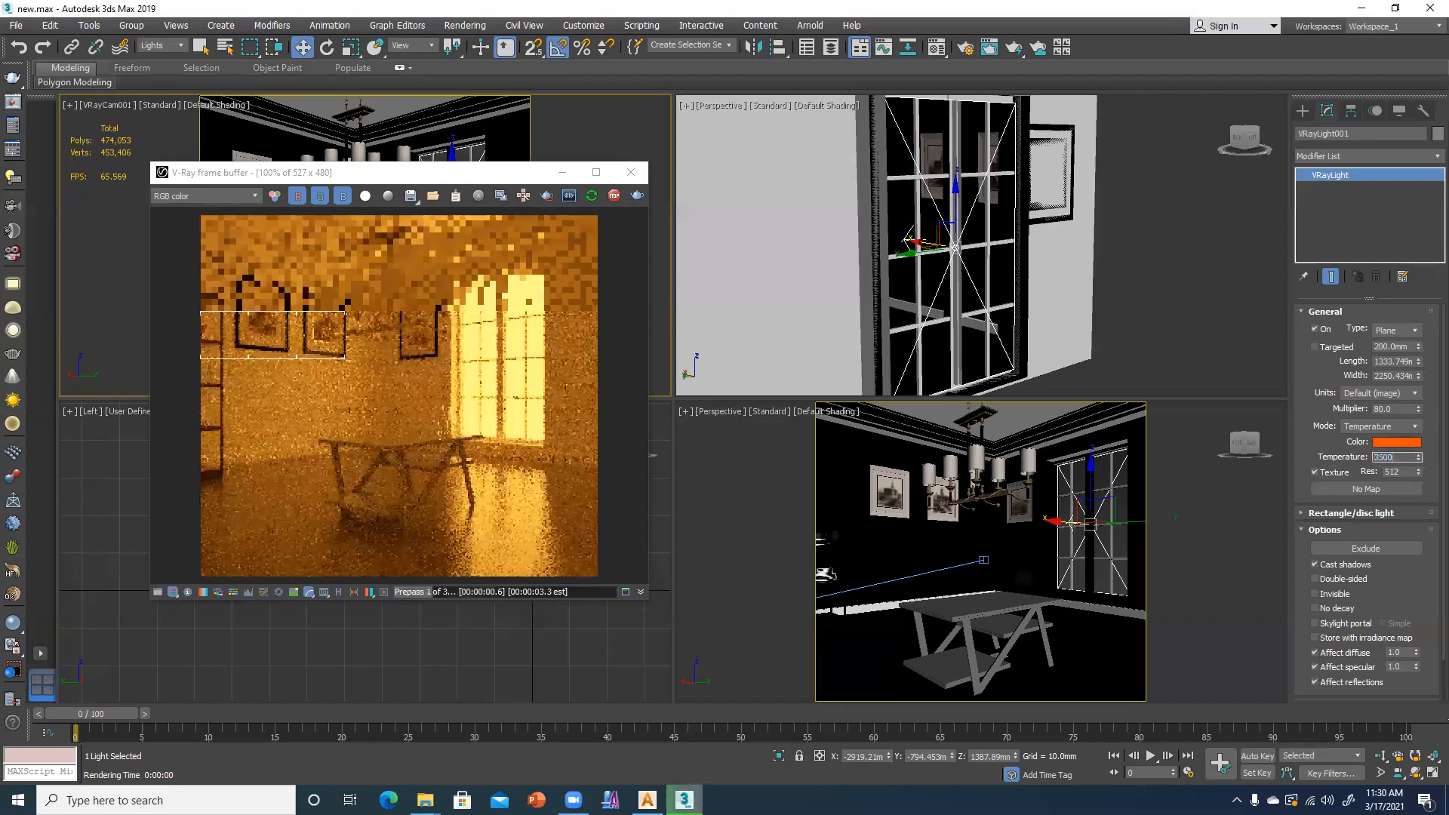
{"action": "key", "text": "Return"}
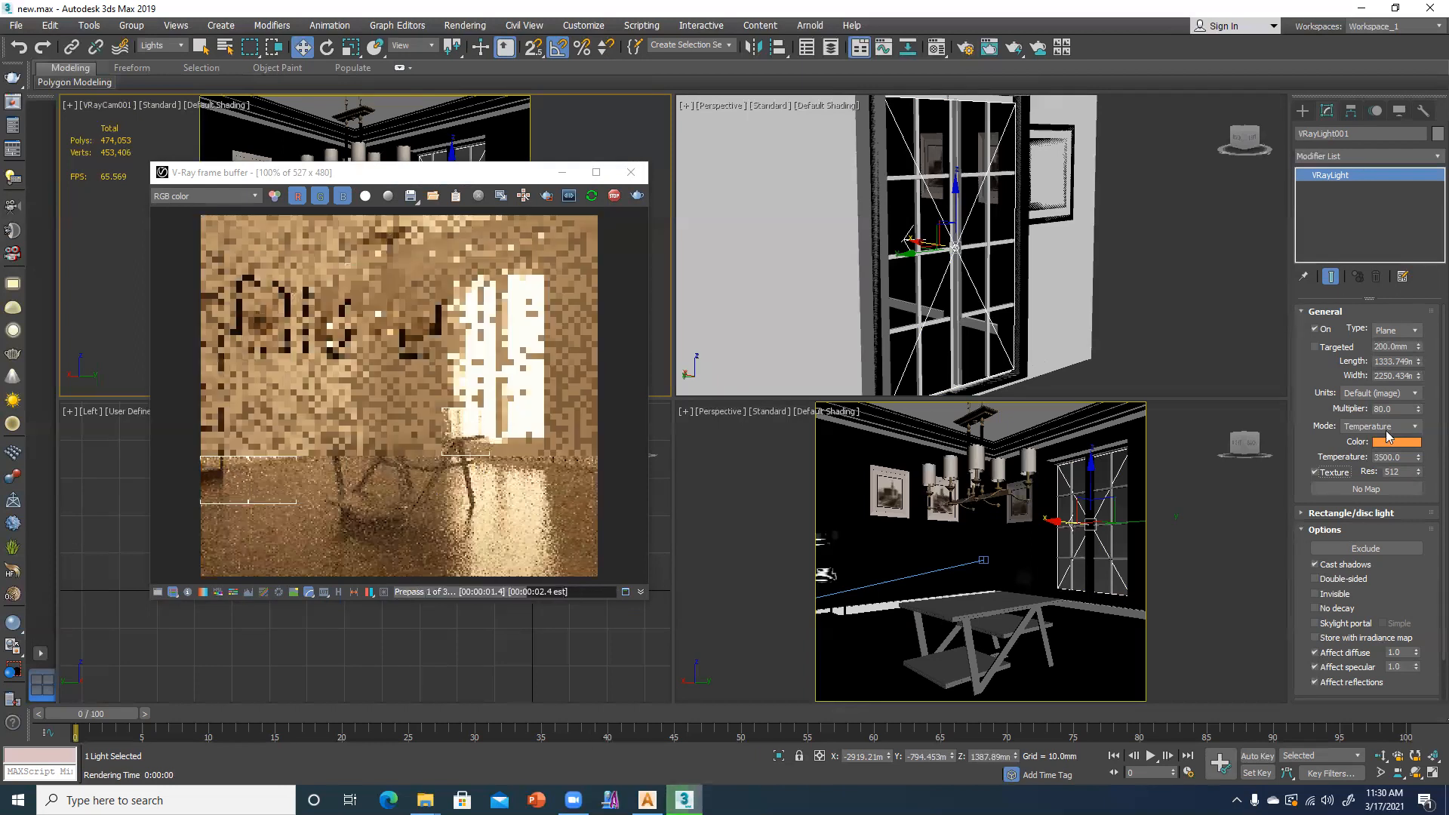
- Return the light's mode to Color and whiten its orange to a warm near-white, about RGB 255, 243, 233
{"action": "left_click", "coordinate": [1386, 428]}
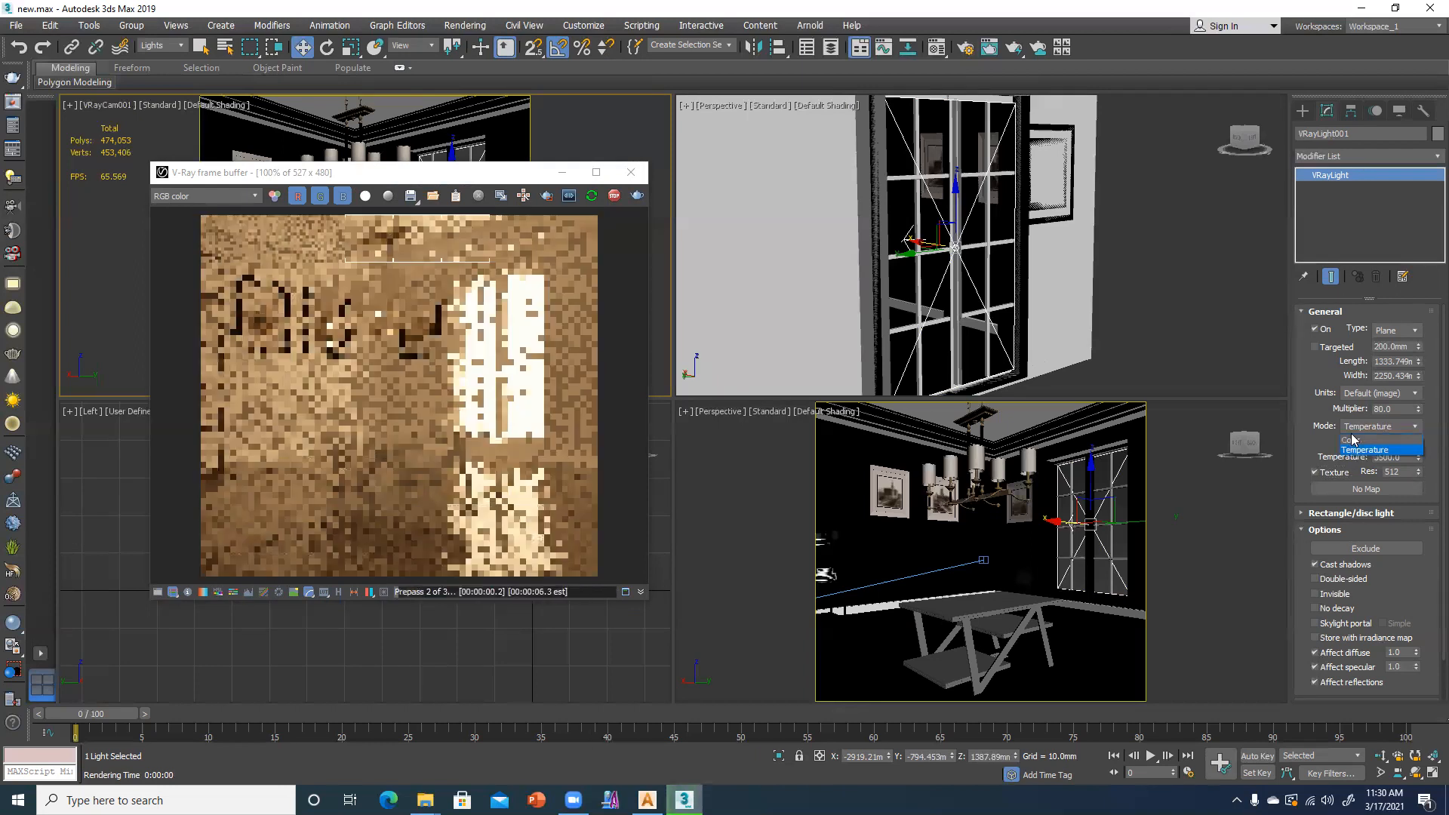
{"action": "left_click", "coordinate": [1392, 443]}
{"action": "left_click", "coordinate": [1393, 442]}
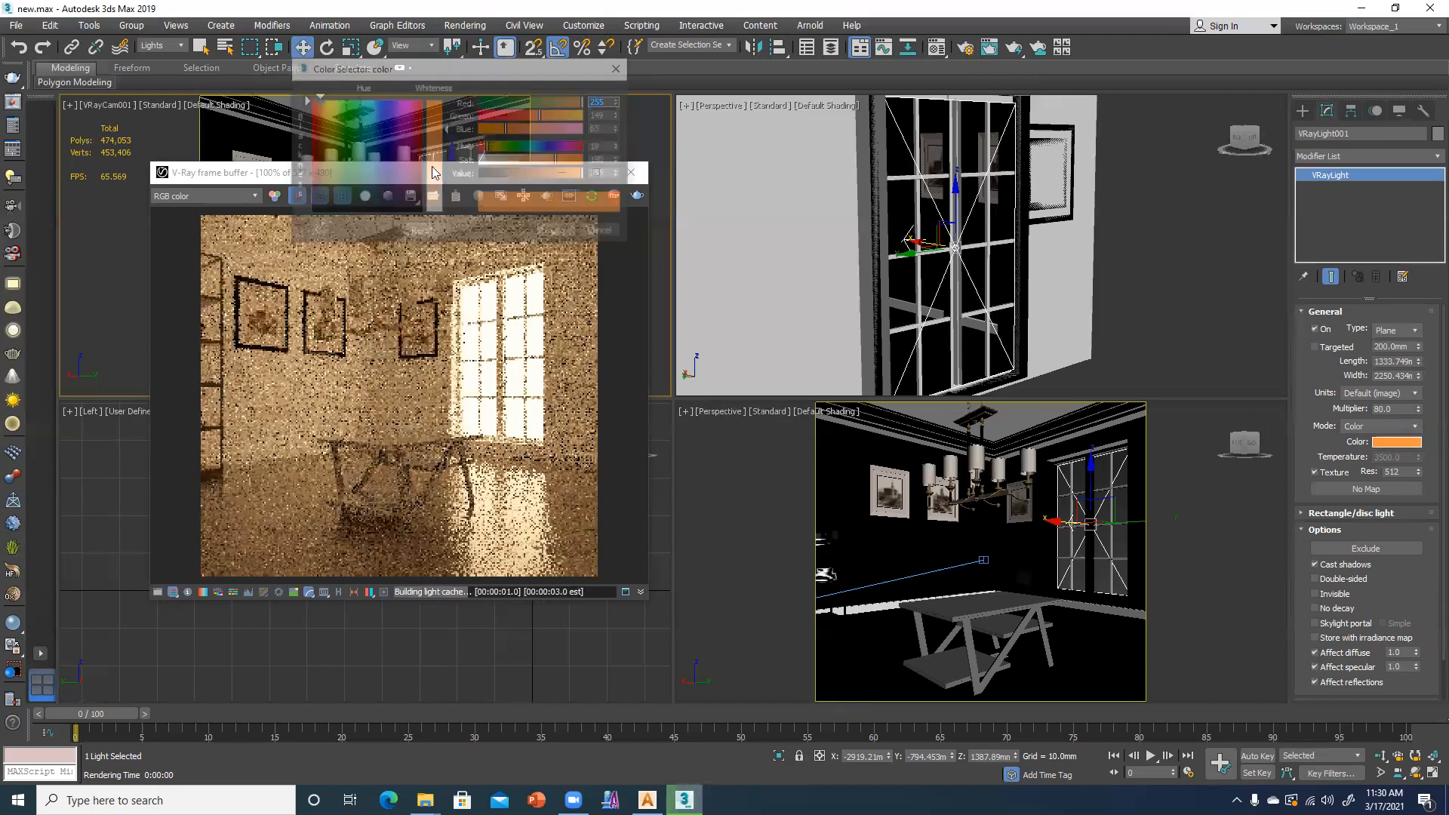
{"action": "left_click_drag", "start_coordinate": [447, 130], "coordinate": [447, 205]}
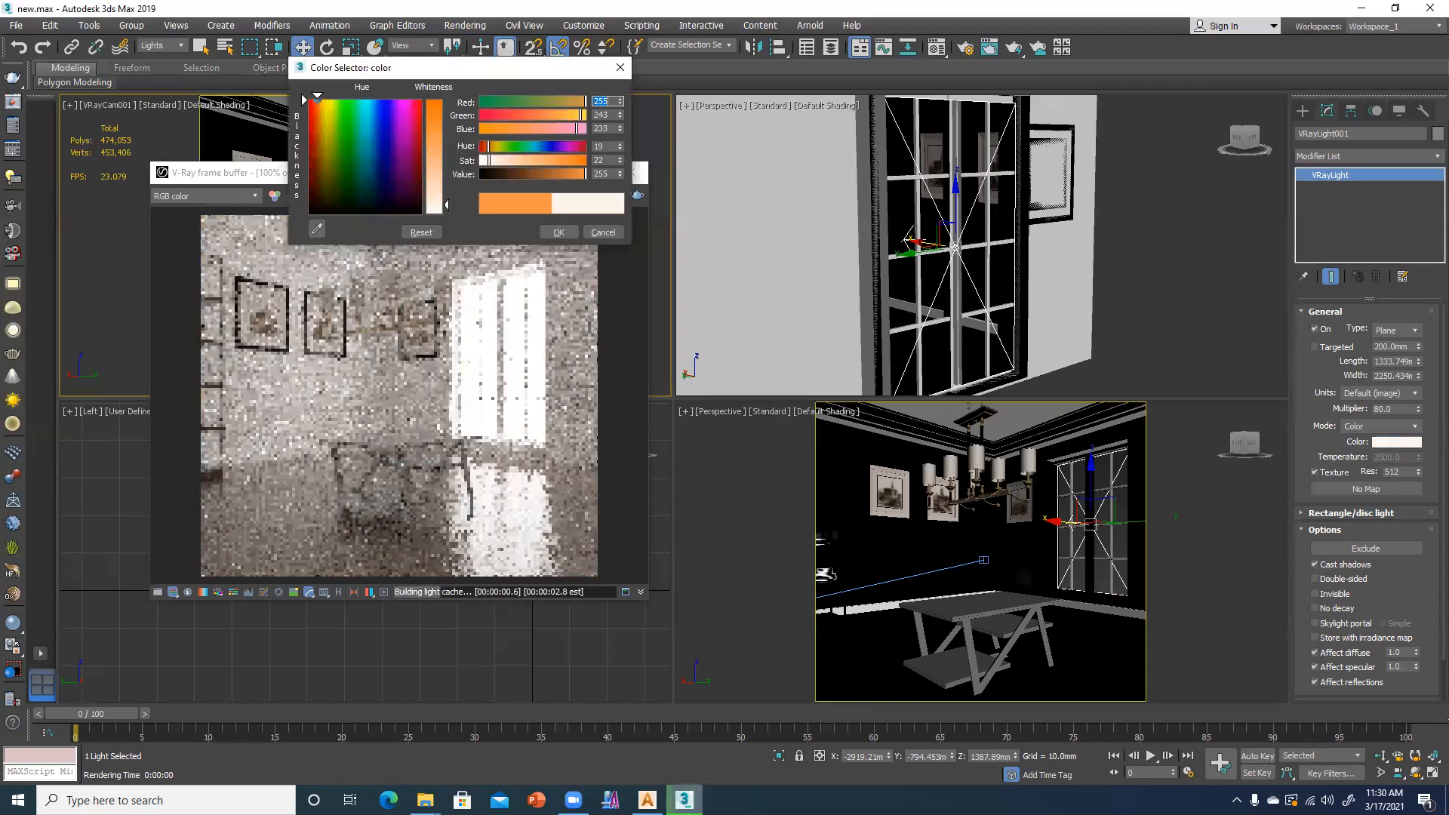
{"action": "left_click", "coordinate": [554, 232]}
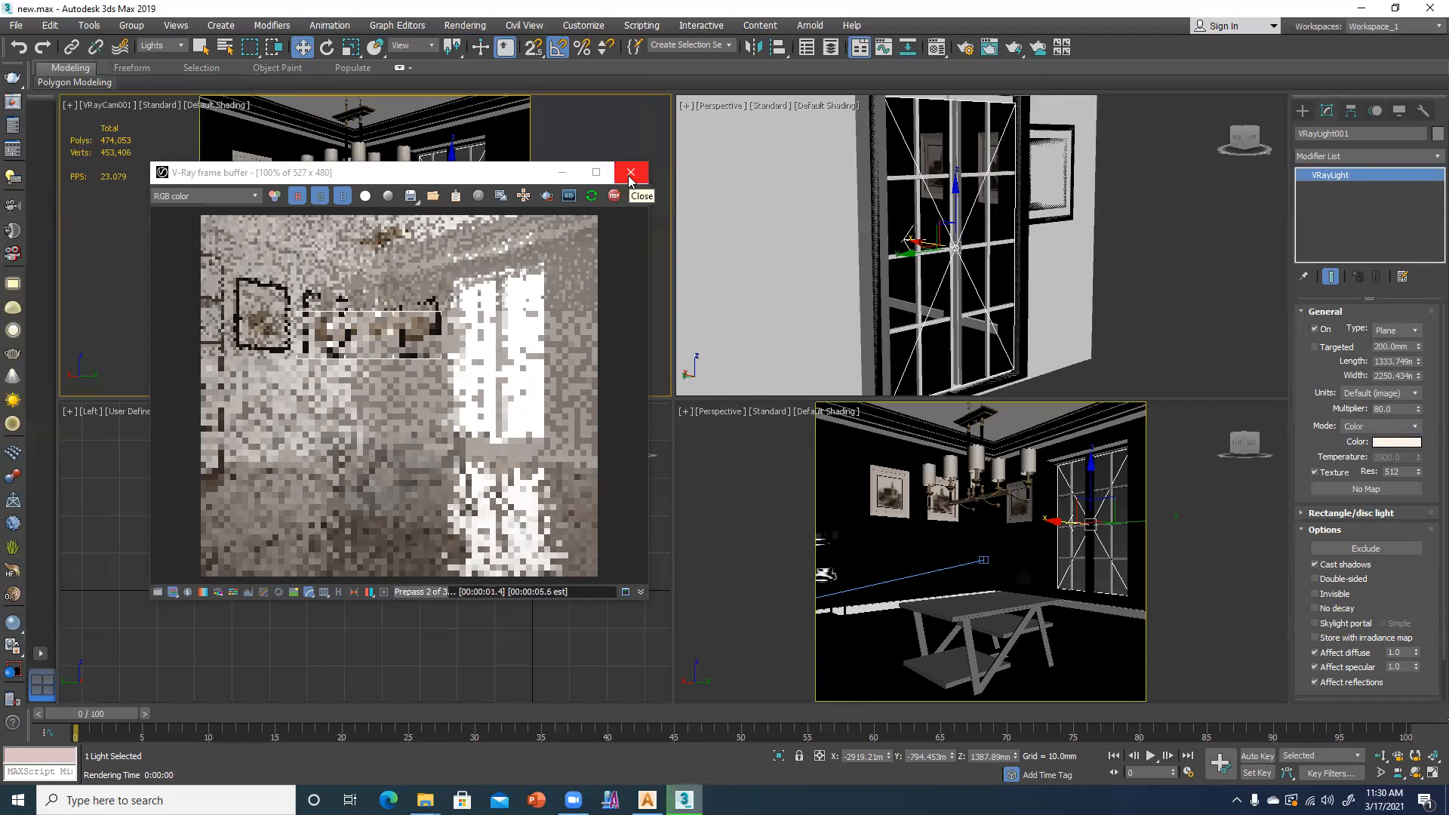
- Close the V-Ray frame buffer and select the window's V-Ray light from outside the room in the lower Perspective view
{"action": "left_click", "coordinate": [631, 175]}
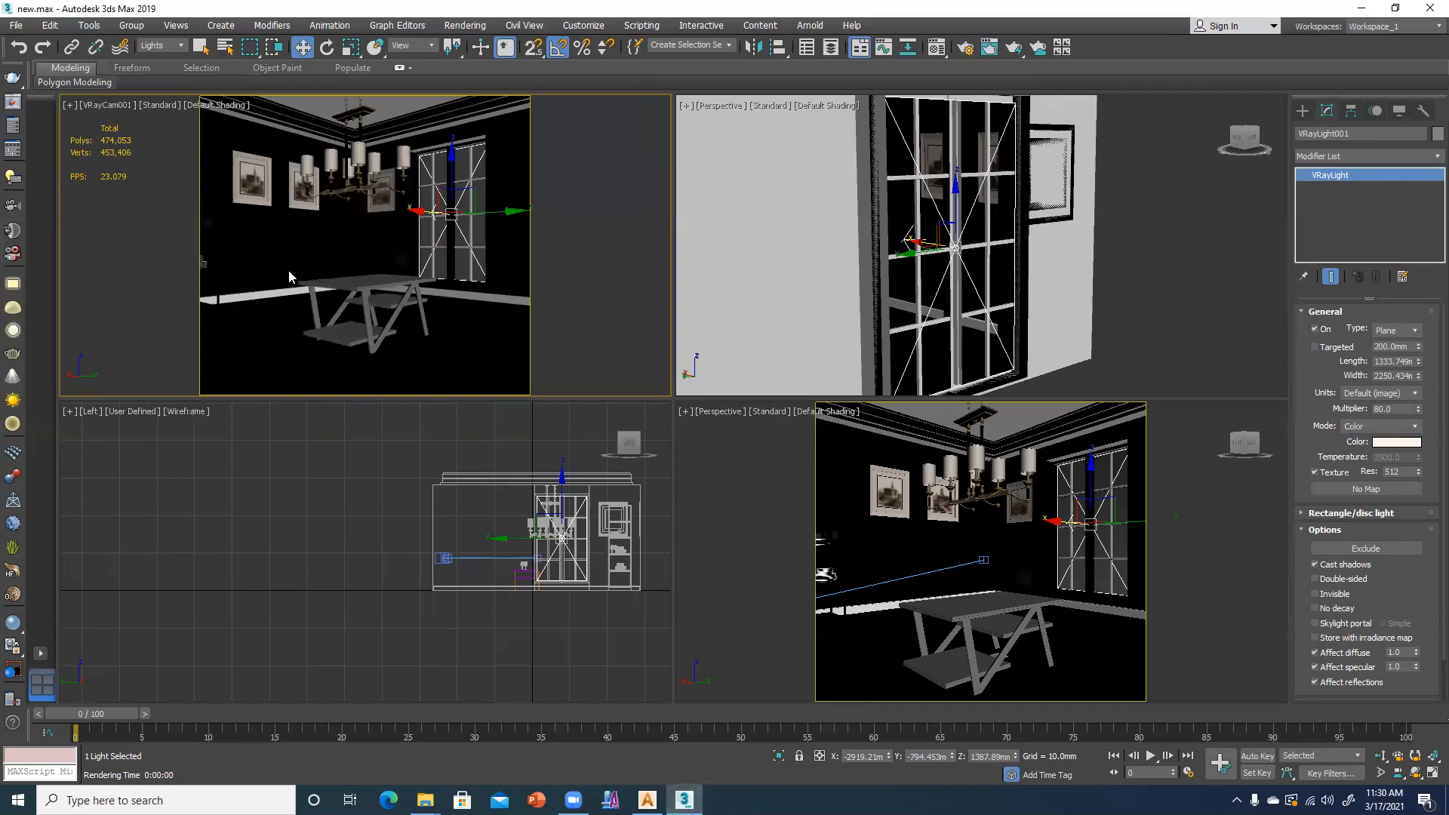
{"action": "left_click", "coordinate": [335, 320]}
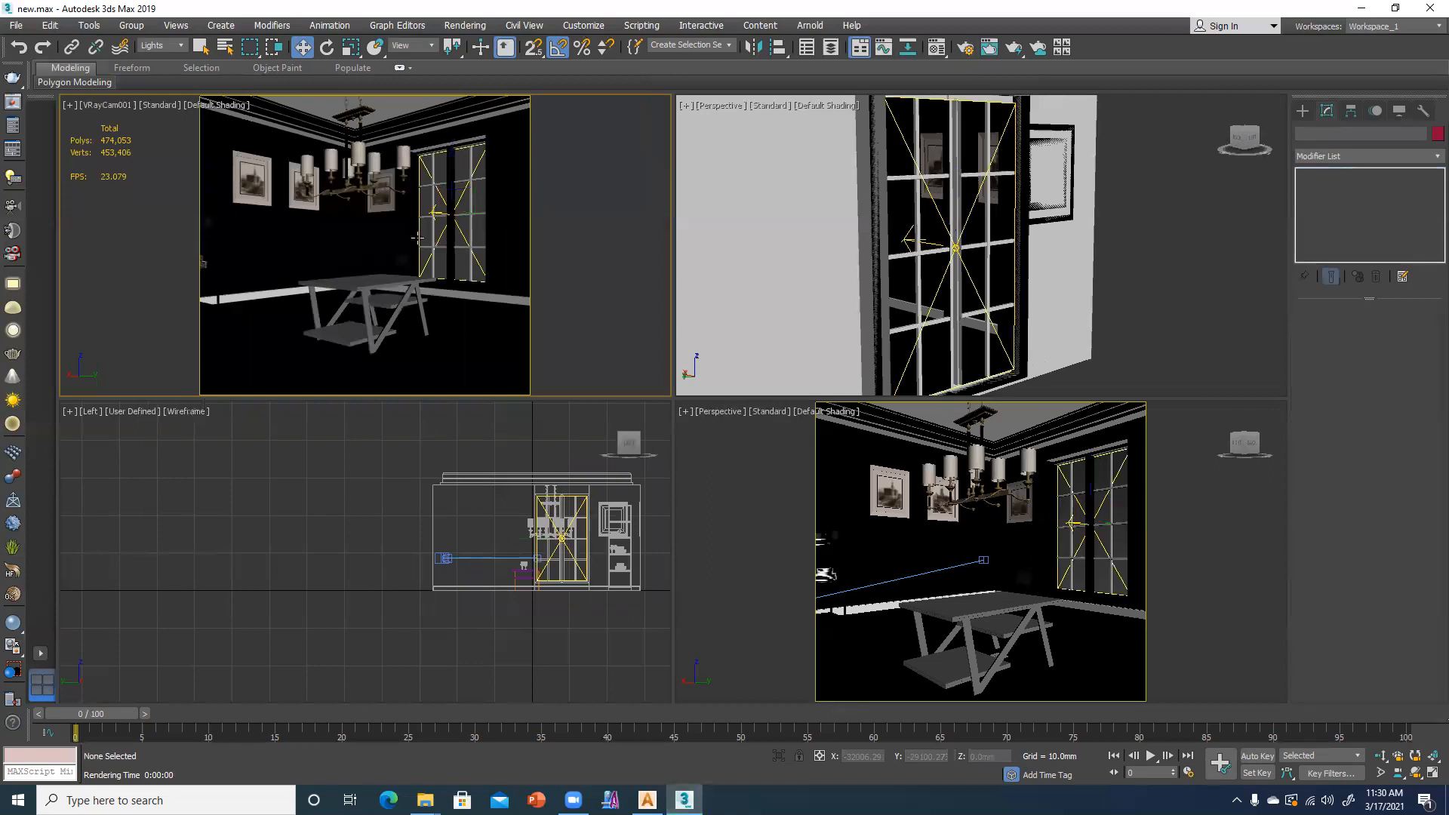
{"action": "left_click", "coordinate": [887, 587]}
{"action": "key", "text": "alt+w"}
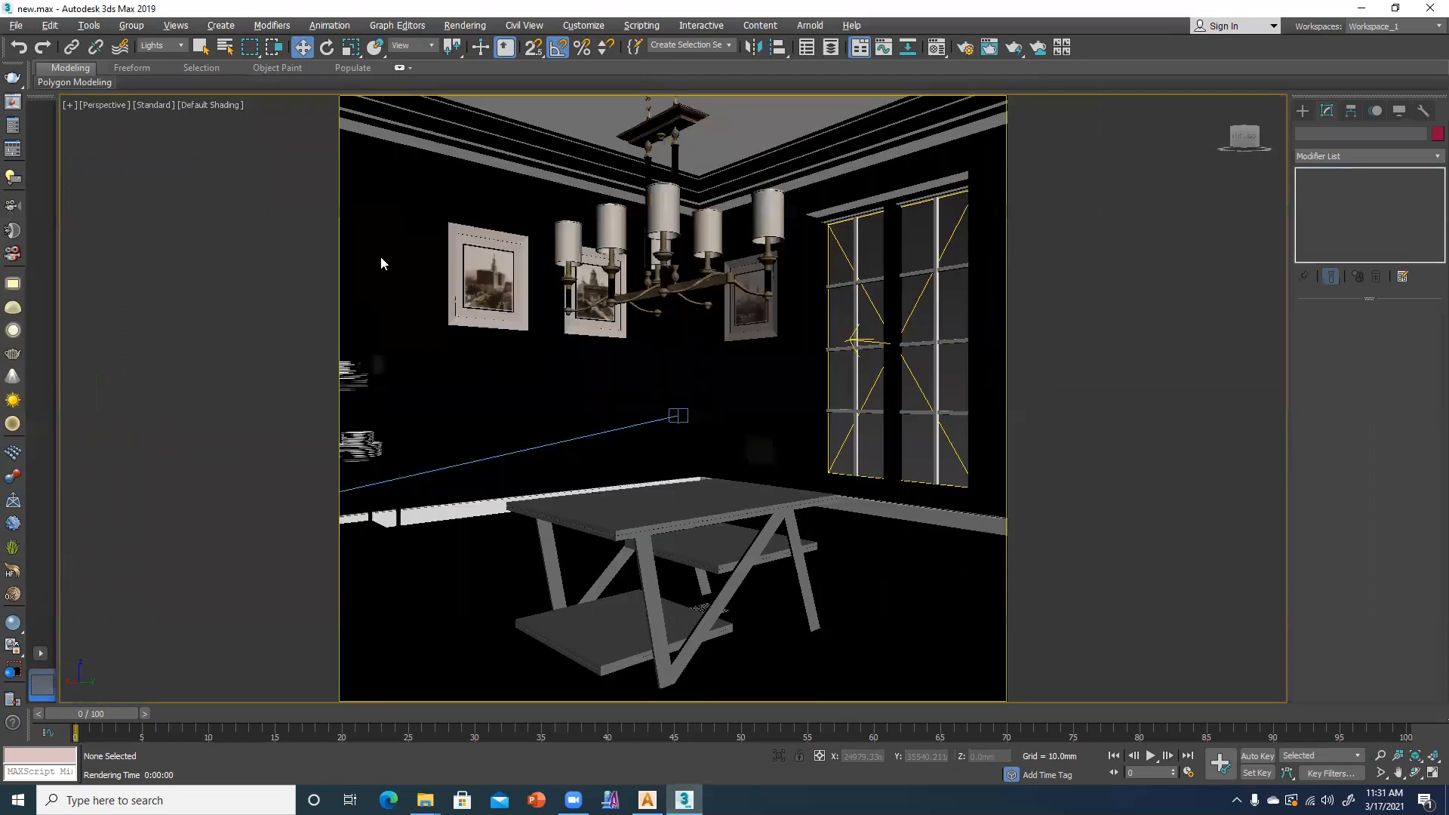
{"action": "key", "text": "alt+w"}
{"action": "key", "text": "alt+w"}
{"action": "scroll", "coordinate": [859, 565], "scroll_direction": "up", "scroll_amount": 5}
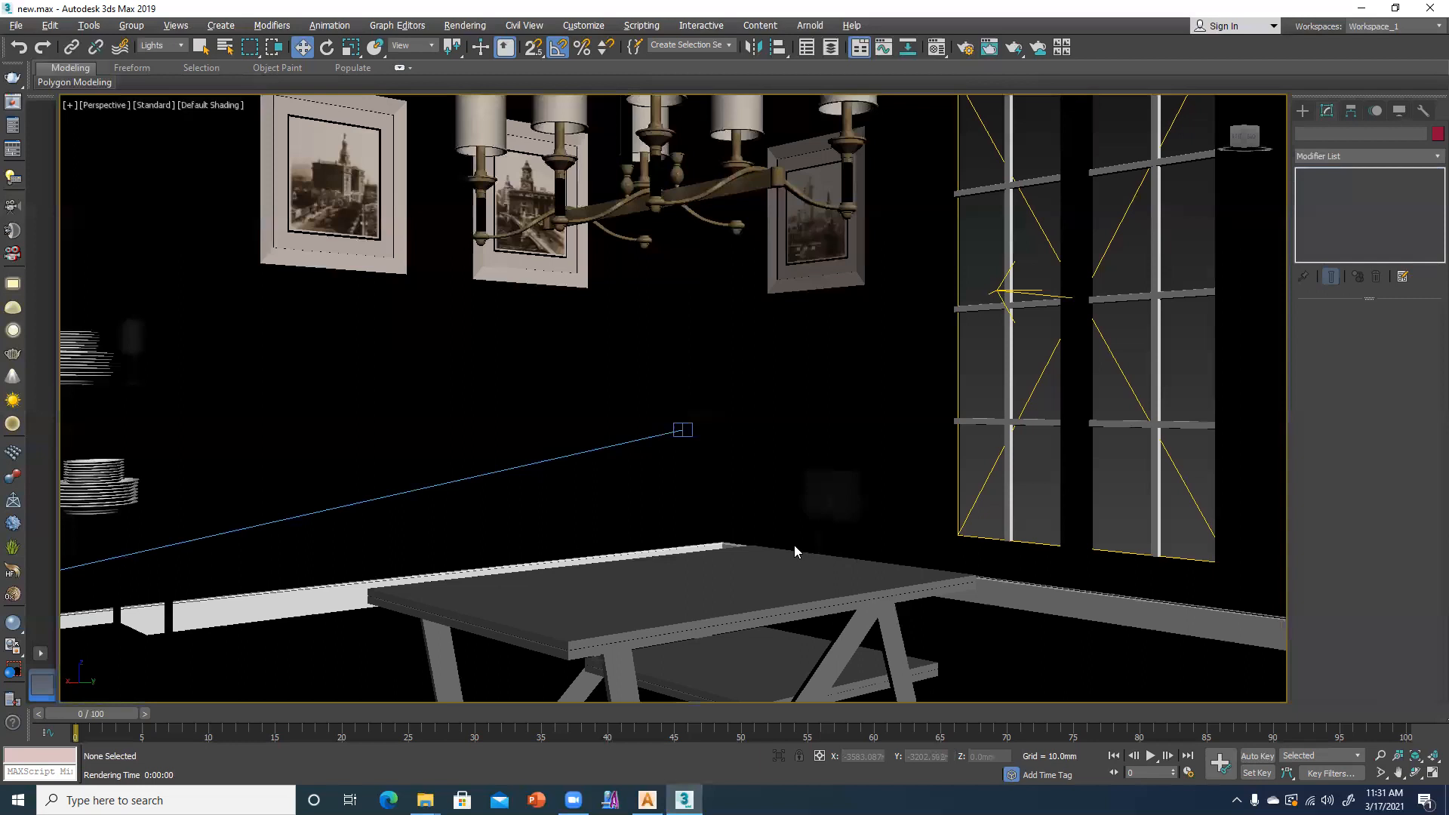
{"action": "key", "text": "z"}
{"action": "middle_click_drag", "start_coordinate": [767, 382], "coordinate": [685, 515], "text": "alt"}
{"action": "scroll", "coordinate": [811, 510], "scroll_direction": "down", "scroll_amount": 5}
{"action": "middle_click_drag", "start_coordinate": [811, 510], "coordinate": [711, 438], "text": "alt"}
{"action": "scroll", "coordinate": [657, 578], "scroll_direction": "up", "scroll_amount": 4}
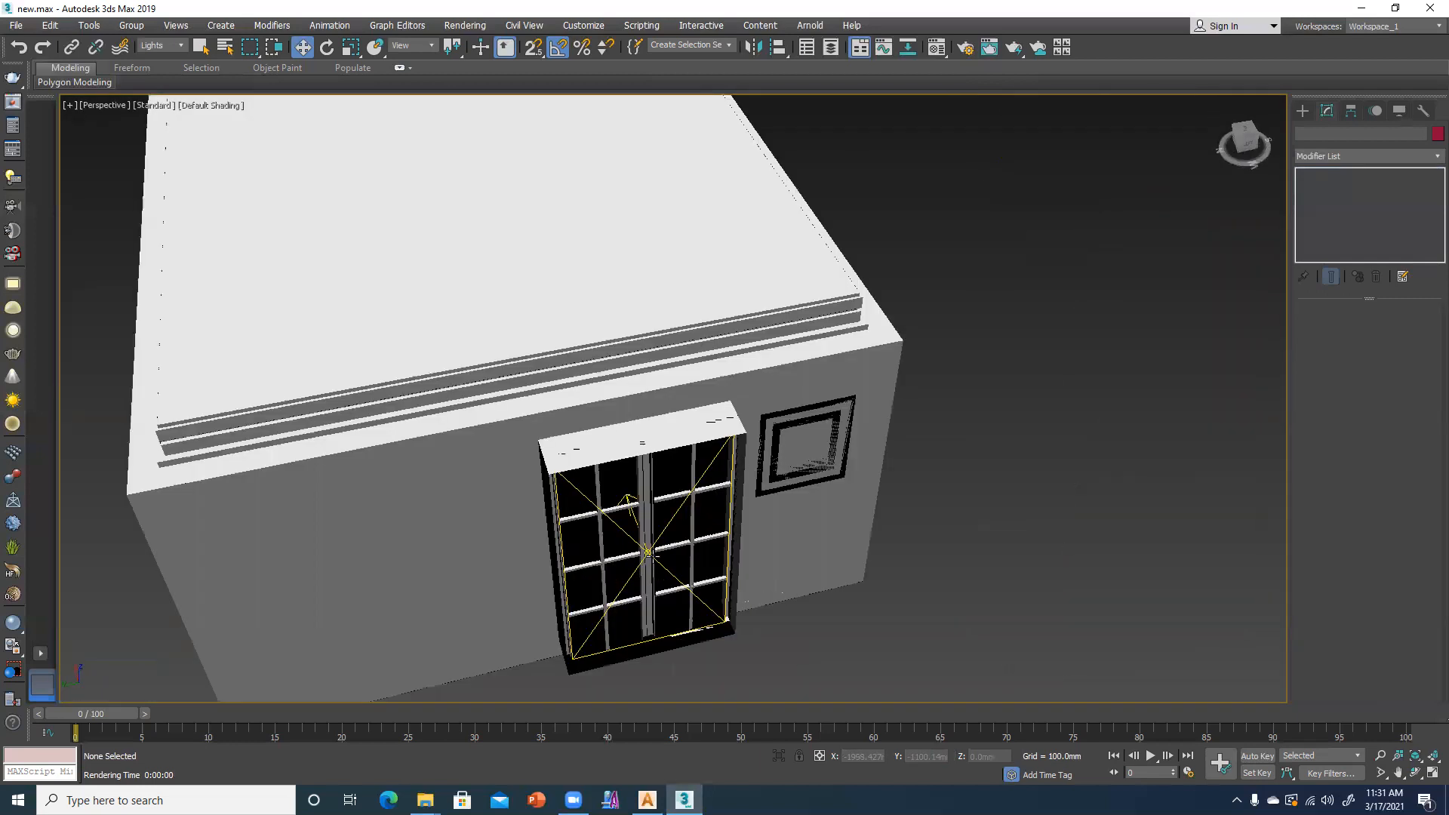
{"action": "left_click", "coordinate": [649, 555]}
- Copy the window's V-Ray plane light into the room in the Top view, placing the copy near the back wall at about X 1307, Y 1929 mm
{"action": "key", "text": "alt+w"}
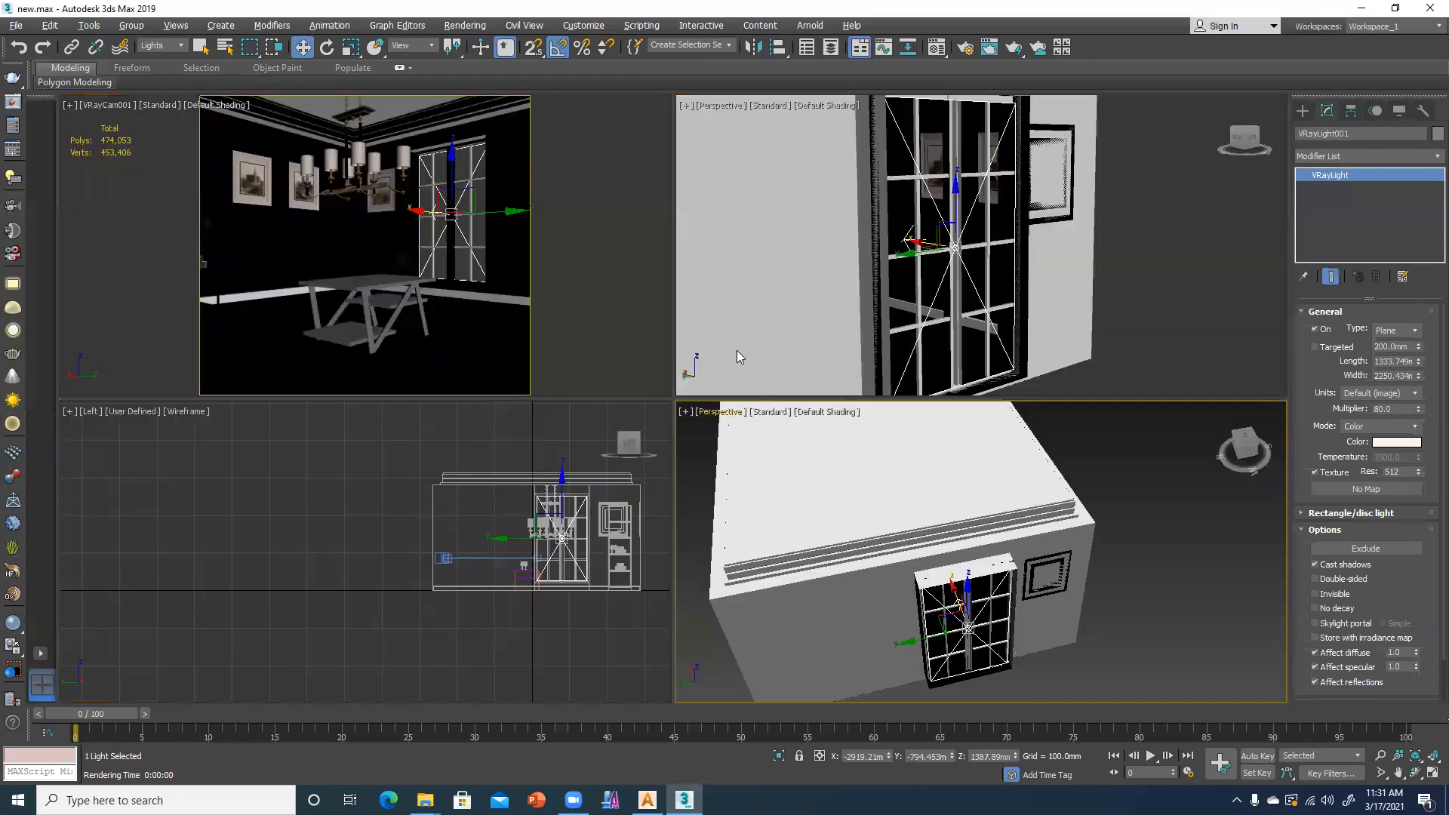
{"action": "key", "text": "alt+w"}
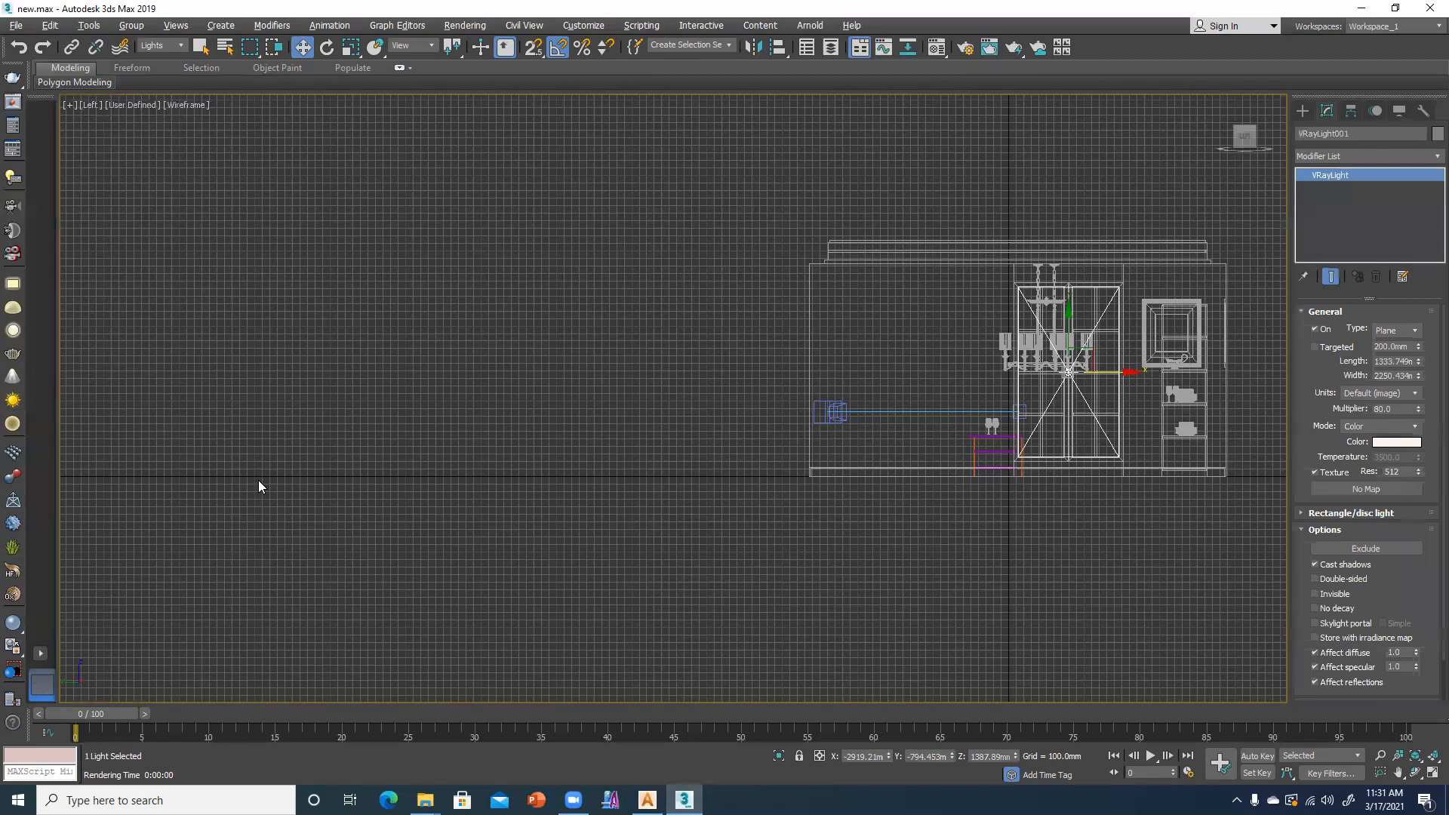
{"action": "key", "text": "t"}
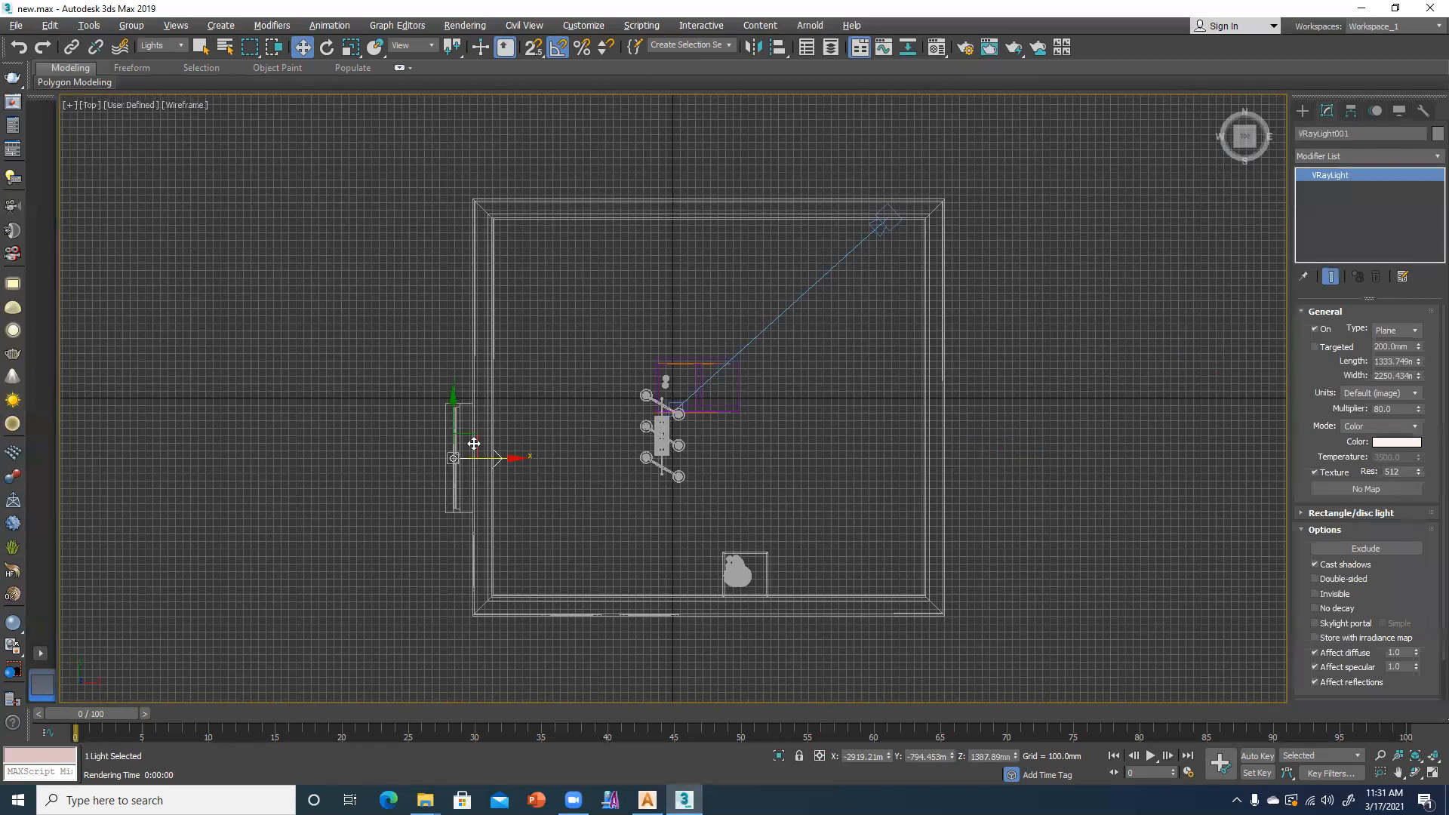
{"action": "left_click_drag", "start_coordinate": [515, 459], "coordinate": [833, 452], "text": "shift"}
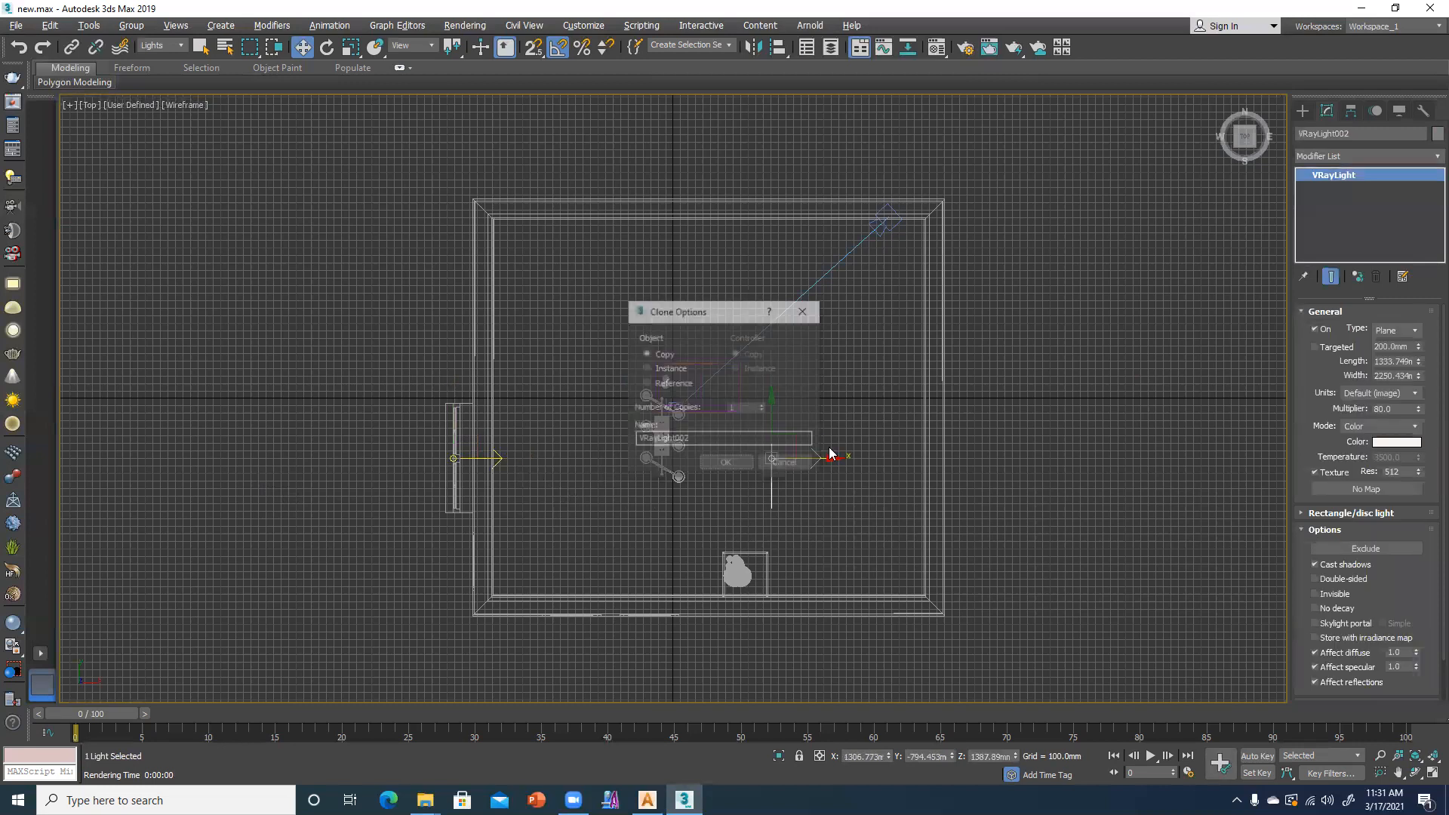
{"action": "left_click", "coordinate": [725, 463]}
{"action": "left_click_drag", "start_coordinate": [769, 406], "coordinate": [801, 201]}
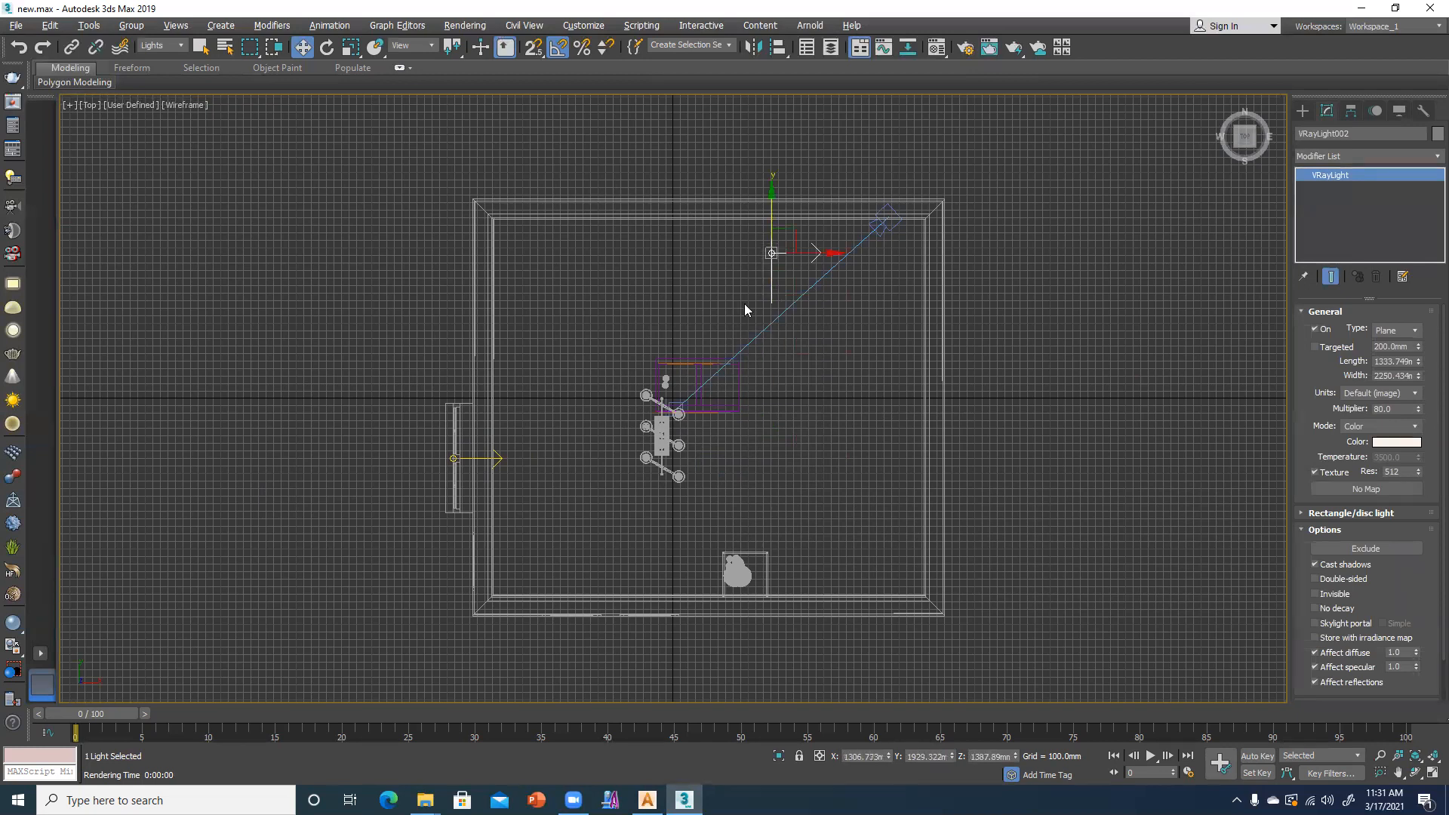
- Rotate the copied plane light to a Z angle of -30° so it faces diagonally into the room, and nudge it slightly toward the wall
{"action": "key", "text": "e"}
{"action": "left_click_drag", "start_coordinate": [786, 178], "coordinate": [864, 327]}
{"action": "key", "text": "w"}
{"action": "left_click_drag", "start_coordinate": [801, 231], "coordinate": [820, 188]}
{"action": "key", "text": "e"}
{"action": "left_click_drag", "start_coordinate": [817, 187], "coordinate": [813, 195]}
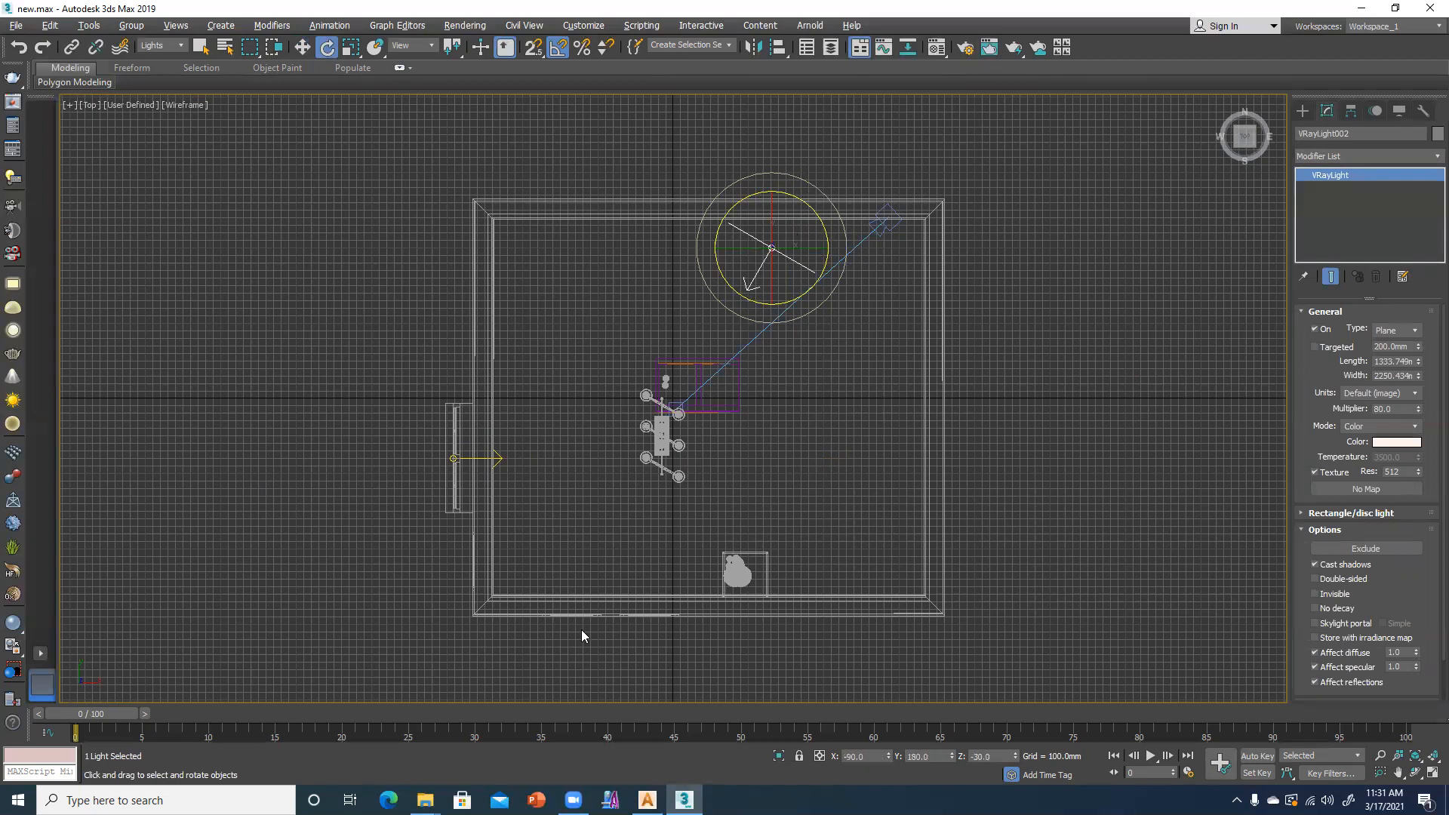
- Start a V-Ray render of the VRayCam001 view and move the frame buffer aside to expose the copied light
{"action": "key", "text": "alt+w"}
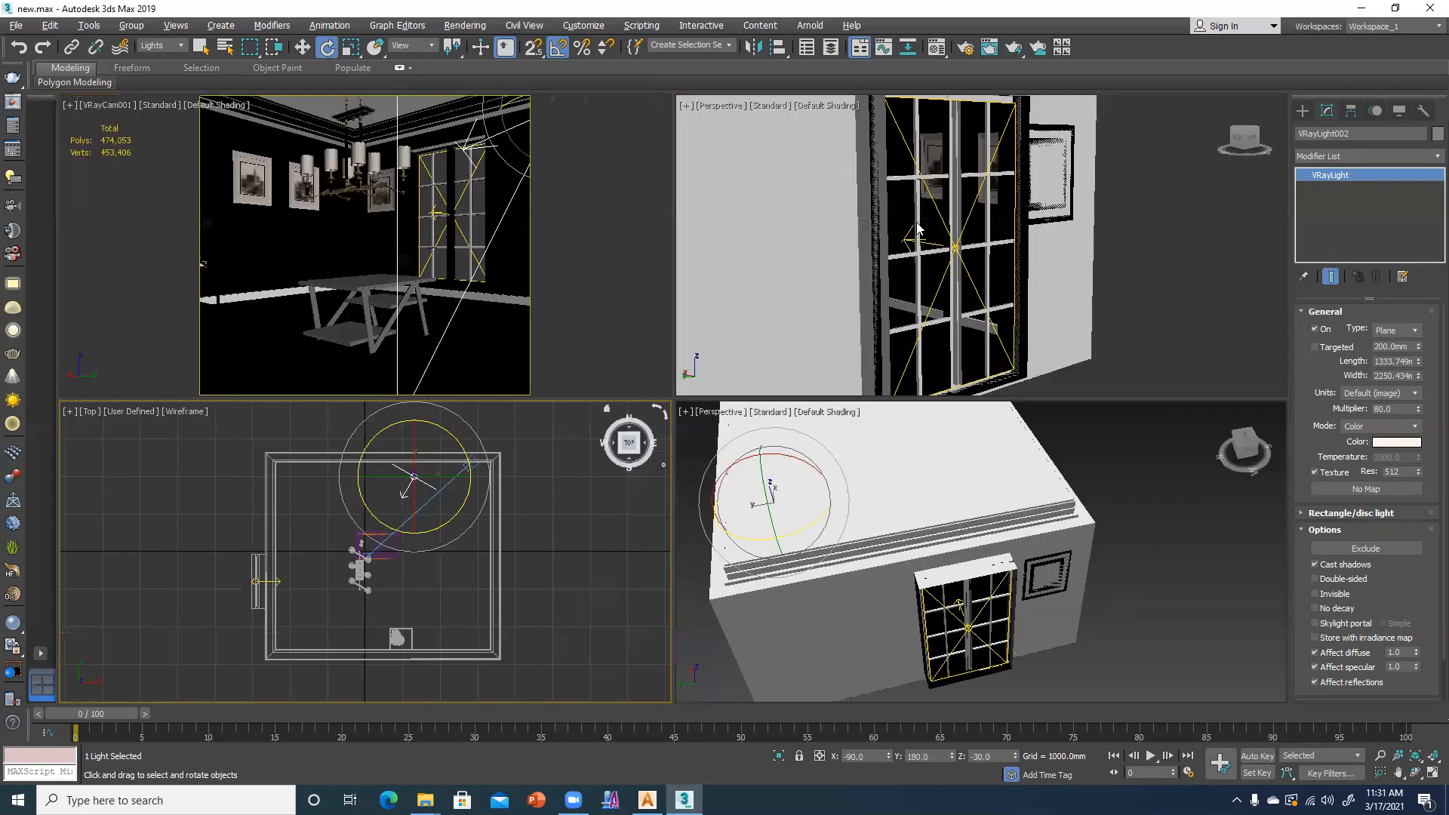
{"action": "left_click", "coordinate": [392, 311]}
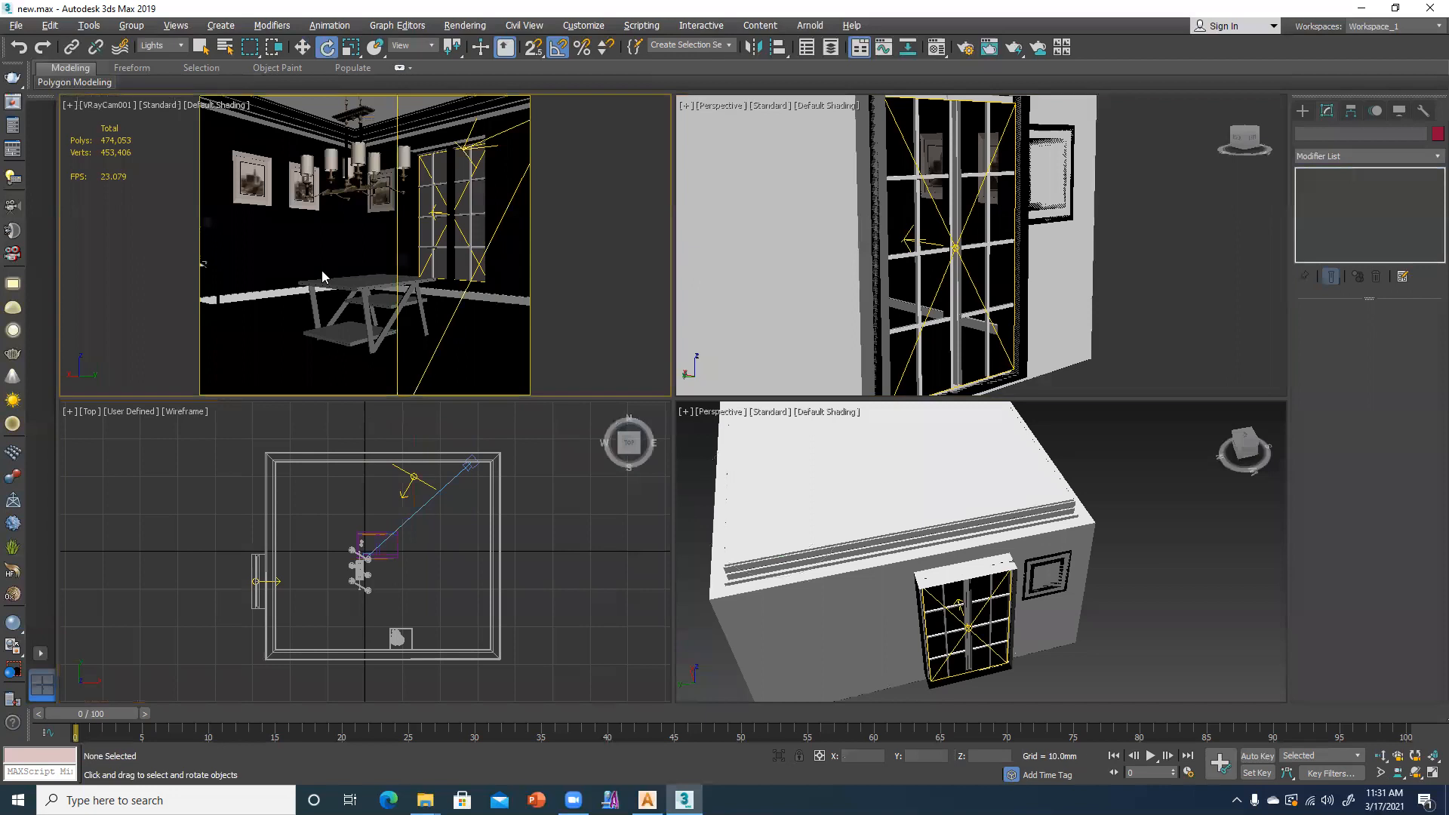
{"action": "left_click", "coordinate": [395, 324]}
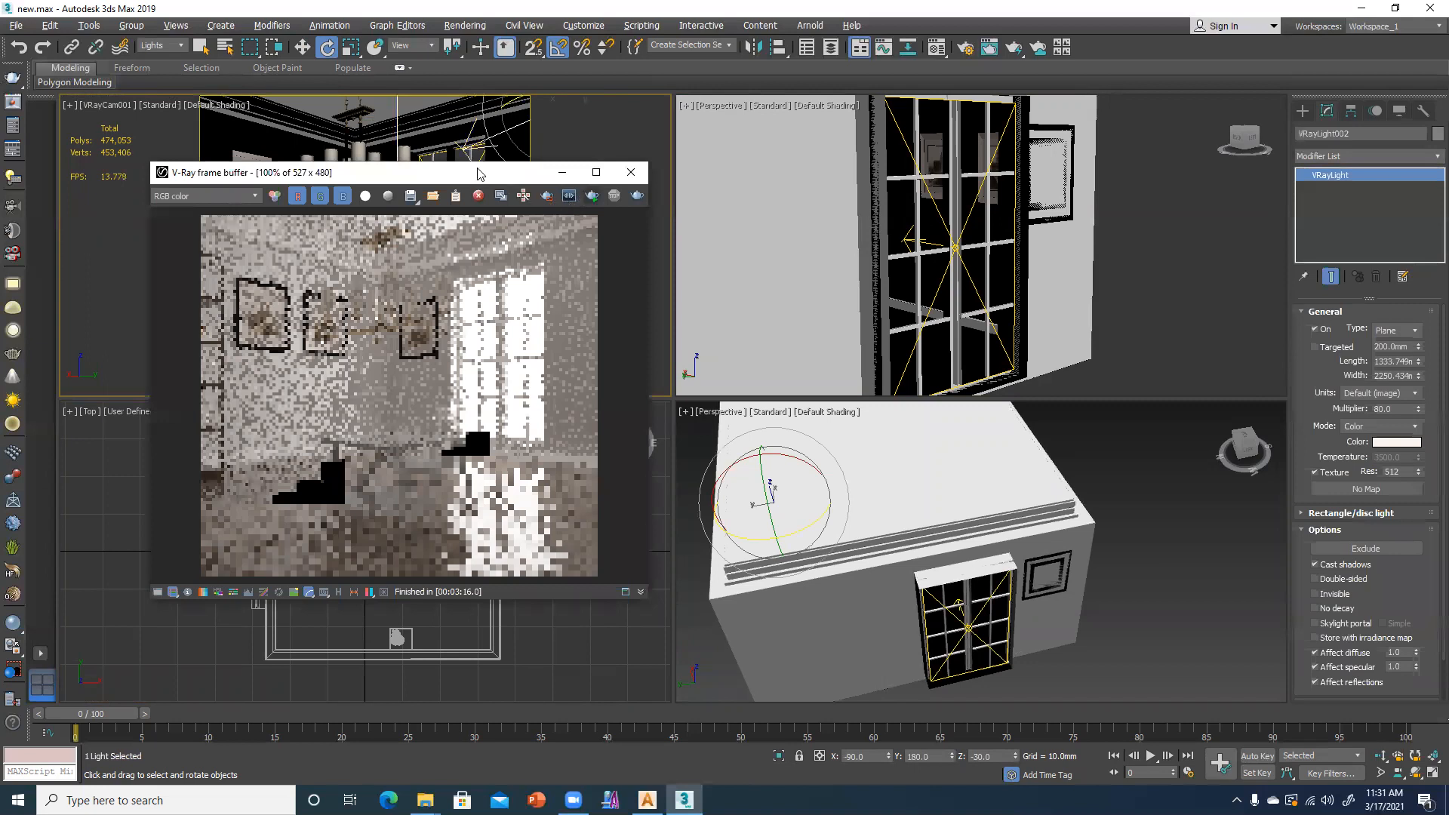
{"action": "key", "text": "shift+q"}
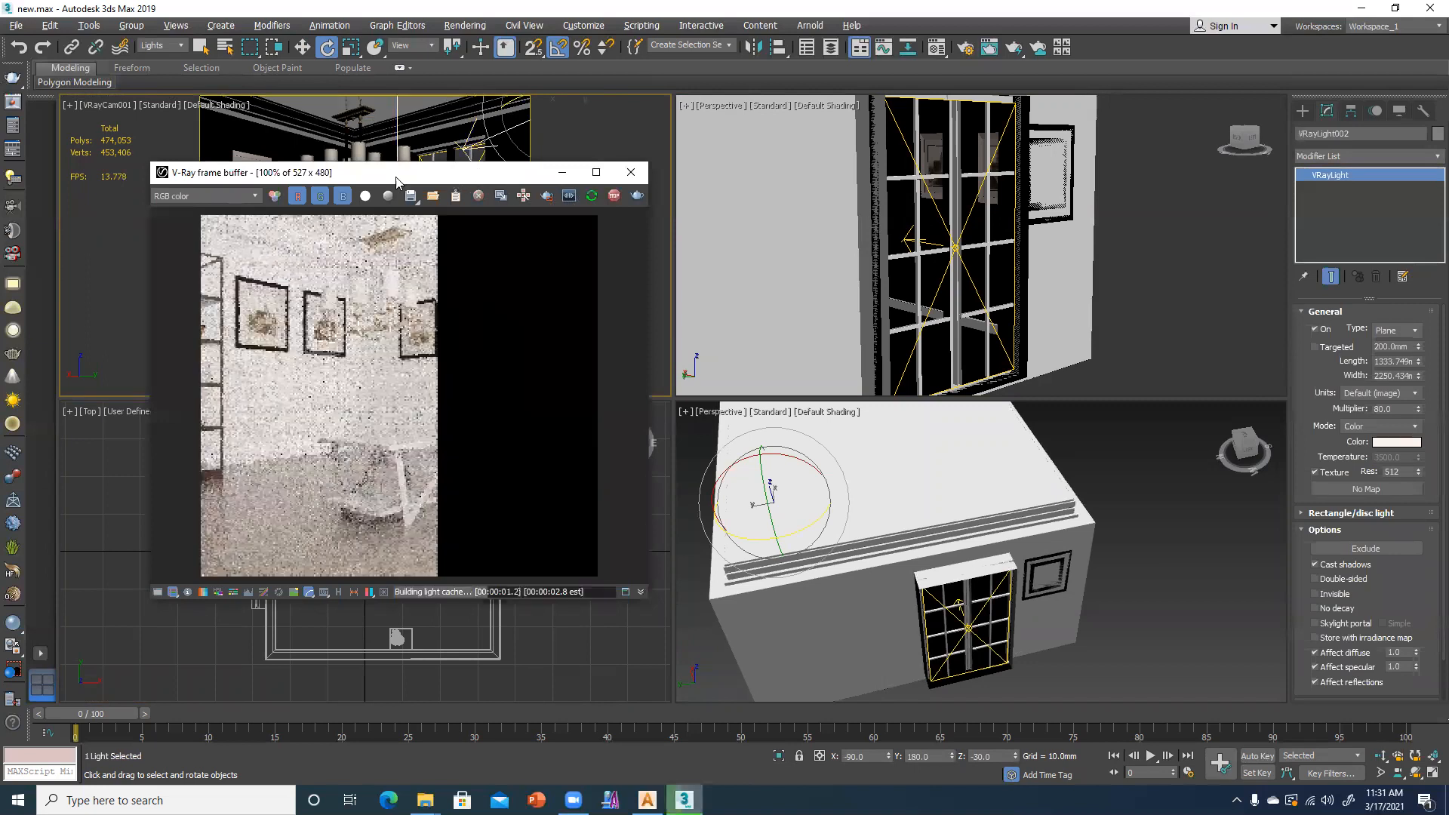
{"action": "left_click_drag", "start_coordinate": [396, 181], "coordinate": [332, 183]}
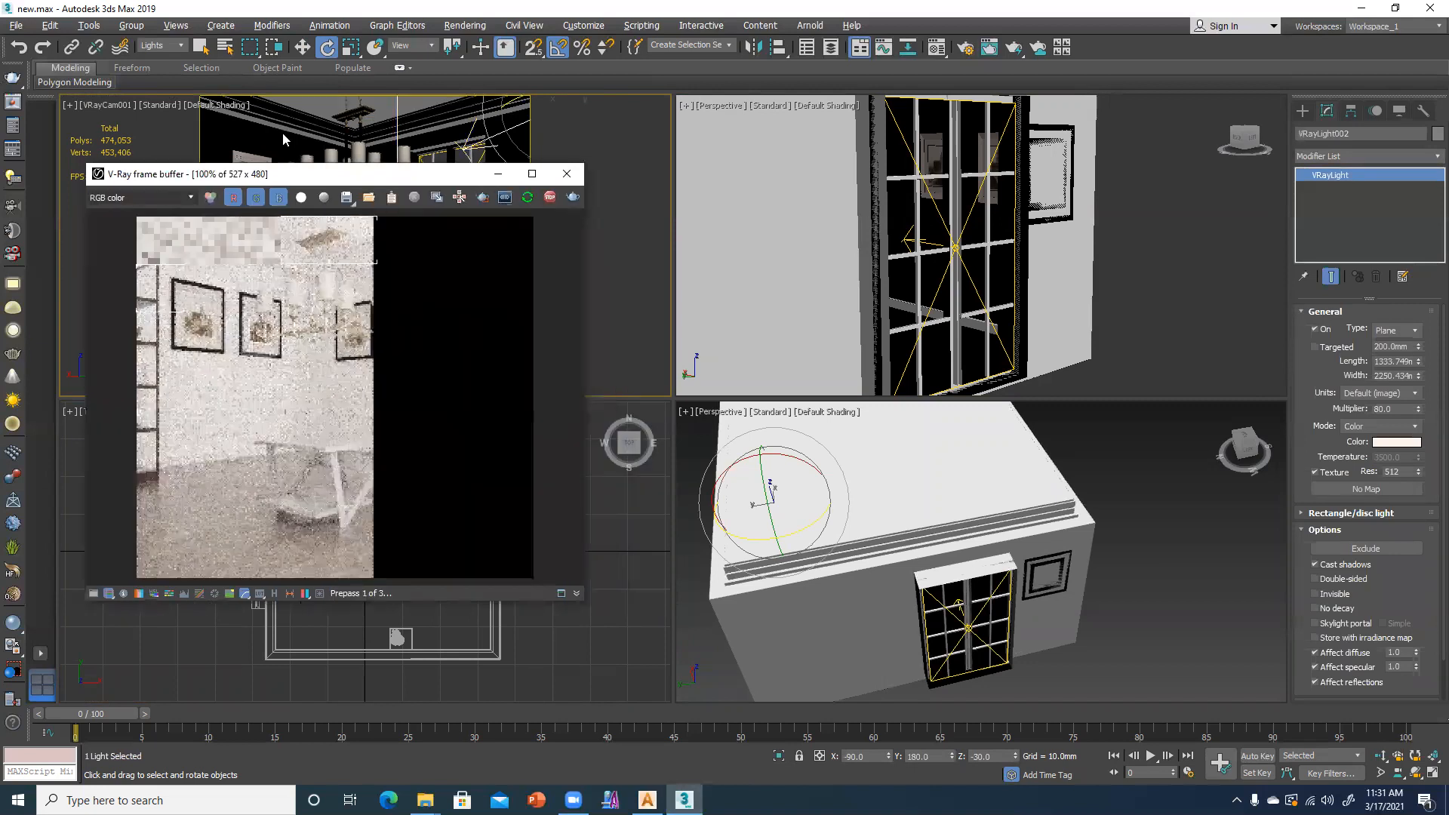
- Make the copied plane light invisible and set its multiplier to 25
{"action": "left_click", "coordinate": [282, 133]}
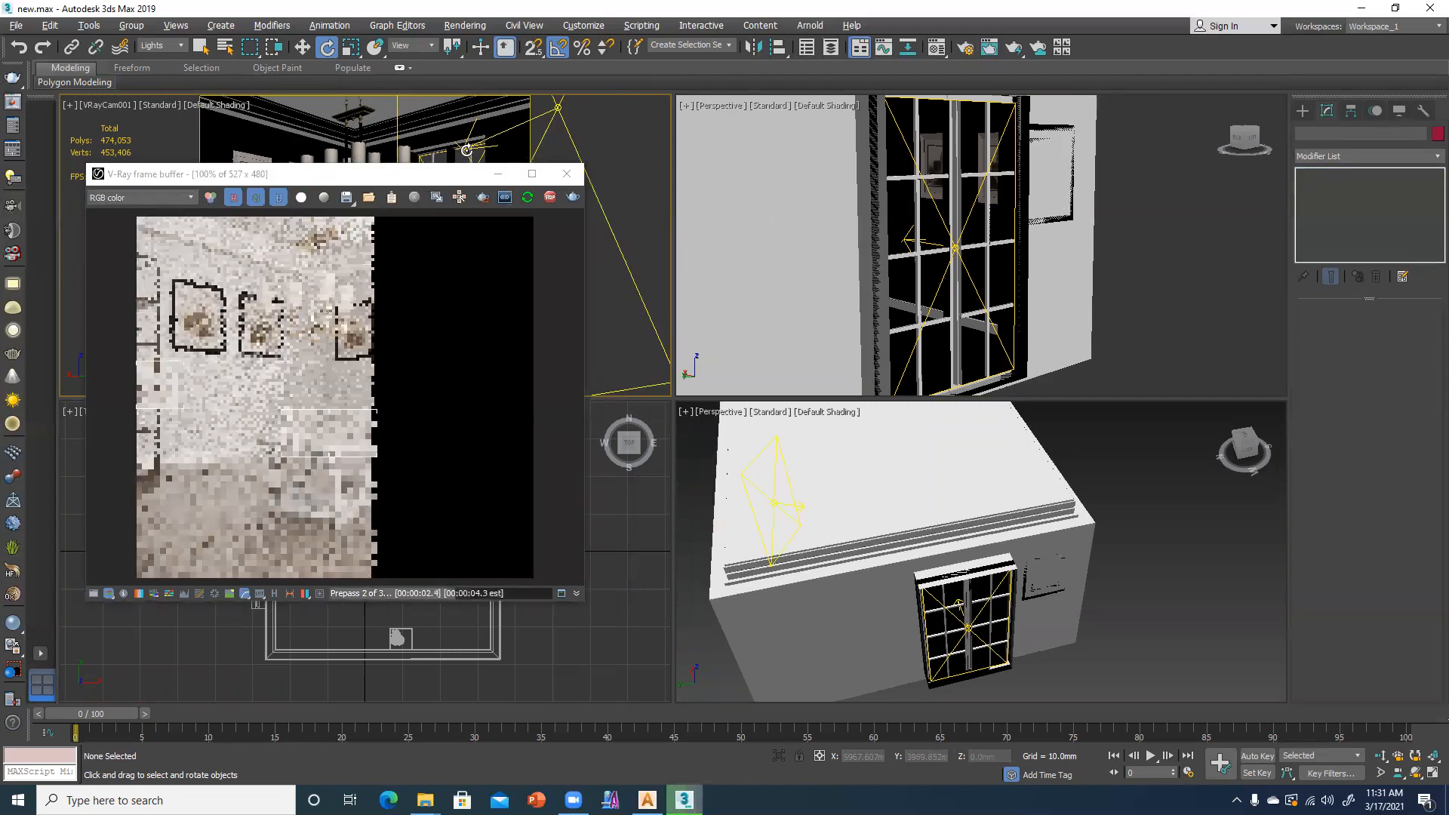
{"action": "left_click", "coordinate": [466, 149]}
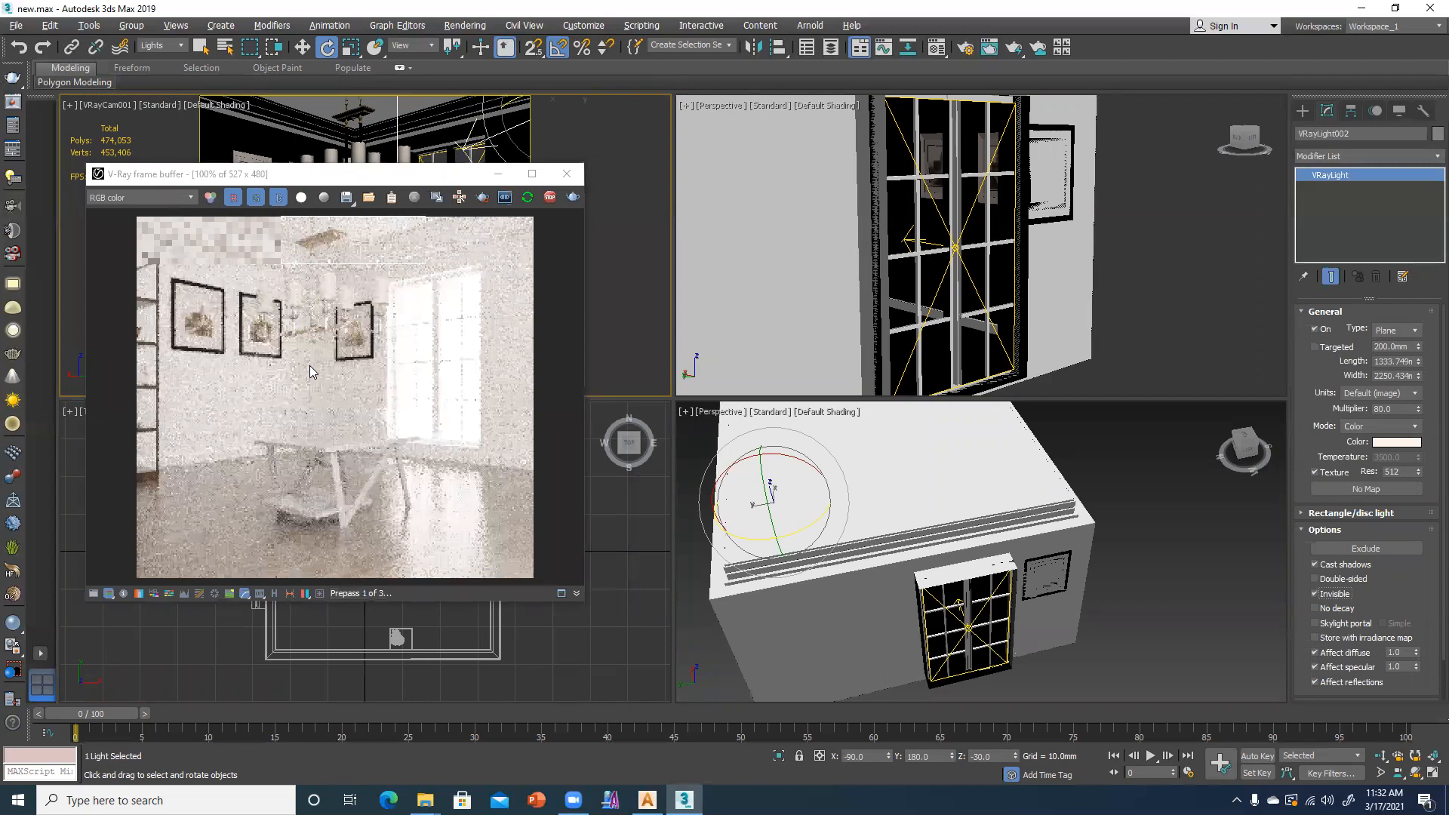
{"action": "double_click", "coordinate": [1370, 408]}
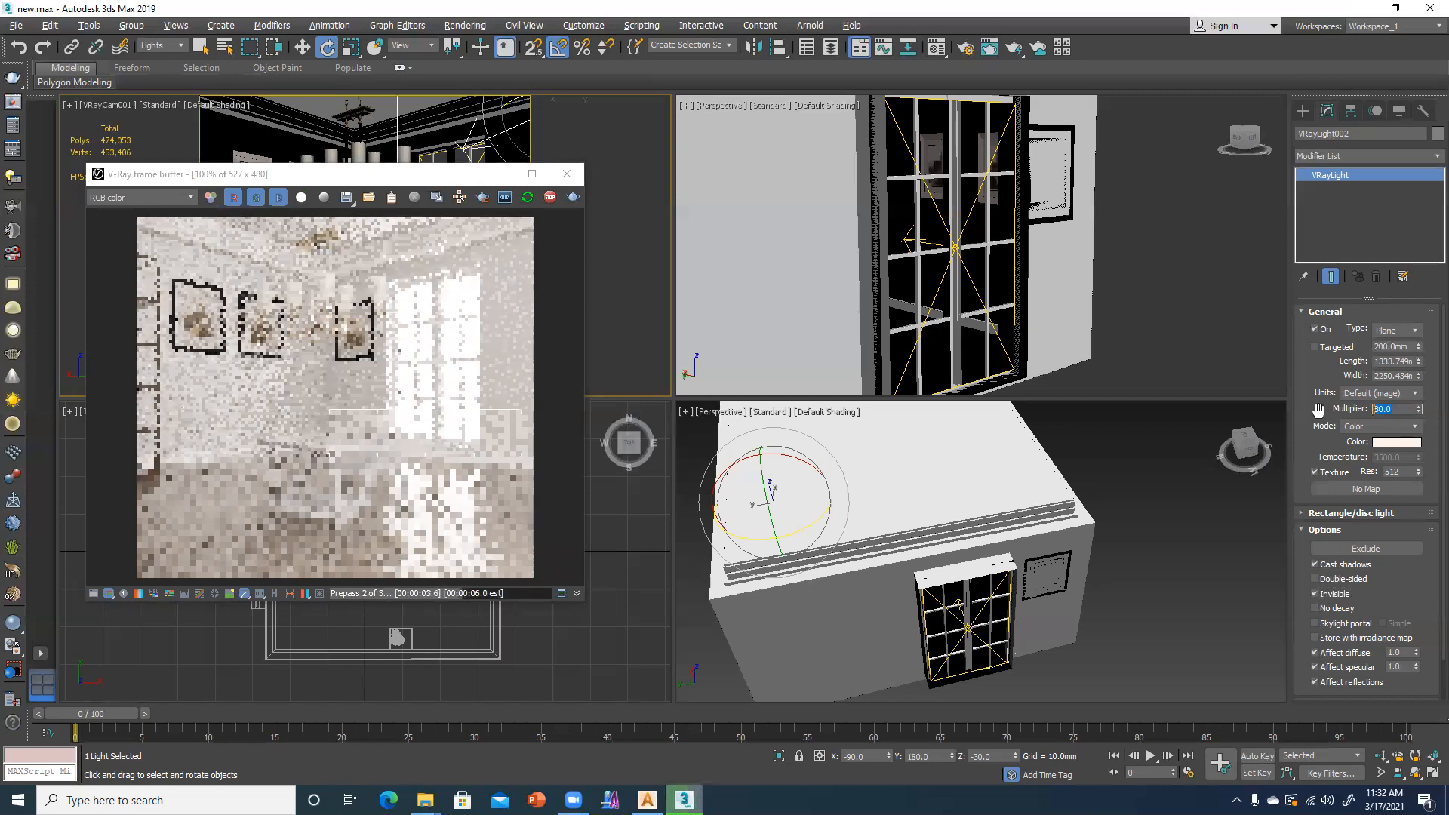
{"action": "type", "text": "25"}
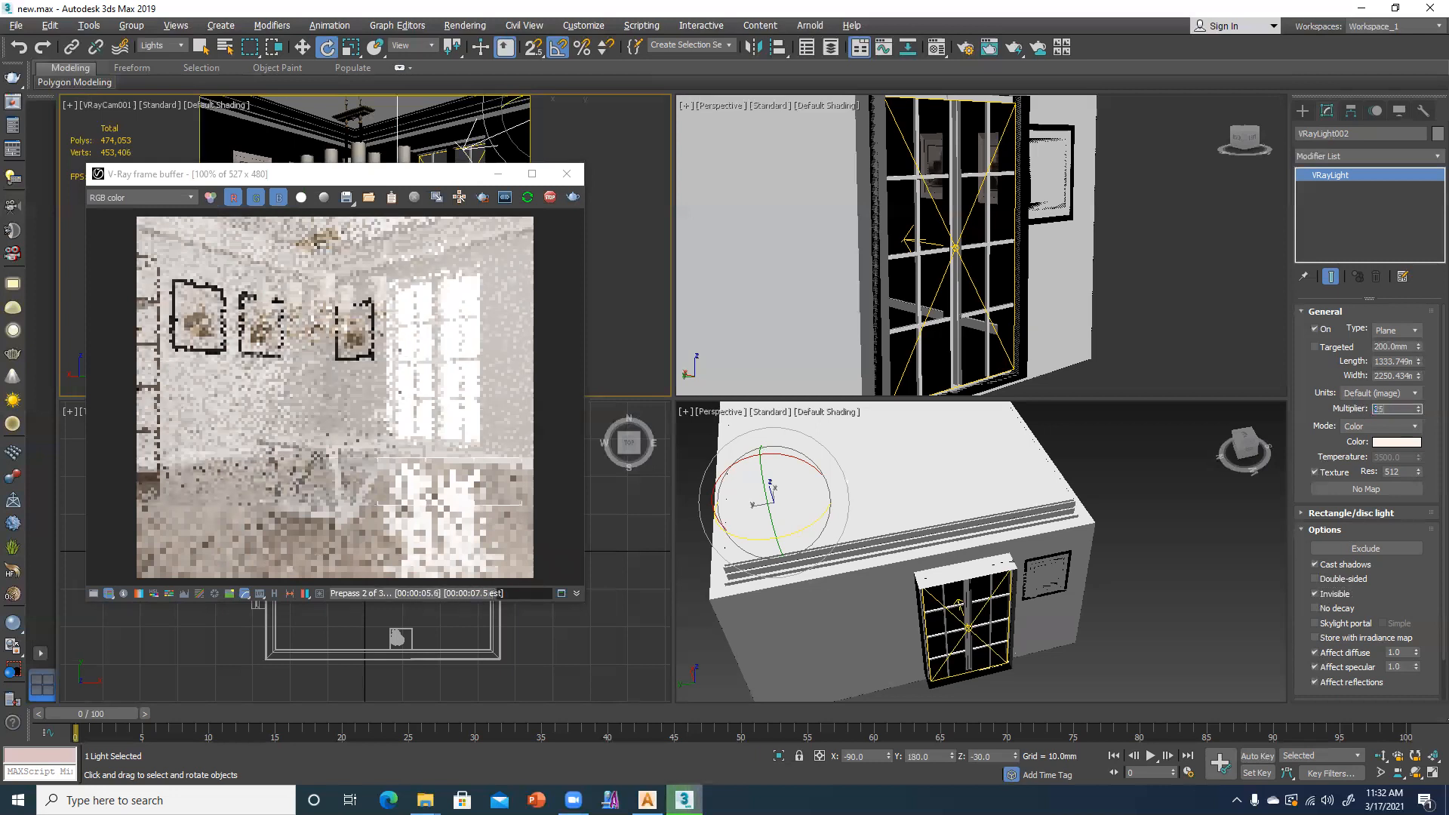
{"action": "key", "text": "Return"}
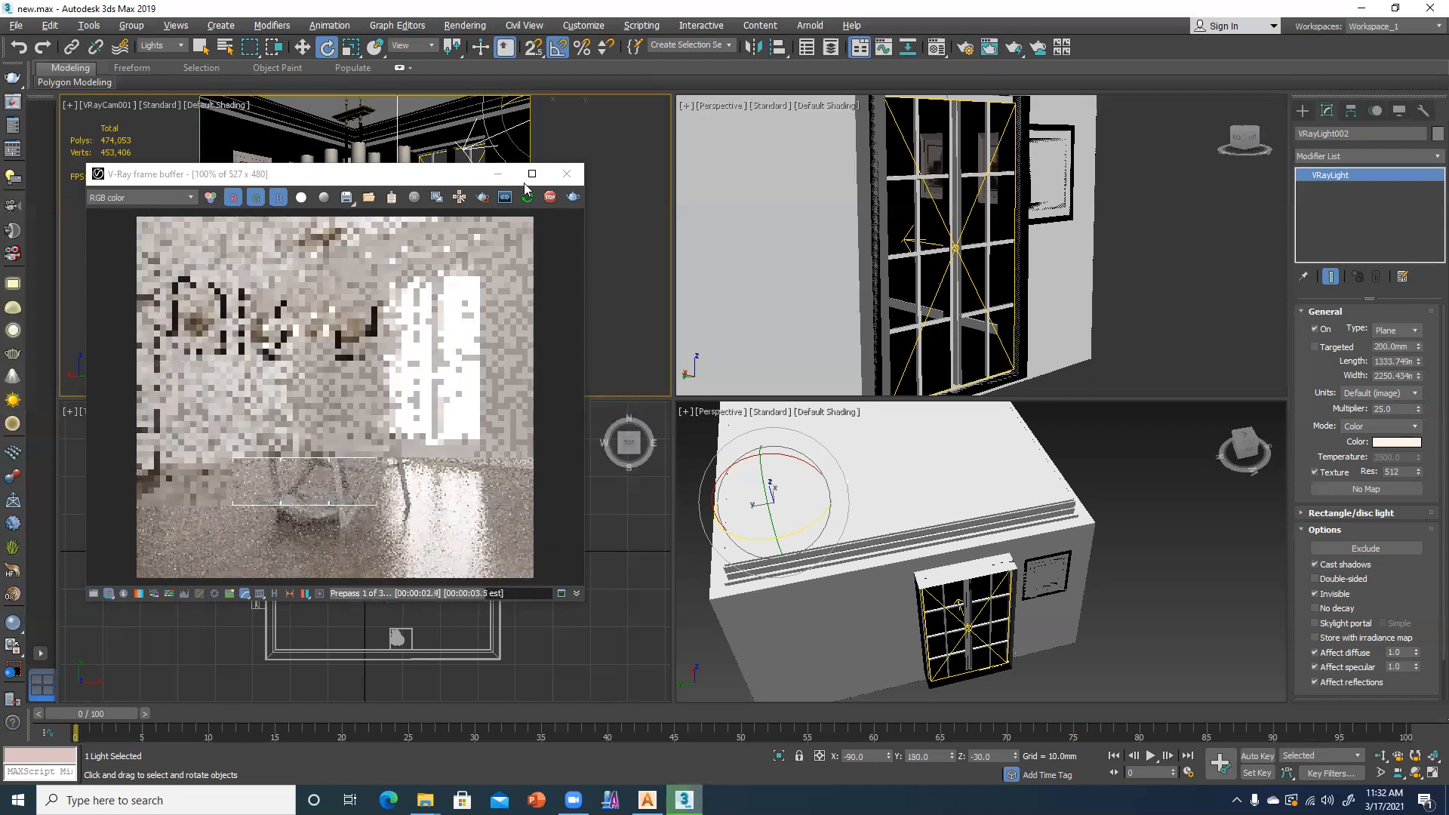
- Close the V-Ray frame buffer, clear the light selection and set the selection filter to All
{"action": "left_click", "coordinate": [566, 176]}
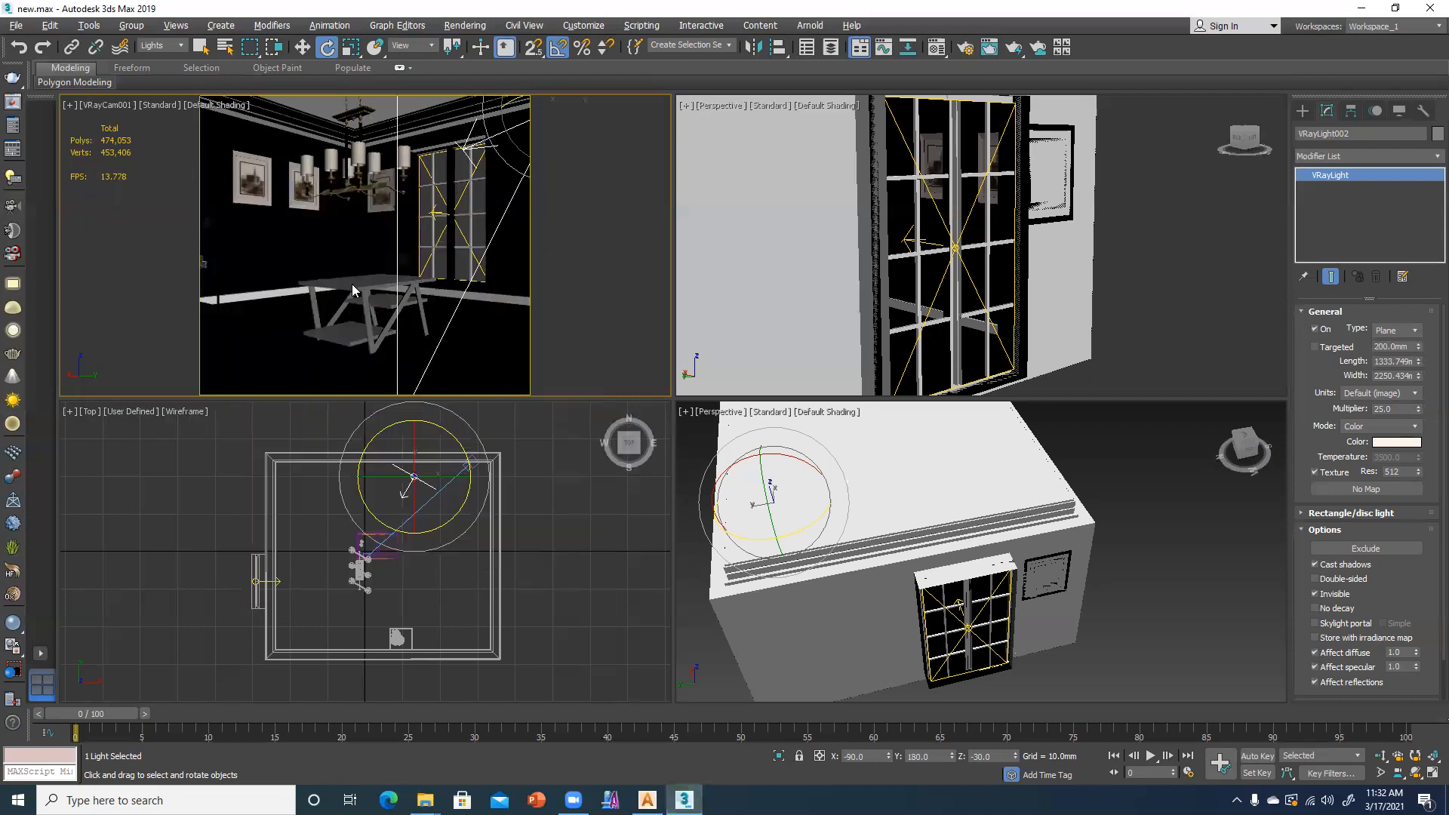
{"action": "left_click", "coordinate": [352, 283]}
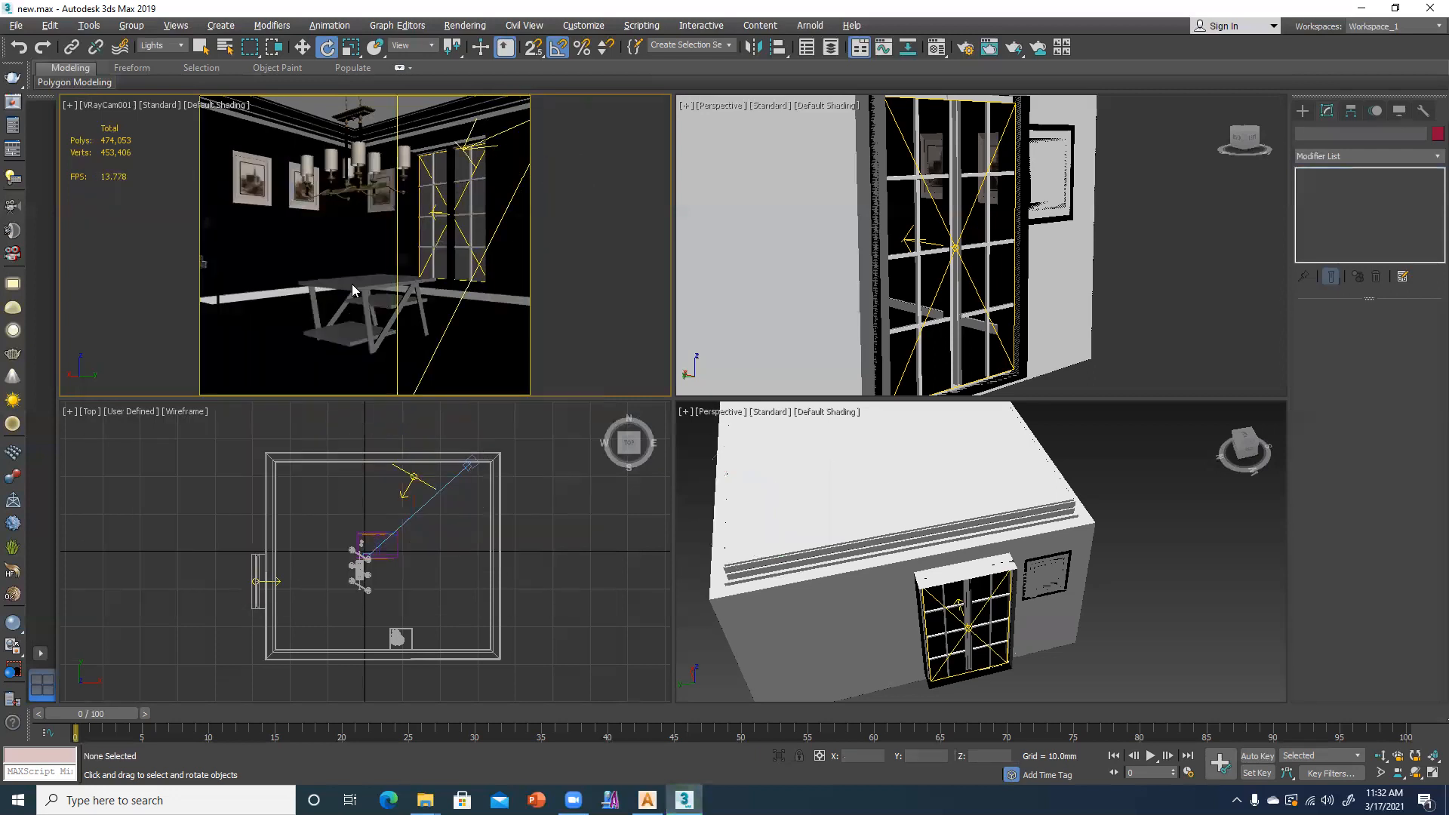
{"action": "left_click", "coordinate": [166, 46]}
{"action": "left_click", "coordinate": [154, 61]}
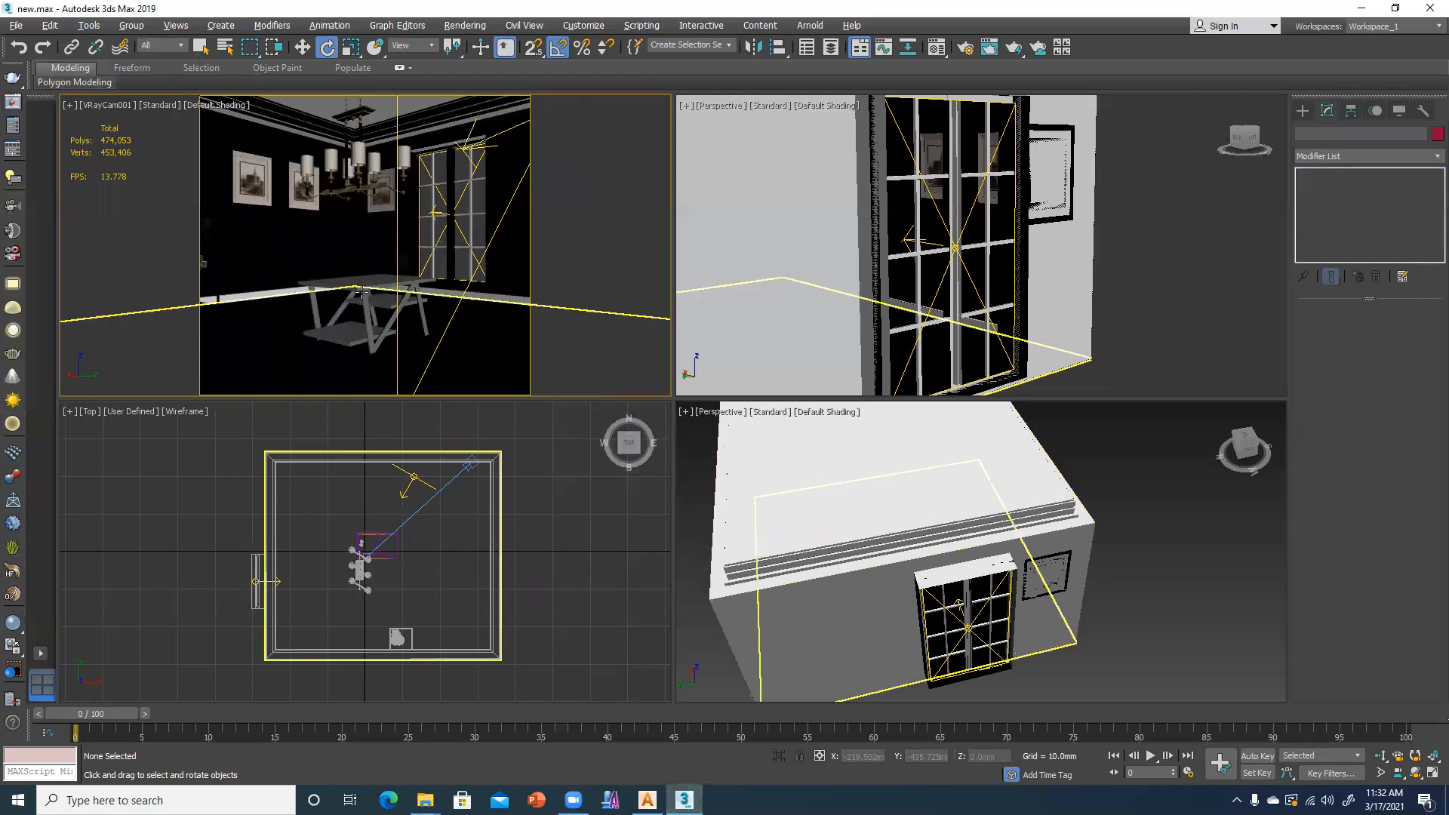
- Assign the 04 - Default wood material with the 2b2a.jpg maps to the table, show it in the viewport and deselect the table
{"action": "left_click", "coordinate": [362, 292]}
{"action": "key", "text": "w"}
{"action": "key", "text": "m"}
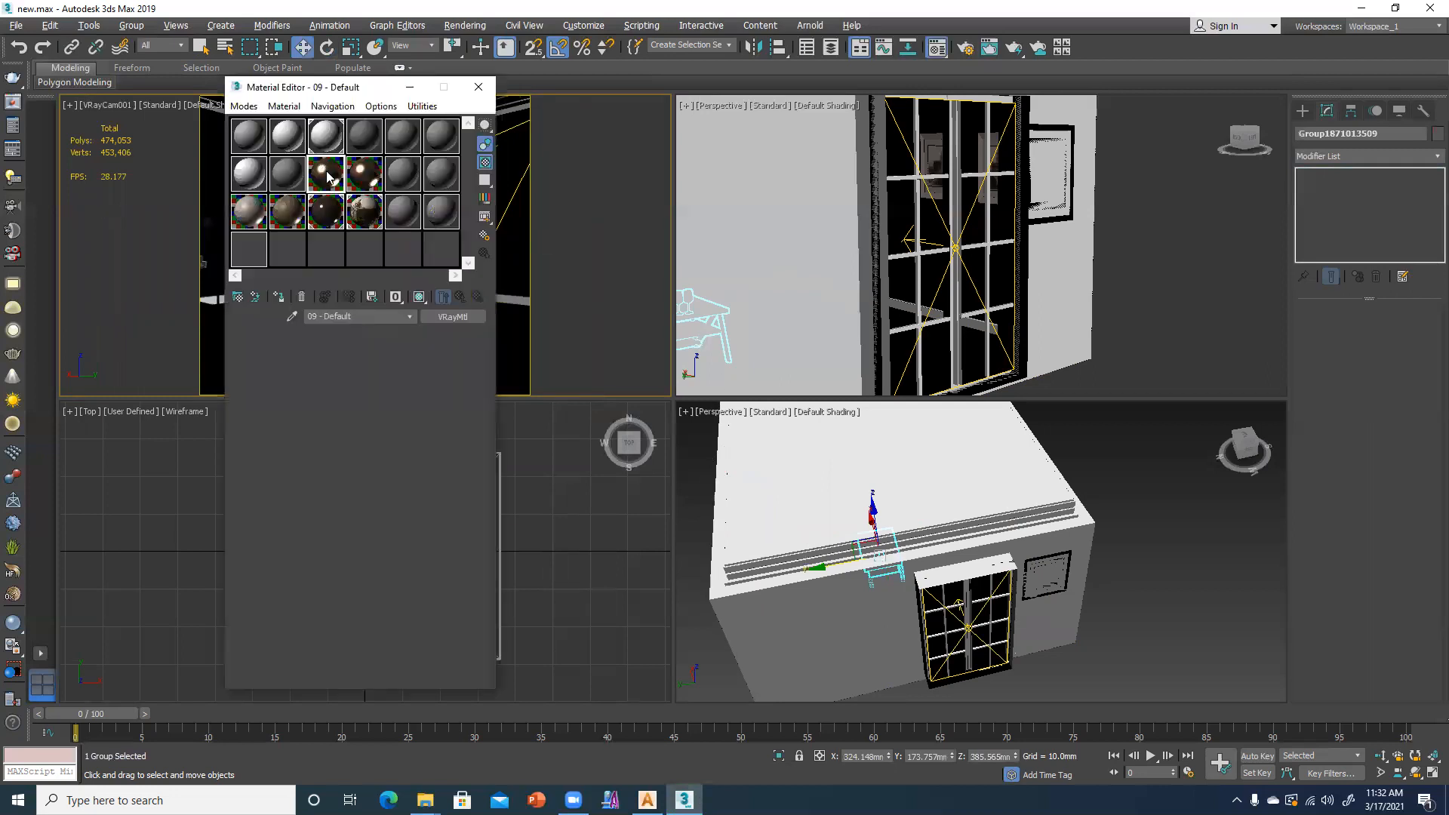
{"action": "left_click", "coordinate": [326, 212]}
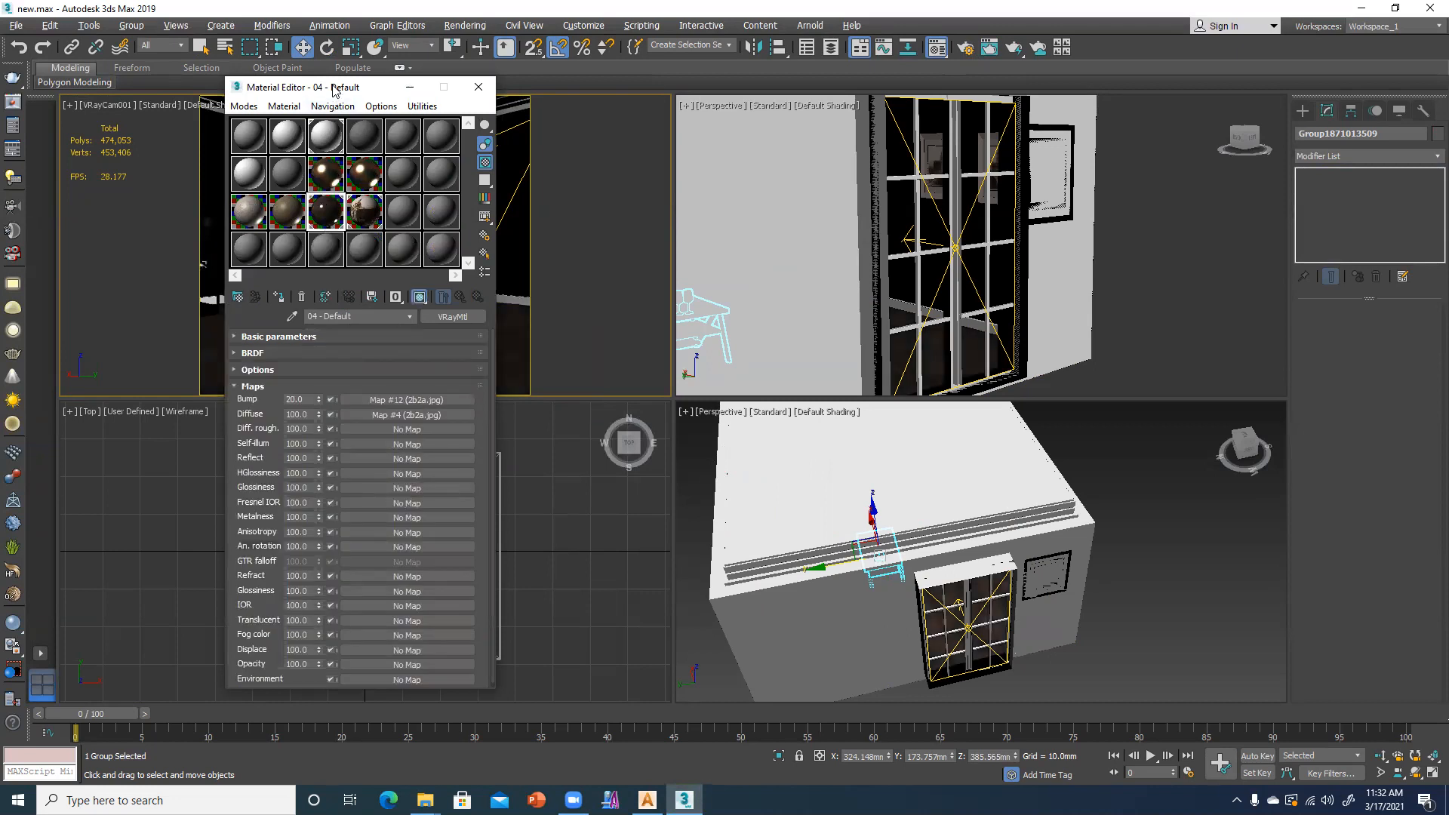
{"action": "left_click_drag", "start_coordinate": [338, 90], "coordinate": [708, 166]}
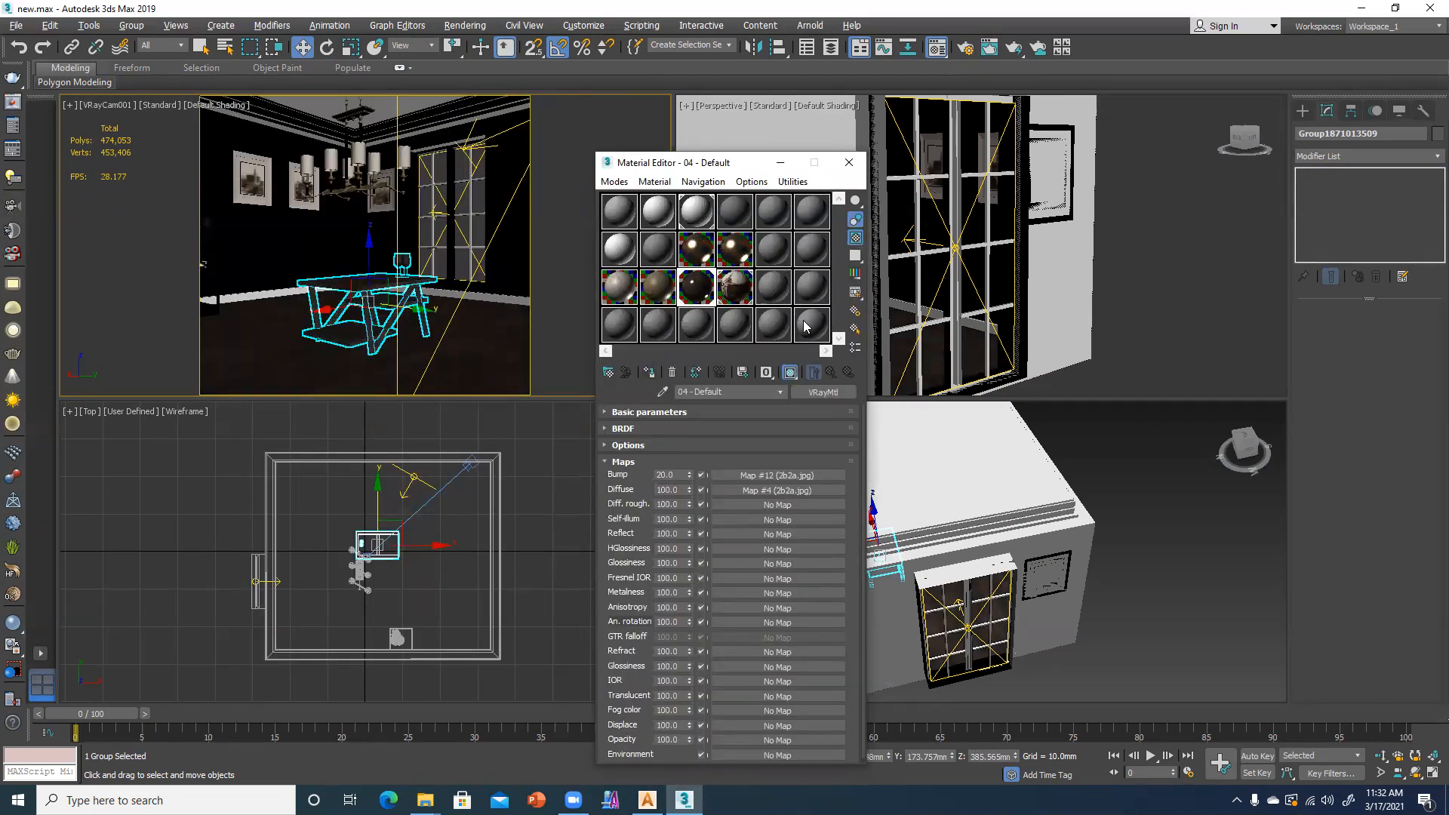
{"action": "left_click", "coordinate": [780, 163]}
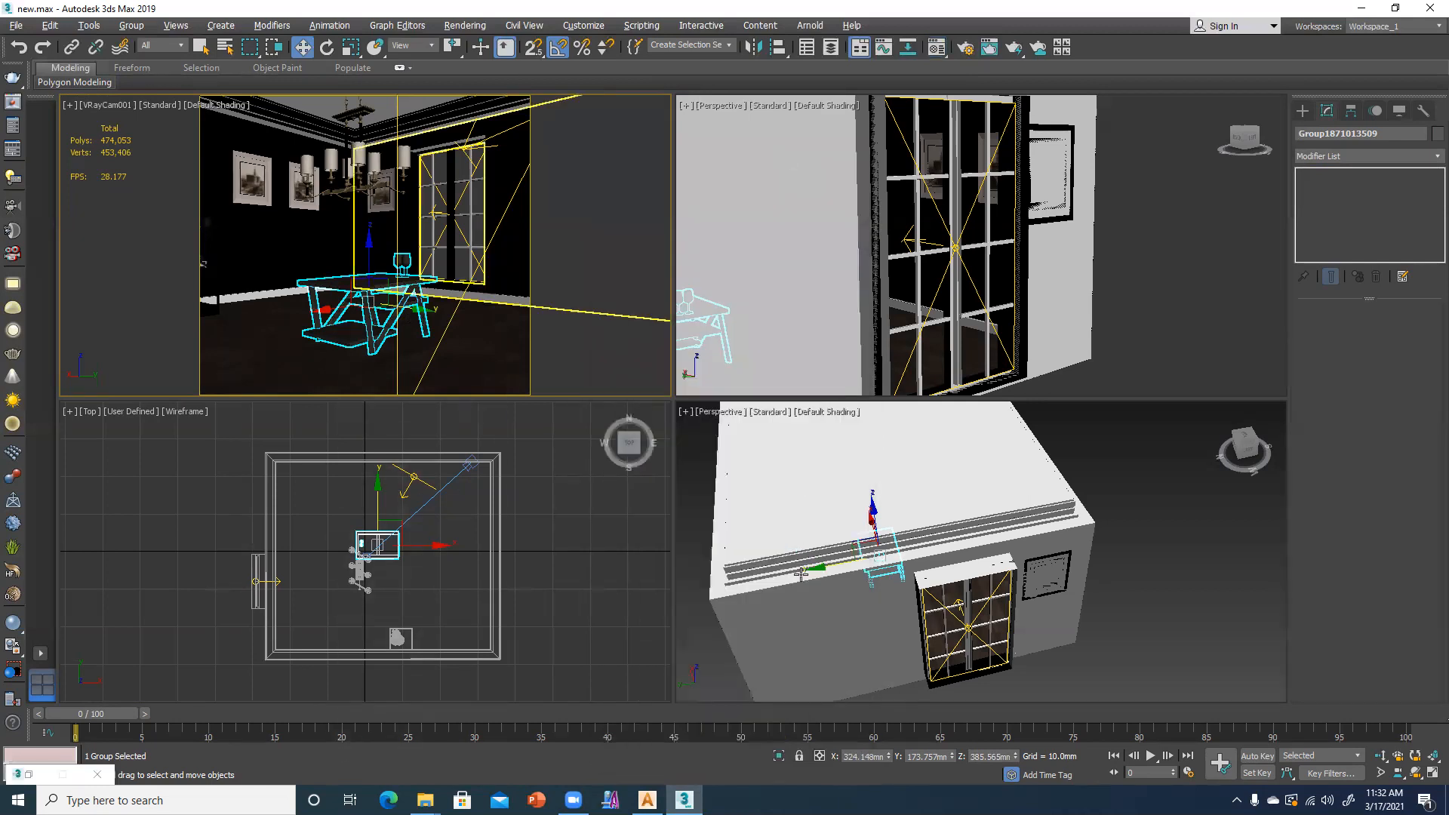
{"action": "key", "text": "Delete"}
- Run a test render of the VRayCam001 view, cancel it during the prepass and close the render window
{"action": "key", "text": "shift+q"}
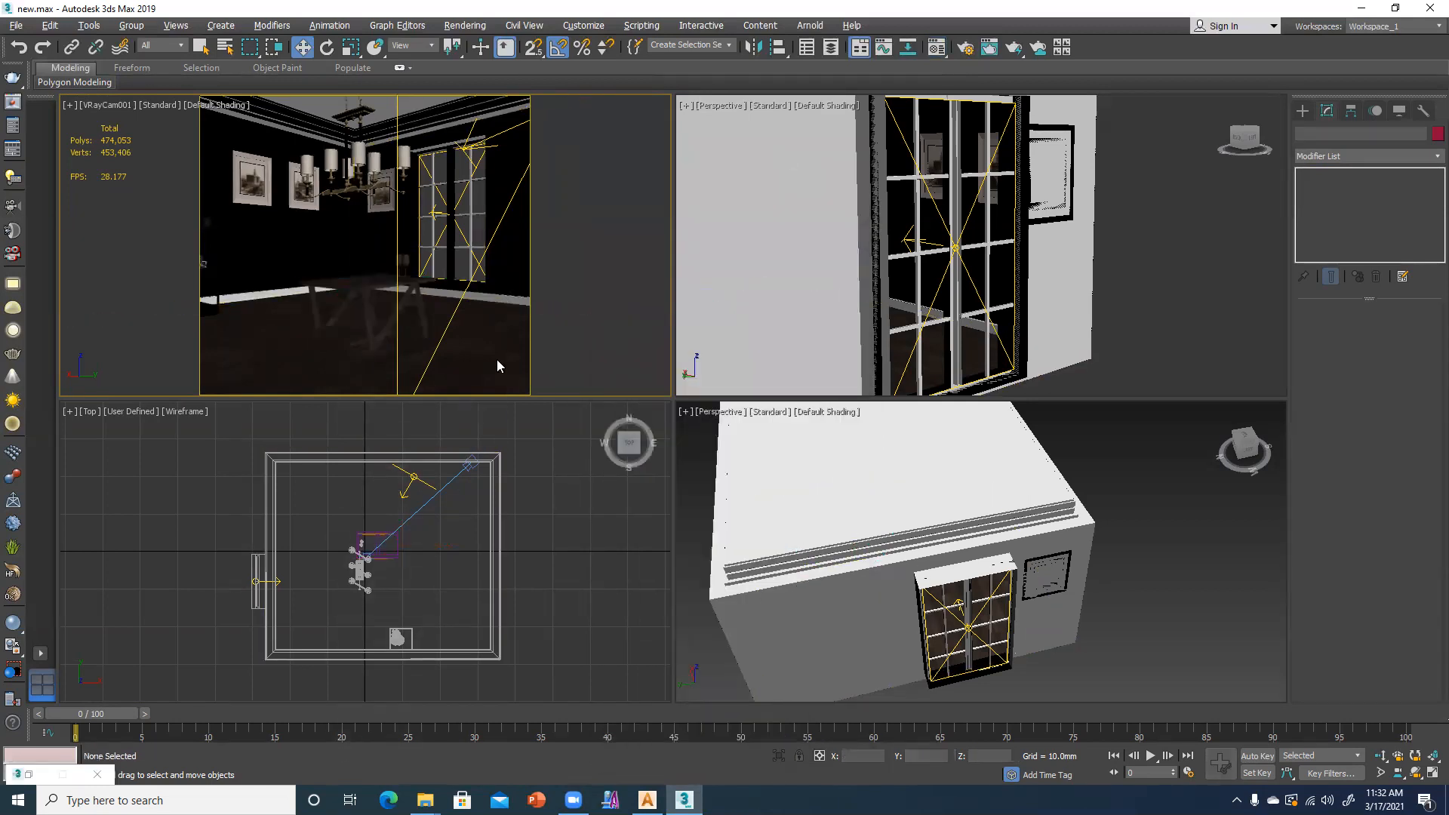
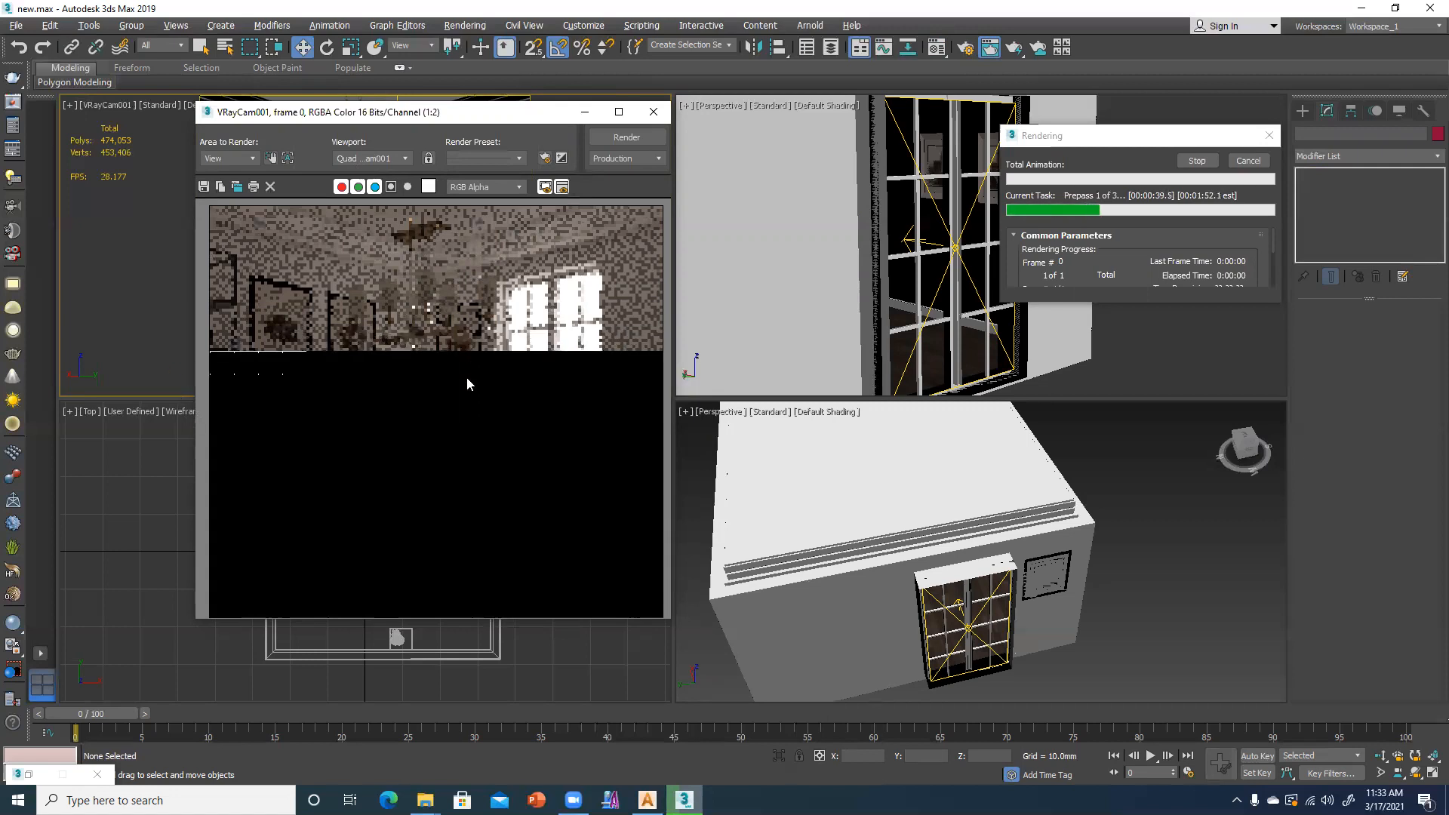
{"action": "left_click", "coordinate": [1249, 161]}
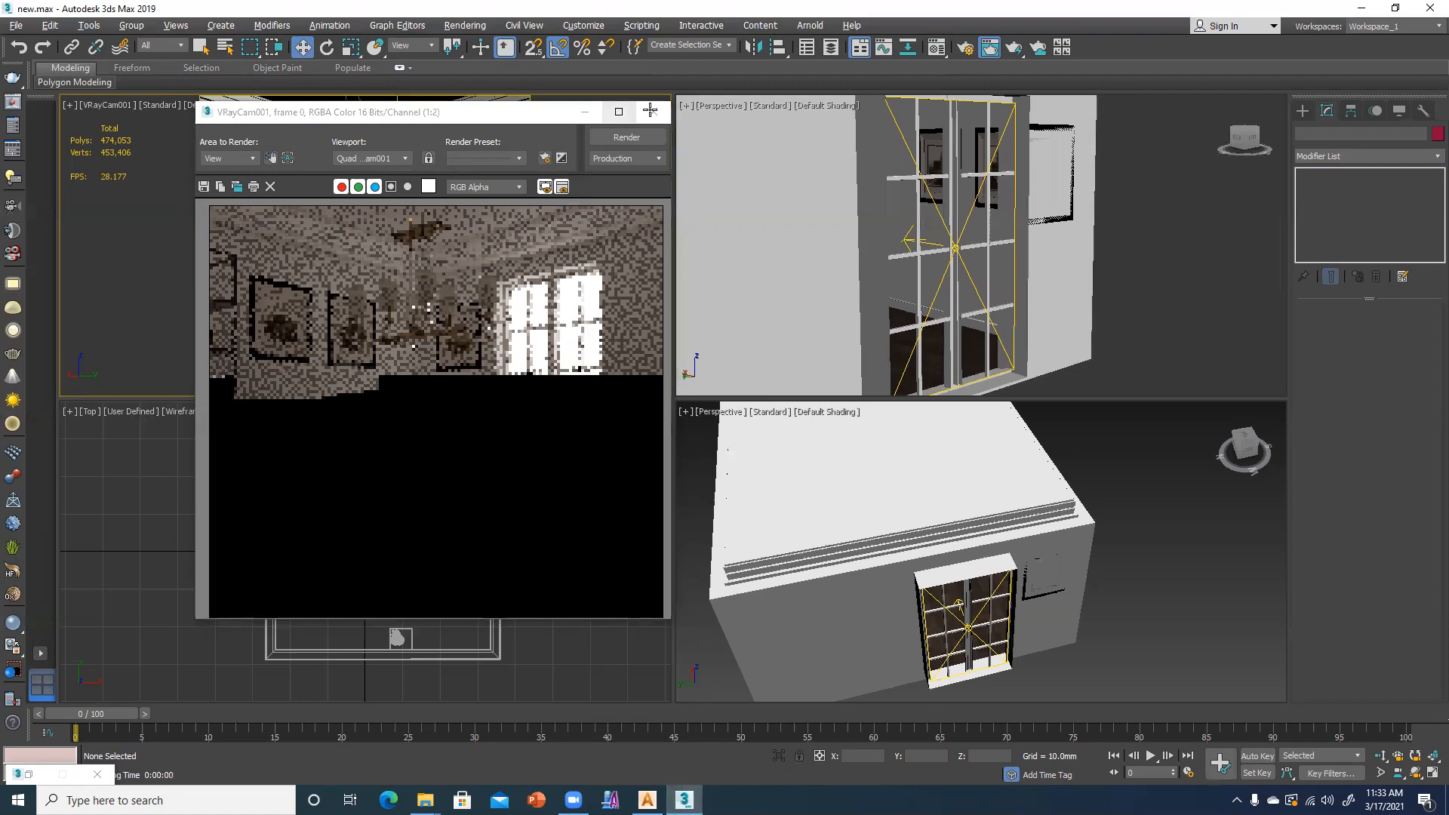
{"action": "left_click", "coordinate": [652, 112]}
- Create a sphere-type V-Ray light with a radius of about 62 mm in the Top view, centred on the chandelier's upper-left lamp
{"action": "left_click", "coordinate": [370, 610]}
{"action": "key", "text": "alt+w"}
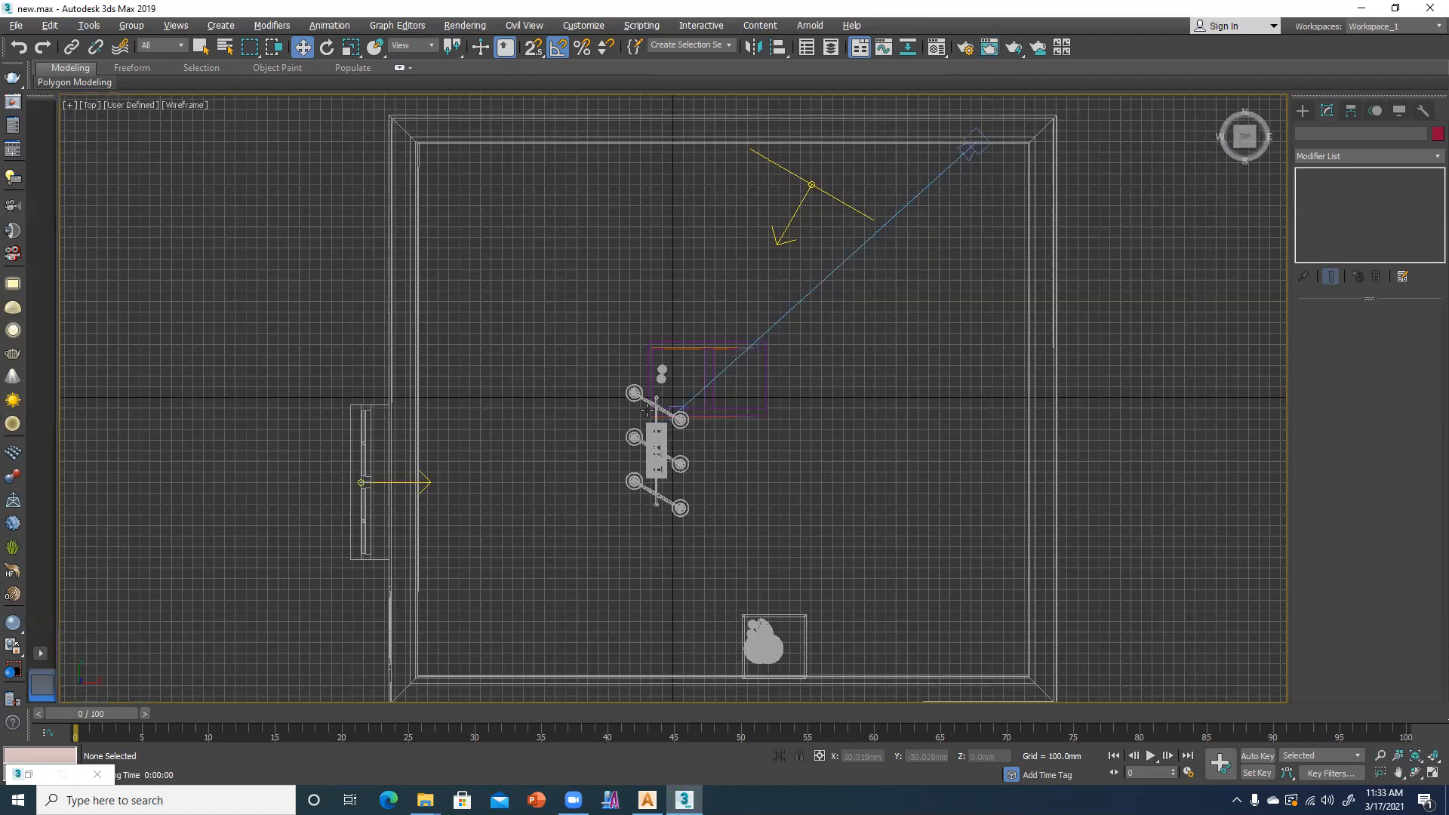
{"action": "scroll", "coordinate": [647, 410], "scroll_direction": "up", "scroll_amount": 5}
{"action": "left_click", "coordinate": [1302, 112]}
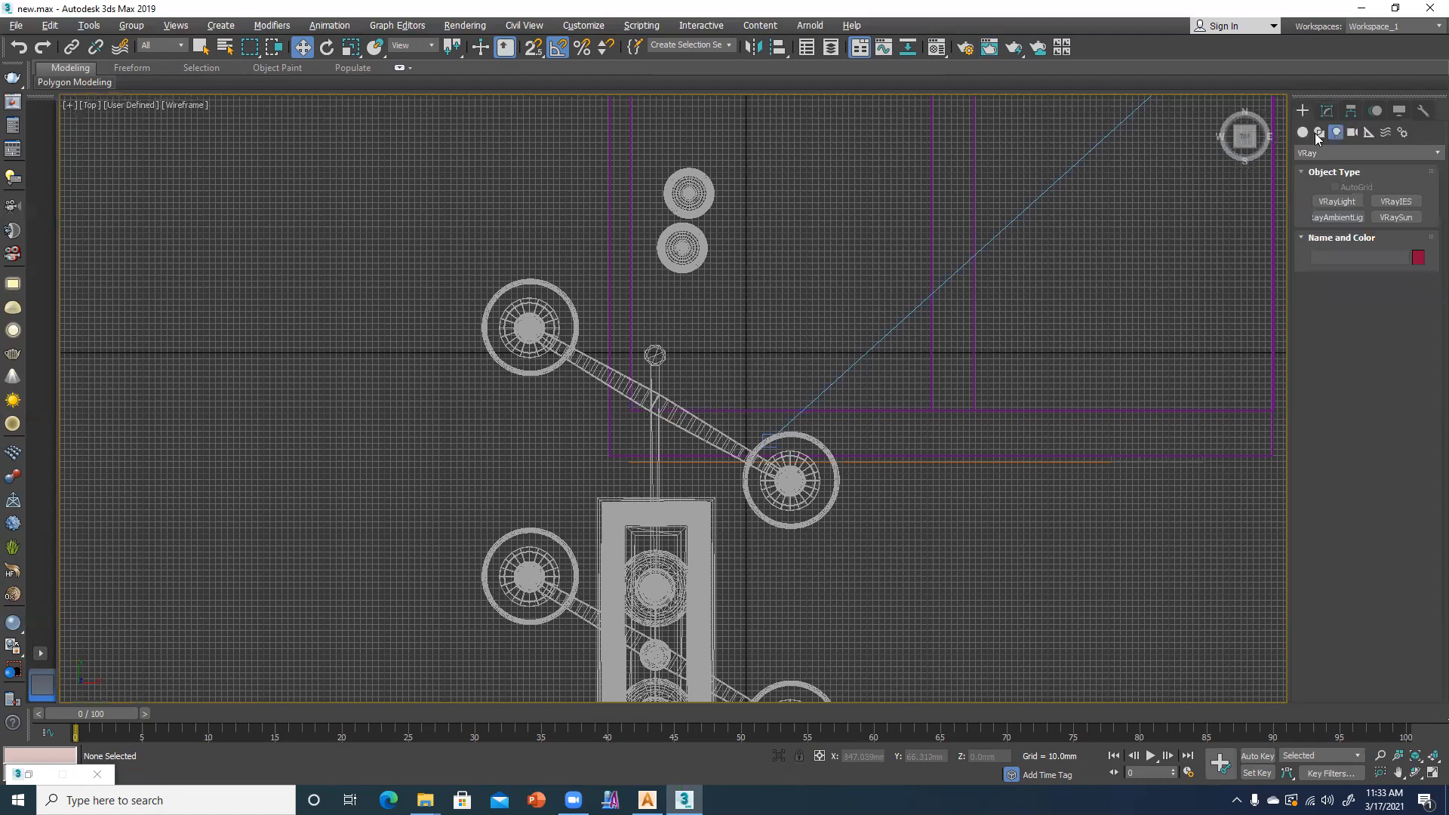
{"action": "left_click", "coordinate": [1337, 202]}
{"action": "left_click", "coordinate": [1361, 218]}
{"action": "left_click", "coordinate": [1331, 201]}
{"action": "left_click", "coordinate": [1392, 301]}
{"action": "left_click", "coordinate": [1392, 336]}
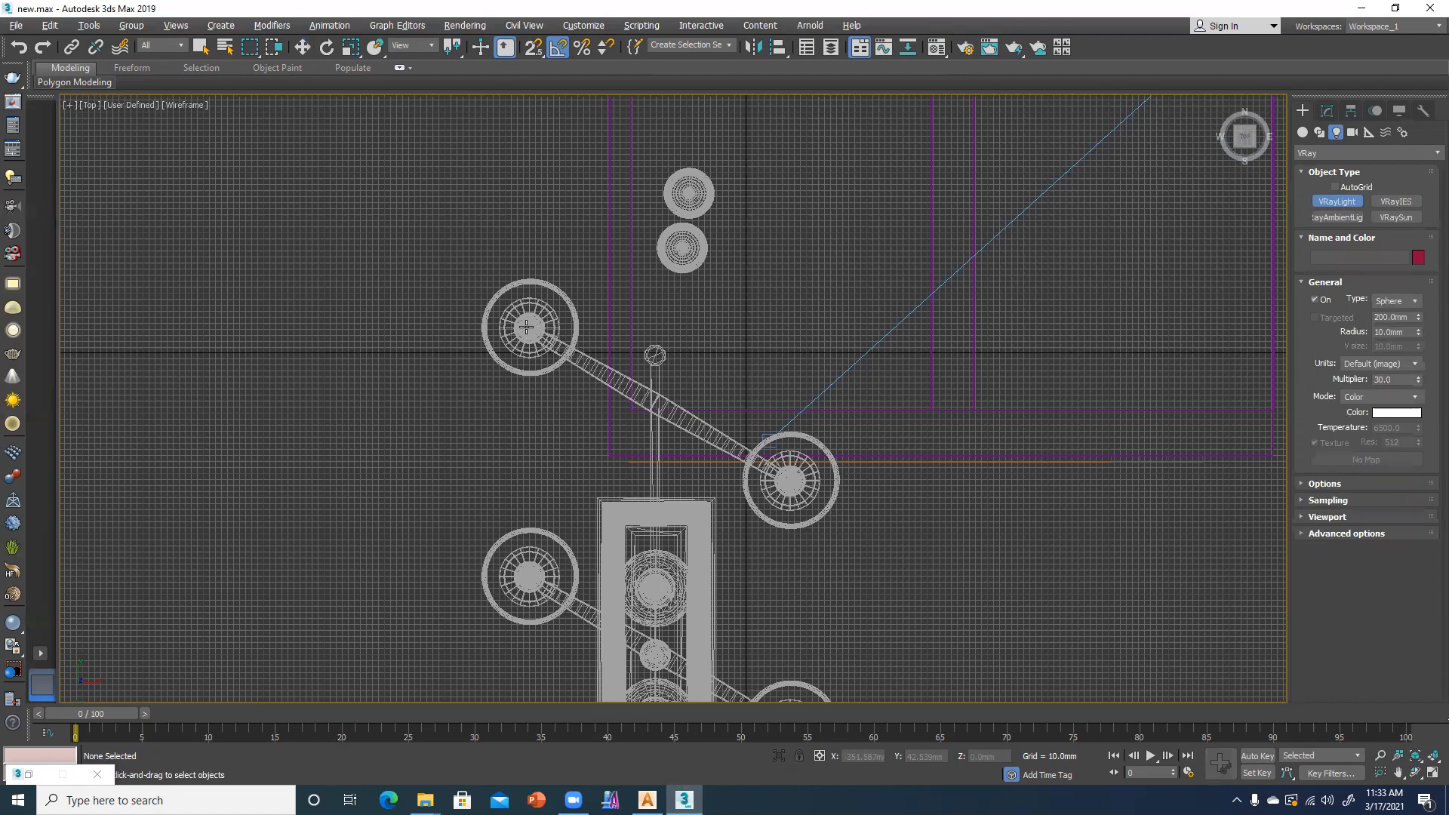
{"action": "left_click_drag", "start_coordinate": [530, 327], "coordinate": [557, 352]}
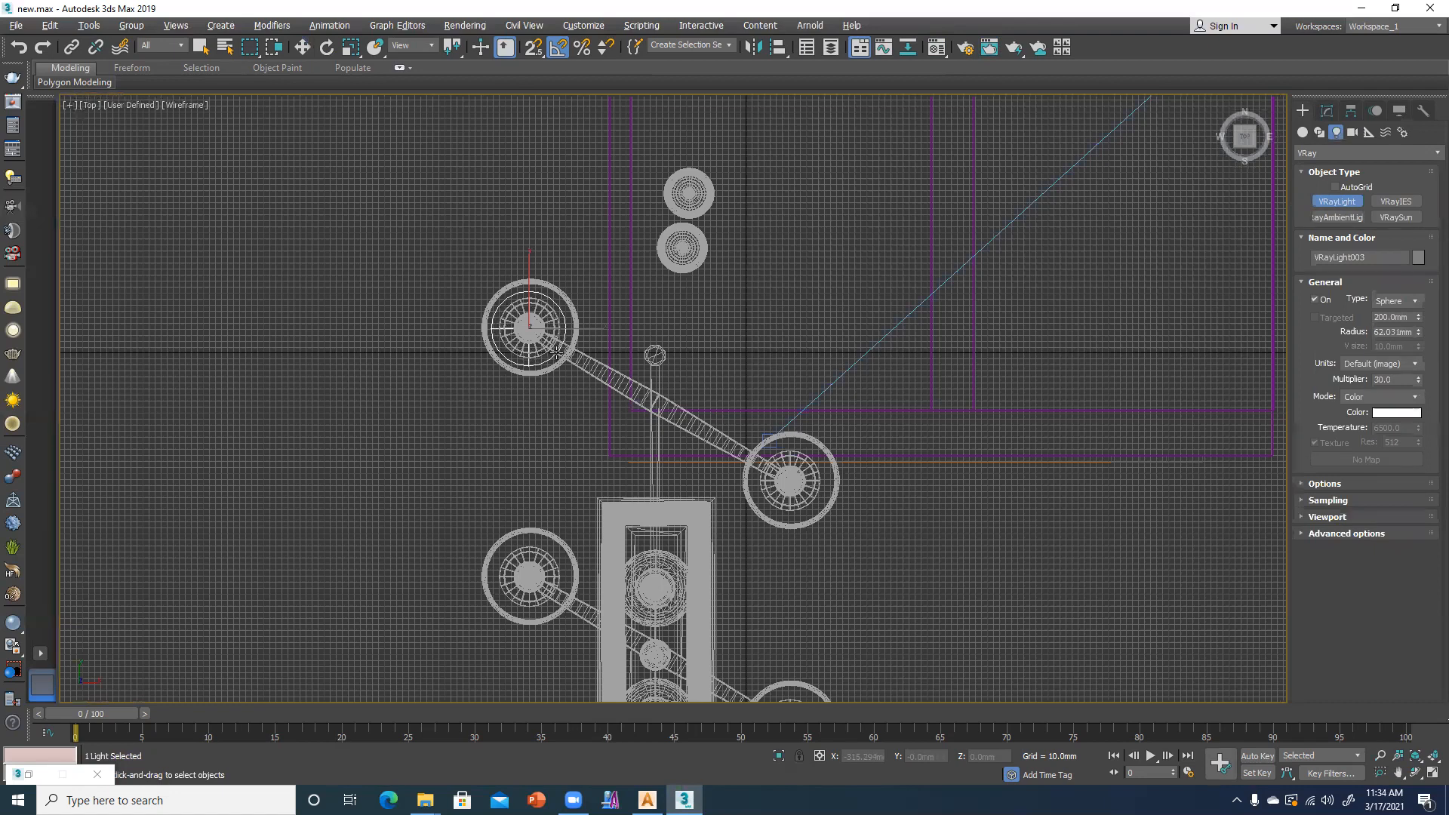
{"action": "key", "text": "e"}
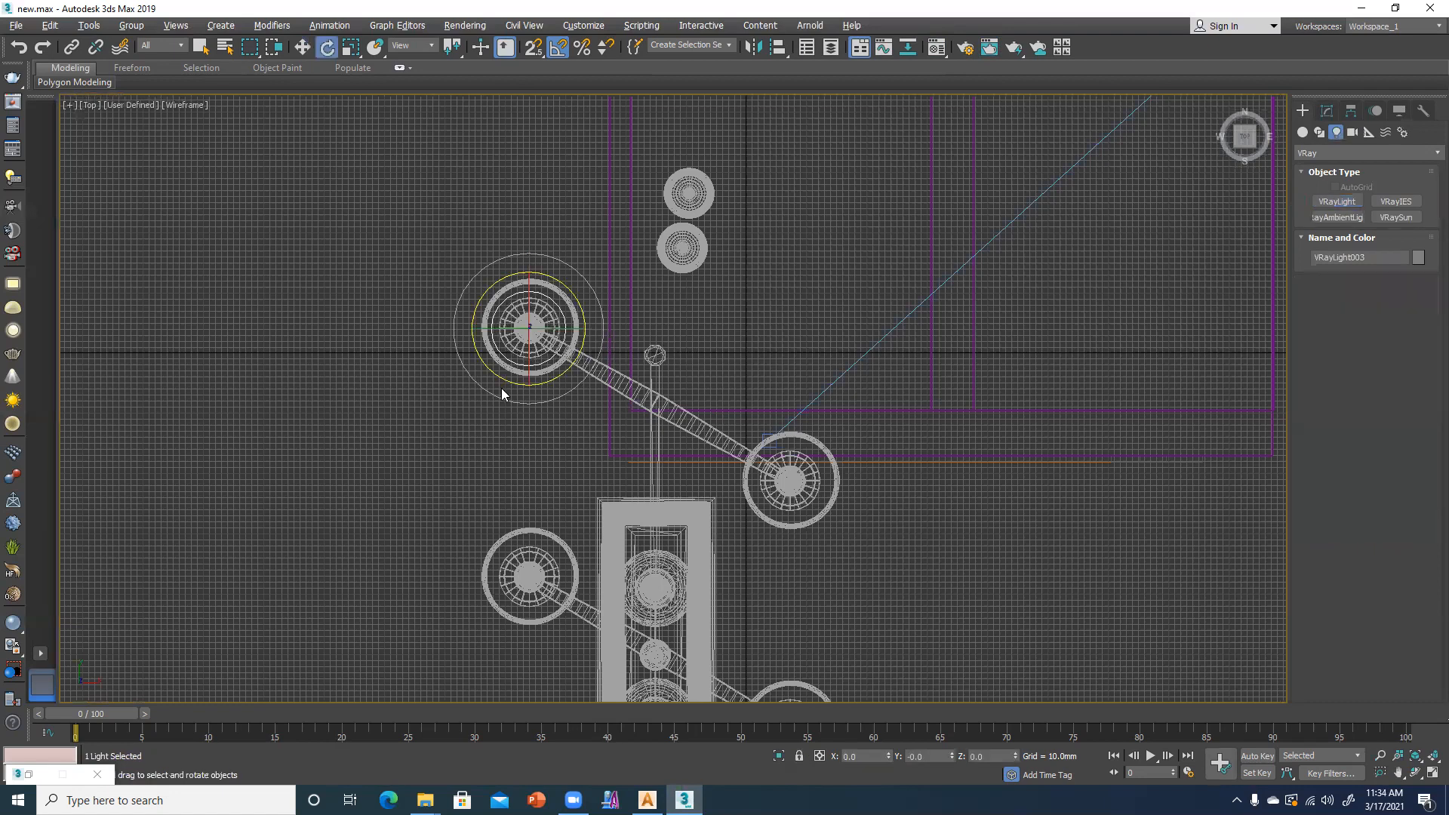
{"action": "key", "text": "w"}
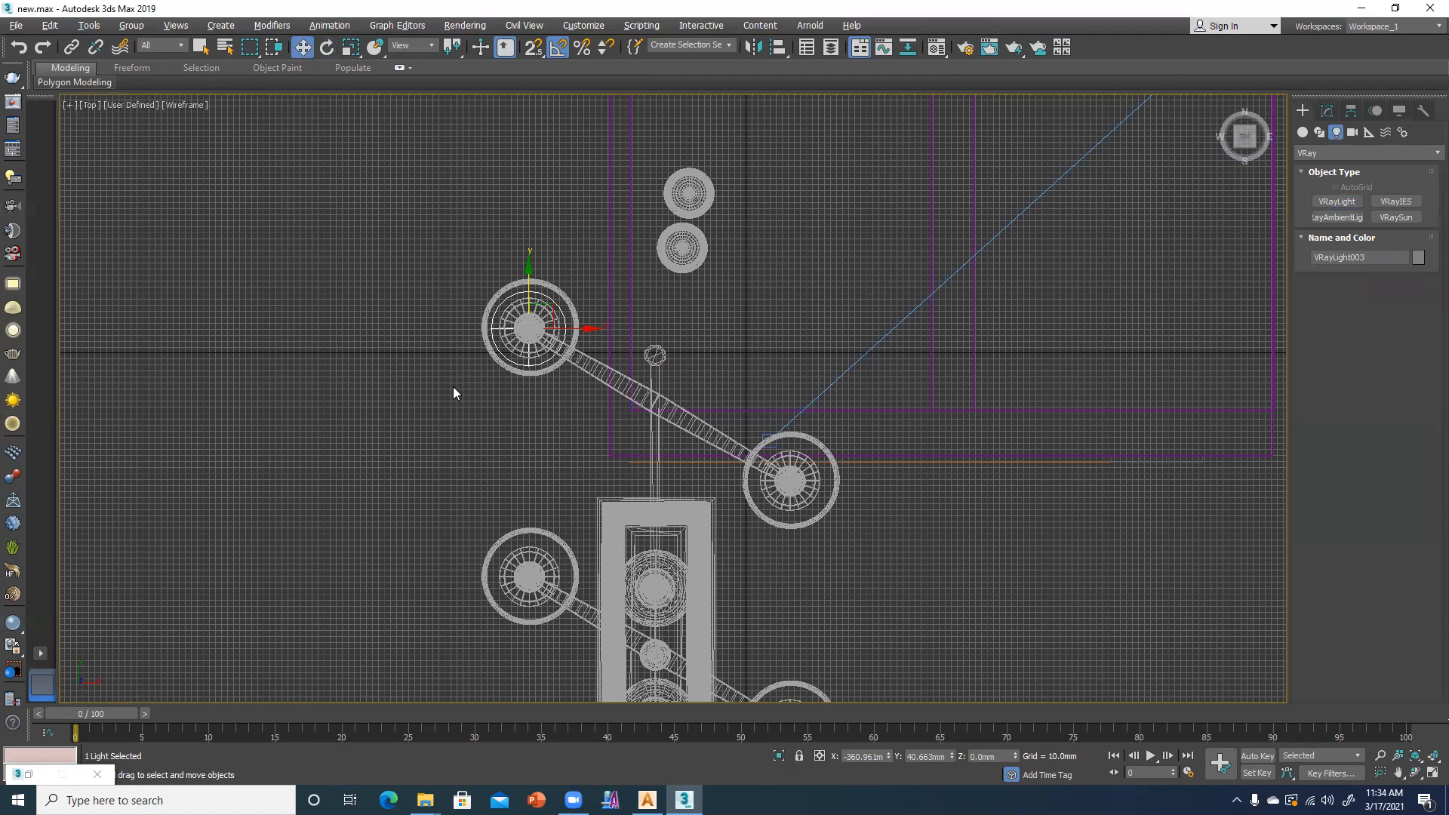
- Raise the new sphere light vertically off the floor to a height of about 67 mm in the Perspective view
{"action": "key", "text": "alt+w"}
{"action": "right_click", "coordinate": [776, 623]}
{"action": "key", "text": "alt+w"}
{"action": "key", "text": "z"}
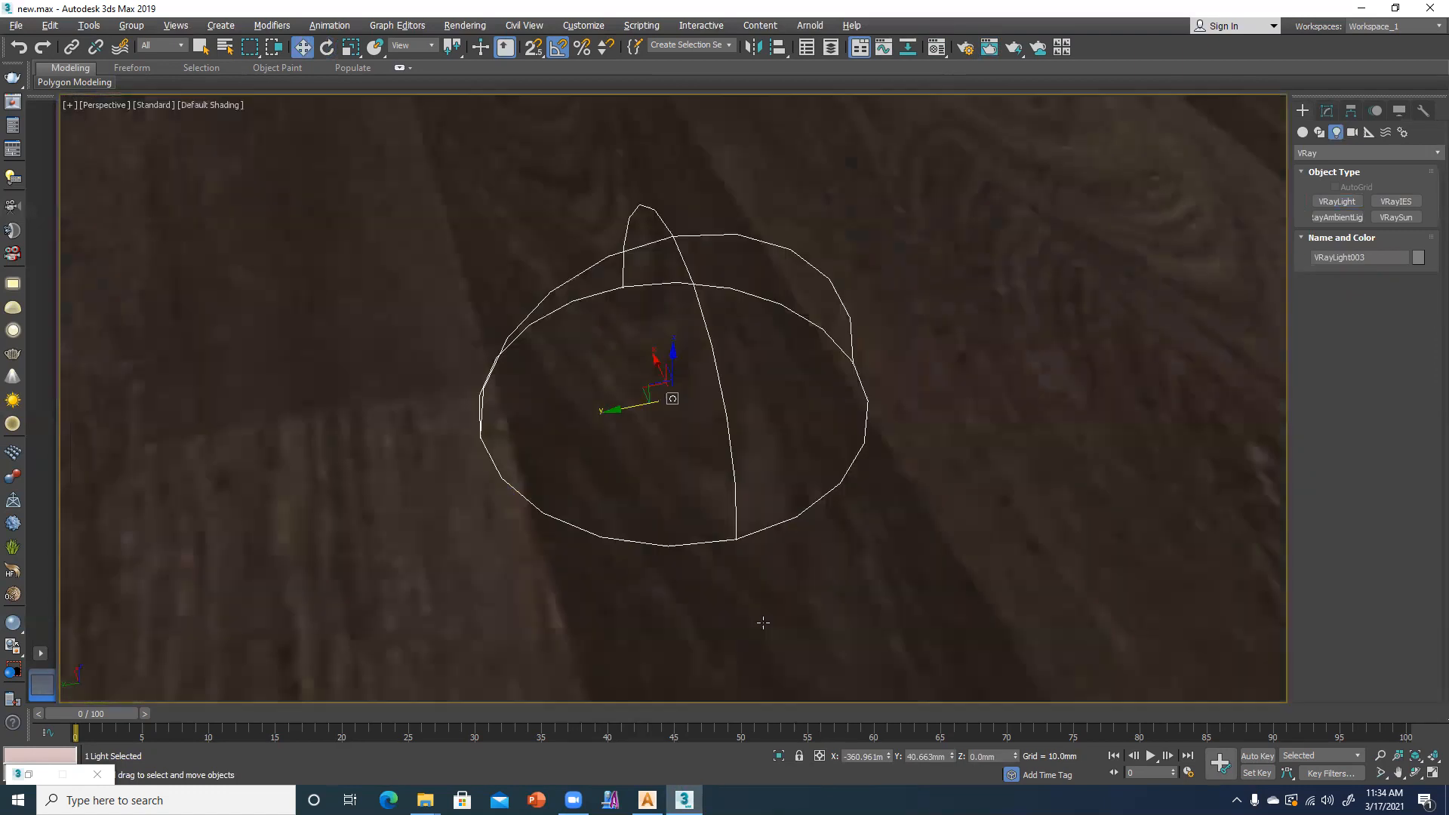
{"action": "scroll", "coordinate": [618, 488], "scroll_direction": "down", "scroll_amount": 10}
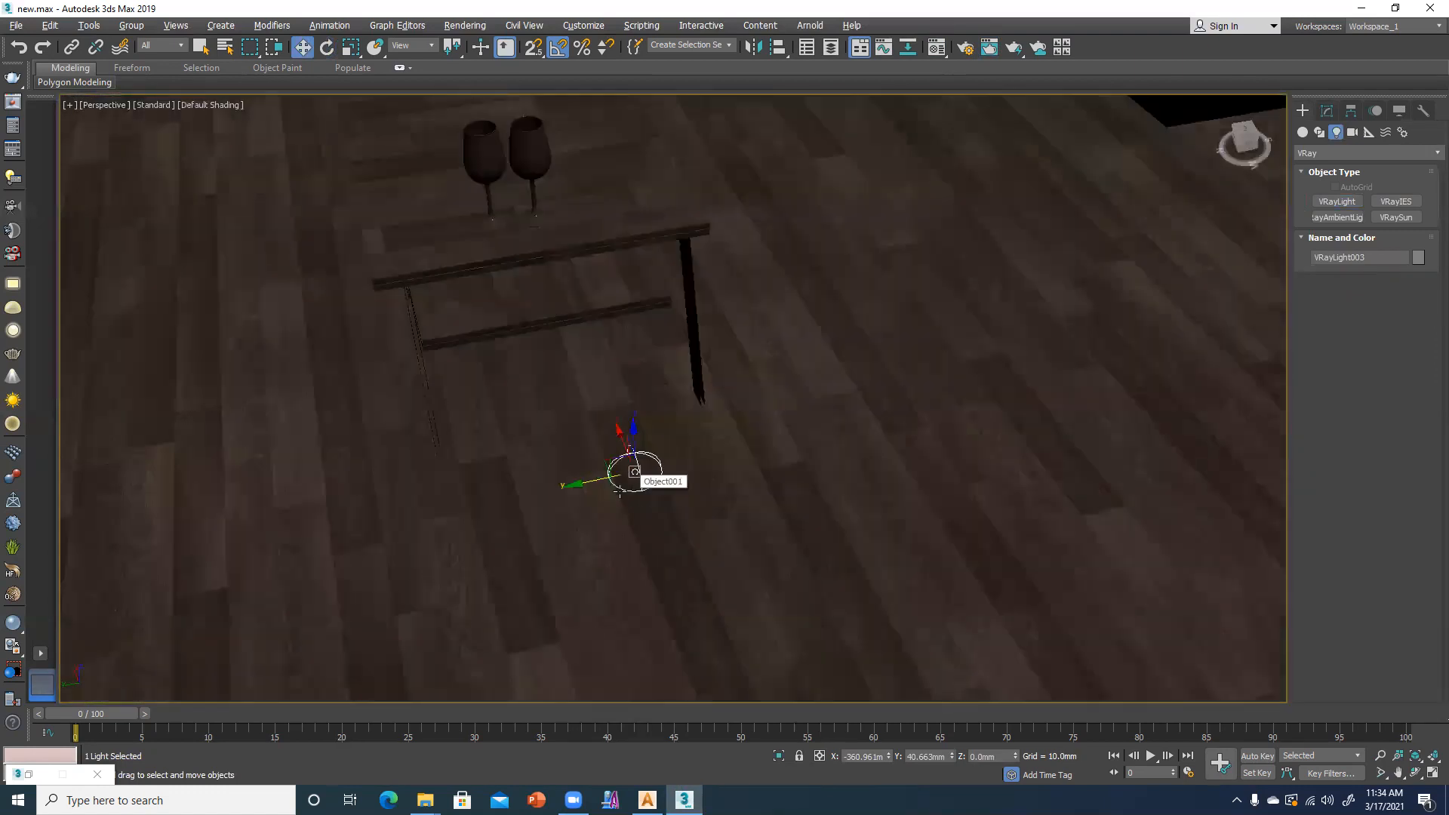
{"action": "scroll", "coordinate": [577, 504], "scroll_direction": "up", "scroll_amount": 5}
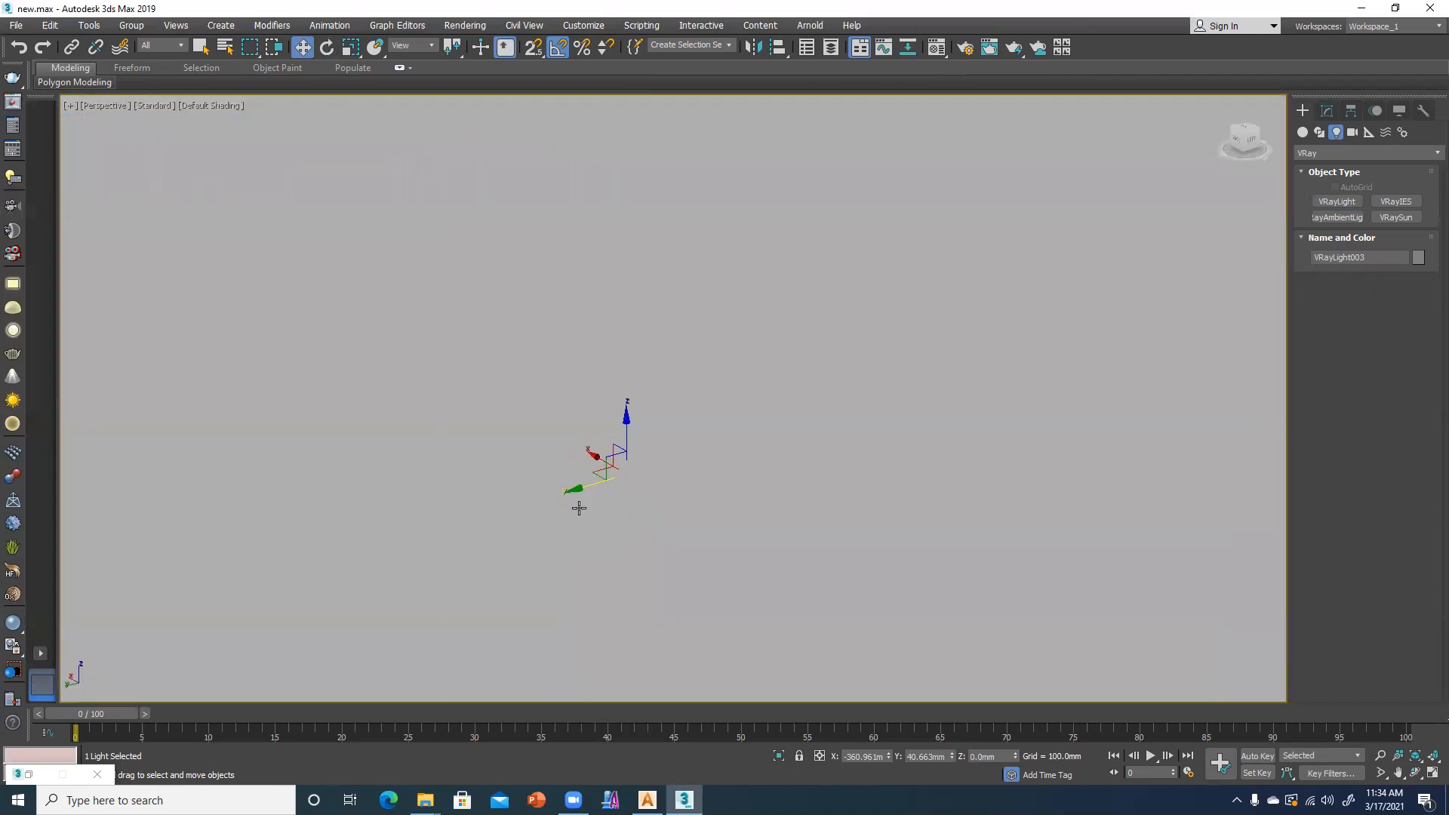
{"action": "key", "text": "z"}
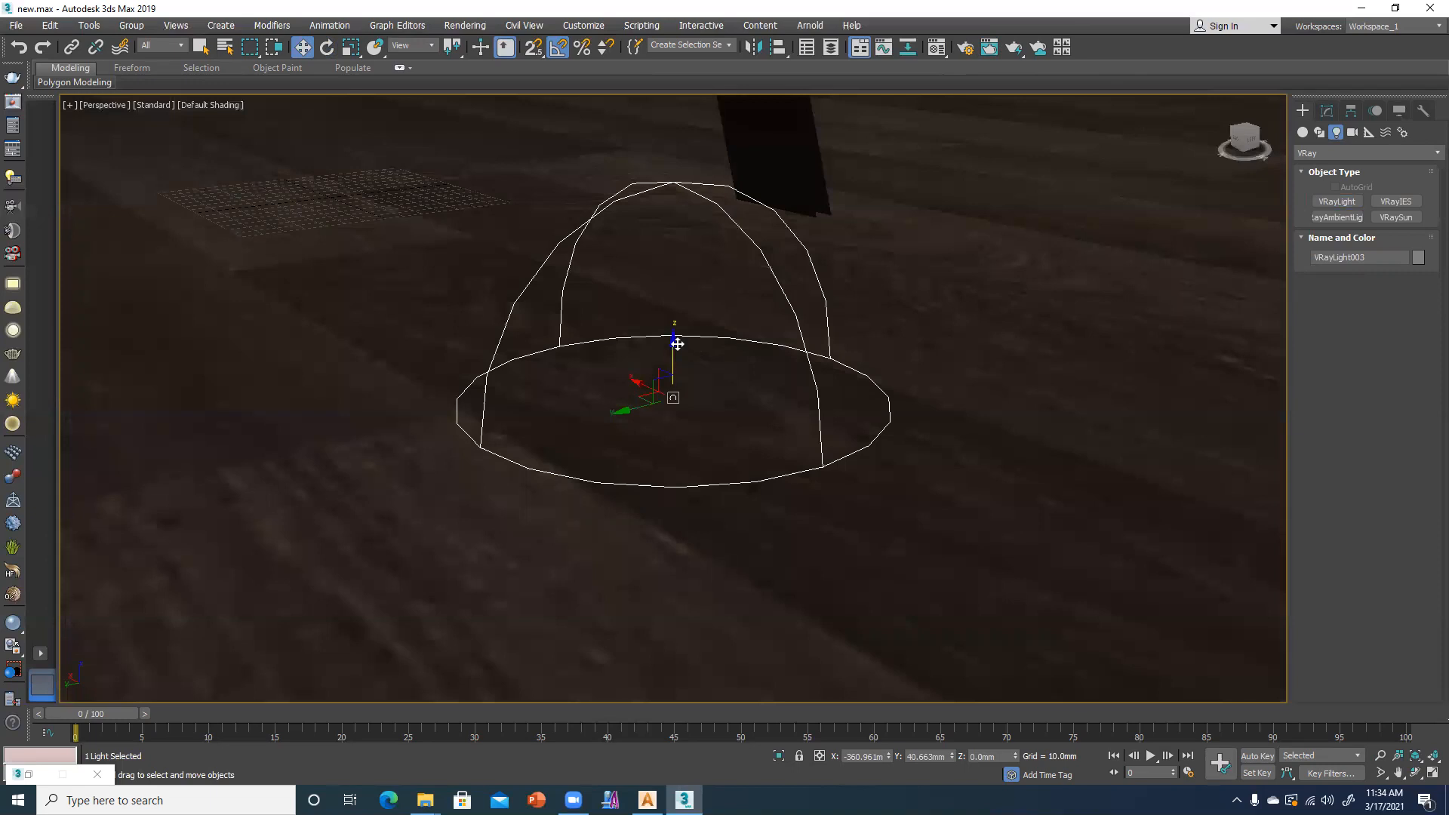
{"action": "left_click_drag", "start_coordinate": [677, 343], "coordinate": [682, 110]}
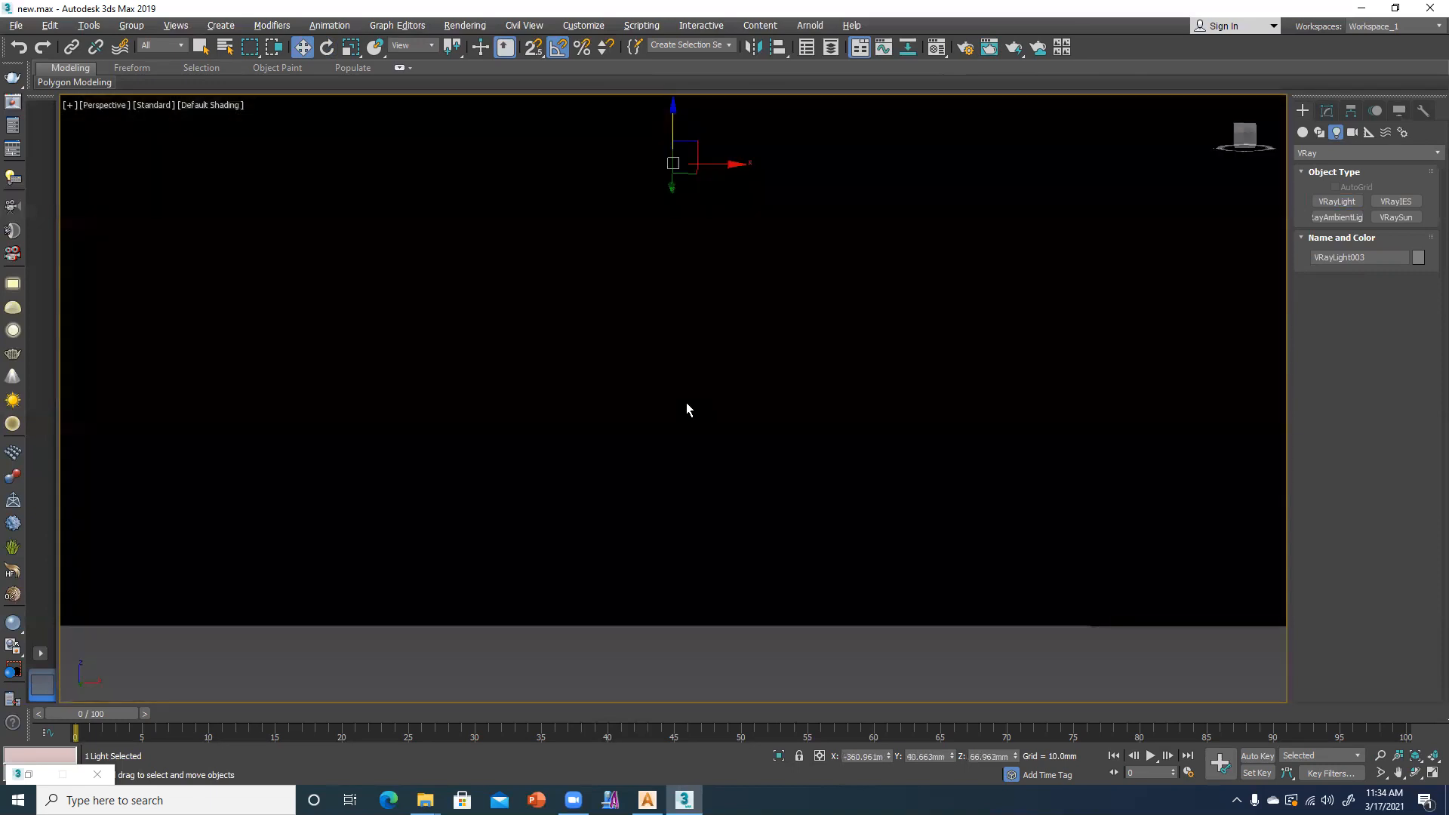
- Reselect the sphere light and raise it to about Z 695 mm, beside the glasses on the table
{"action": "middle_click_drag", "start_coordinate": [687, 405], "coordinate": [642, 400]}
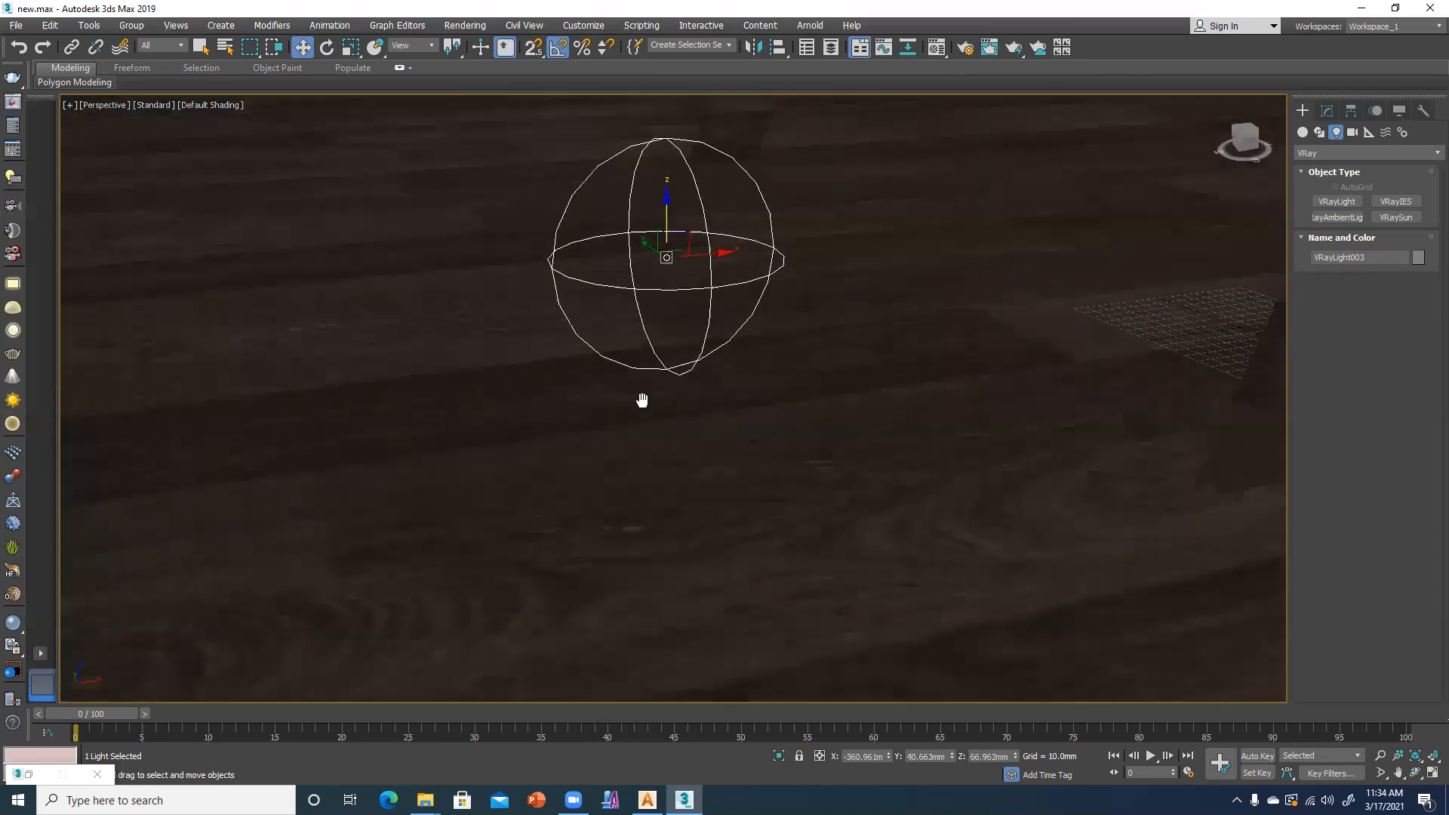
{"action": "scroll", "coordinate": [642, 400], "scroll_direction": "down", "scroll_amount": 8}
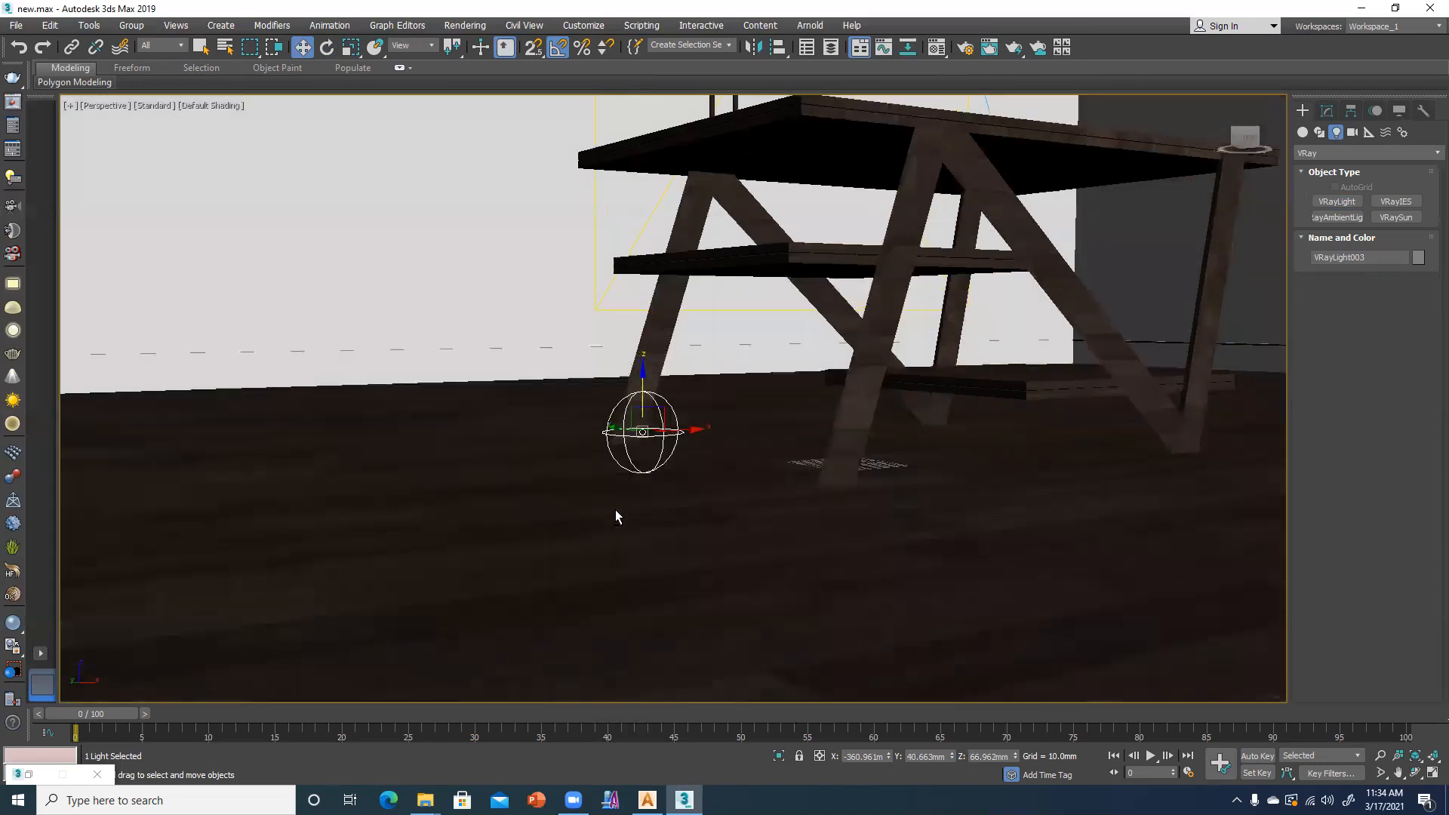
{"action": "mouse_move", "coordinate": [609, 515]}
{"action": "middle_mouse_down"}
{"action": "mouse_move", "coordinate": [483, 639]}
{"action": "mouse_move", "coordinate": [621, 505]}
{"action": "middle_mouse_up"}
{"action": "left_click", "coordinate": [708, 242]}
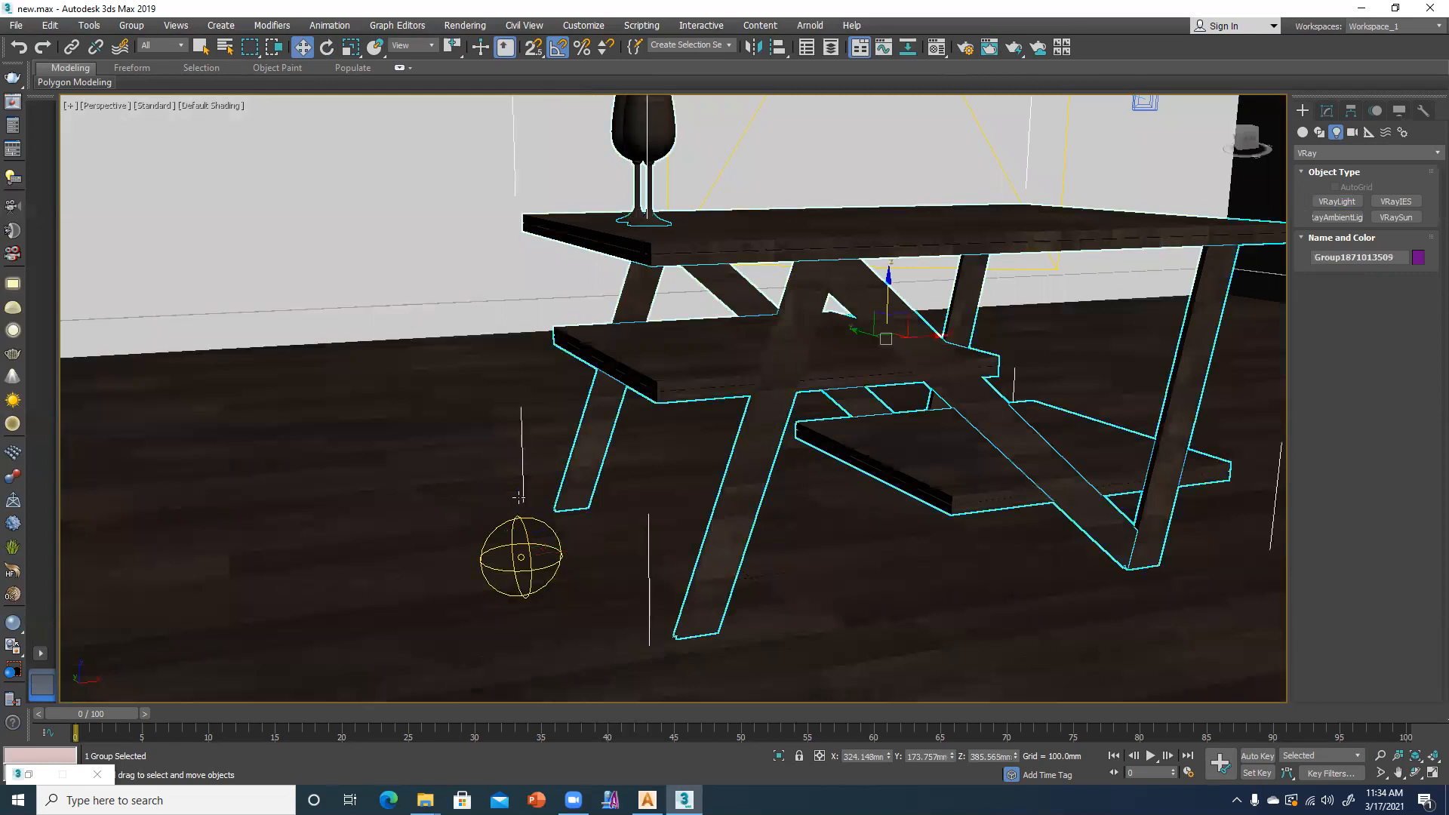
{"action": "left_click", "coordinate": [519, 520]}
{"action": "left_click_drag", "start_coordinate": [519, 507], "coordinate": [589, 80]}
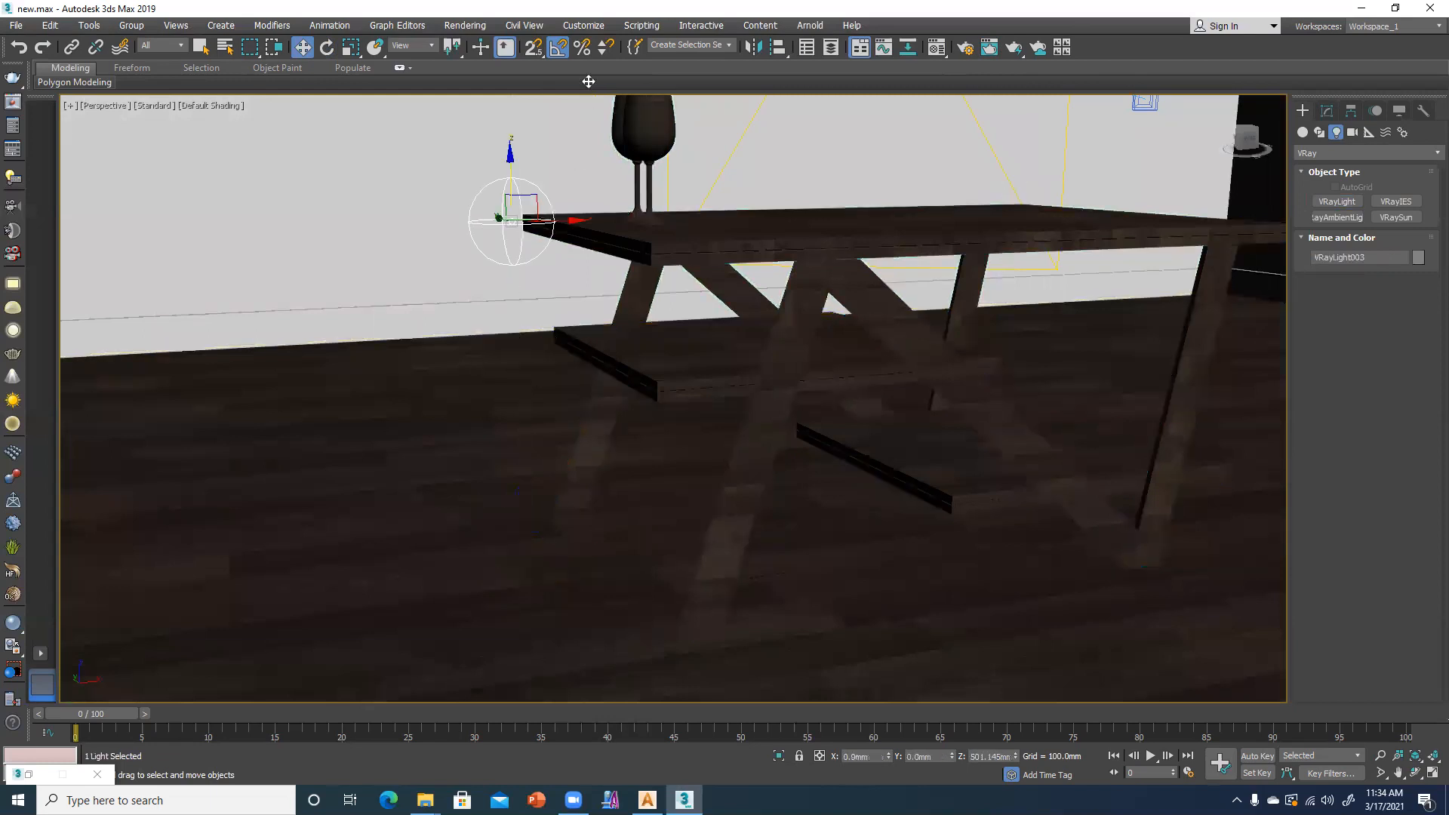
- Raise the sphere light to about Z 1797.5 mm inside the chandelier's lampshade and inspect its placement from several angles
{"action": "middle_click_drag", "start_coordinate": [518, 325], "coordinate": [514, 382]}
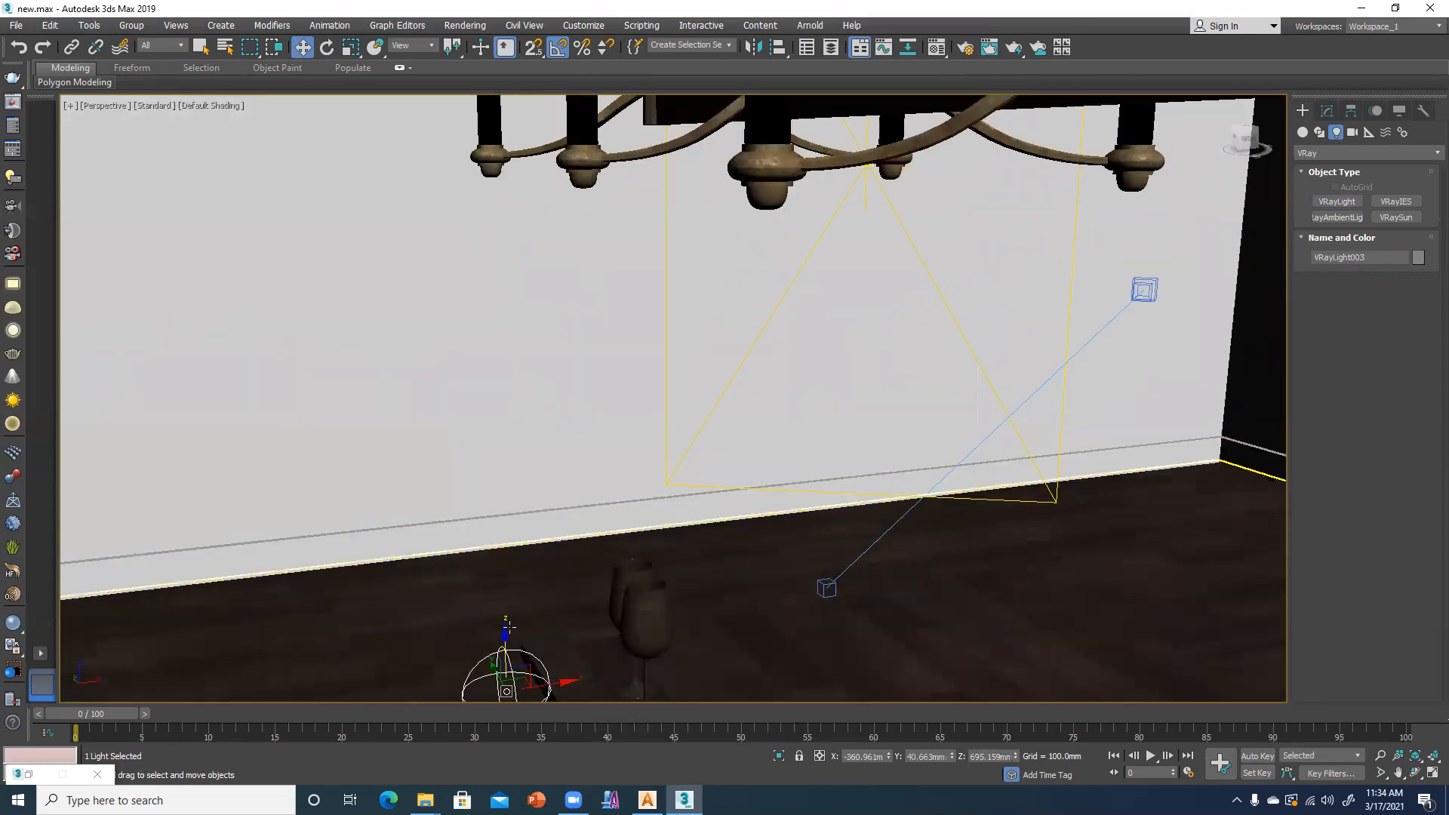
{"action": "left_click_drag", "start_coordinate": [504, 640], "coordinate": [528, 170]}
{"action": "mouse_move", "coordinate": [494, 158]}
{"action": "middle_mouse_down"}
{"action": "mouse_move", "coordinate": [508, 350]}
{"action": "mouse_move", "coordinate": [511, 158]}
{"action": "middle_mouse_up"}
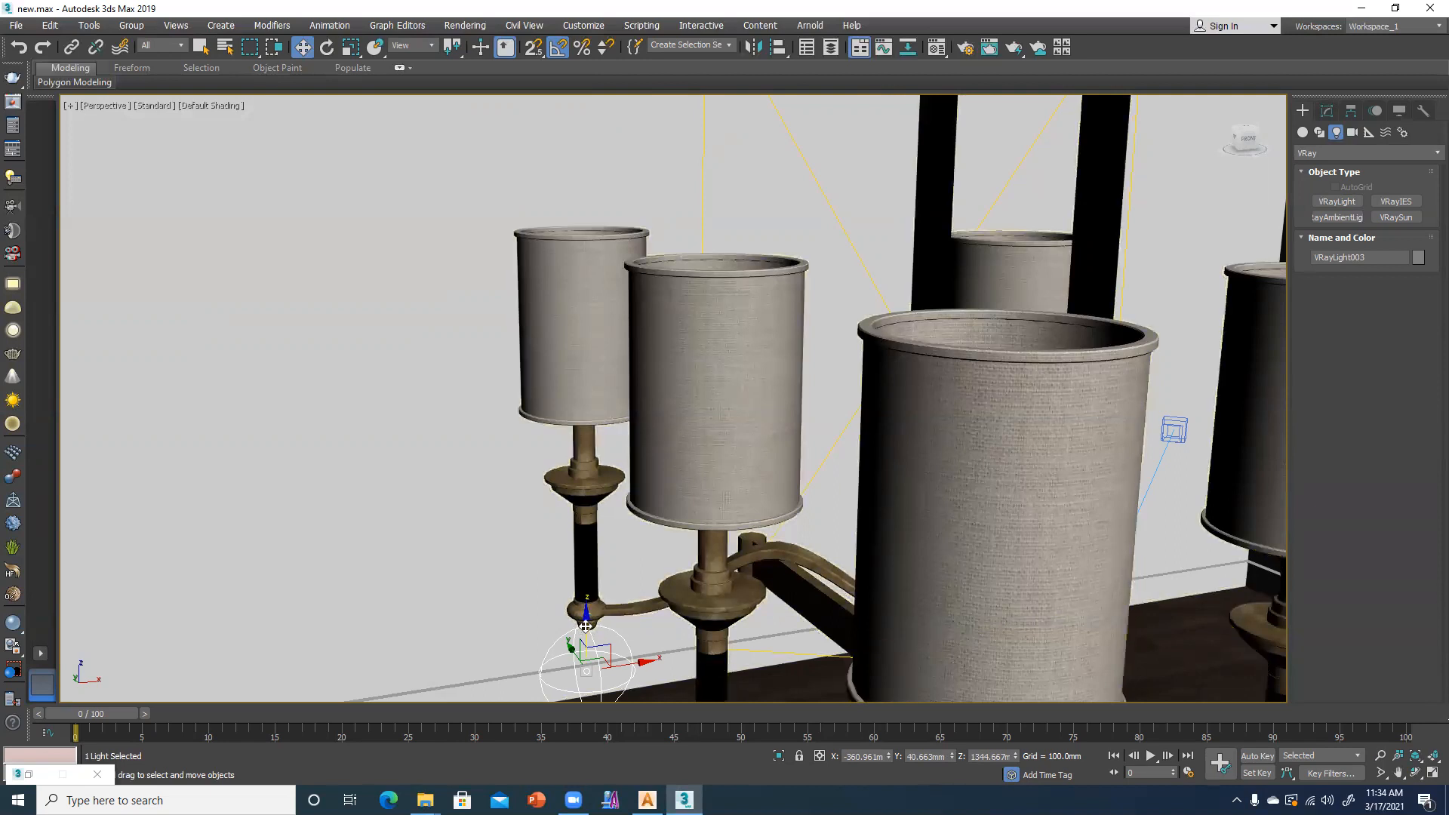
{"action": "left_click_drag", "start_coordinate": [587, 610], "coordinate": [575, 258]}
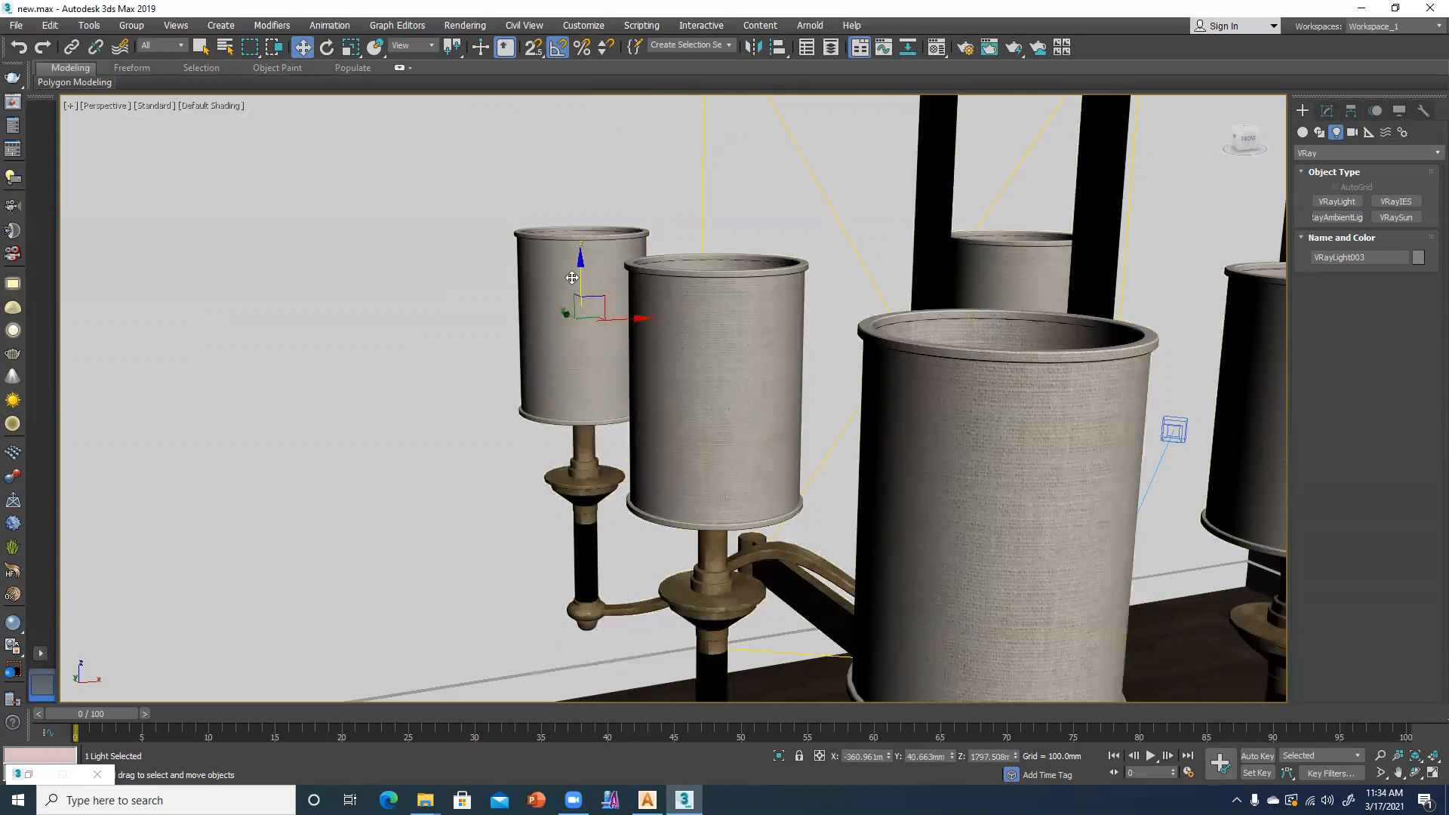
{"action": "middle_click_drag", "start_coordinate": [511, 351], "coordinate": [563, 399], "text": "alt"}
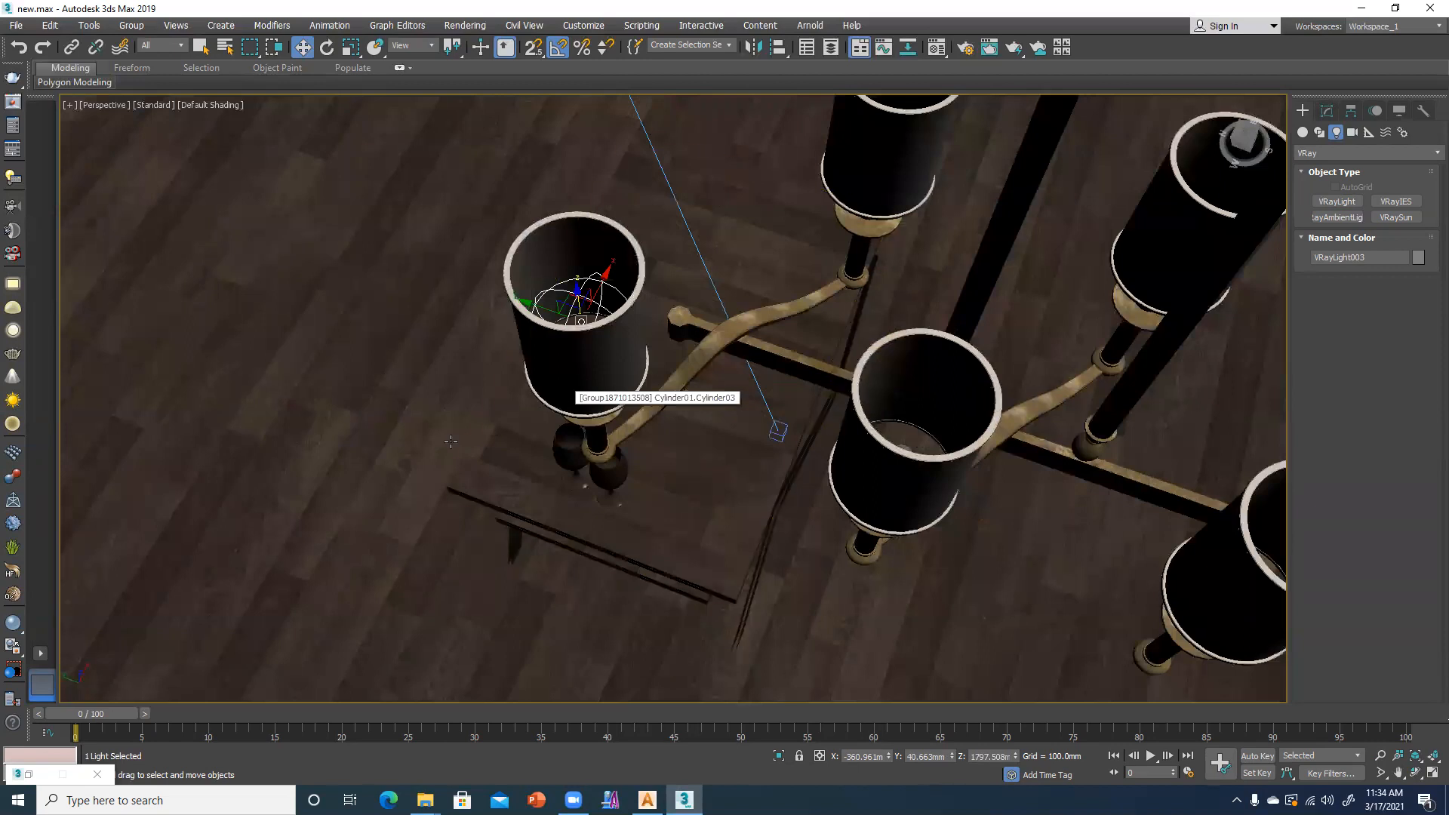
{"action": "middle_click_drag", "start_coordinate": [463, 453], "coordinate": [478, 483], "text": "alt"}
{"action": "middle_click_drag", "start_coordinate": [542, 475], "coordinate": [578, 344], "text": "alt"}
{"action": "middle_click_drag", "start_coordinate": [508, 491], "coordinate": [530, 539], "text": "alt"}
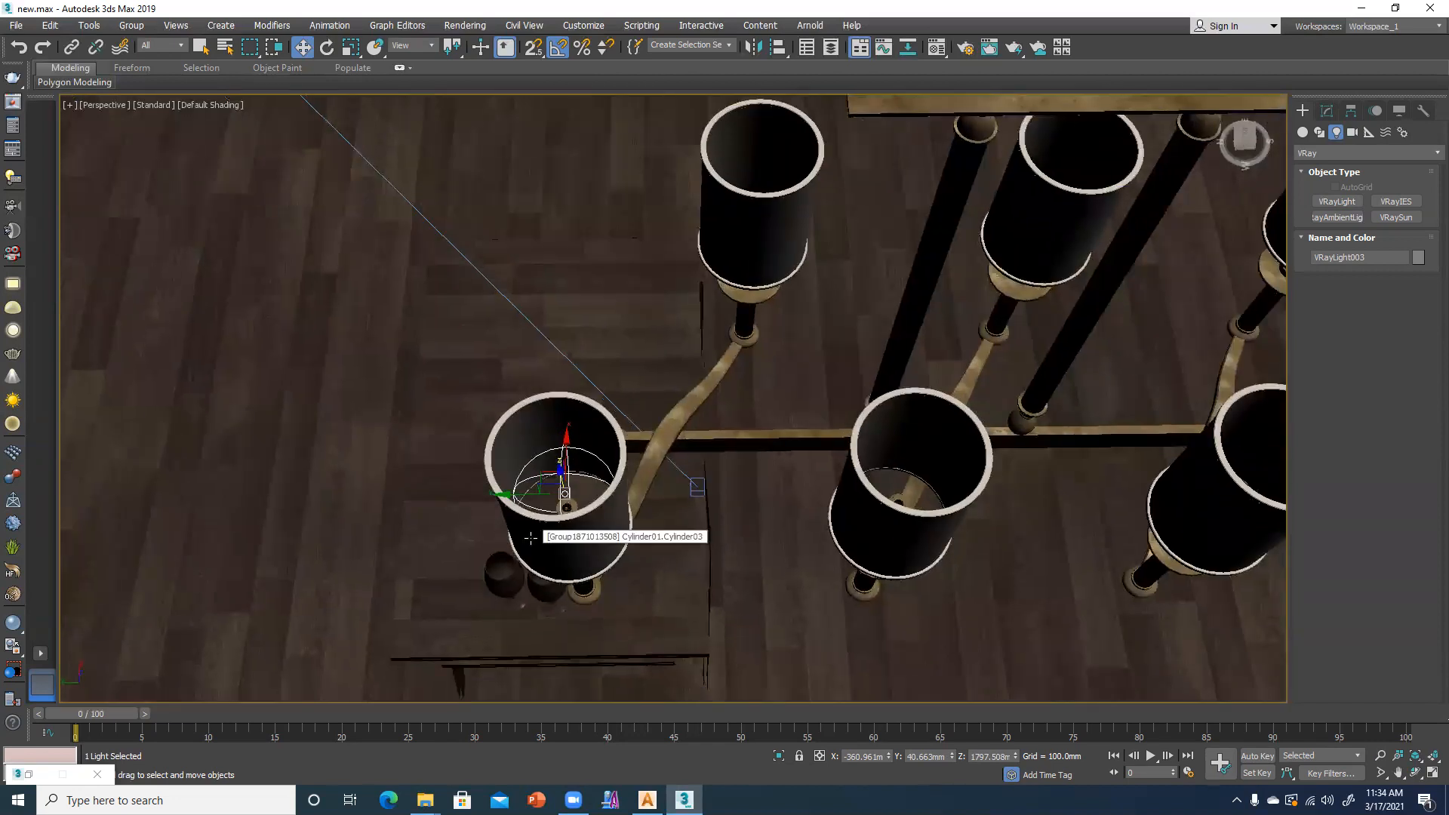
{"action": "middle_click_drag", "start_coordinate": [514, 526], "coordinate": [649, 514], "text": "alt"}
{"action": "middle_click_drag", "start_coordinate": [469, 478], "coordinate": [600, 497], "text": "alt"}
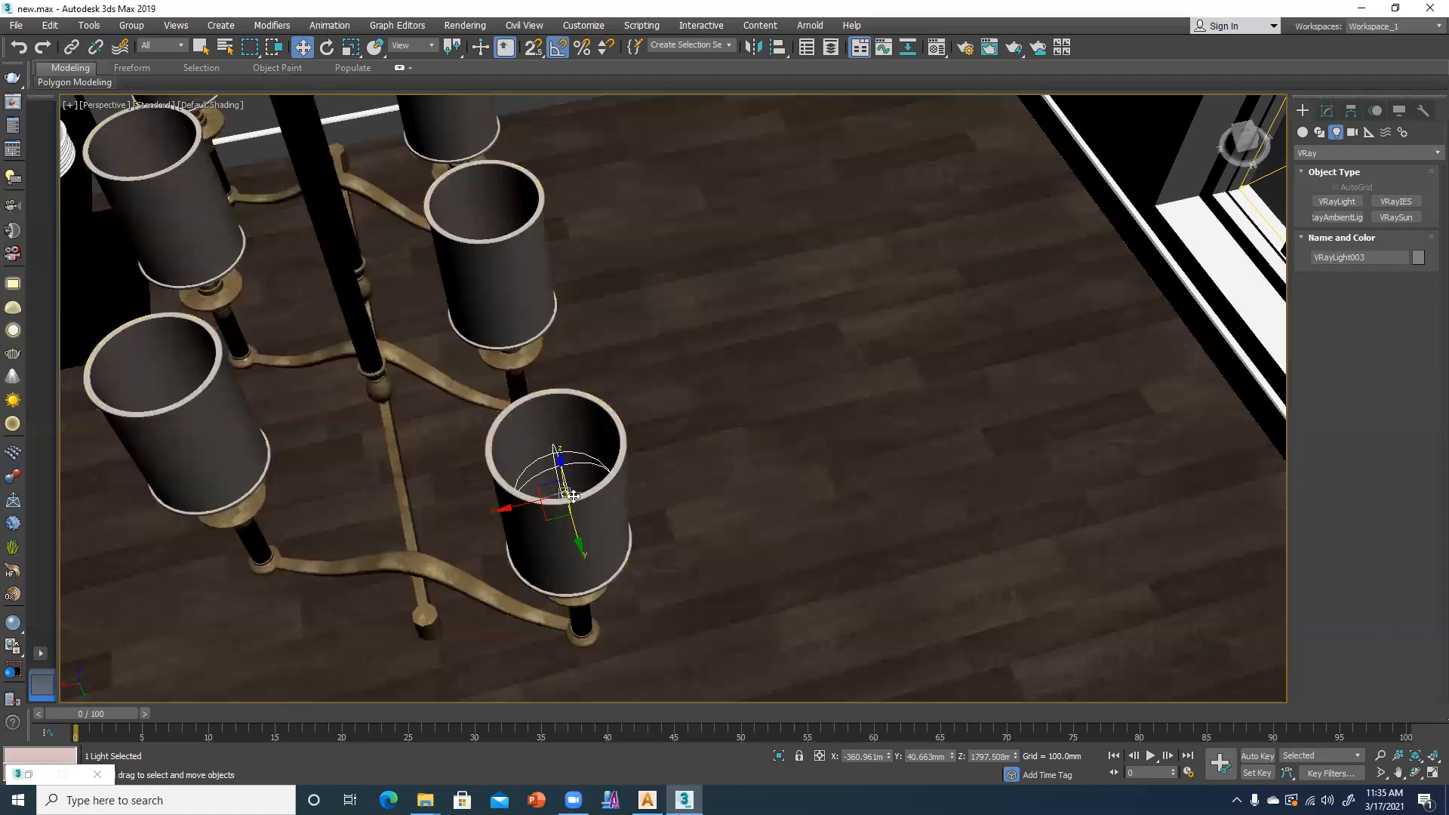
- Show the sphere light's general settings and options, and set its color to a warm orange
{"action": "left_click", "coordinate": [1328, 111]}
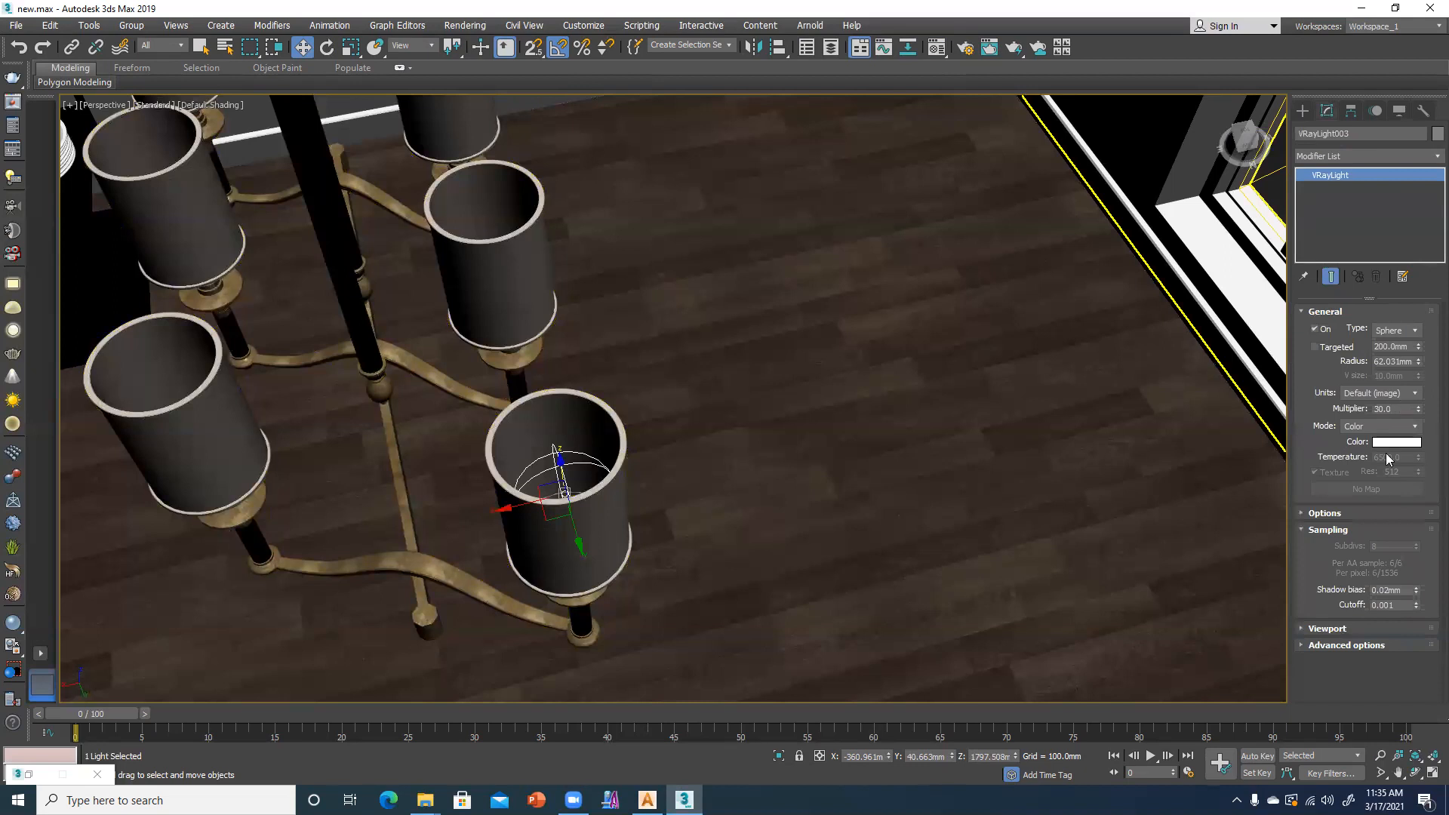
{"action": "left_click", "coordinate": [1321, 514]}
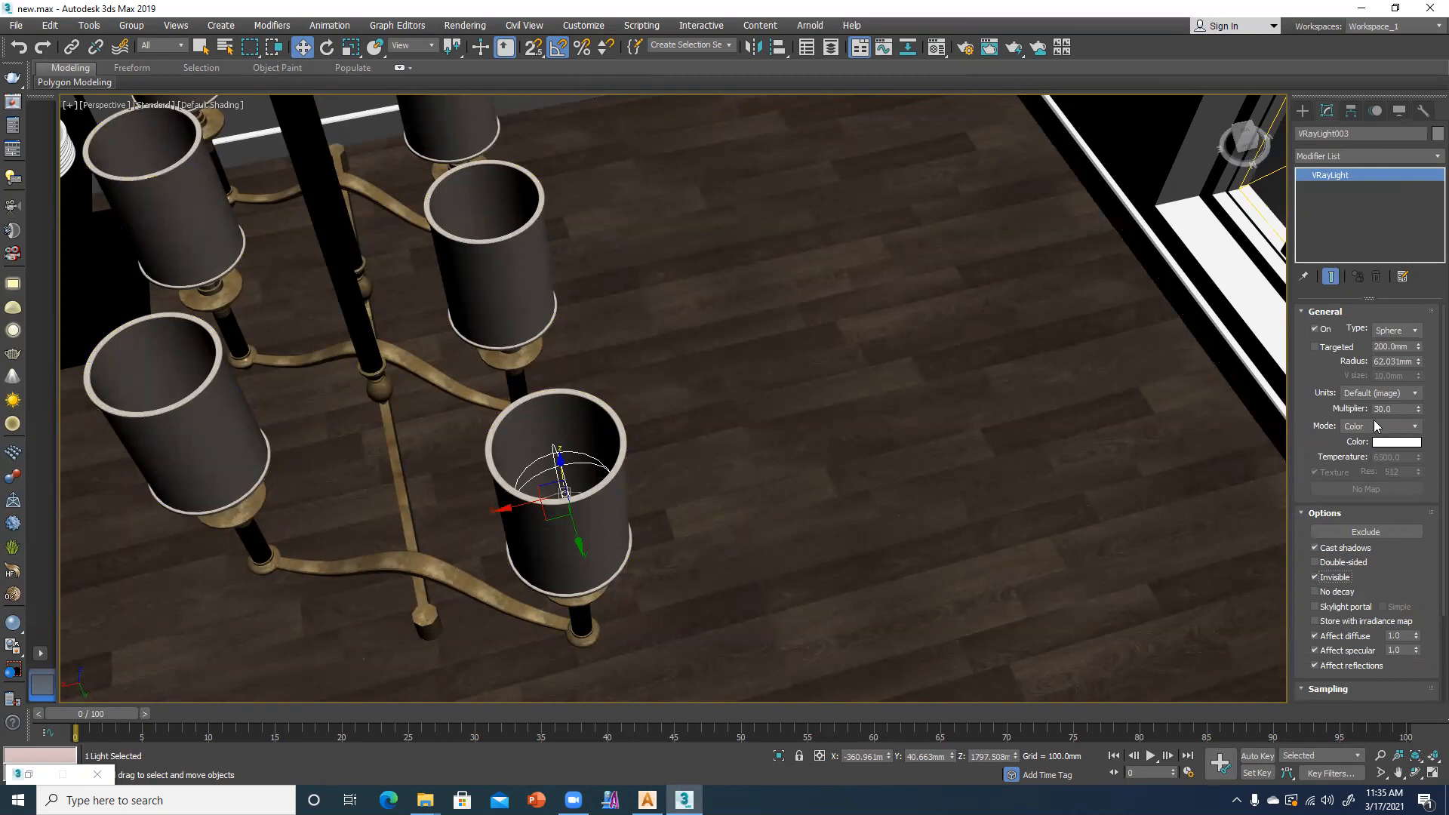
{"action": "left_click", "coordinate": [1395, 442]}
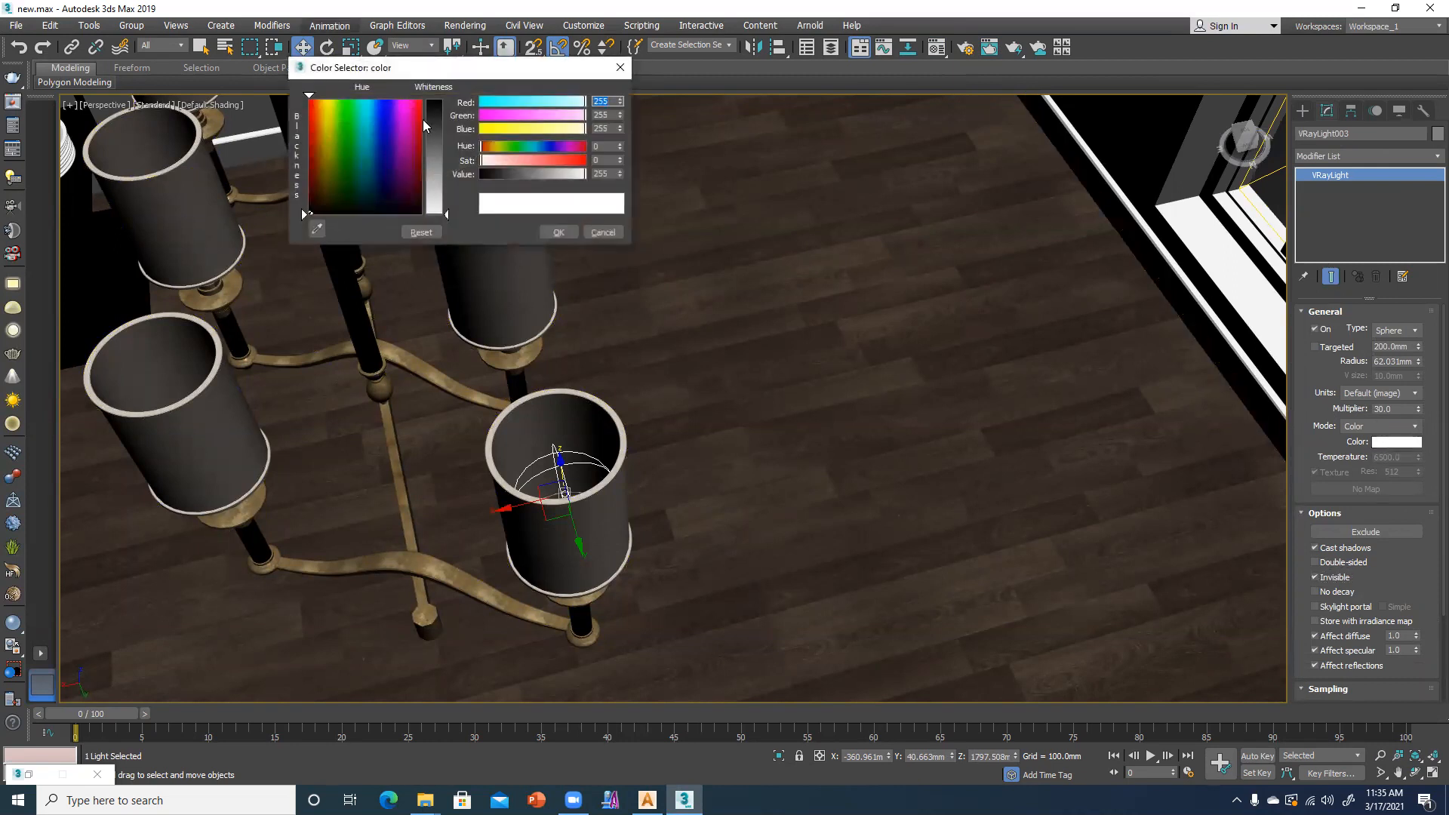
{"action": "left_click", "coordinate": [321, 123]}
{"action": "left_click_drag", "start_coordinate": [445, 215], "coordinate": [447, 120]}
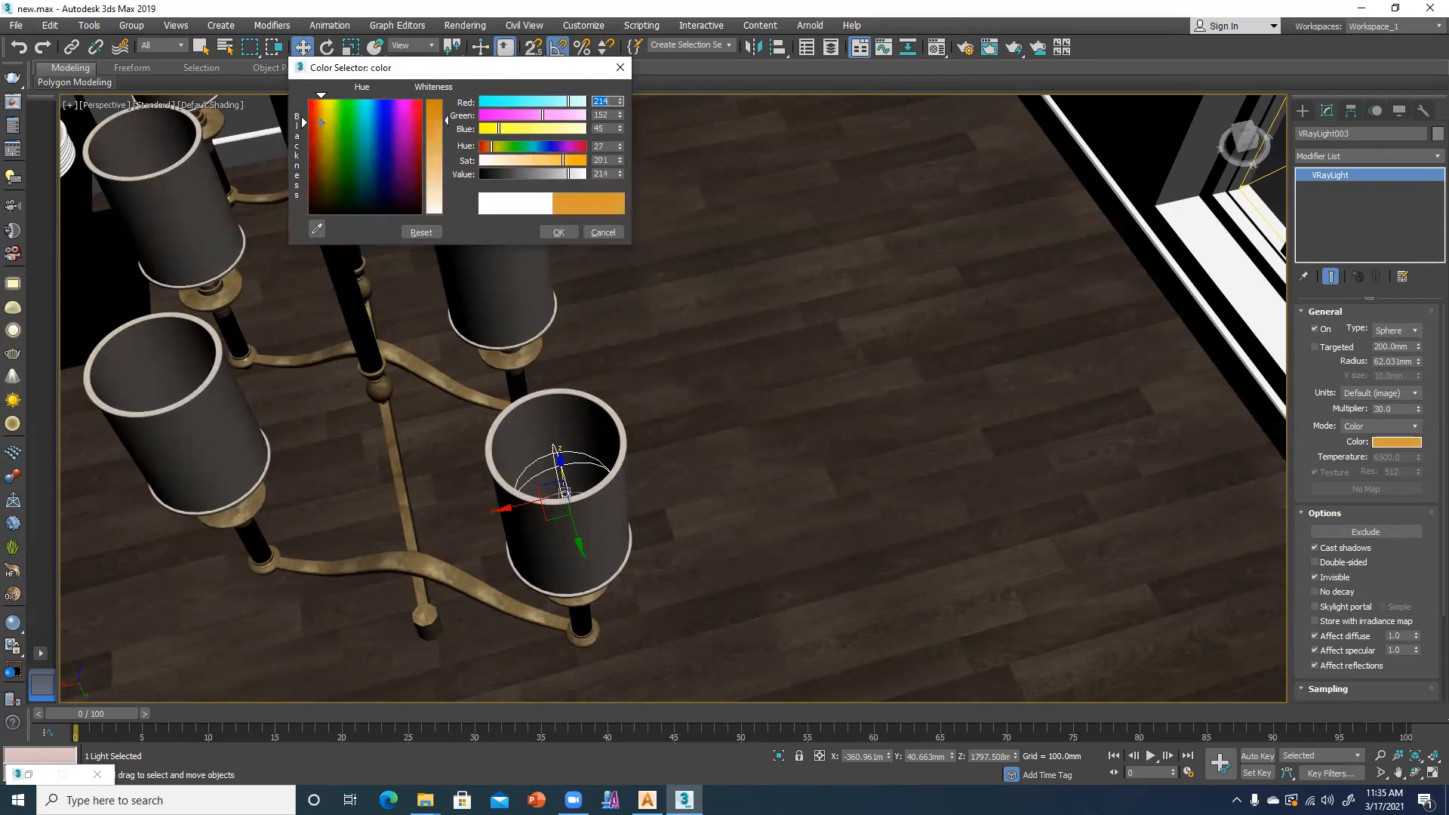
{"action": "left_click", "coordinate": [558, 232]}
- Clone the orange sphere light in the Top view and centre the clone on the lamp at the arm's other end
{"action": "key", "text": "alt+w"}
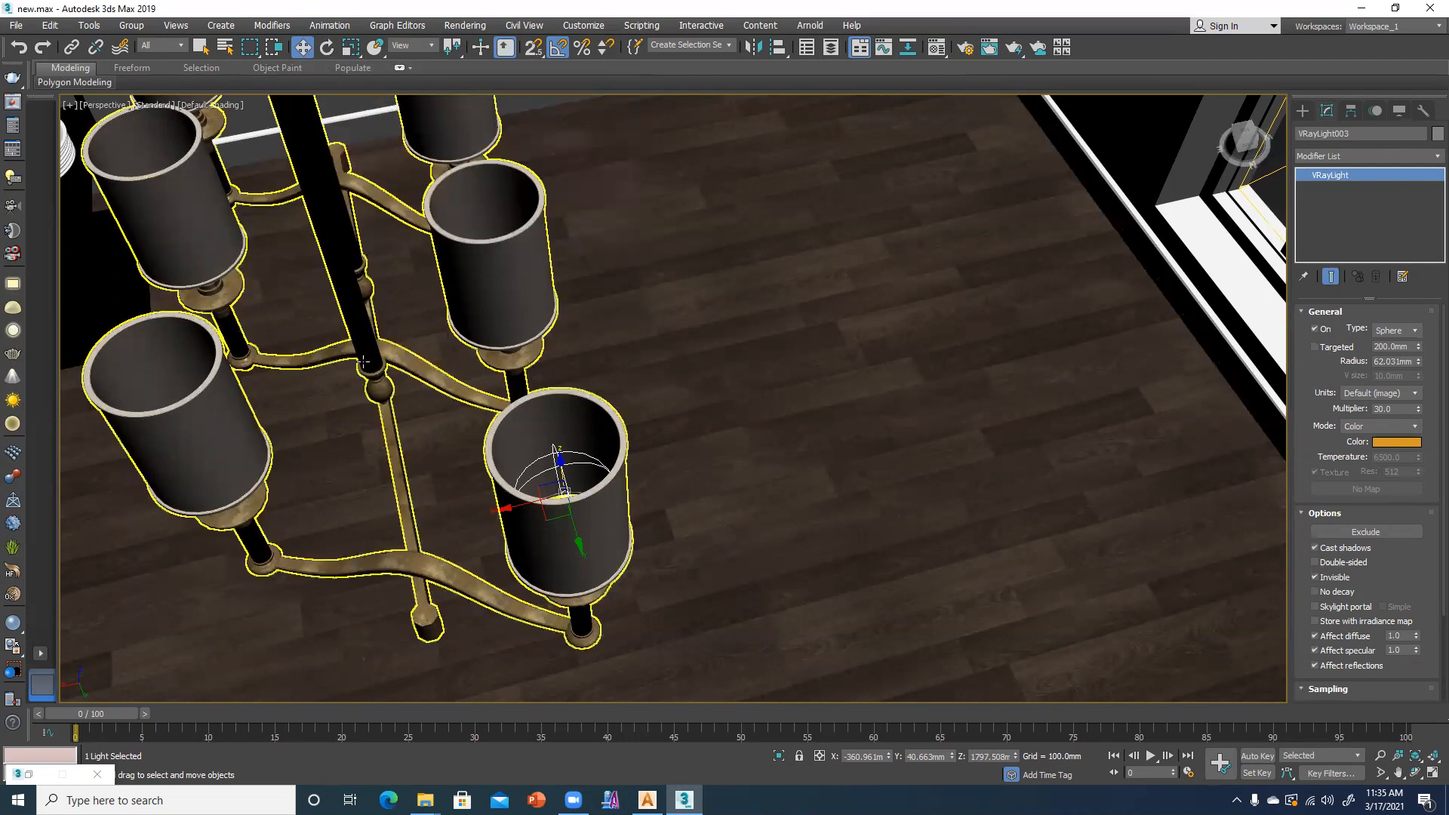
{"action": "key", "text": "alt+w"}
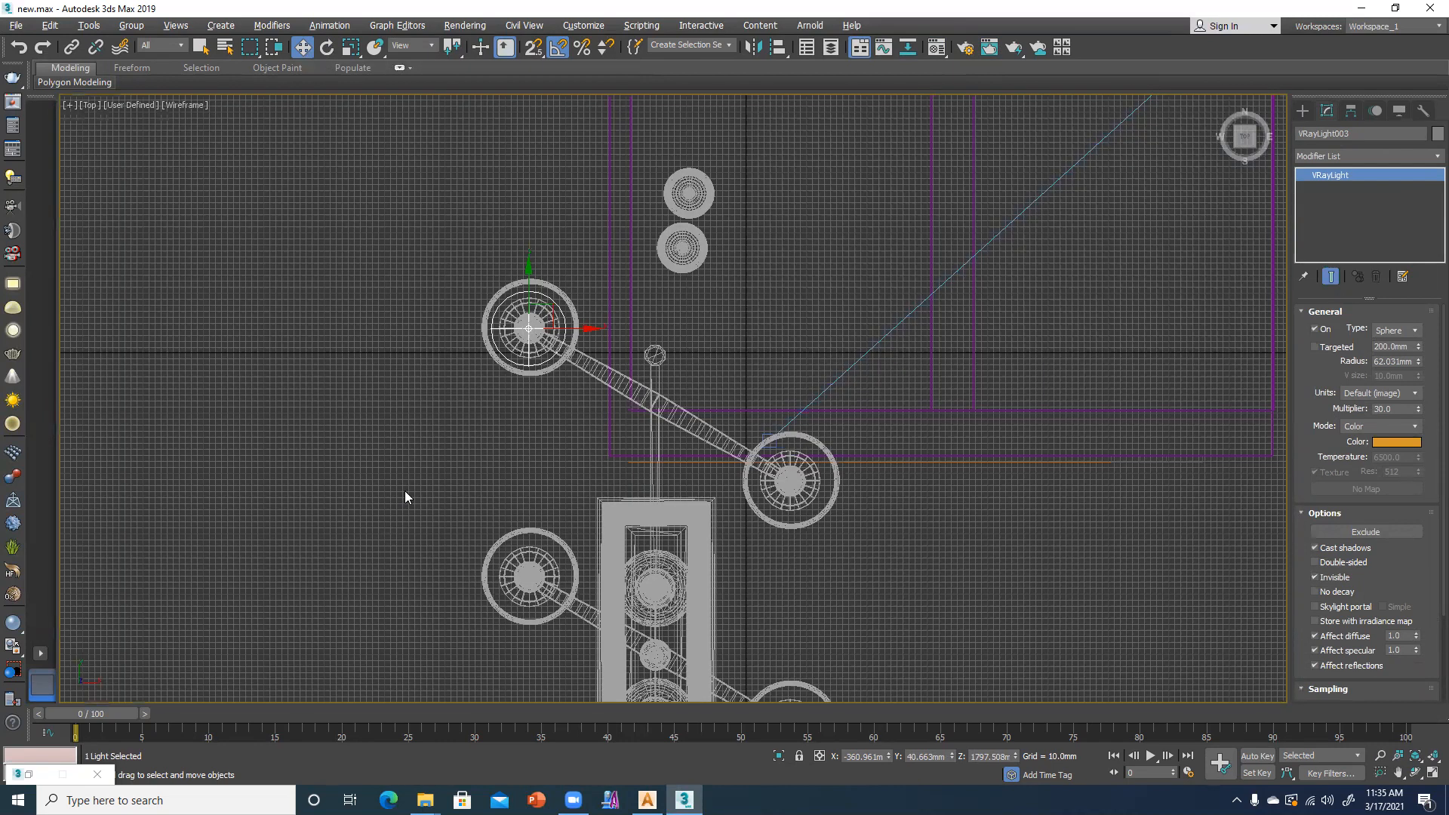
{"action": "mouse_move", "coordinate": [586, 324]}
{"action": "left_mouse_down", "text": "shift"}
{"action": "mouse_move", "coordinate": [922, 320]}
{"action": "mouse_move", "coordinate": [853, 320]}
{"action": "left_mouse_up", "text": "shift"}
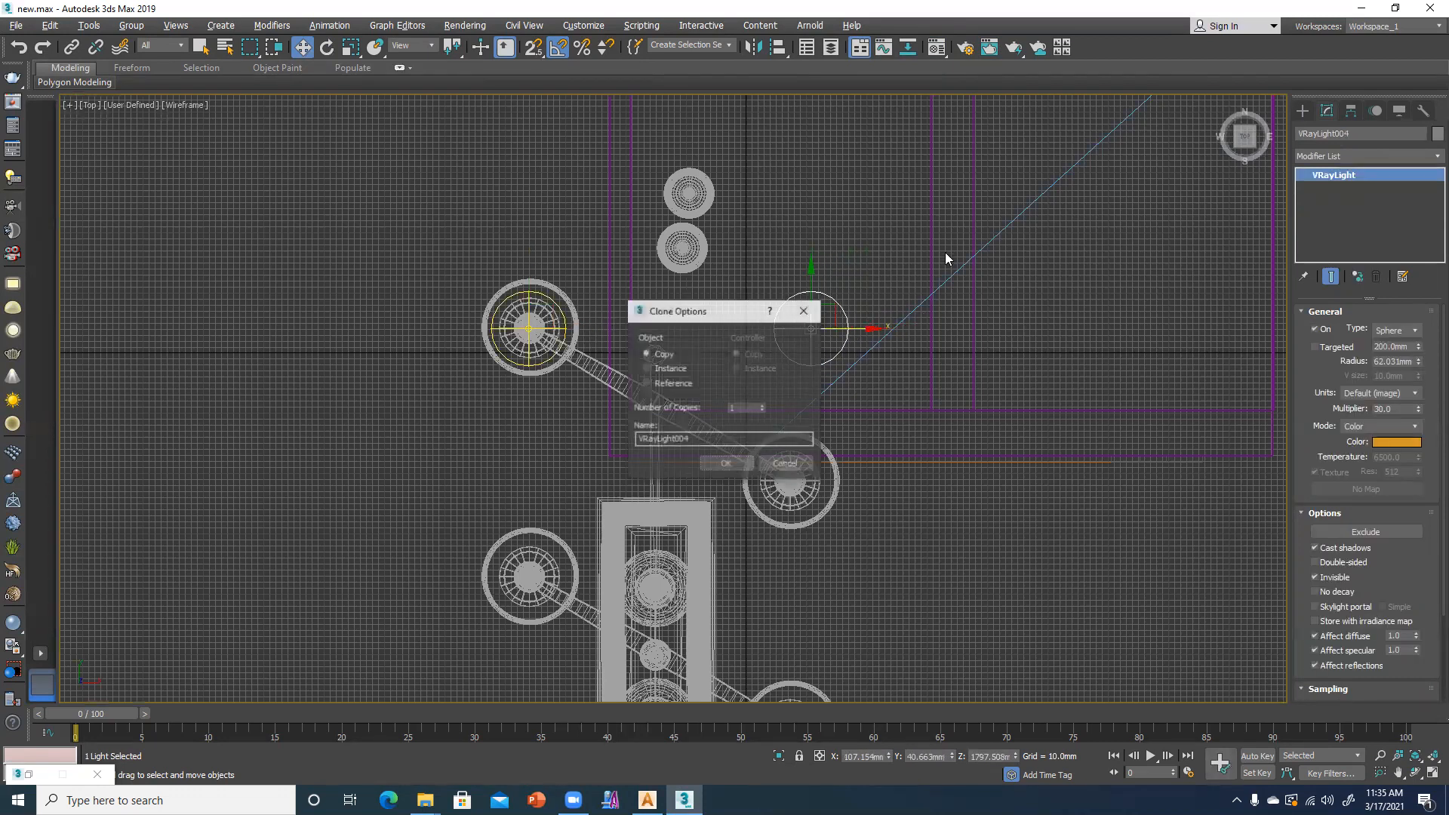
{"action": "left_click", "coordinate": [726, 464]}
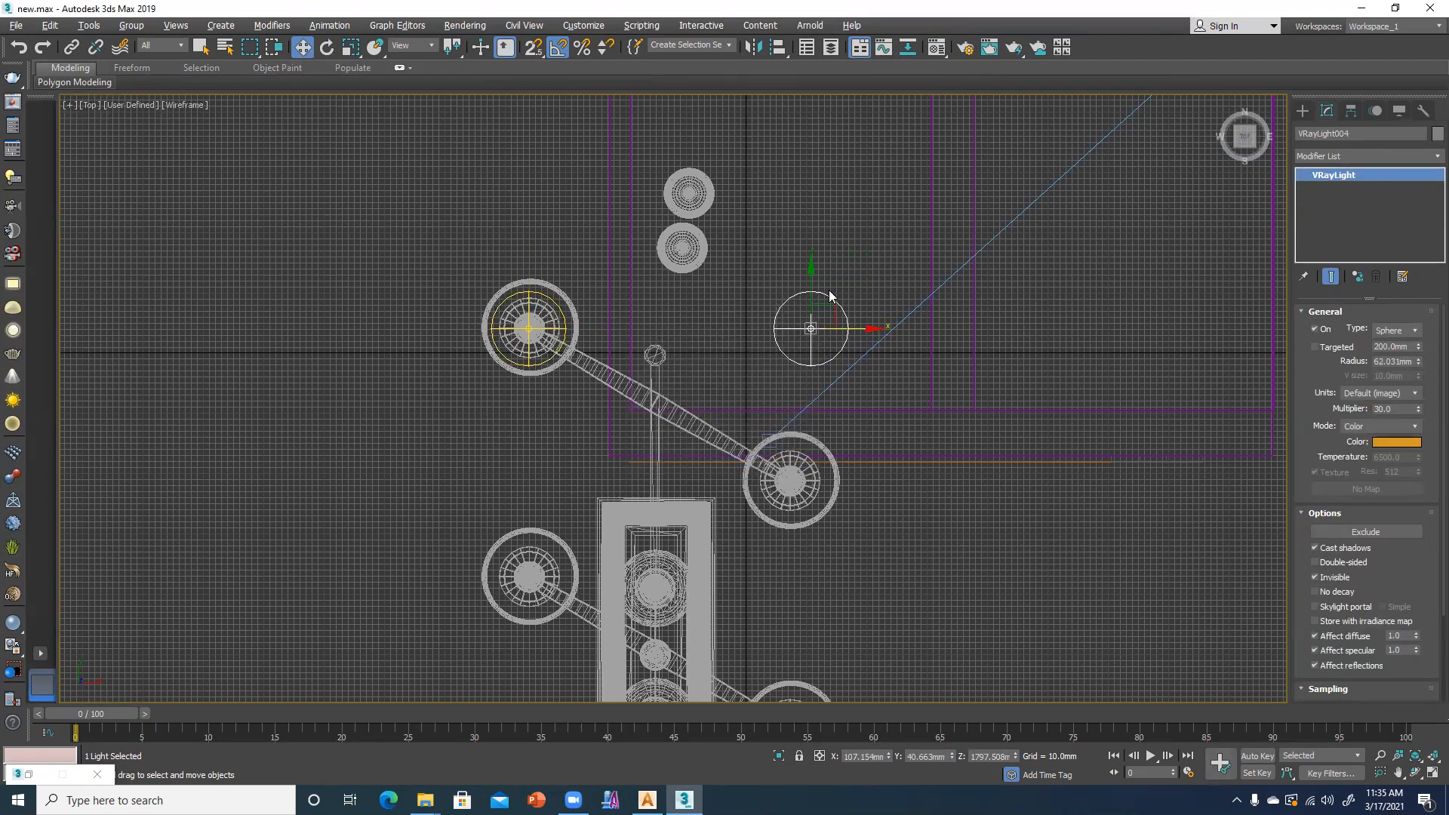
{"action": "left_click_drag", "start_coordinate": [813, 266], "coordinate": [811, 462]}
{"action": "scroll", "coordinate": [811, 462], "scroll_direction": "up", "scroll_amount": 4}
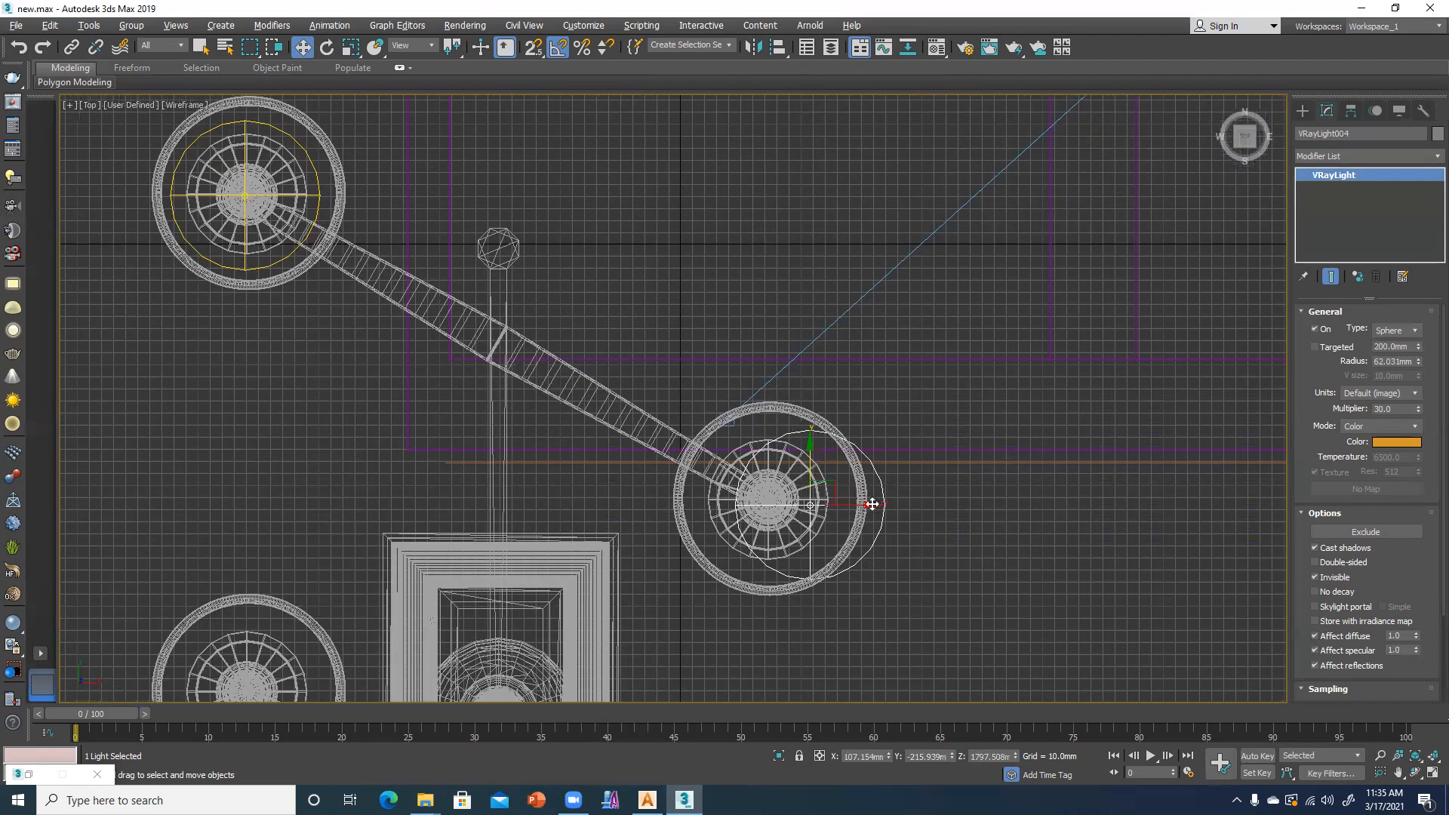
{"action": "left_click_drag", "start_coordinate": [816, 504], "coordinate": [789, 502]}
- Clone the pair of sphere lights as two instances along Y onto the lamps of the other two chandelier arms
{"action": "scroll", "coordinate": [273, 379], "scroll_direction": "down", "scroll_amount": 6}
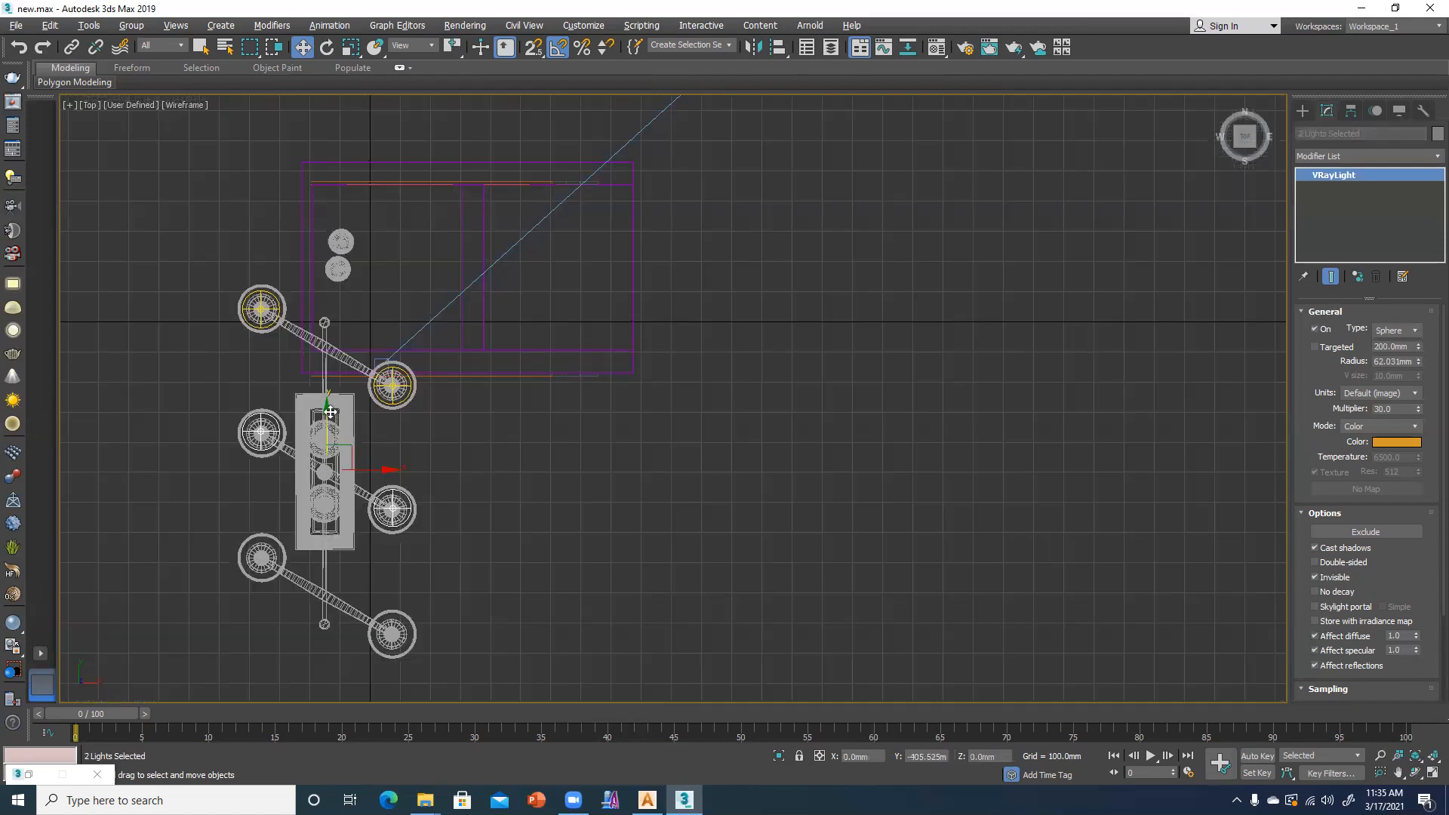
{"action": "left_click_drag", "start_coordinate": [329, 412], "coordinate": [330, 537], "text": "shift"}
{"action": "left_click", "coordinate": [763, 405]}
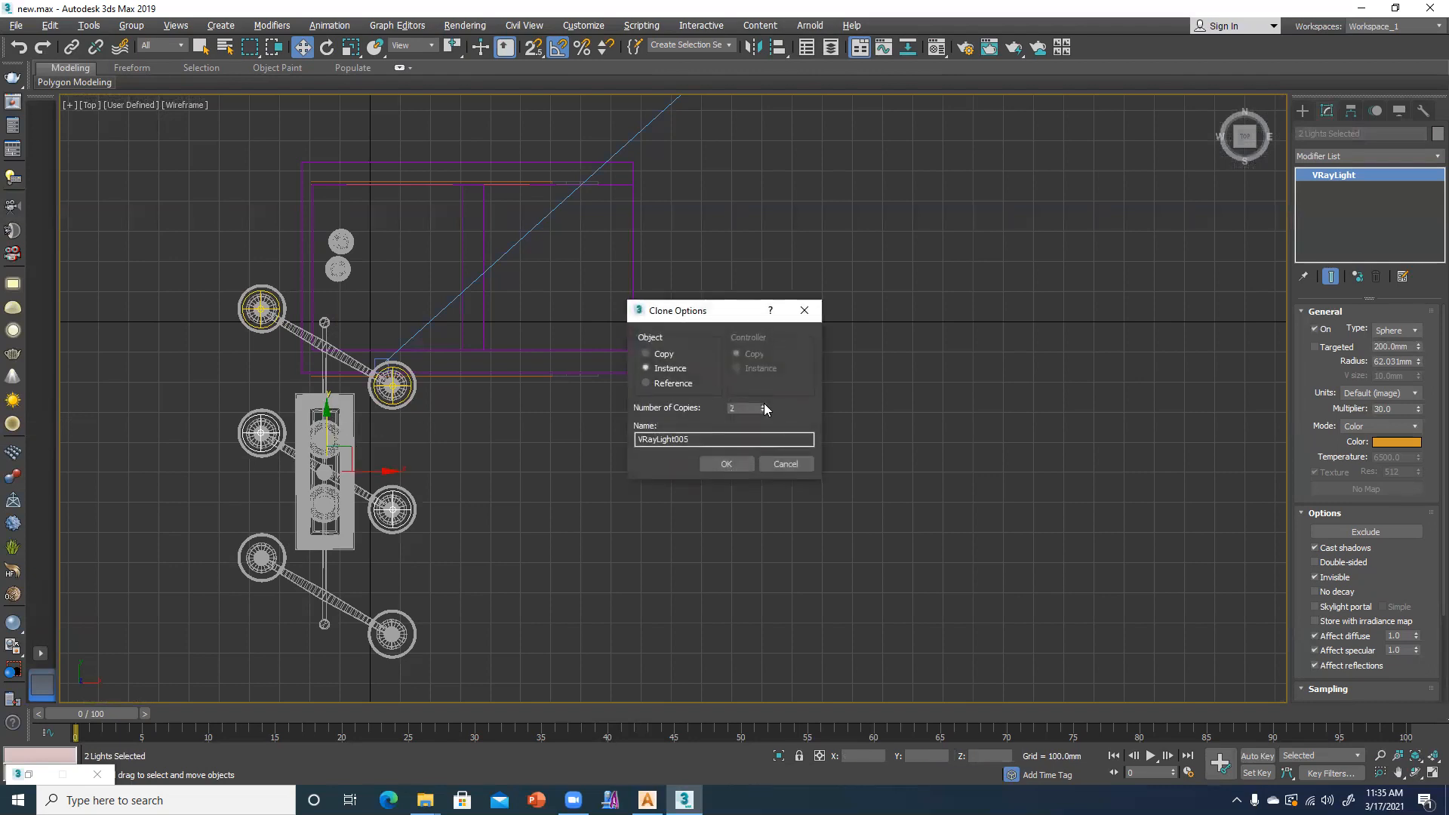
{"action": "left_click", "coordinate": [724, 465]}
{"action": "middle_click_drag", "start_coordinate": [358, 546], "coordinate": [426, 546]}
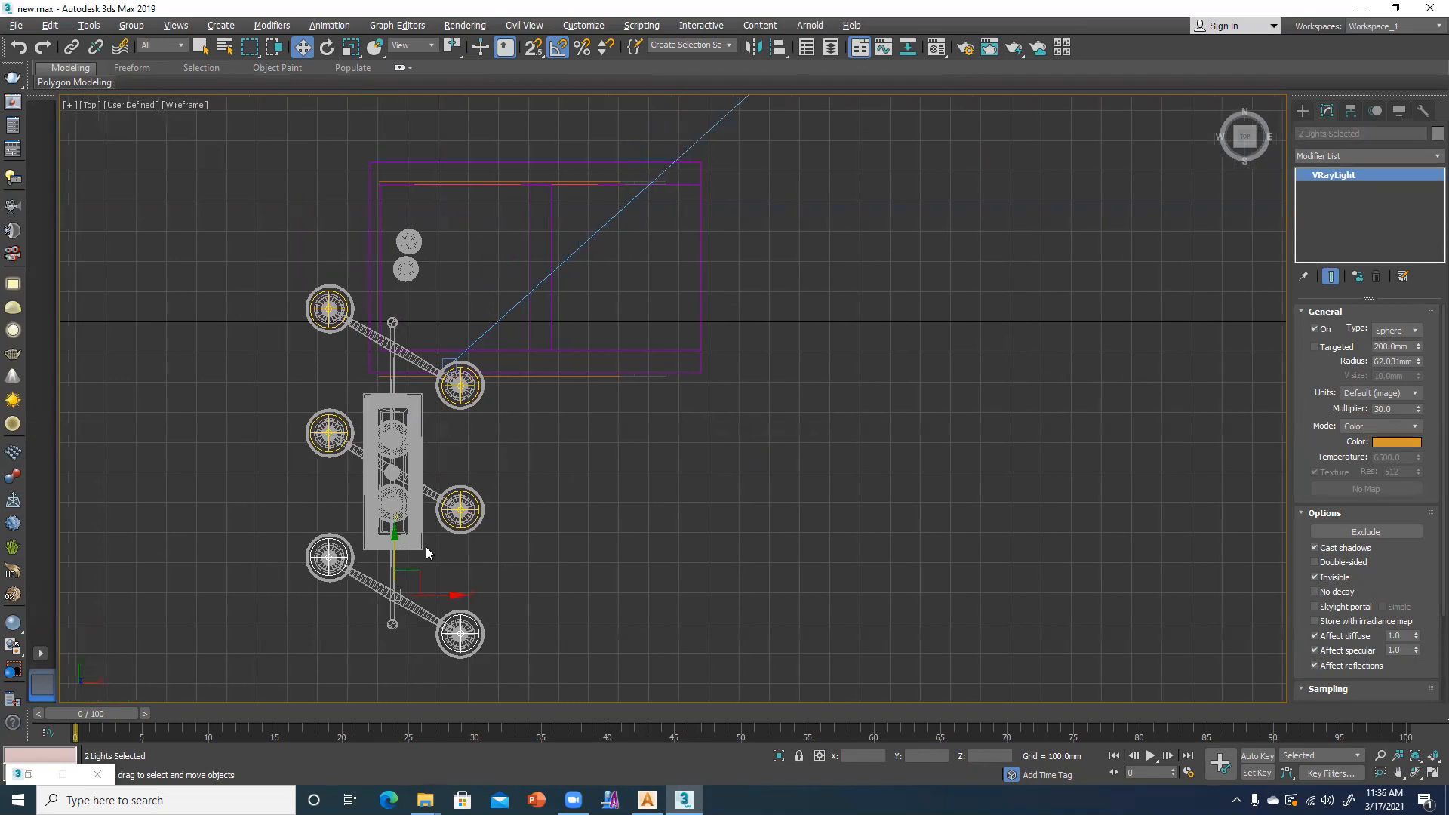
{"action": "scroll", "coordinate": [425, 553], "scroll_direction": "up", "scroll_amount": 2}
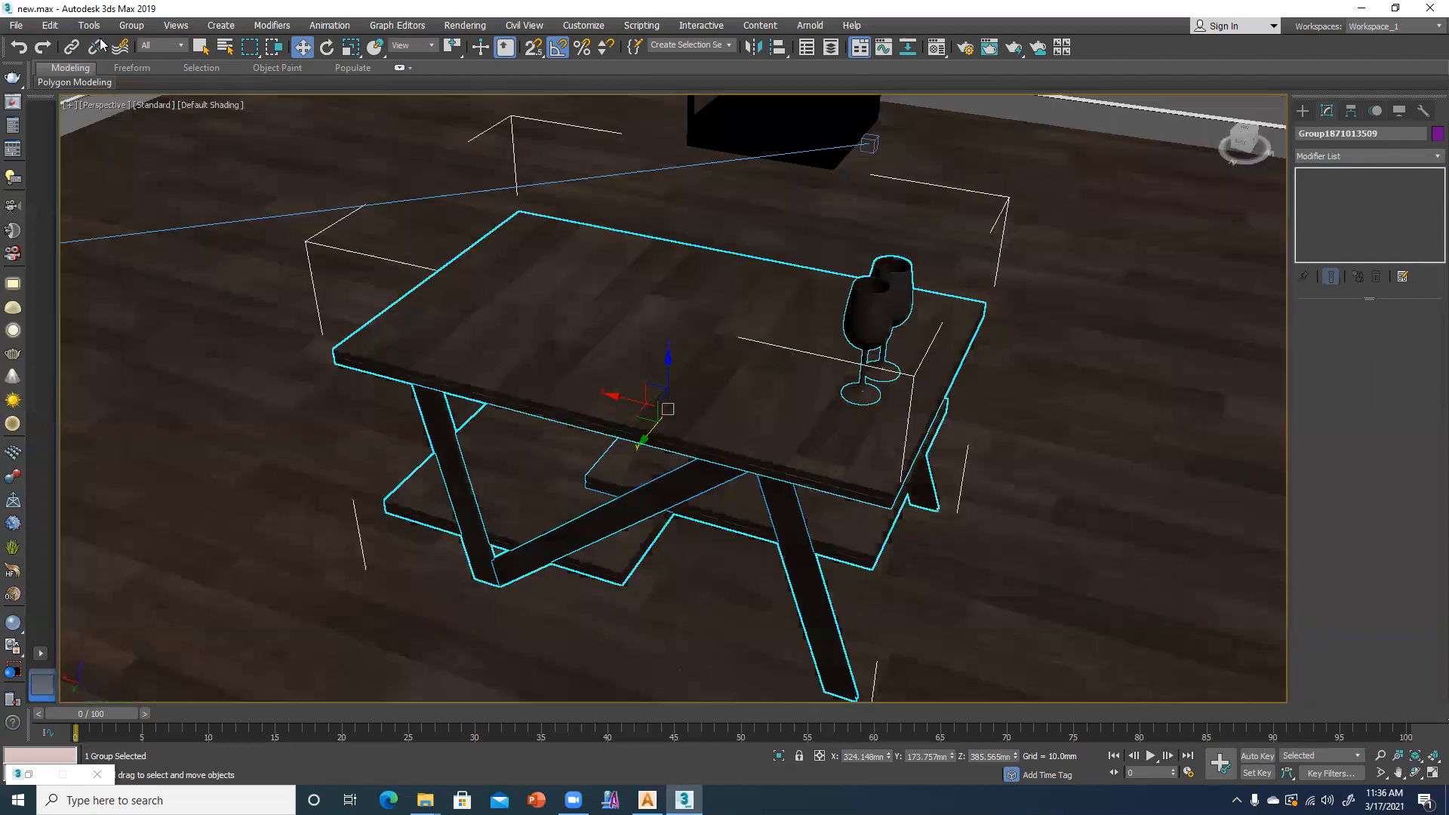
- Open the table's group and assign the 09 - Default material to the tabletop, replacing the scene material of the same name
{"action": "left_click", "coordinate": [131, 25]}
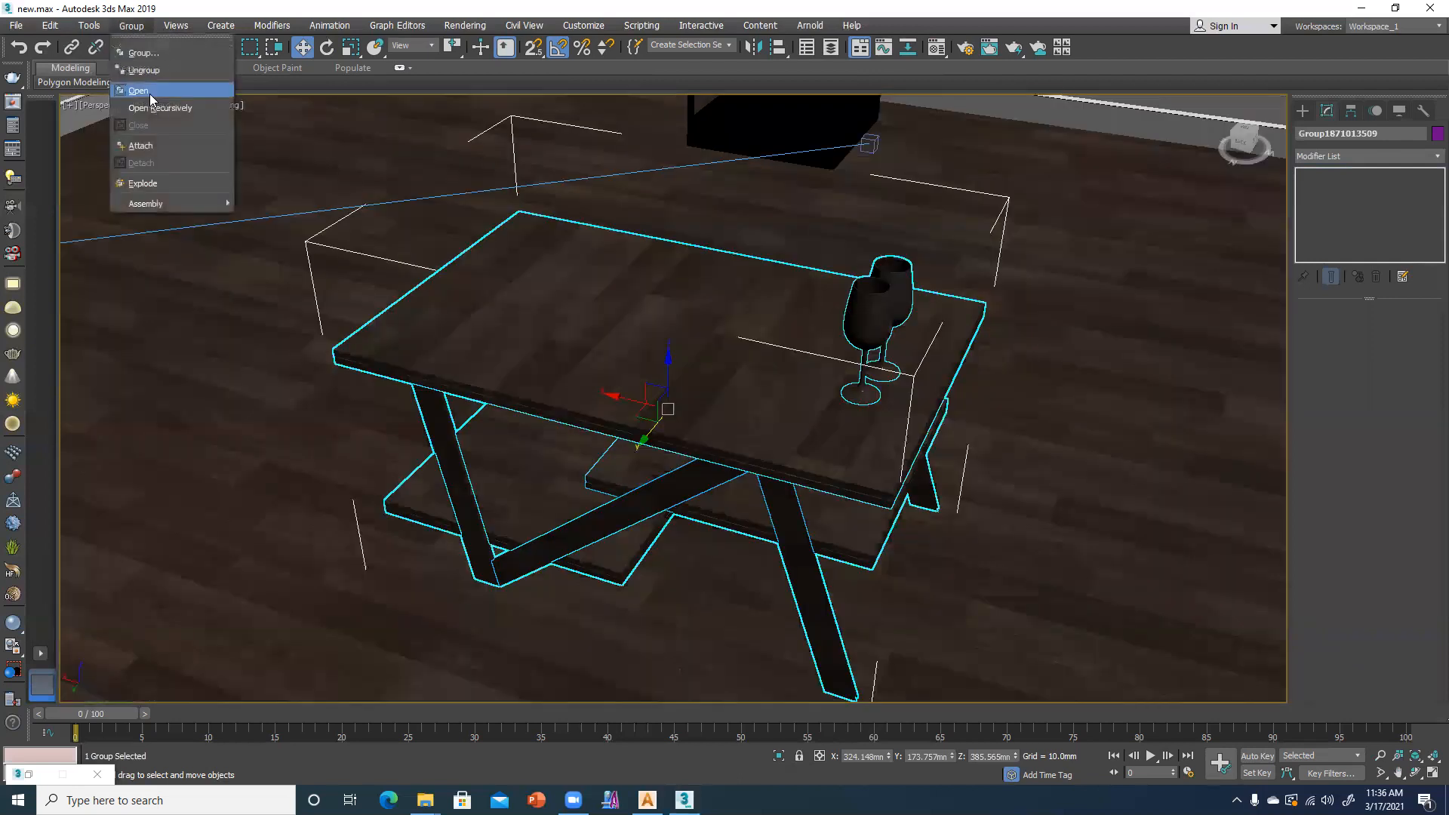
{"action": "left_click", "coordinate": [149, 94]}
{"action": "left_click", "coordinate": [707, 390]}
{"action": "key", "text": "m"}
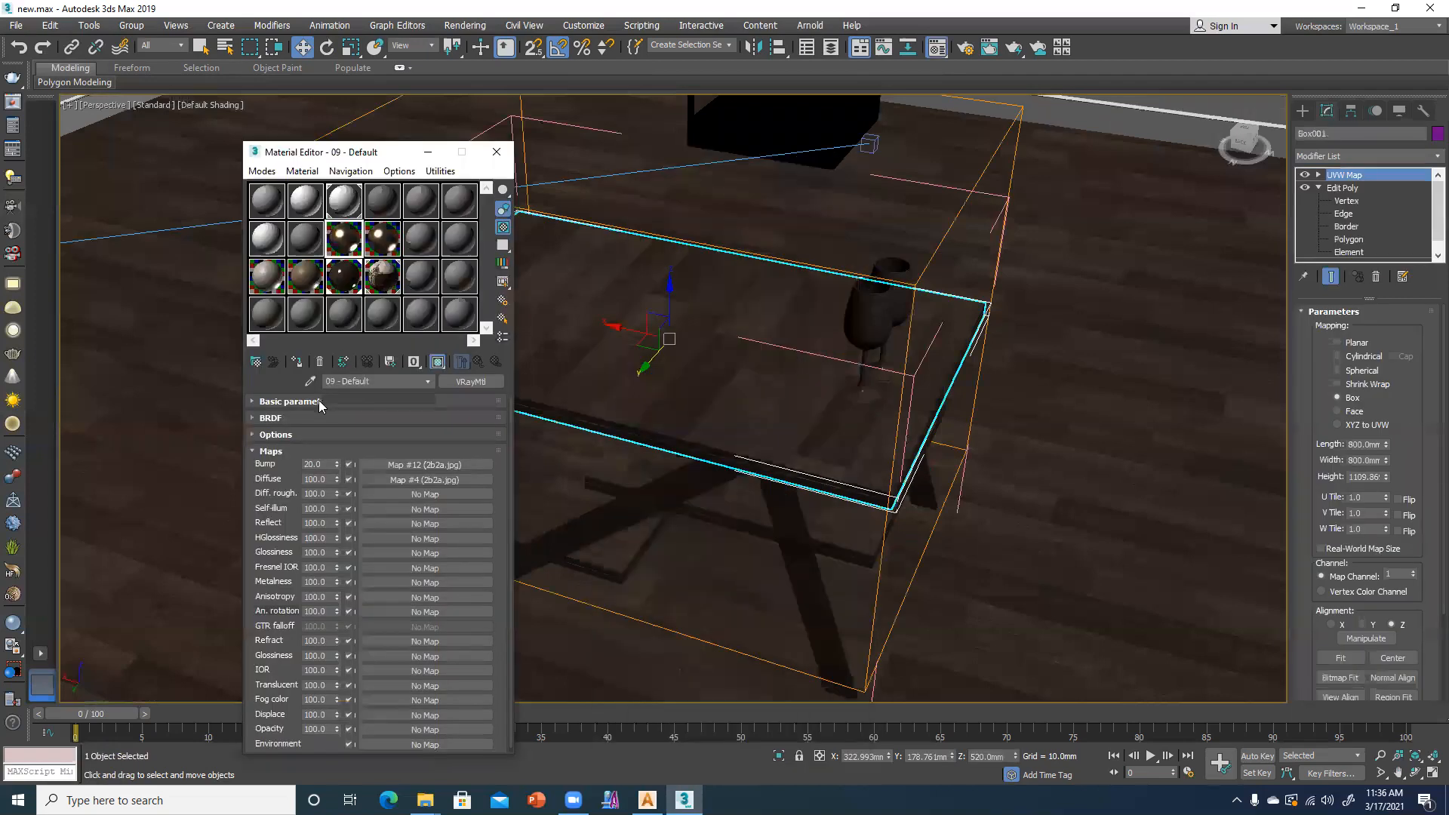
{"action": "left_click", "coordinate": [296, 363]}
{"action": "left_click", "coordinate": [735, 455]}
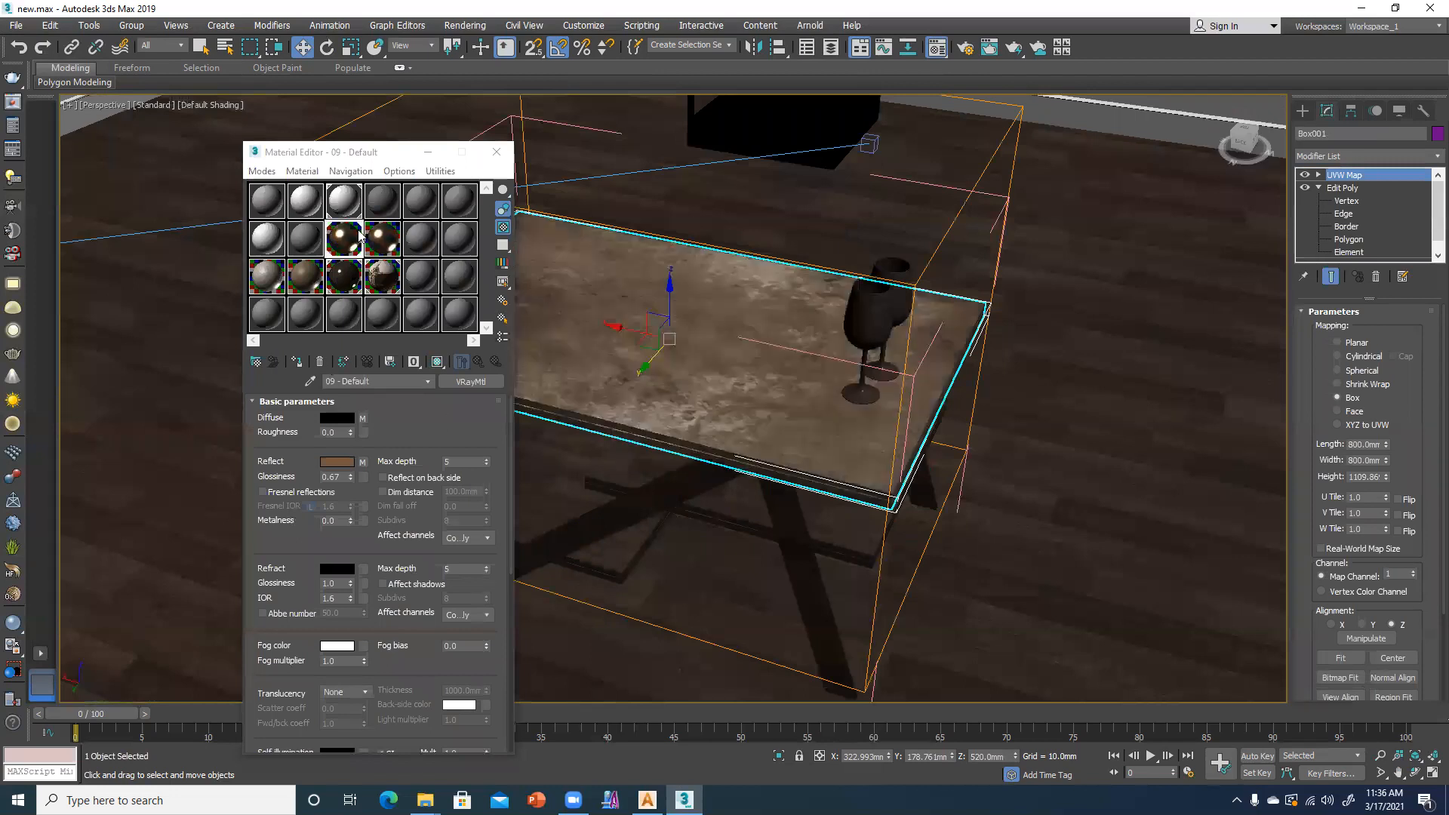
- Try the other 09 - Default material and 09 - Defaaaultss on the tabletop, replacing the scene materials of the same names
{"action": "left_click", "coordinate": [299, 366]}
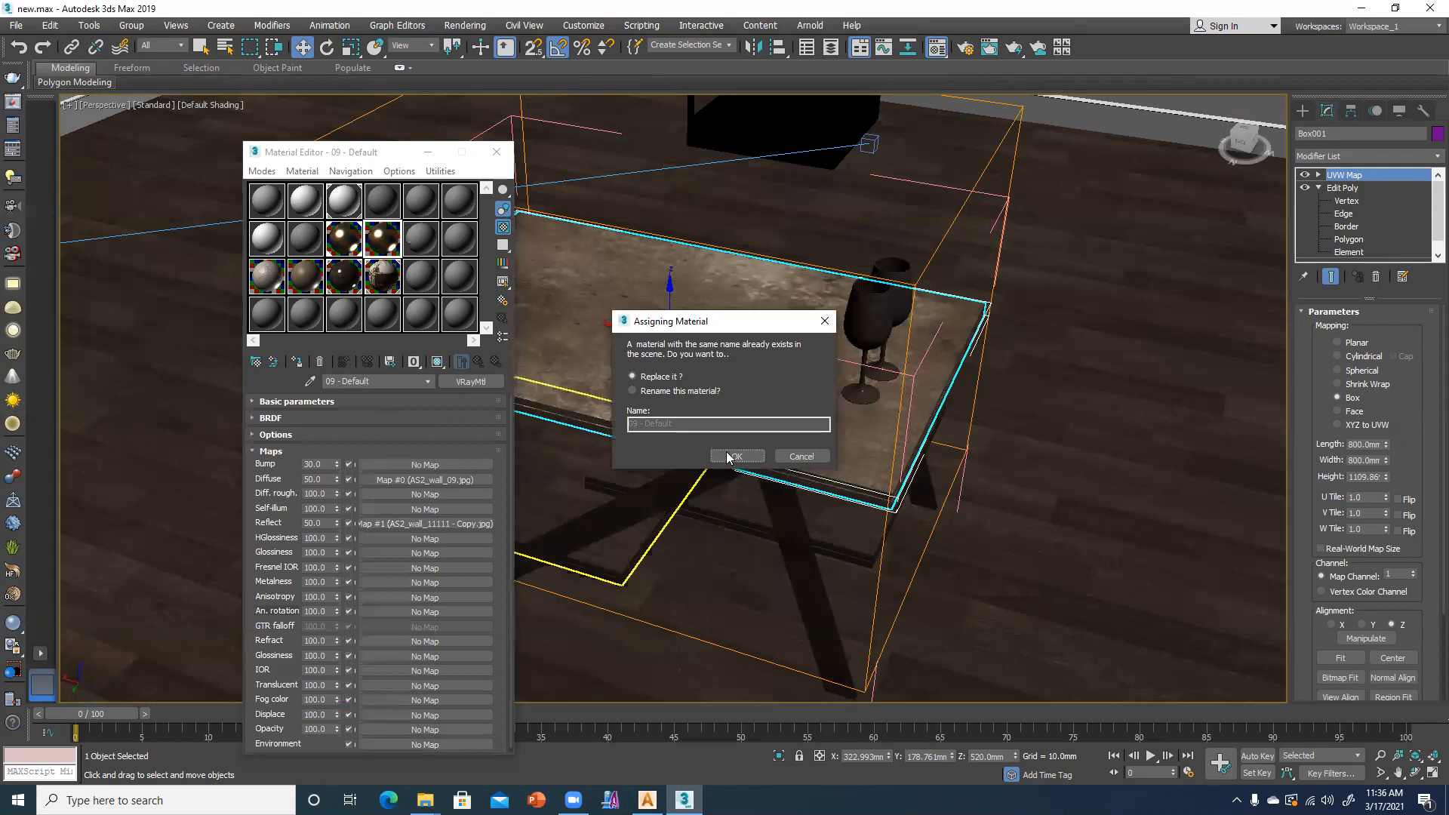
{"action": "left_click", "coordinate": [727, 453]}
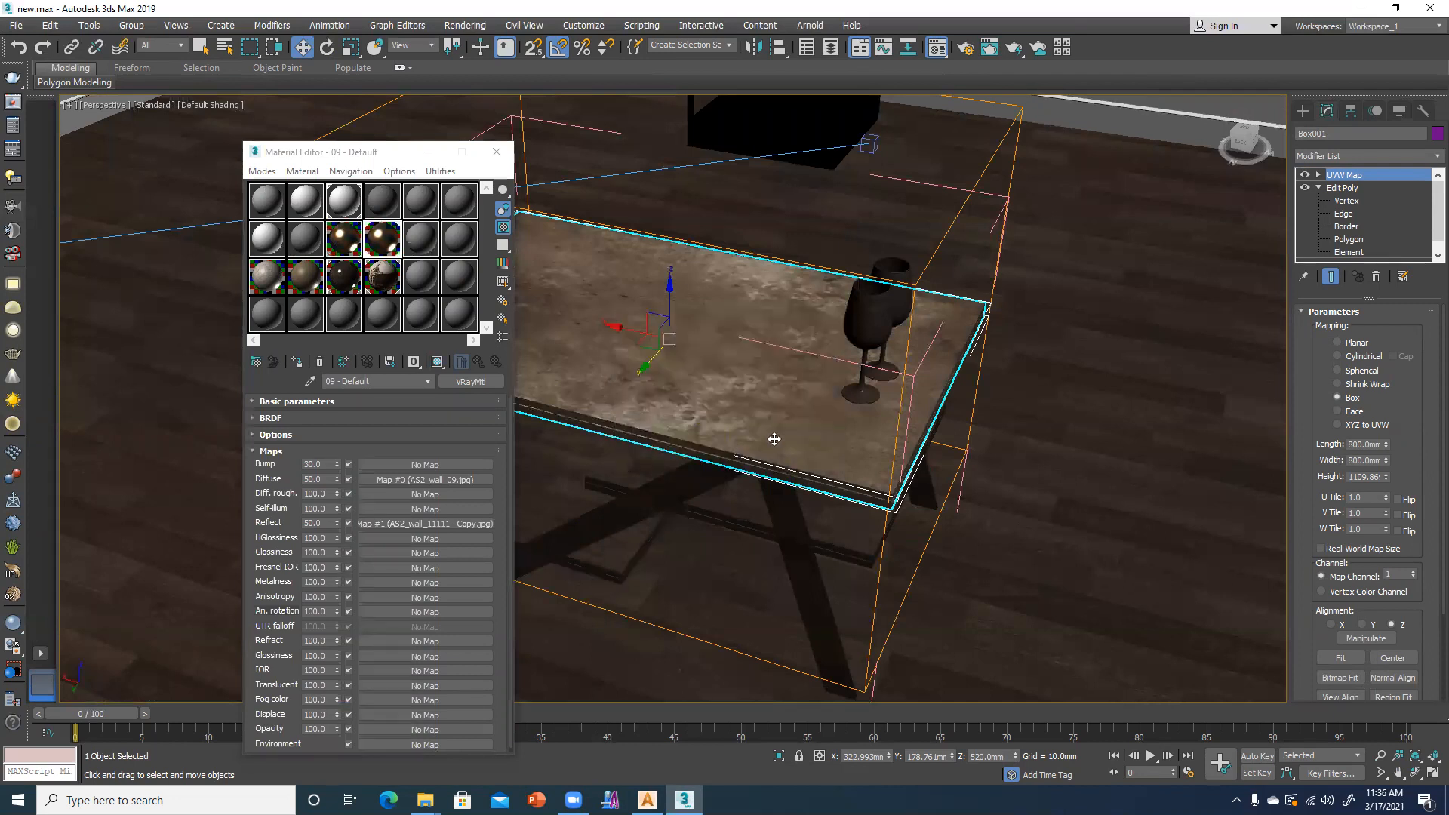
{"action": "left_click", "coordinate": [306, 279]}
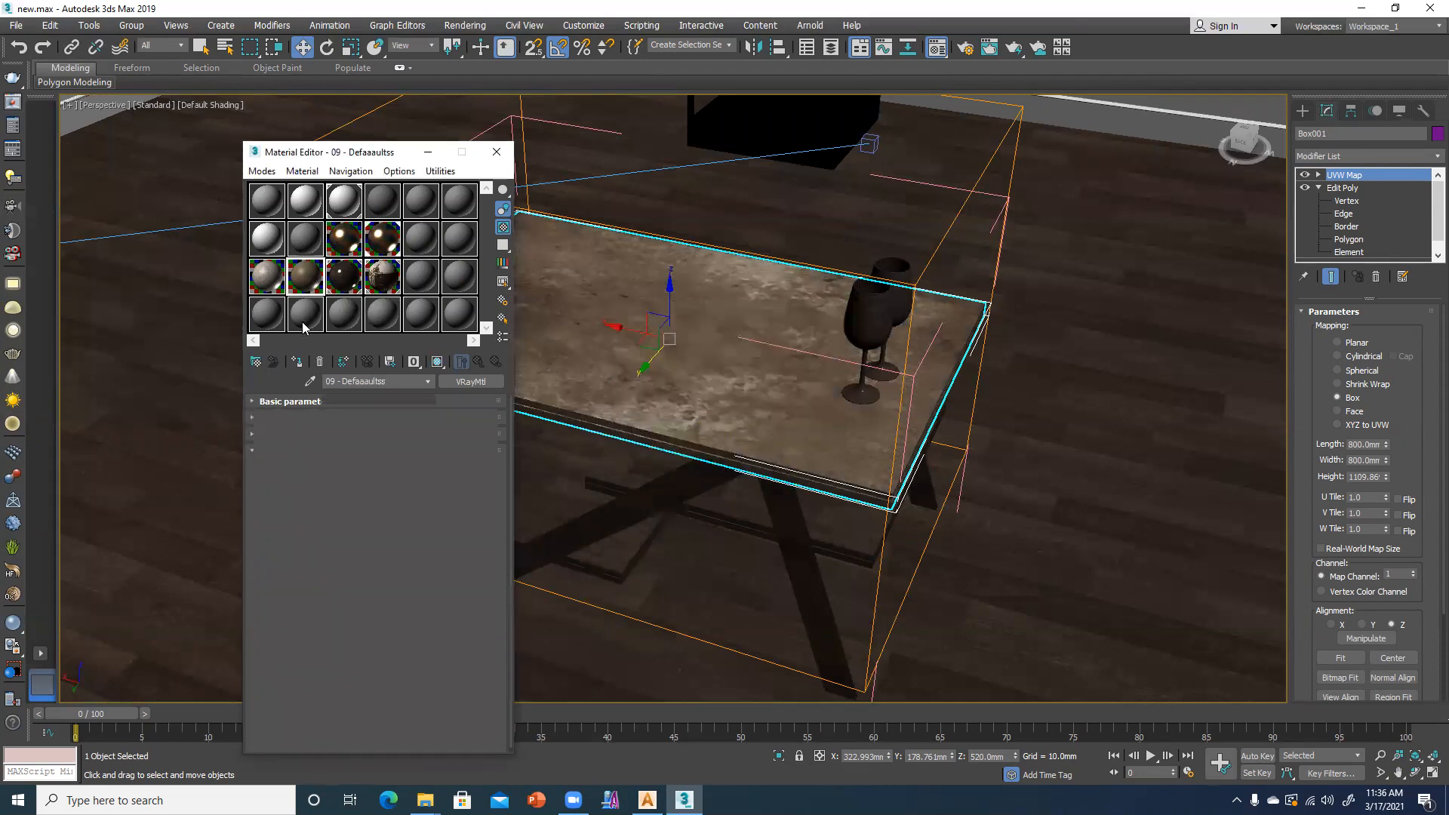
{"action": "left_click", "coordinate": [296, 363]}
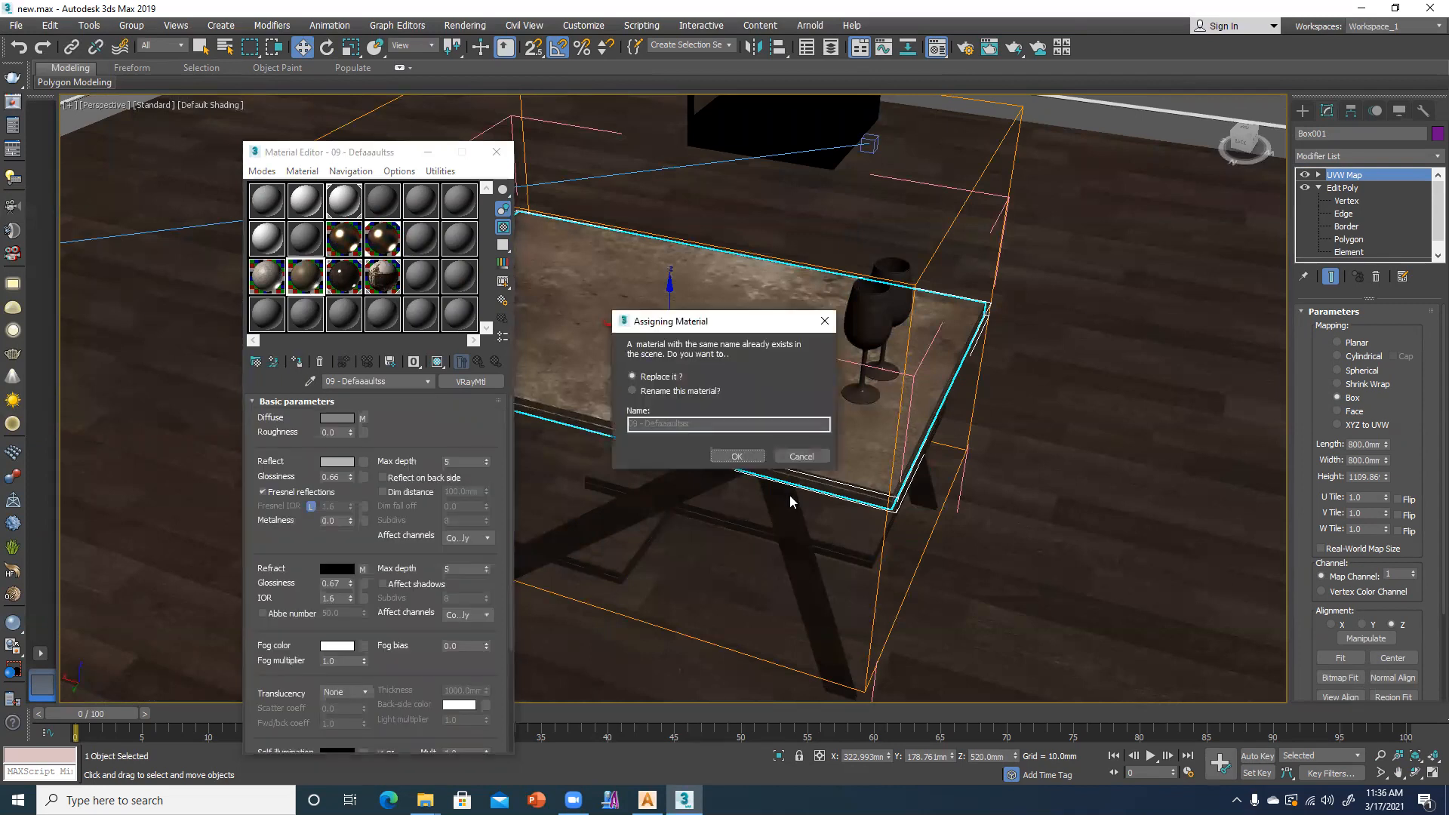
{"action": "left_click", "coordinate": [714, 453]}
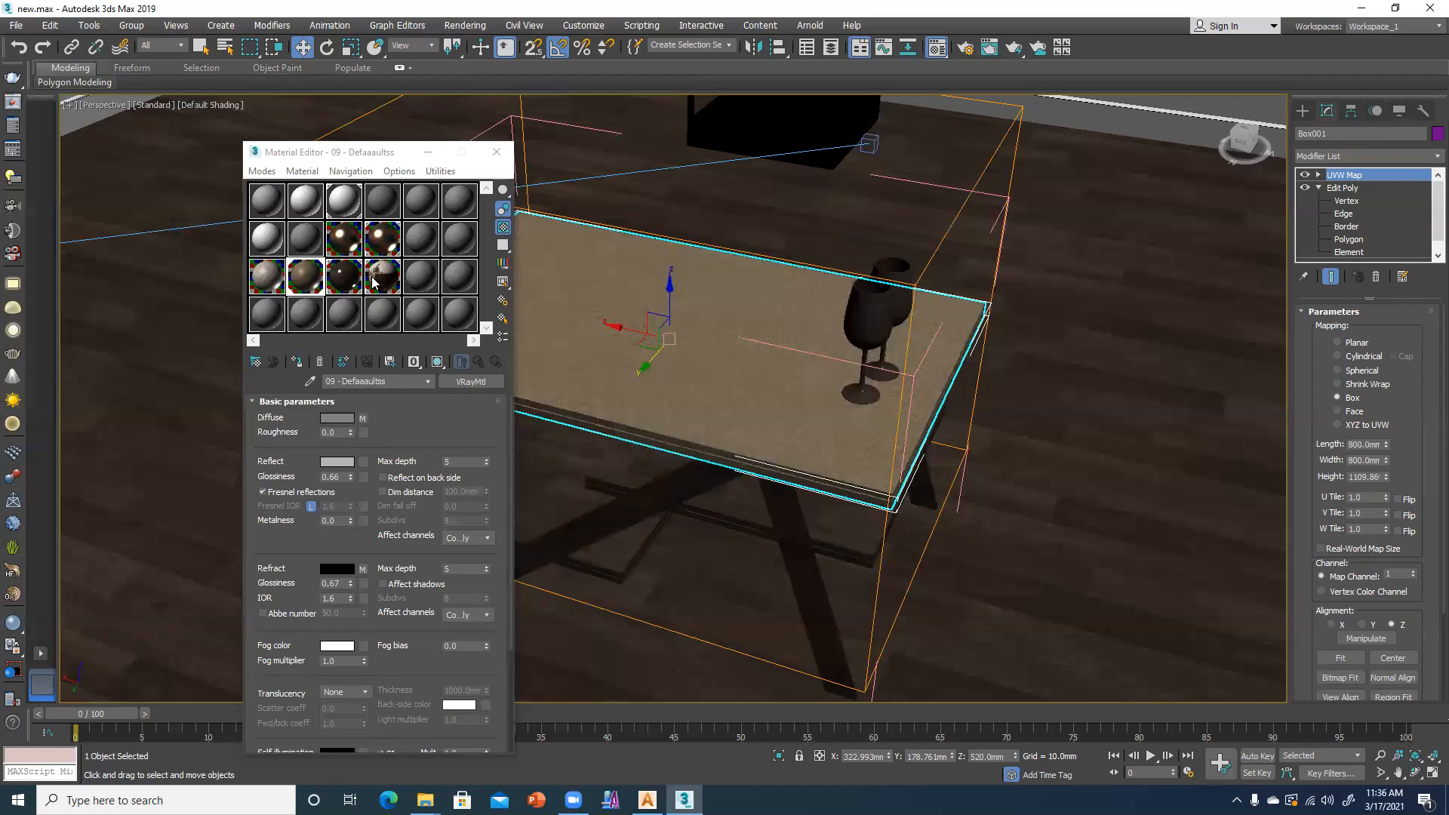
- Assign the dark wood 04 - Default material to the tabletop
{"action": "left_click", "coordinate": [345, 283]}
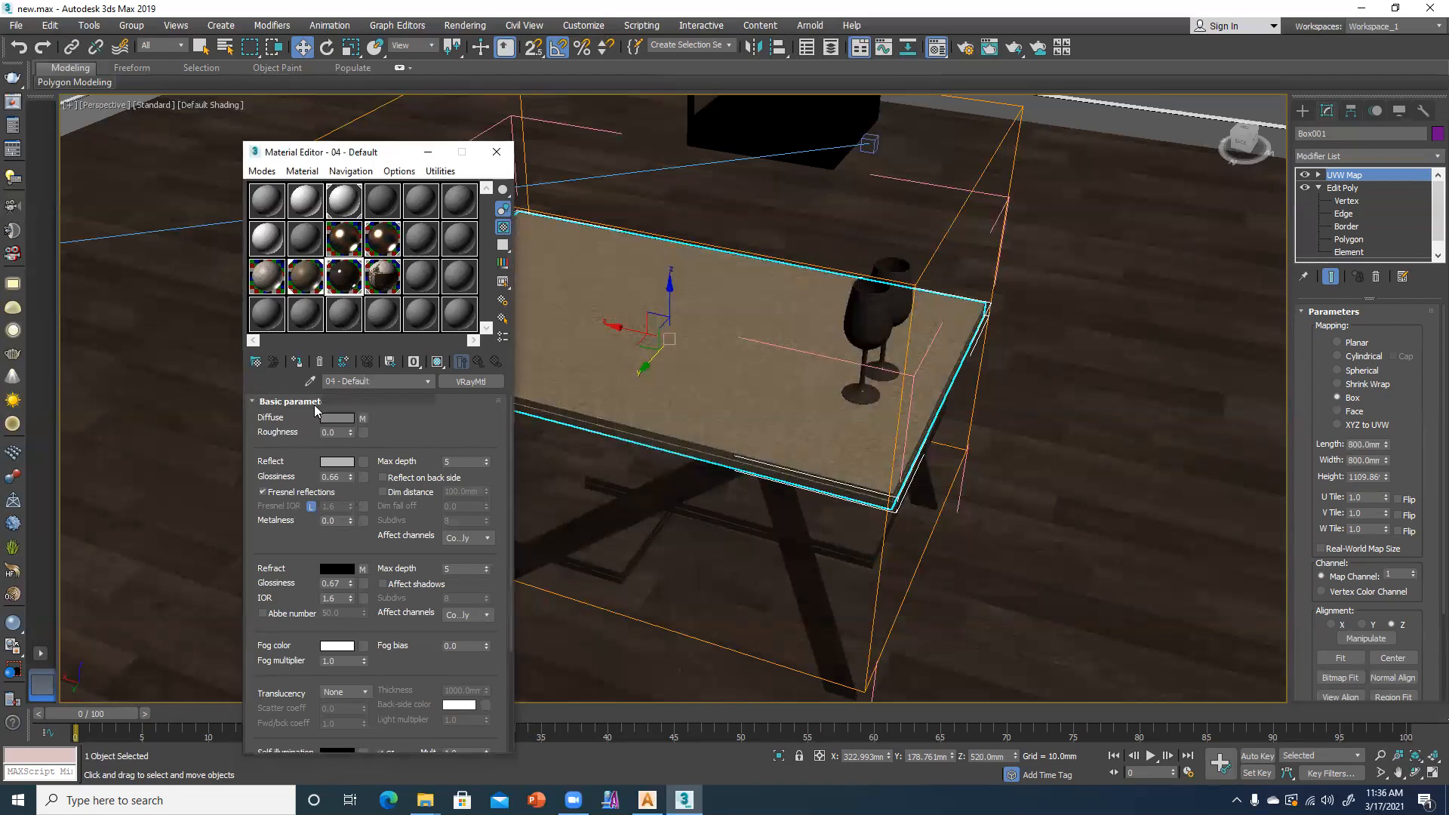
{"action": "left_click", "coordinate": [298, 363]}
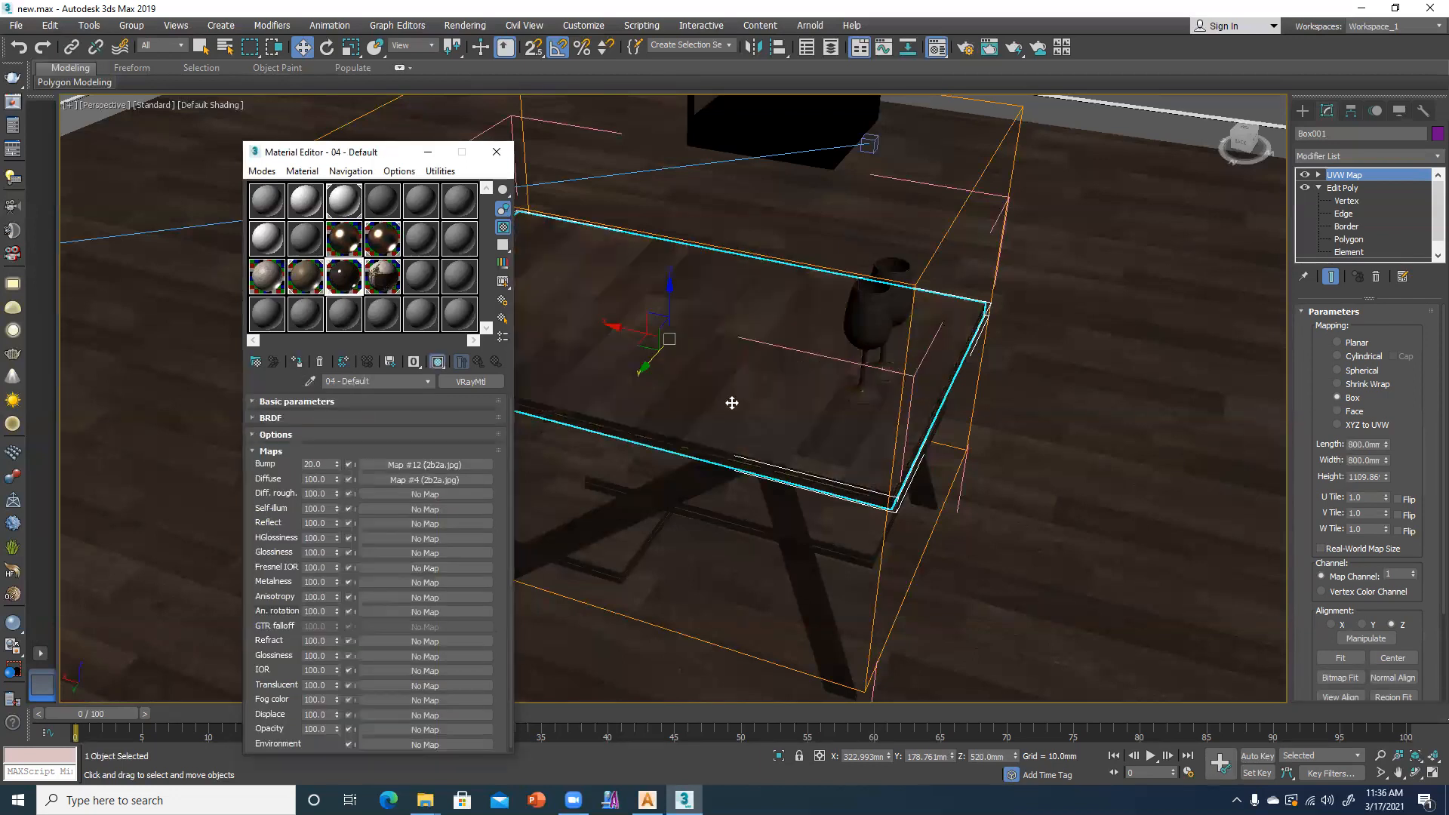
{"action": "left_click", "coordinate": [355, 213]}
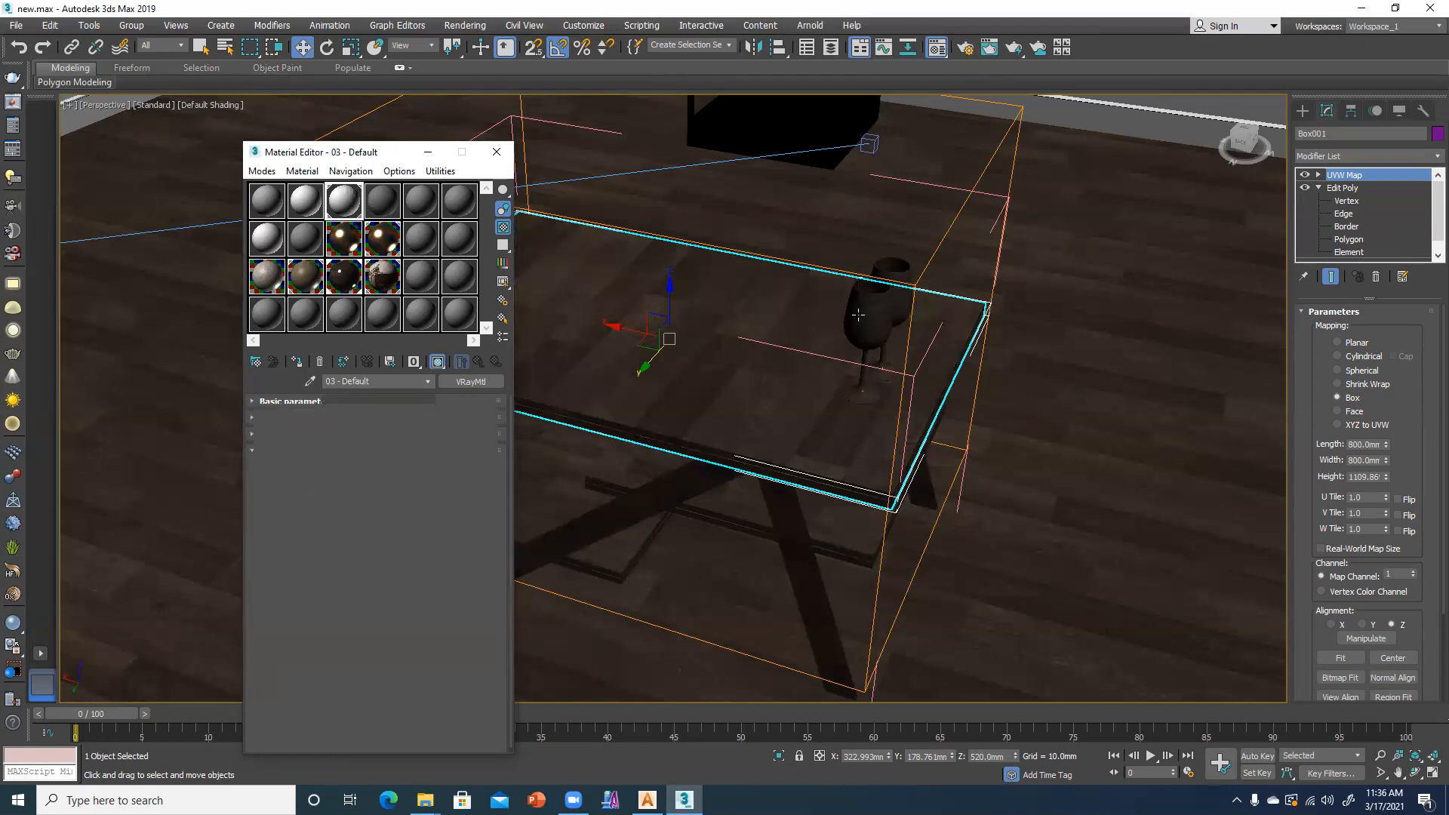
- Try the 09 - Default material on the wine glasses and compare the other textured sample materials
{"action": "left_click", "coordinate": [385, 244]}
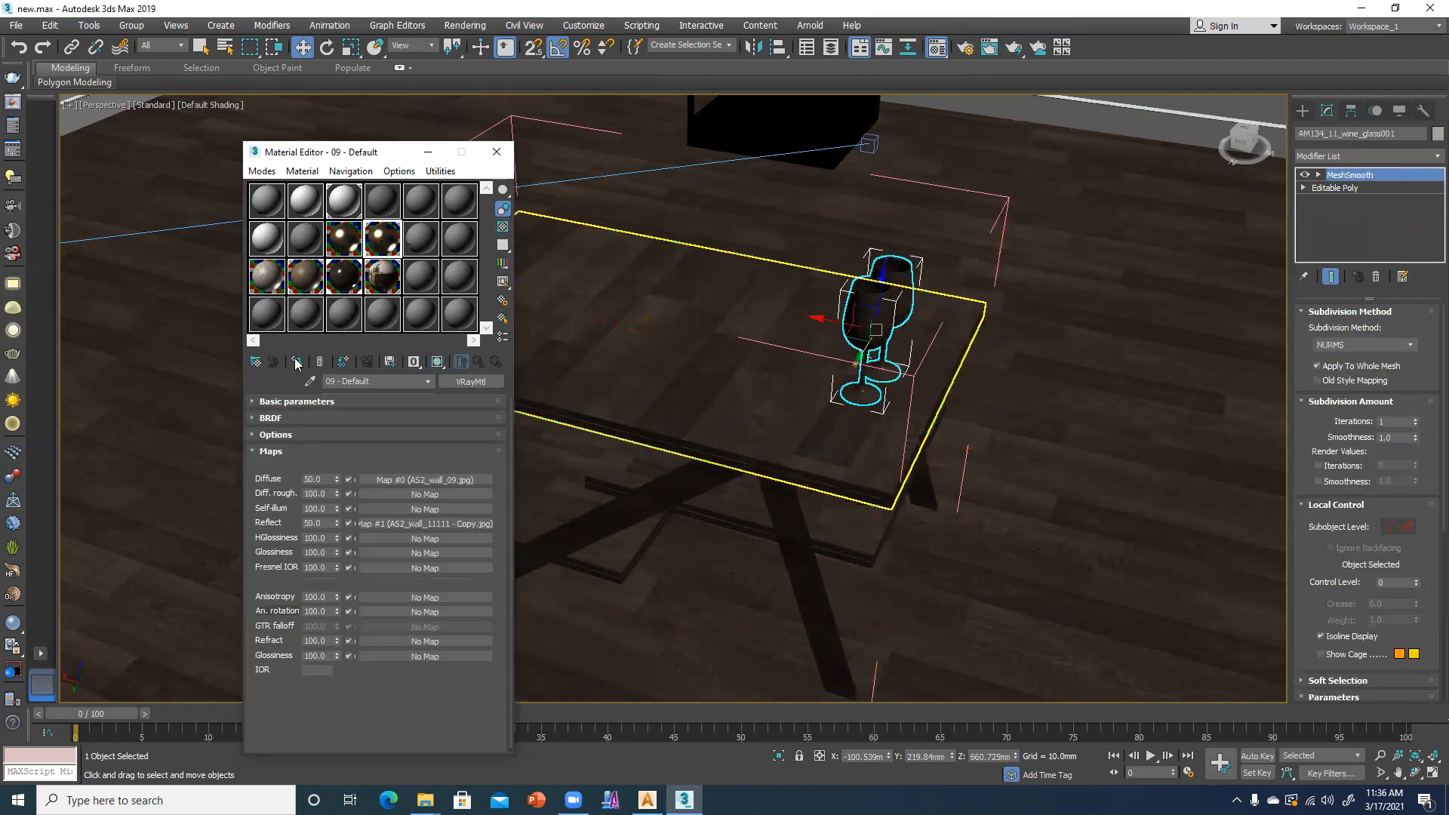
{"action": "left_click", "coordinate": [296, 363]}
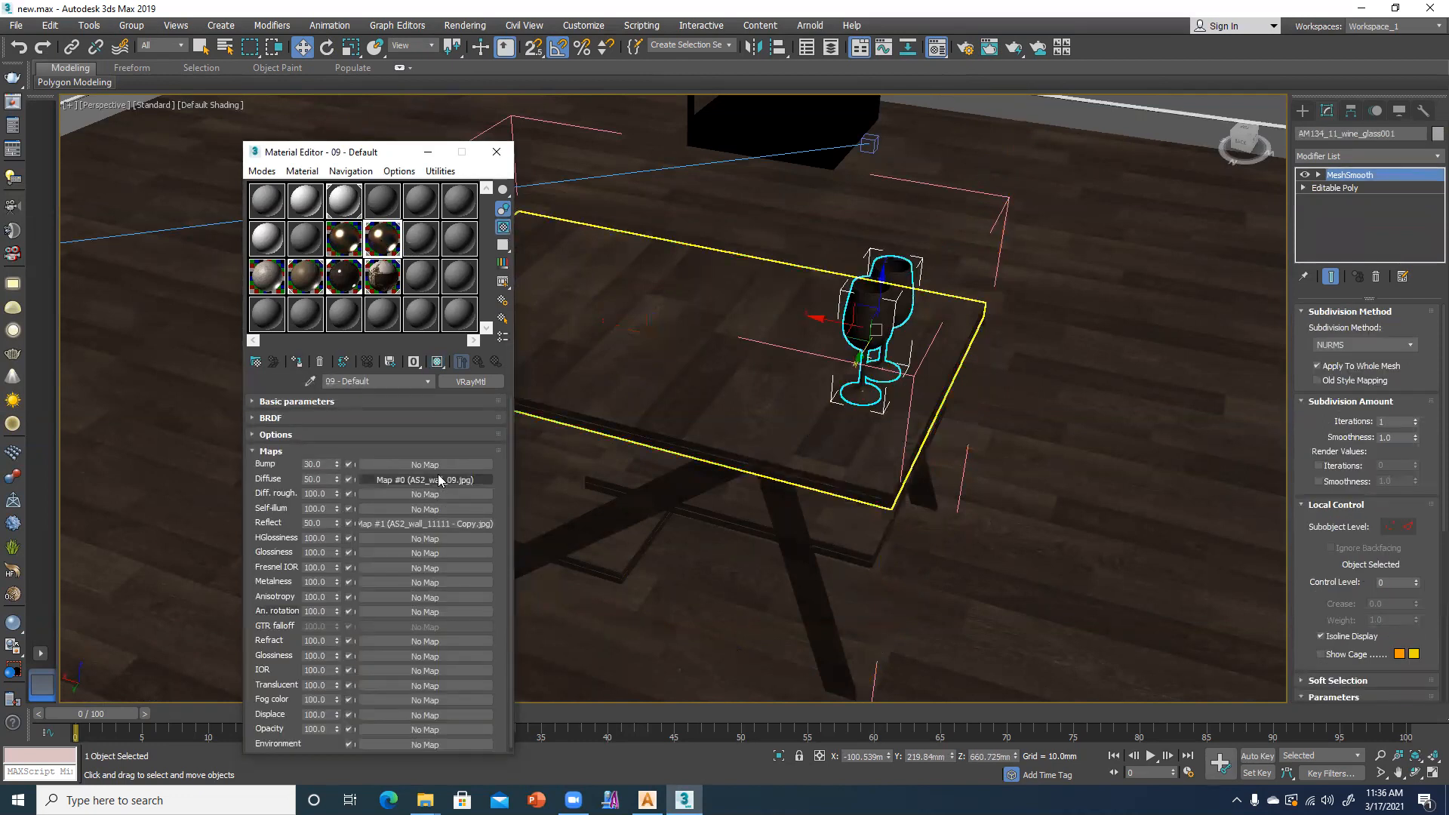
{"action": "left_click", "coordinate": [306, 283]}
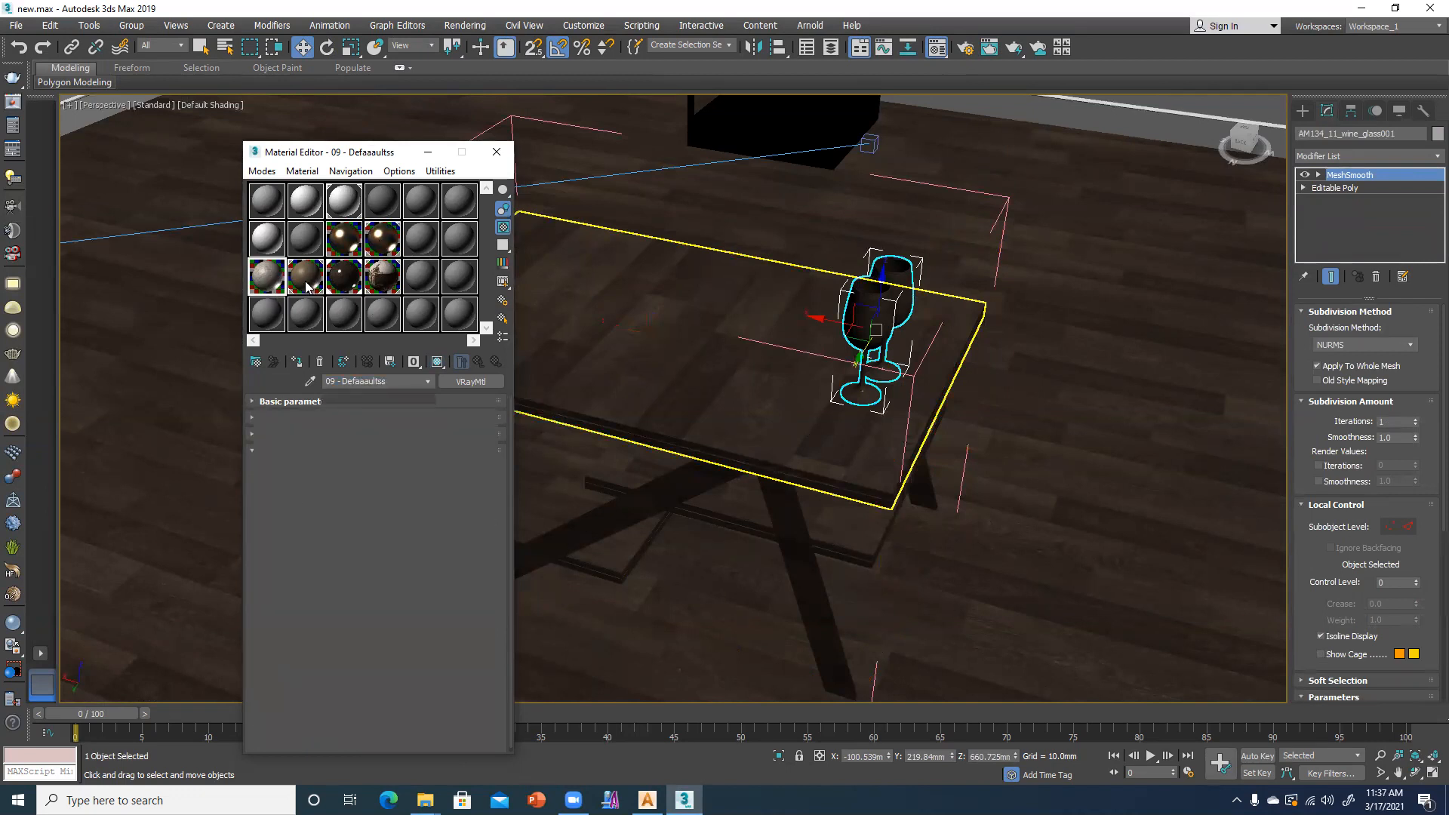
{"action": "left_click", "coordinate": [345, 284]}
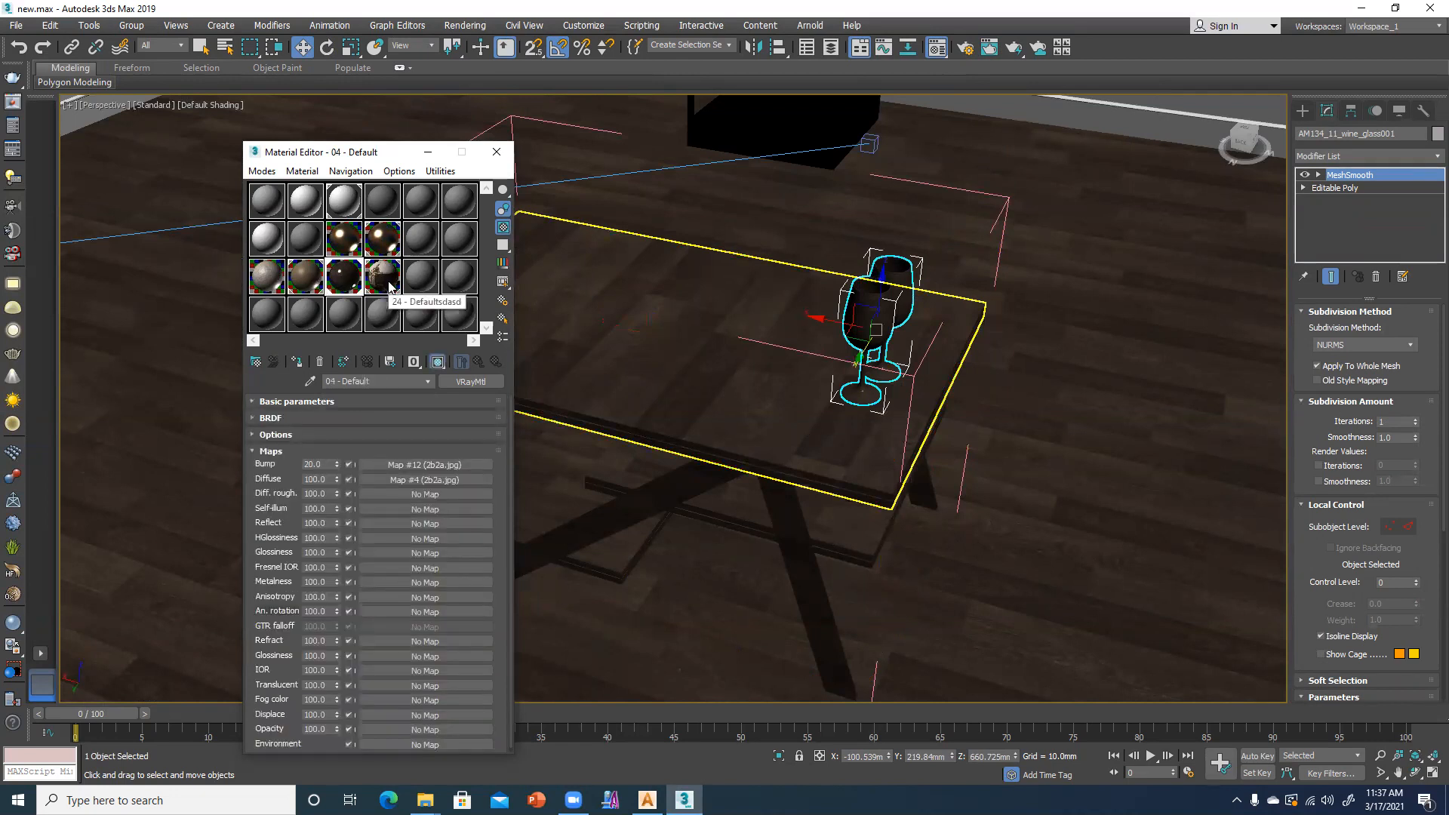
{"action": "left_click", "coordinate": [624, 392]}
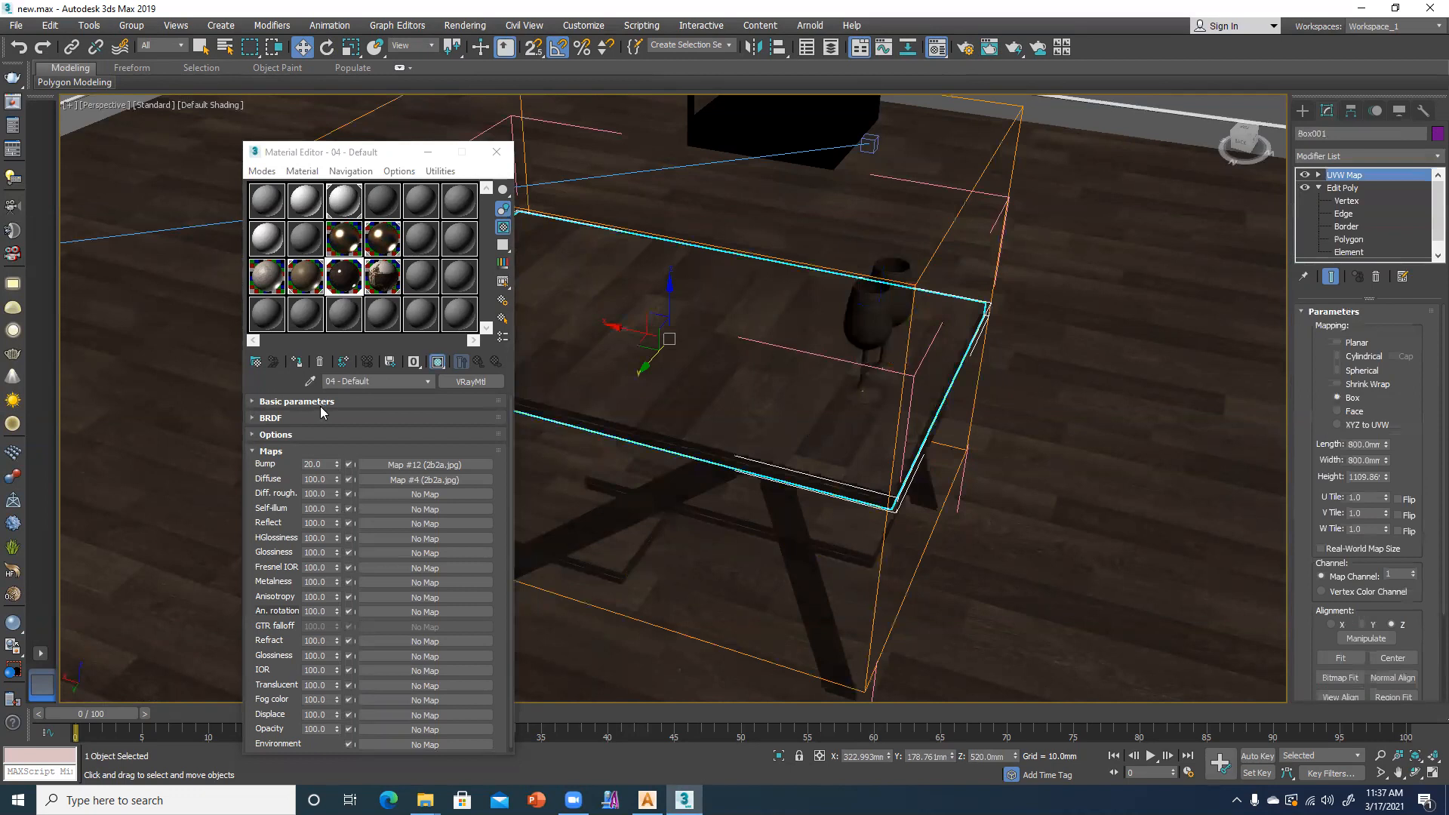
{"action": "left_click", "coordinate": [863, 322]}
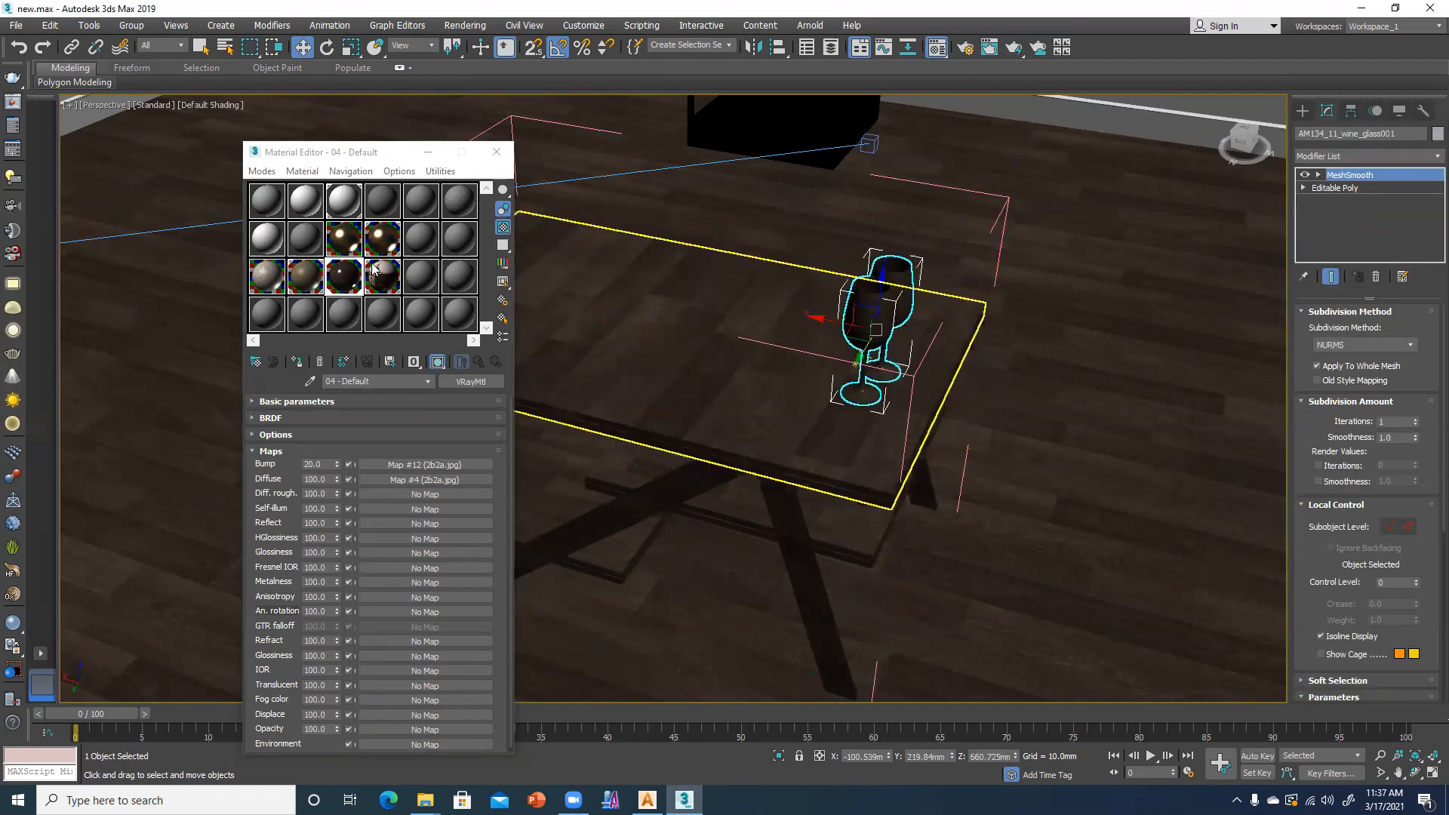
- Examine the maps of the 04 - Default scene material in the Slate Material Editor, and return to the compact editor
{"action": "left_click", "coordinate": [264, 173]}
{"action": "left_click", "coordinate": [277, 211]}
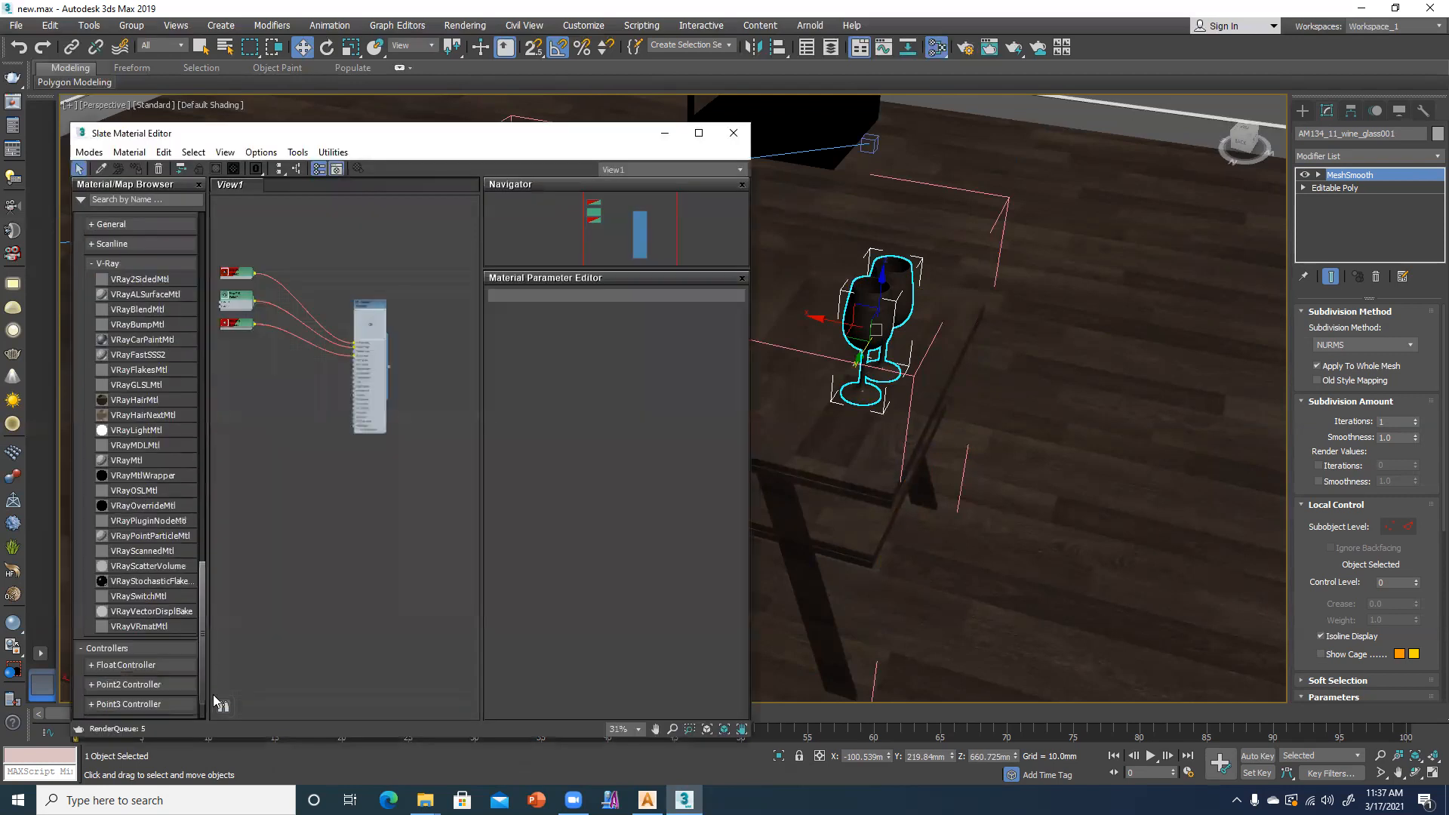
{"action": "scroll", "coordinate": [128, 707], "scroll_direction": "down", "scroll_amount": 2}
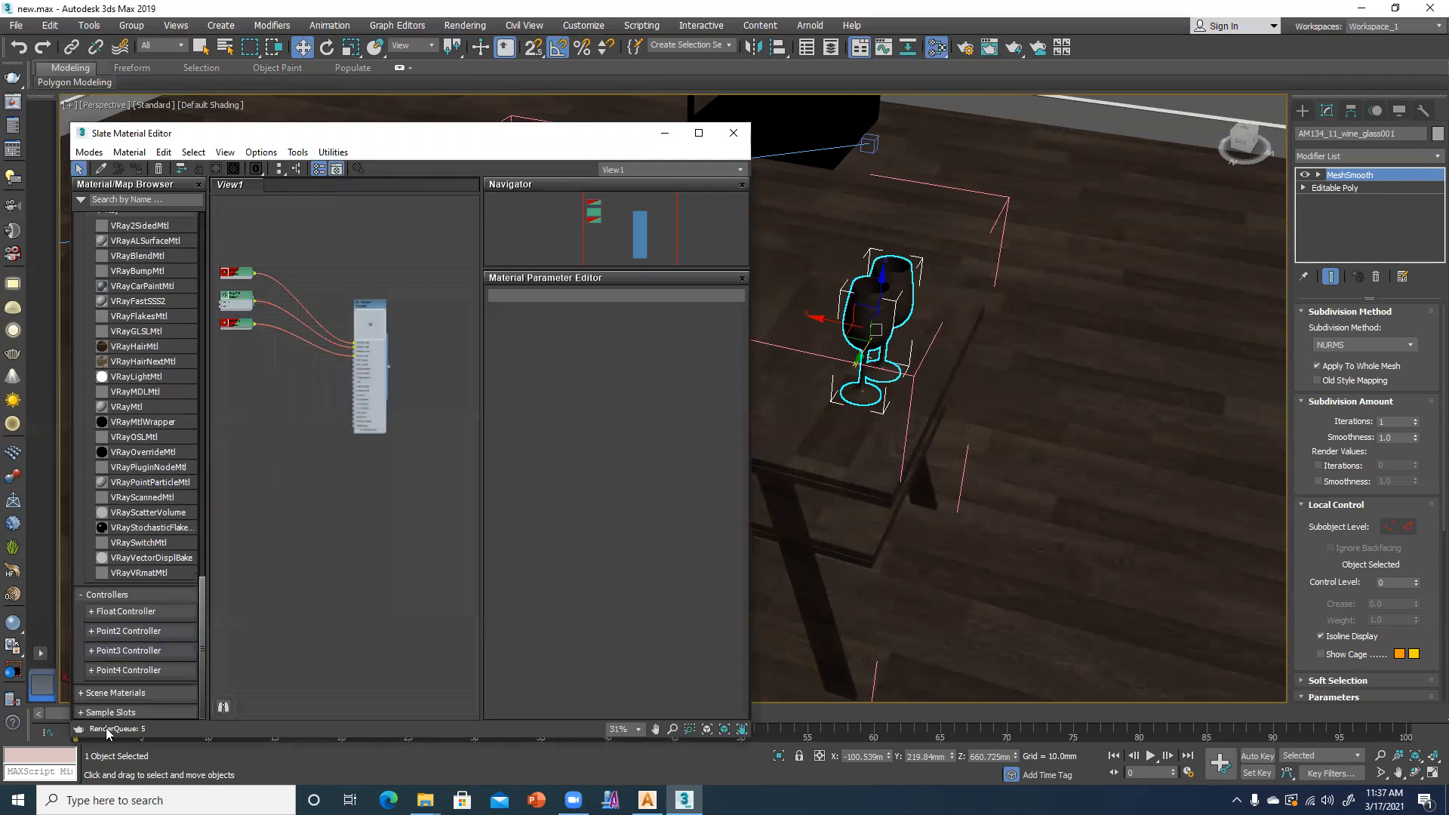
{"action": "left_click", "coordinate": [82, 692]}
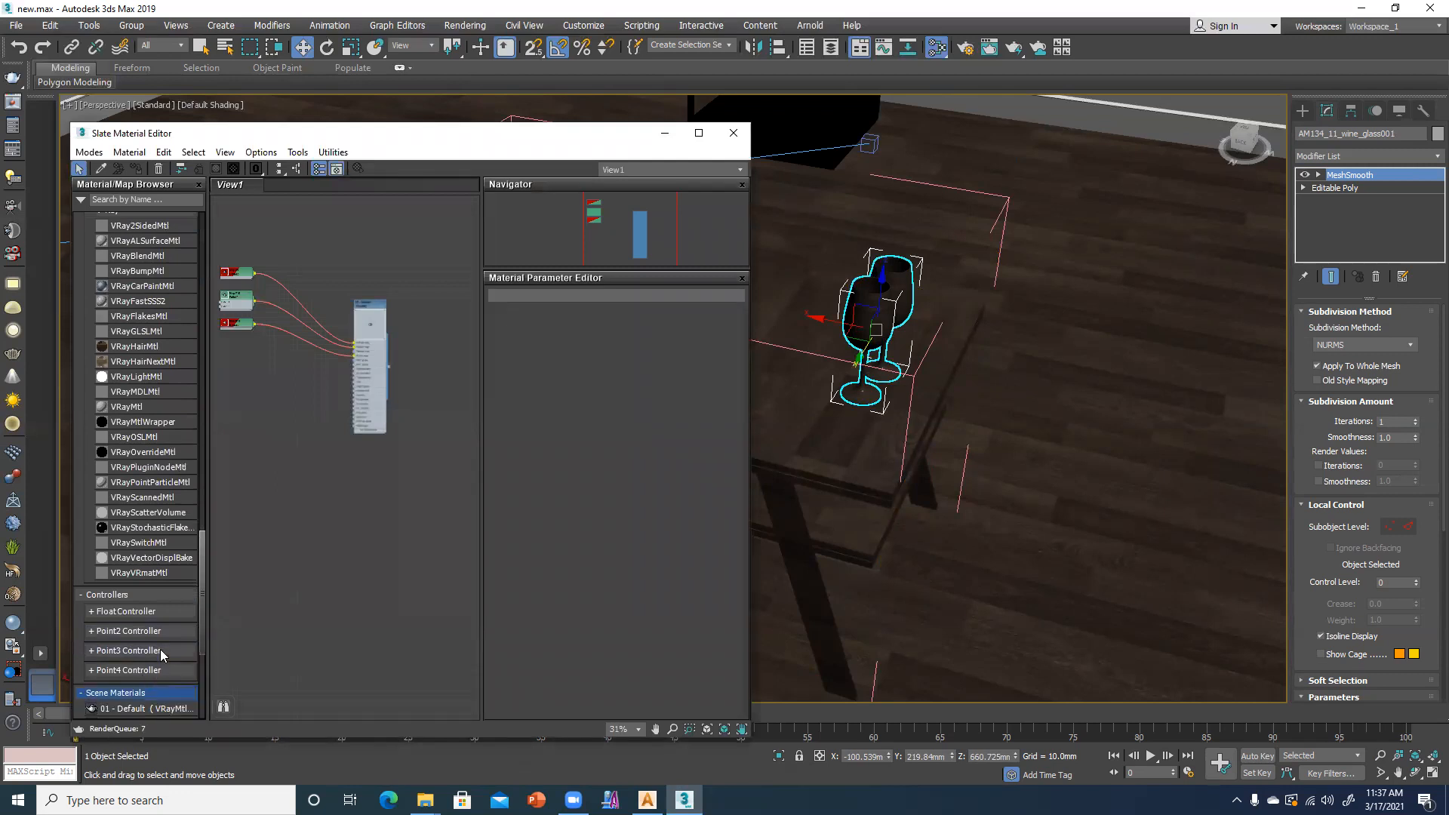
{"action": "scroll", "coordinate": [151, 573], "scroll_direction": "down", "scroll_amount": 5}
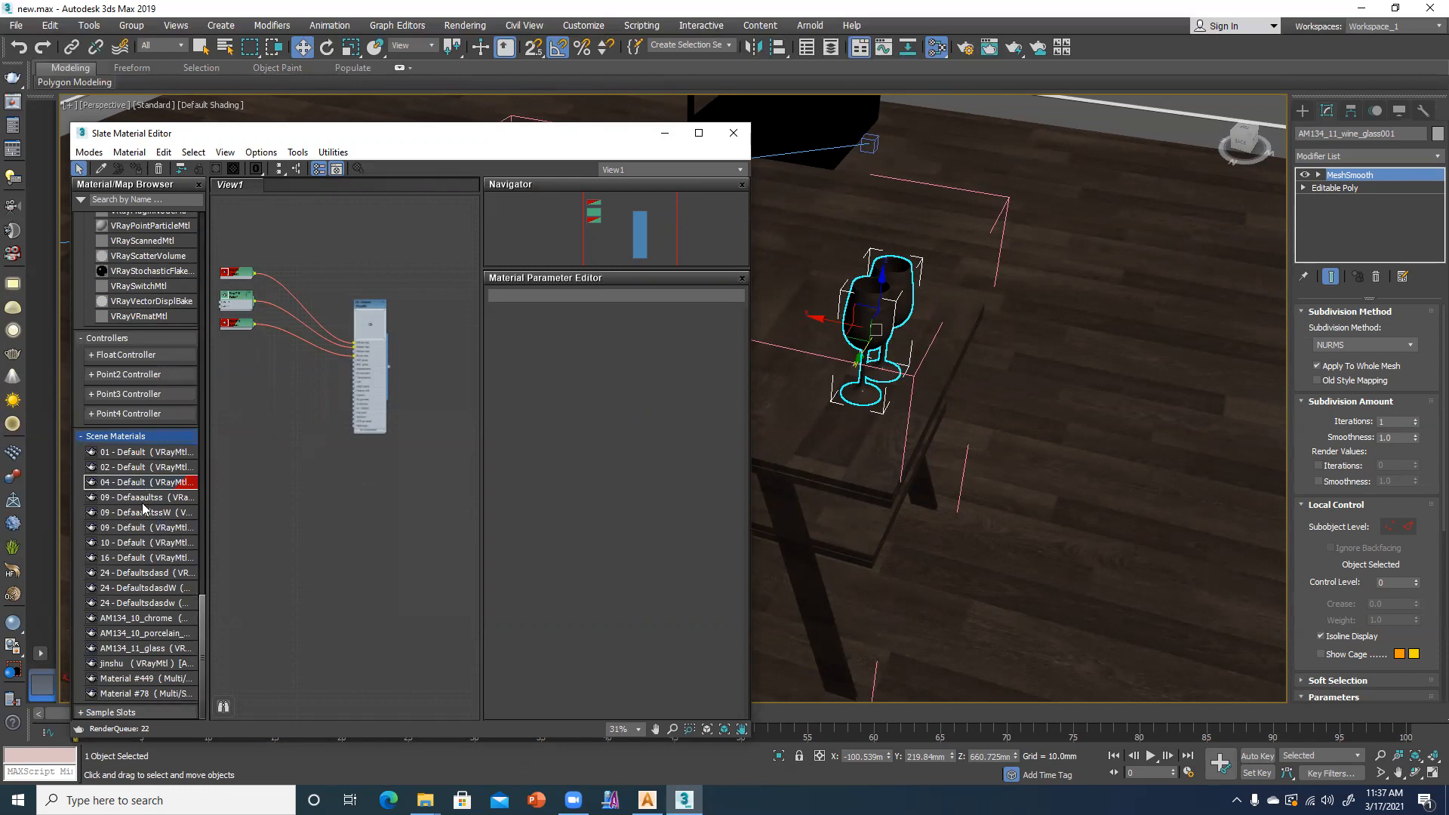
{"action": "left_click_drag", "start_coordinate": [140, 483], "coordinate": [295, 412]}
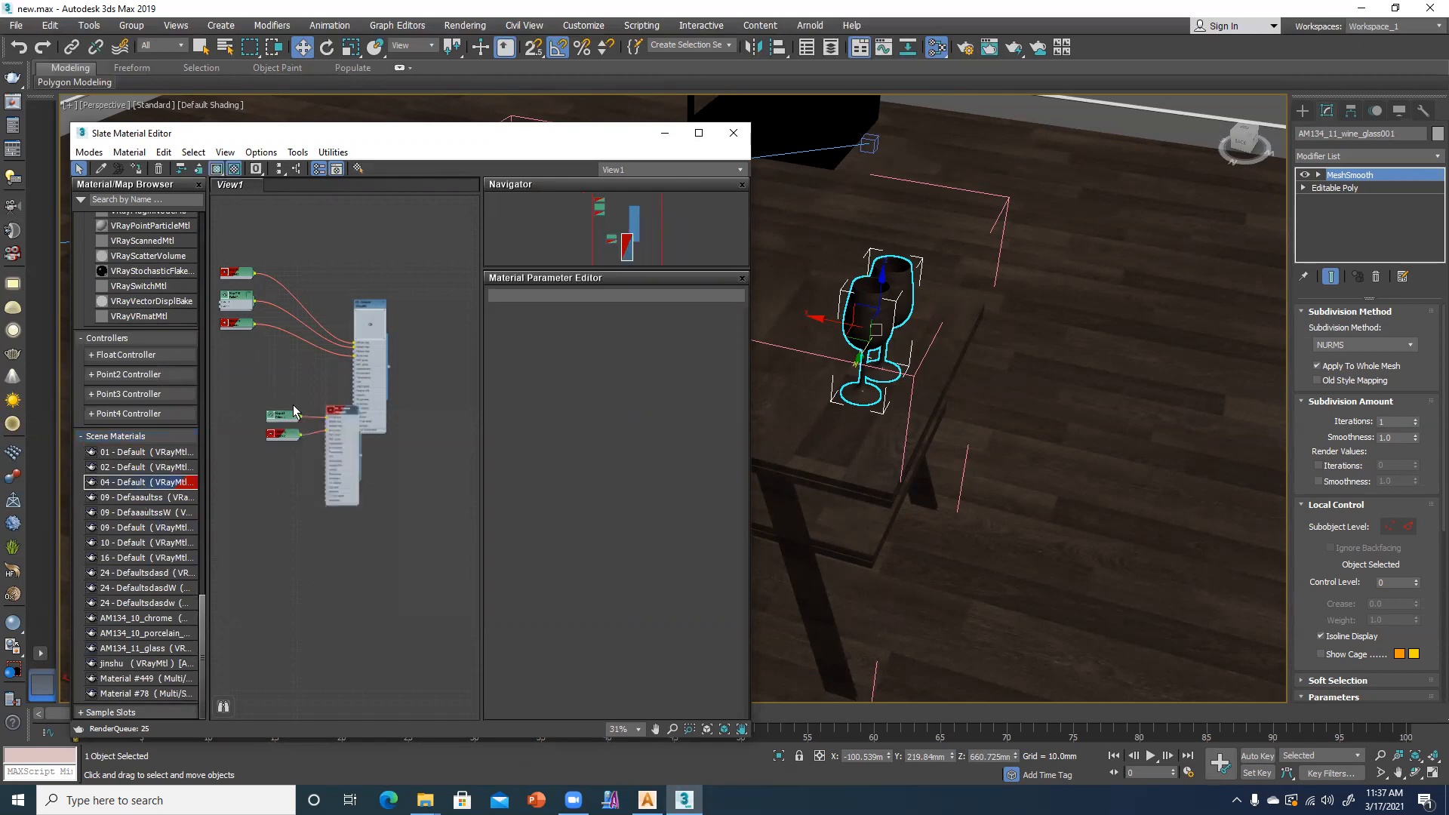
{"action": "double_click", "coordinate": [343, 410]}
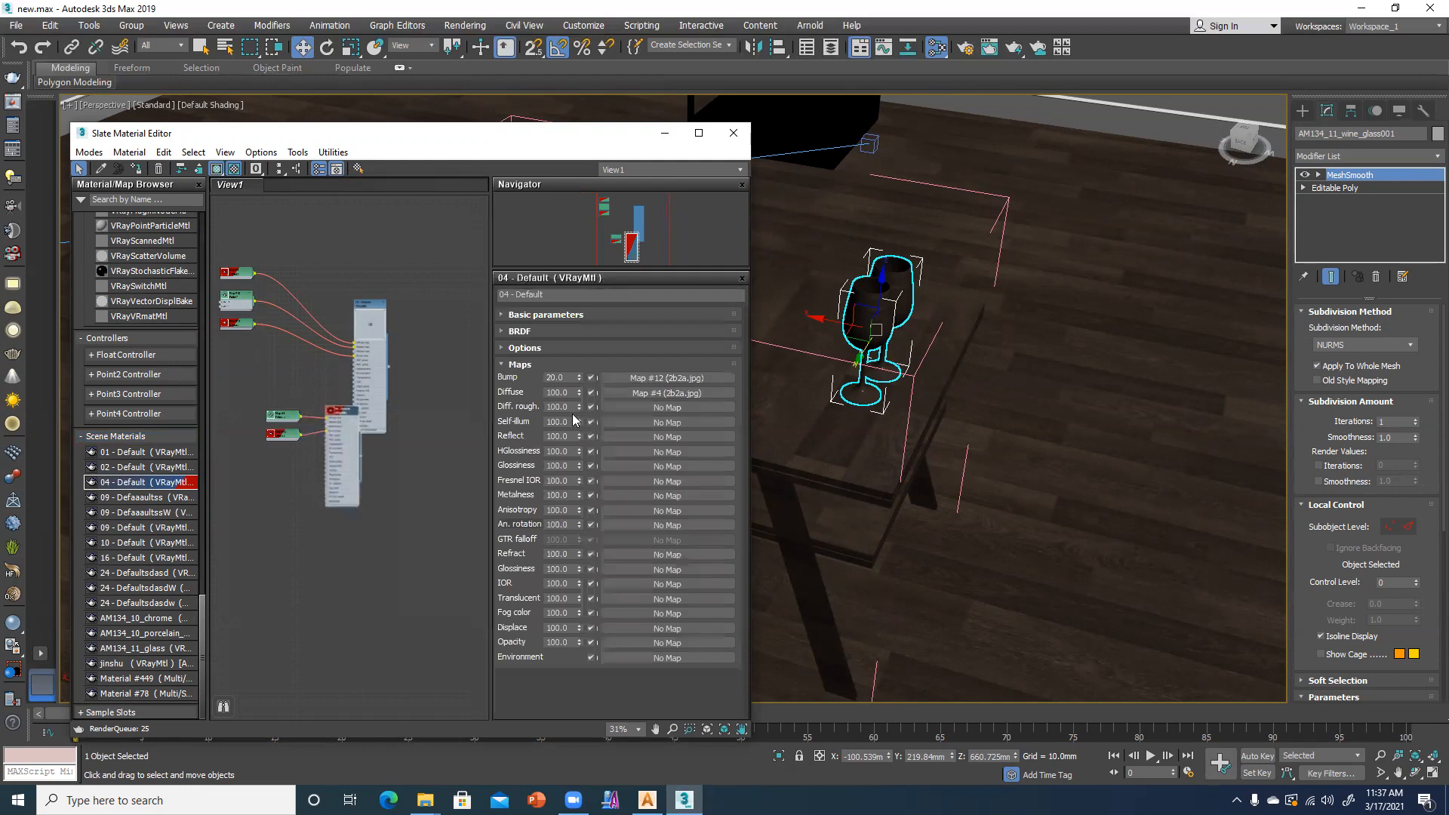
{"action": "left_click_drag", "start_coordinate": [406, 590], "coordinate": [319, 434]}
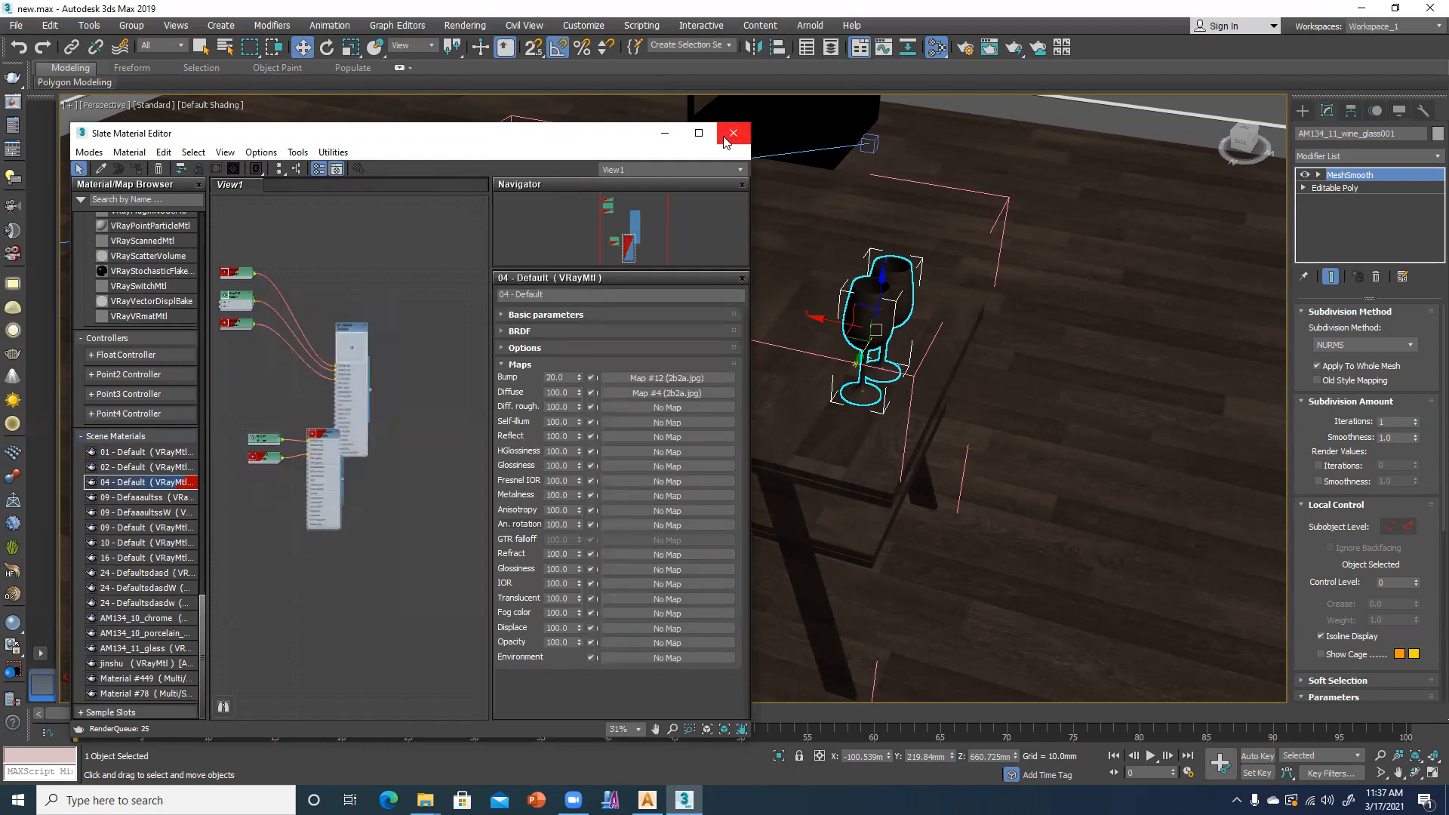
{"action": "left_click", "coordinate": [733, 133]}
{"action": "key", "text": "m"}
{"action": "left_click", "coordinate": [89, 152]}
{"action": "left_click", "coordinate": [100, 173]}
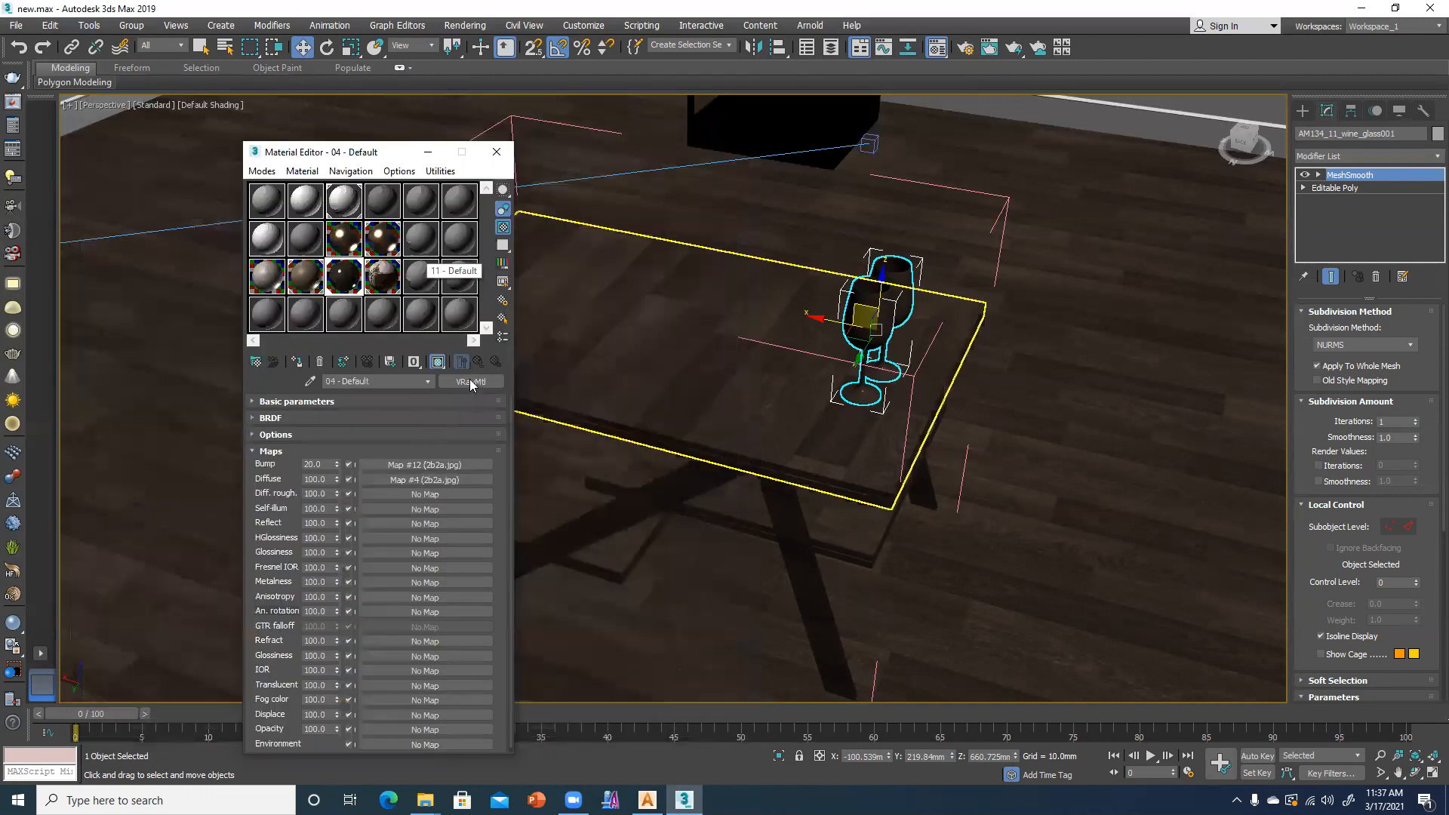
- Make the unused 11 - Default sample a VRayMtl with a white reflection color and assign it to the wine glasses
{"action": "left_click", "coordinate": [470, 379]}
{"action": "double_click", "coordinate": [768, 457]}
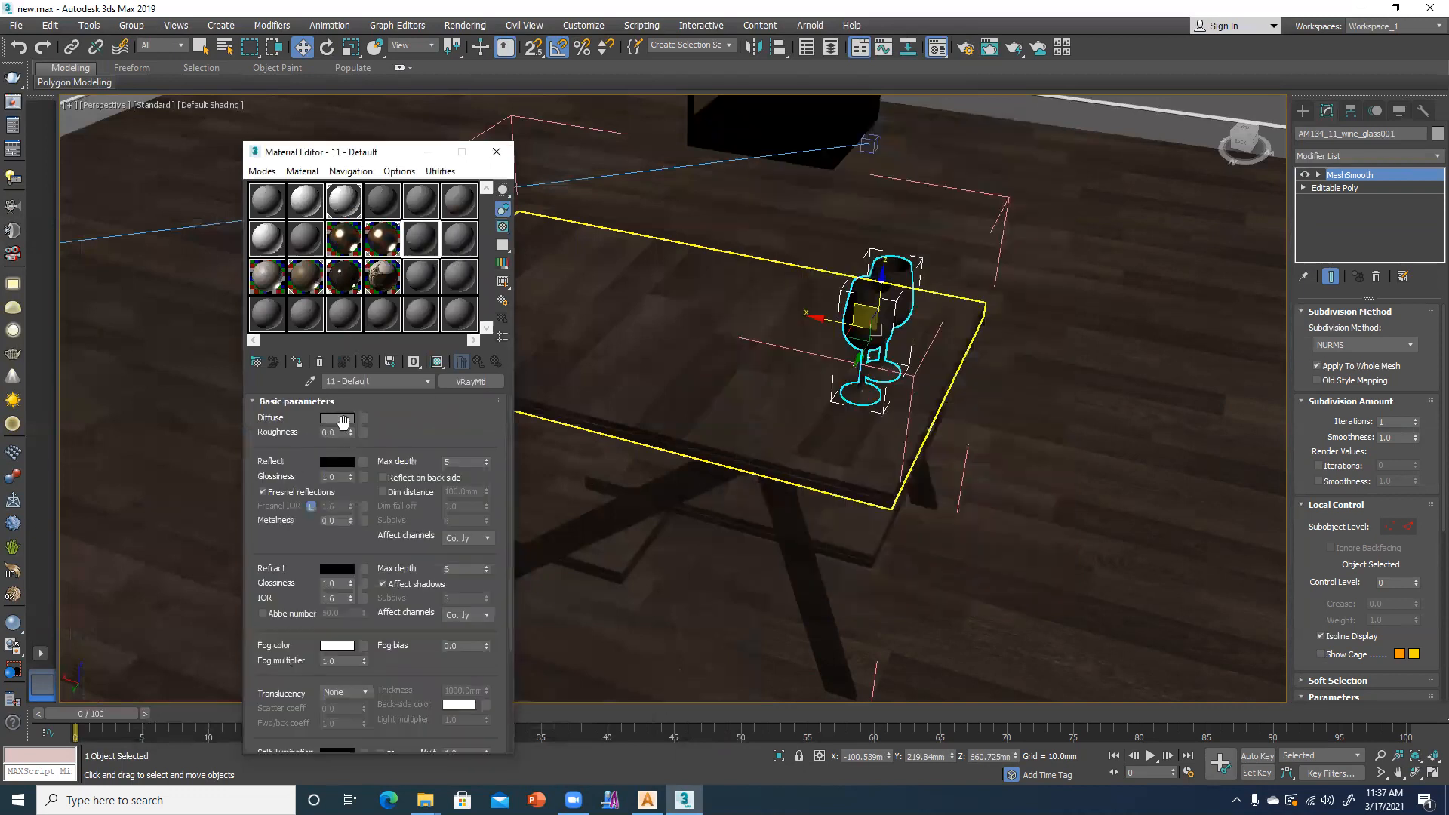
{"action": "left_click", "coordinate": [343, 466]}
{"action": "left_click", "coordinate": [559, 232]}
{"action": "left_click", "coordinate": [297, 362]}
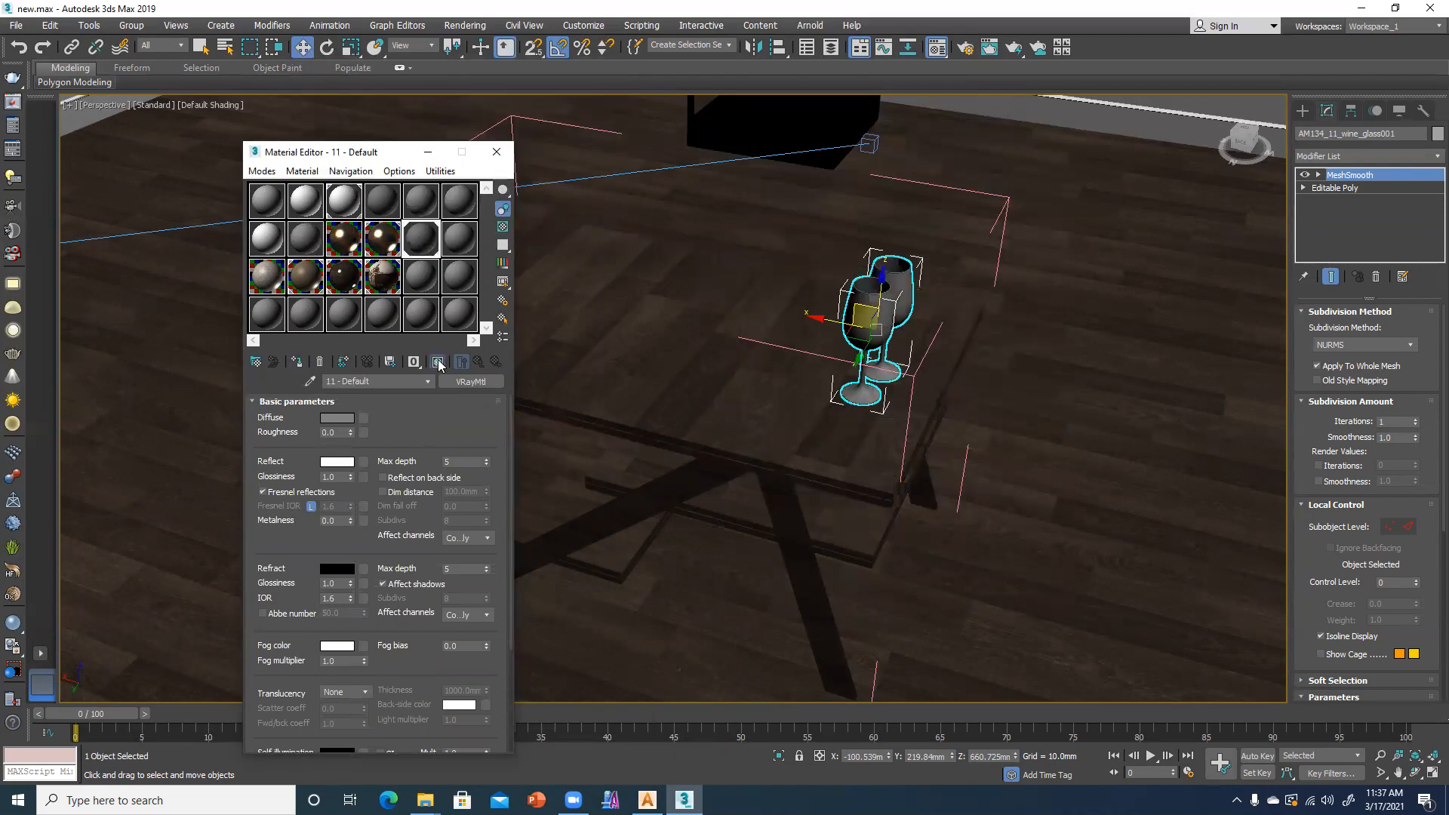
- Show the sample background and set the 11 - Default material's refraction color to white (255)
{"action": "left_click", "coordinate": [503, 227]}
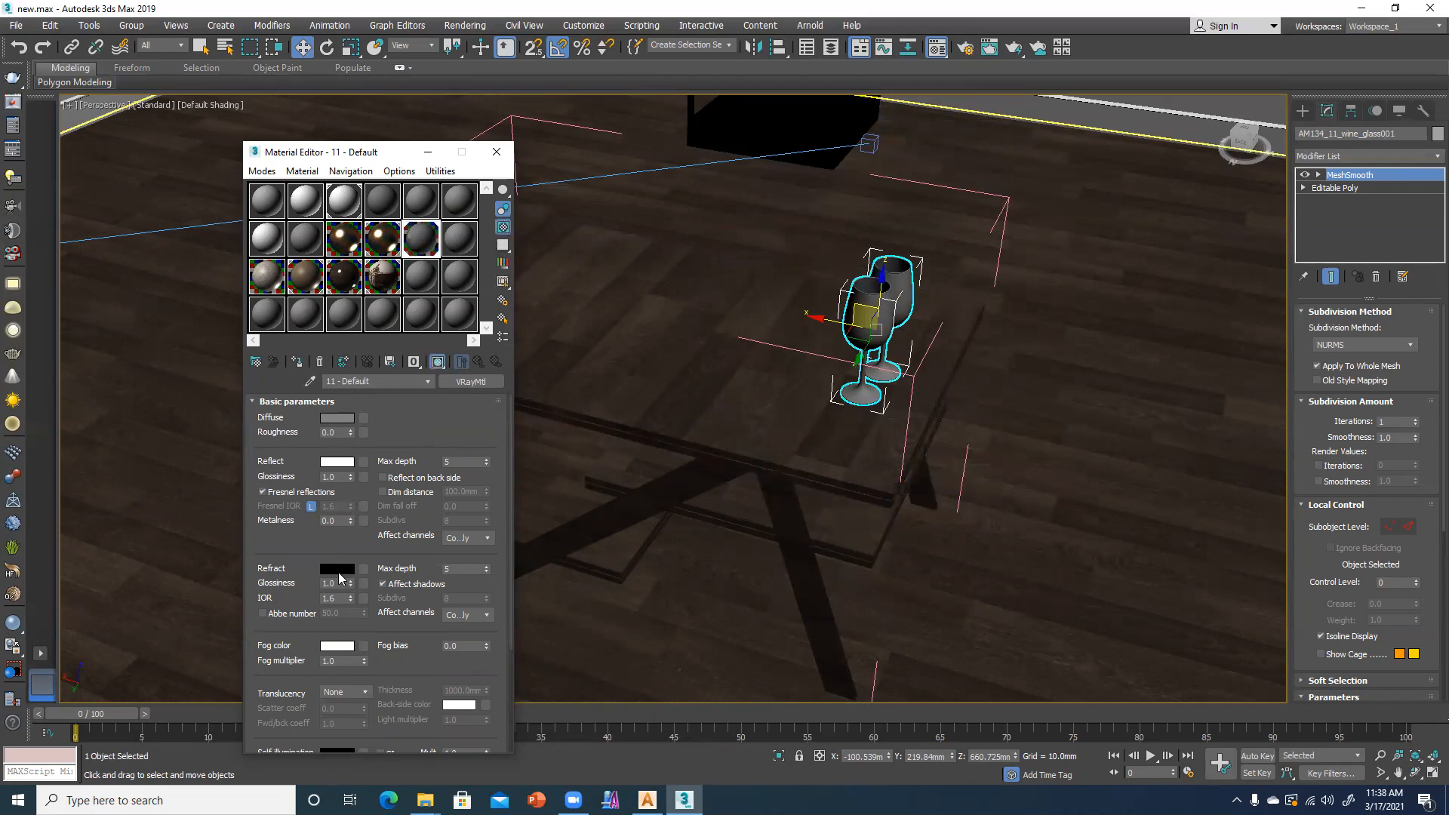
{"action": "left_click", "coordinate": [336, 568]}
{"action": "left_click_drag", "start_coordinate": [449, 153], "coordinate": [446, 214]}
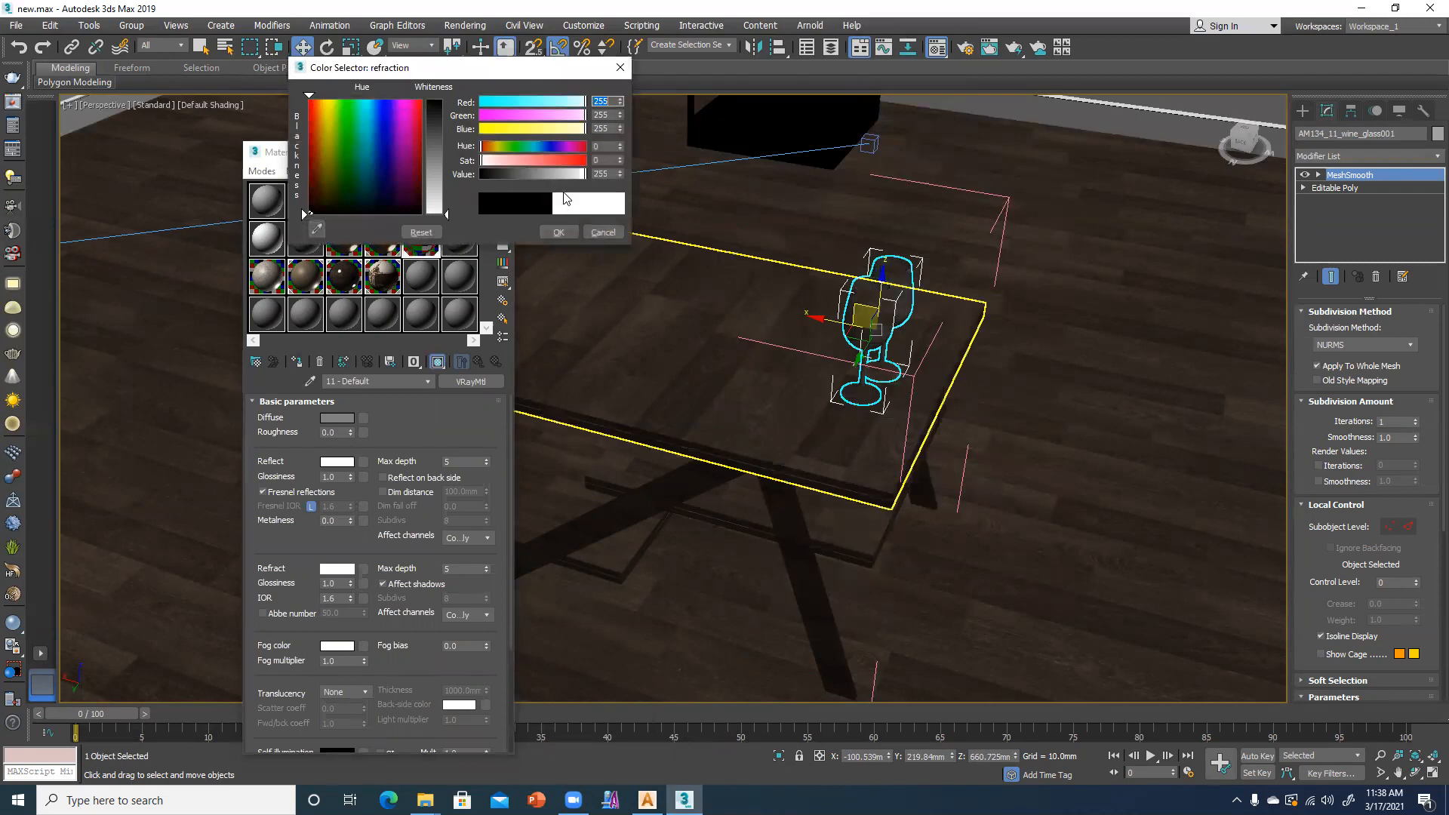
{"action": "left_click", "coordinate": [558, 232]}
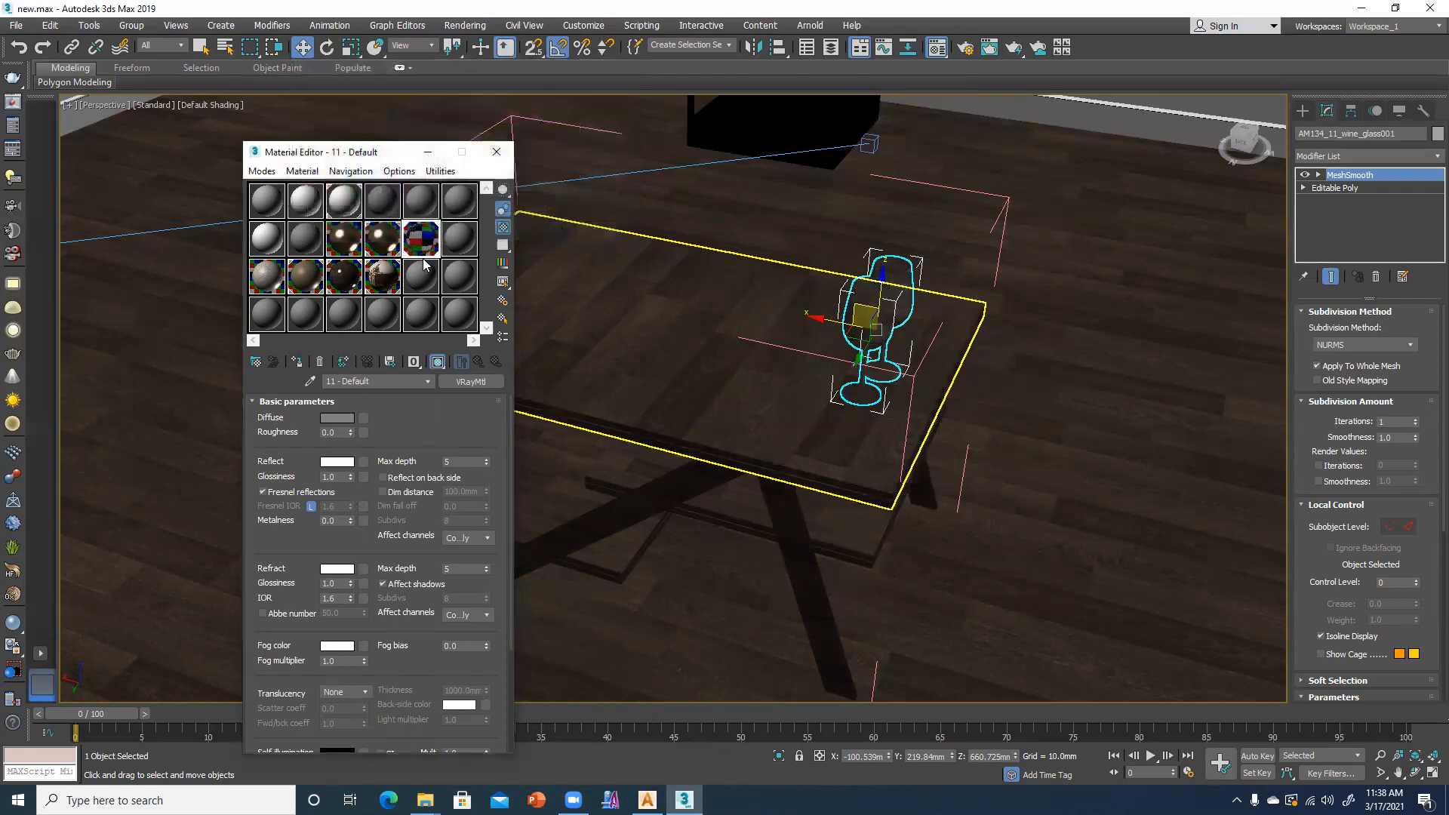
- Set the glass material's reflection glossiness to 0.85 and its refraction glossiness to 0.95
{"action": "double_click", "coordinate": [330, 477]}
{"action": "type", "text": "0.85"}
{"action": "key", "text": "Return"}
{"action": "double_click", "coordinate": [336, 584]}
{"action": "key", "text": "Return"}
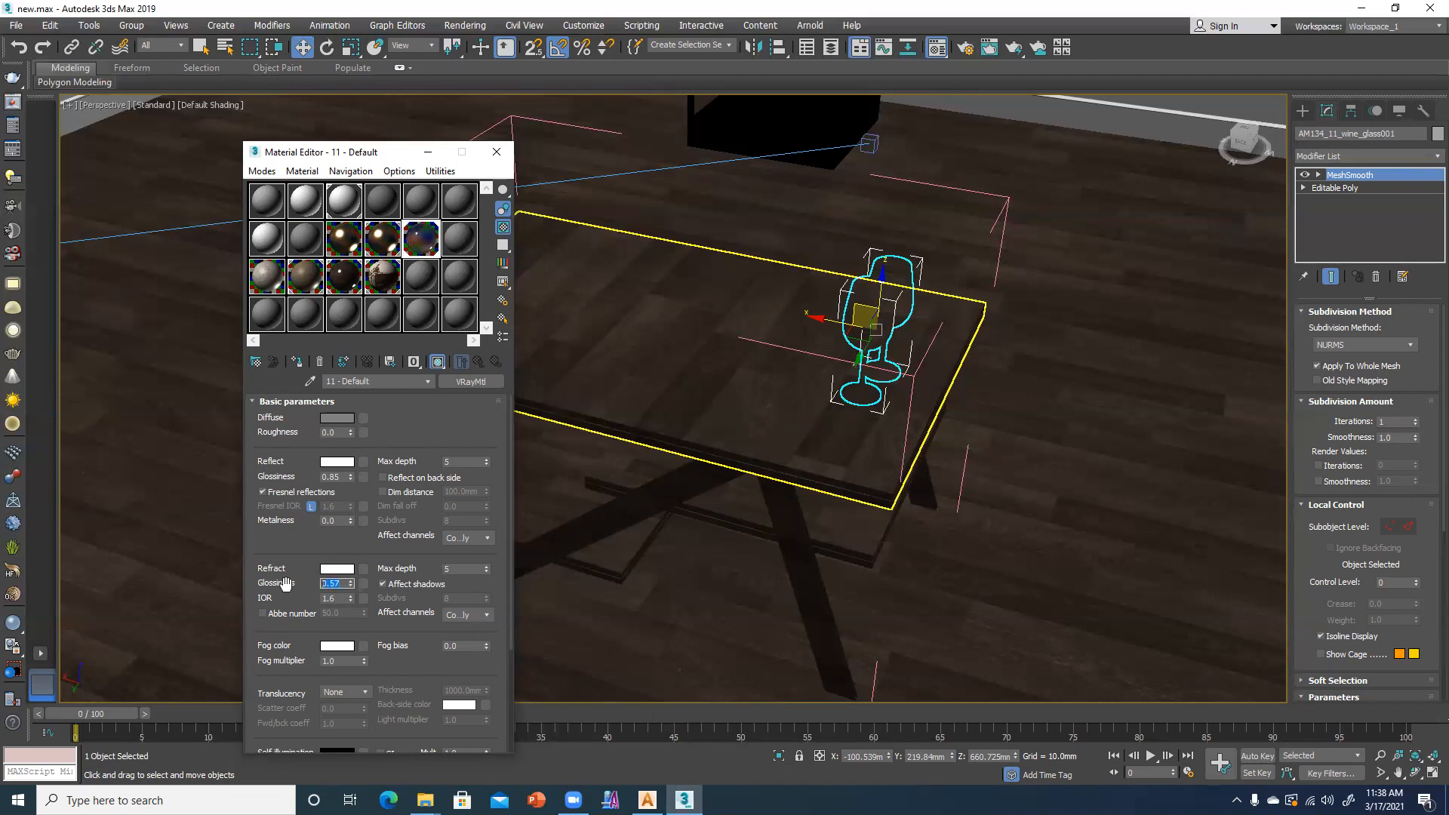
{"action": "type", "text": ".95"}
{"action": "key", "text": "Return"}
- Close the Material Editor, return to the four-viewport layout and make the VRayCam001 view active
{"action": "left_click", "coordinate": [712, 404]}
{"action": "left_click", "coordinate": [496, 153]}
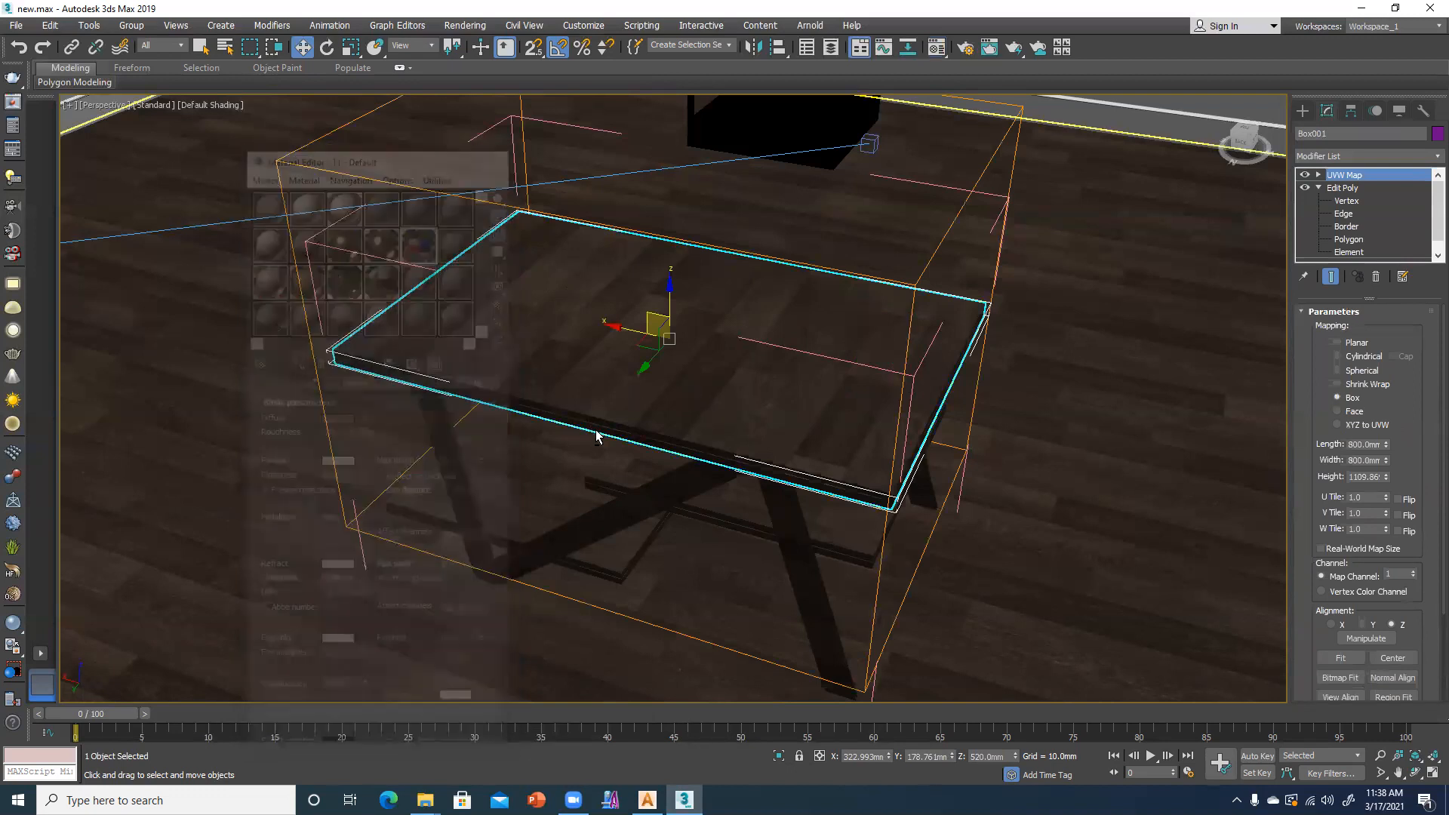
{"action": "key", "text": "alt+w"}
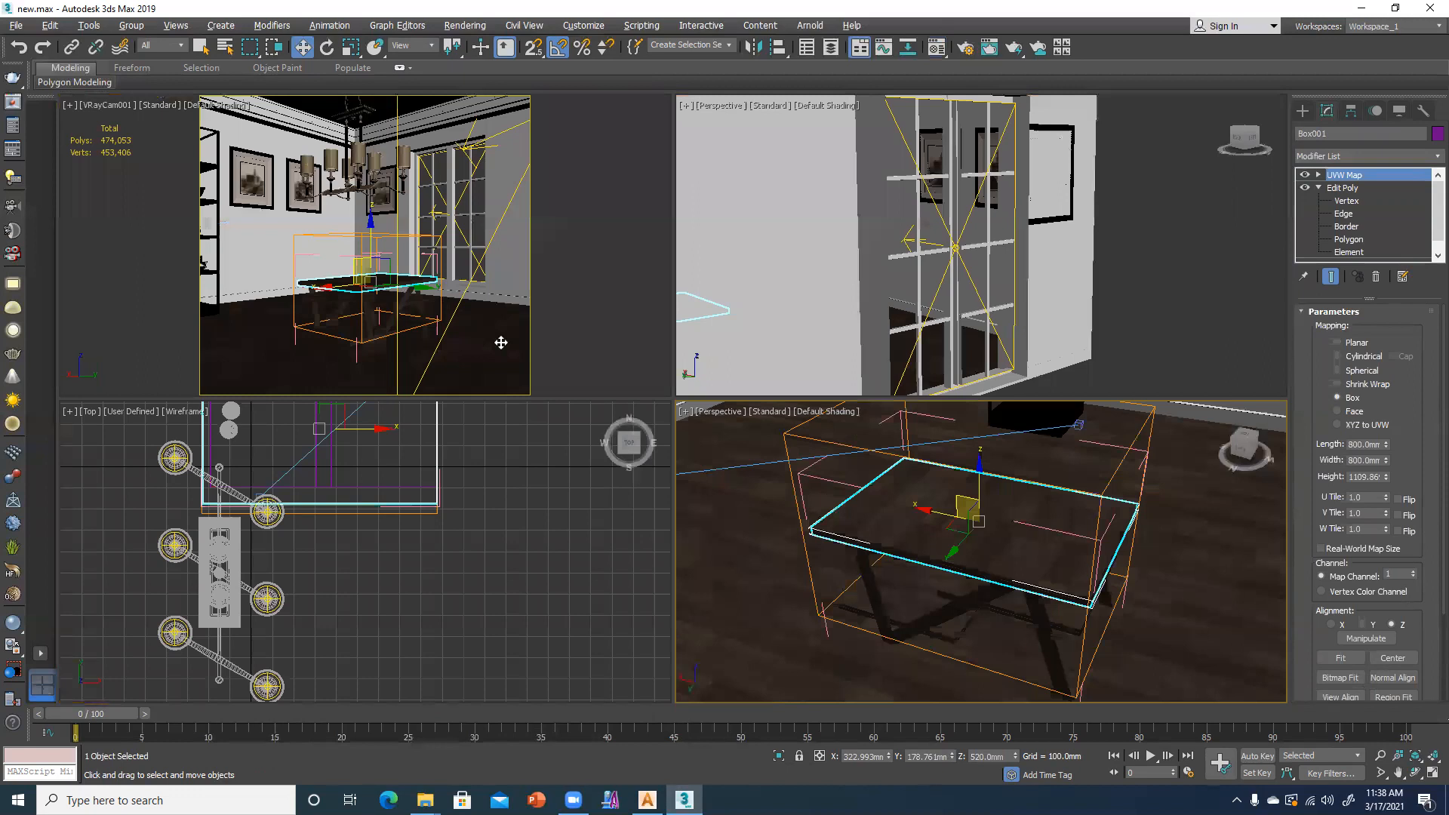
{"action": "left_click", "coordinate": [500, 342]}
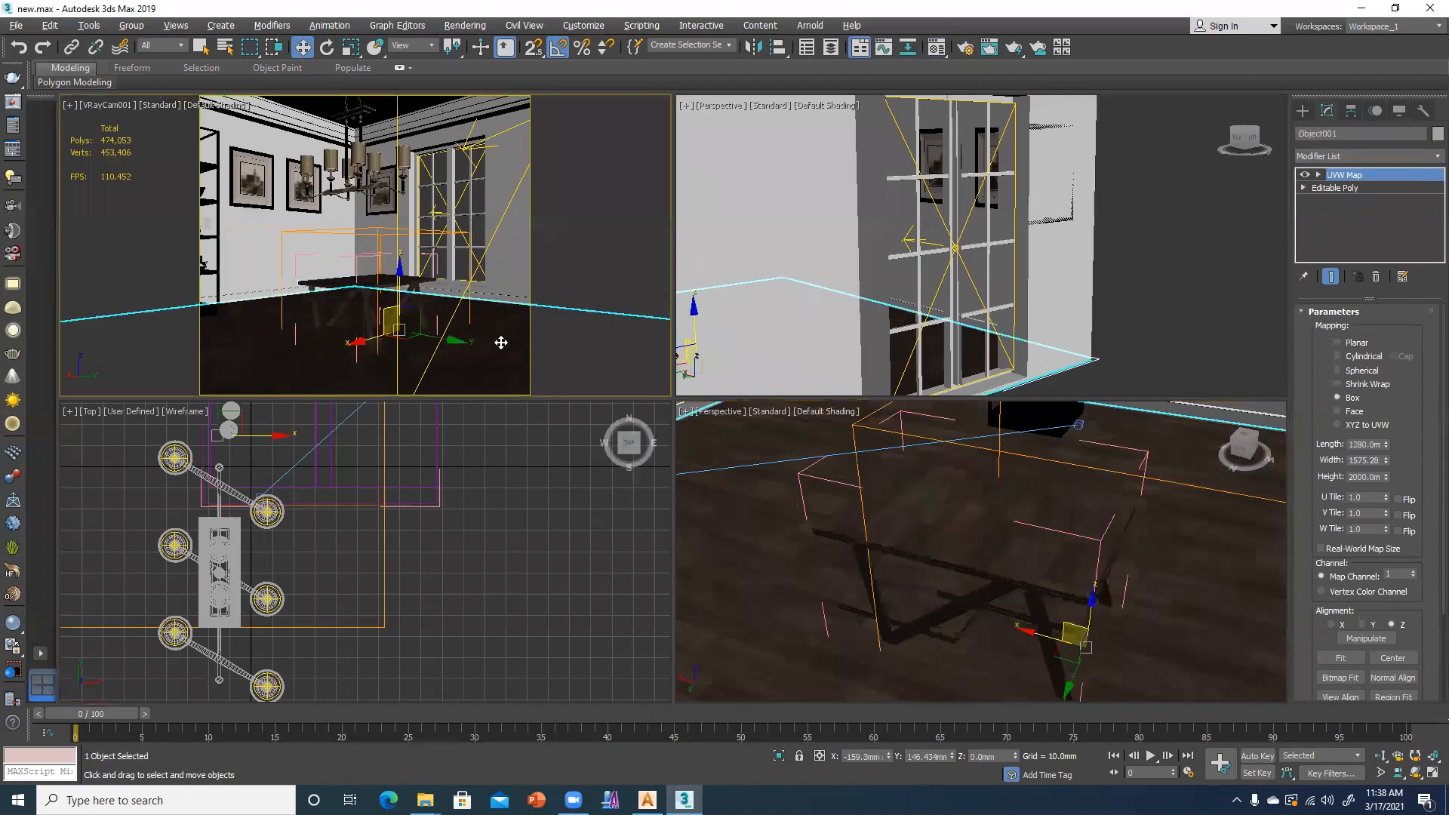
{"action": "key", "text": "shift+q"}
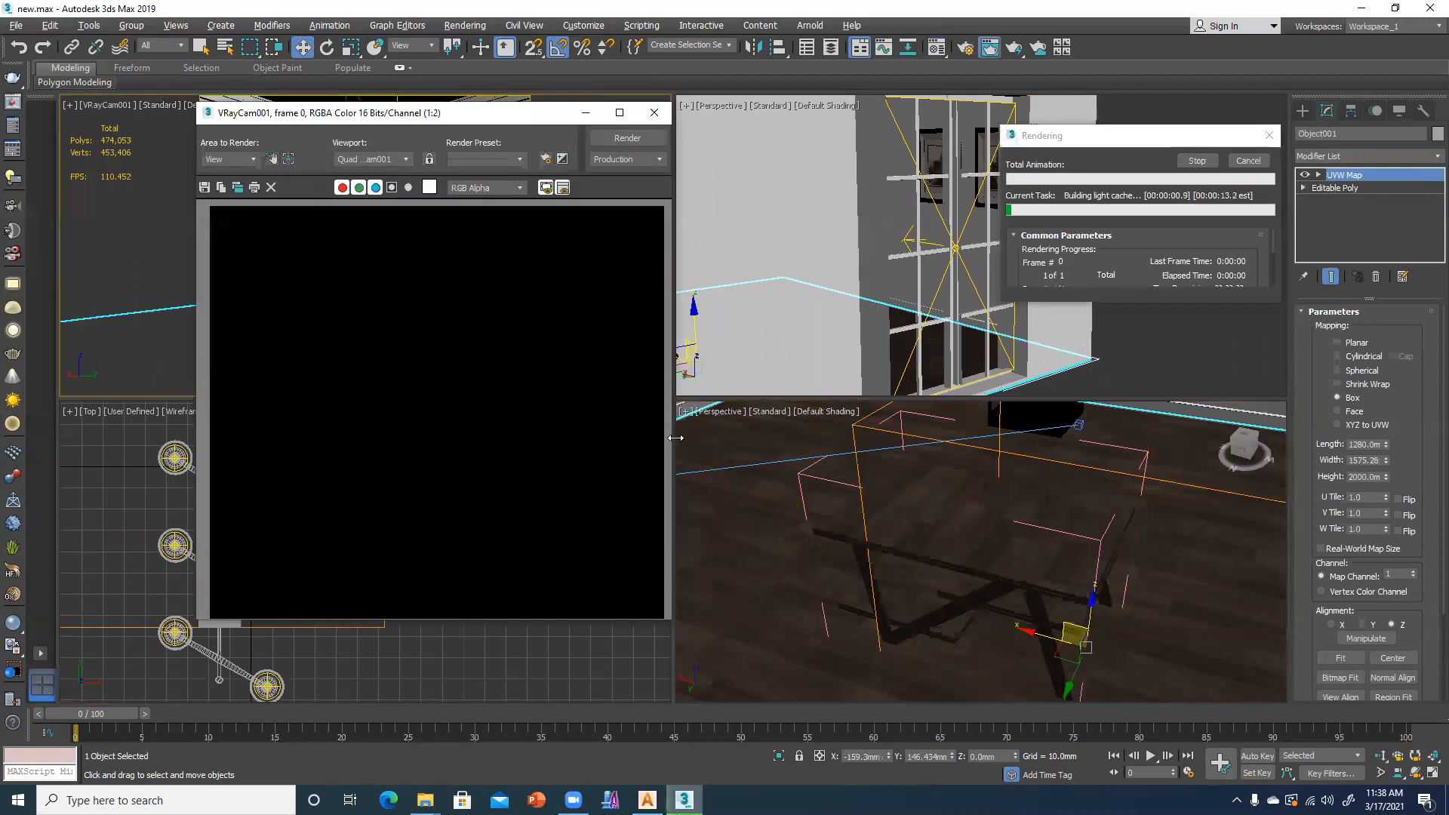
{"action": "left_click", "coordinate": [1249, 162]}
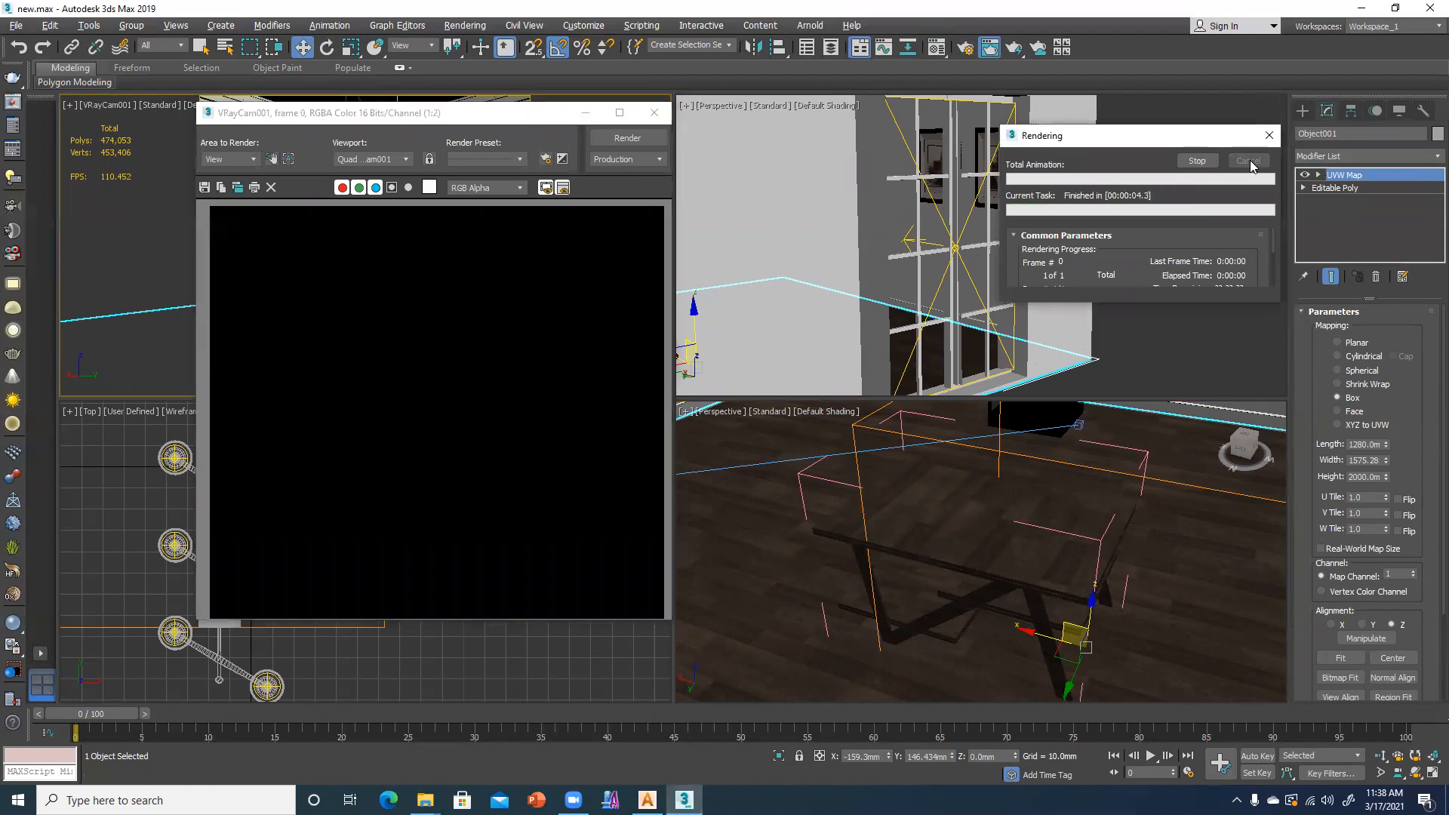
{"action": "left_click", "coordinate": [655, 113]}
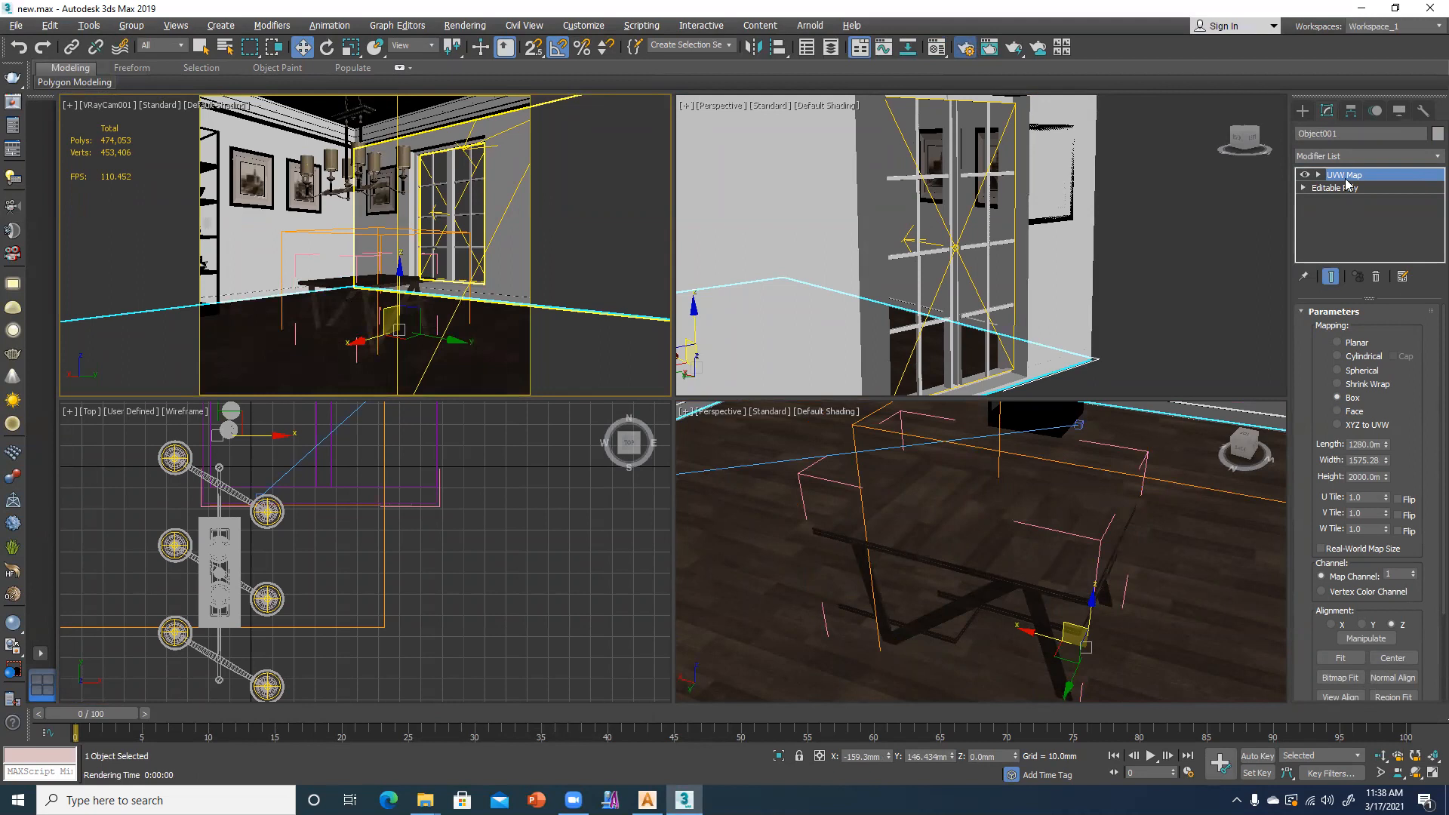
- Set the V-Ray light cache subdivisions to 500 in the global illumination render settings
{"action": "left_click", "coordinate": [966, 50]}
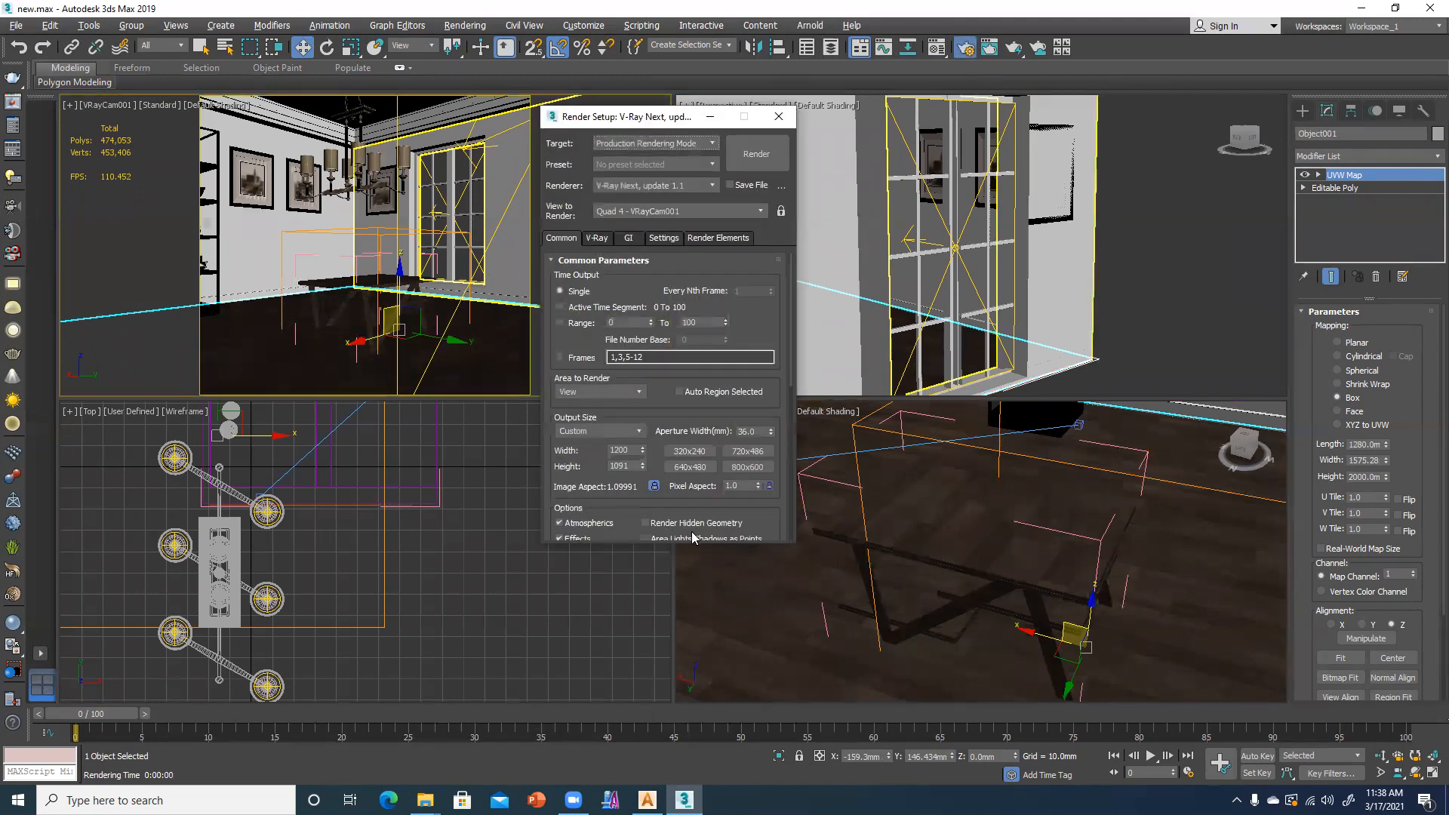
{"action": "left_click", "coordinate": [628, 239]}
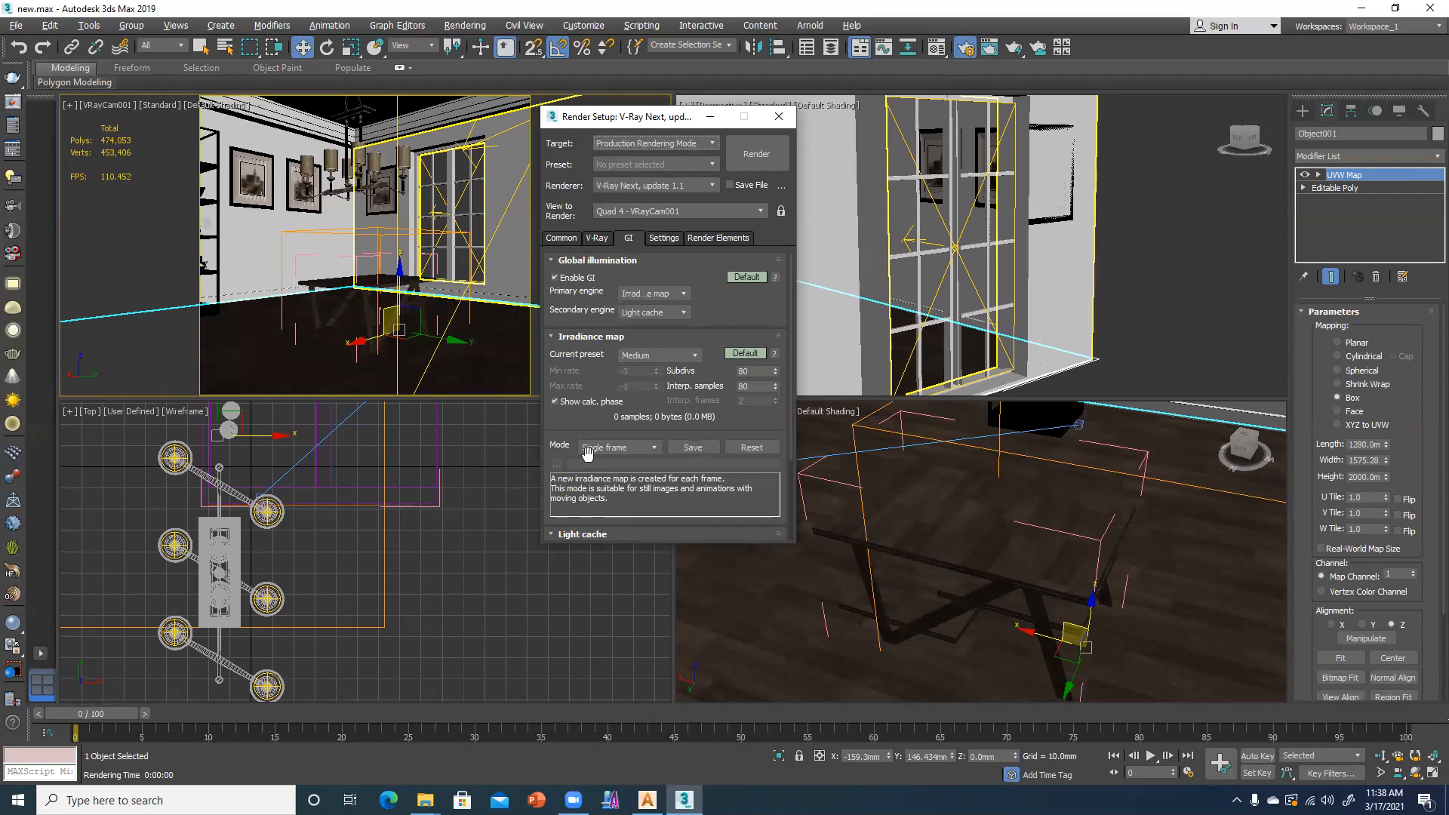
{"action": "scroll", "coordinate": [591, 419], "scroll_direction": "down", "scroll_amount": 3}
{"action": "double_click", "coordinate": [640, 435]}
{"action": "type", "text": "500"}
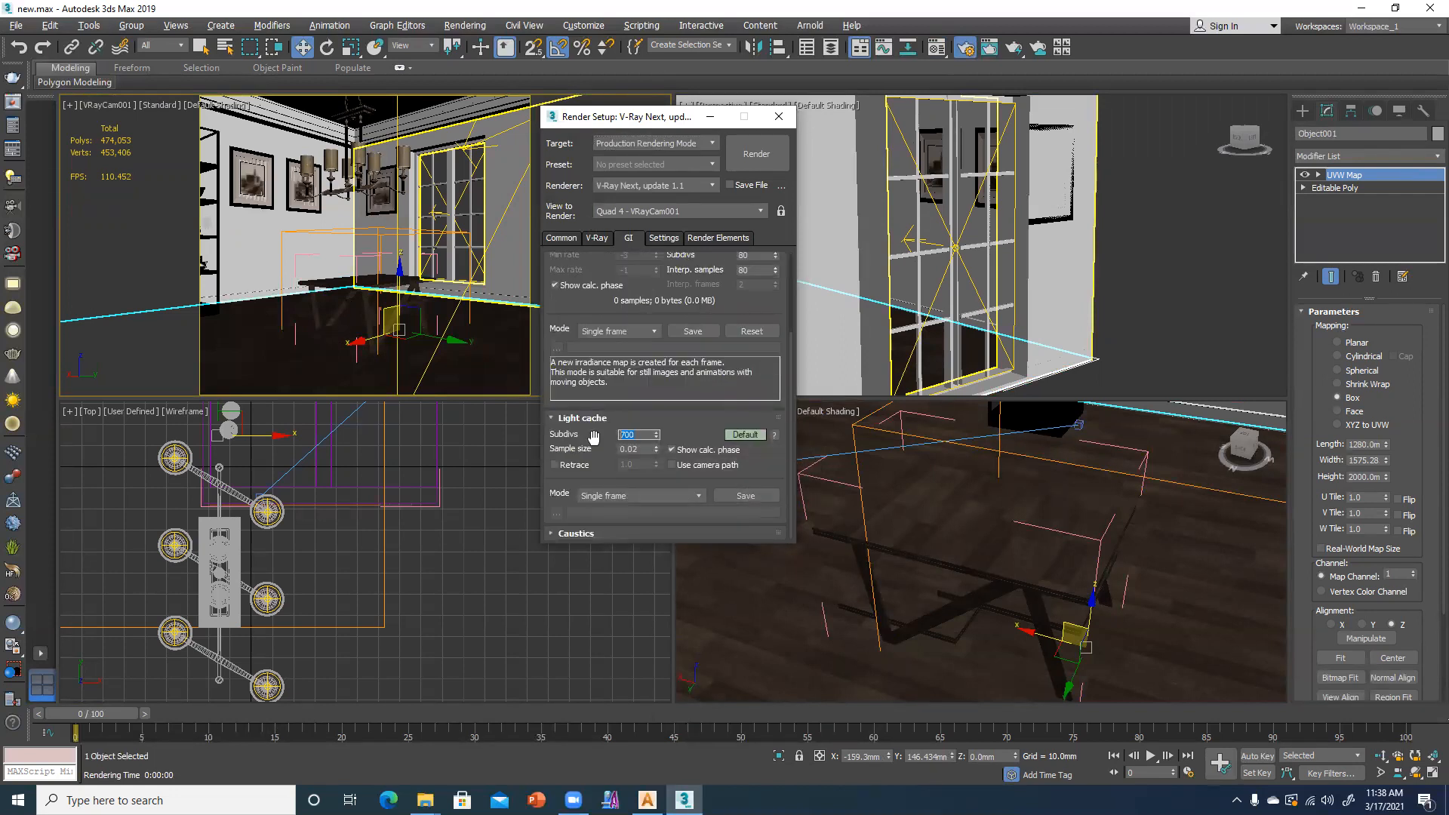
- Set the area to render to Region and shrink the region in the camera view to the upper room around the chandelier
{"action": "left_click", "coordinate": [562, 238]}
{"action": "left_click", "coordinate": [596, 392]}
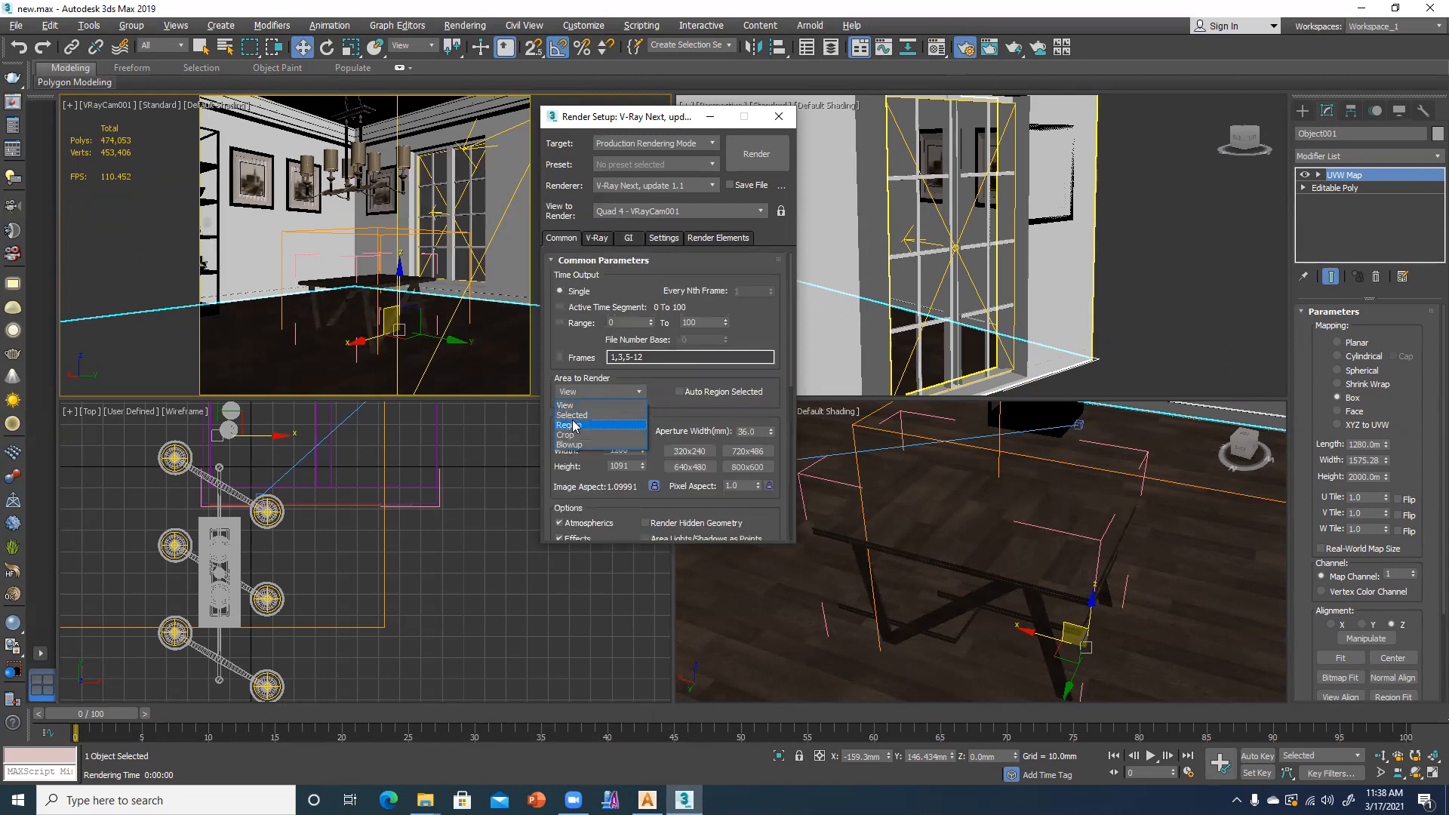
{"action": "left_click", "coordinate": [578, 425]}
{"action": "left_click_drag", "start_coordinate": [363, 126], "coordinate": [364, 124]}
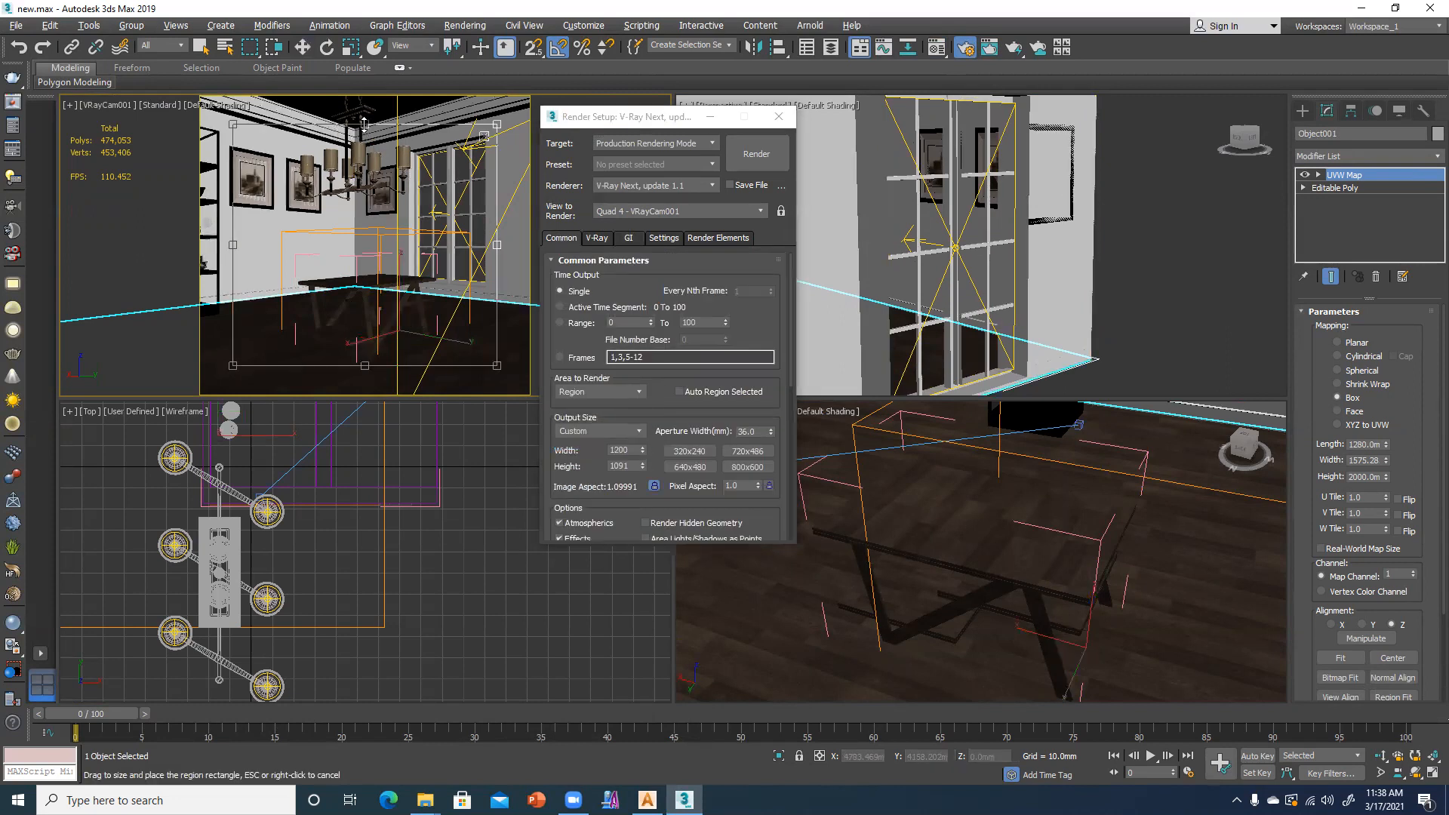
{"action": "left_click_drag", "start_coordinate": [365, 366], "coordinate": [336, 191]}
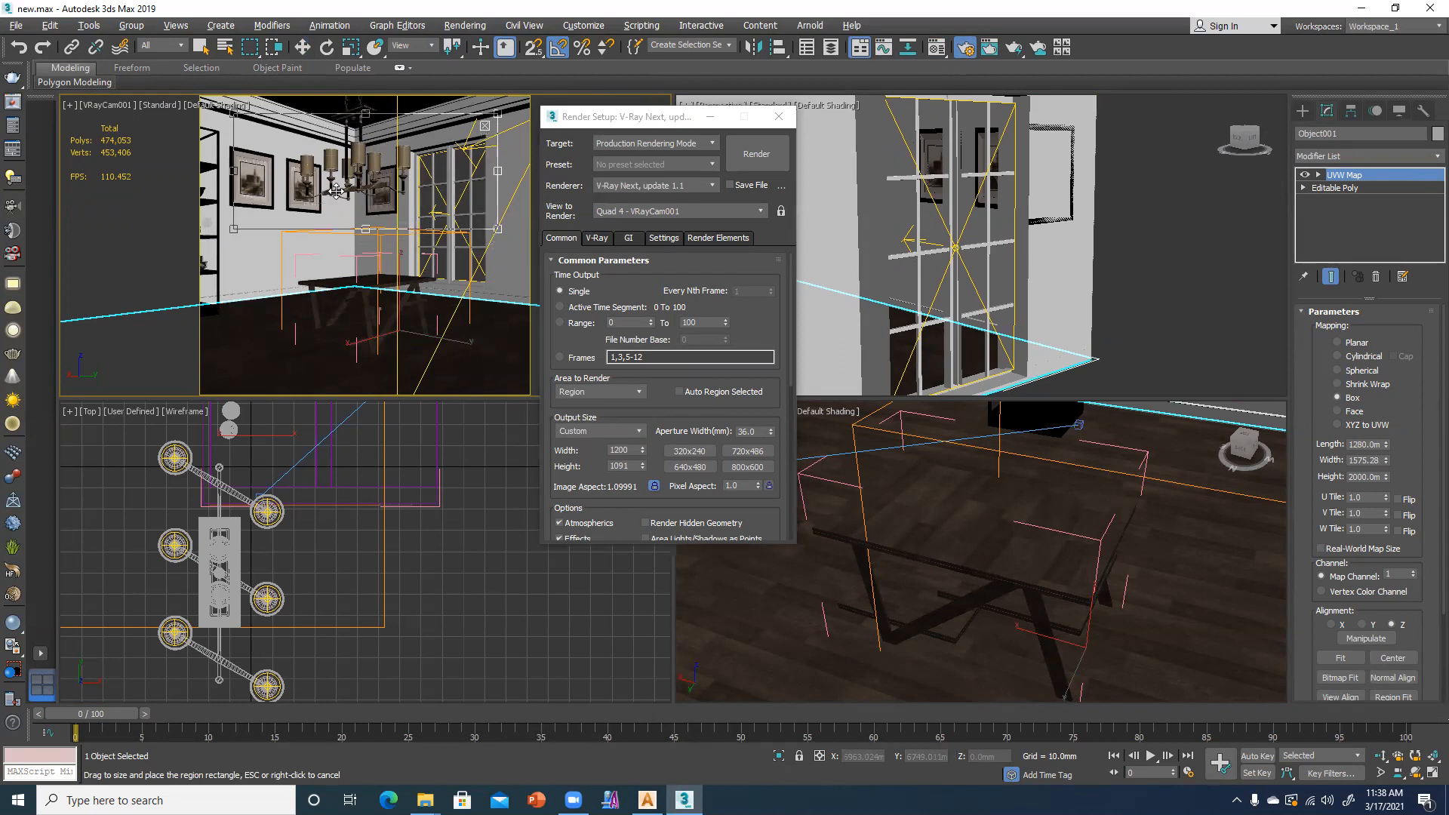
- Run a test render of the region, cancel it, and move the rendered frame window clear of the chandelier in the camera view
{"action": "key", "text": "shift+q"}
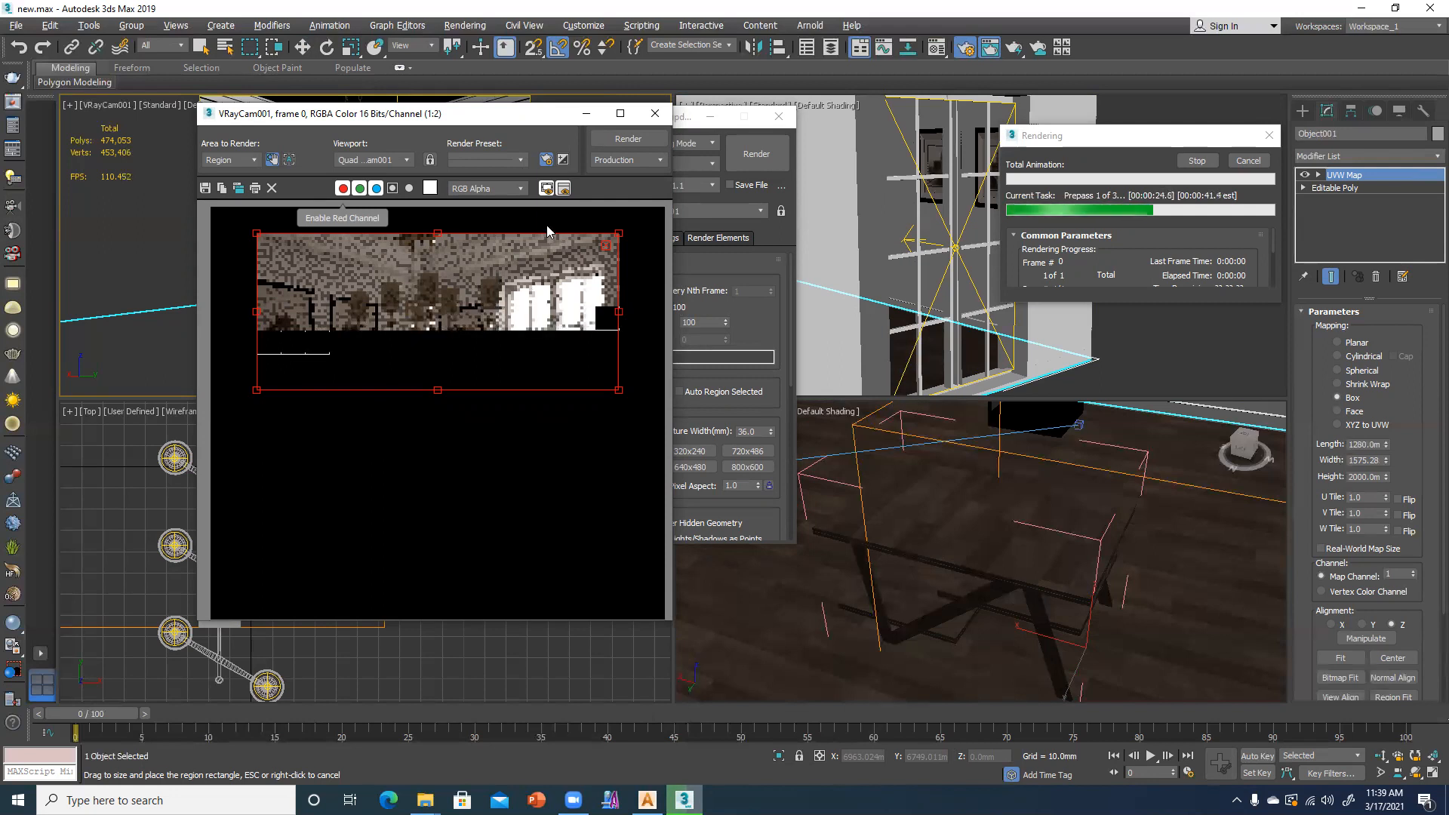
{"action": "left_click", "coordinate": [1249, 161]}
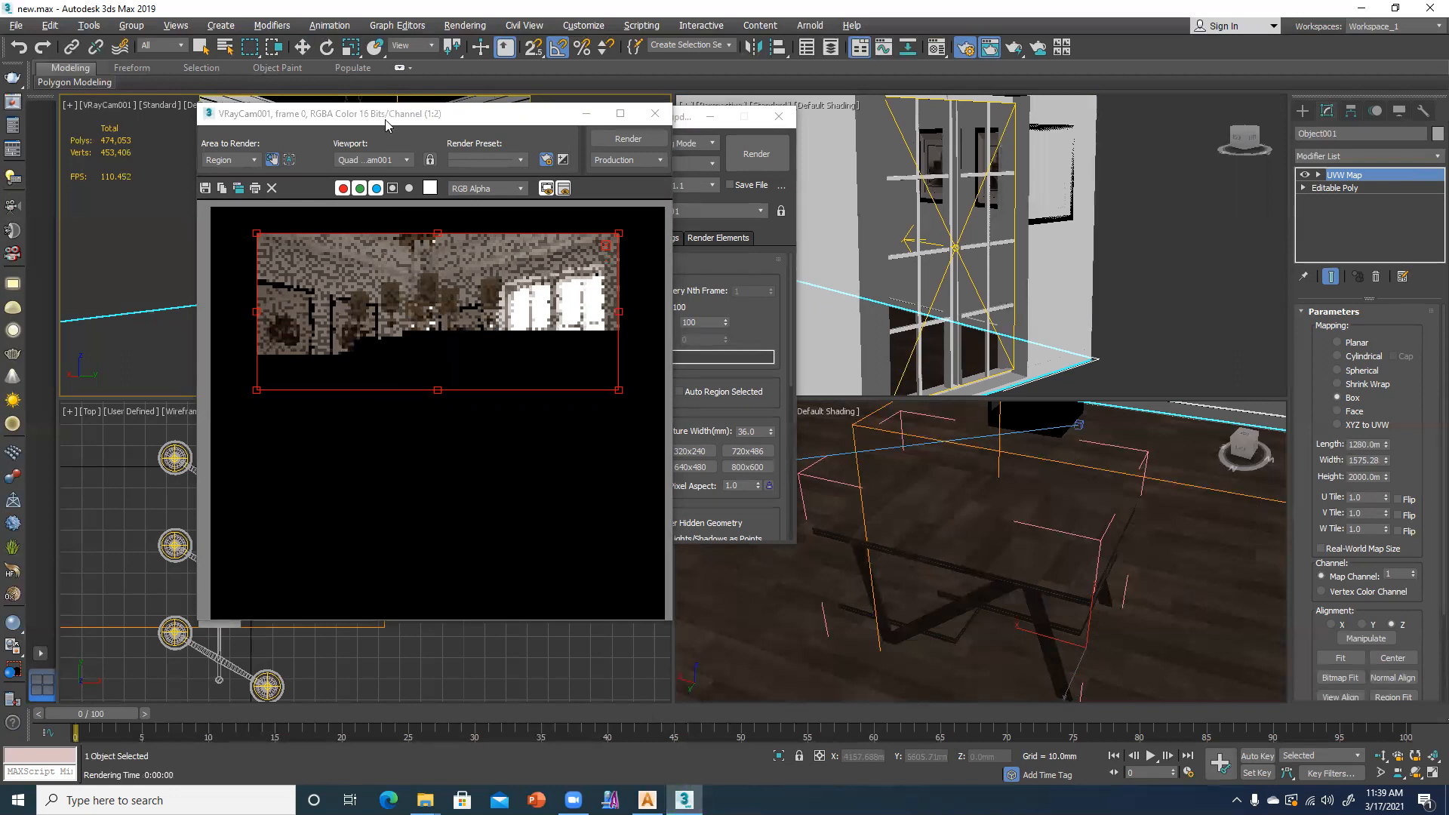
{"action": "left_click_drag", "start_coordinate": [386, 125], "coordinate": [327, 242]}
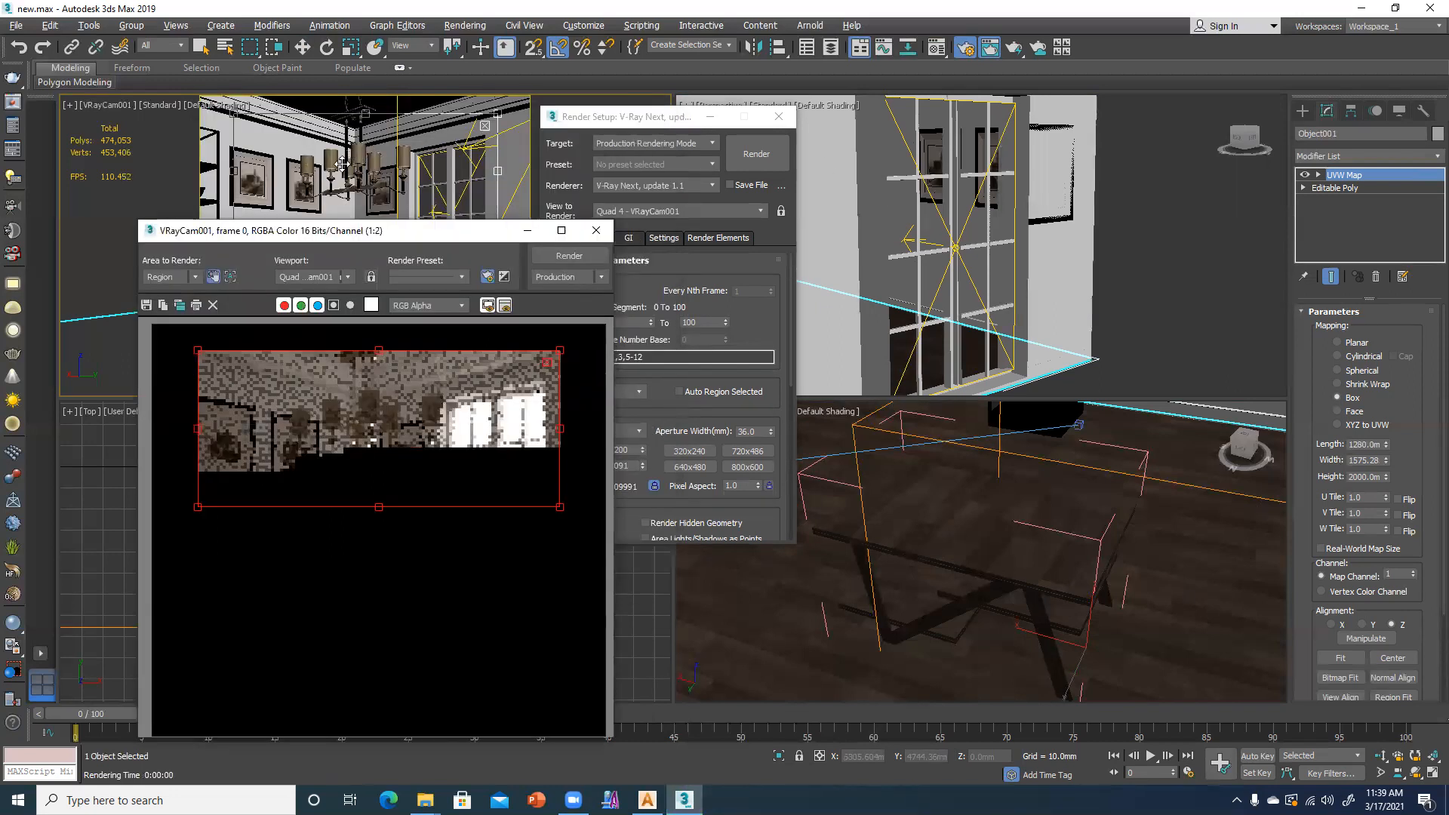
- Restrict the selection filter to Lights and select one of the chandelier's orange sphere lights in the camera view
{"action": "left_click", "coordinate": [153, 45]}
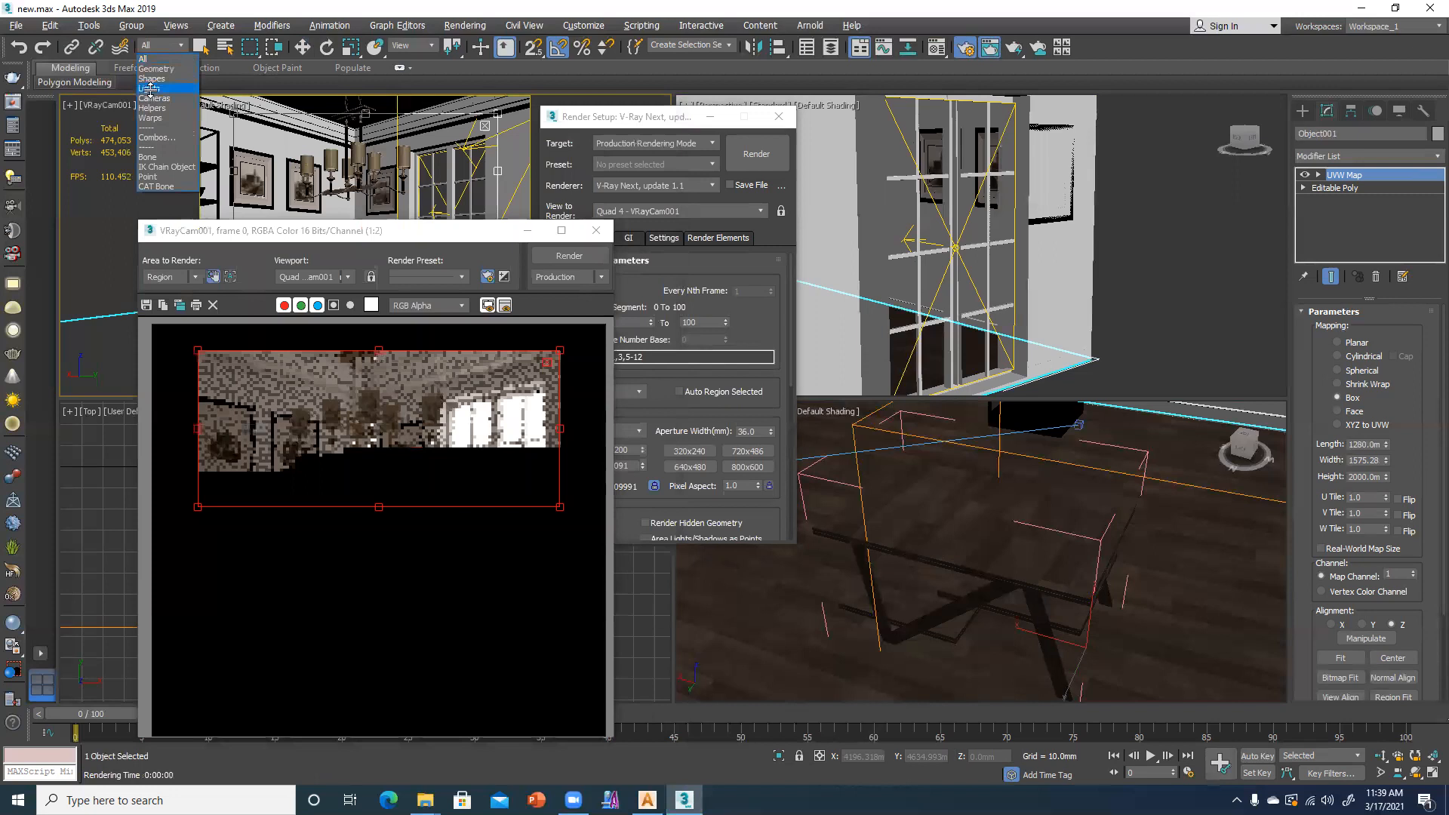
{"action": "left_click", "coordinate": [150, 89]}
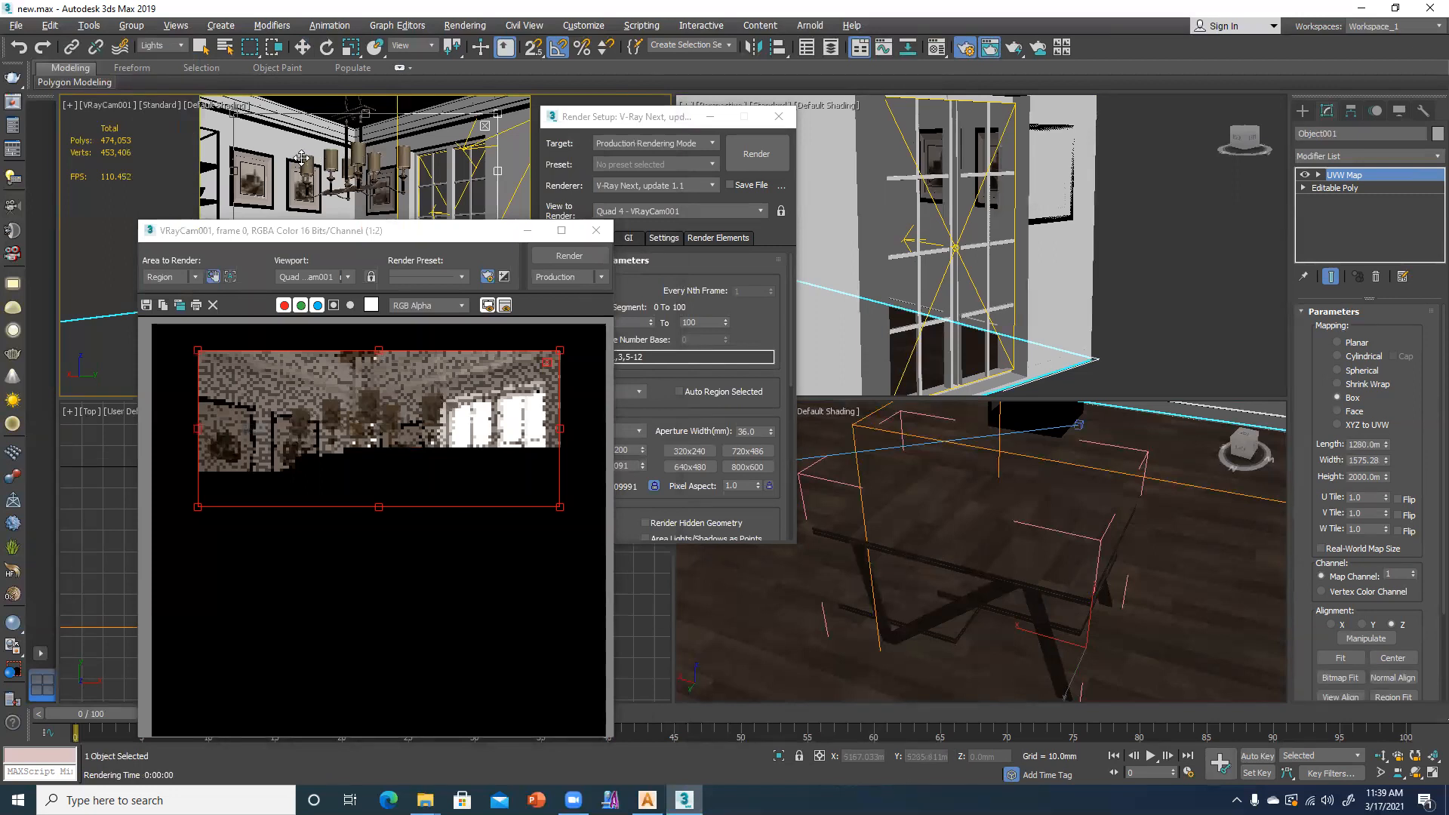
{"action": "key", "text": "w"}
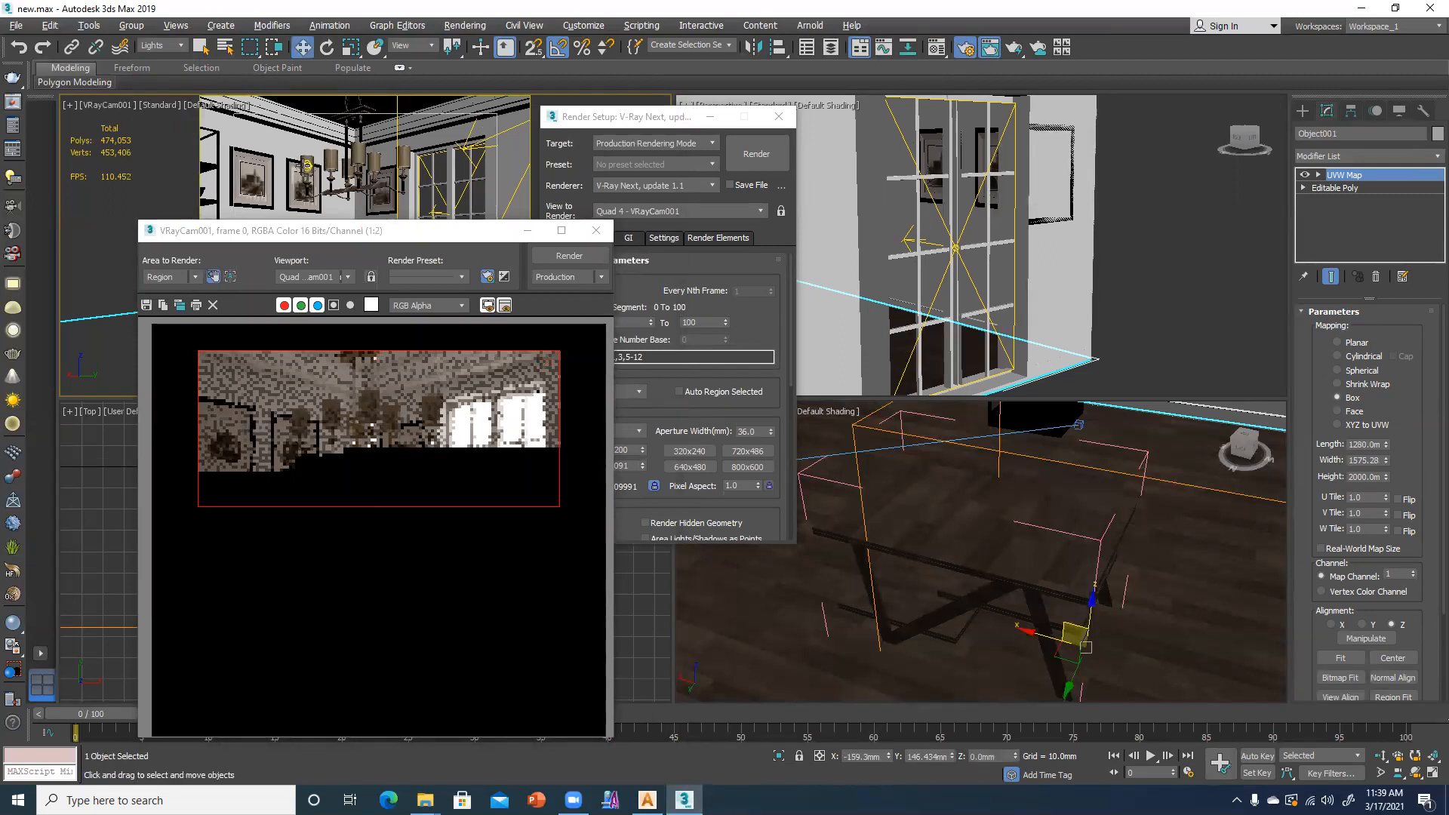
{"action": "left_click", "coordinate": [307, 166]}
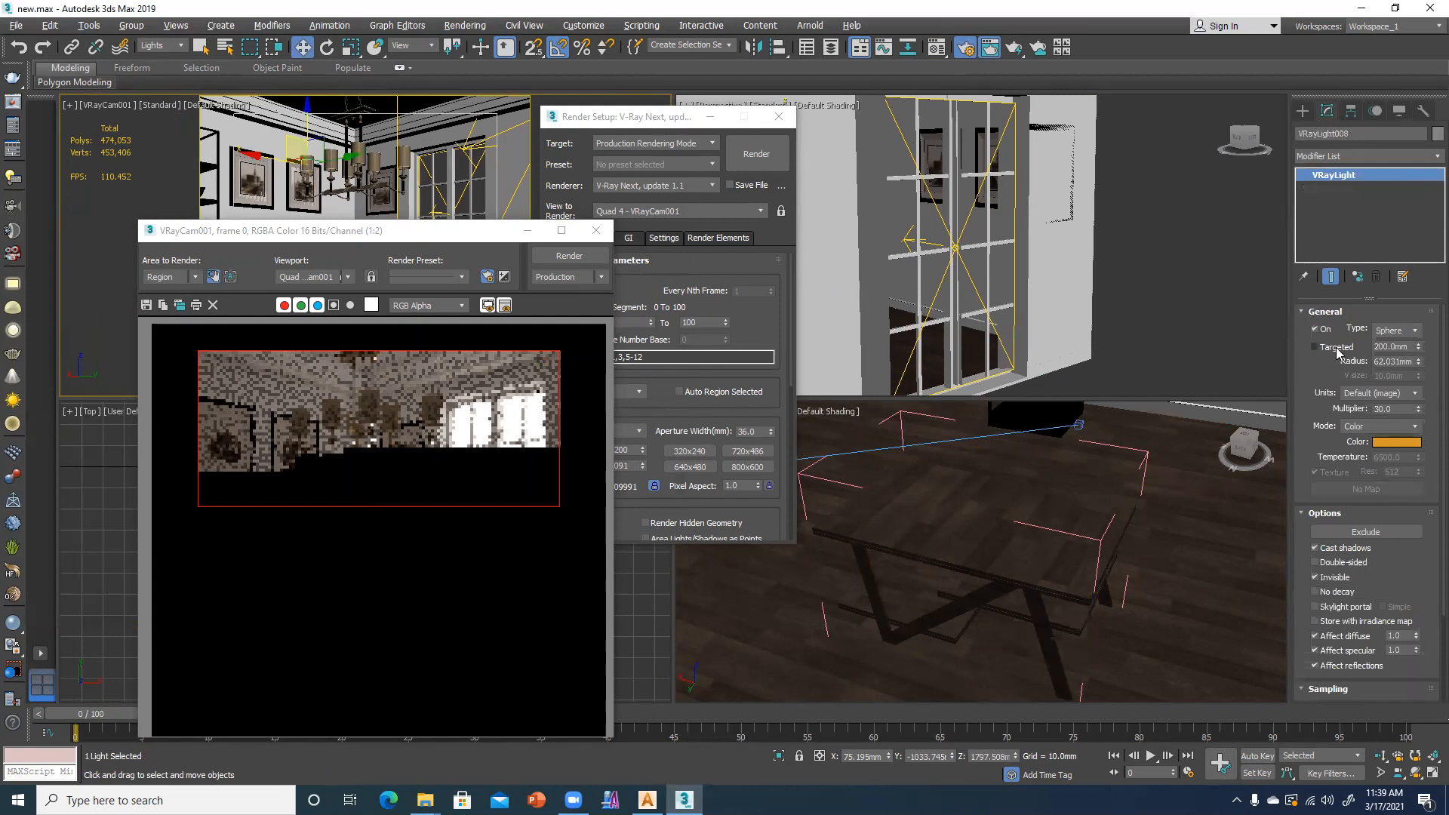
- Set the chandelier light's multiplier to 60 and turn off its Invisible option
{"action": "scroll", "coordinate": [1310, 462], "scroll_direction": "down", "scroll_amount": 3}
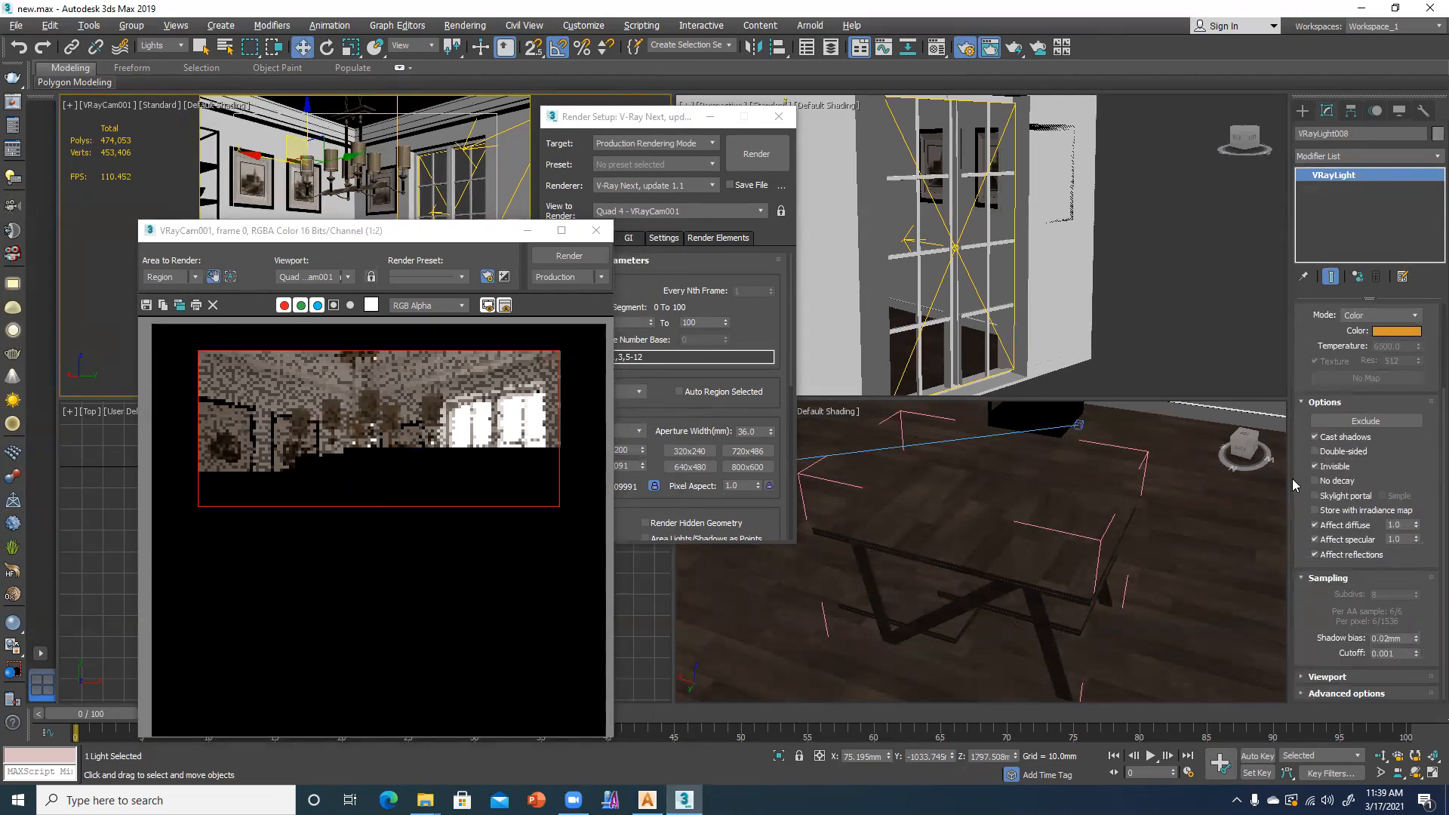
{"action": "scroll", "coordinate": [1310, 355], "scroll_direction": "up", "scroll_amount": 3}
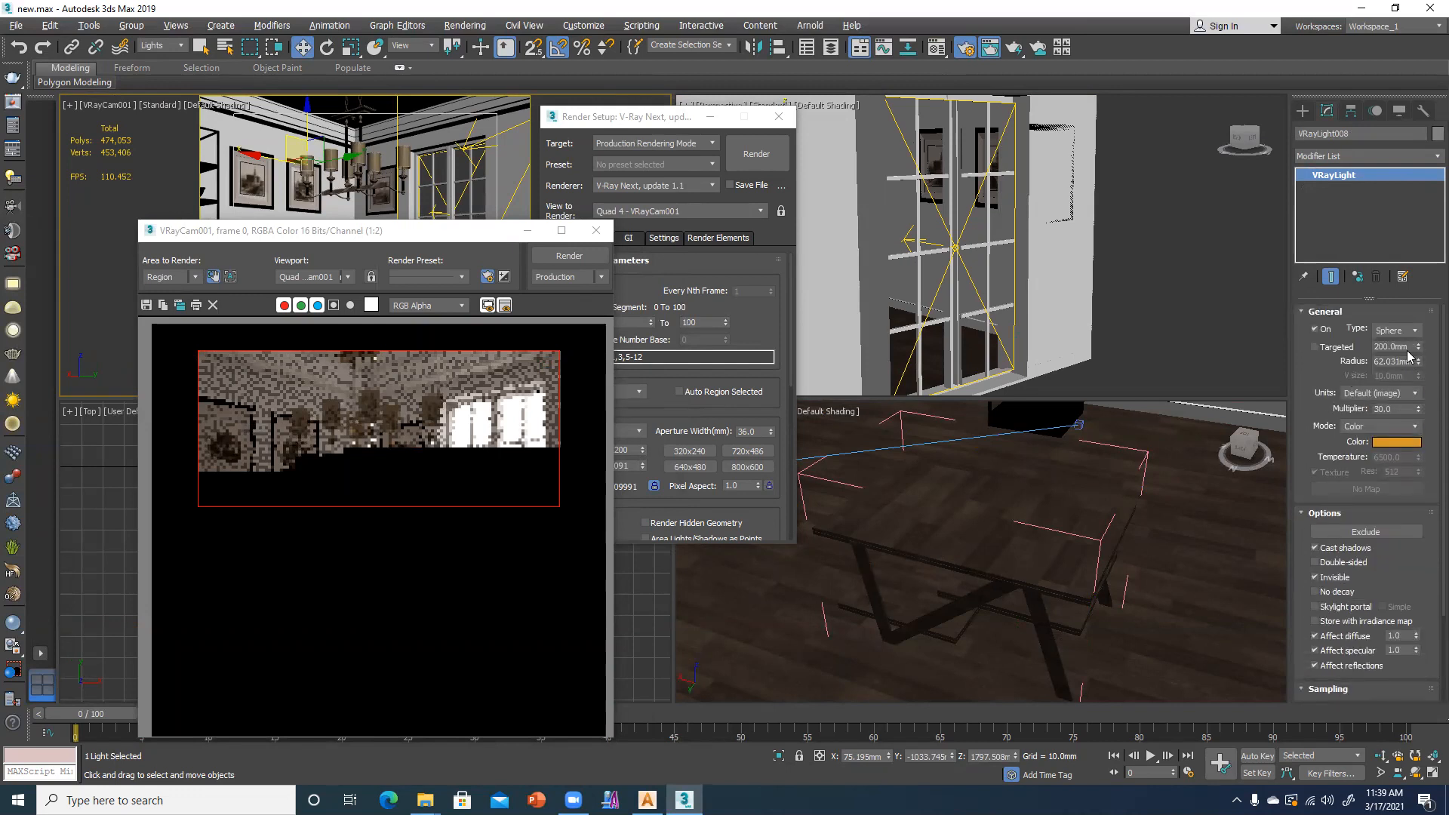
{"action": "left_click", "coordinate": [1334, 349]}
{"action": "scroll", "coordinate": [1341, 355], "scroll_direction": "down", "scroll_amount": 2}
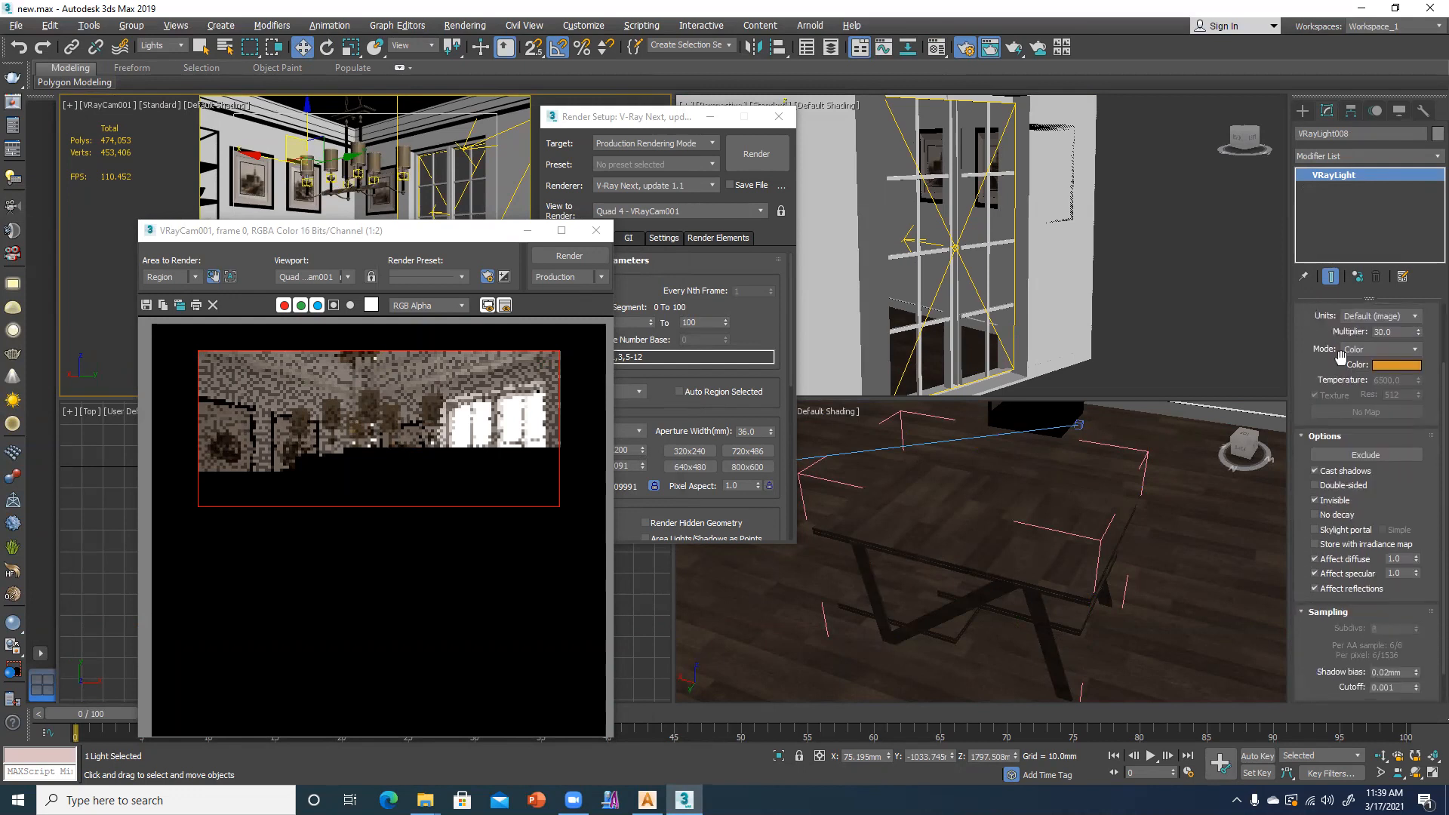
{"action": "left_click_drag", "start_coordinate": [1392, 331], "coordinate": [1344, 332]}
{"action": "scroll", "coordinate": [1392, 498], "scroll_direction": "down", "scroll_amount": 1}
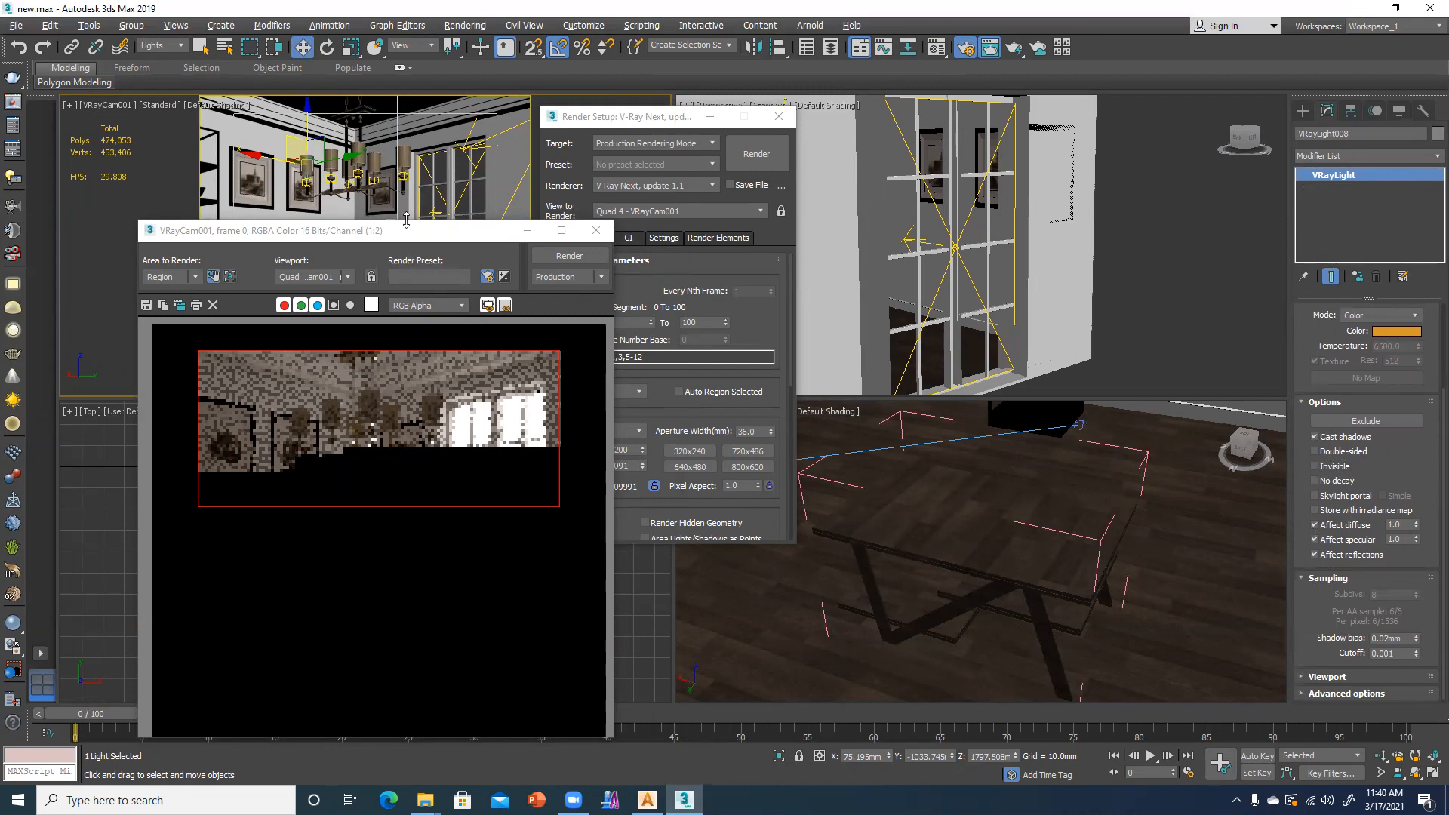
{"action": "left_click_drag", "start_coordinate": [404, 238], "coordinate": [399, 239]}
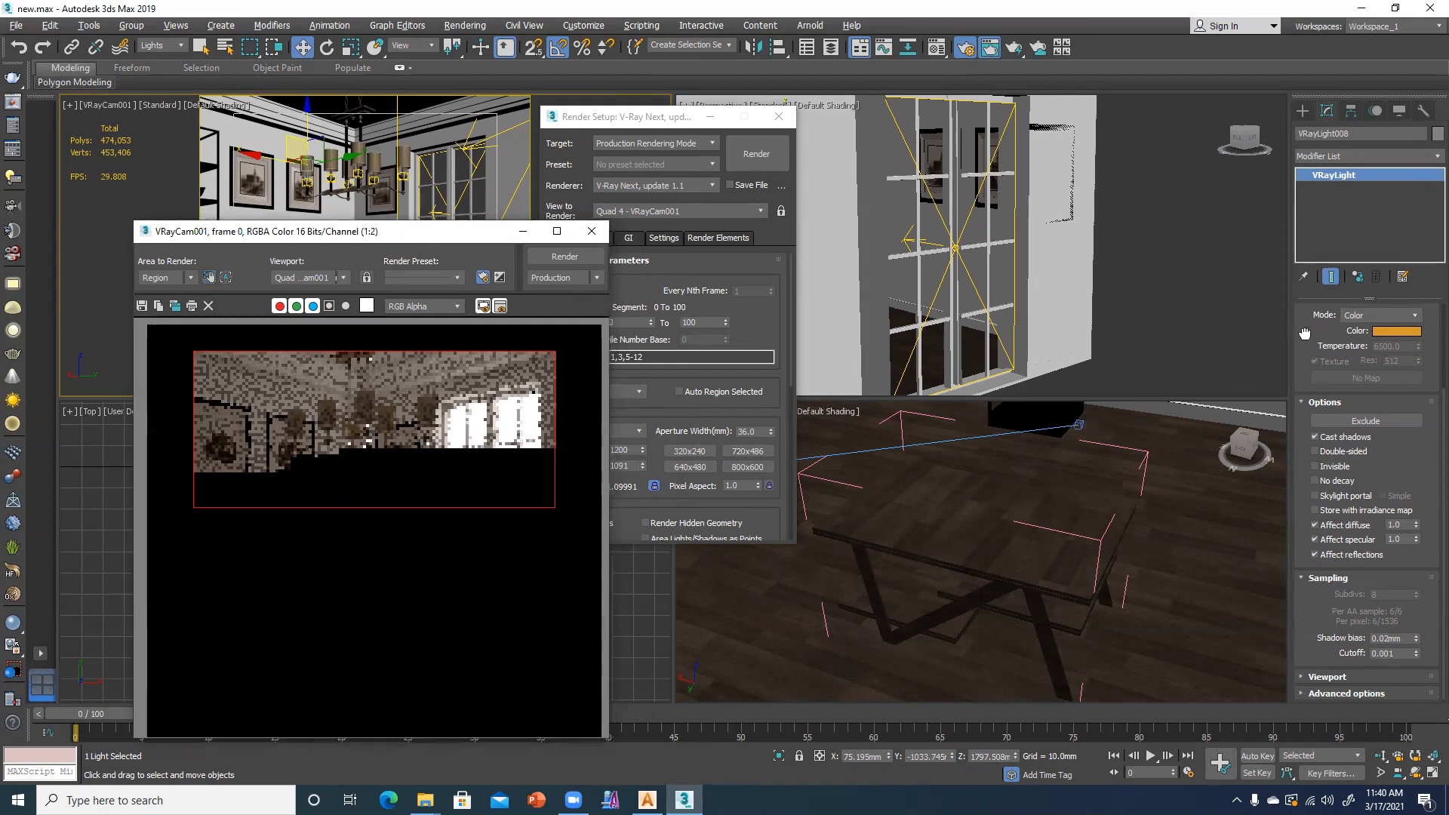
{"action": "scroll", "coordinate": [1299, 534], "scroll_direction": "up", "scroll_amount": 3}
{"action": "left_click", "coordinate": [1314, 348]}
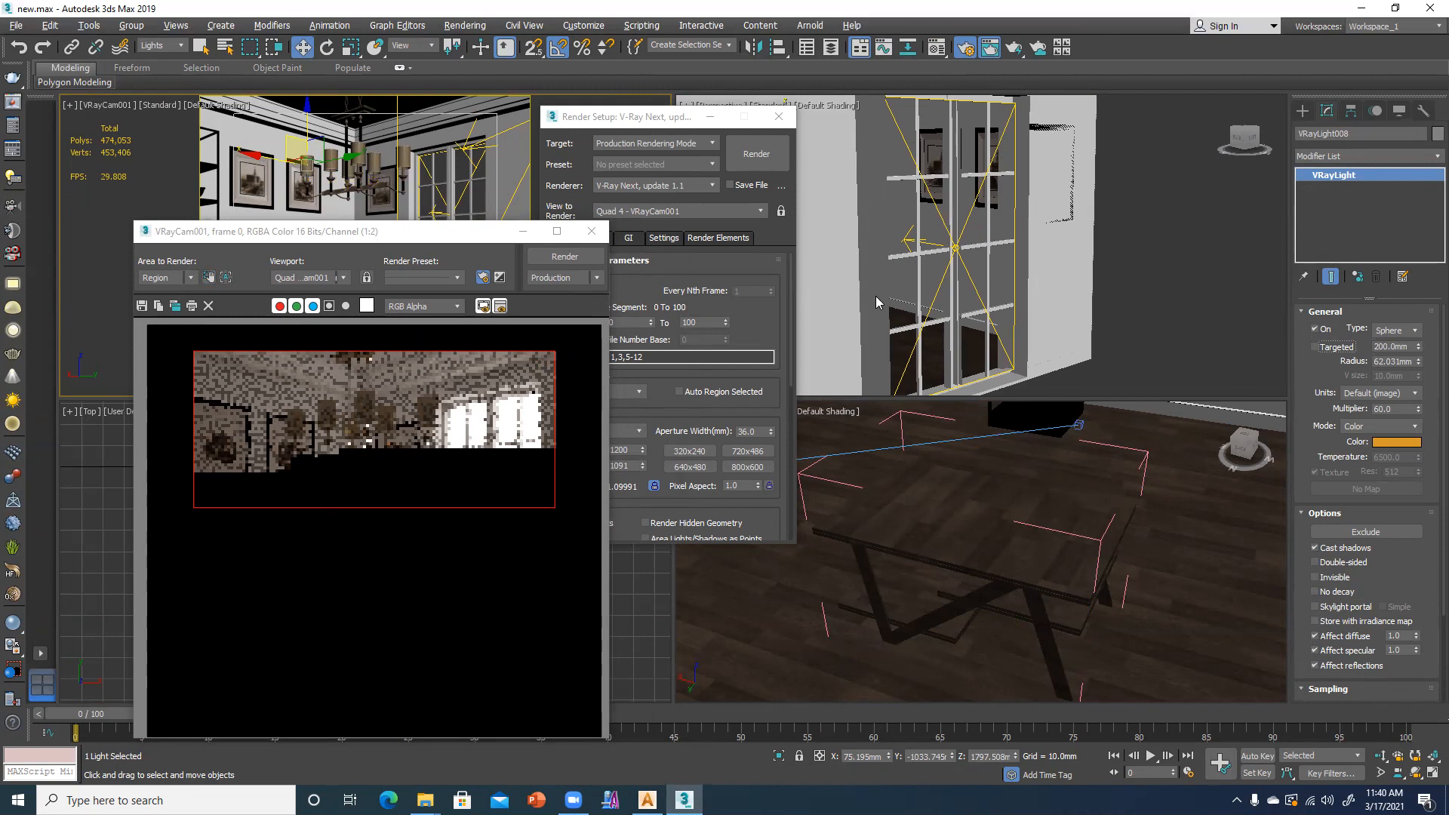
- Select the plane V-Ray light at the window and set its multiplier to 35
{"action": "left_click", "coordinate": [479, 141]}
{"action": "double_click", "coordinate": [1396, 408]}
{"action": "type", "text": "3"}
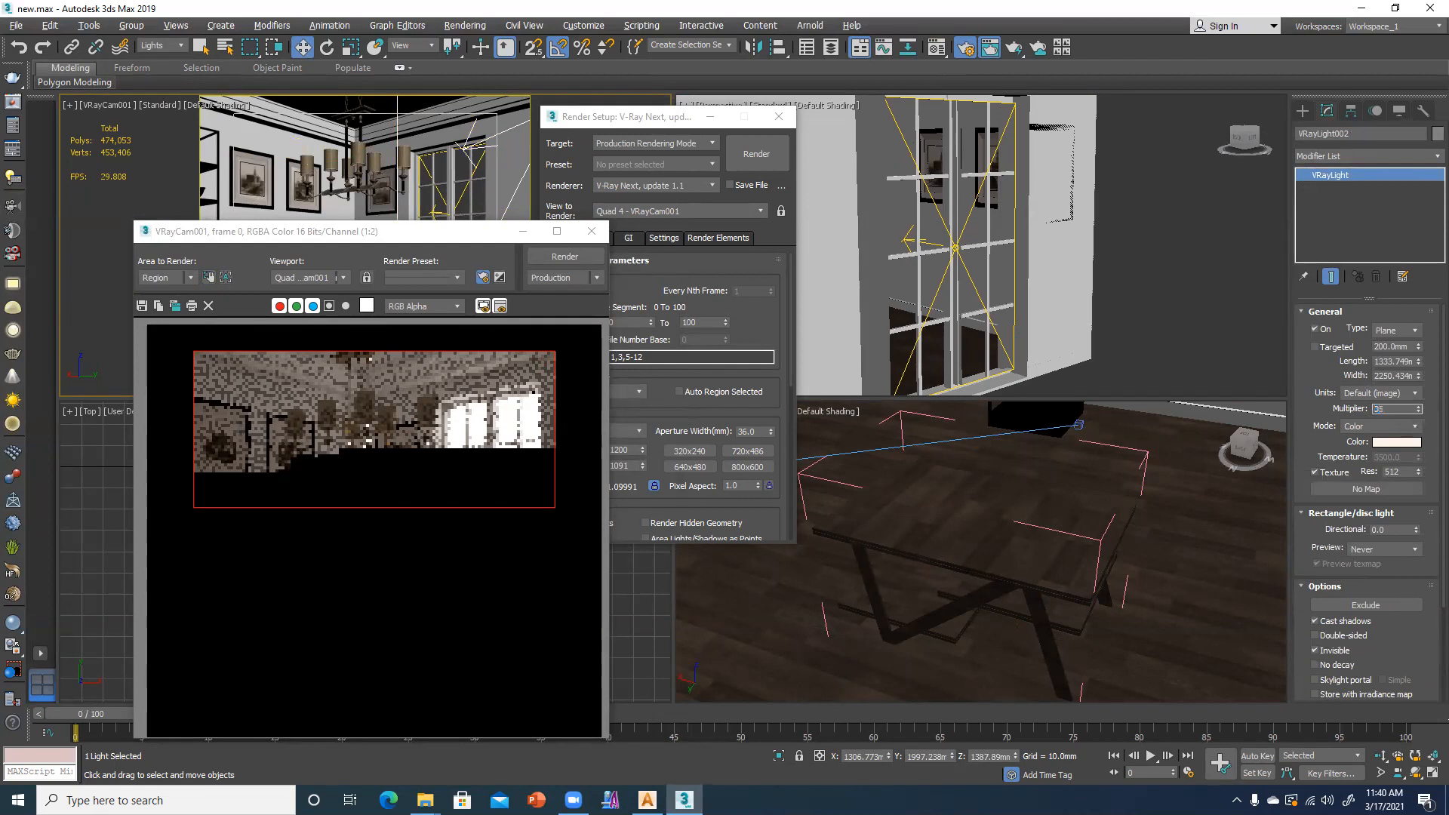
{"action": "type", "text": "5"}
{"action": "key", "text": "Return"}
- Reposition the rendered frame window and start a new region render of the camera view with the brightened lights
{"action": "left_click", "coordinate": [361, 235]}
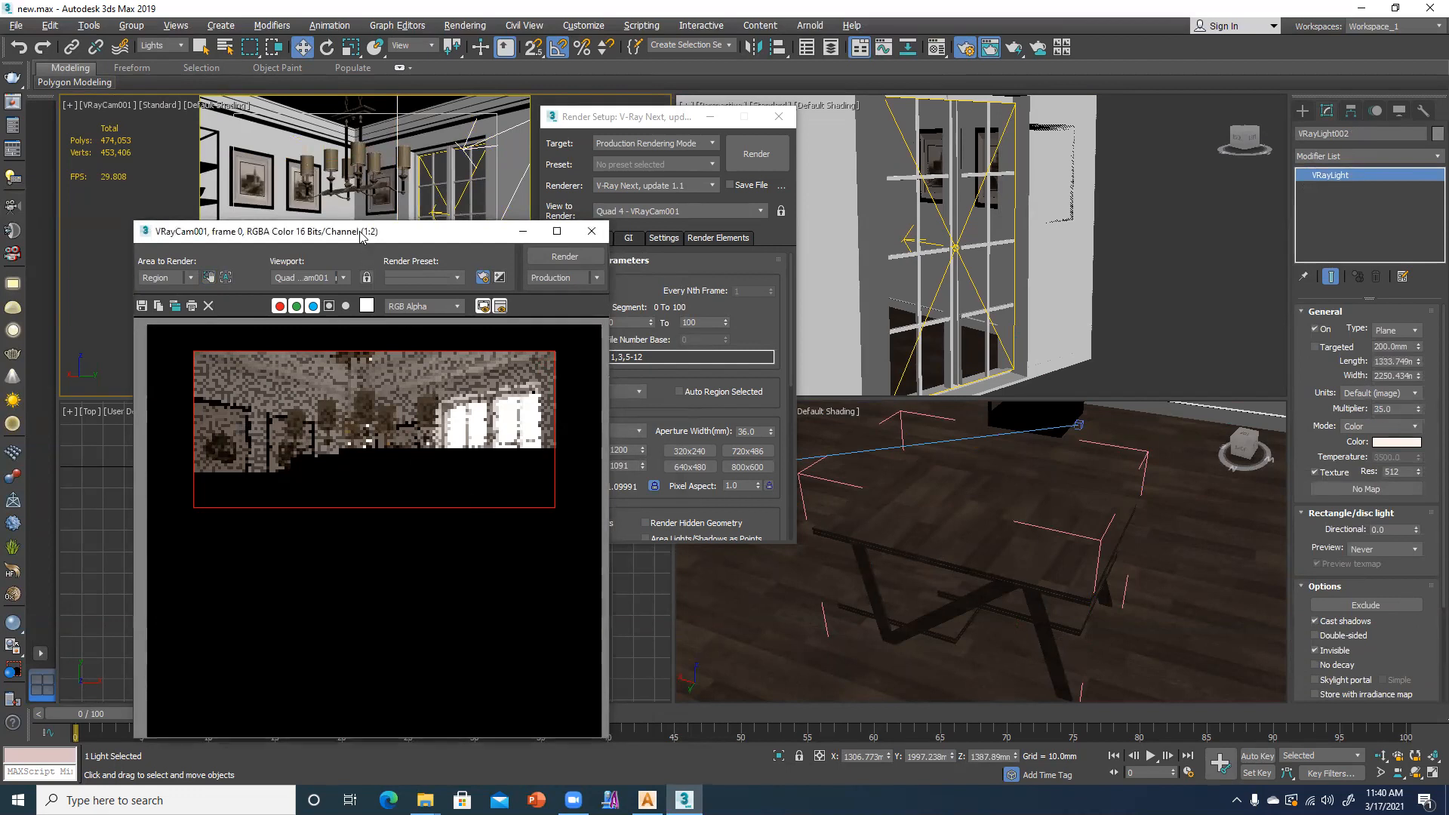
{"action": "left_click_drag", "start_coordinate": [406, 243], "coordinate": [447, 255]}
{"action": "left_click", "coordinate": [604, 270]}
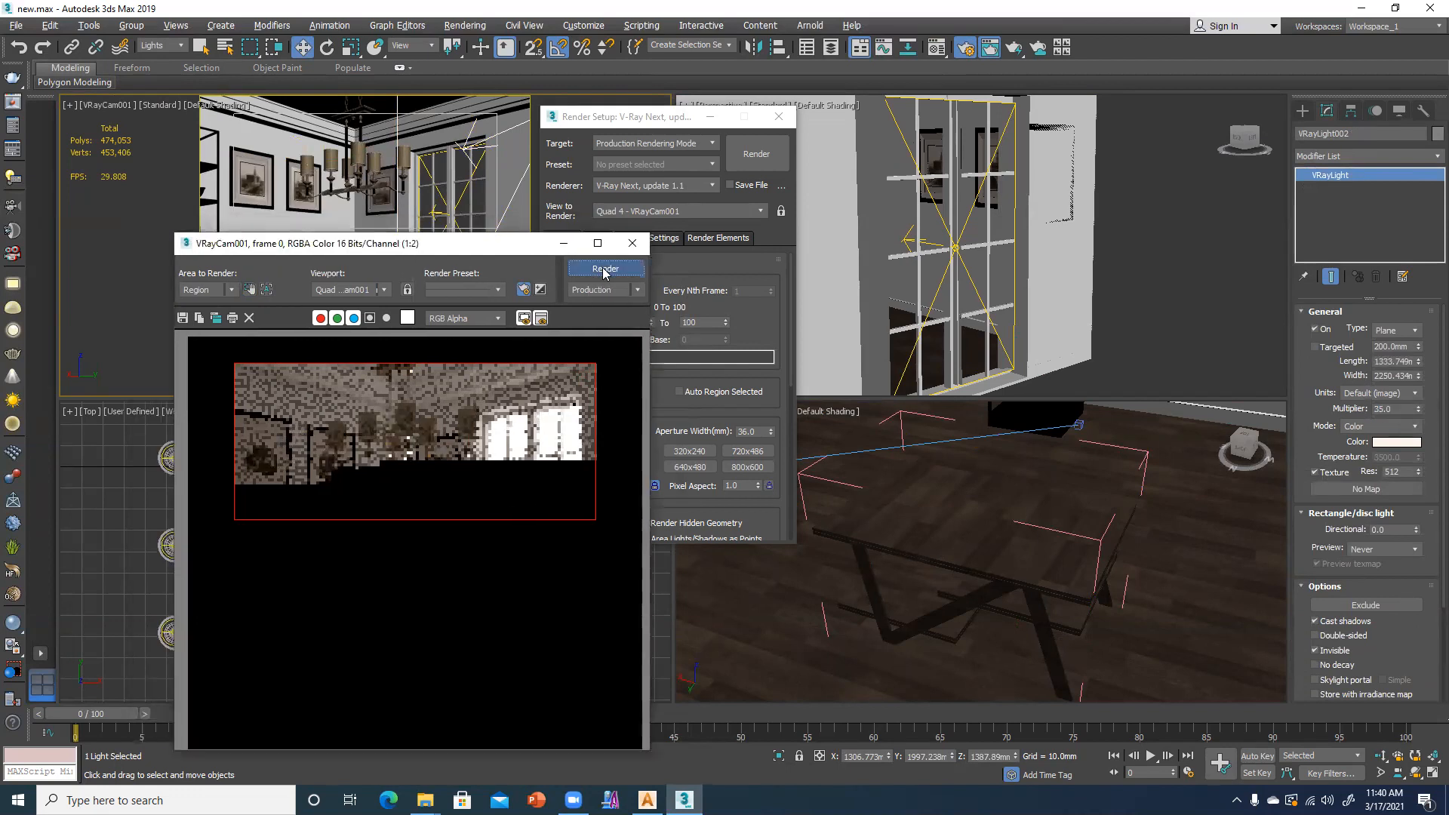